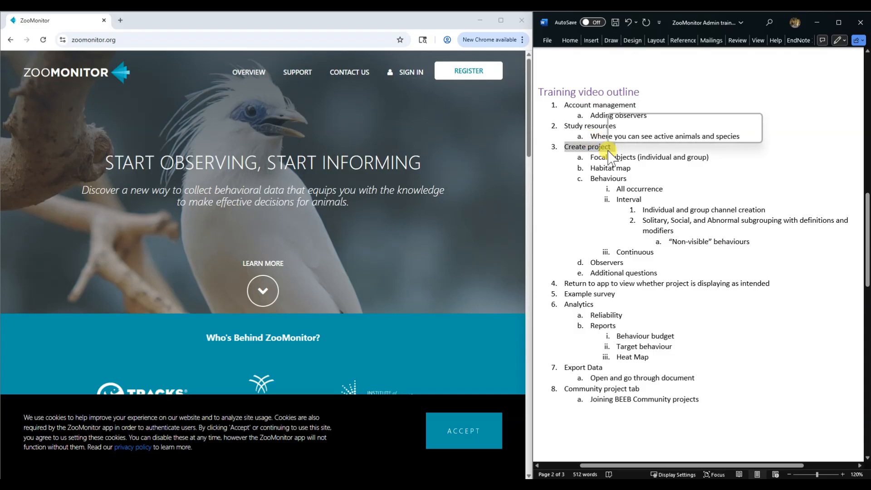
# - Scroll through the Word ethogram document and clear the outline text selection
pyautogui.scroll(-9, 772, 186)
pyautogui.scroll(-9, 778, 194)
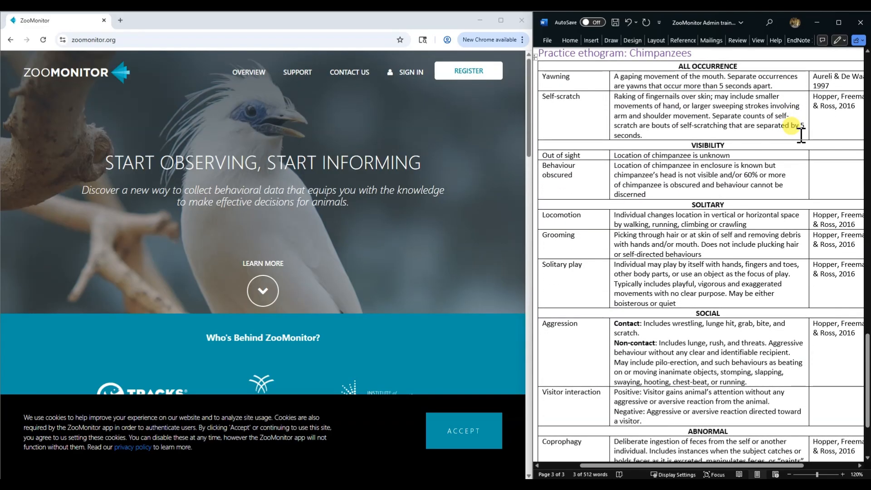
pyautogui.scroll(1, 801, 135)
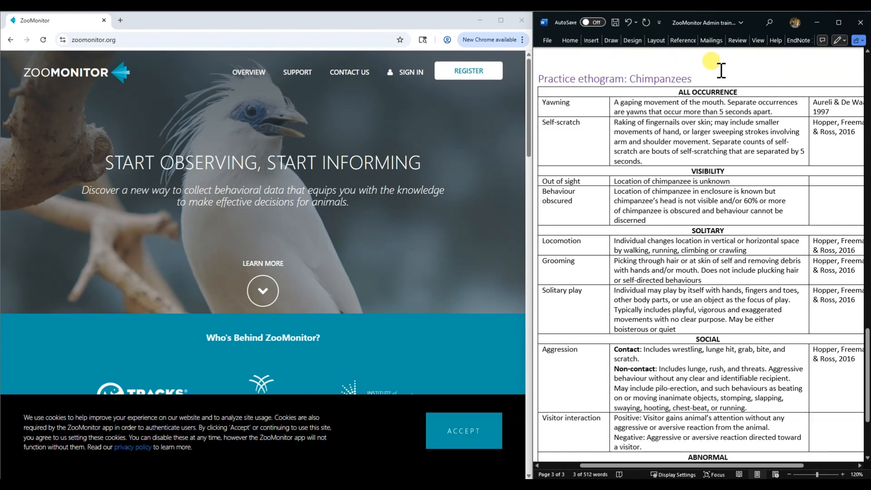
pyautogui.scroll(5, 776, 95)
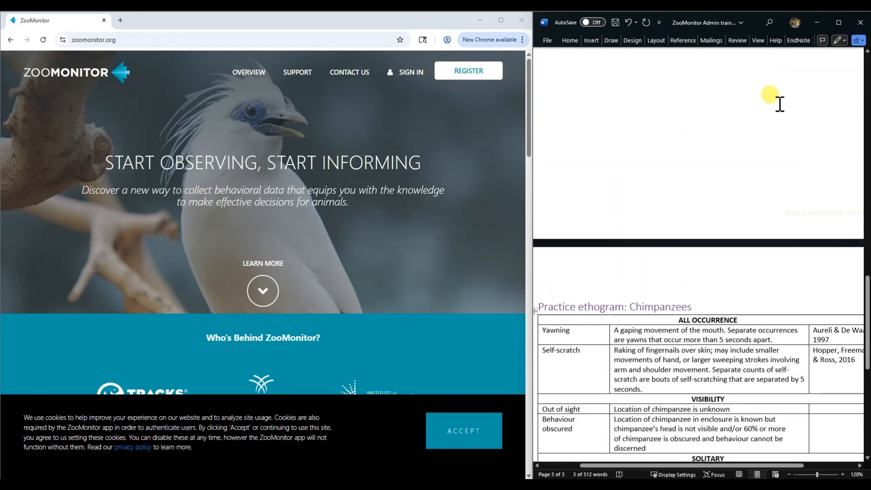
pyautogui.scroll(8, 779, 104)
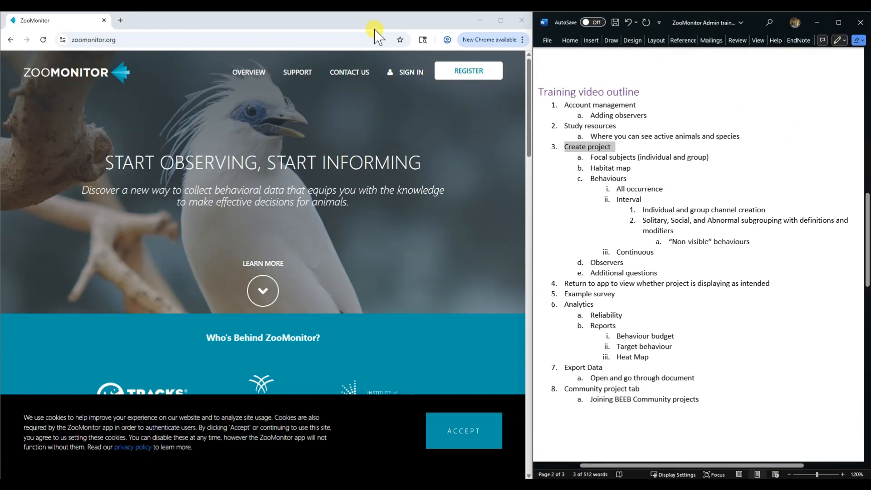
pyautogui.click(634, 107)
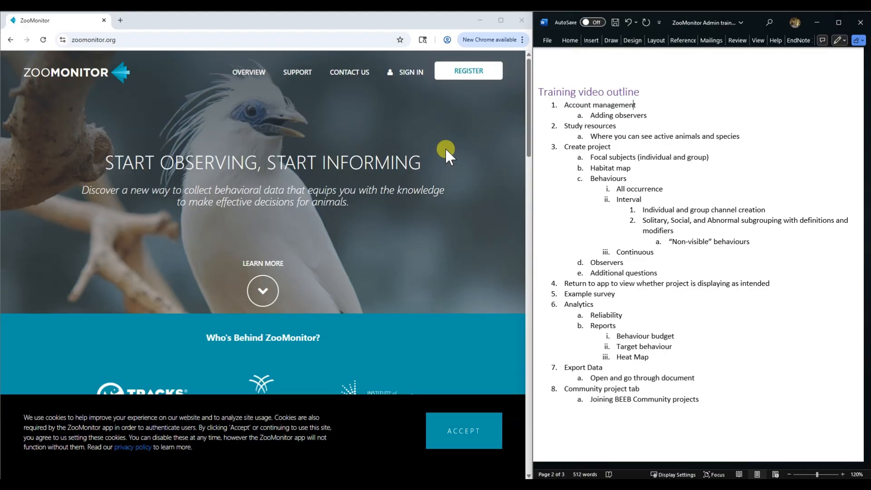
# - Sign in to ZooMonitor as an administrator with the saved email and the account password
pyautogui.click(403, 74)
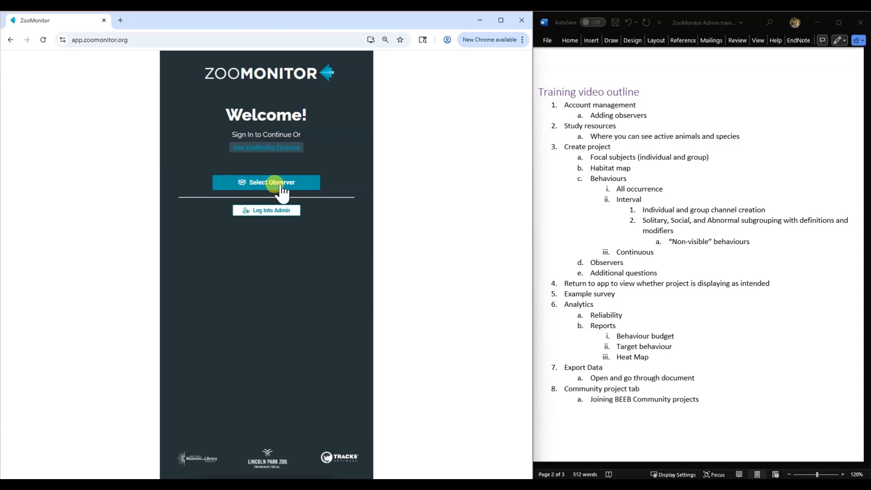
pyautogui.click(264, 213)
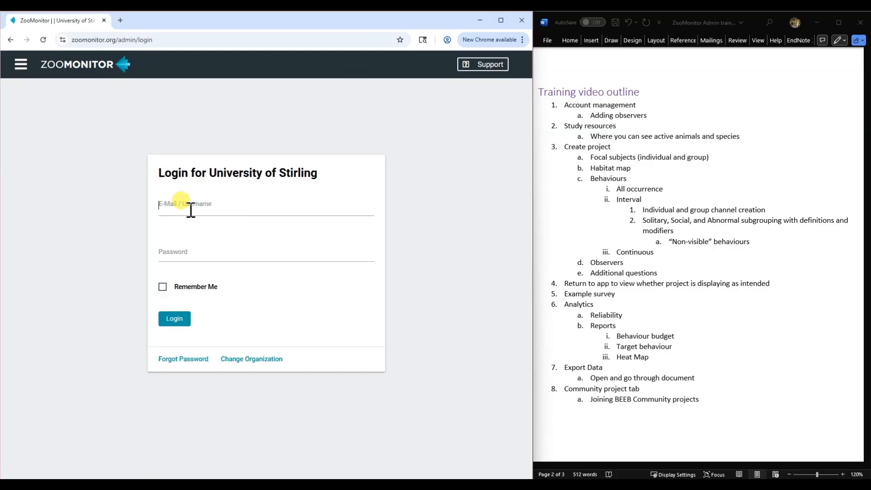
pyautogui.click(190, 207)
pyautogui.write('cont')
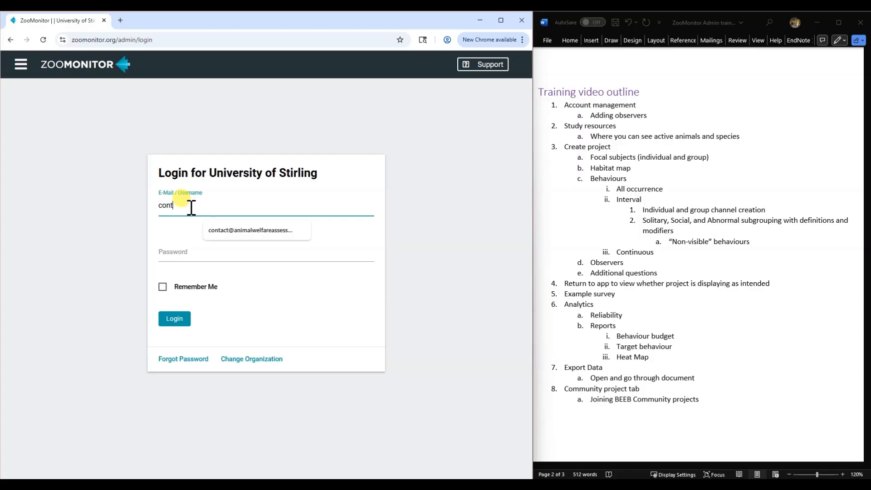
pyautogui.click(238, 229)
pyautogui.click(187, 256)
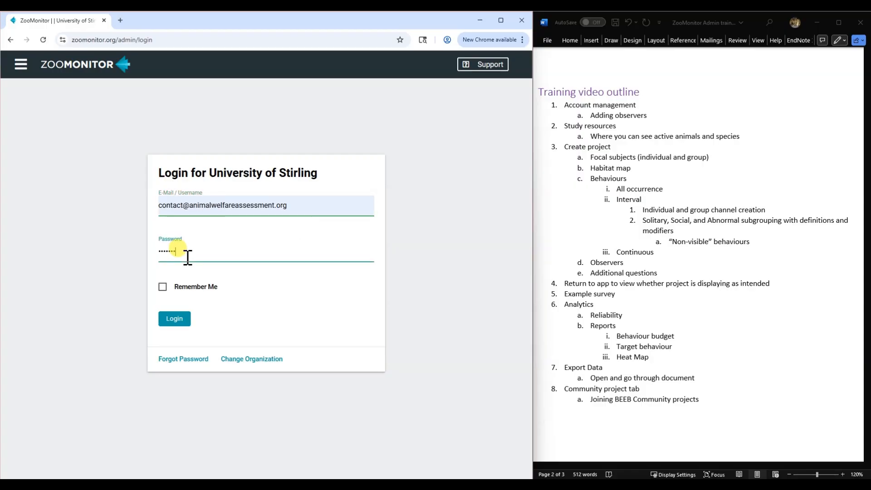
pyautogui.click(175, 318)
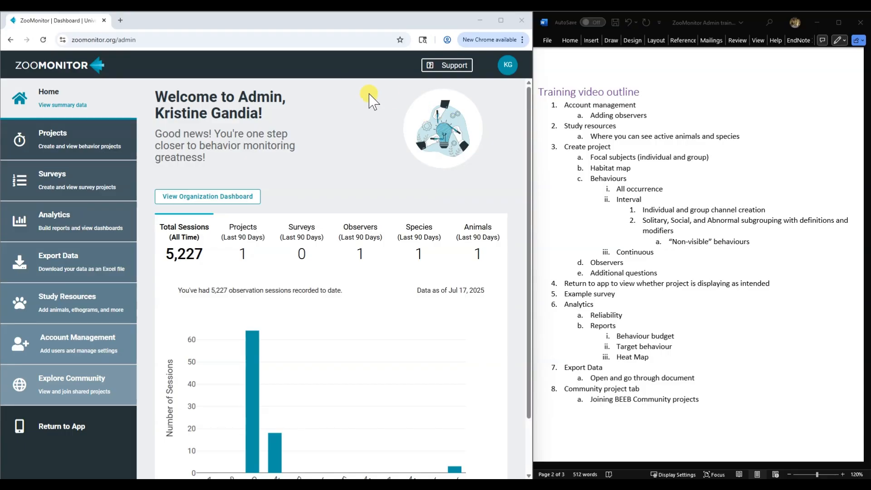
# - Scroll the dashboard and open Account Management for the University of Stirling
pyautogui.scroll(-1, 496, 171)
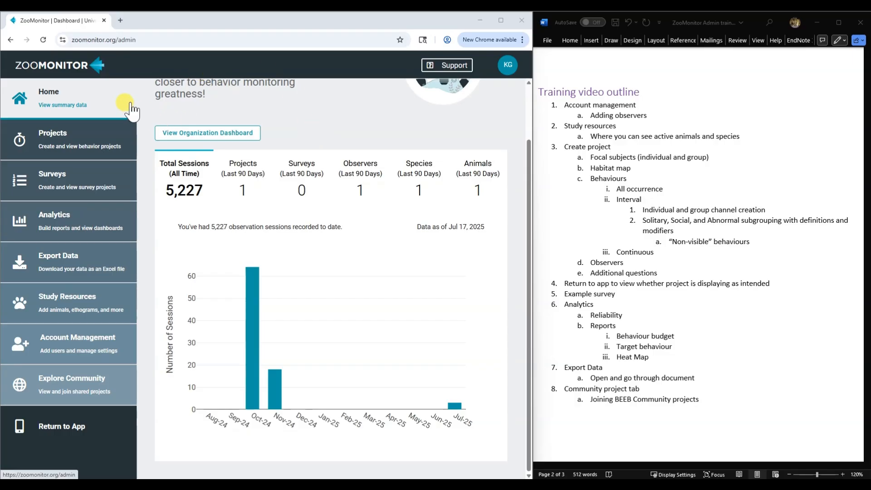
pyautogui.click(46, 343)
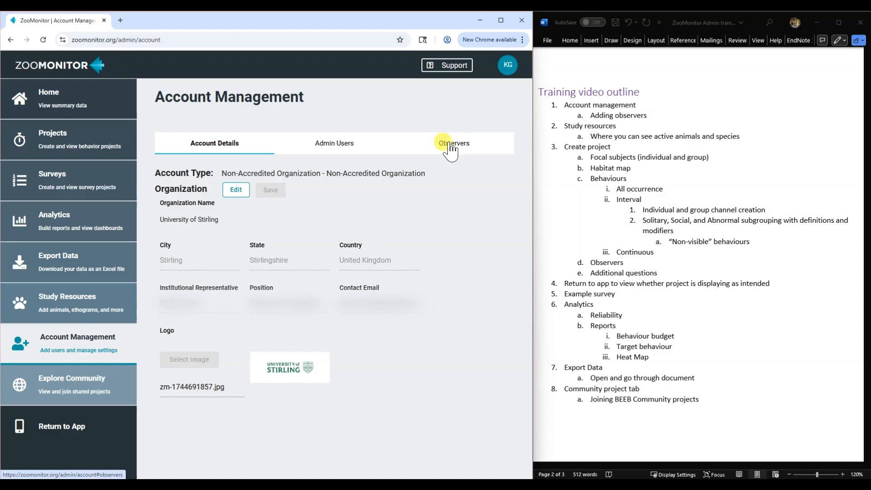
# - Show the Admin Users tab and open the Create Admin User form's name and password fields
pyautogui.click(345, 145)
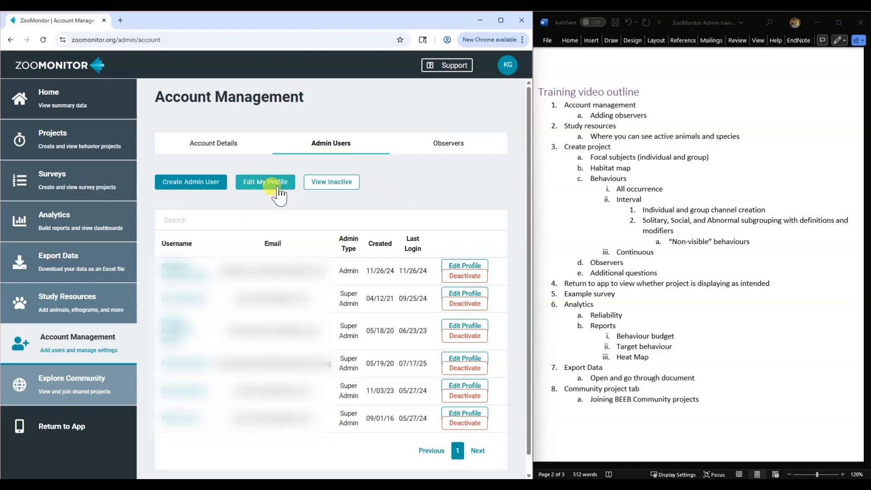
pyautogui.click(186, 184)
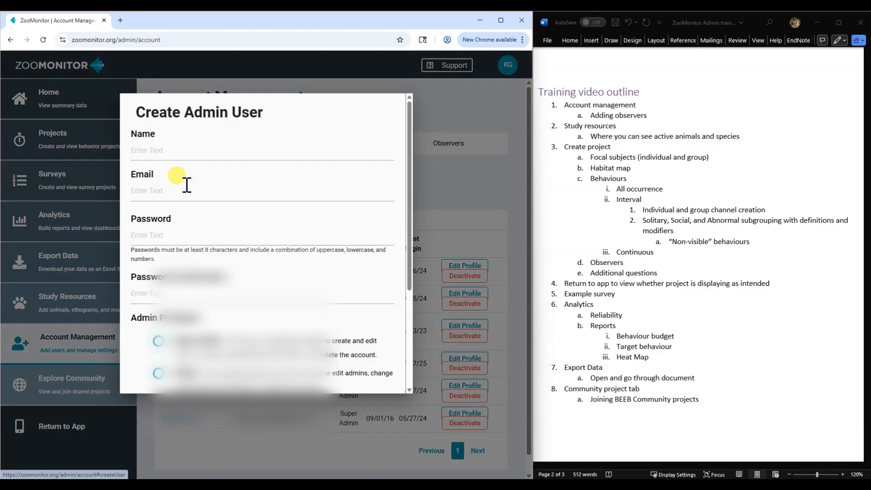
pyautogui.click(159, 151)
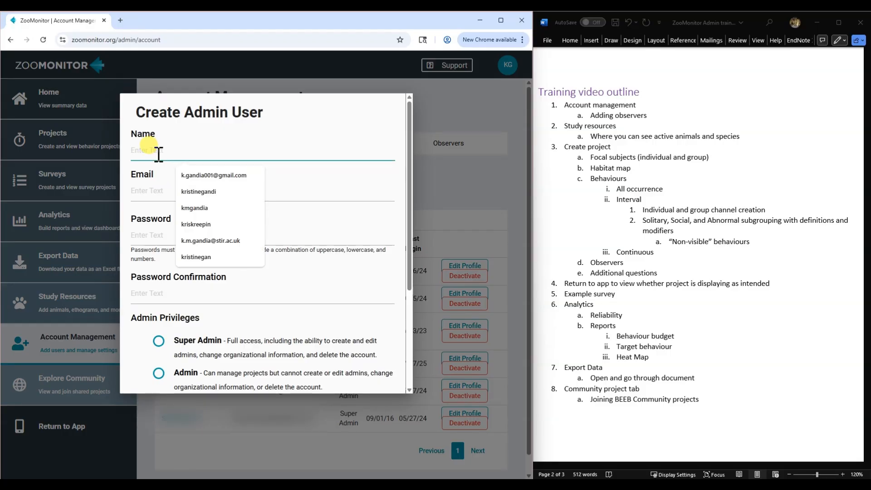
pyautogui.click(151, 235)
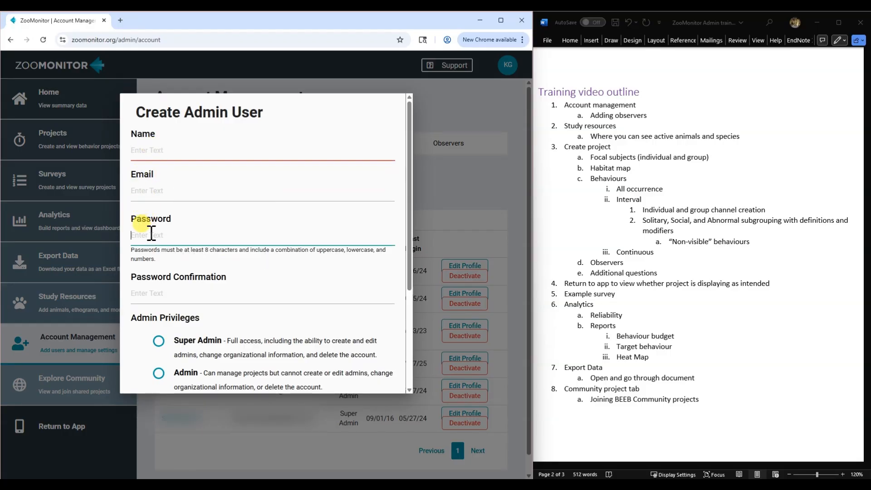
pyautogui.scroll(-3, 222, 227)
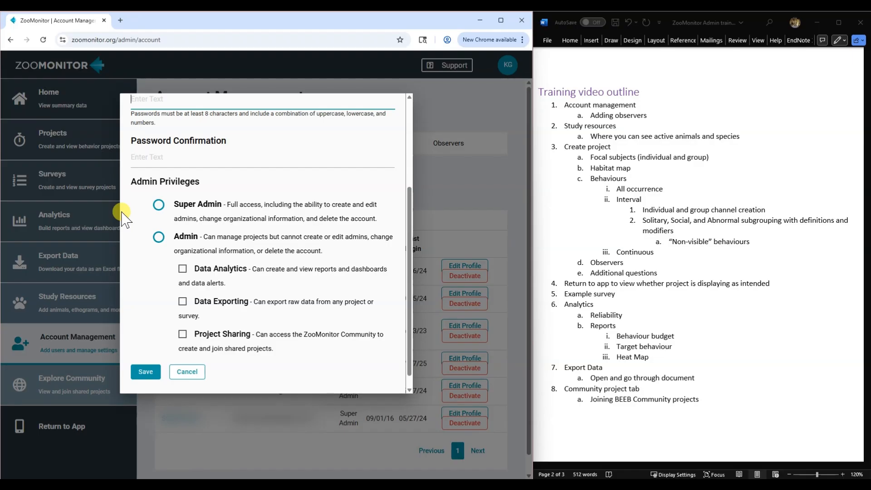
# - Try standard admin with analytics, export and sharing permissions, then super admin, and cancel
pyautogui.click(183, 269)
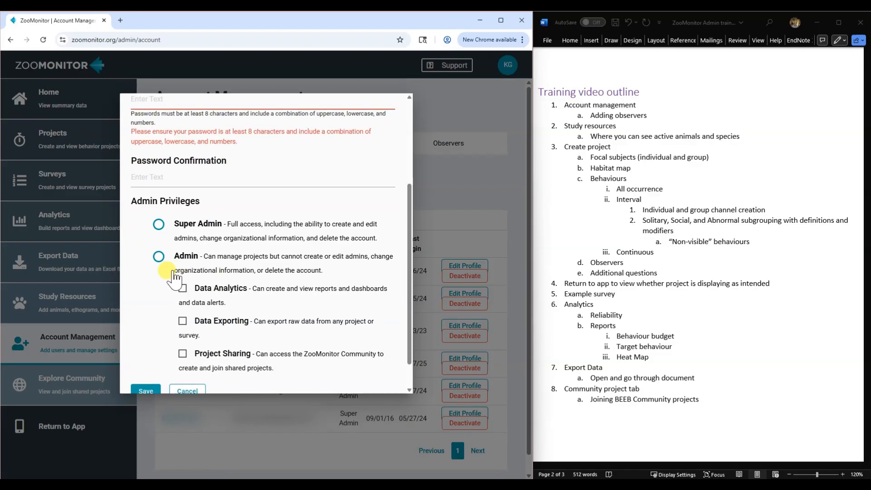
pyautogui.click(158, 256)
pyautogui.click(183, 289)
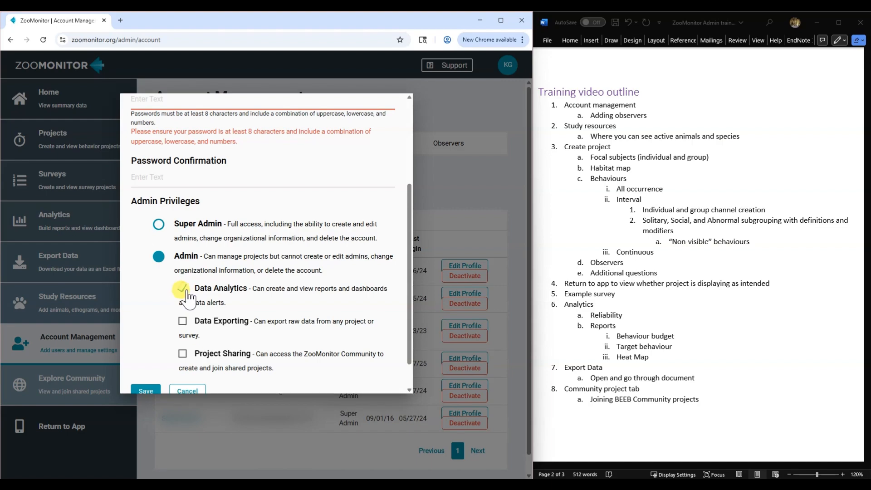
pyautogui.click(182, 321)
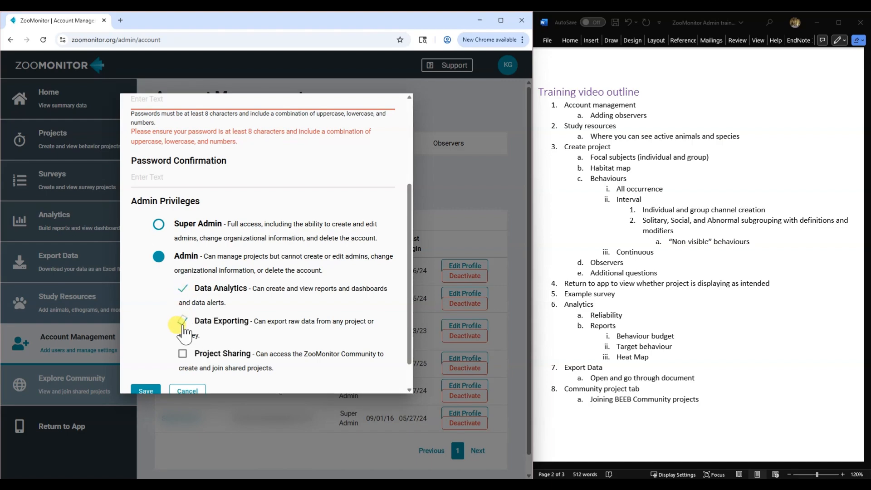
pyautogui.click(182, 354)
pyautogui.click(182, 321)
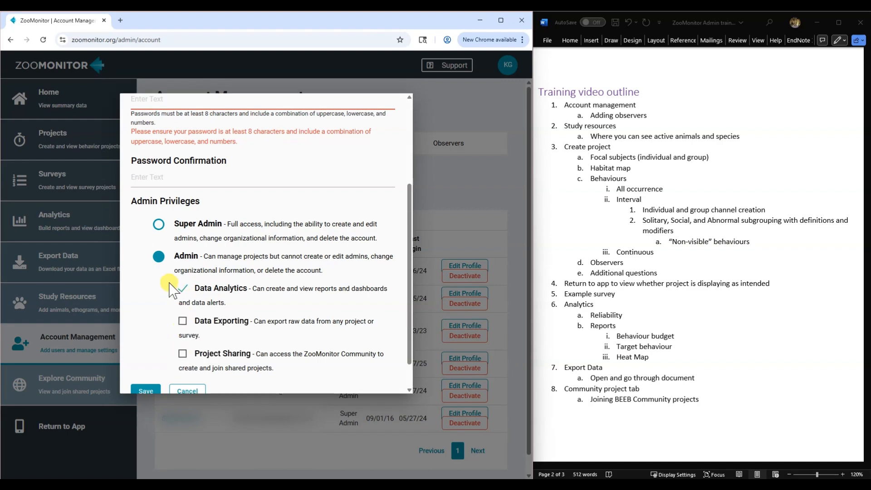
pyautogui.click(172, 287)
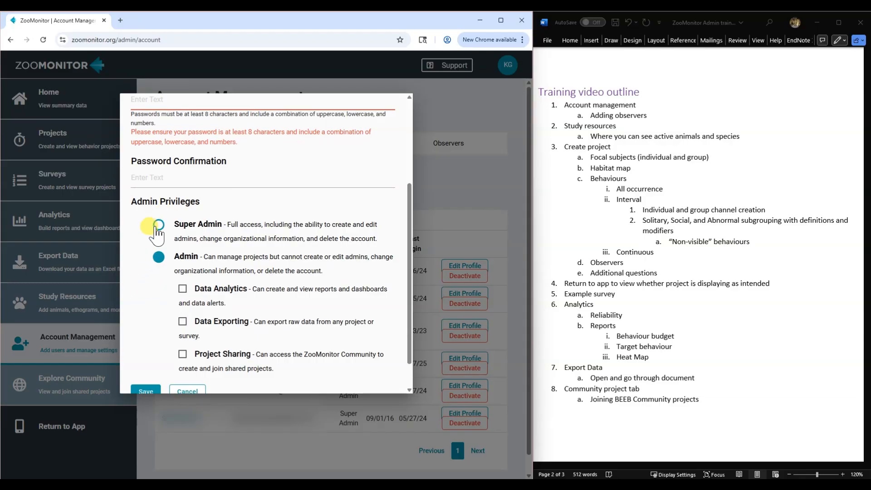
pyautogui.scroll(4, 278, 229)
pyautogui.scroll(-5, 369, 295)
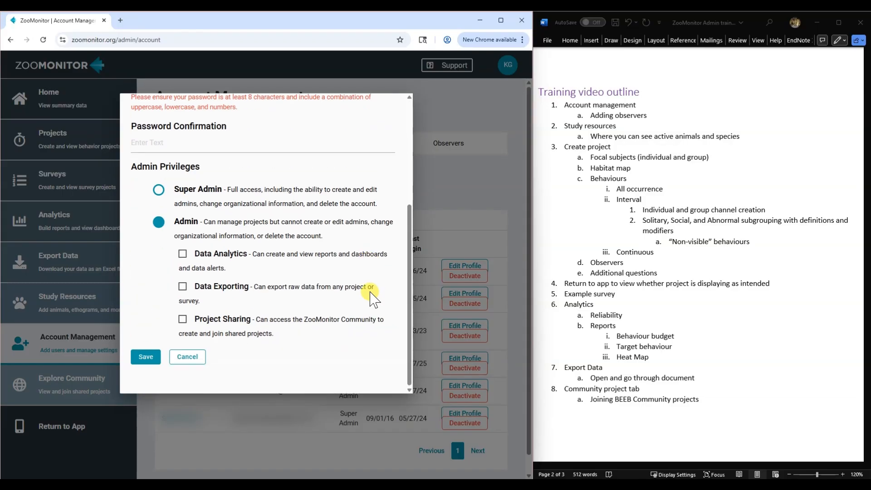
pyautogui.click(158, 191)
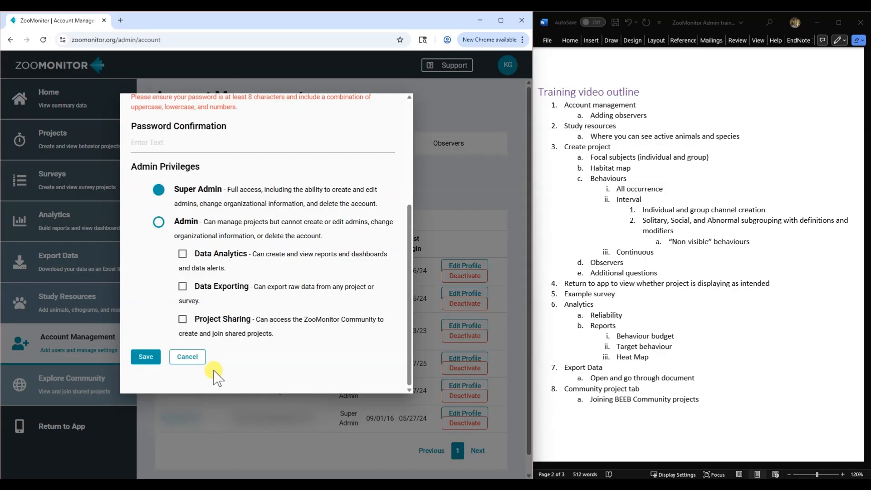
pyautogui.click(188, 357)
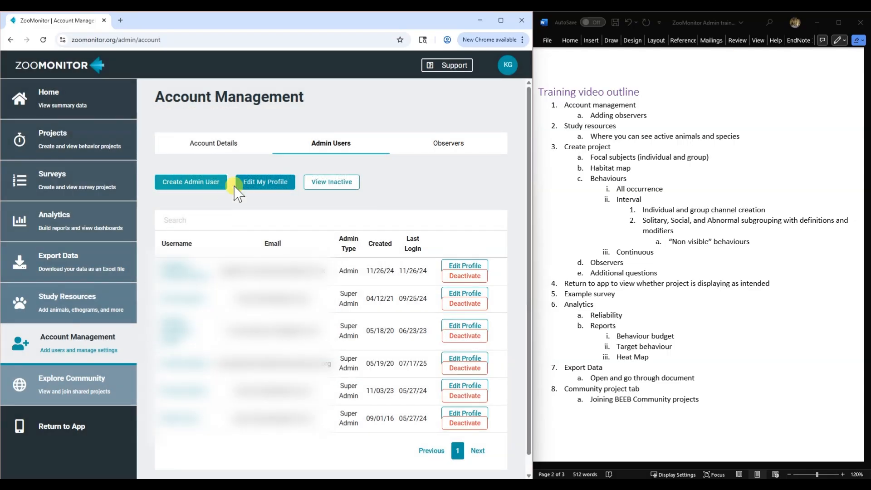
# - Toggle inactive and active admin users, then list the organisation's observers across three pages
pyautogui.click(340, 182)
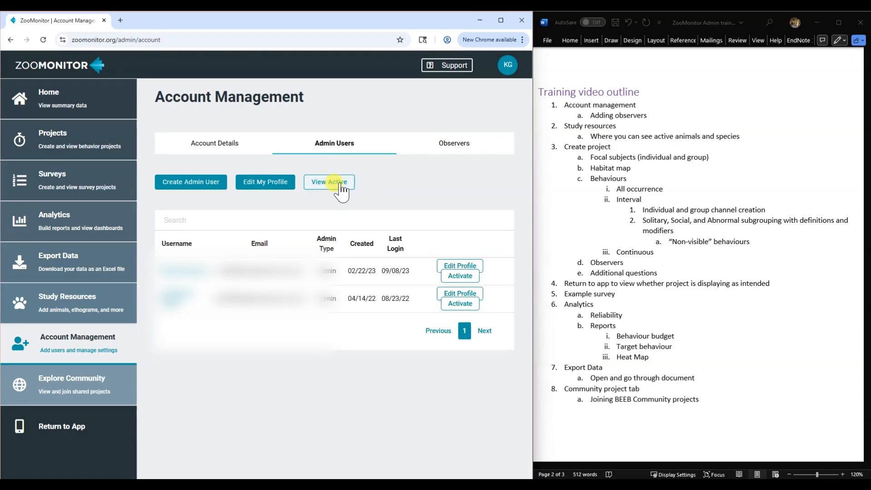
pyautogui.click(191, 182)
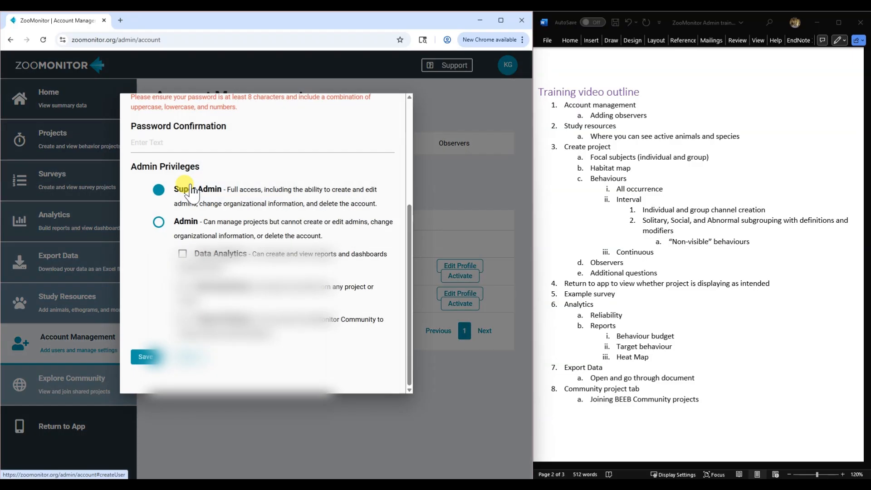
pyautogui.click(187, 358)
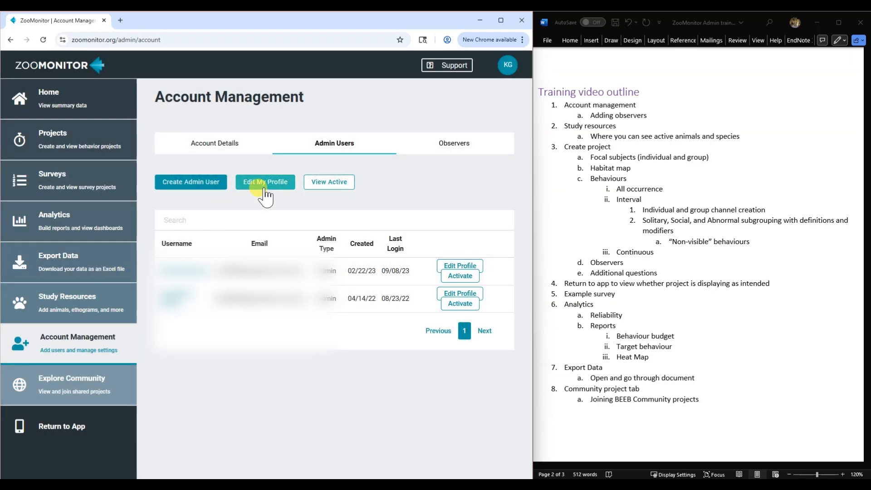
pyautogui.click(330, 182)
pyautogui.click(459, 150)
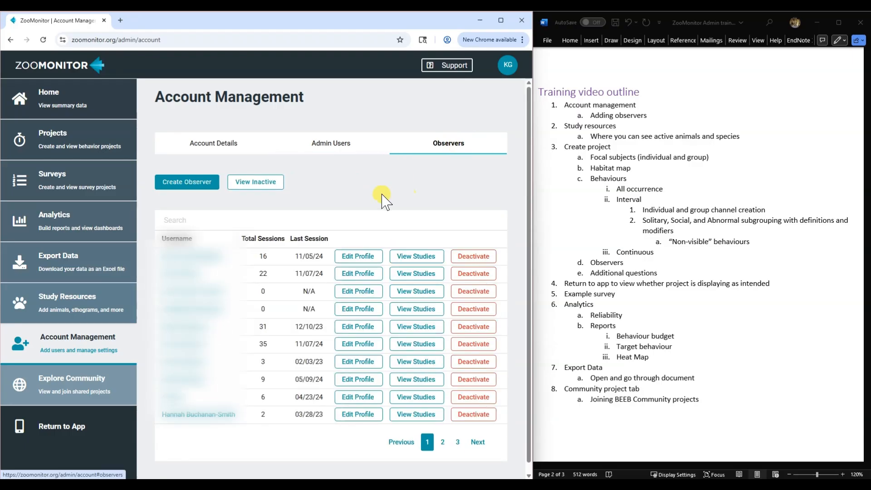
pyautogui.scroll(-1, 504, 195)
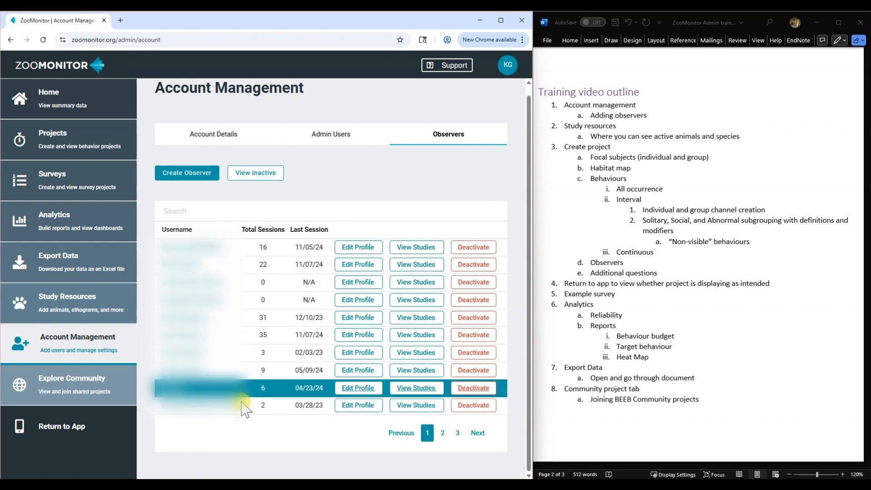
# - Cancel a new observer form and review the first observer's accessible studies without changes
pyautogui.click(192, 179)
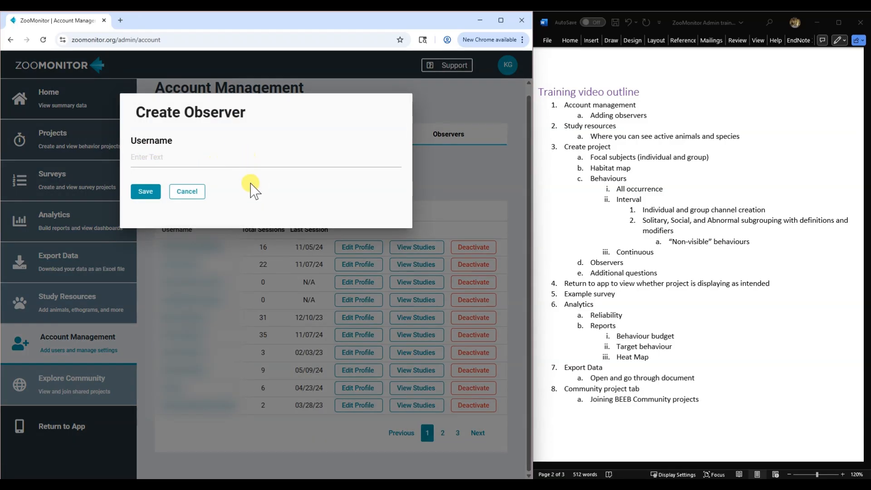
pyautogui.click(186, 192)
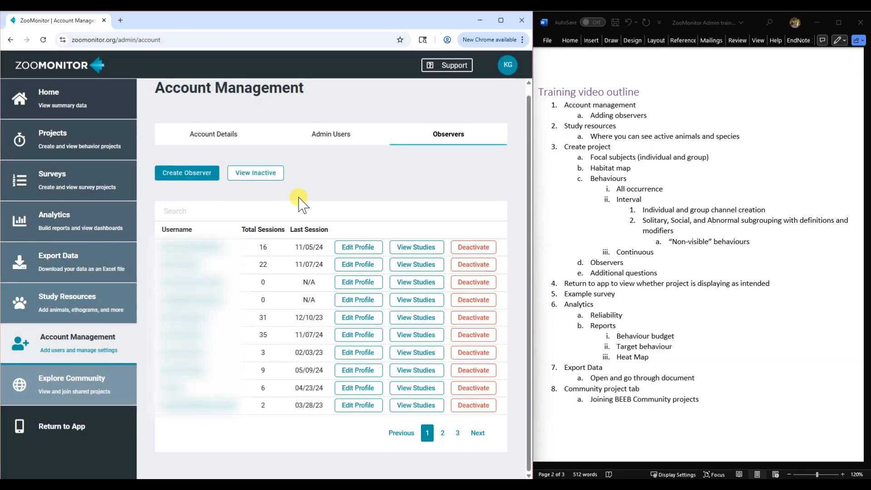
pyautogui.click(416, 248)
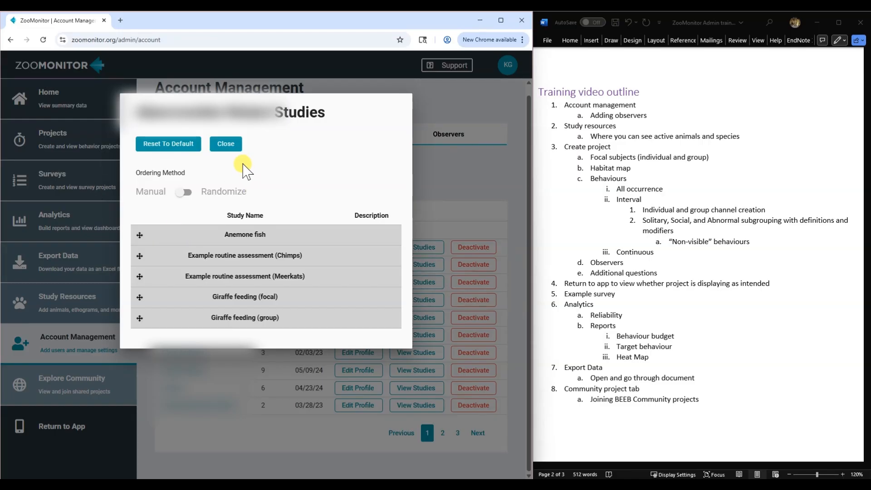
pyautogui.click(232, 148)
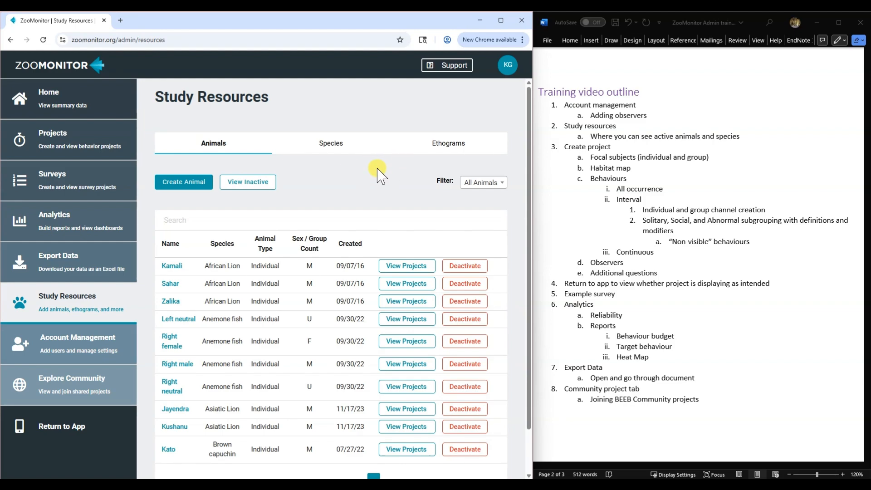
# - Check Kamali's projects, browse species in an unsaved new animal form, then list species
pyautogui.click(407, 270)
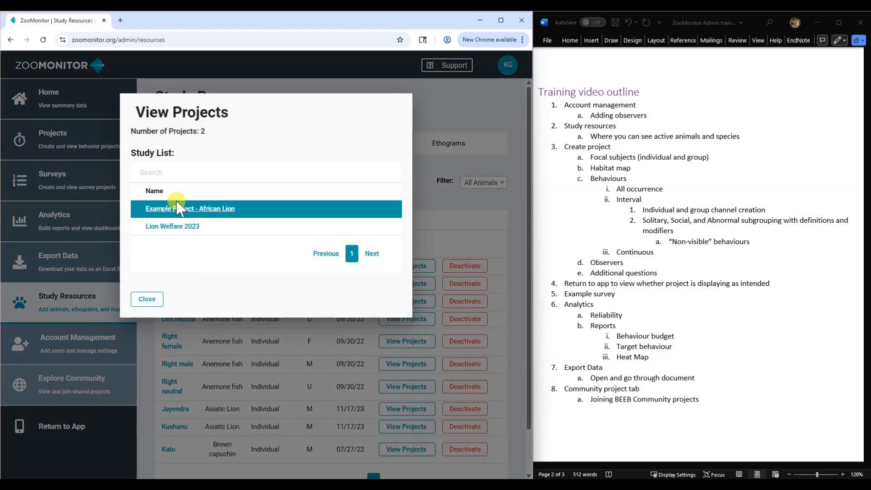
pyautogui.click(147, 299)
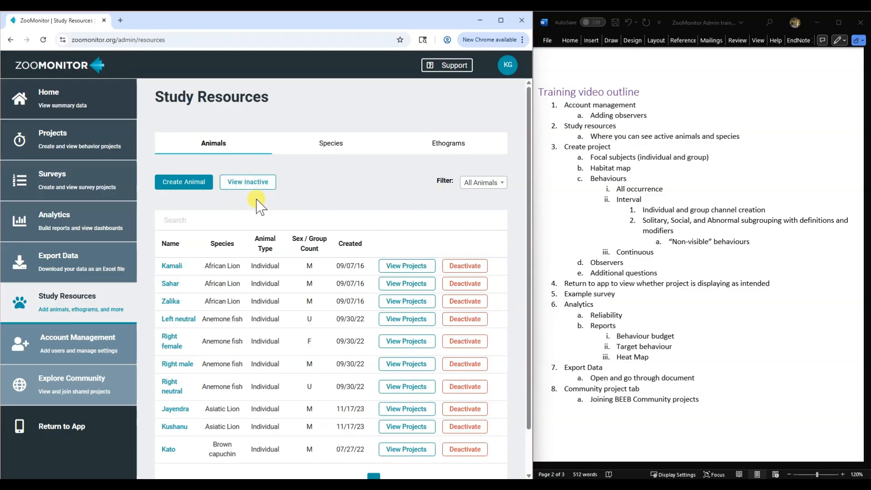
pyautogui.click(187, 183)
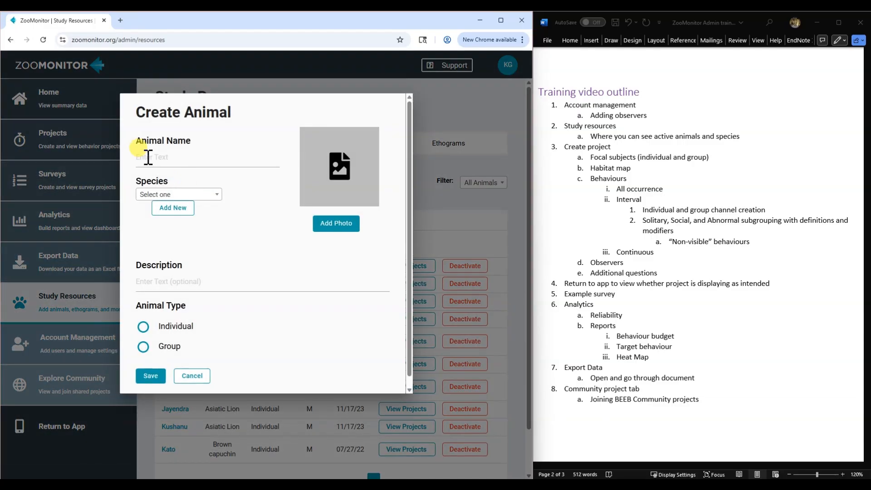
pyautogui.click(188, 195)
pyautogui.click(271, 207)
pyautogui.click(209, 196)
pyautogui.scroll(-5, 217, 282)
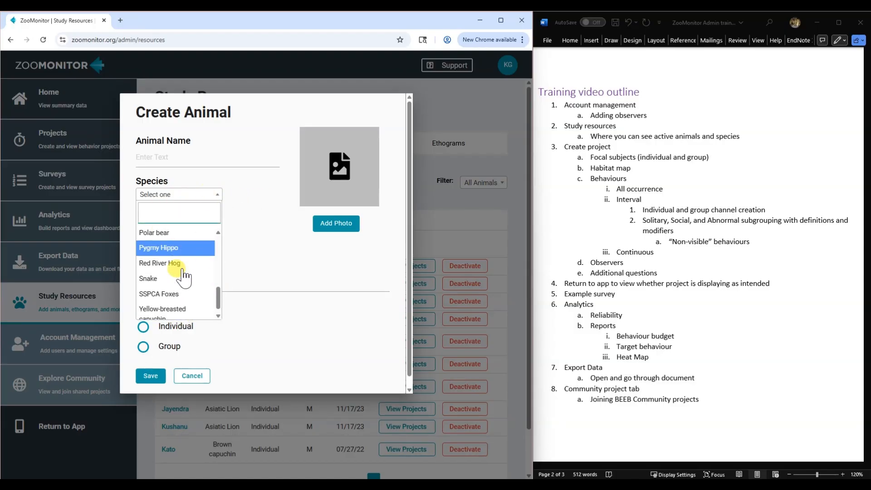
pyautogui.click(237, 224)
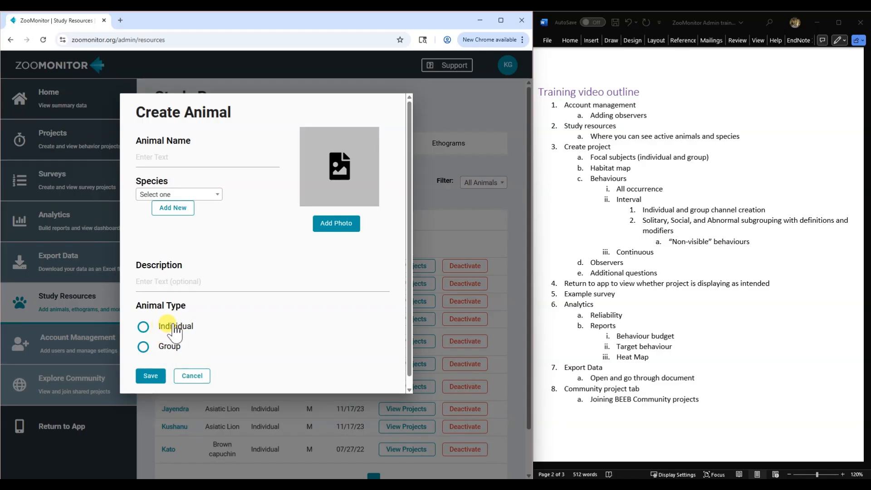
pyautogui.click(202, 380)
pyautogui.click(326, 150)
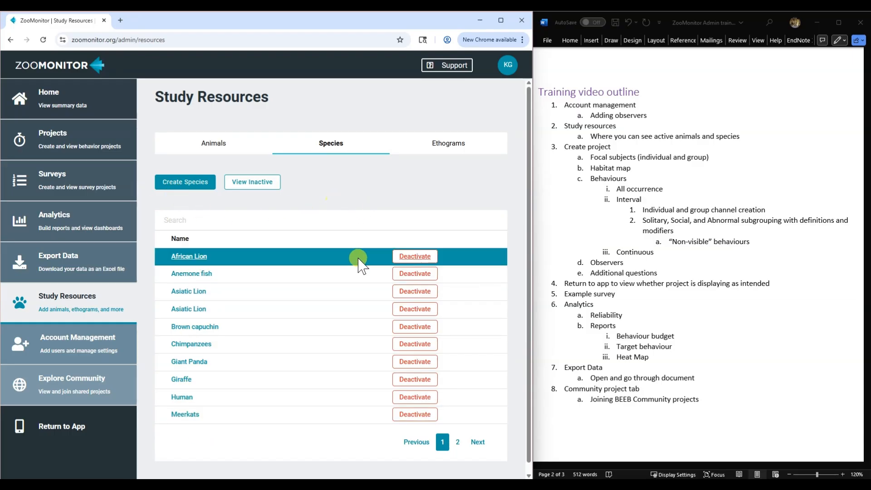
# - Open and cancel Create Species and the African Lion edit, then show the Ethograms tab
pyautogui.click(189, 184)
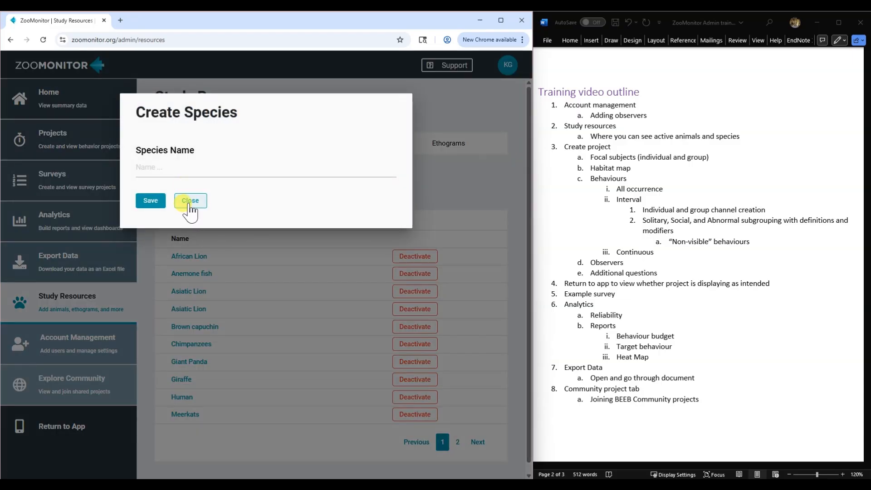
pyautogui.click(190, 200)
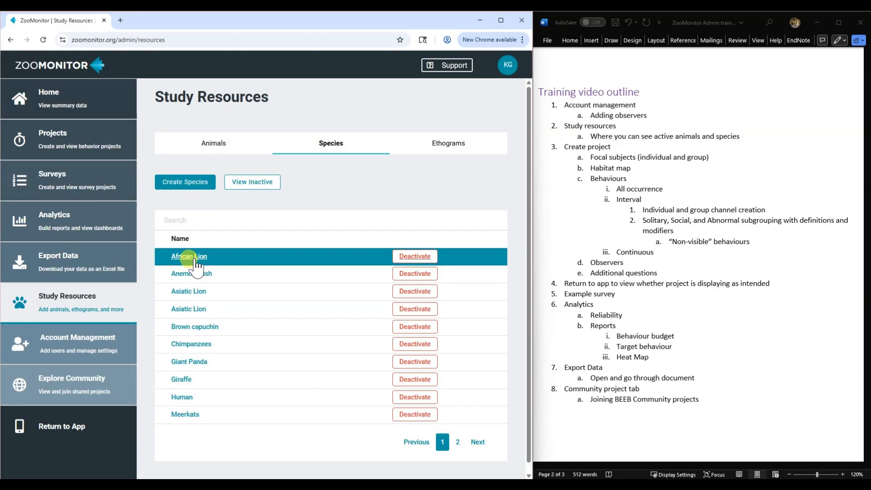
pyautogui.click(194, 258)
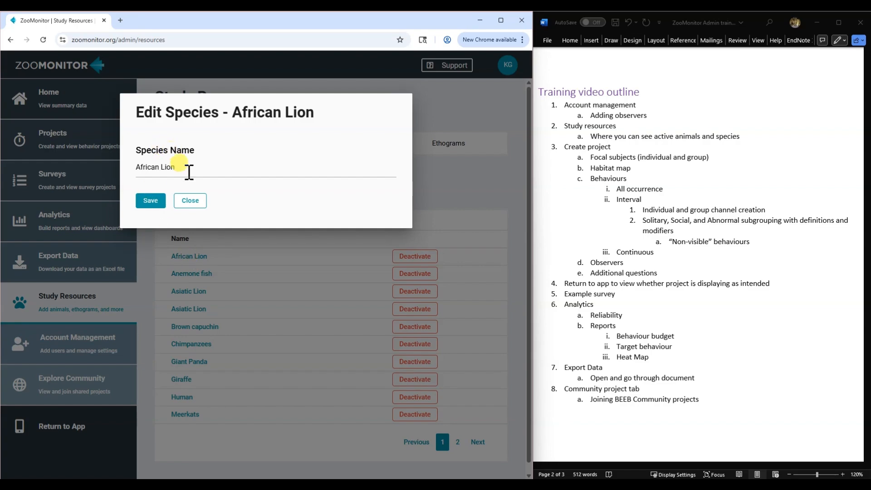
pyautogui.click(198, 205)
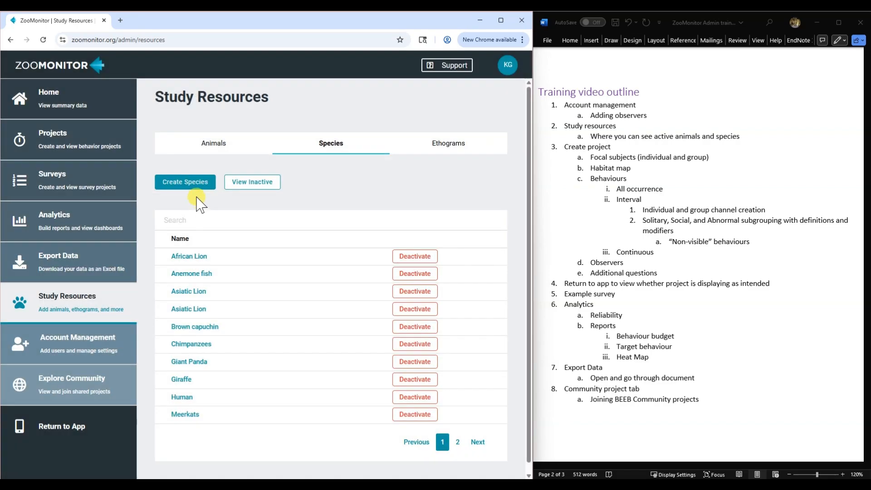
pyautogui.click(454, 154)
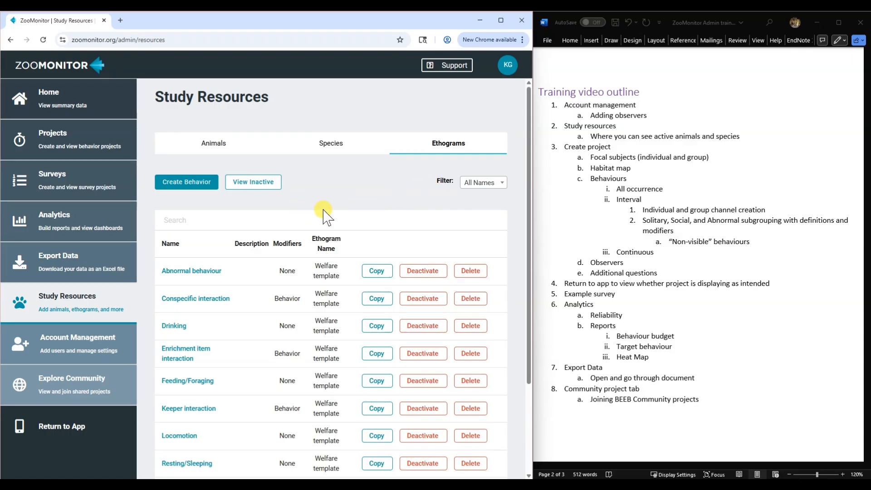
pyautogui.scroll(-1, 424, 163)
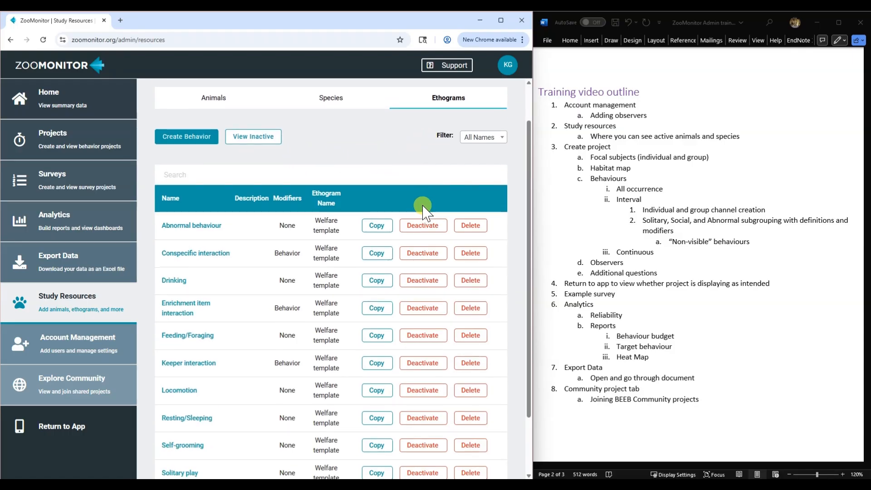
pyautogui.scroll(-2, 503, 177)
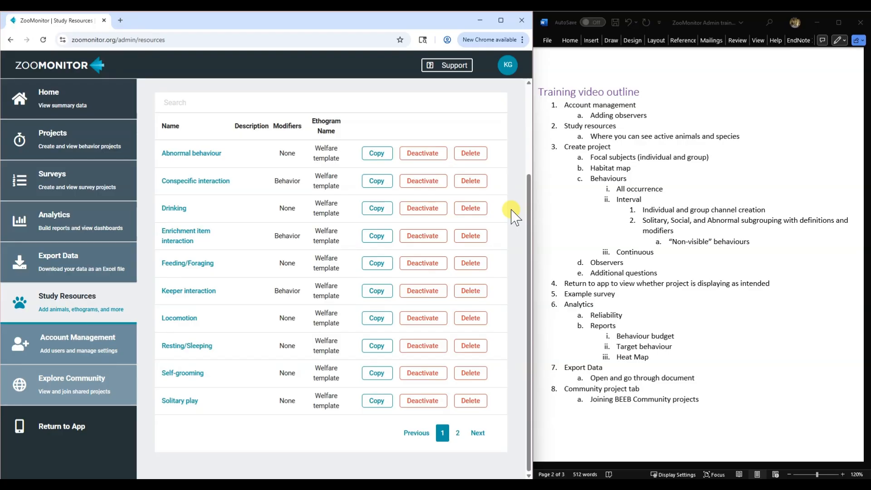
pyautogui.scroll(3, 513, 216)
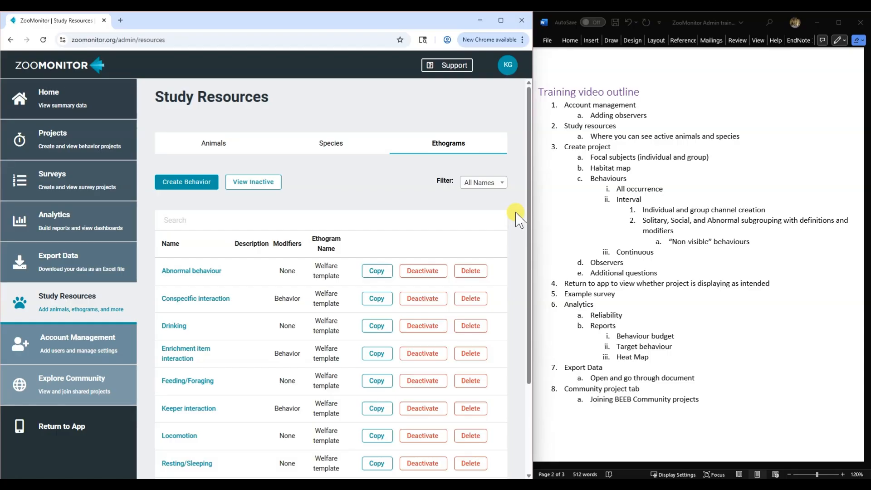
pyautogui.scroll(-3, 518, 220)
pyautogui.scroll(3, 520, 229)
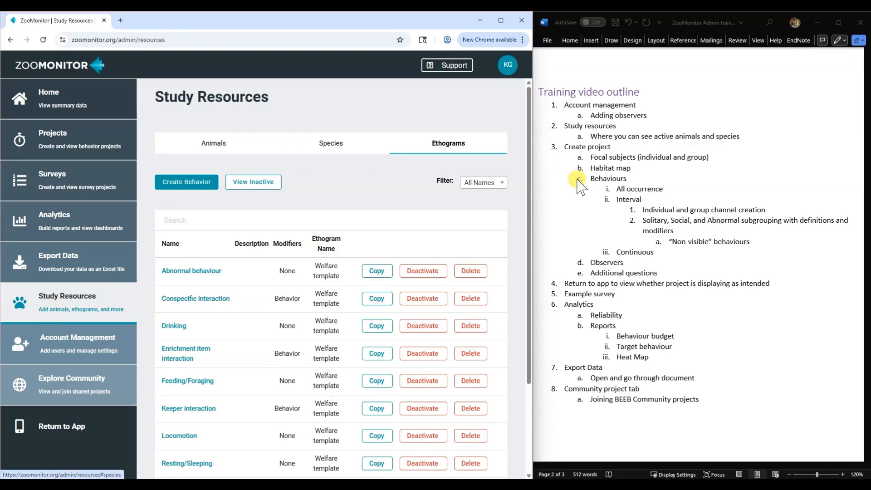
pyautogui.click(562, 144)
# - Mark 'Create project' in the Word outline, then start a new project from the Projects list
pyautogui.moveTo(564, 147); pyautogui.dragTo(613, 147)
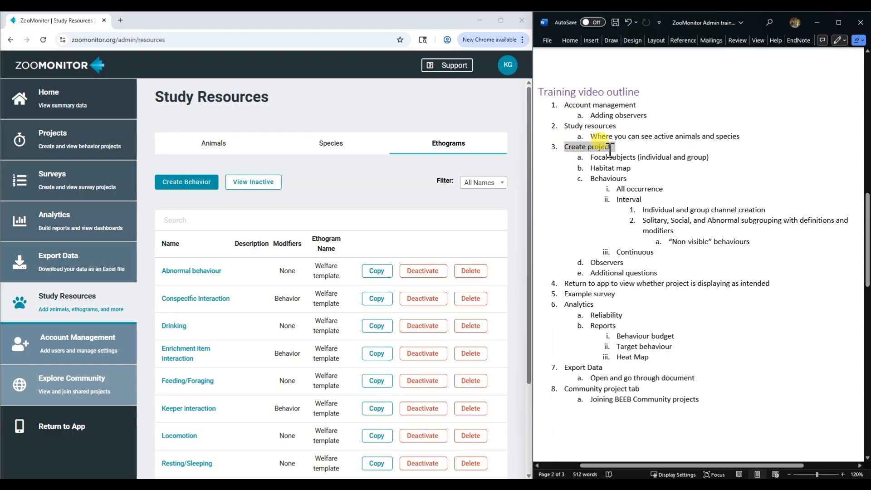
pyautogui.click(62, 149)
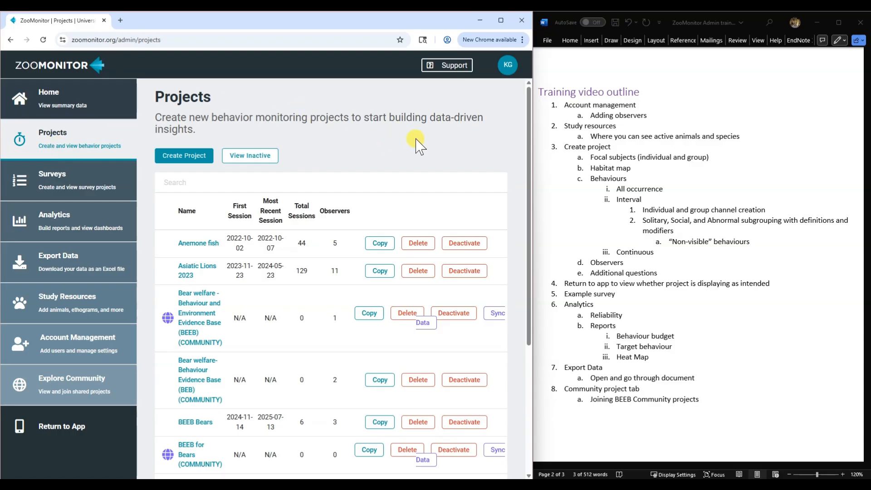
pyautogui.scroll(-1, 454, 136)
pyautogui.scroll(-2, 486, 127)
pyautogui.scroll(3, 512, 125)
pyautogui.click(260, 159)
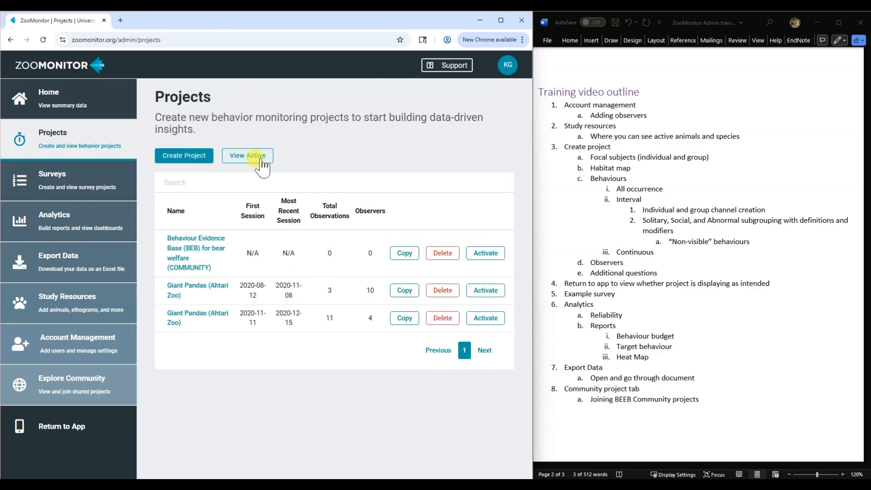
pyautogui.click(193, 159)
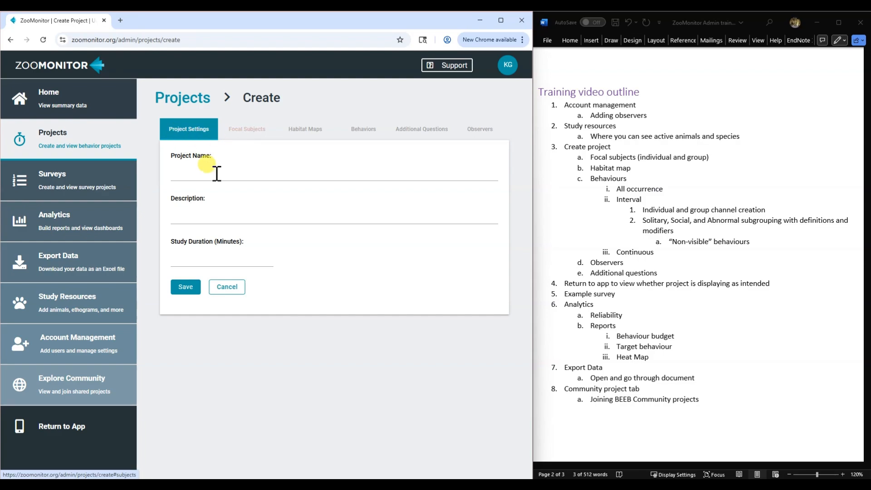
# - Name the project 'BEEB practice chimps' with a 10-minute study duration and try saving
pyautogui.click(189, 175)
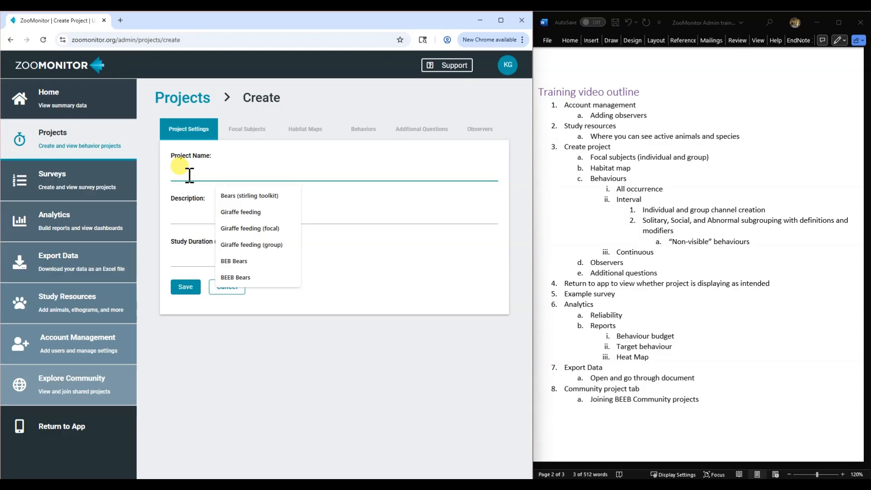
pyautogui.write('BE')
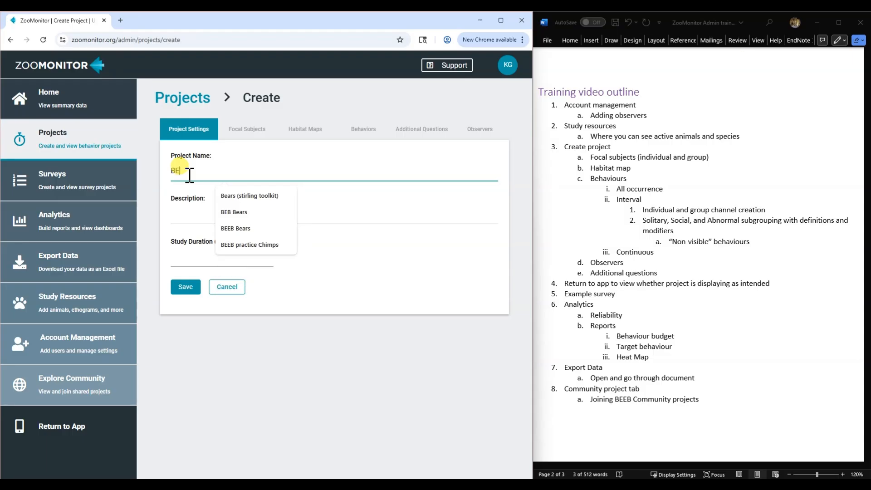
pyautogui.write('EB pr')
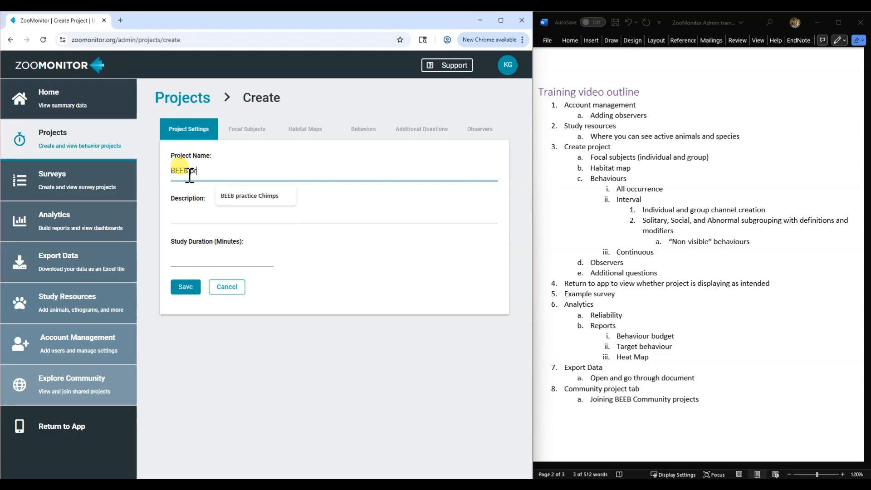
pyautogui.write('actice chimps')
pyautogui.click(189, 214)
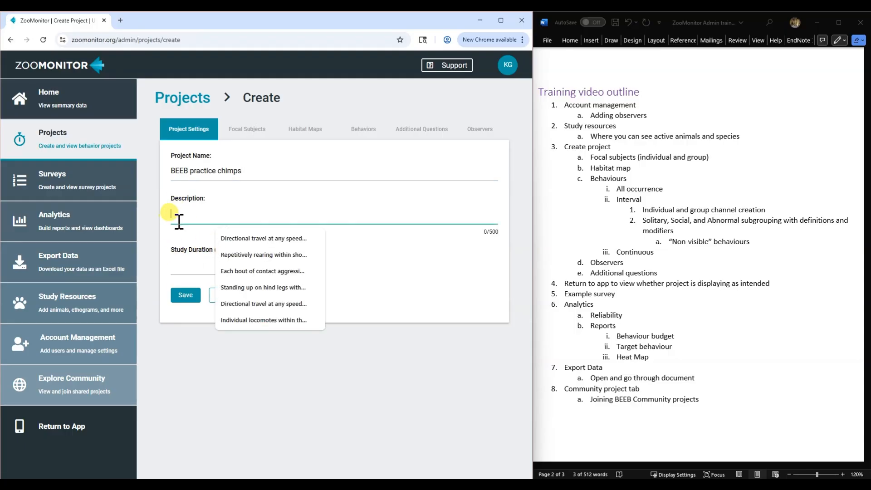
pyautogui.click(178, 267)
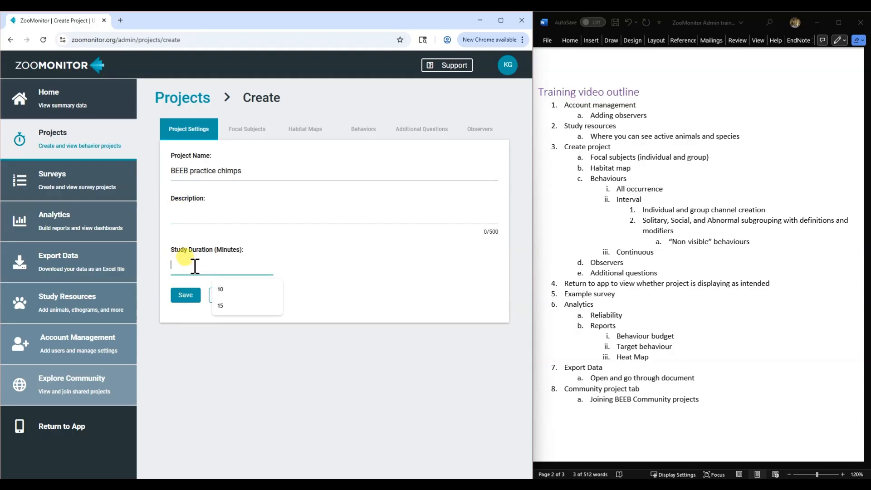
pyautogui.write('10')
pyautogui.click(329, 261)
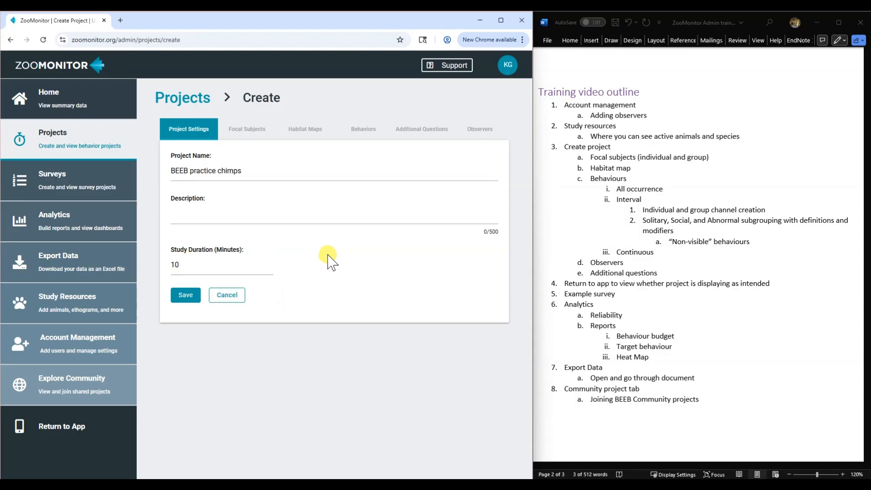
pyautogui.click(185, 295)
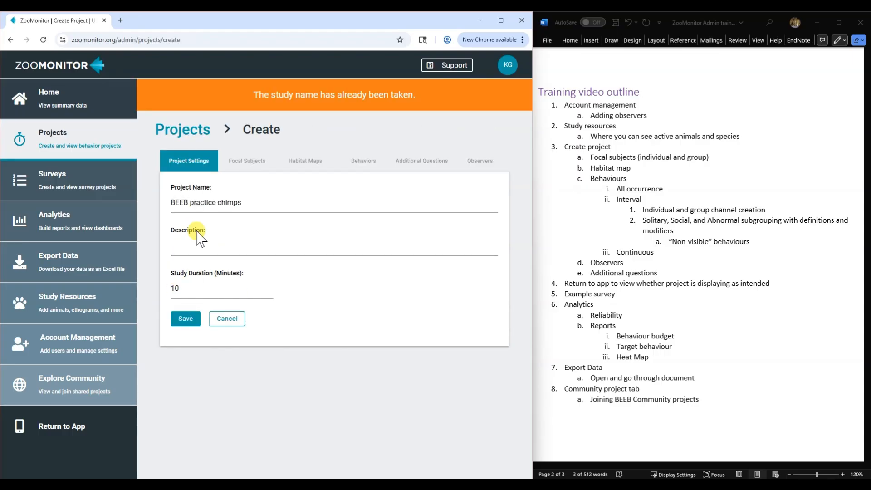
# - Append '2' to the taken name and save the project as 'BEEB practice chimps 2'
pyautogui.click(246, 203)
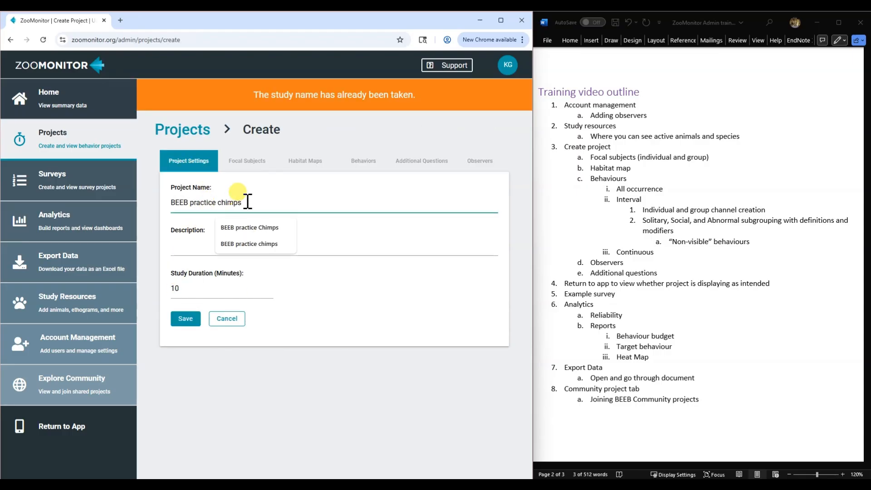
pyautogui.write('2')
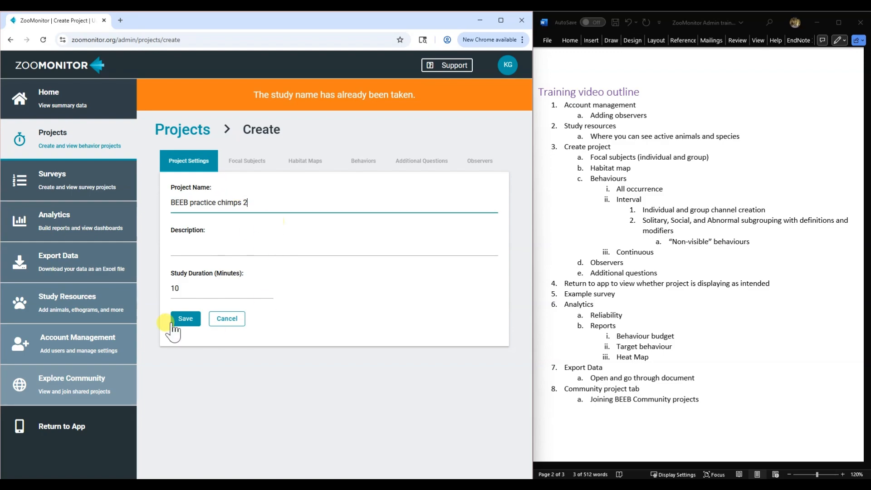
pyautogui.click(186, 320)
pyautogui.click(185, 320)
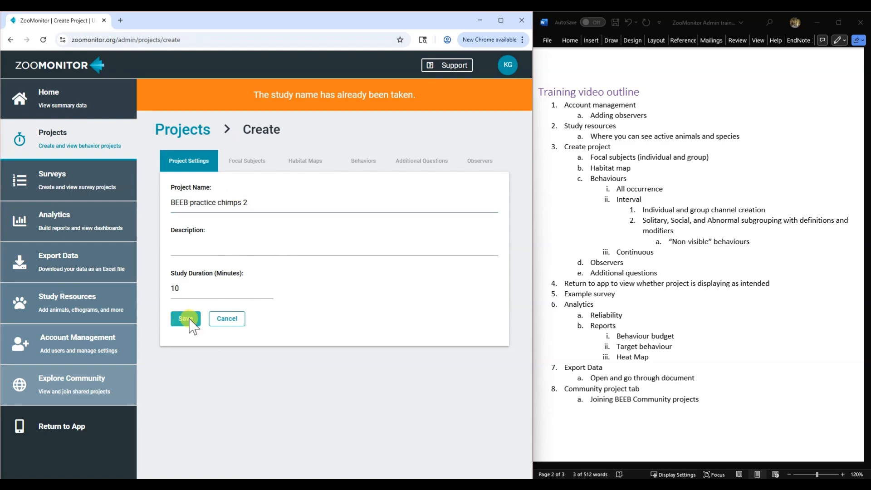
pyautogui.click(240, 165)
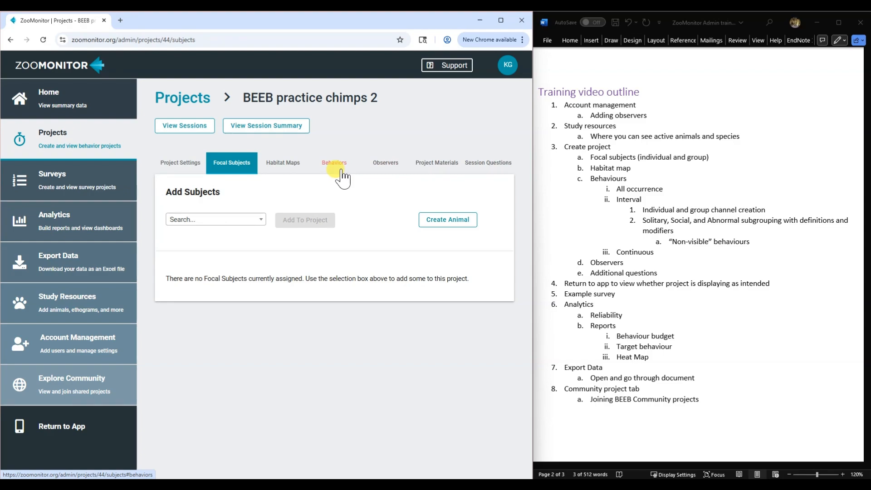
# - Add the Chimpanzees group as a focal subject of the project
pyautogui.click(244, 220)
pyautogui.scroll(-6, 240, 279)
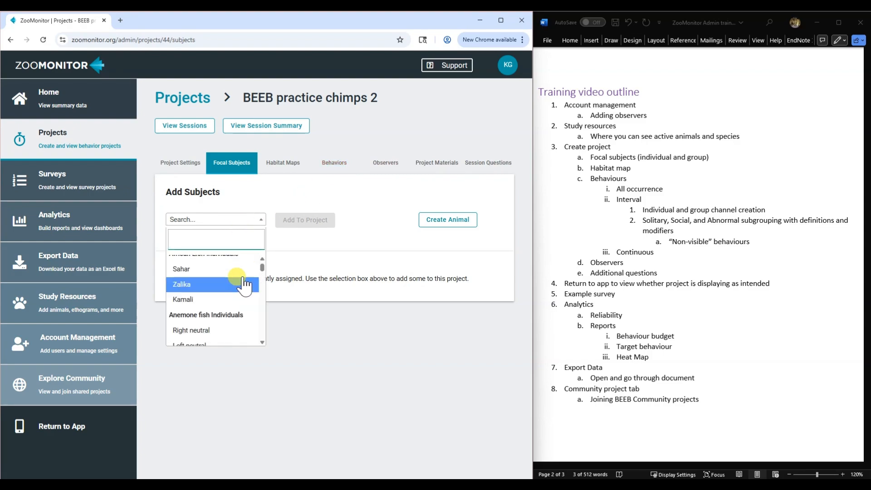
pyautogui.scroll(-3, 243, 286)
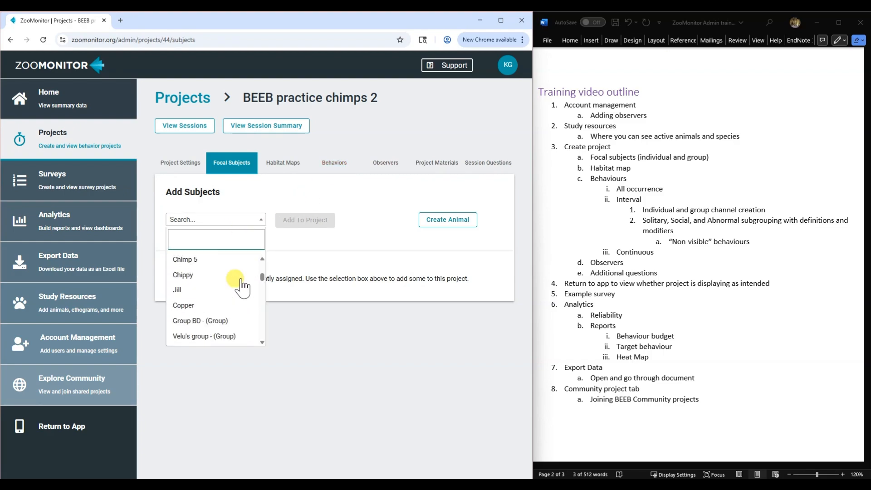
pyautogui.scroll(3, 236, 287)
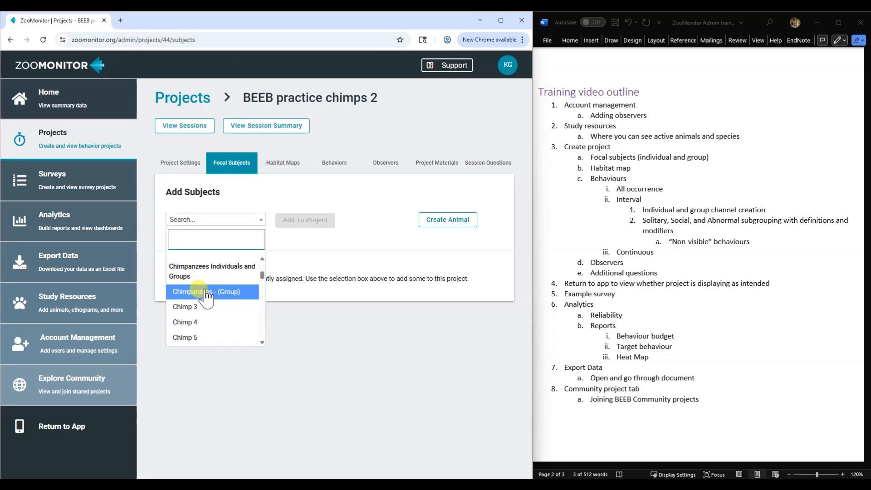
pyautogui.click(206, 291)
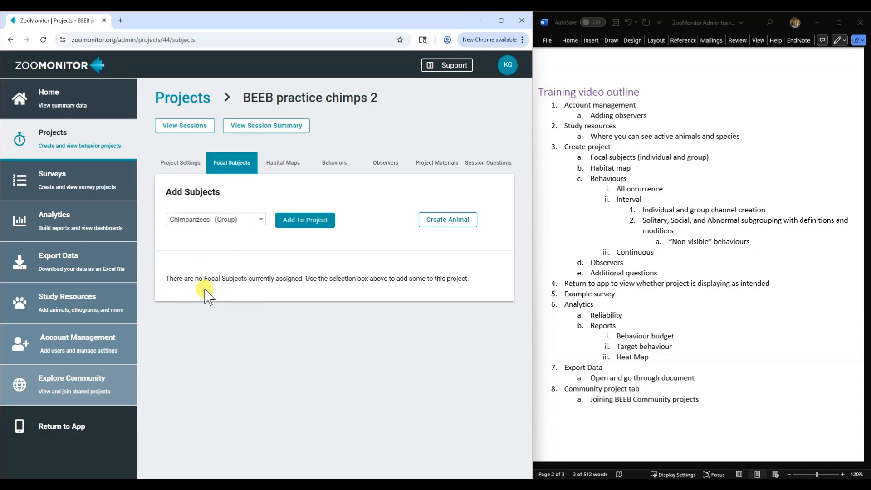
pyautogui.click(288, 220)
# - Add Chimp 3 and Chimp 4 as focal subjects, then view the project's habitat maps
pyautogui.click(233, 221)
pyautogui.scroll(-5, 236, 281)
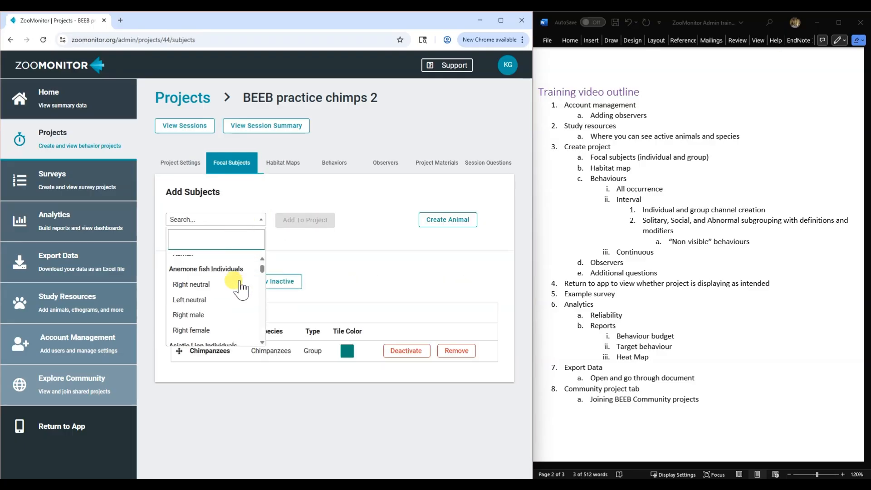
pyautogui.scroll(-3, 240, 289)
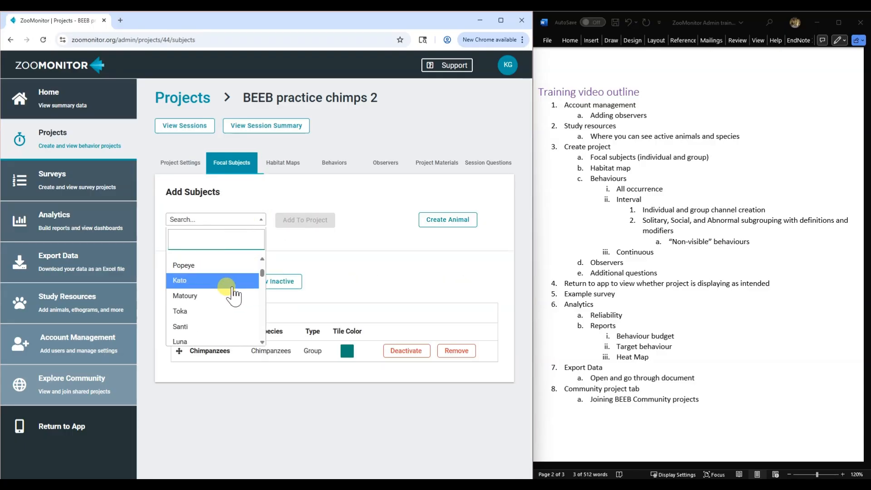
pyautogui.scroll(-3, 229, 291)
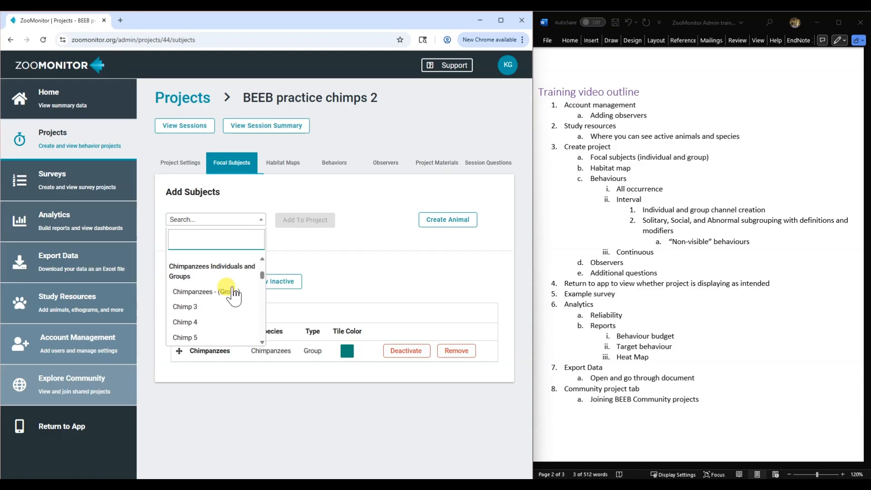
pyautogui.click(203, 308)
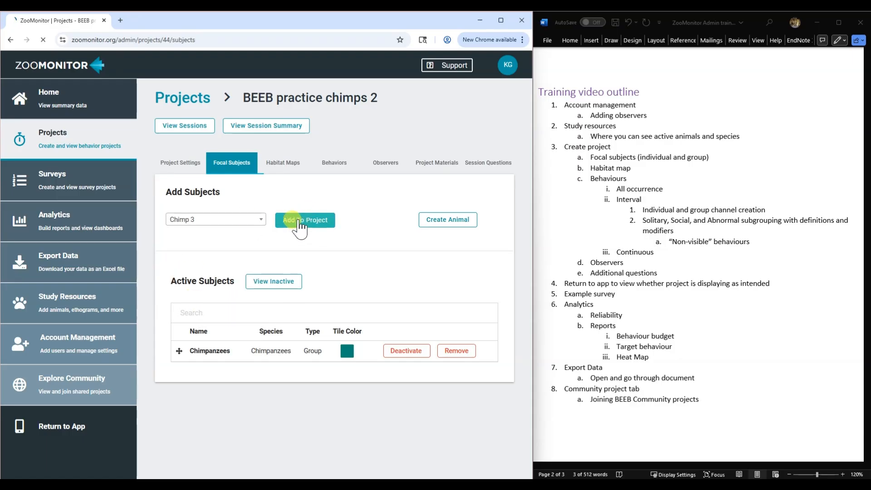
pyautogui.click(284, 220)
pyautogui.click(230, 219)
pyautogui.scroll(-5, 224, 295)
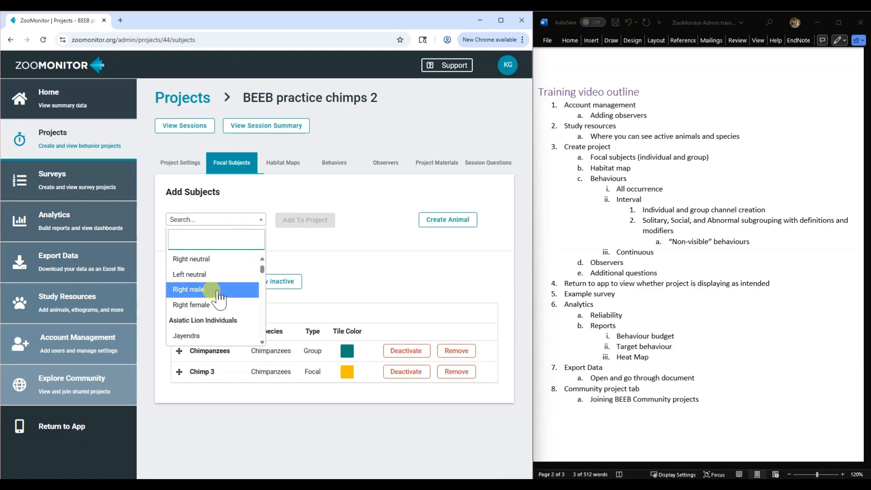
pyautogui.scroll(-5, 217, 297)
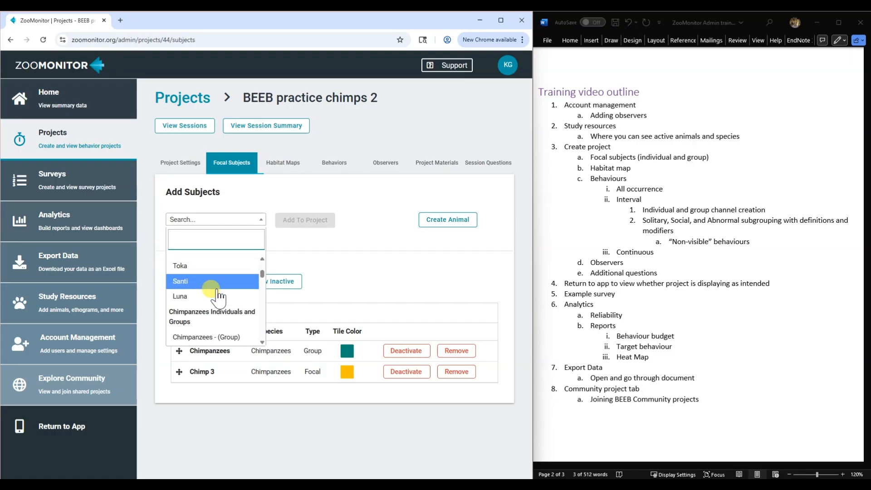
pyautogui.click(200, 322)
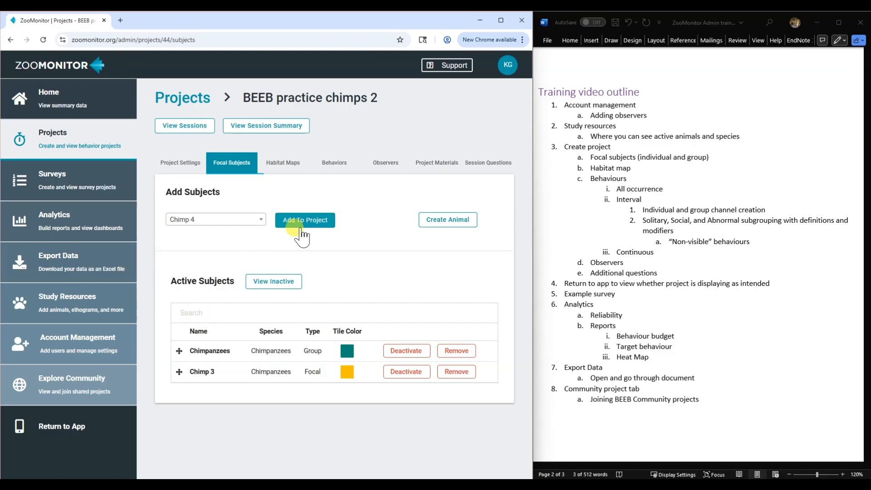
pyautogui.click(306, 222)
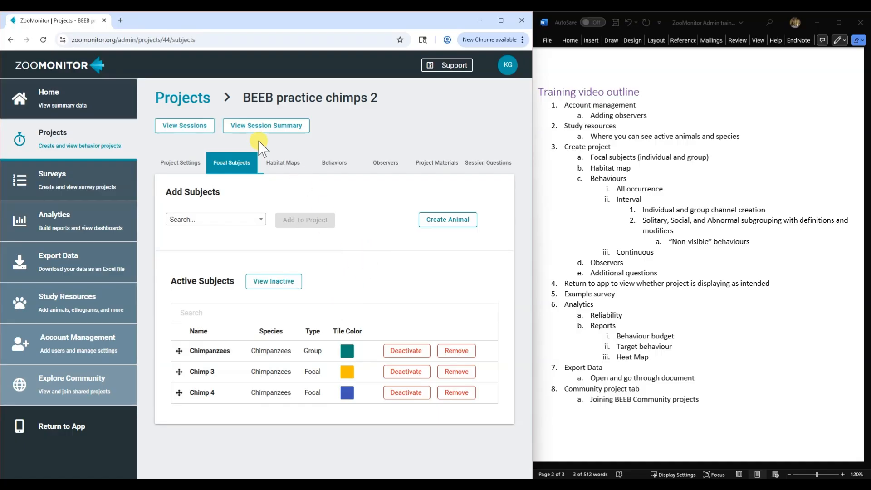
pyautogui.click(290, 167)
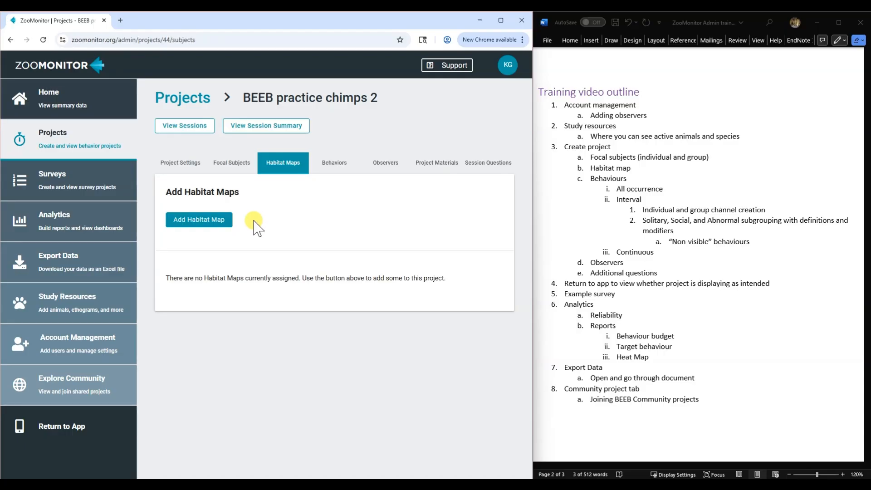
# - Add a habitat map named 'Budongo trail' with the Budongo enclosure.png image and save it
pyautogui.click(205, 224)
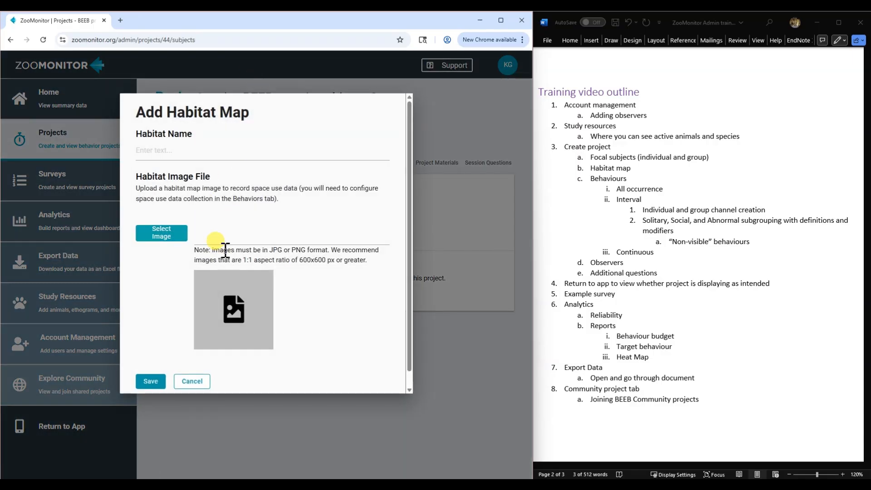
pyautogui.click(162, 151)
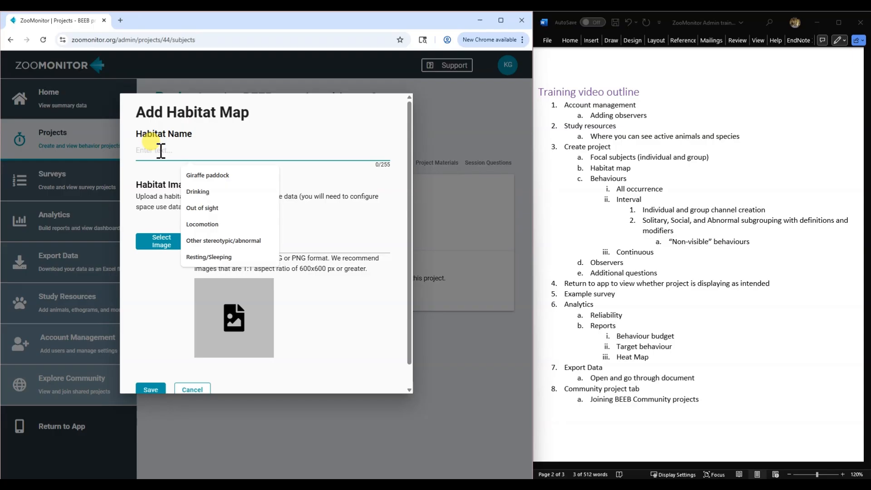
pyautogui.write('B')
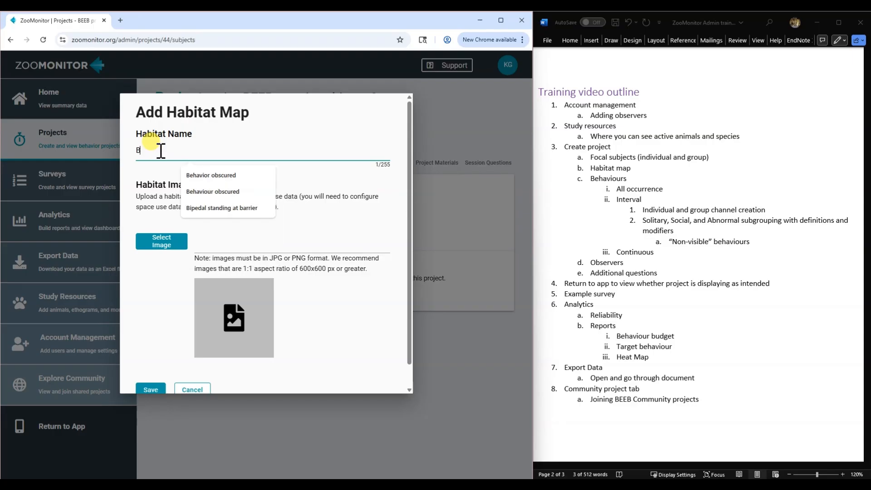
pyautogui.write('udongo trail')
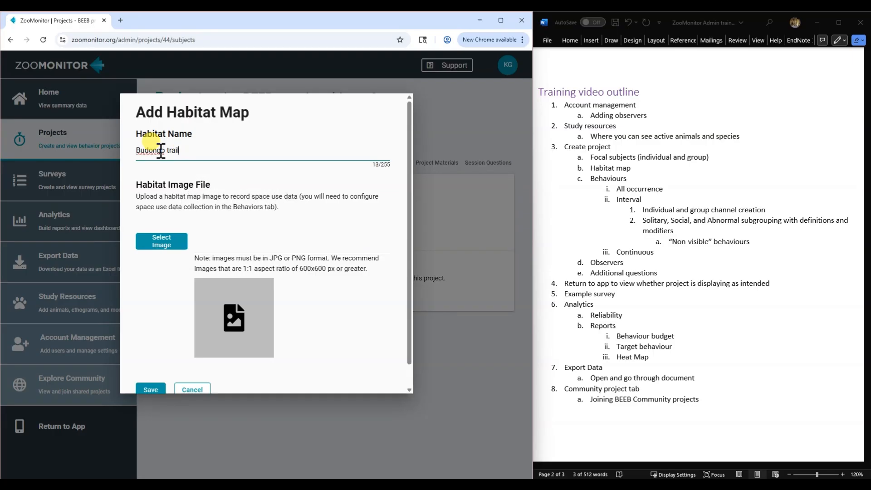
pyautogui.click(187, 241)
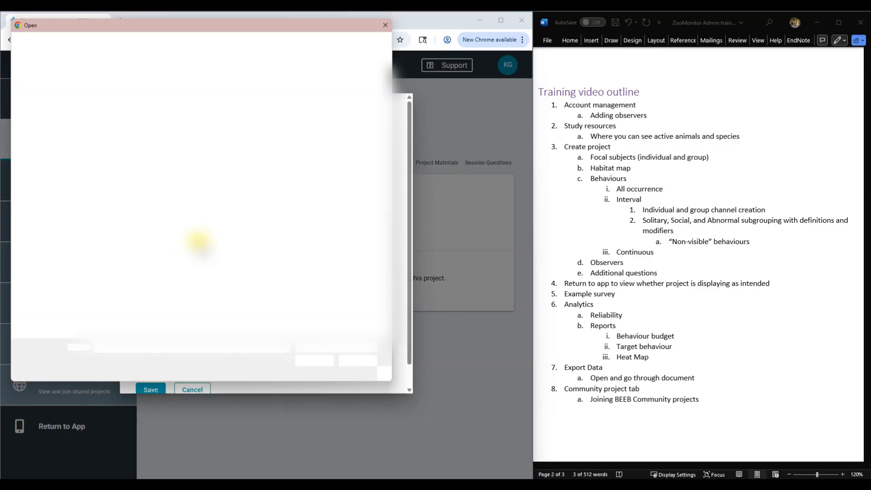
pyautogui.moveTo(235, 21); pyautogui.dragTo(870, 44)
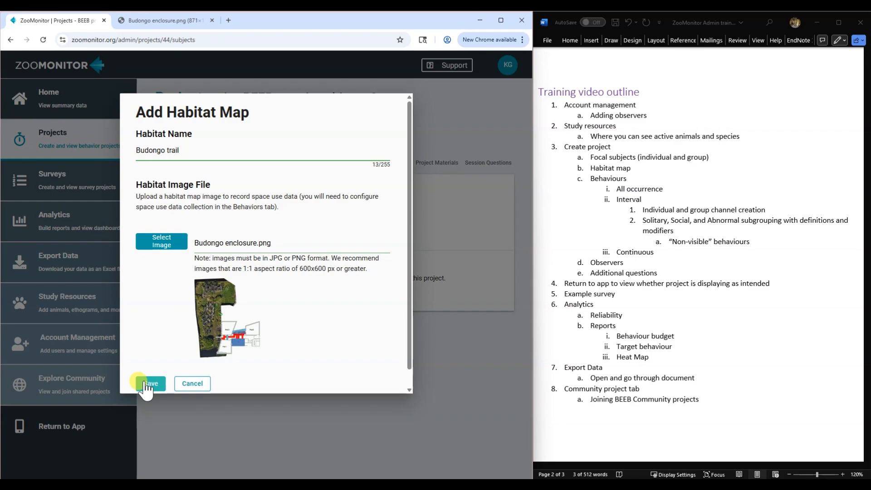
pyautogui.scroll(-1, 150, 326)
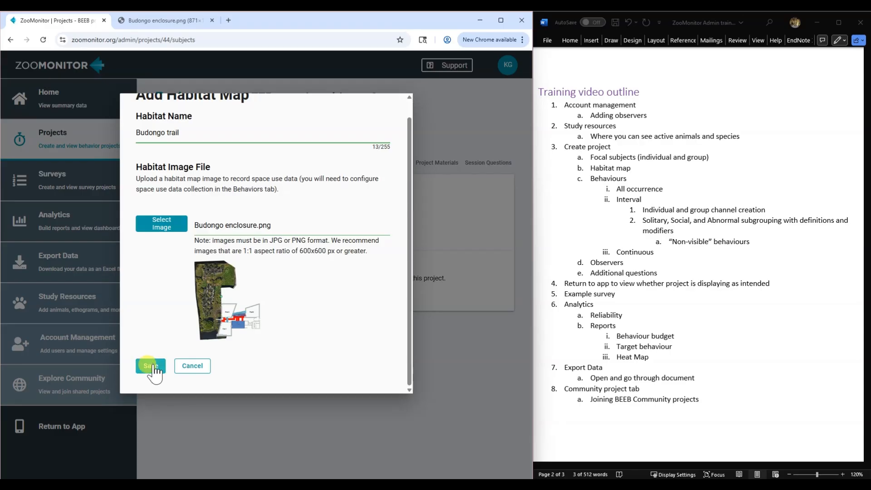
pyautogui.click(153, 366)
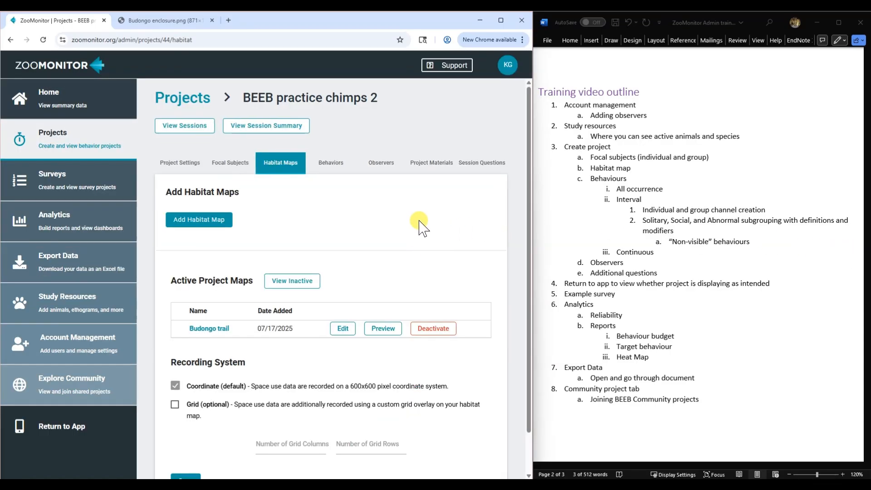
# - Enable Grid space-use recording for the map and save the setting
pyautogui.scroll(-1, 413, 225)
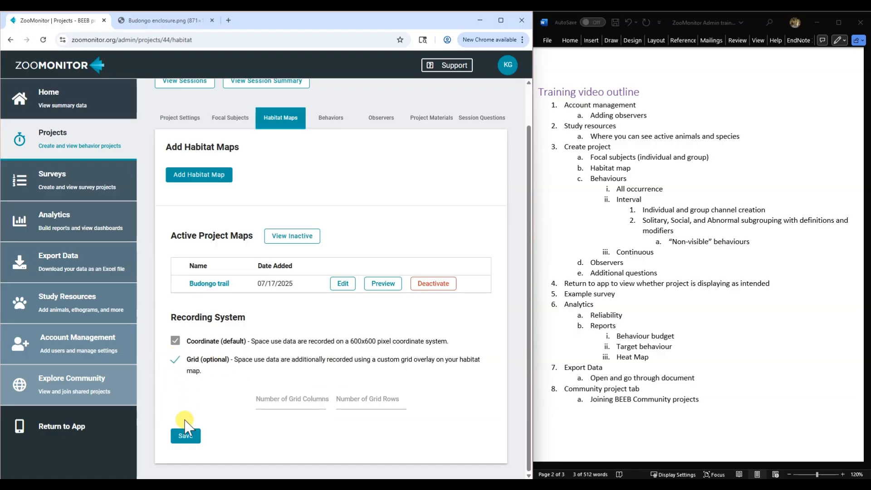
pyautogui.scroll(1, 402, 247)
pyautogui.scroll(-1, 408, 239)
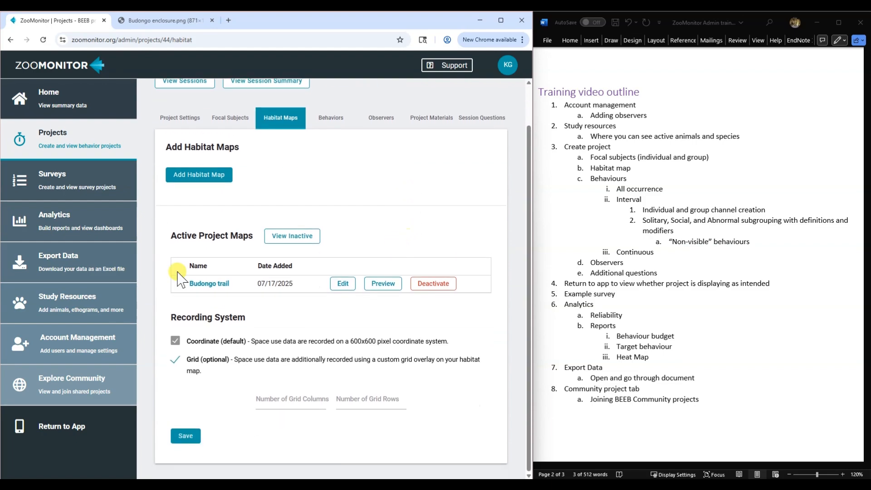
pyautogui.click(186, 435)
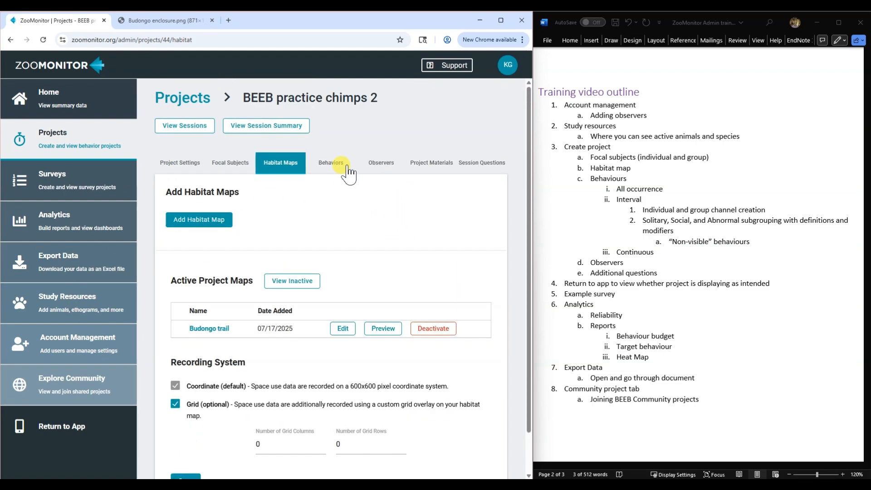
# - On the project's Behaviors tab, look through the Interval and All Occurrence sampling methods, ending on Continuous
pyautogui.click(325, 169)
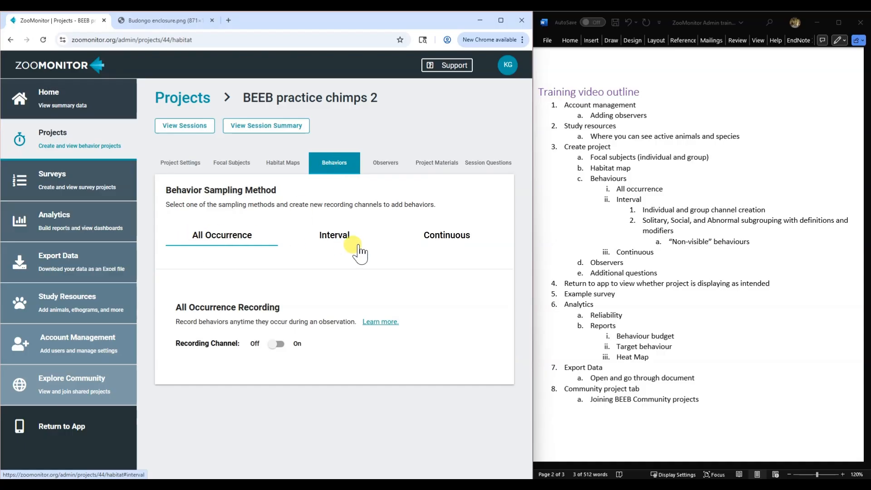
pyautogui.click(333, 235)
pyautogui.click(440, 239)
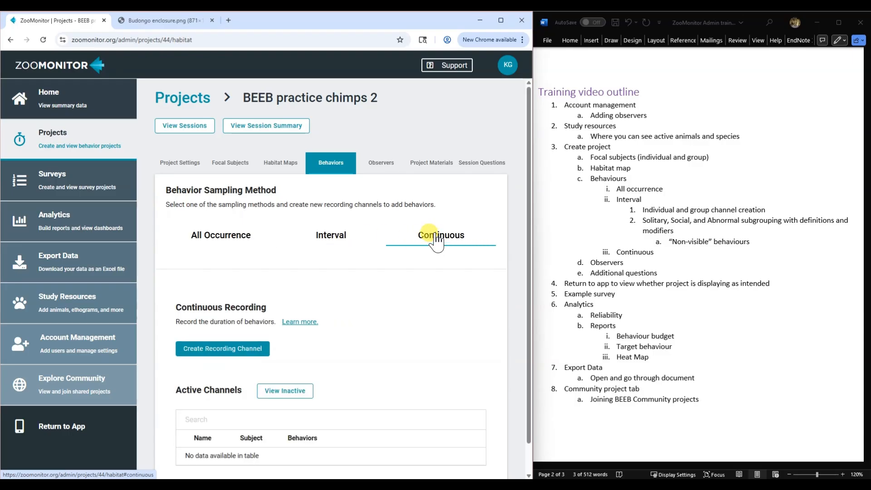
pyautogui.click(235, 240)
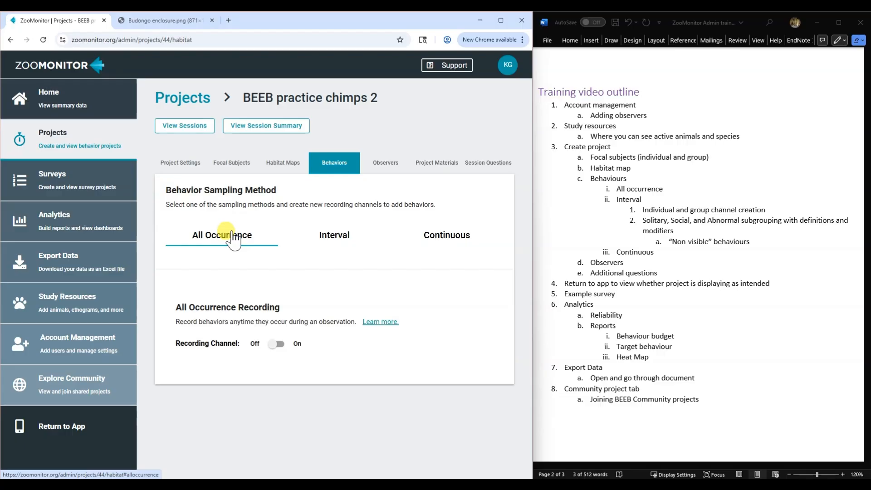
pyautogui.click(320, 246)
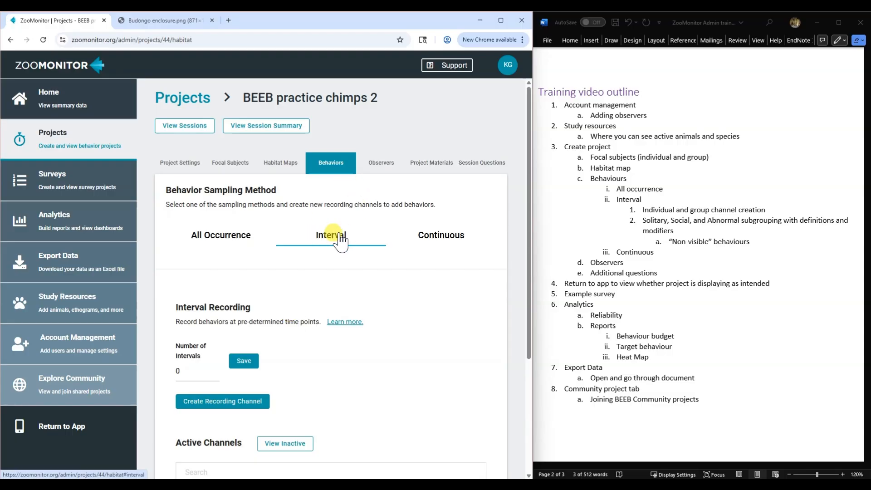
pyautogui.click(416, 240)
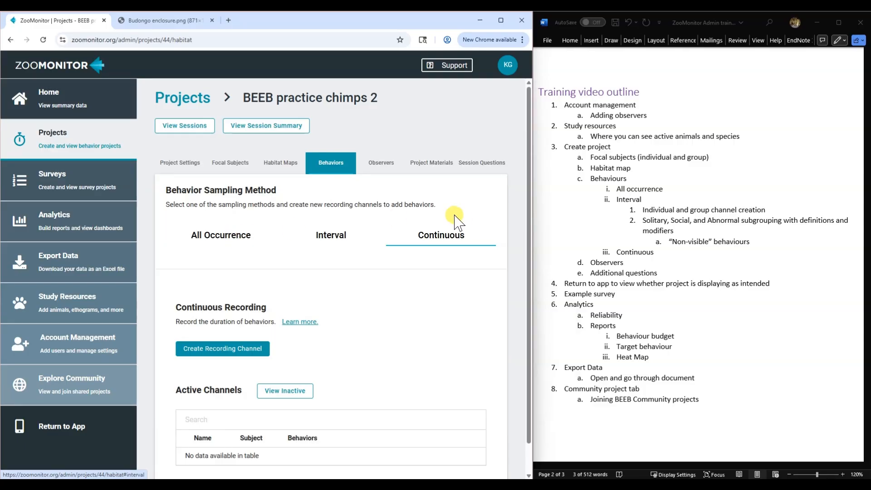
# - Switch the All Occurrence sampling method's Recording Channel toggle to On
pyautogui.click(233, 241)
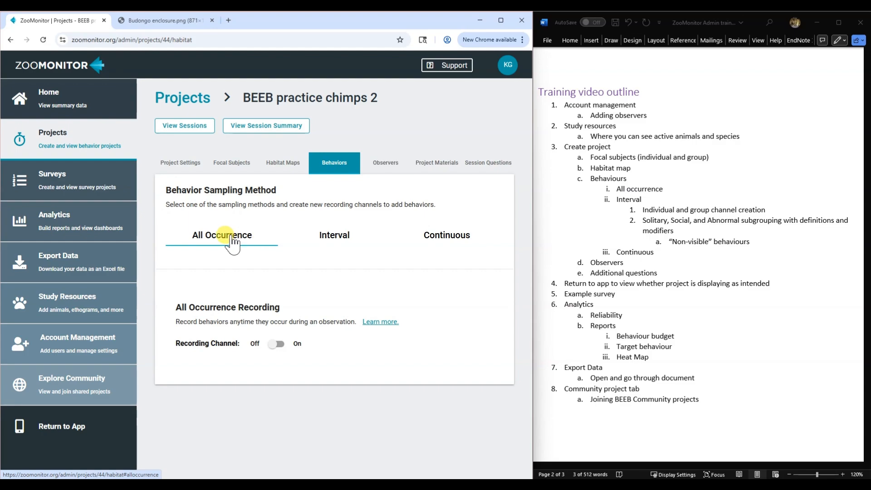
pyautogui.click(276, 343)
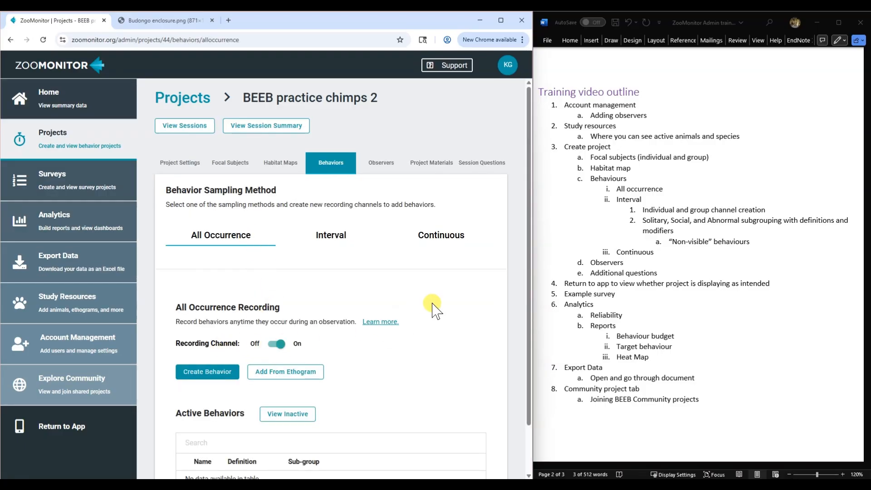
pyautogui.scroll(-1, 431, 307)
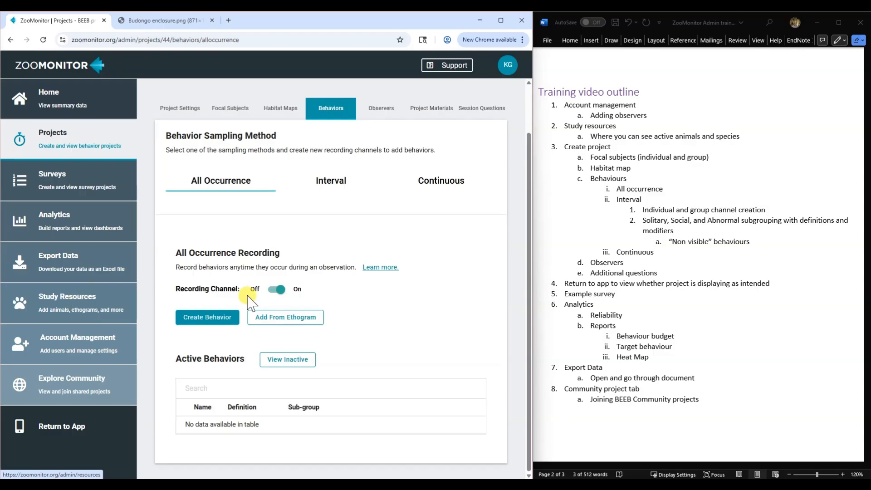
pyautogui.click(284, 318)
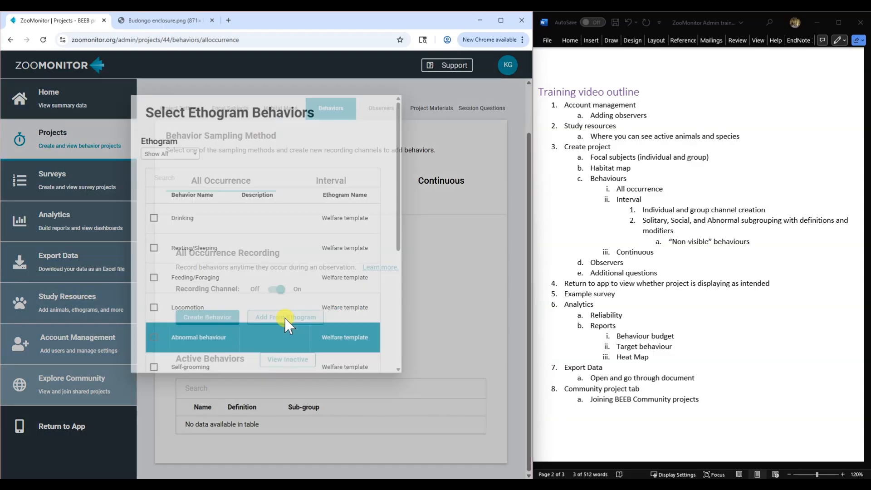
pyautogui.scroll(-1, 395, 218)
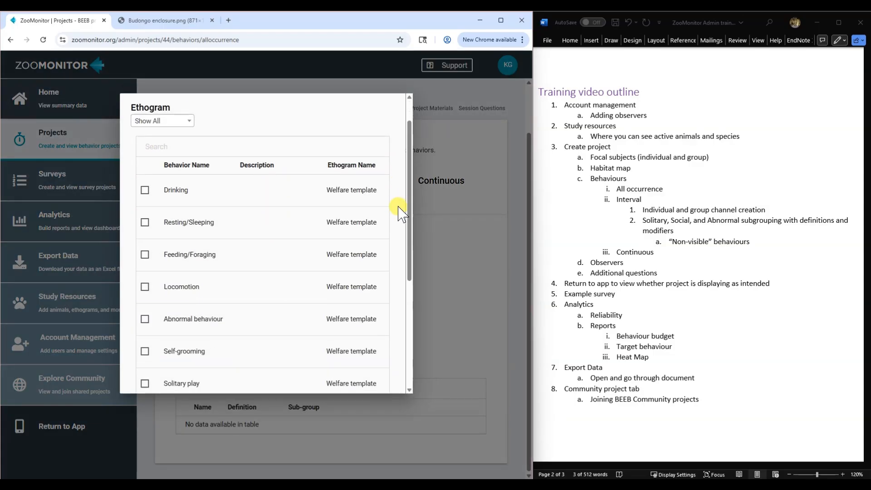
pyautogui.scroll(-4, 399, 213)
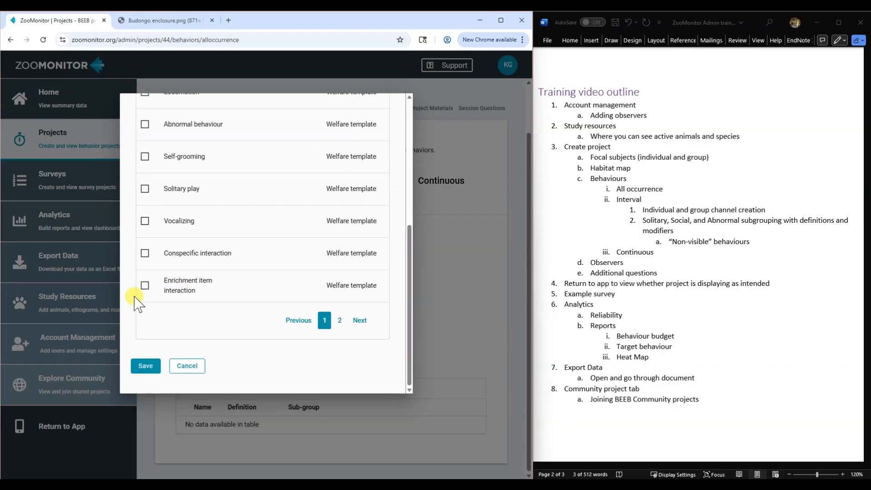
pyautogui.click(188, 368)
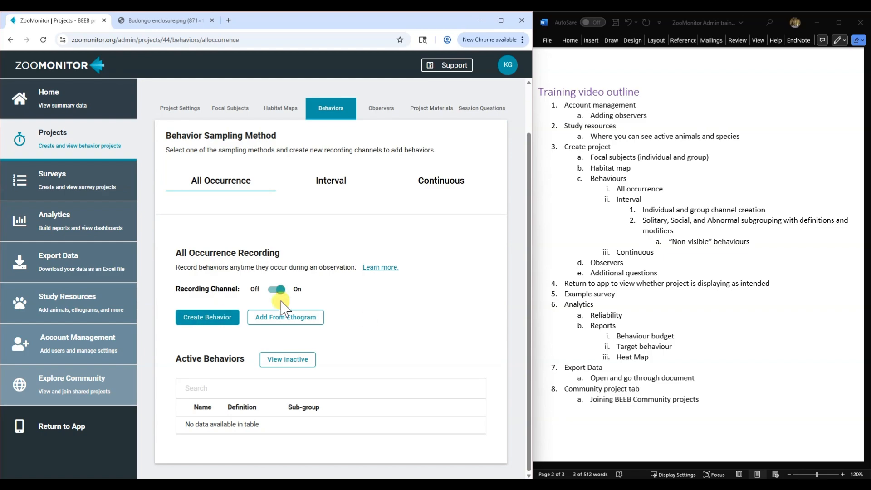
# - Create a new all-occurrence behavior named Yawning
pyautogui.click(219, 319)
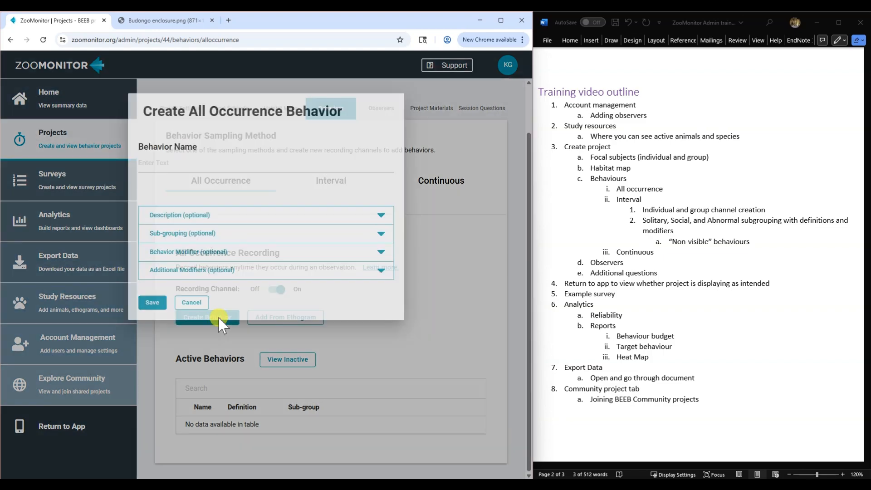
pyautogui.scroll(-15, 671, 211)
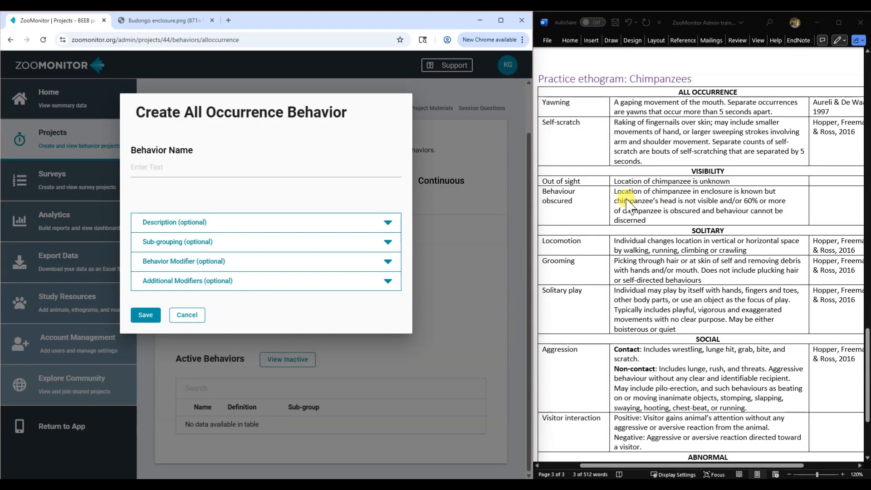
pyautogui.click(162, 166)
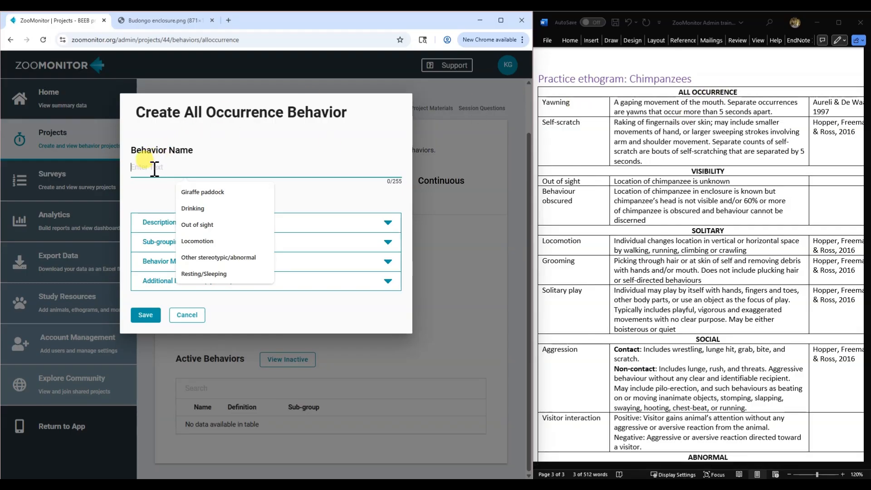
pyautogui.write('Yawning')
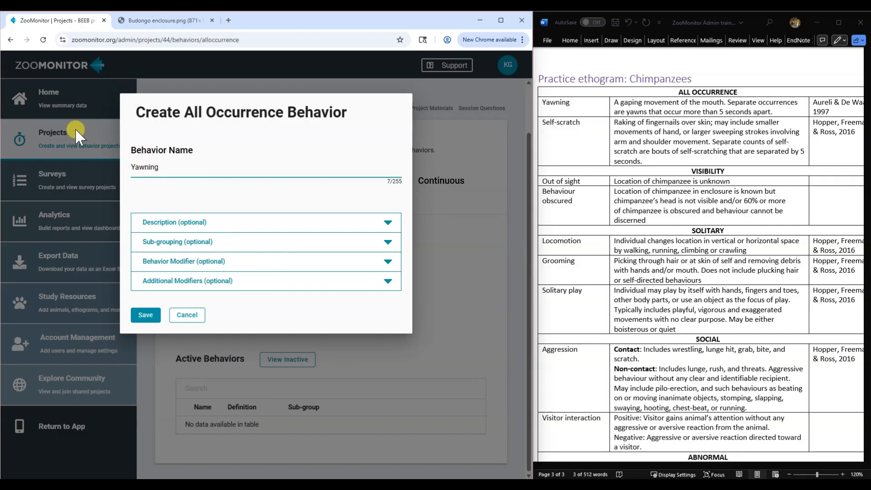
# - Paste the gaping-mouth definition from the Word ethogram as its description and save
pyautogui.click(253, 224)
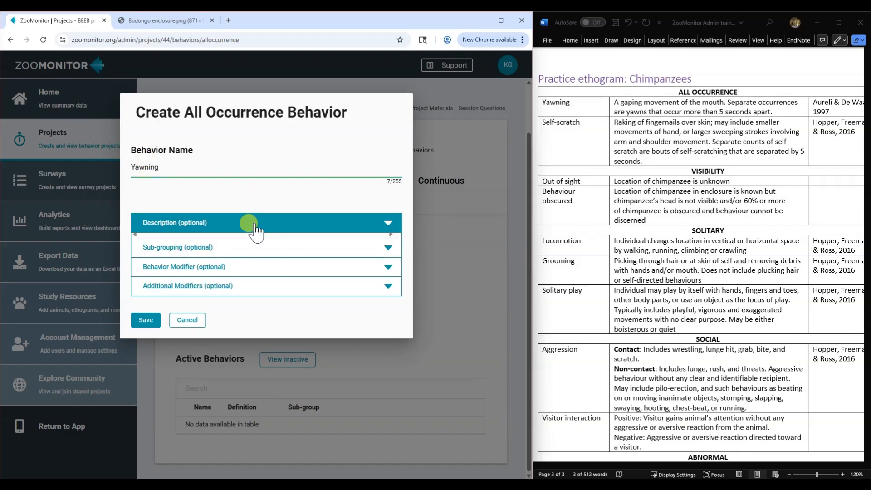
pyautogui.click(619, 108)
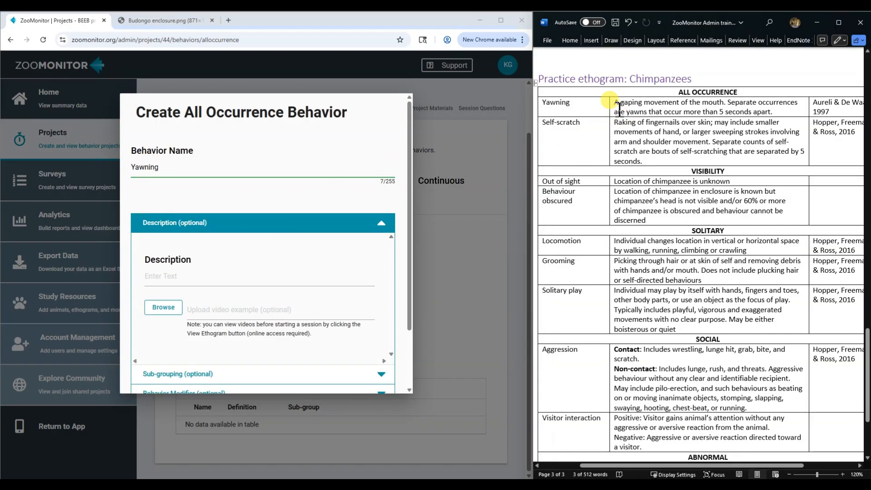
pyautogui.moveTo(610, 106); pyautogui.dragTo(775, 111)
pyautogui.hotkey('ctrl', 'c')
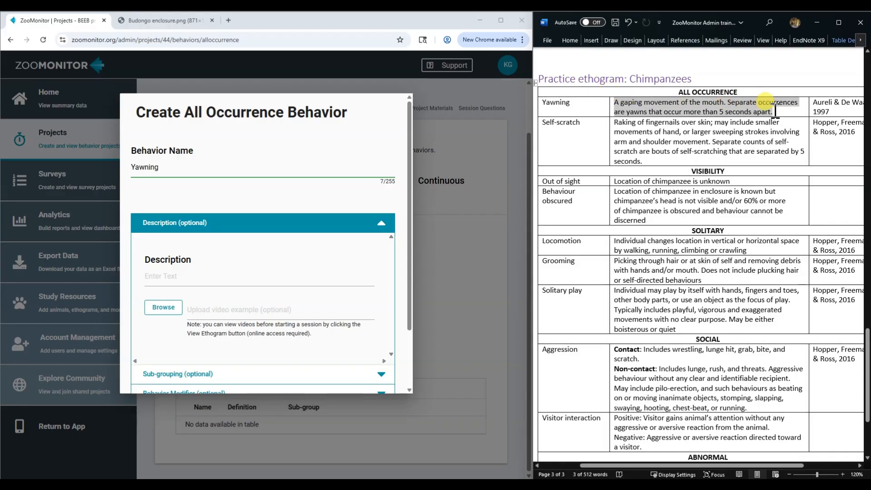
pyautogui.click(246, 276)
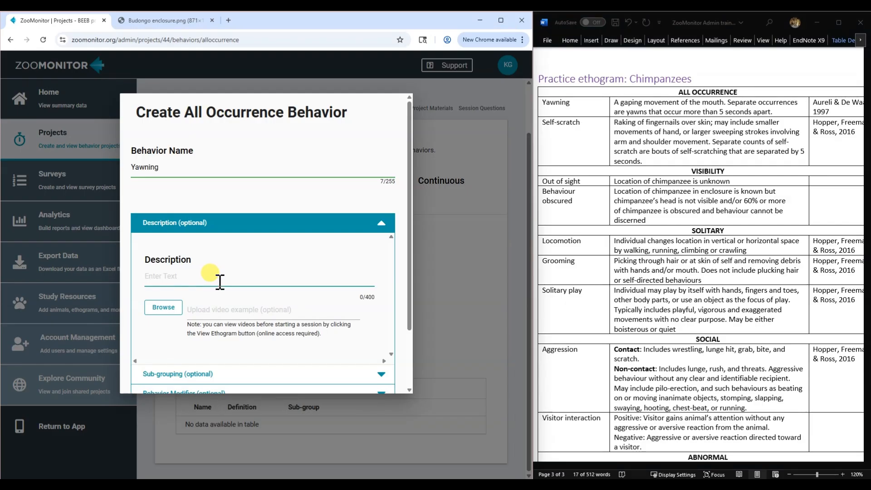
pyautogui.hotkey('ctrl', 'v')
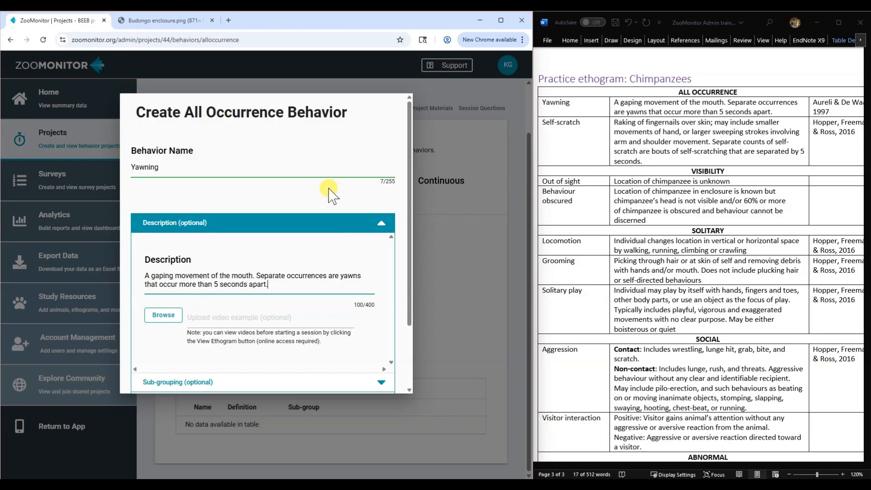
pyautogui.scroll(-2, 329, 195)
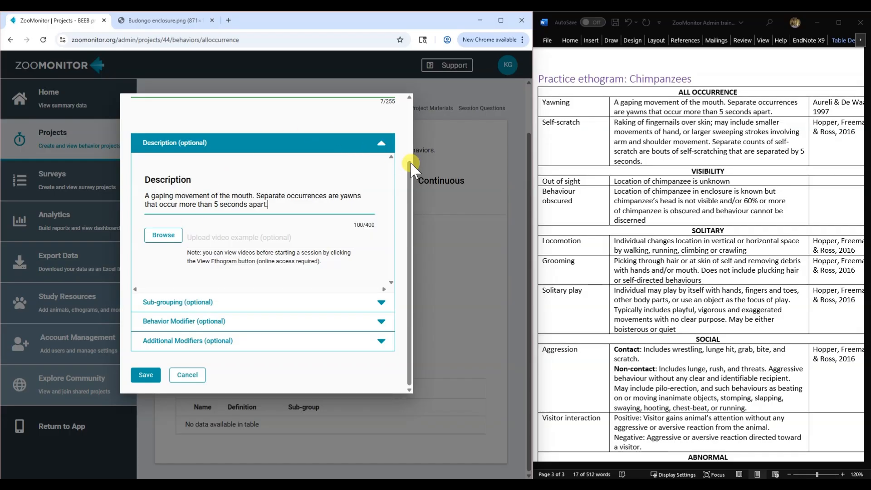
pyautogui.scroll(2, 389, 190)
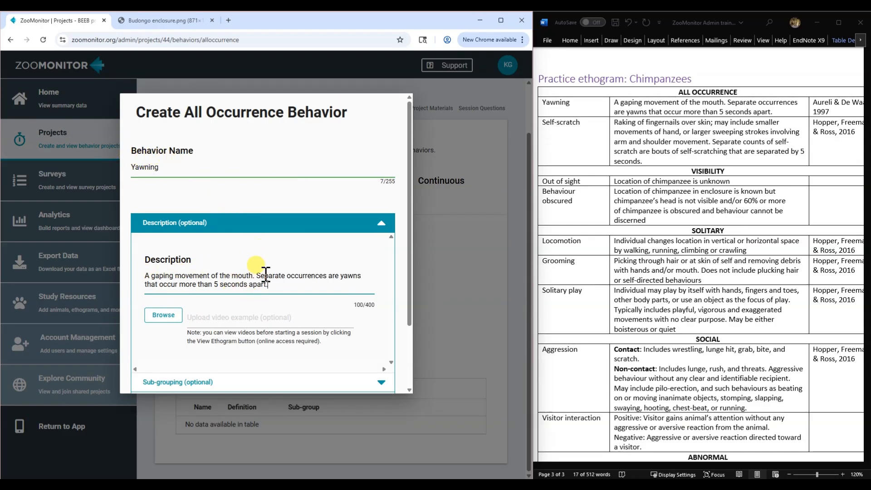
pyautogui.scroll(-2, 235, 290)
pyautogui.click(145, 376)
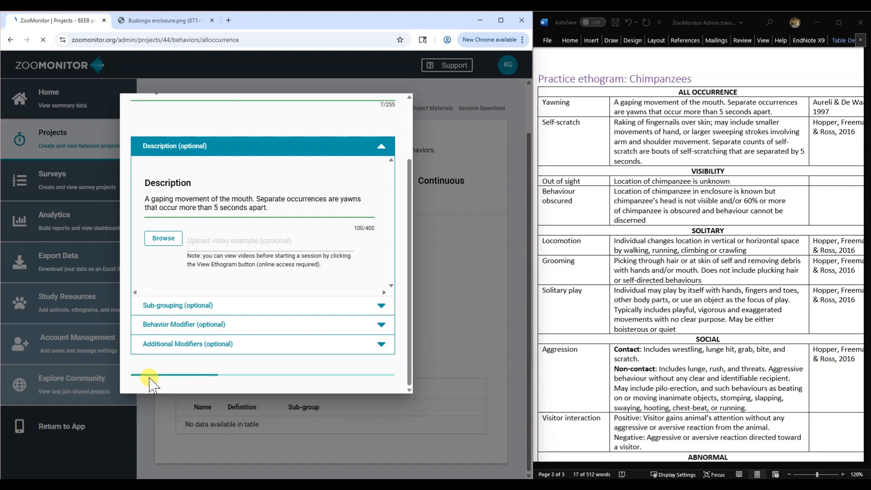
pyautogui.scroll(-2, 360, 286)
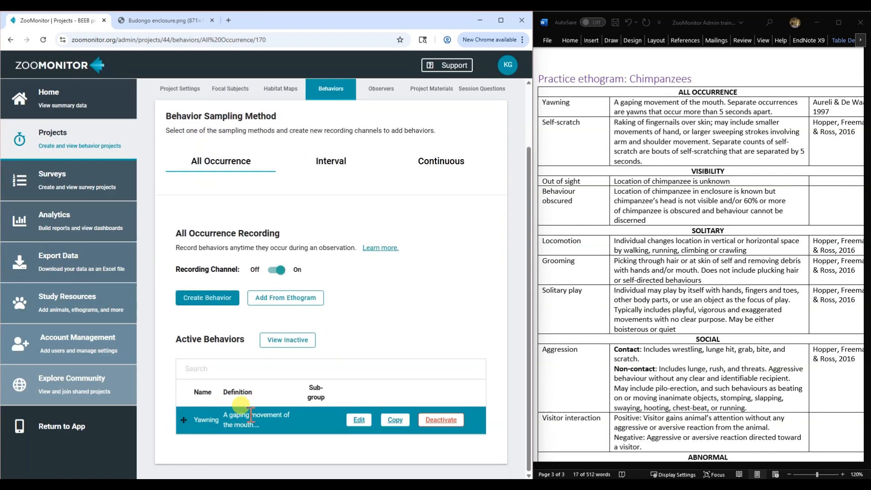
# - Create the Self-scratch behavior with the fingernail-raking definition pasted from the Word ethogram, and save it
pyautogui.click(214, 298)
pyautogui.click(174, 166)
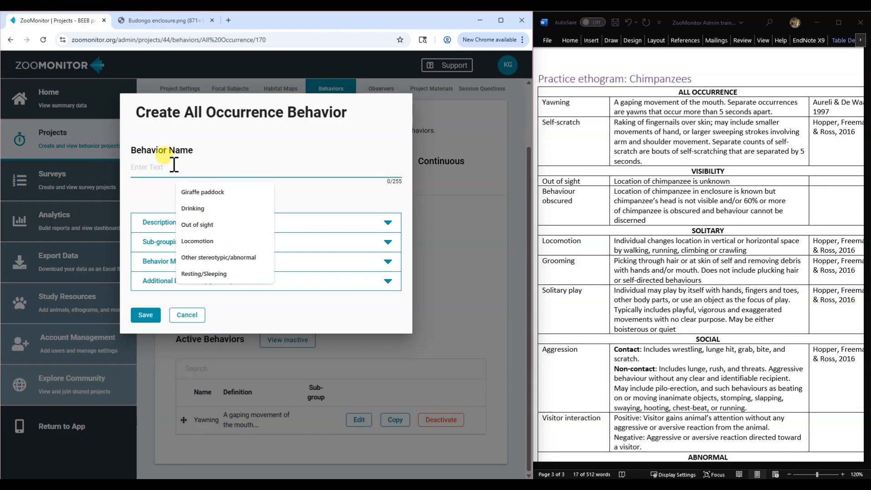
pyautogui.write('S')
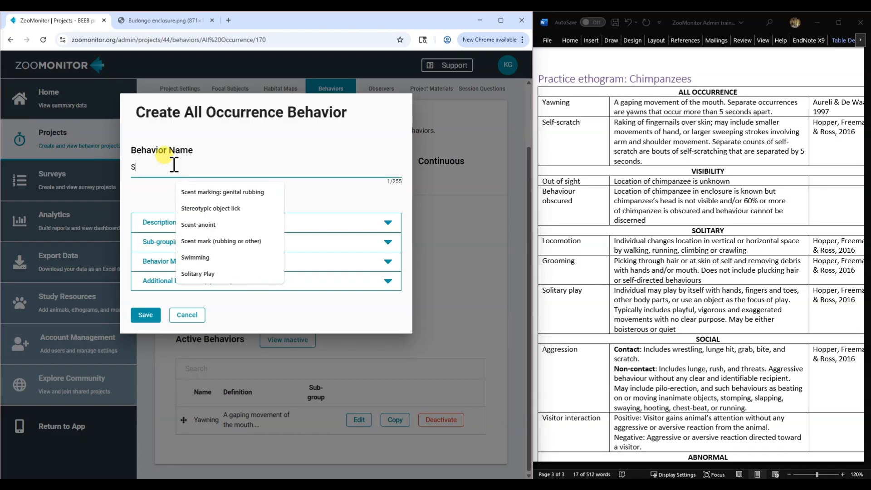
pyautogui.write('elf-scratch')
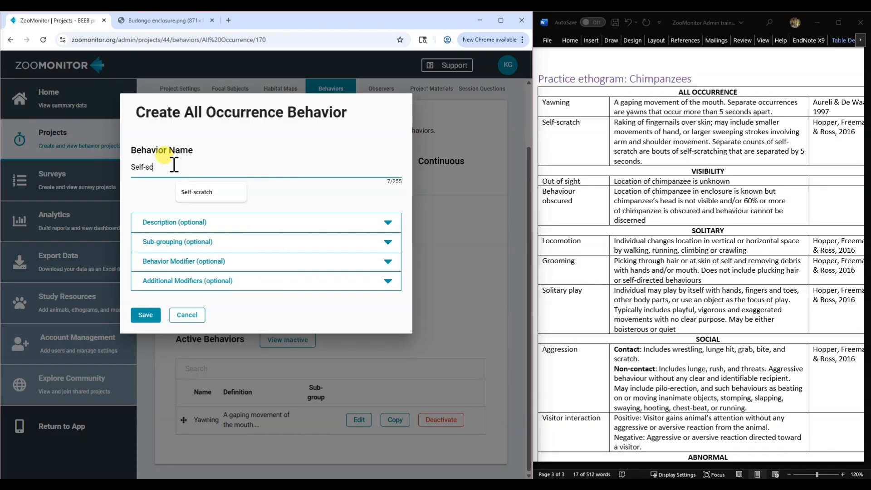
pyautogui.click(277, 226)
pyautogui.moveTo(772, 112); pyautogui.dragTo(647, 159)
pyautogui.hotkey('ctrl', 'c')
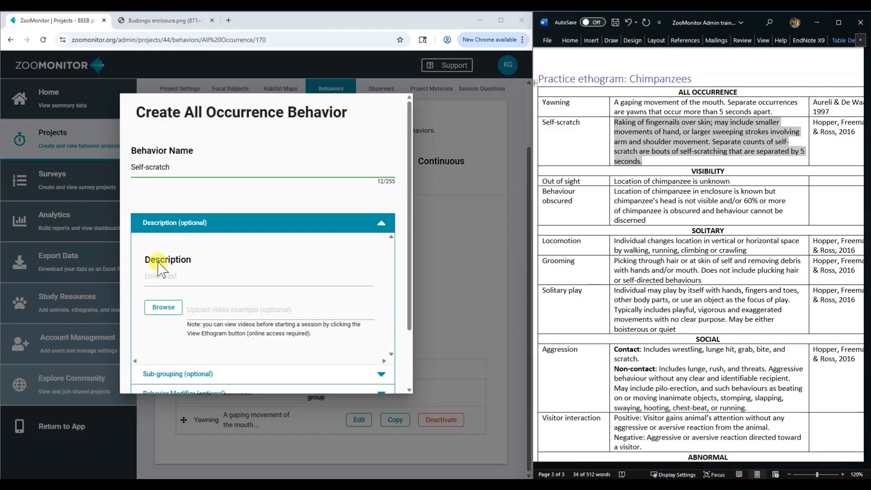
pyautogui.click(164, 274)
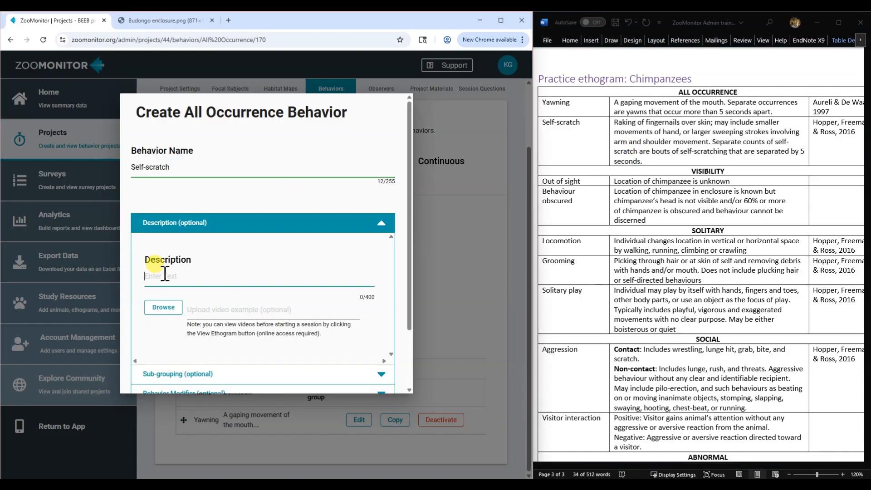
pyautogui.hotkey('ctrl', 'v')
pyautogui.scroll(-2, 201, 288)
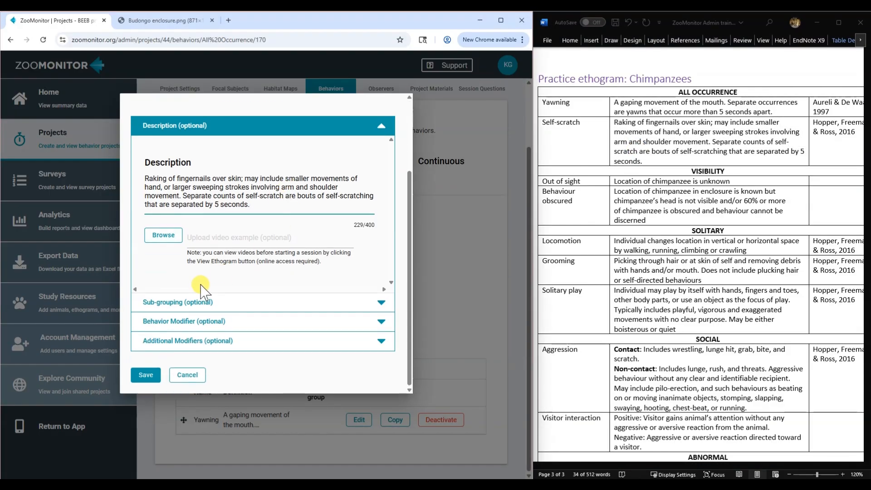
pyautogui.click(145, 376)
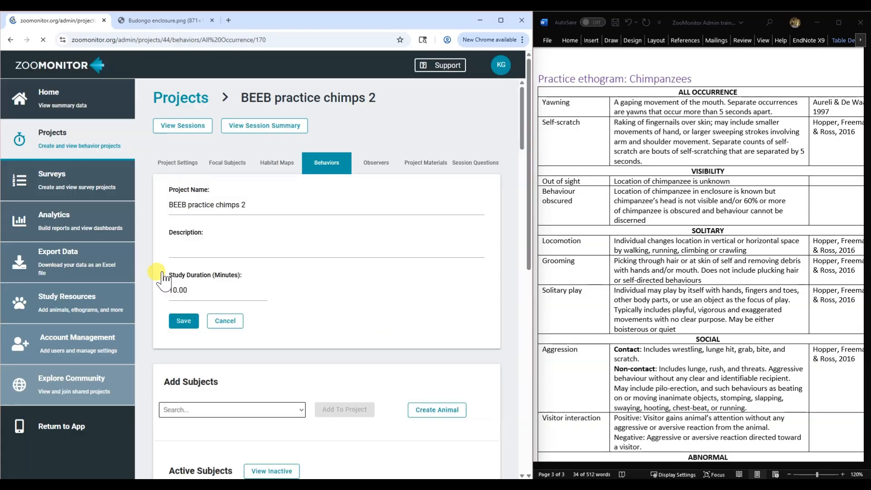
pyautogui.scroll(-3, 372, 314)
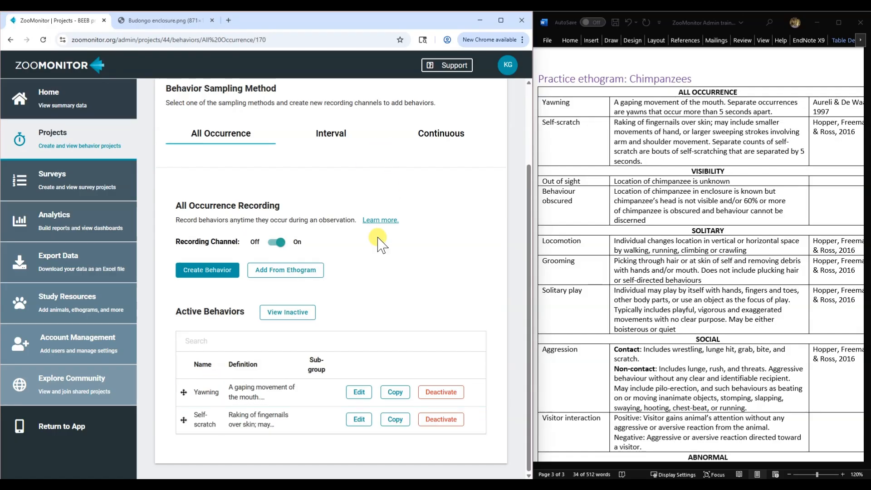
pyautogui.scroll(3, 384, 272)
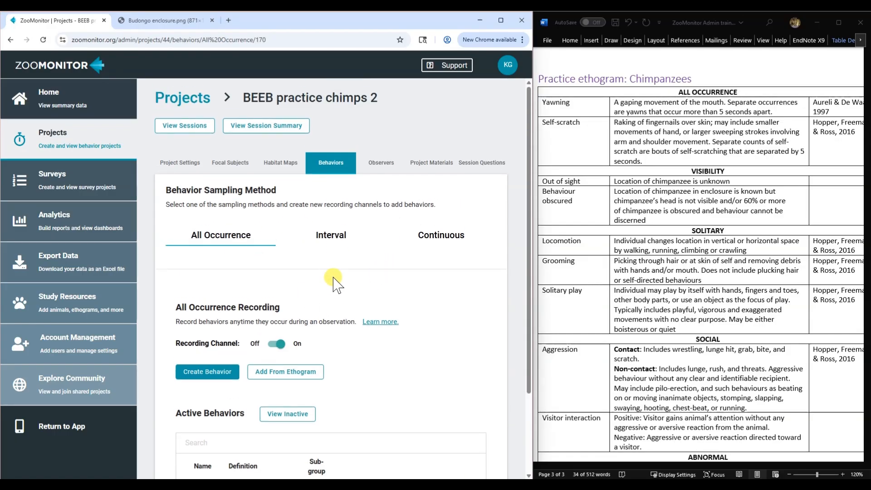
pyautogui.scroll(-3, 408, 281)
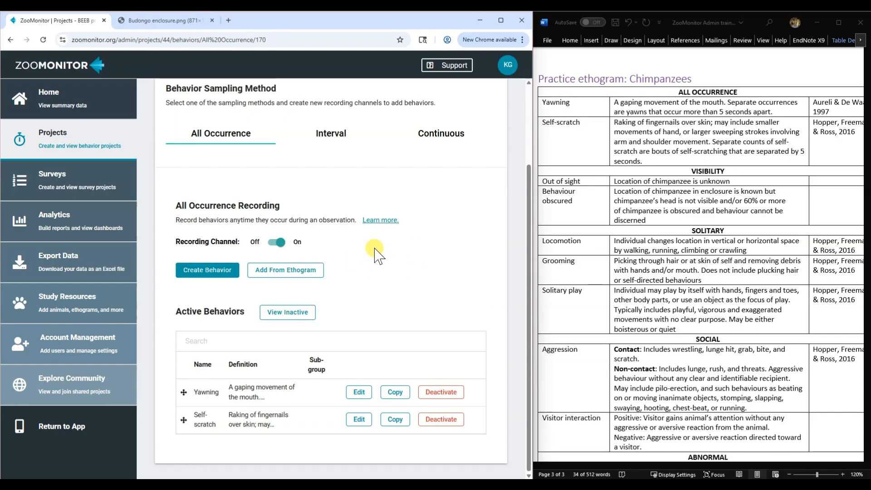
# - On the Interval tab, change the number of intervals from 0 to 20 and save
pyautogui.click(331, 141)
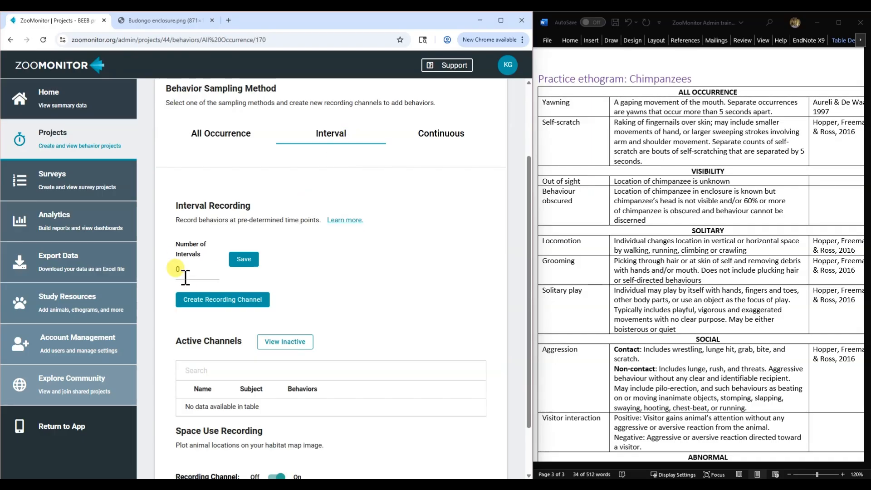
pyautogui.press('BackSpace')
pyautogui.write('20')
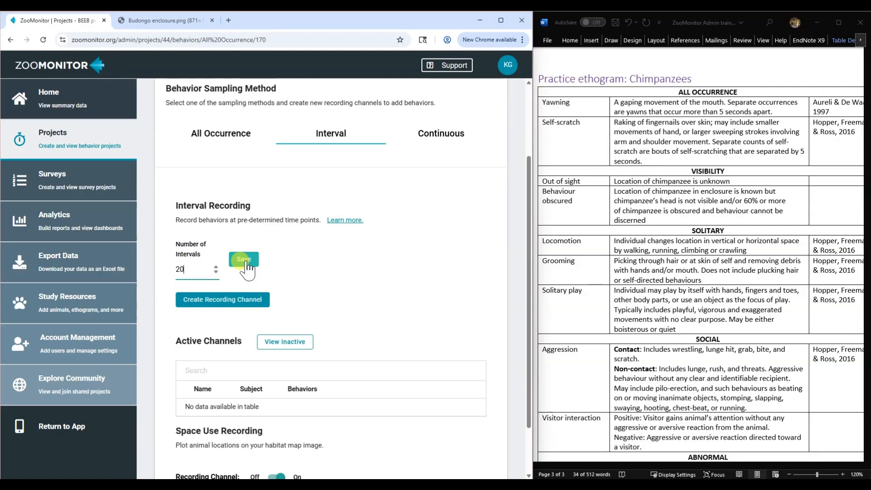
pyautogui.click(244, 262)
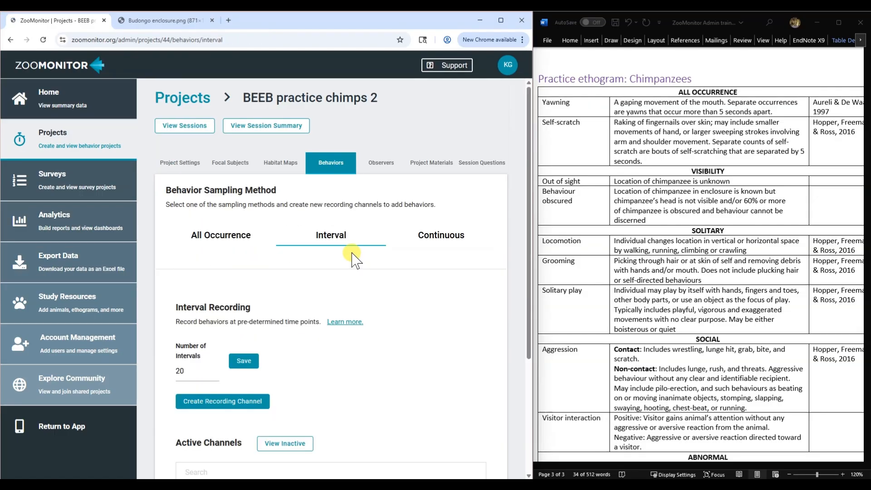
pyautogui.scroll(-4, 458, 286)
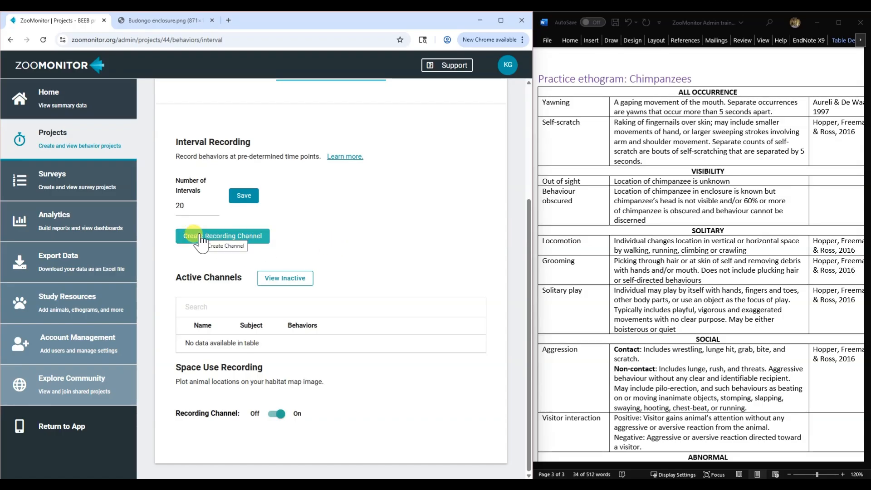
pyautogui.scroll(2, 350, 247)
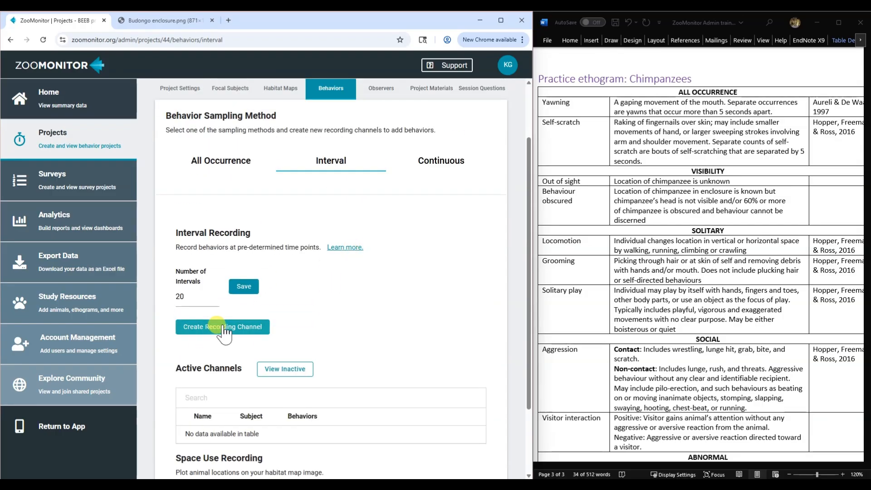
# - Create a recording channel named 'Individual interval' and save it
pyautogui.click(194, 326)
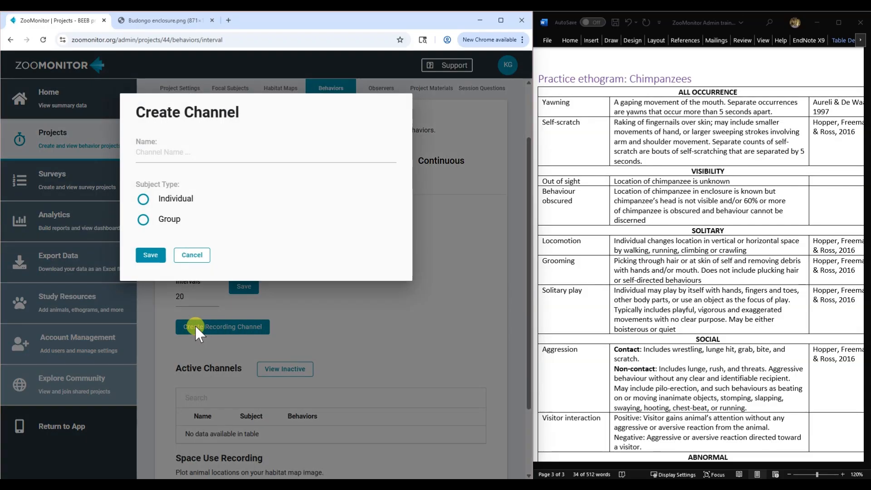
pyautogui.click(166, 159)
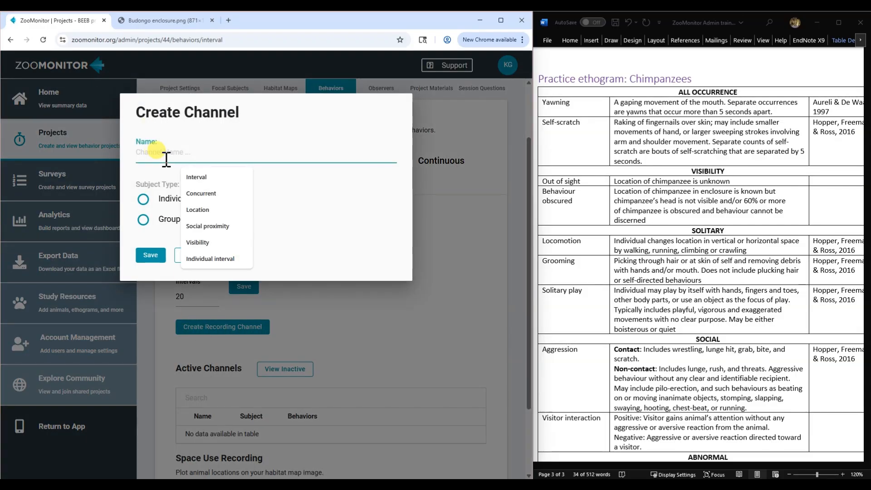
pyautogui.write('Individual')
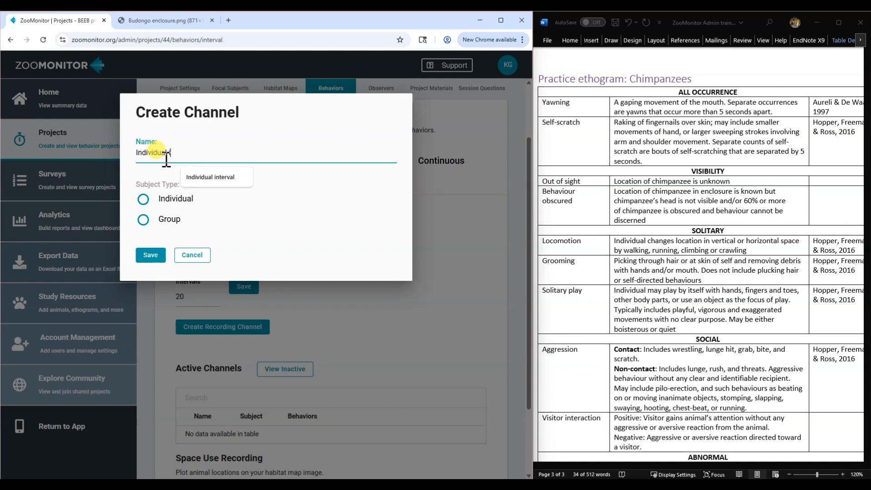
pyautogui.write(' interval')
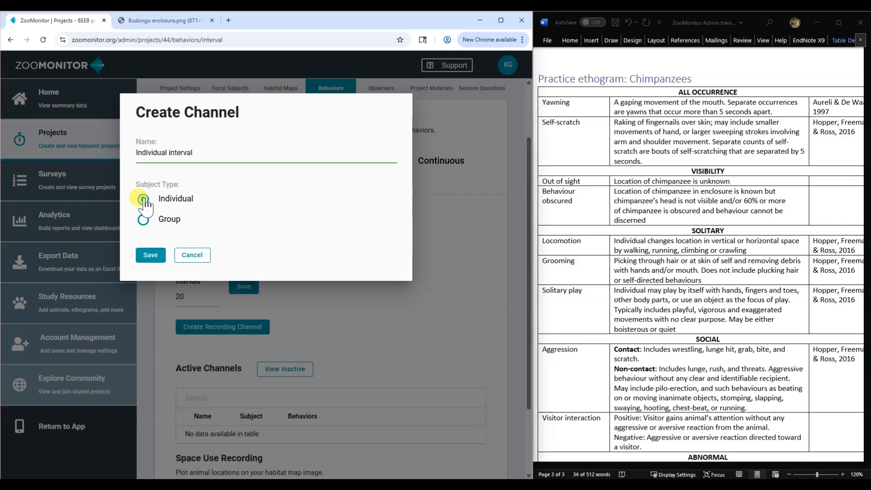
pyautogui.click(153, 257)
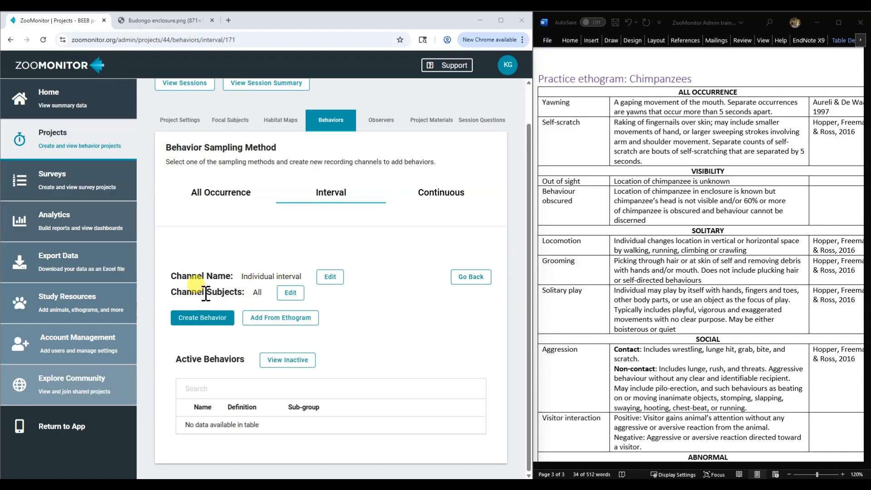
pyautogui.click(288, 293)
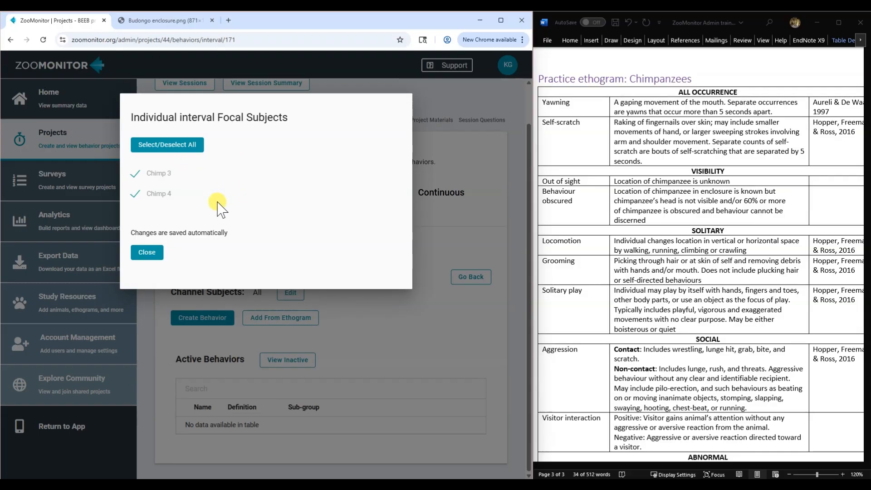
pyautogui.click(135, 145)
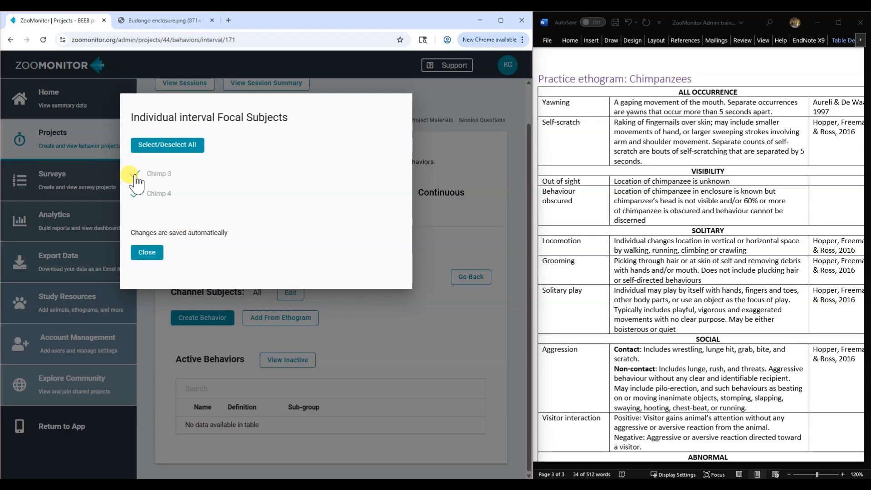
pyautogui.click(150, 254)
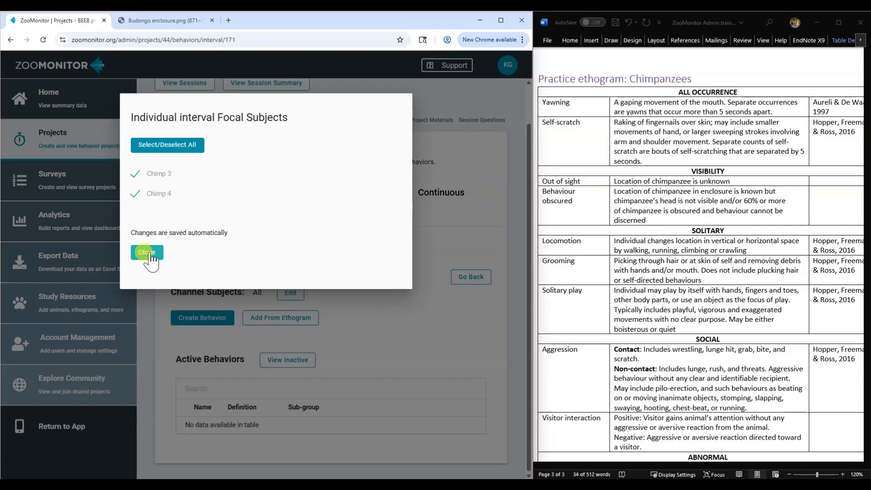
pyautogui.click(148, 253)
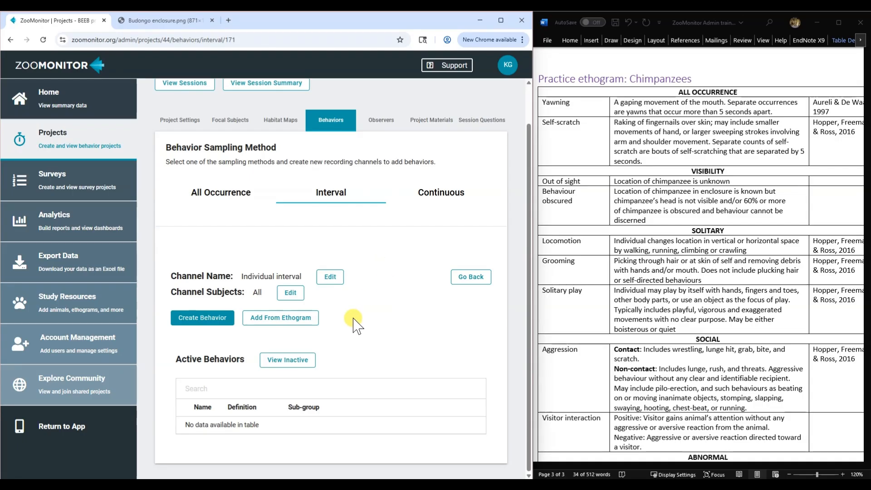
pyautogui.click(196, 320)
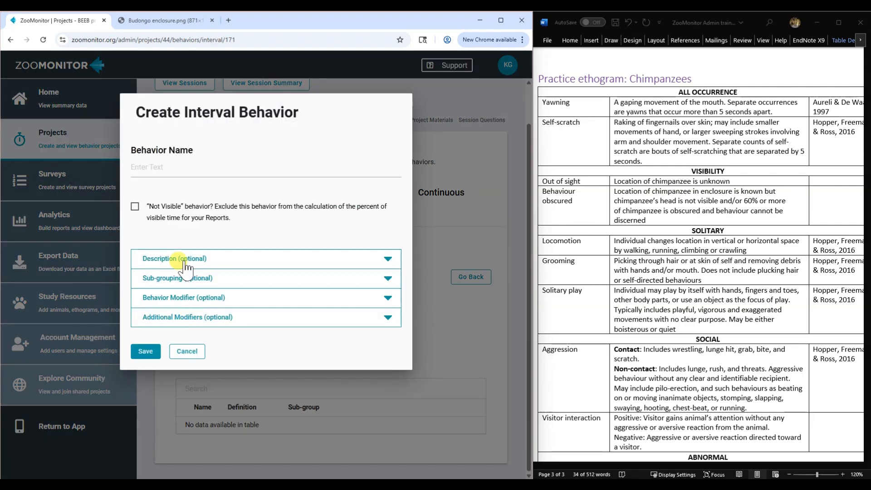
pyautogui.click(160, 168)
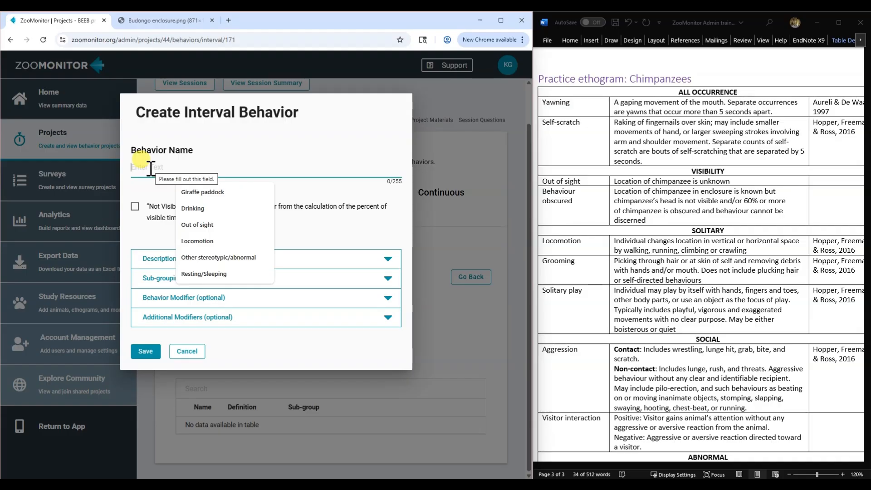
pyautogui.click(186, 352)
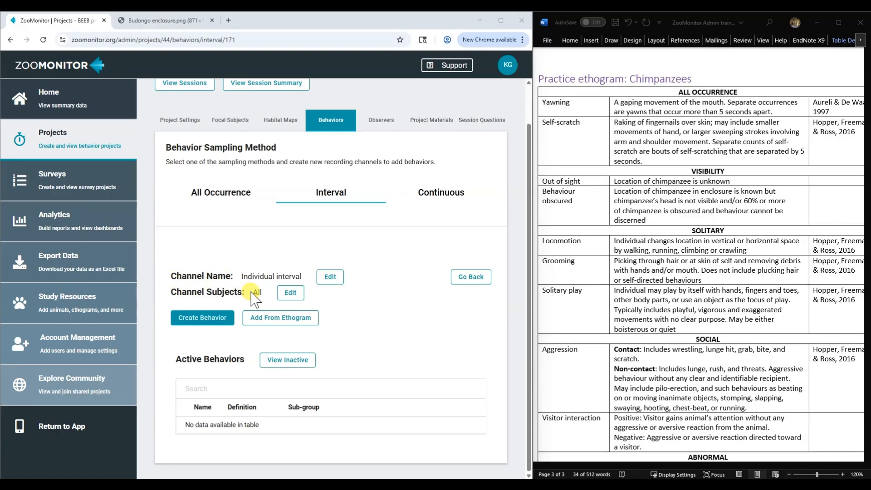
pyautogui.click(289, 294)
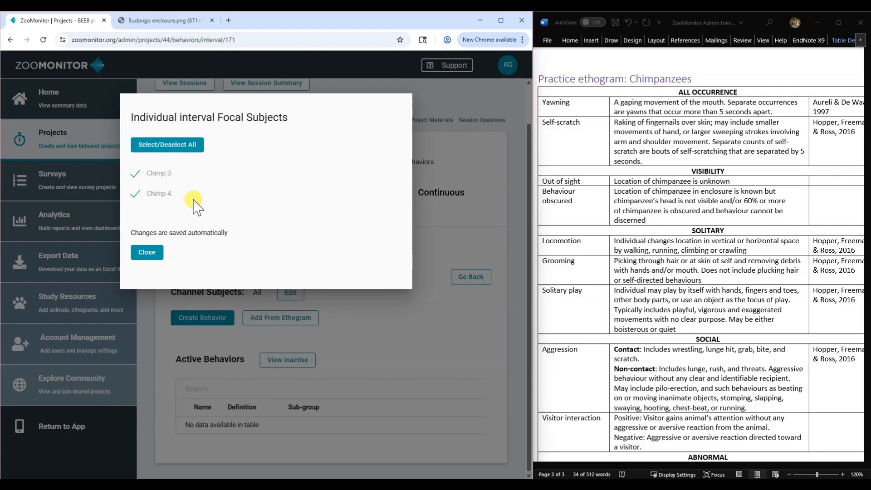
pyautogui.click(134, 175)
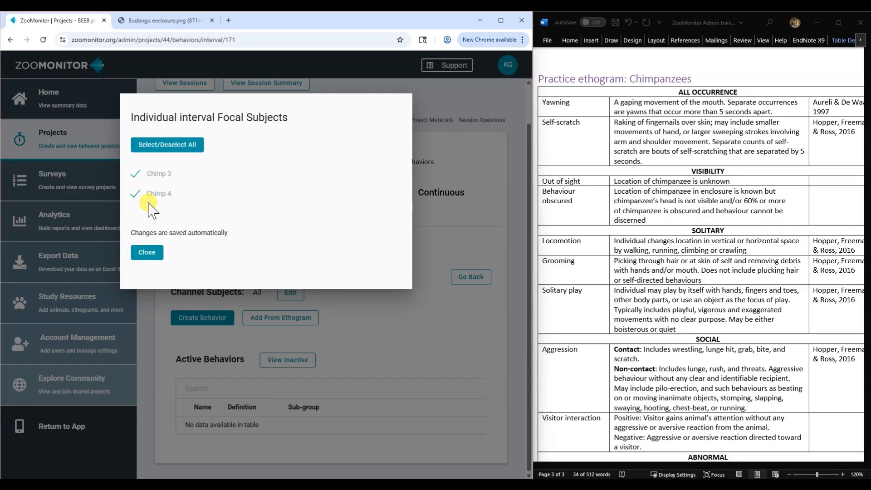
pyautogui.click(151, 255)
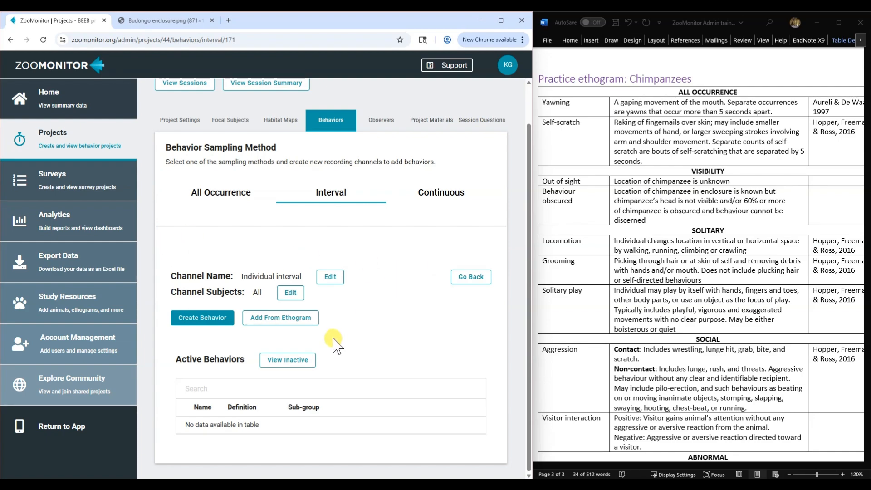
# - Start a new behavior named 'Out of sight', tick Not Visible, and expand its description section
pyautogui.click(199, 318)
pyautogui.click(146, 167)
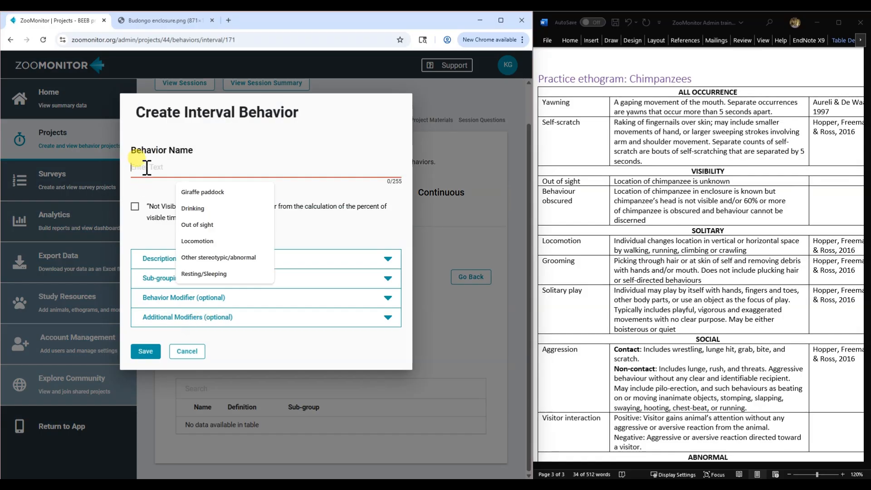
pyautogui.click(143, 193)
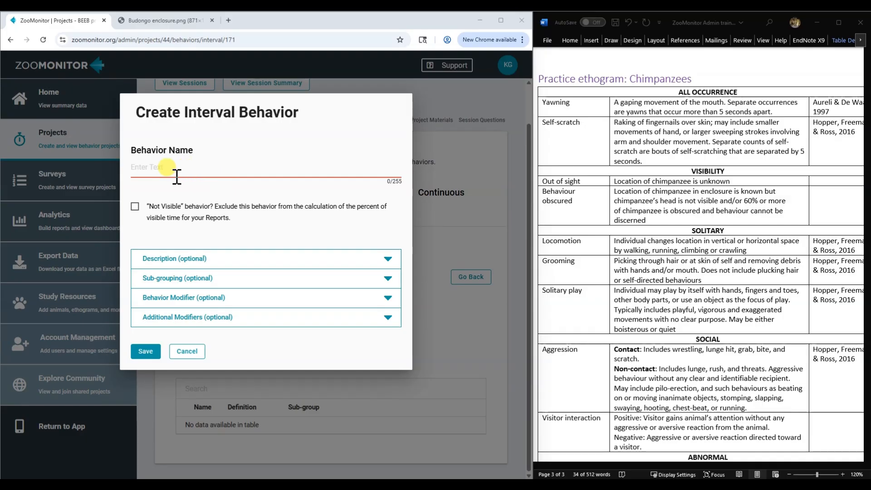
pyautogui.click(155, 167)
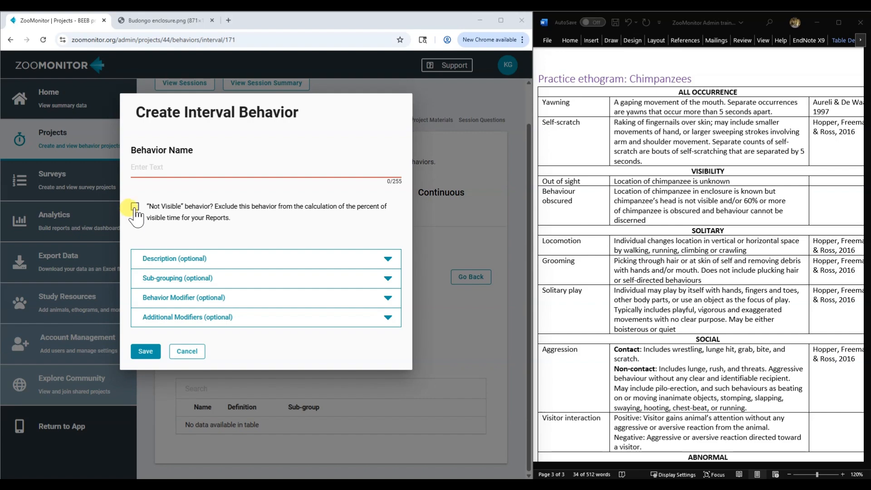
pyautogui.click(142, 171)
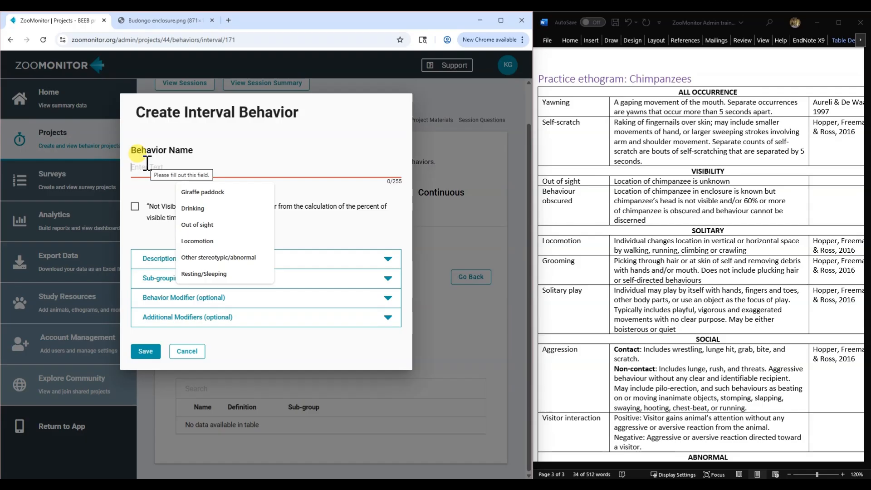
pyautogui.write('Out of sight')
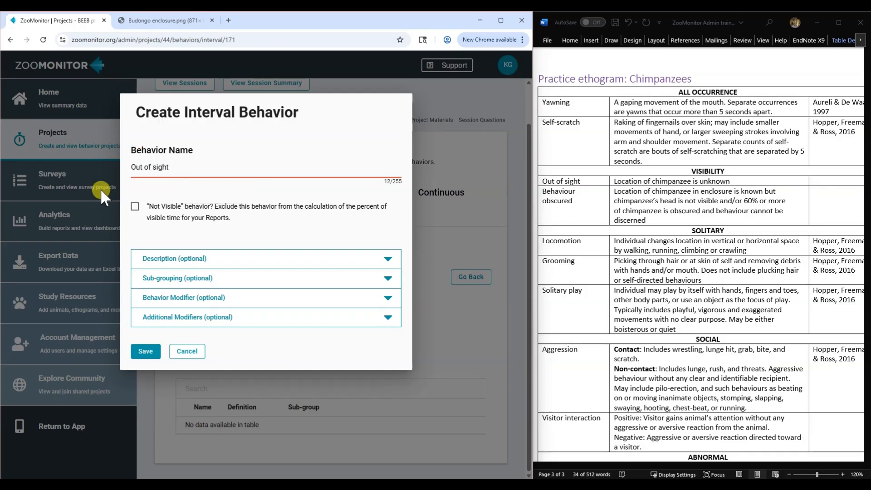
pyautogui.click(136, 206)
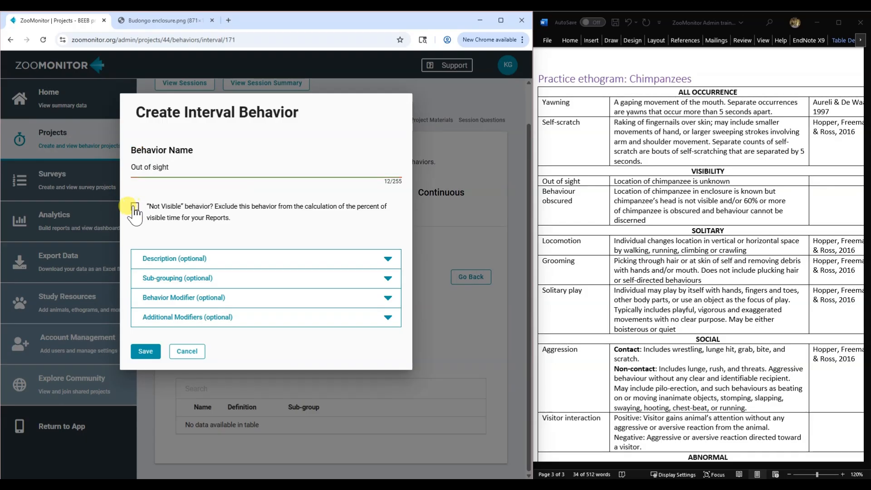
pyautogui.click(191, 259)
# - Copy the Out of sight definition from the Word ethogram into the behavior's description
pyautogui.click(638, 189)
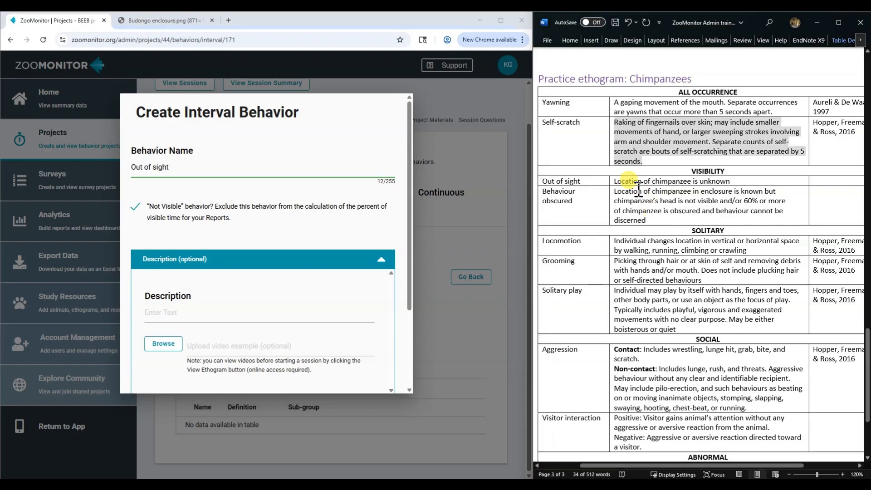
pyautogui.tripleClick(615, 179)
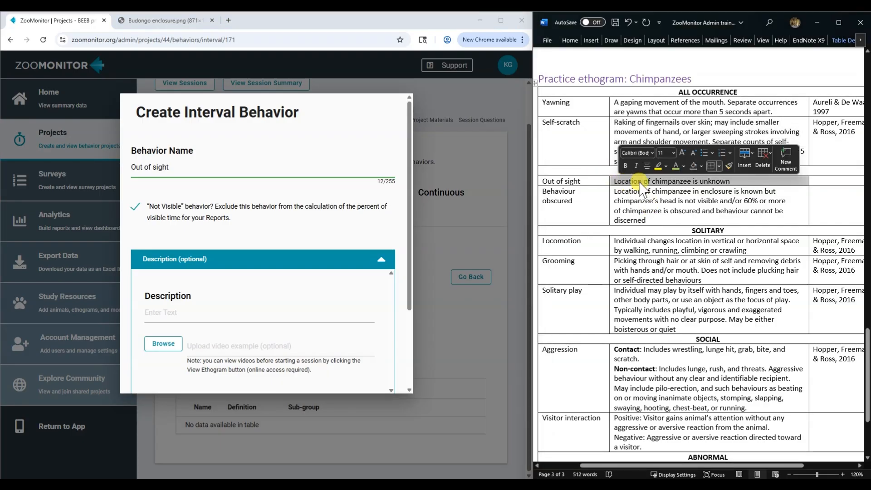
pyautogui.hotkey('ctrl', 'c')
pyautogui.click(152, 304)
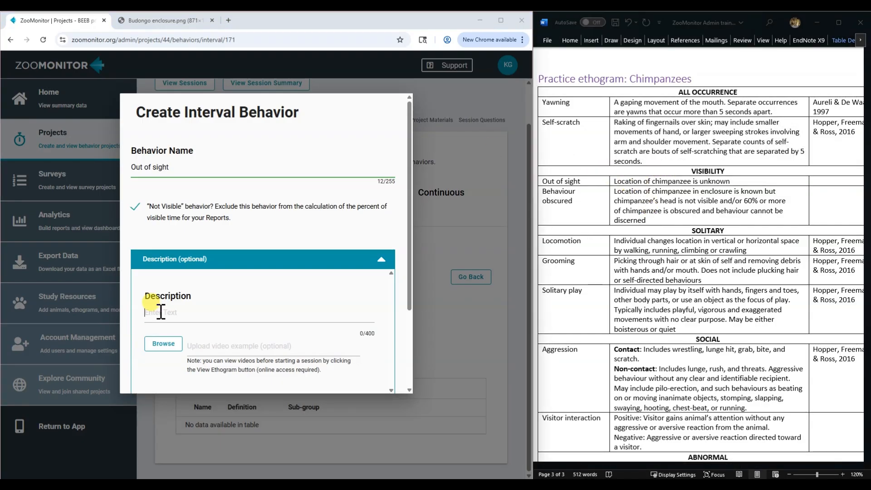
pyautogui.hotkey('ctrl', 'v')
# - Set the behavior's sub-group to Visibility and save Out of sight
pyautogui.scroll(-3, 268, 239)
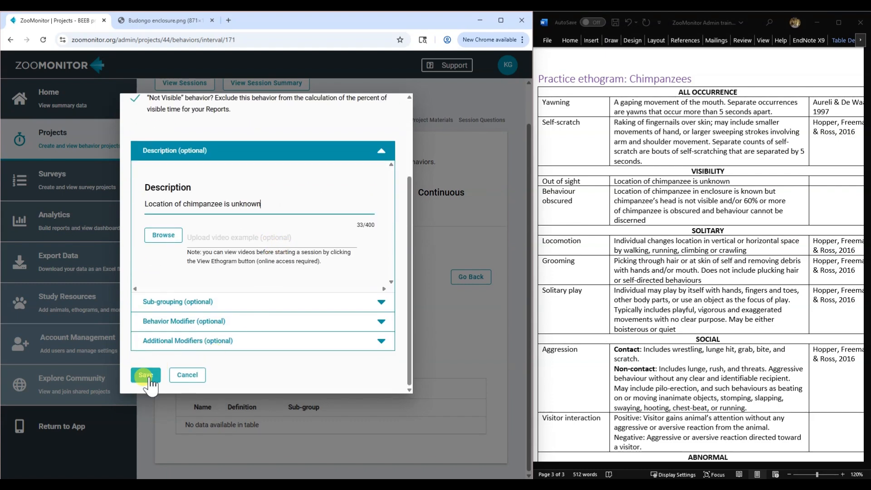
pyautogui.click(175, 303)
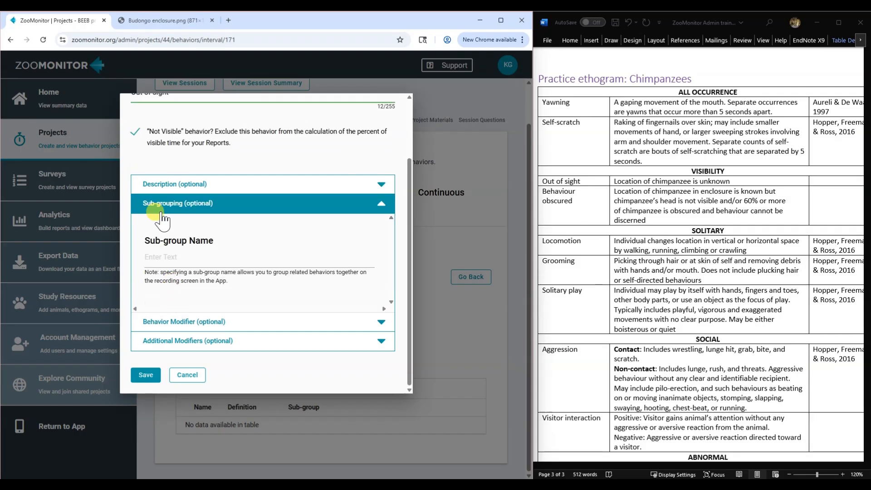
pyautogui.scroll(3, 336, 170)
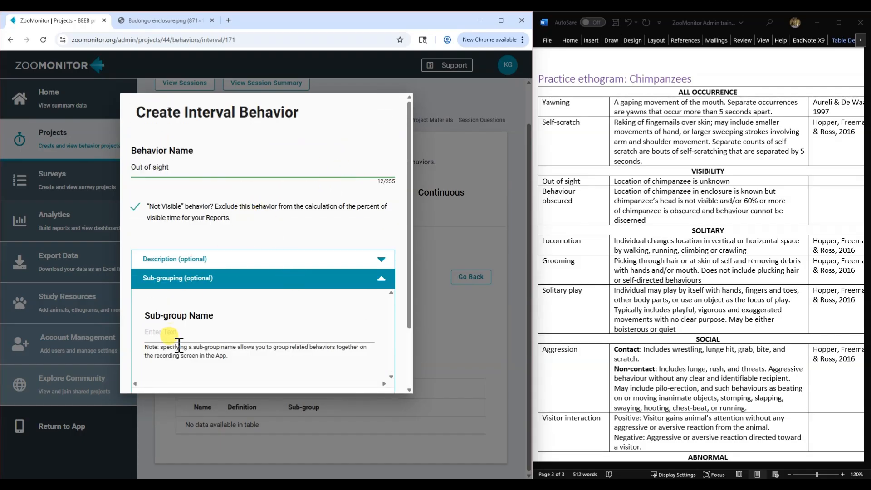
pyautogui.click(168, 332)
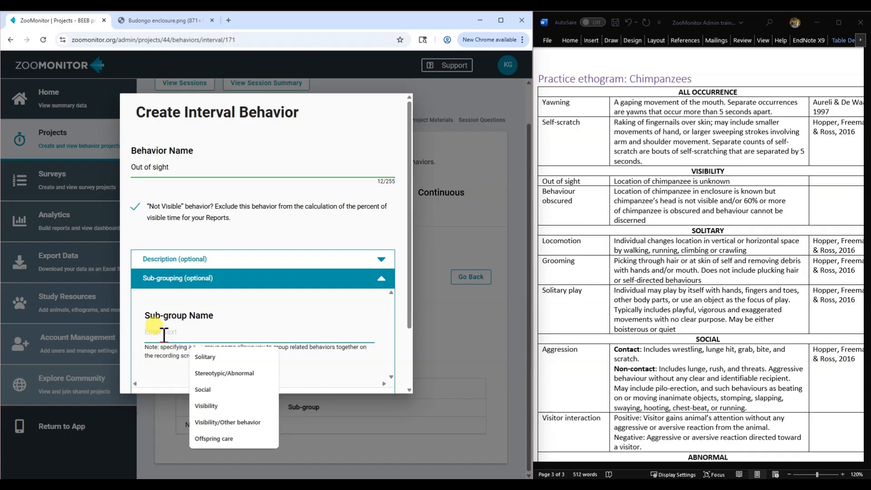
pyautogui.write('Visibility')
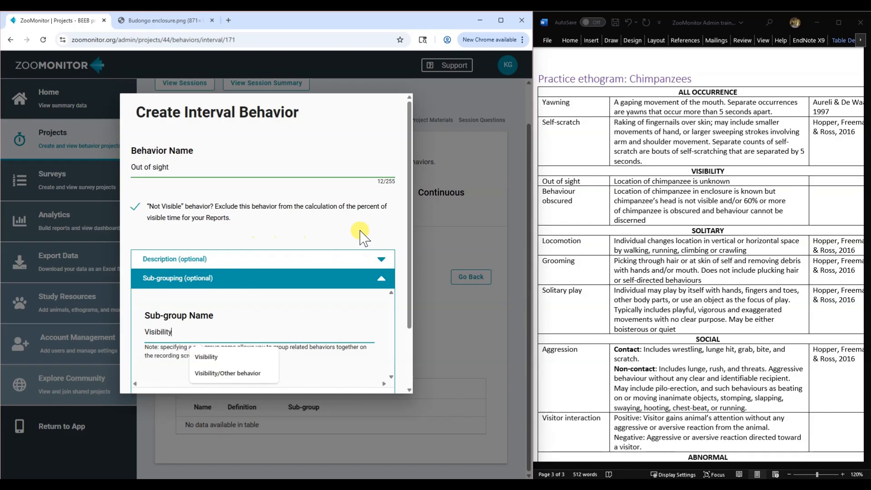
pyautogui.scroll(-2, 379, 220)
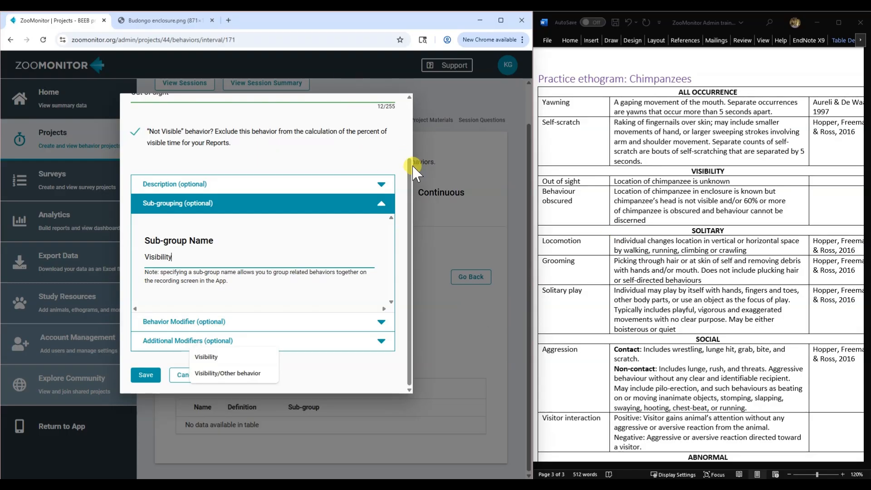
pyautogui.scroll(2, 375, 163)
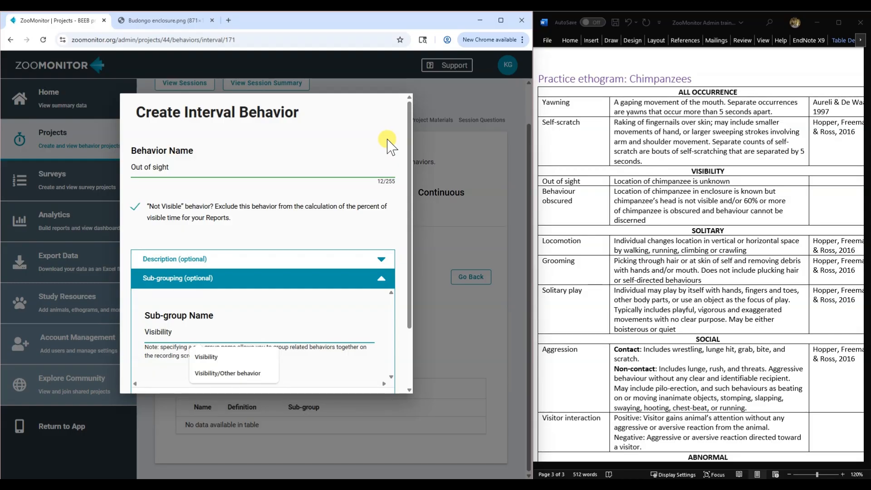
pyautogui.scroll(-1, 390, 230)
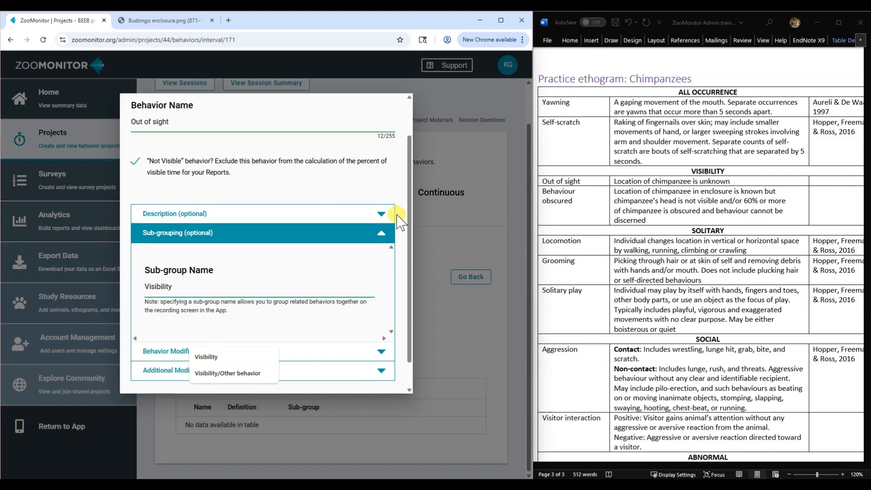
pyautogui.click(391, 235)
pyautogui.scroll(-1, 397, 229)
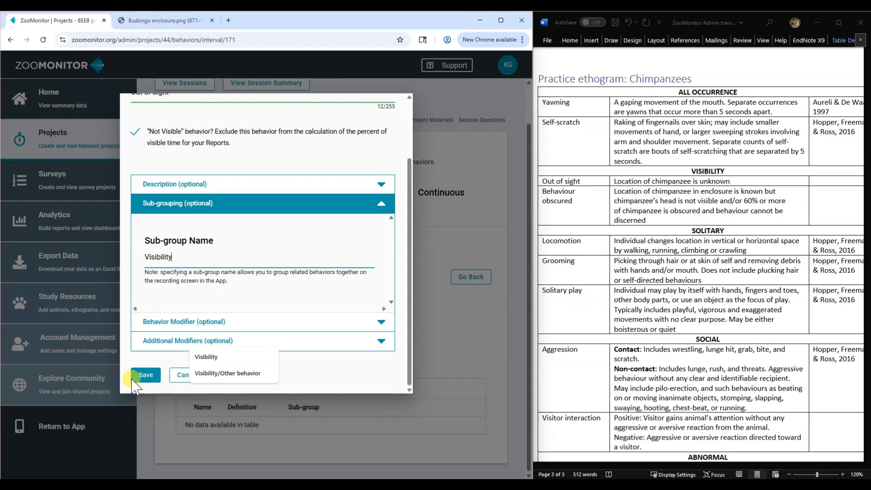
pyautogui.click(151, 375)
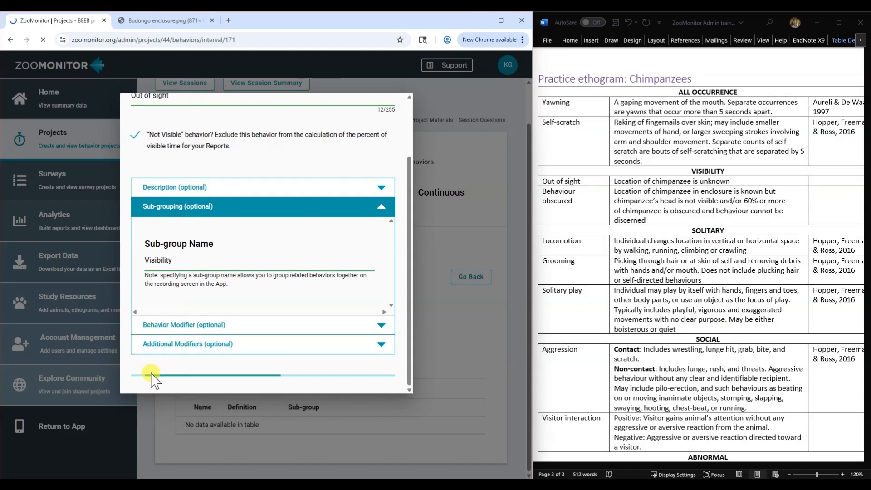
# - Return to Interval sampling and open the Individual interval channel to see Out of sight listed
pyautogui.scroll(-2, 362, 323)
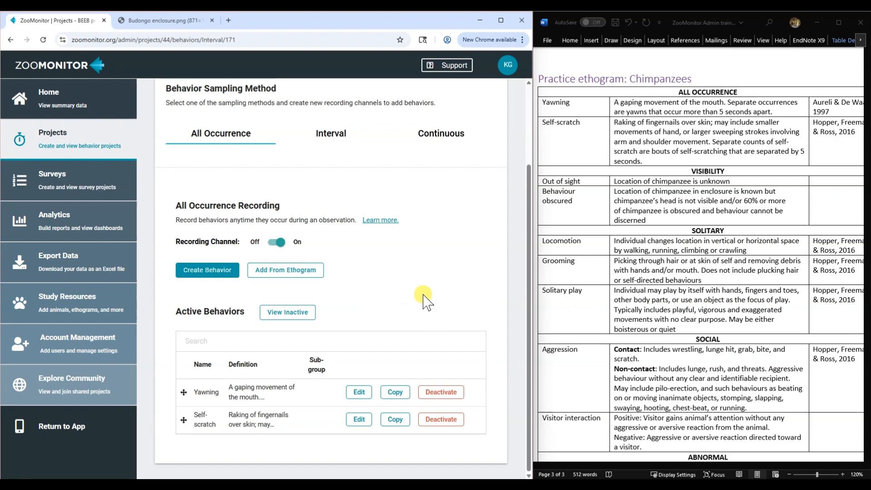
pyautogui.scroll(2, 398, 278)
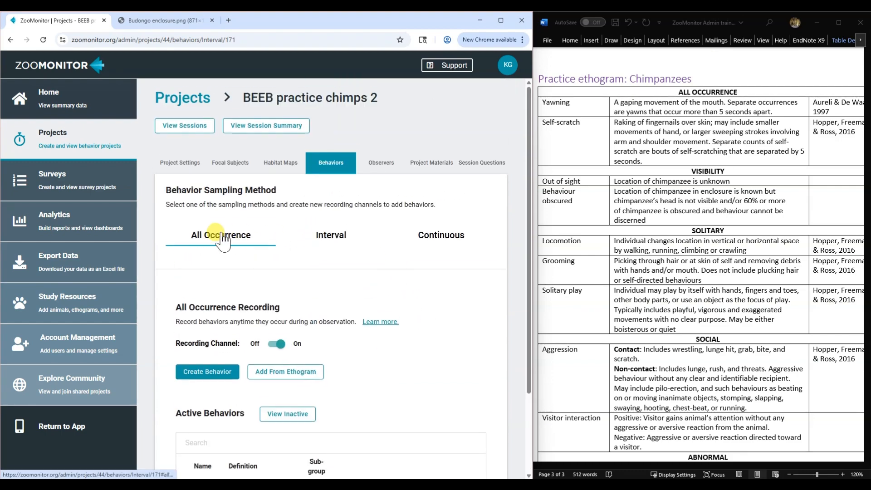
pyautogui.click(322, 236)
pyautogui.scroll(-3, 385, 240)
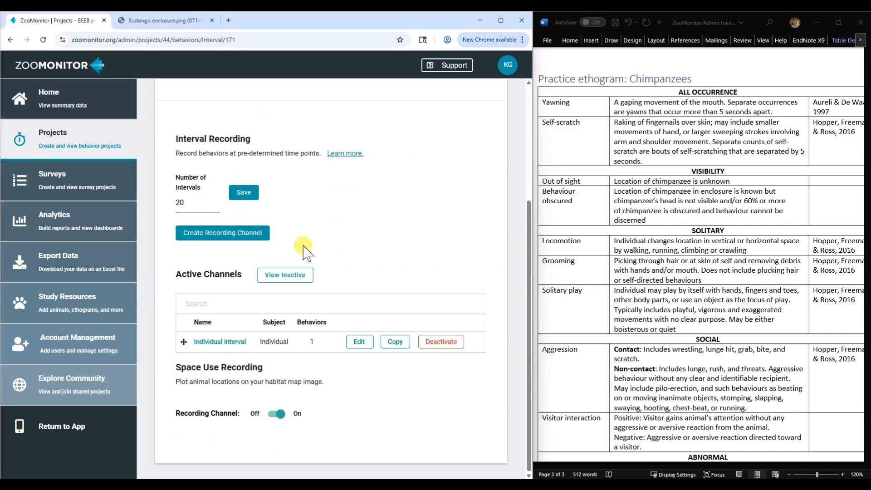
pyautogui.click(216, 344)
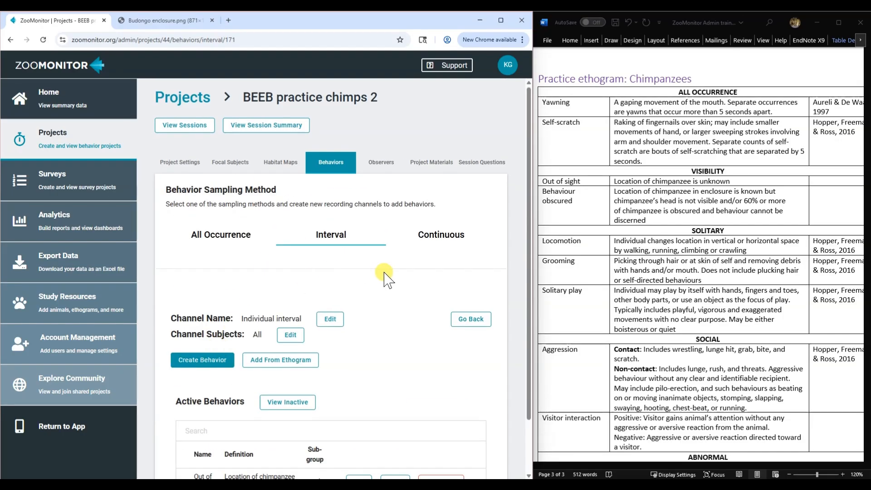
pyautogui.scroll(-2, 386, 272)
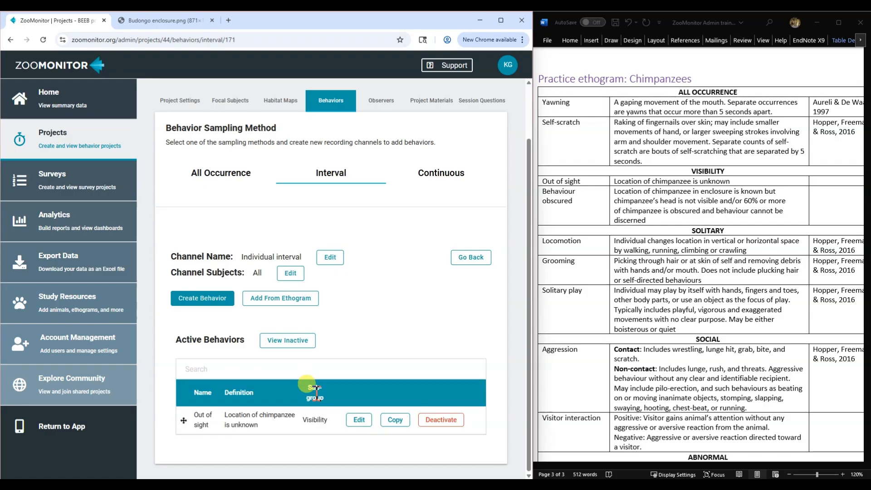
# - Create an interval behavior named 'Behaviour obscured' and paste its Word ethogram definition as the description
pyautogui.click(196, 300)
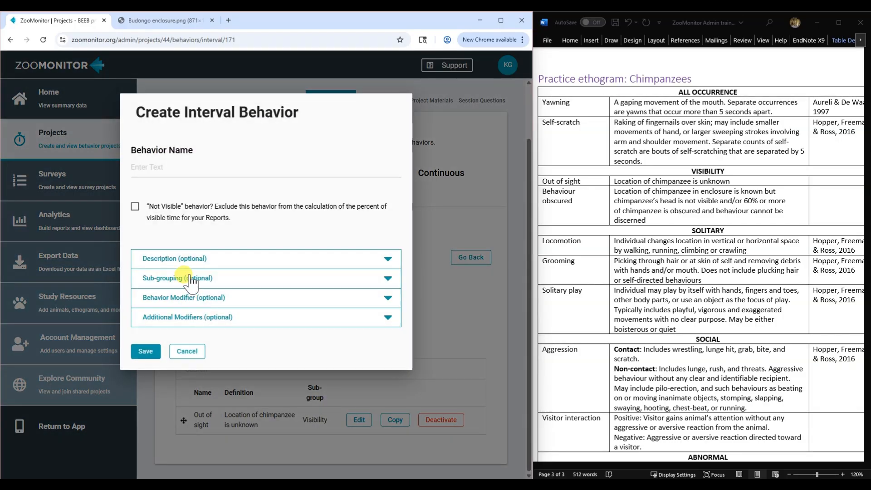
pyautogui.click(159, 165)
pyautogui.write('Beha')
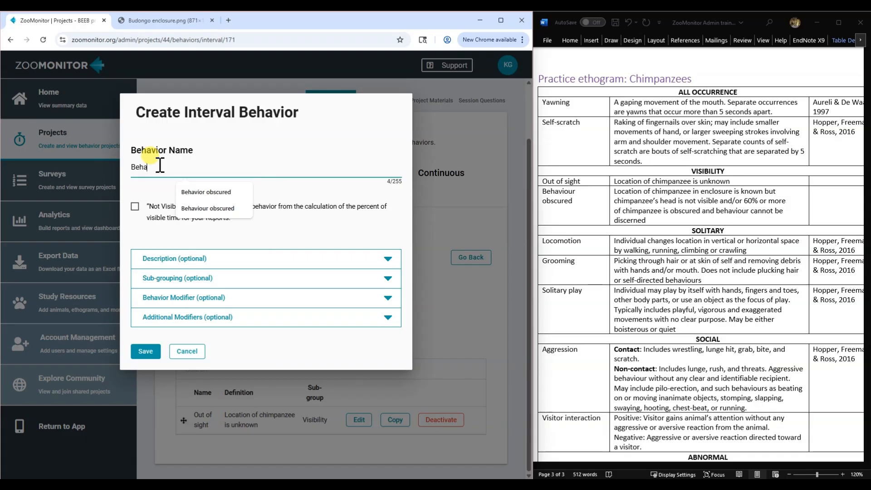
pyautogui.write('viour obscured')
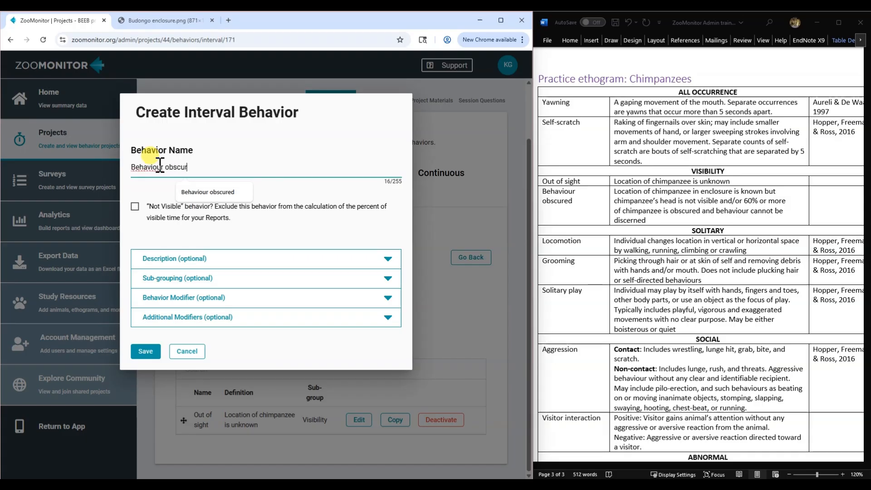
pyautogui.click(226, 258)
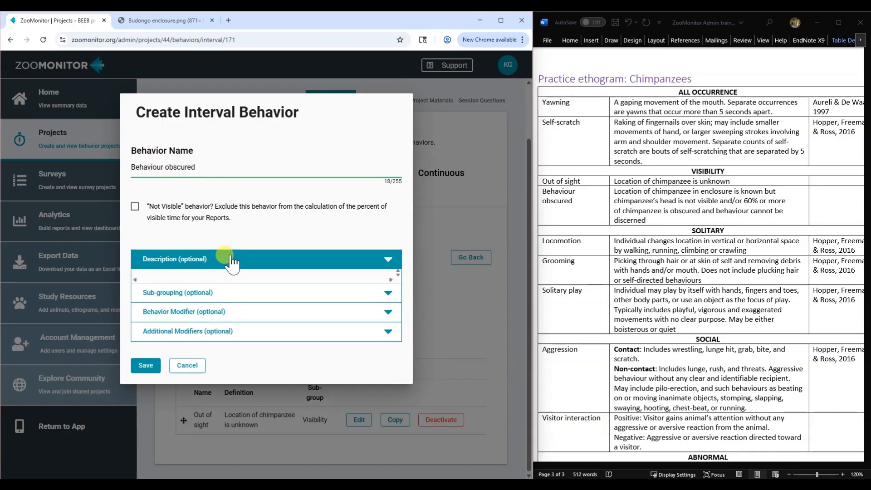
pyautogui.click(613, 182)
pyautogui.moveTo(615, 192); pyautogui.dragTo(650, 219)
pyautogui.hotkey('ctrl', 'c')
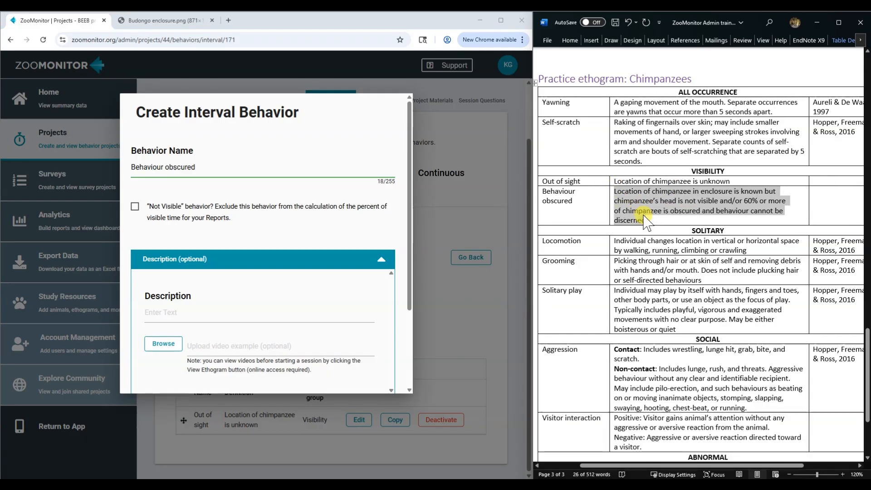
pyautogui.click(174, 313)
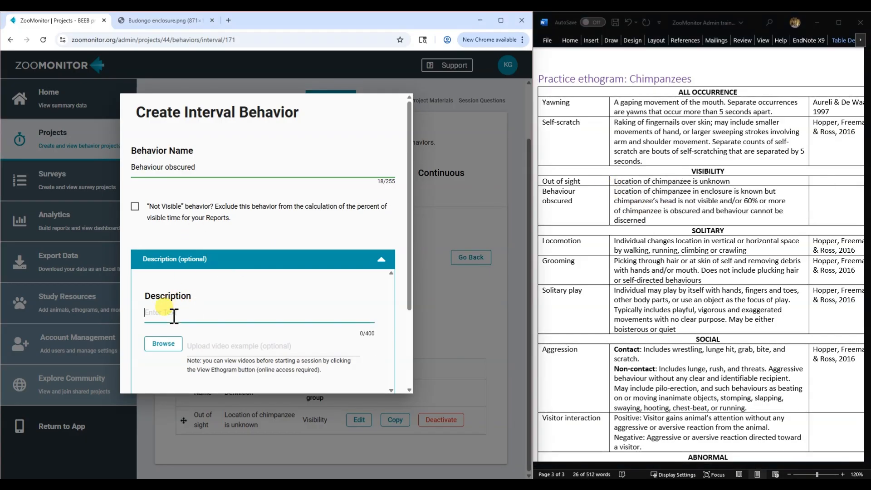
pyautogui.hotkey('ctrl', 'v')
pyautogui.scroll(-3, 218, 273)
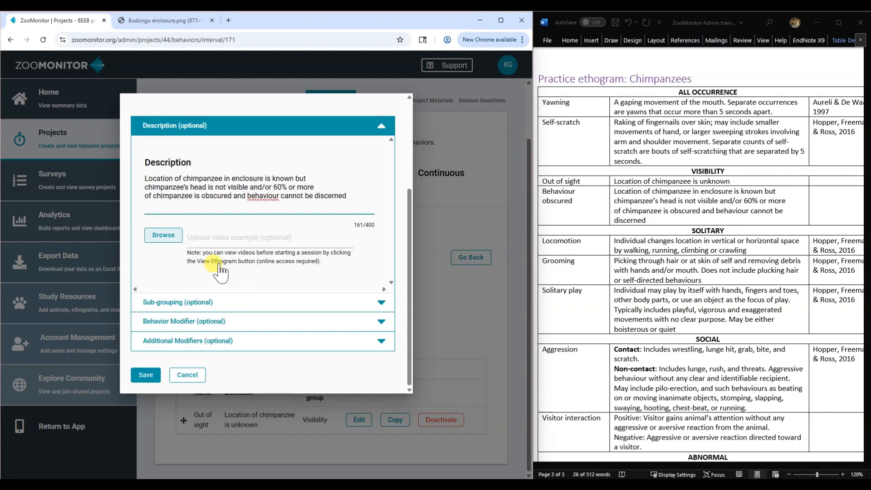
pyautogui.scroll(1, 218, 270)
# - Assign Behaviour obscured to the Visibility sub-group and save it
pyautogui.click(209, 302)
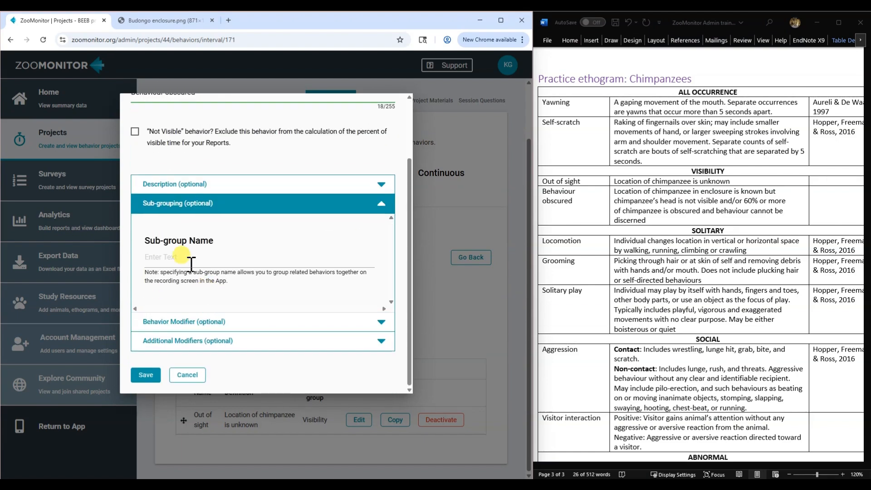
pyautogui.click(191, 258)
pyautogui.write('Visbi')
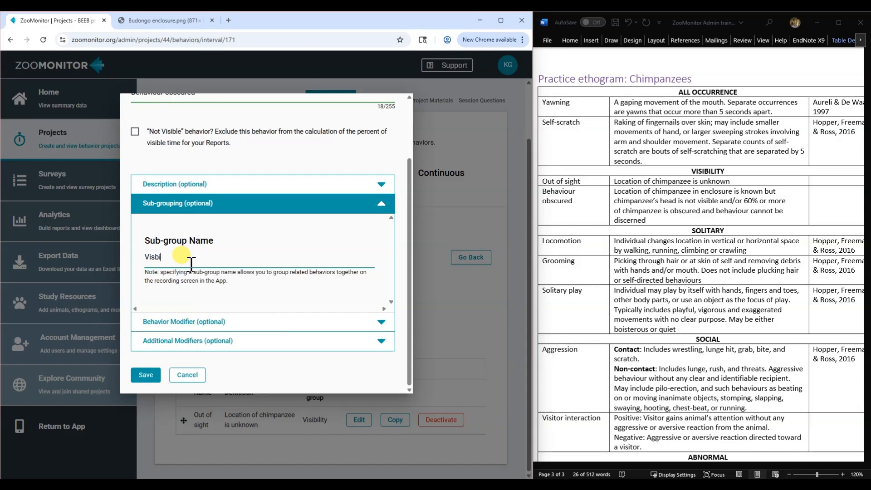
pyautogui.press('BackSpace')
pyautogui.press('BackSpace')
pyautogui.write('ibility')
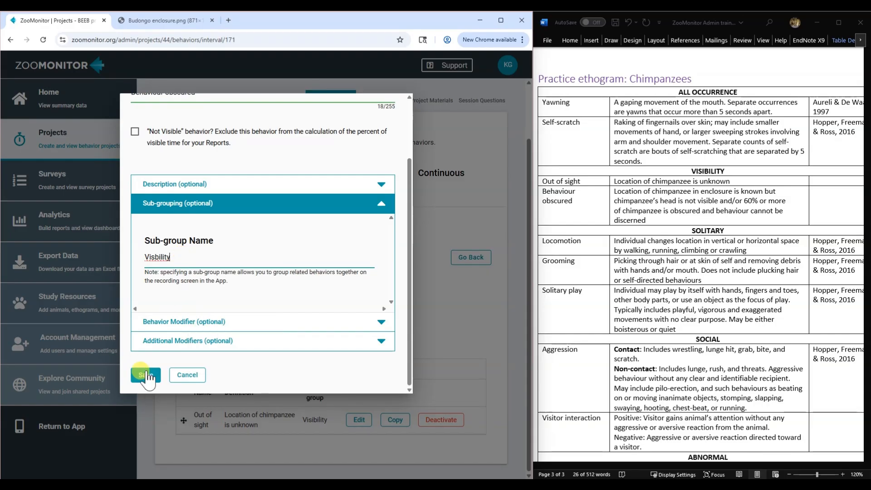
pyautogui.click(158, 260)
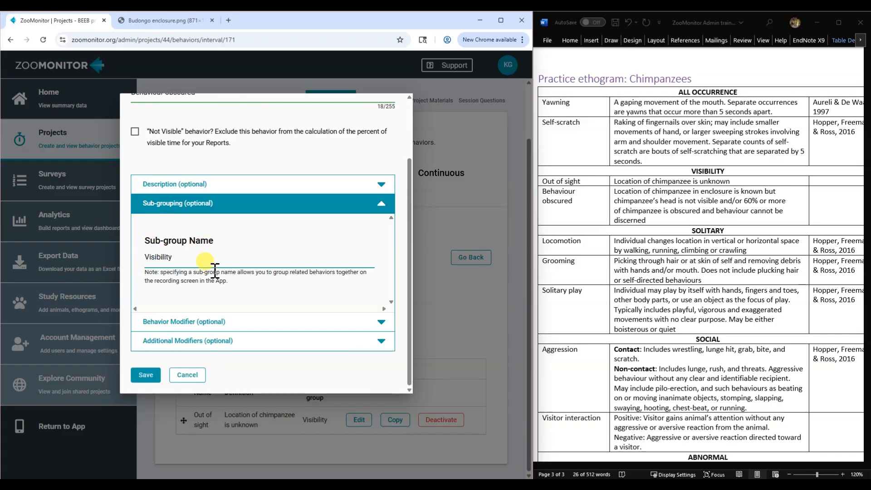
pyautogui.click(146, 375)
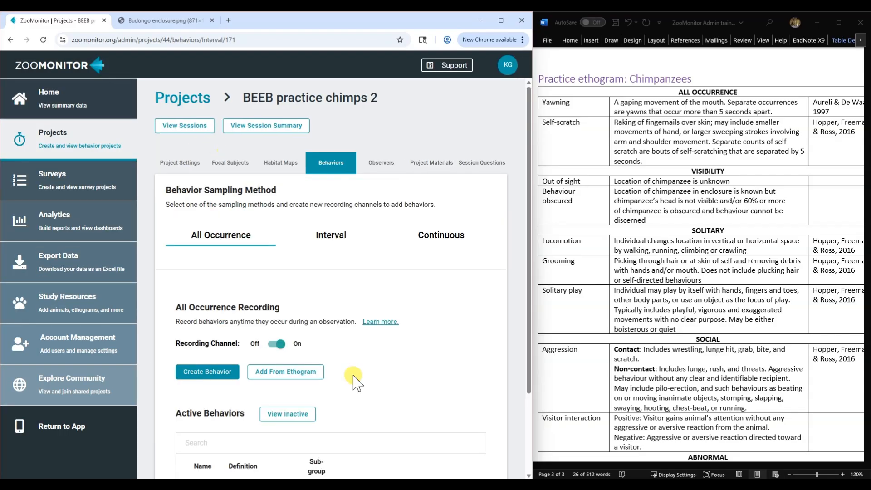
# - Reopen the Individual interval channel to review its behavior list
pyautogui.click(324, 242)
pyautogui.scroll(-4, 331, 251)
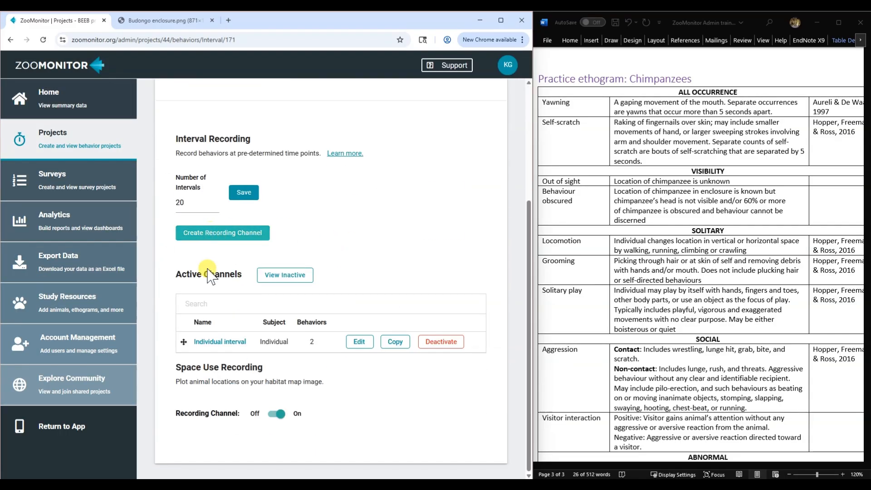
pyautogui.click(224, 339)
pyautogui.scroll(-2, 336, 388)
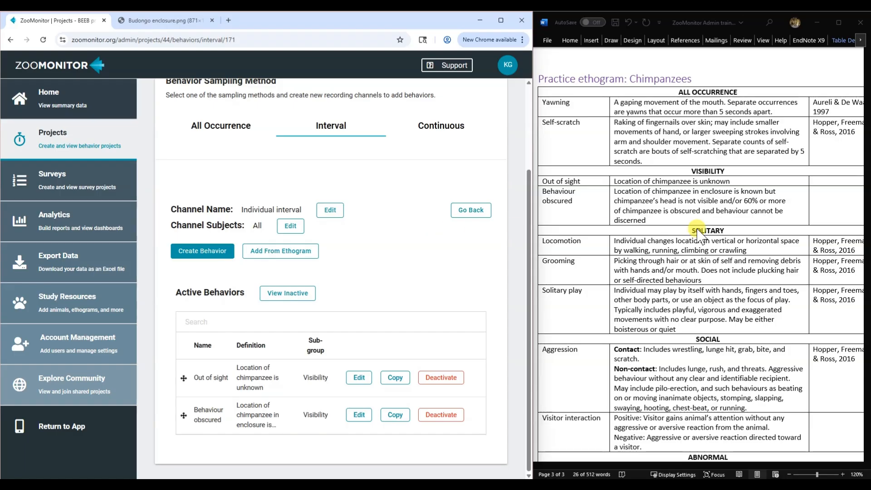
pyautogui.scroll(1, 673, 296)
pyautogui.scroll(10, 673, 296)
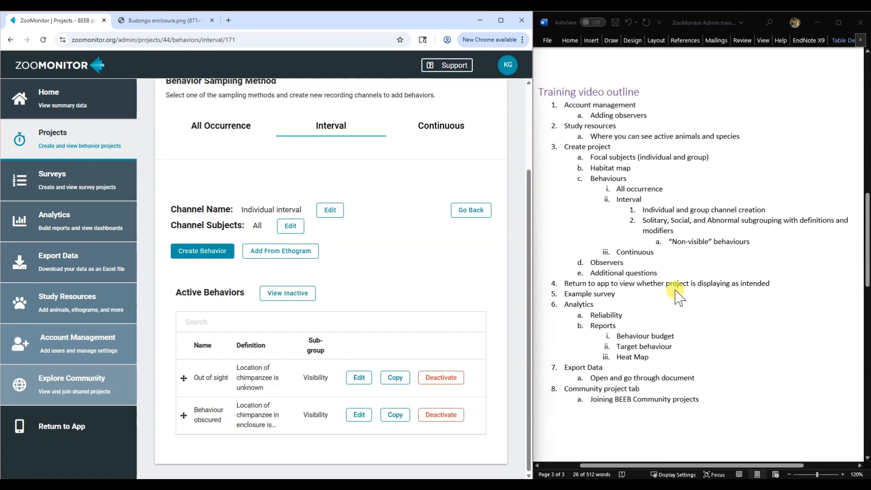
pyautogui.scroll(-10, 744, 308)
pyautogui.scroll(-4, 741, 305)
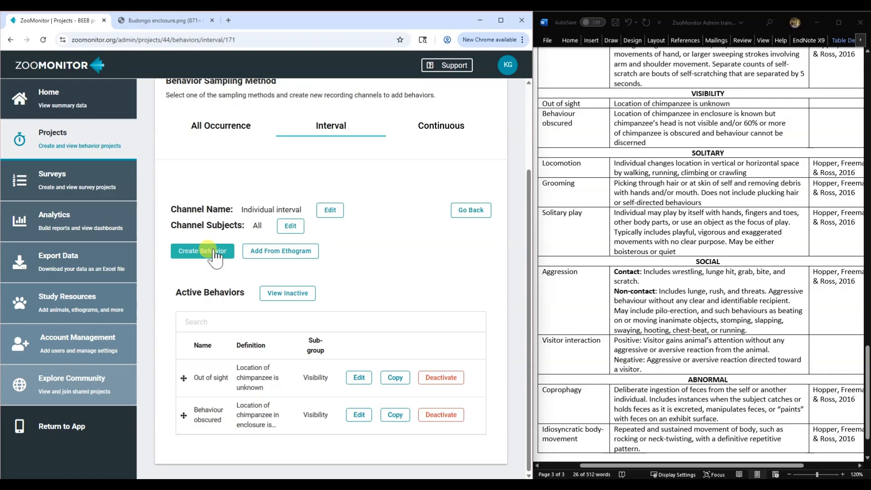
# - Create a Locomotion behavior with its Word ethogram definition as the description
pyautogui.click(215, 251)
pyautogui.click(161, 170)
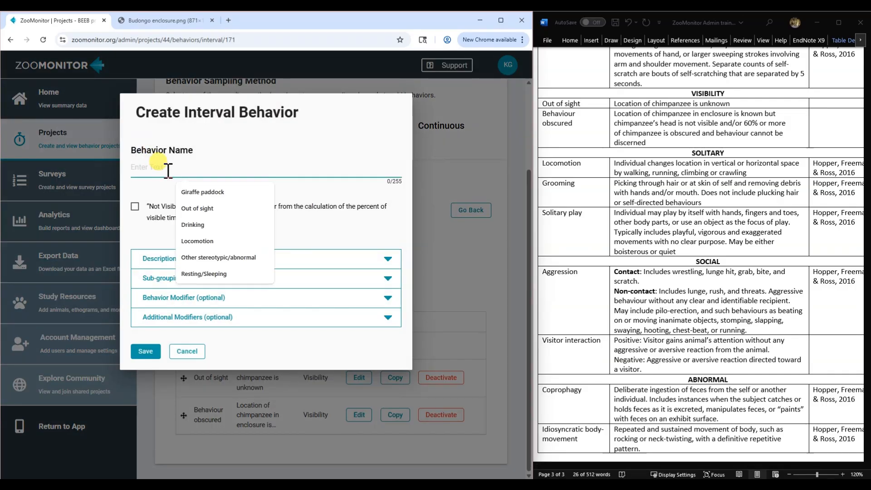
pyautogui.write('Locom')
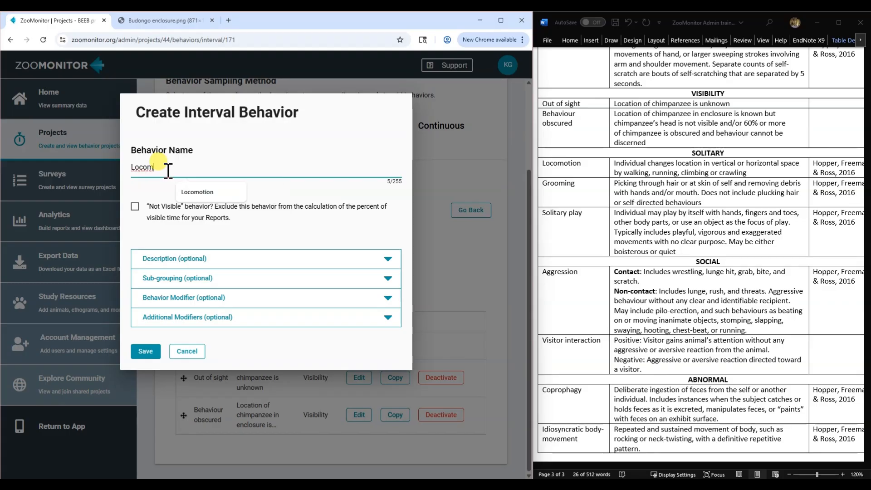
pyautogui.click(196, 192)
pyautogui.click(191, 259)
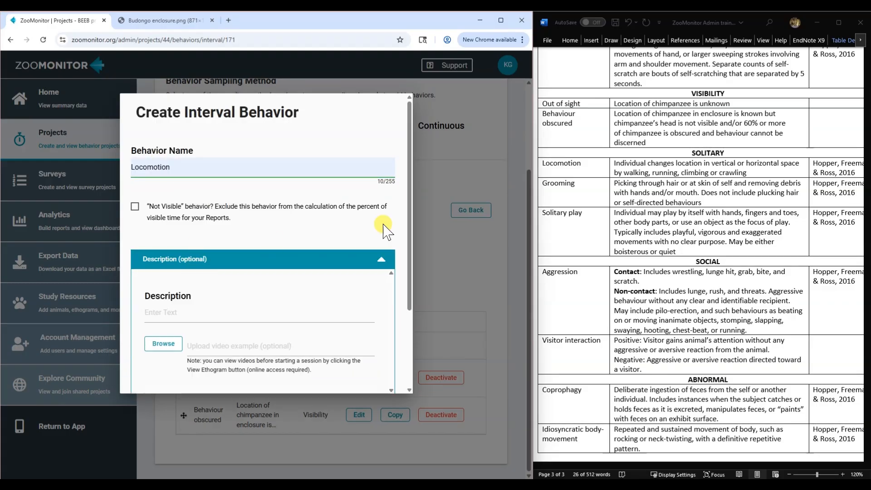
pyautogui.click(625, 168)
pyautogui.click(612, 168)
pyautogui.hotkey('ctrl', 'c')
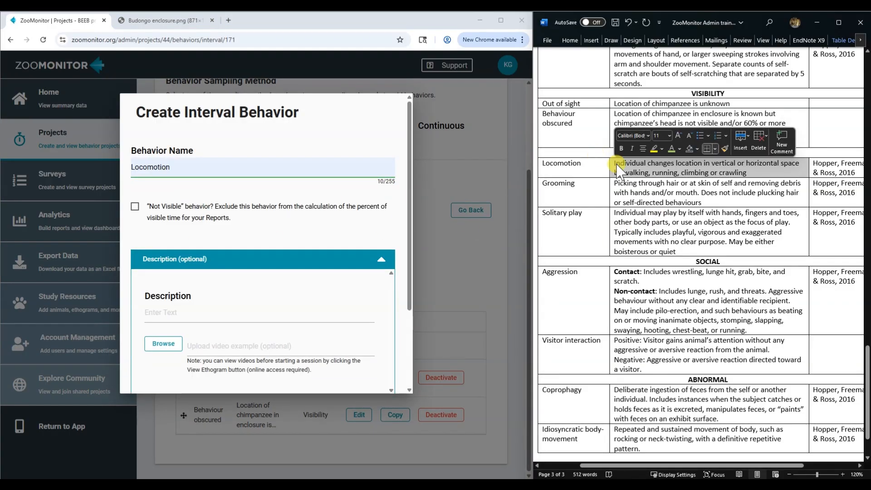
pyautogui.click(169, 309)
pyautogui.hotkey('ctrl', 'v')
pyautogui.scroll(-3, 173, 317)
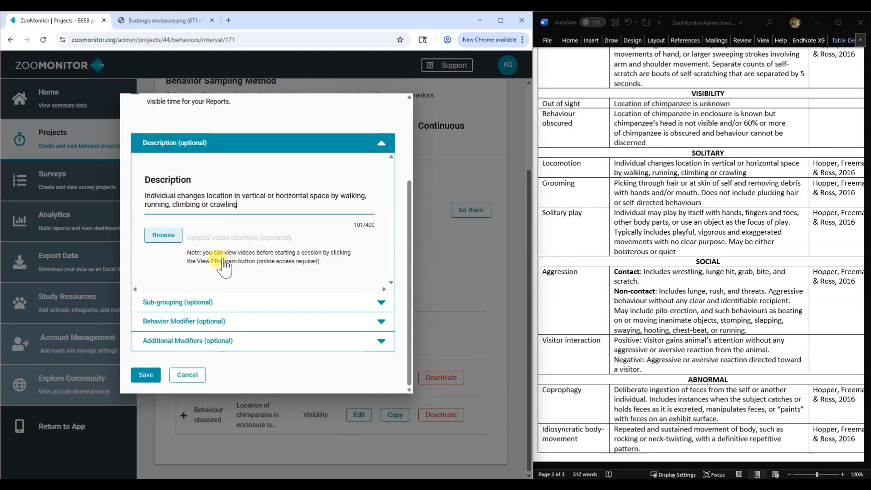
# - Place Locomotion in a new Solitary sub-group and save it
pyautogui.click(173, 300)
pyautogui.click(172, 257)
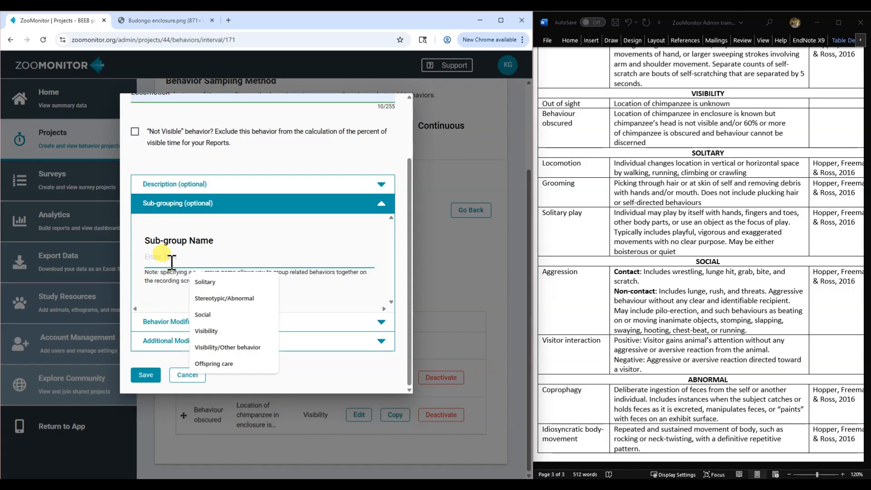
pyautogui.write('Solitary')
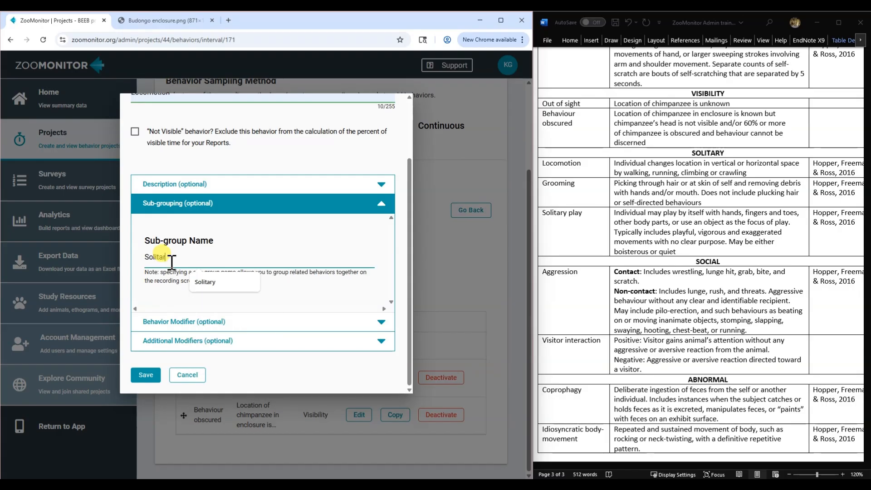
pyautogui.click(144, 377)
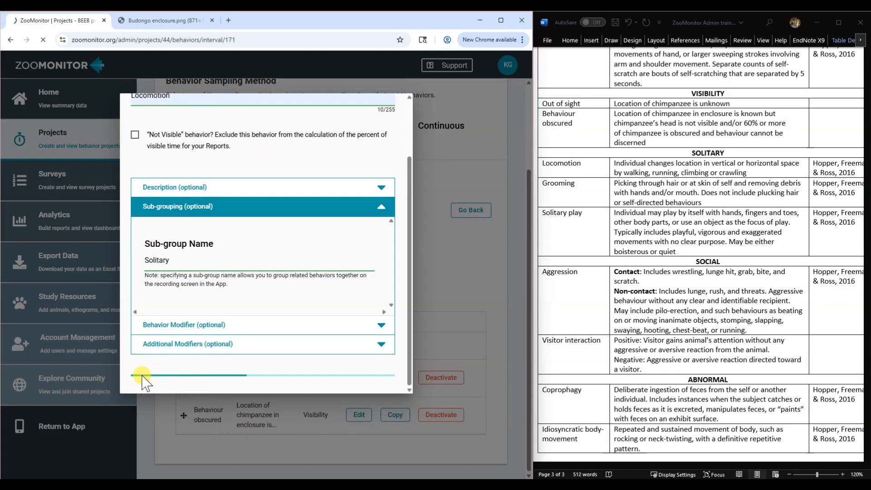
# - Reopen the Individual interval channel from the Interval recording channels
pyautogui.click(346, 235)
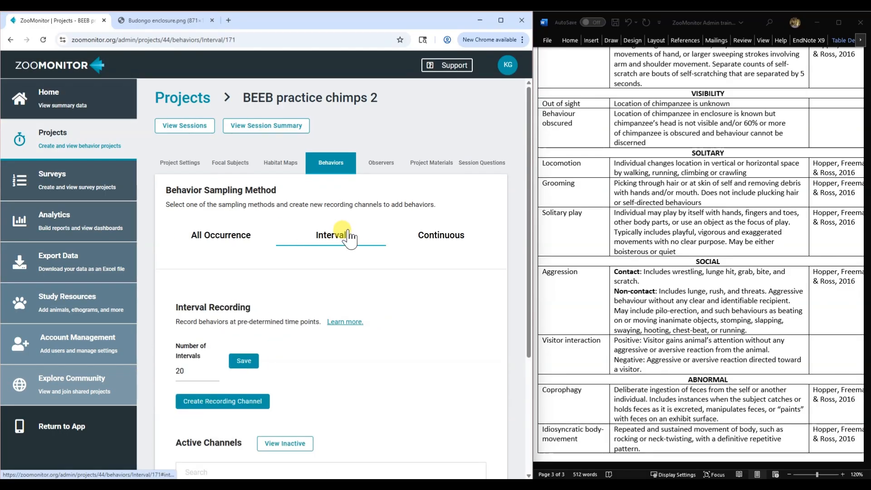
pyautogui.scroll(-4, 272, 254)
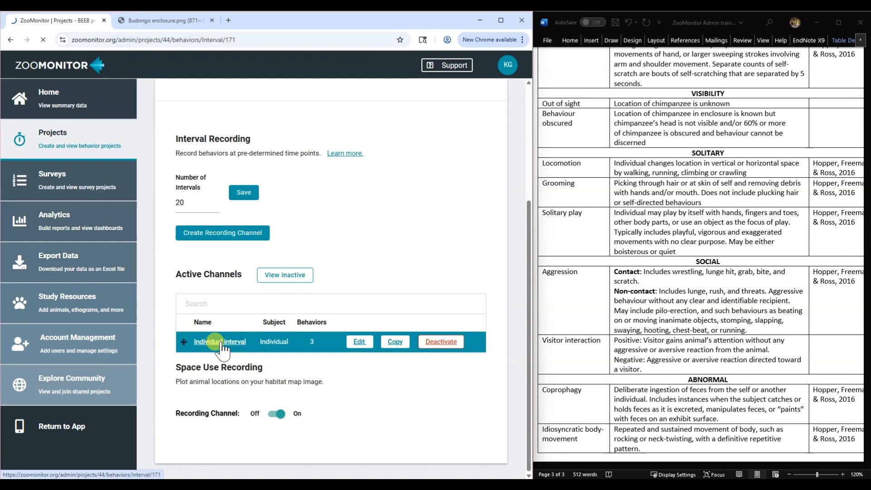
pyautogui.click(219, 342)
pyautogui.scroll(-3, 220, 252)
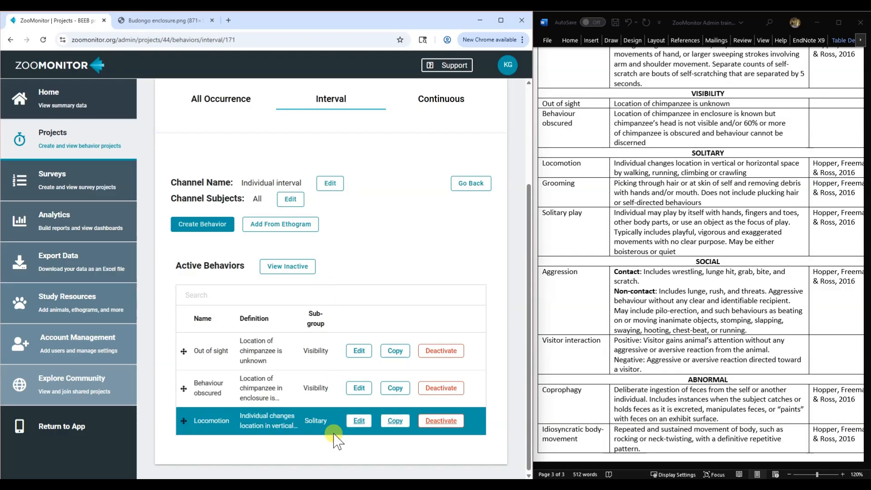
pyautogui.scroll(-1, 595, 167)
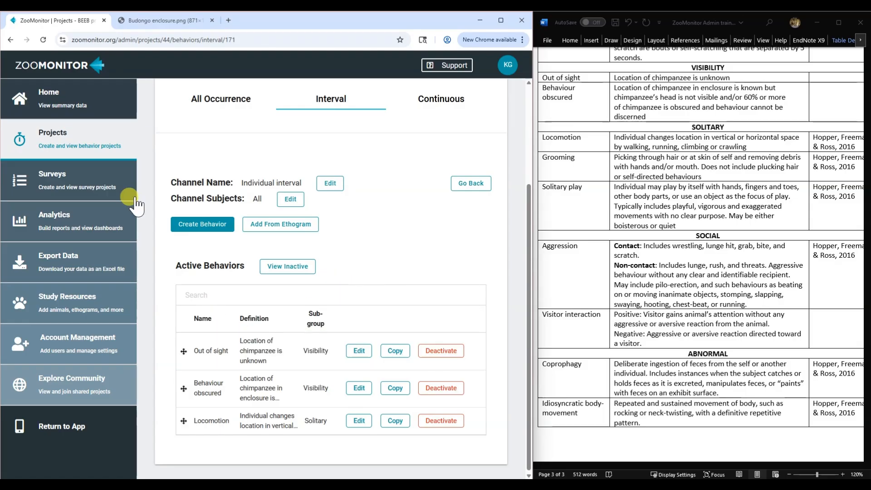
# - Create a Grooming behavior and paste its copied Word ethogram definition as the description
pyautogui.click(213, 224)
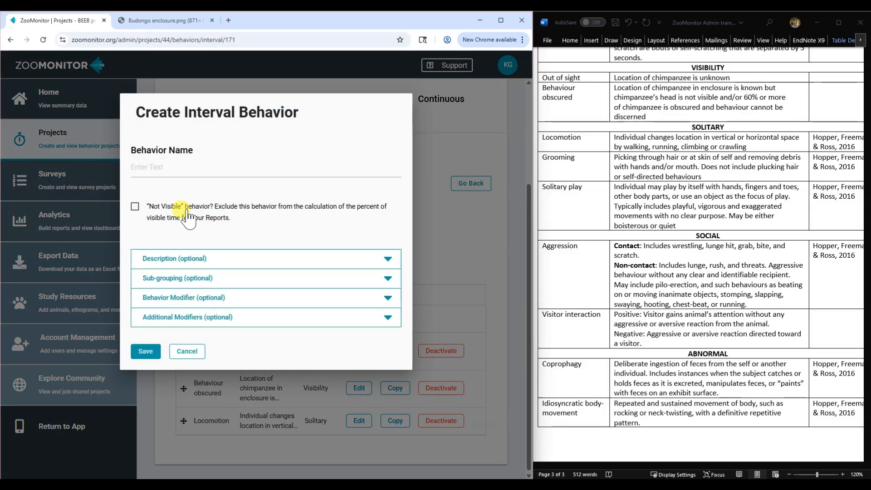
pyautogui.click(167, 168)
pyautogui.write('Grooming')
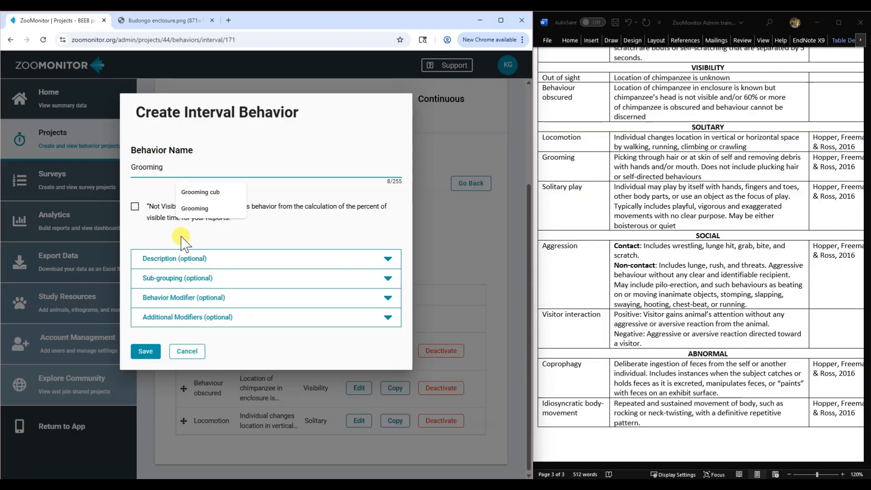
pyautogui.click(184, 258)
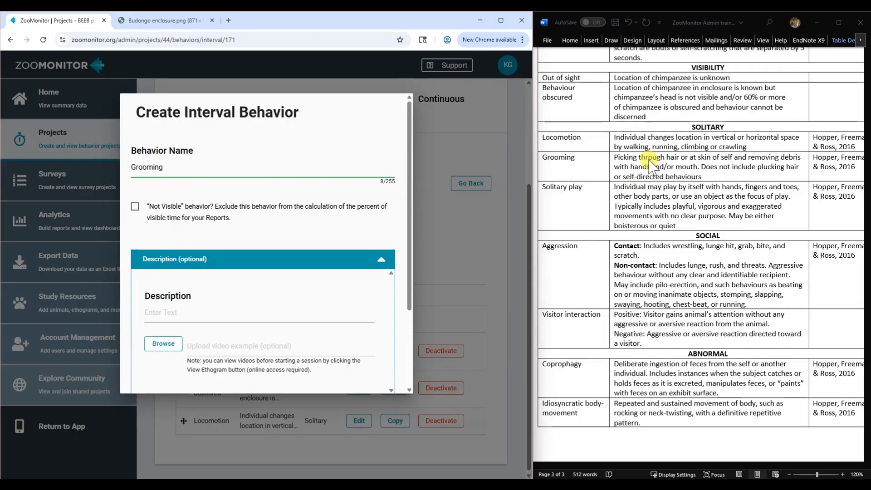
pyautogui.click(612, 144)
pyautogui.moveTo(615, 158); pyautogui.dragTo(724, 176)
pyautogui.hotkey('ctrl', 'c')
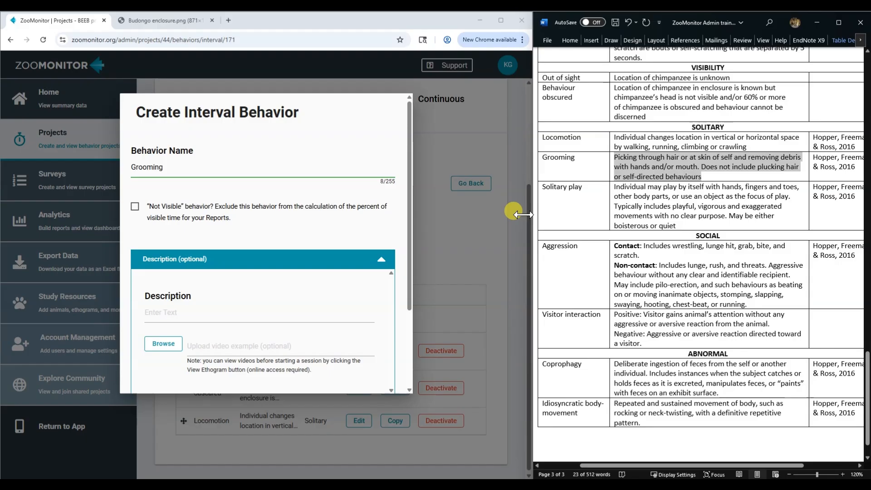
pyautogui.click(216, 313)
pyautogui.hotkey('ctrl', 'v')
pyautogui.scroll(-3, 218, 313)
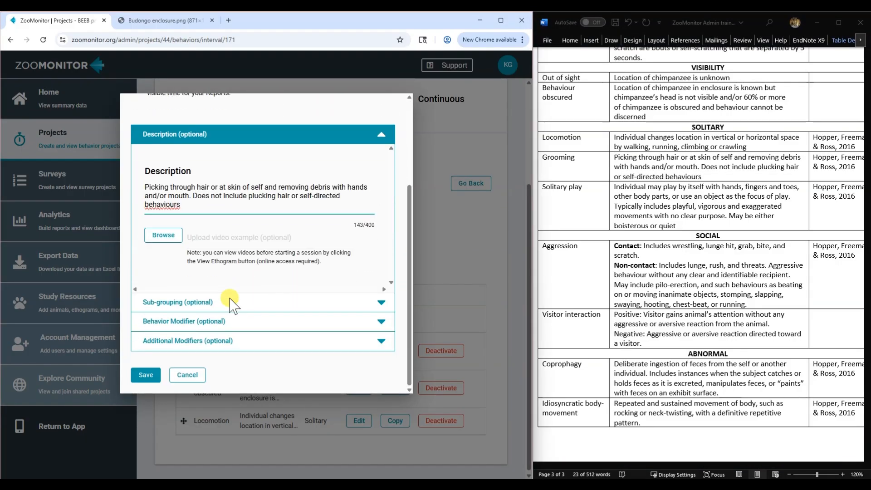
# - Put Grooming under the Solitary sub-group and save it
pyautogui.click(174, 299)
pyautogui.click(176, 257)
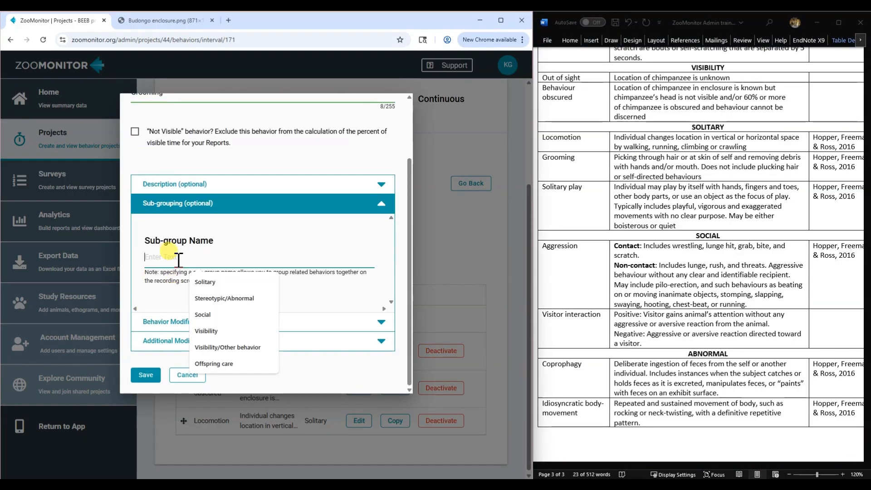
pyautogui.write('Solitary')
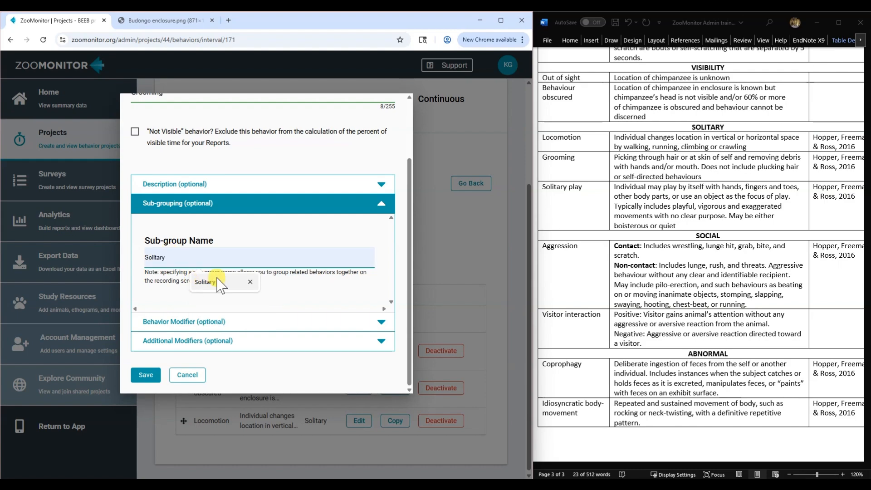
pyautogui.click(213, 282)
pyautogui.click(151, 377)
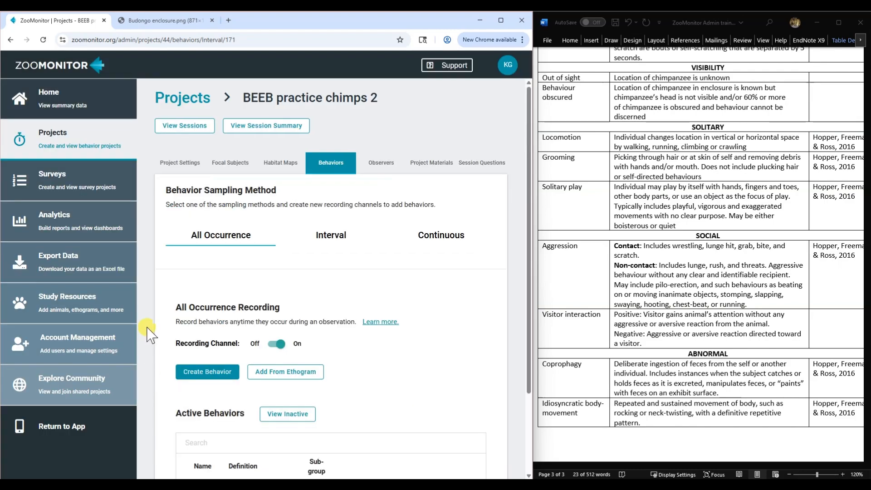
# - Reopen the Individual interval channel to view its behaviors
pyautogui.scroll(-2, 392, 263)
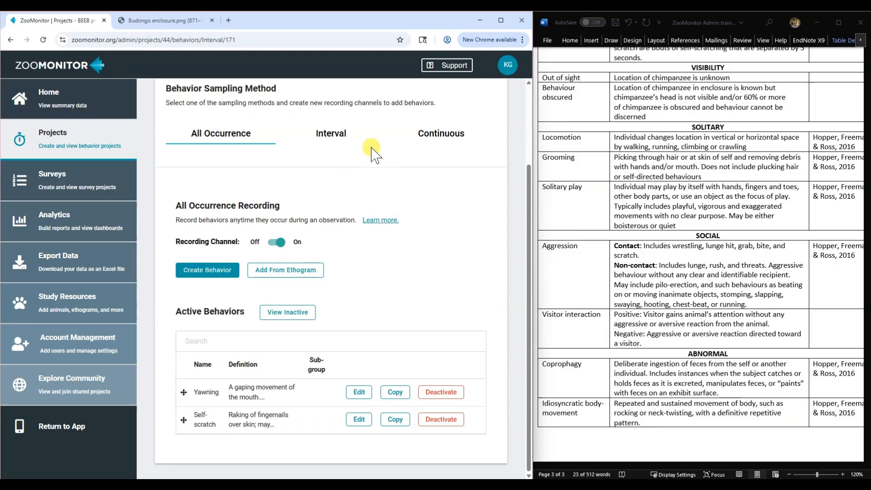
pyautogui.click(339, 144)
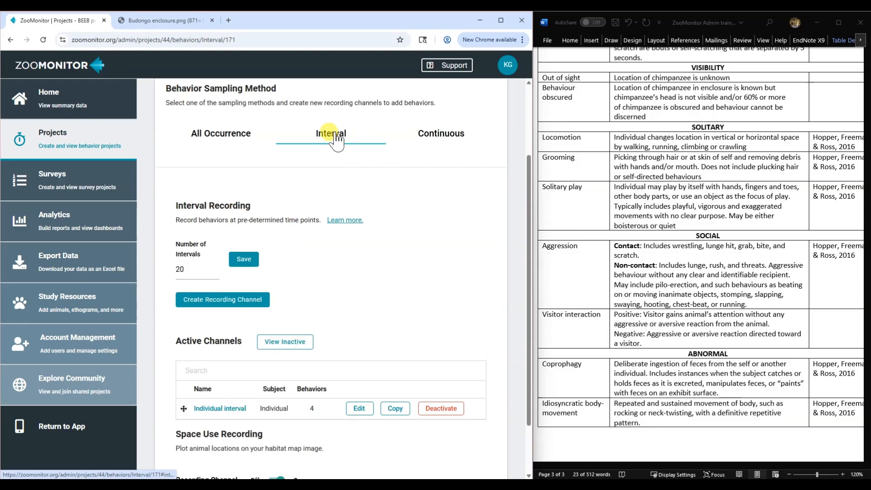
pyautogui.click(222, 408)
pyautogui.scroll(-3, 360, 253)
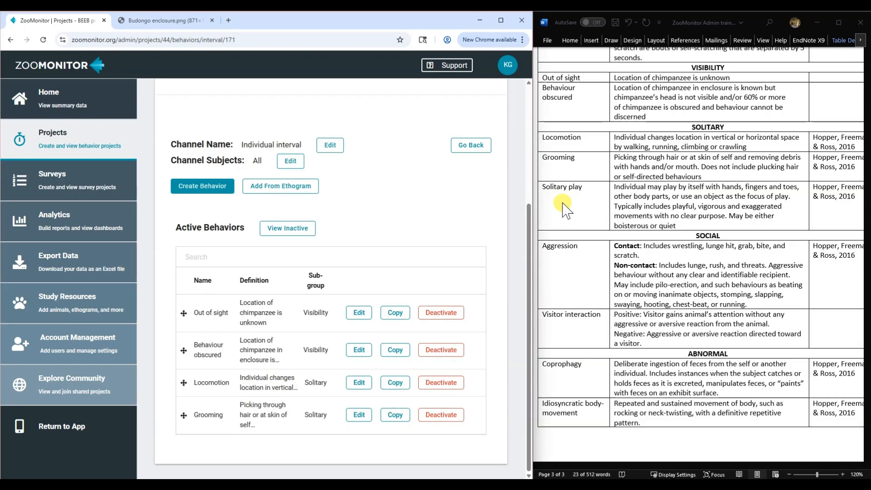
pyautogui.scroll(2, 717, 240)
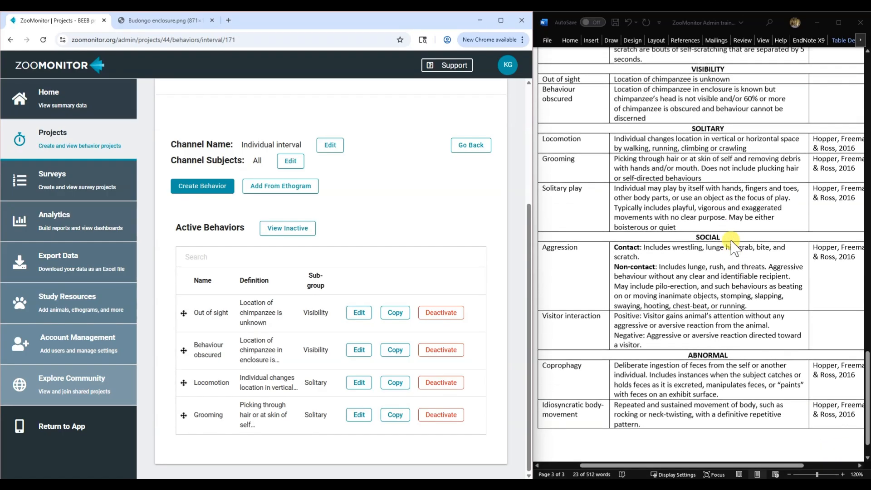
pyautogui.scroll(-1, 641, 221)
# - Create a 'Solitary play' behavior with its copied Word ethogram definition as the description
pyautogui.click(195, 185)
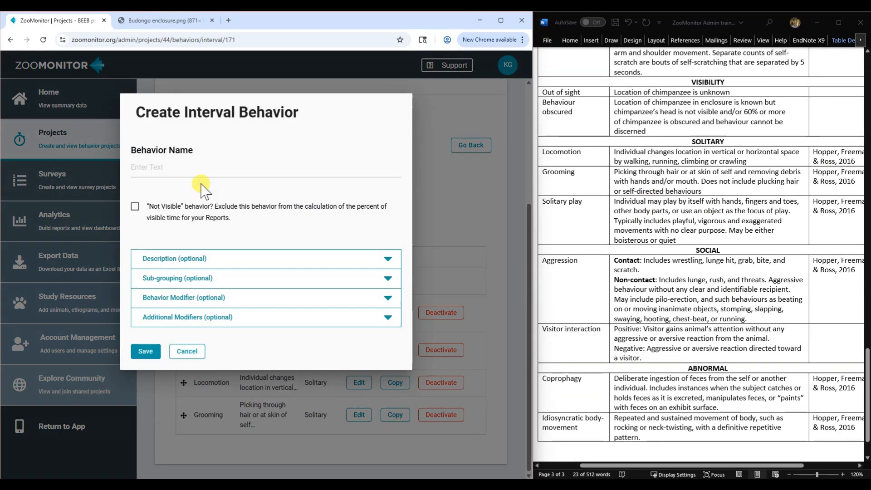
pyautogui.click(145, 164)
pyautogui.write('So')
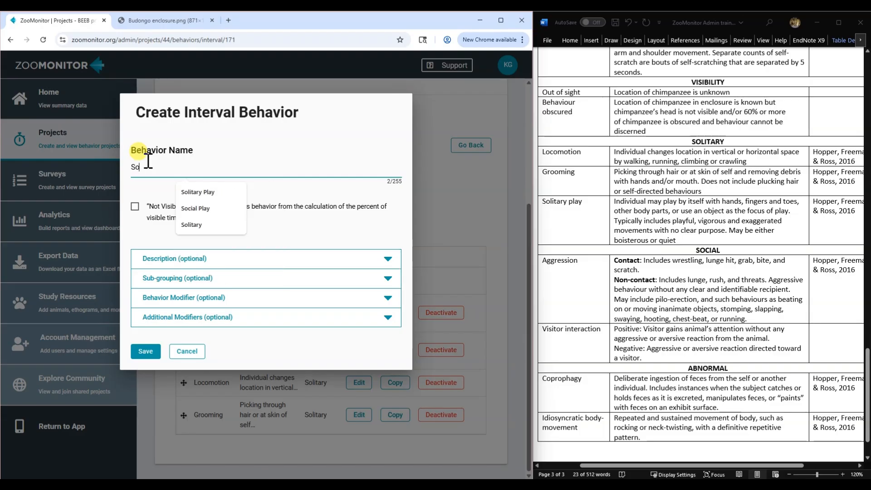
pyautogui.write('litary play')
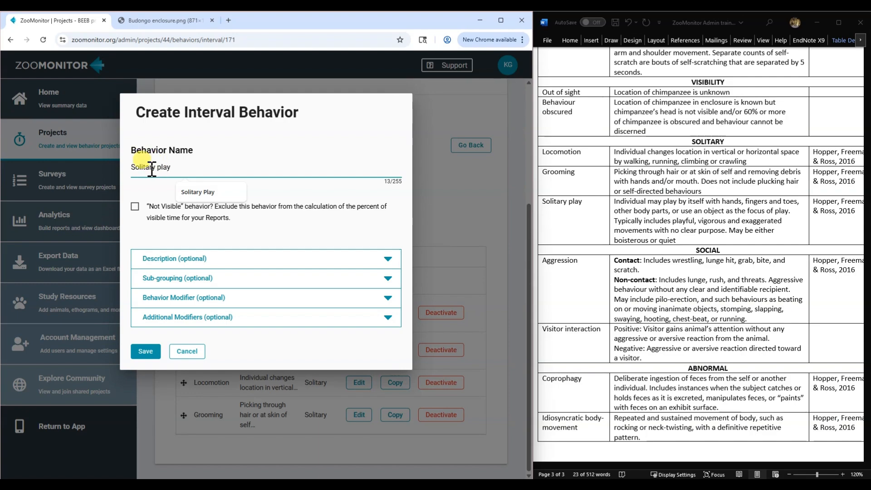
pyautogui.click(150, 257)
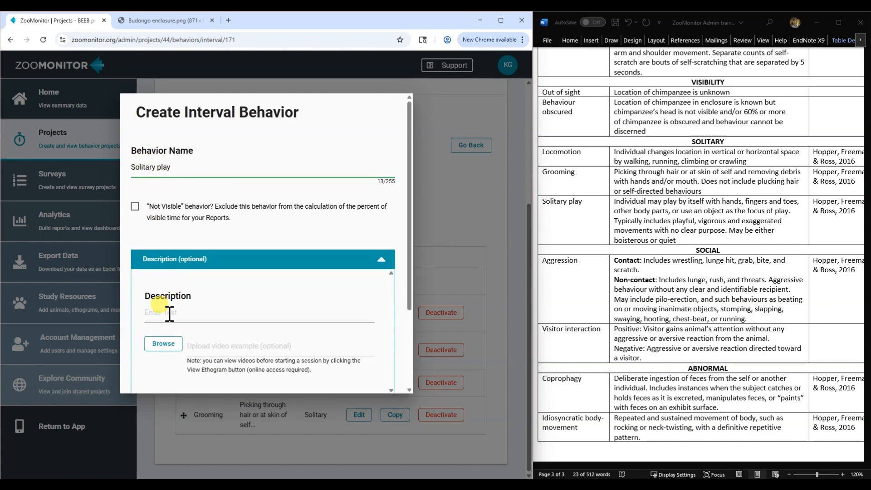
pyautogui.click(612, 204)
pyautogui.click(612, 202)
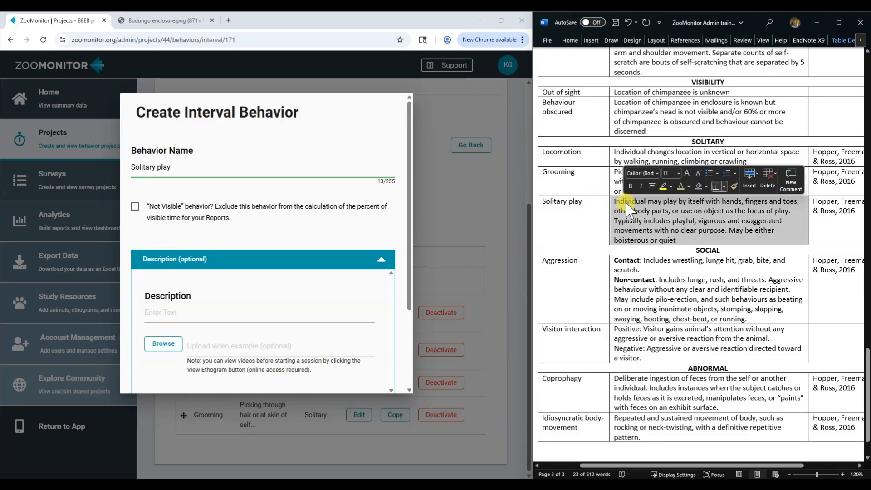
pyautogui.hotkey('ctrl', 'c')
pyautogui.click(223, 311)
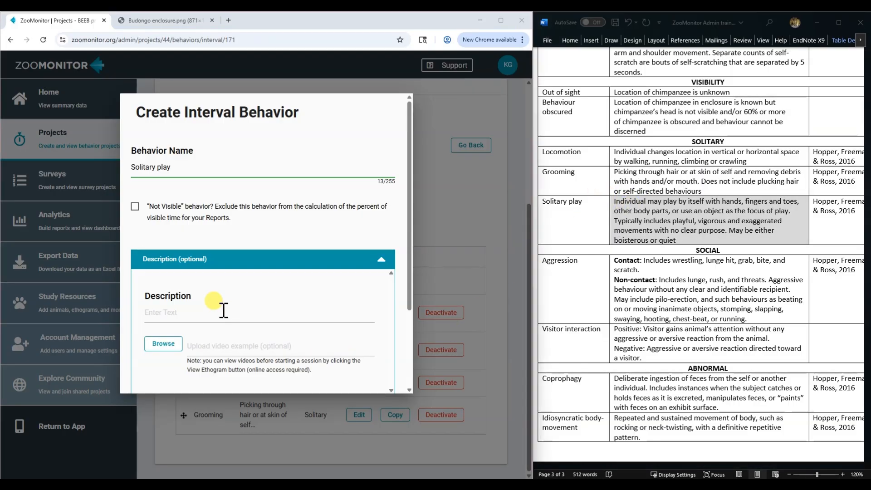
pyautogui.hotkey('ctrl', 'v')
pyautogui.scroll(-5, 220, 291)
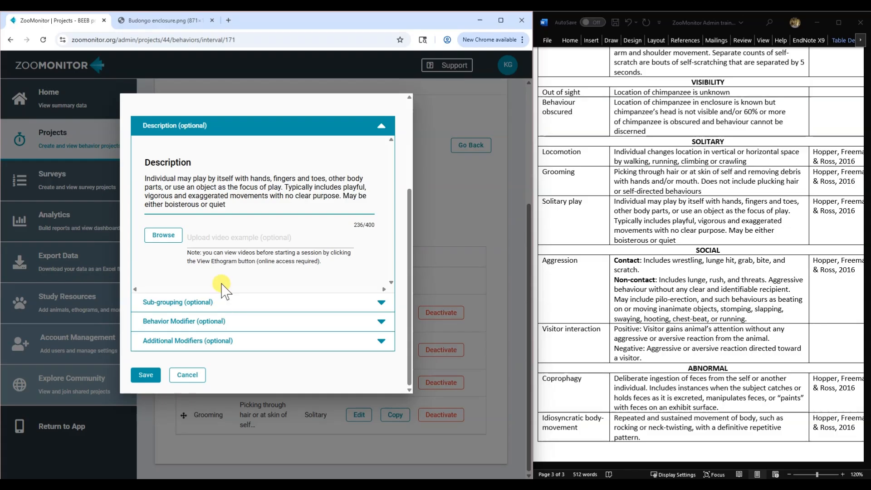
# - Assign Solitary play to the Solitary sub-group and save it
pyautogui.click(190, 302)
pyautogui.click(179, 257)
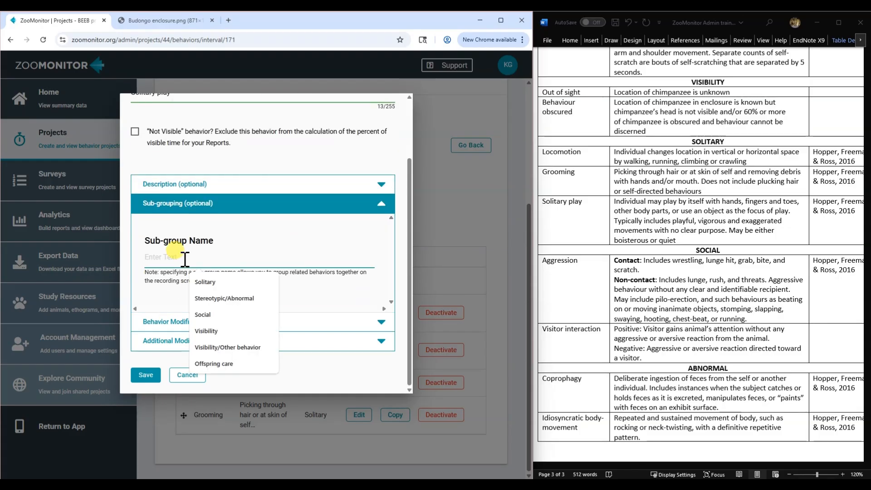
pyautogui.write('Solita')
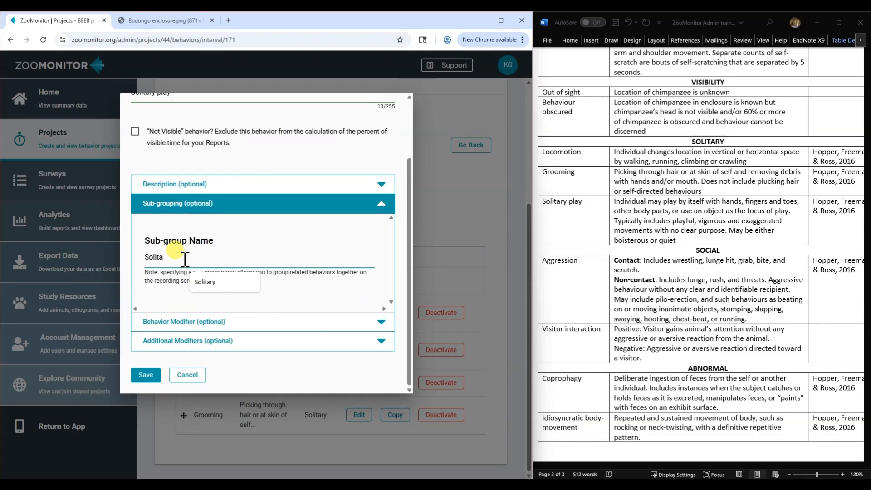
pyautogui.click(213, 282)
pyautogui.click(145, 375)
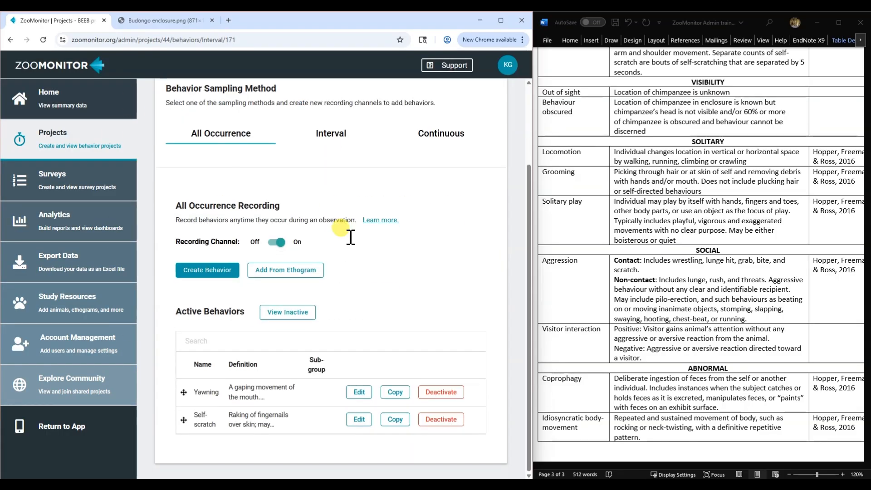
# - Open the Individual interval channel and scroll to its five active behaviors, ending with Solitary play
pyautogui.click(329, 136)
pyautogui.scroll(-2, 353, 194)
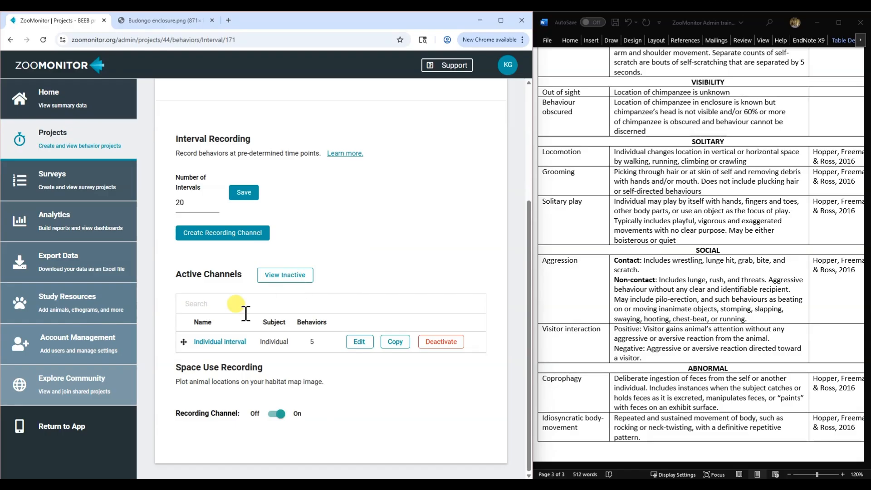
pyautogui.click(223, 344)
pyautogui.scroll(-5, 361, 301)
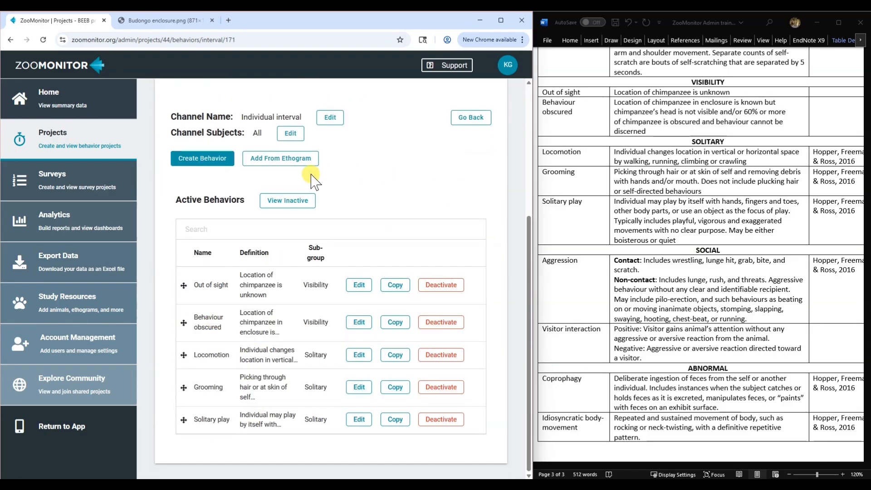
pyautogui.scroll(-2, 709, 227)
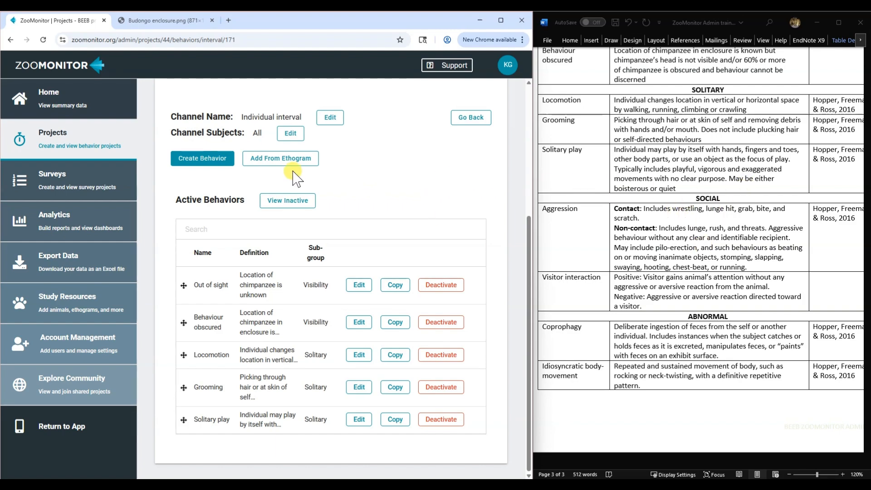
# - Create an Aggression behavior and paste the Word ethogram's Aggression definition as its description
pyautogui.click(212, 161)
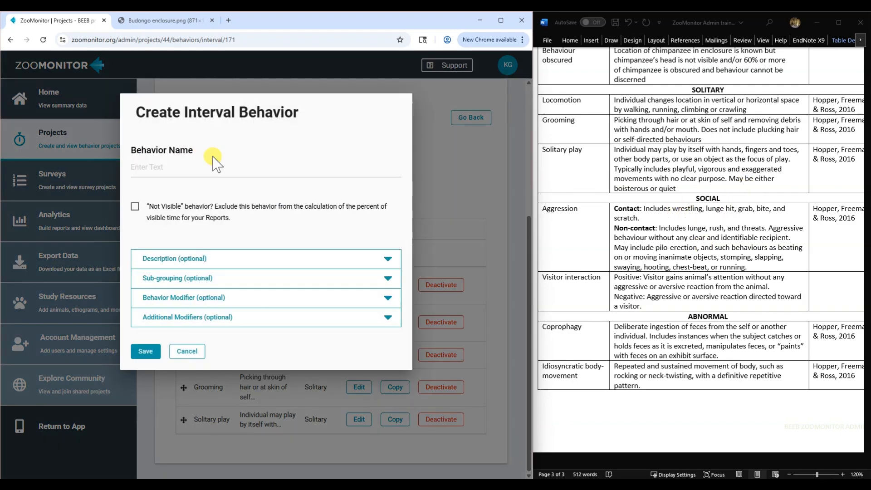
pyautogui.click(171, 170)
pyautogui.write('Aggression')
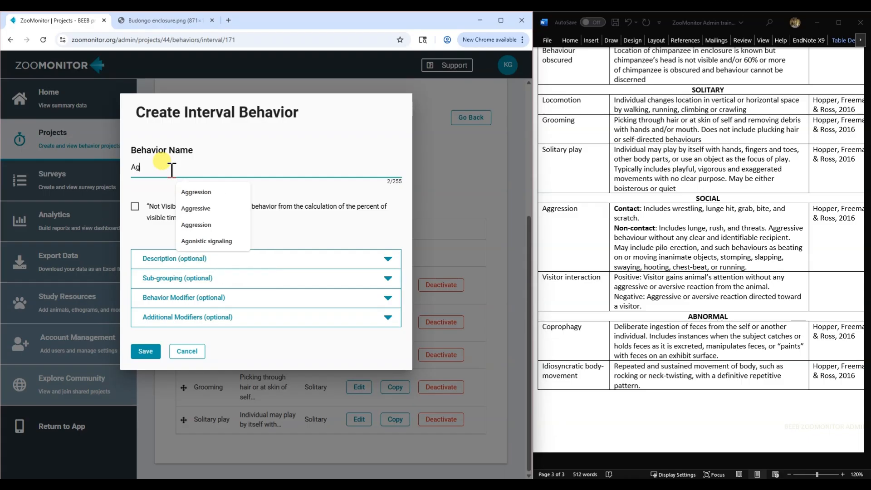
pyautogui.click(172, 260)
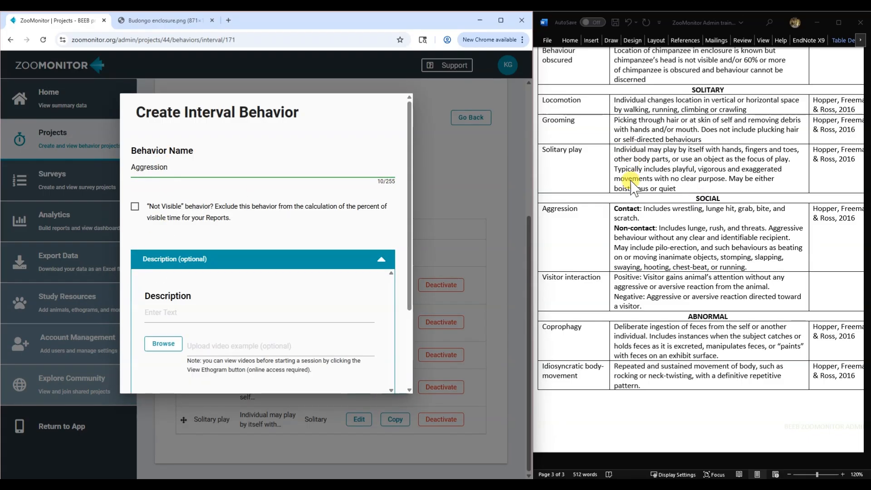
pyautogui.click(617, 211)
pyautogui.moveTo(616, 209); pyautogui.dragTo(764, 265)
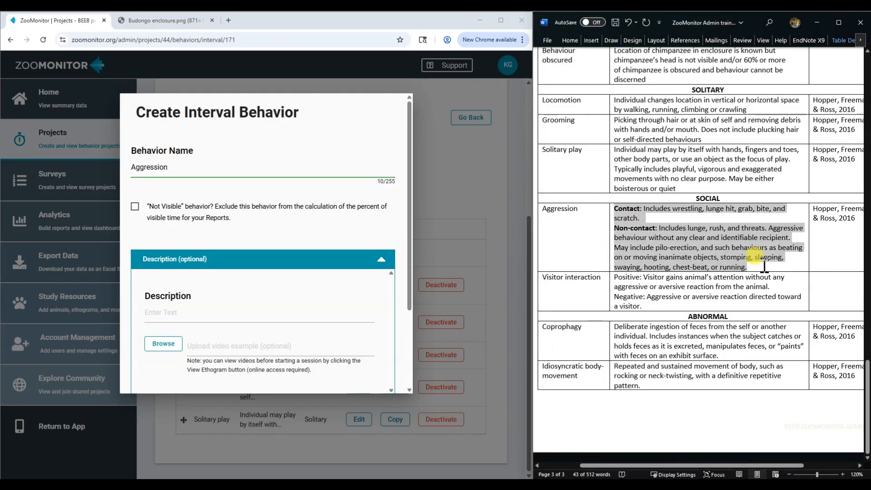
pyautogui.click(185, 312)
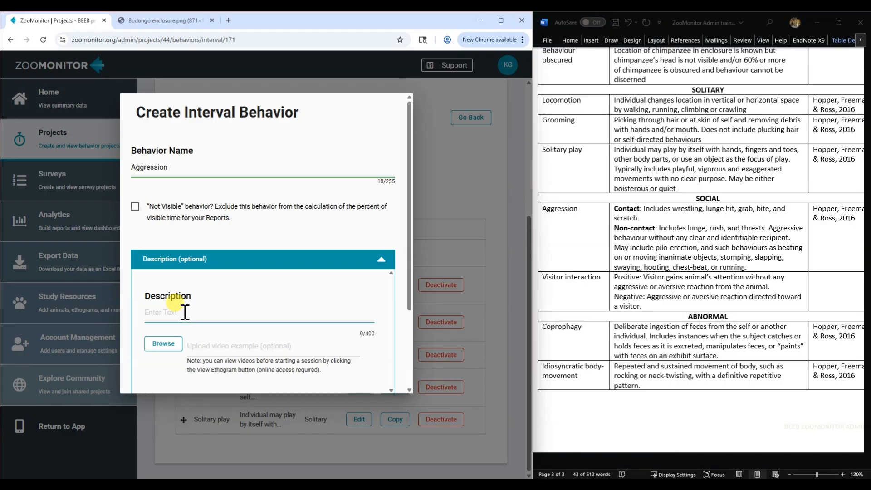
pyautogui.hotkey('ctrl', 'v')
# - Put the Contact and Non-contact definitions on separate lines and set sub-group Social
pyautogui.press('BackSpace')
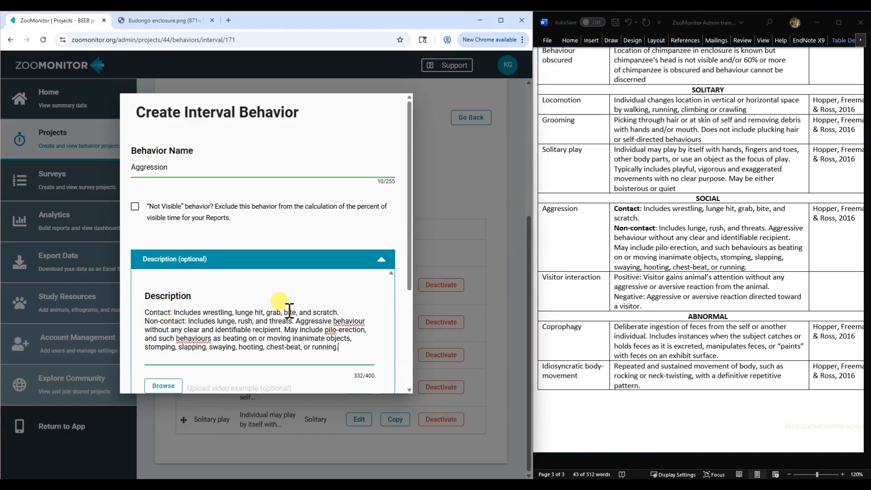
pyautogui.click(343, 312)
pyautogui.press('Return')
pyautogui.scroll(-2, 340, 311)
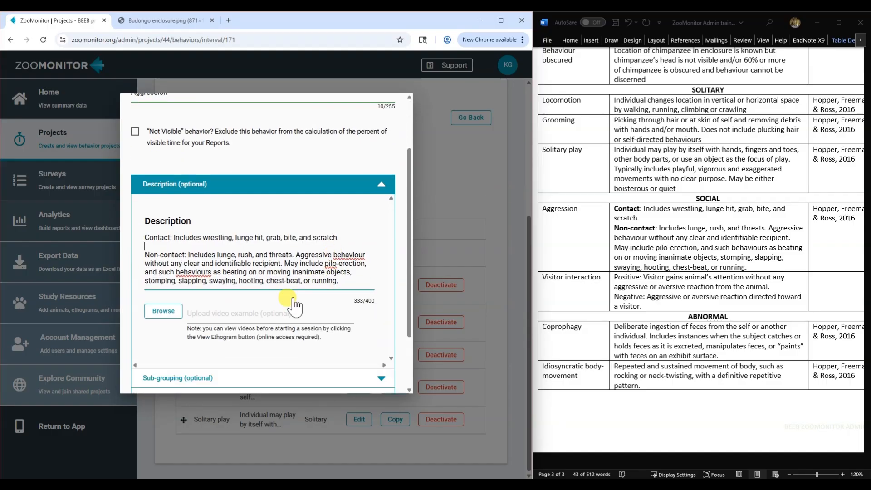
pyautogui.click(224, 363)
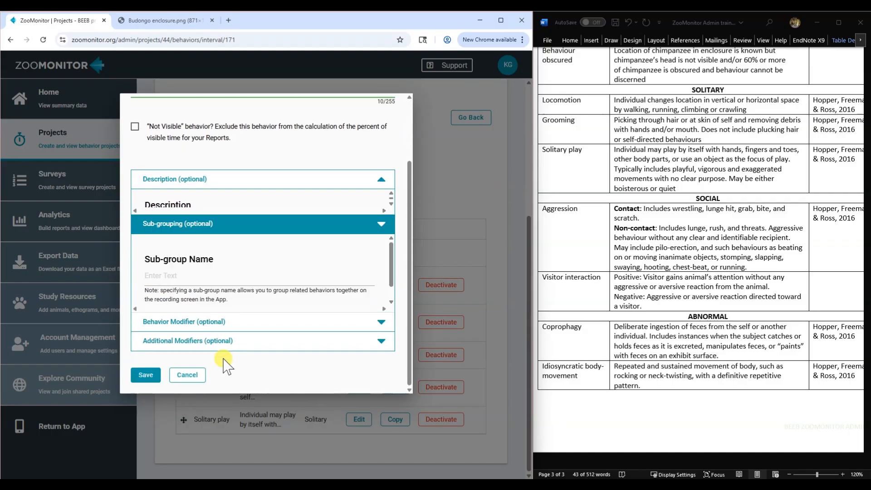
pyautogui.click(176, 257)
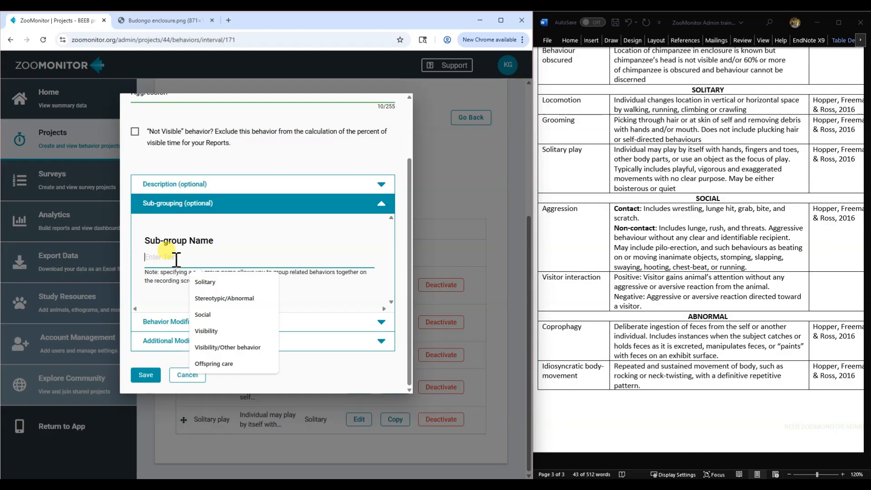
pyautogui.write('Social')
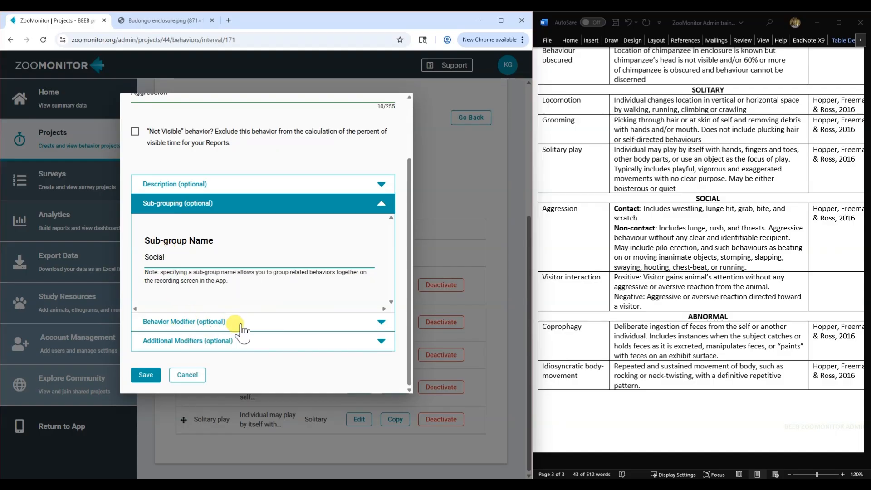
pyautogui.click(353, 326)
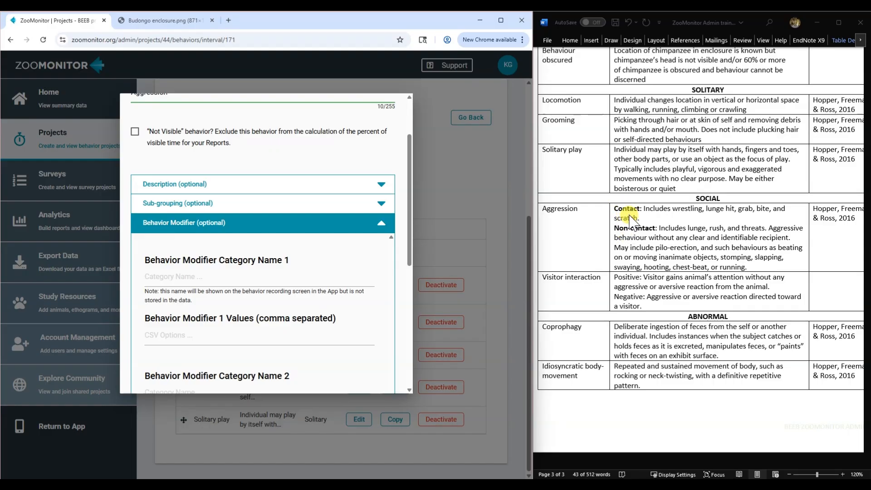
# - Enter modifier categories 'Type of aggression' (Contact, Non-contact) and 'Aggressor or recipient' (Aggressor, Recipient)
pyautogui.click(167, 280)
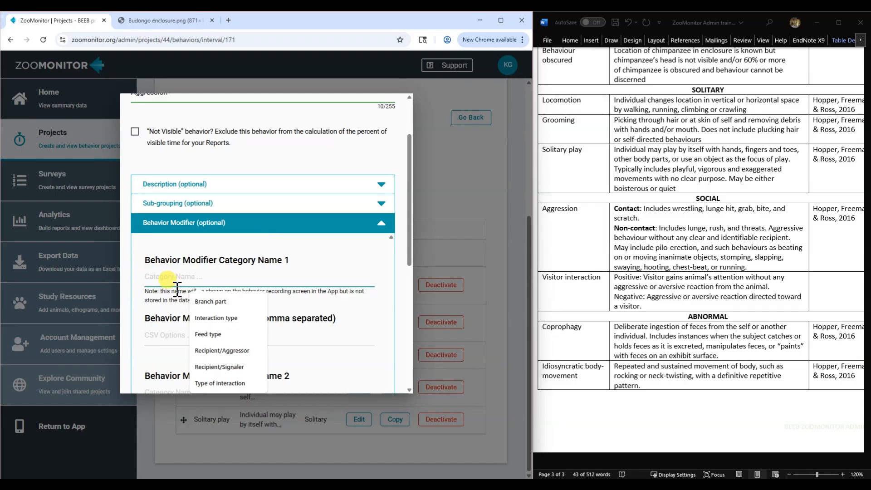
pyautogui.write('Type of aggression')
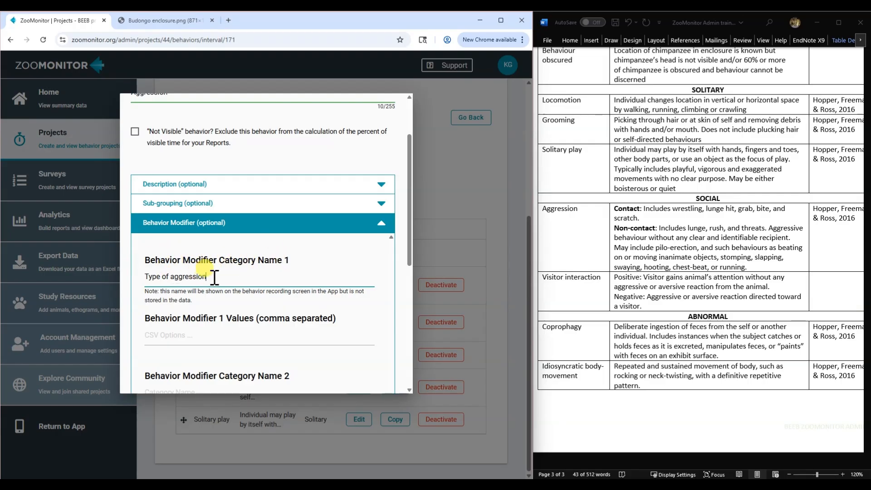
pyautogui.click(161, 338)
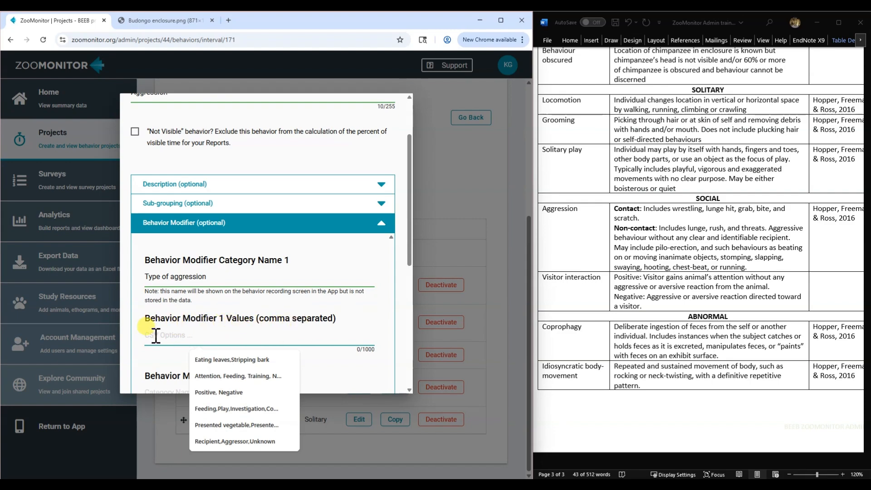
pyautogui.write('Contact,Non-contact')
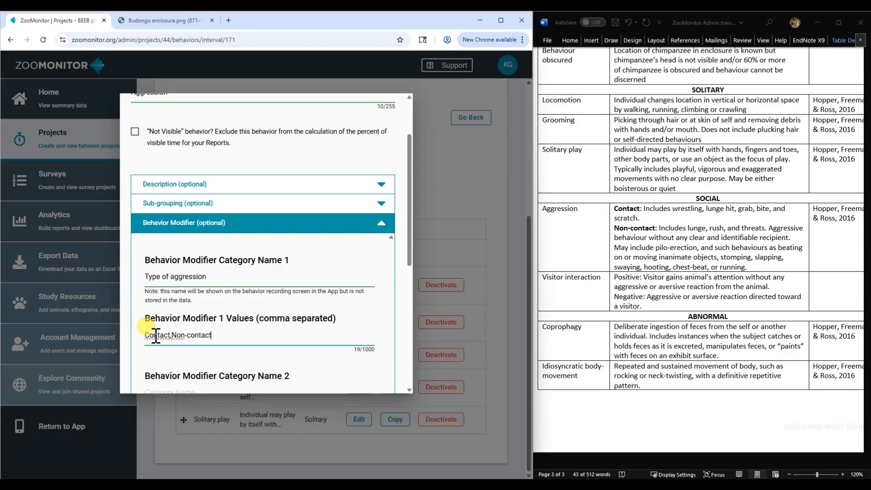
pyautogui.scroll(-4, 312, 249)
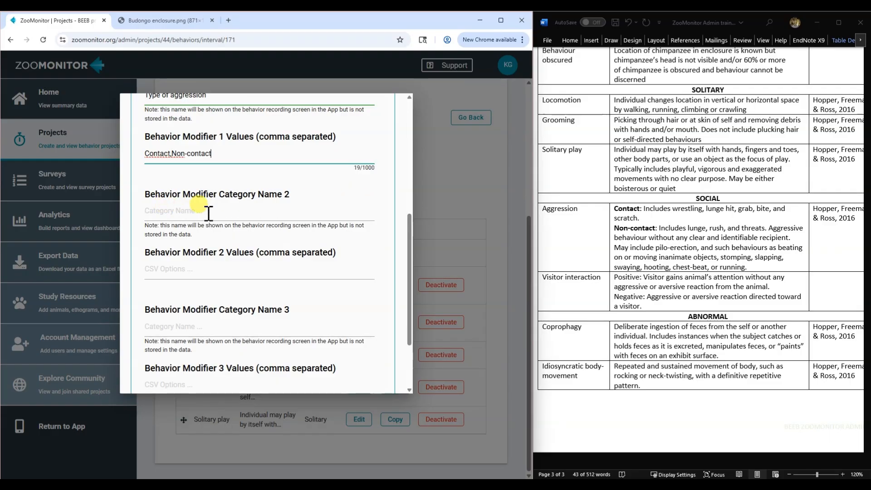
pyautogui.scroll(-2, 329, 320)
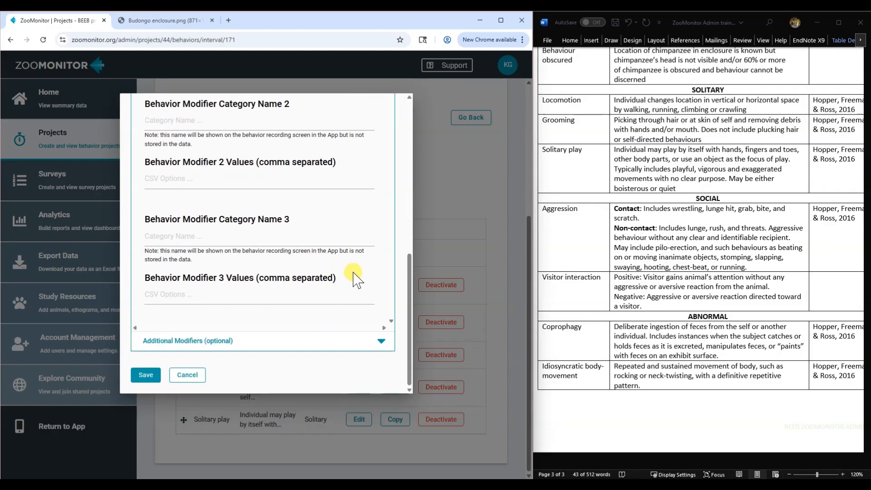
pyautogui.scroll(4, 356, 268)
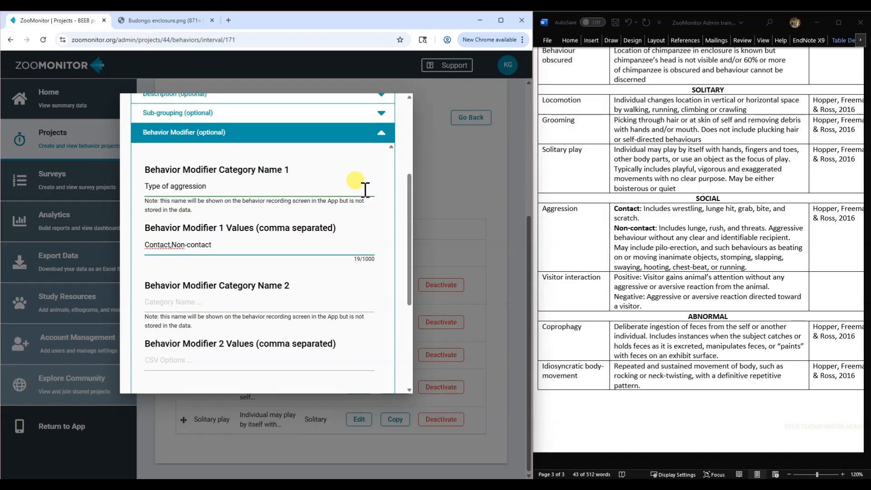
pyautogui.scroll(-2, 363, 190)
pyautogui.scroll(2, 384, 206)
pyautogui.scroll(-1, 237, 218)
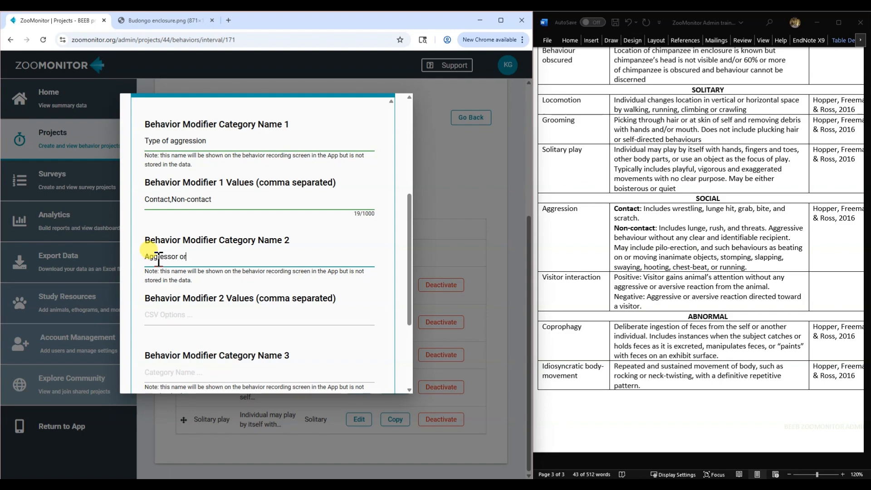
pyautogui.write('pient')
pyautogui.click(168, 315)
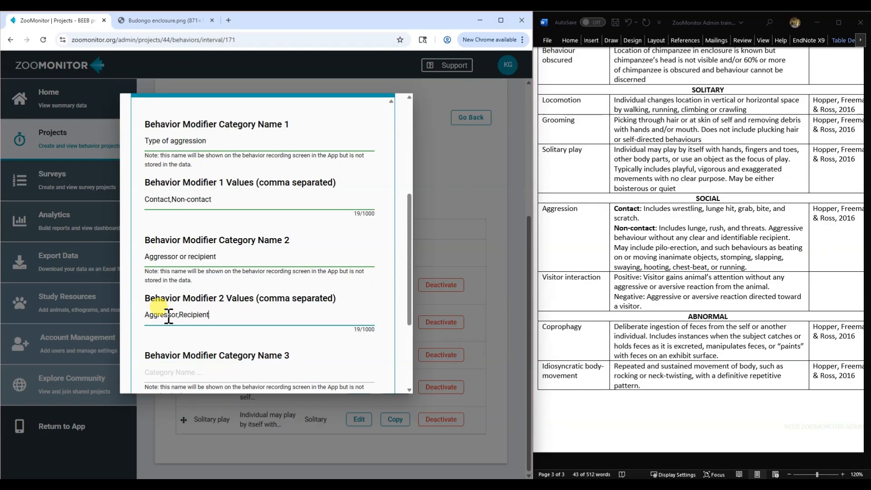
pyautogui.scroll(-2, 377, 233)
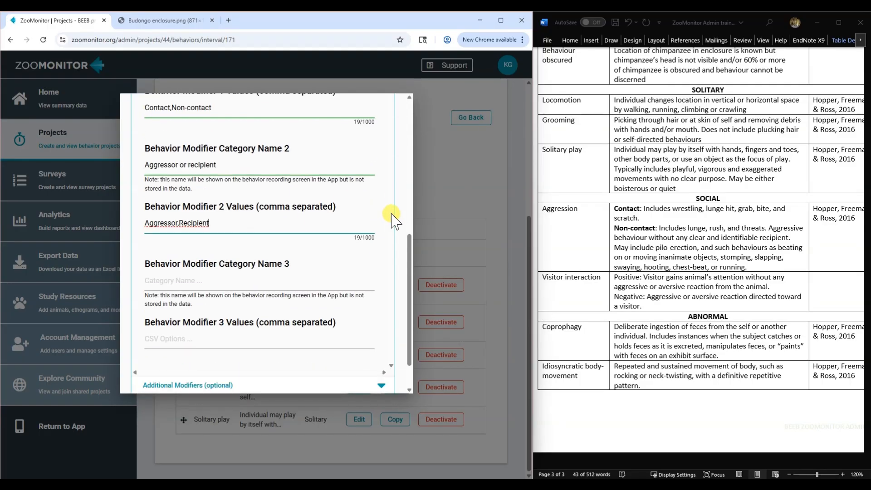
pyautogui.scroll(-1, 391, 221)
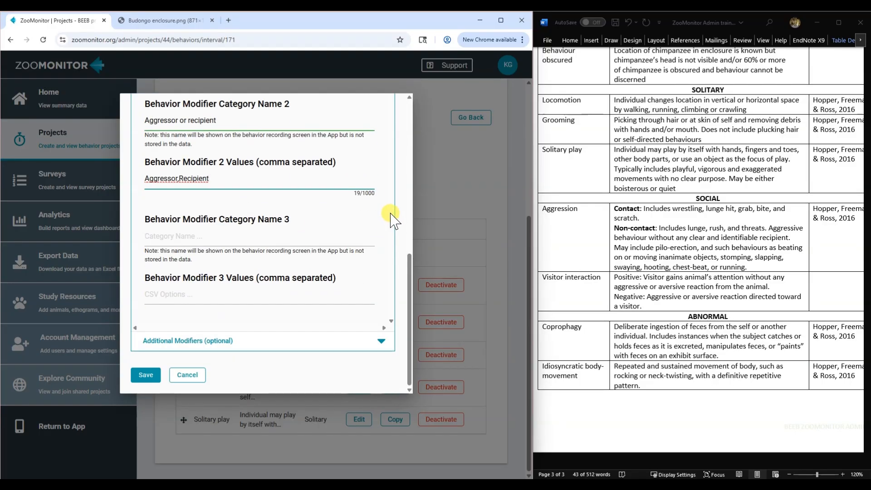
# - Add a 'Directed toward' social modifier category with Include Associated Animals set to Yes
pyautogui.click(182, 343)
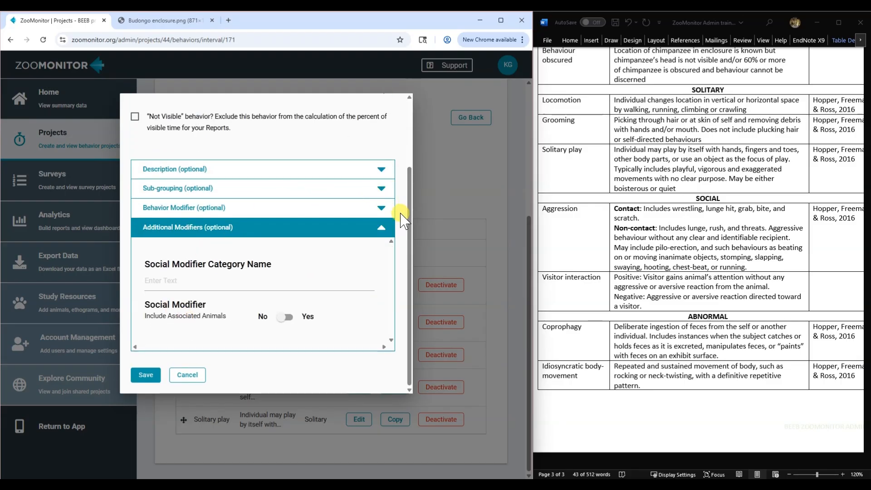
pyautogui.click(160, 280)
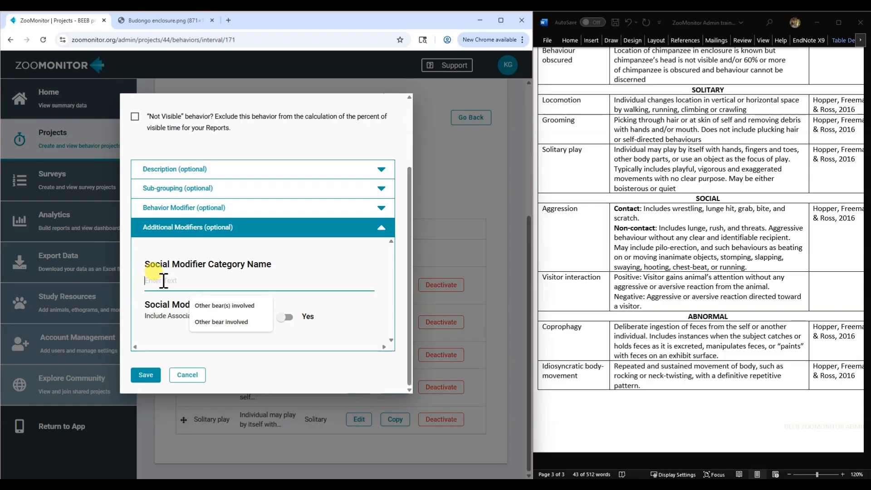
pyautogui.write('Di')
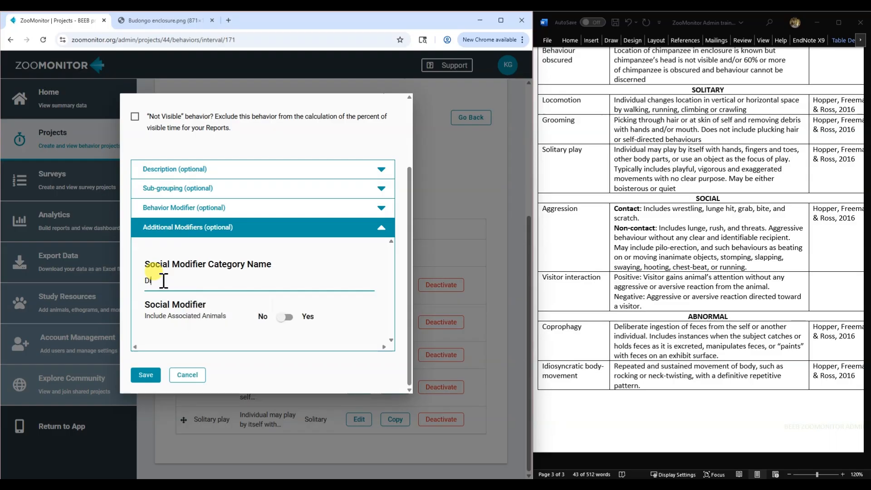
pyautogui.write('rected toward')
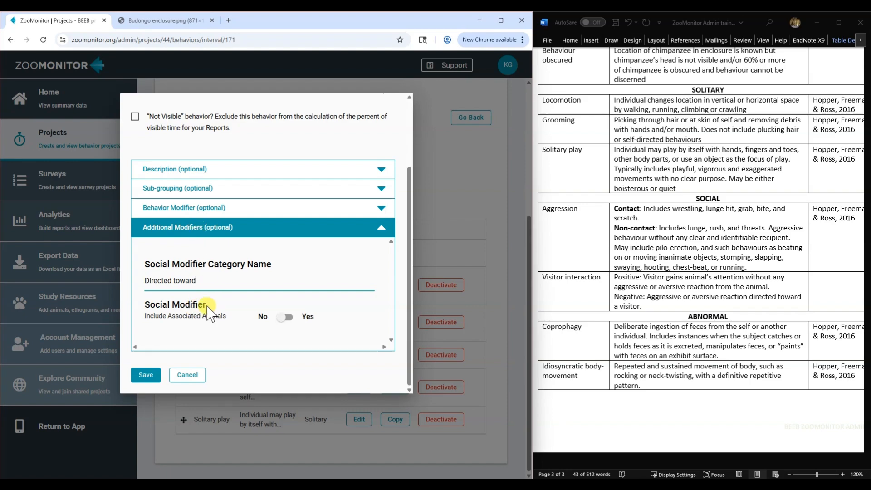
pyautogui.click(282, 318)
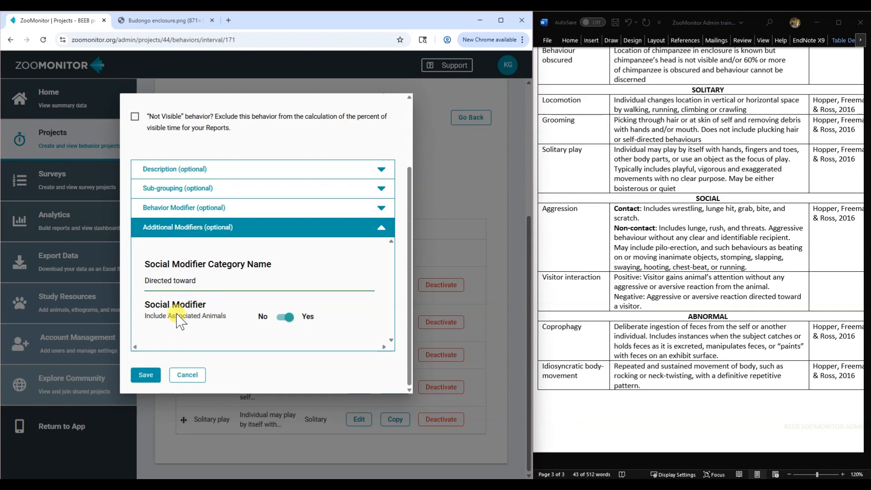
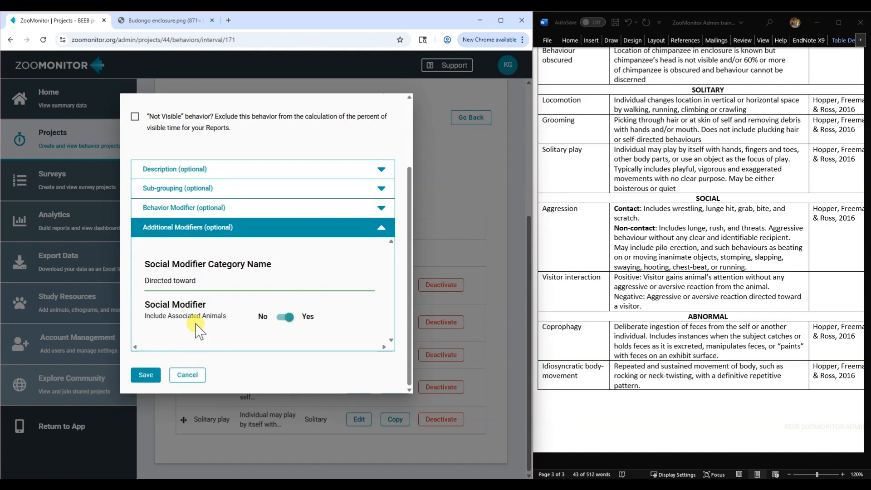
# - Save the Aggression interval behaviour with its Directed toward modifier
pyautogui.scroll(2, 261, 308)
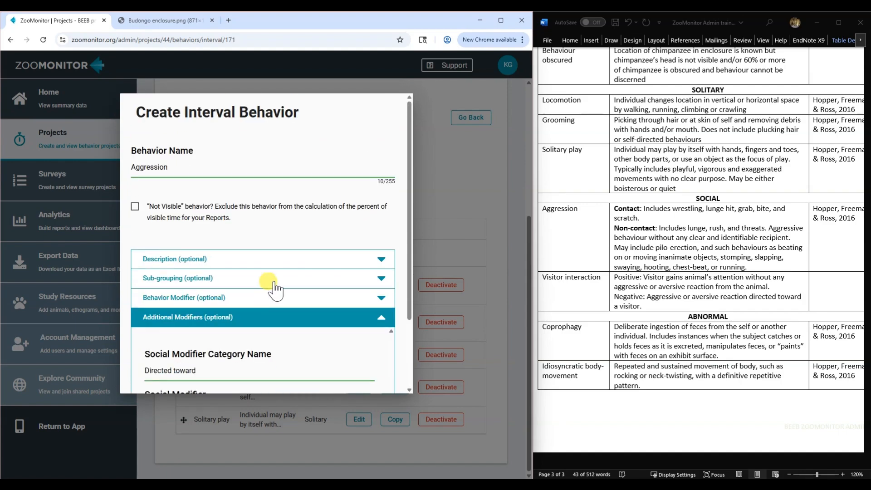
pyautogui.scroll(-2, 272, 288)
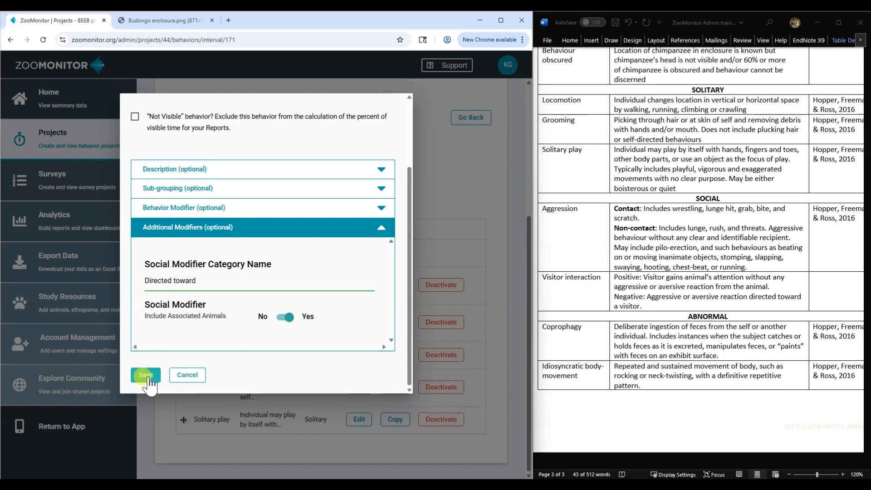
pyautogui.click(145, 375)
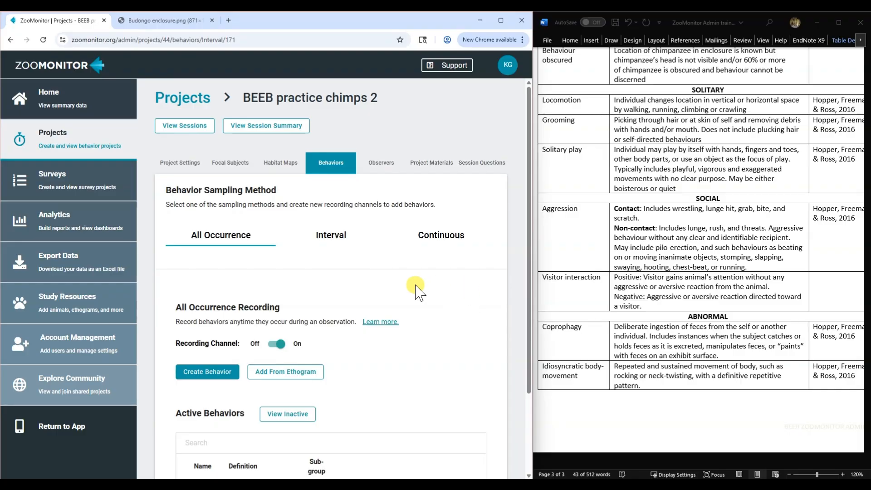
# - Confirm Aggression is listed under Social in the Individual interval channel, then start a new behaviour
pyautogui.scroll(-2, 417, 319)
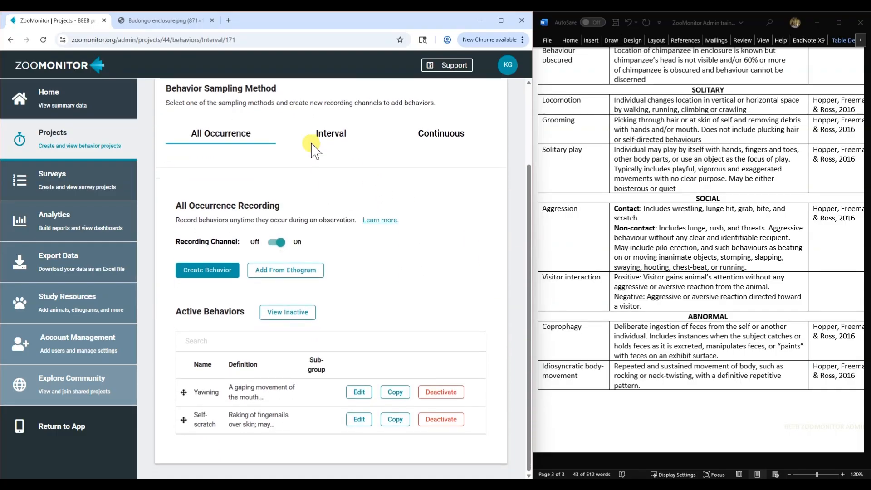
pyautogui.click(329, 136)
pyautogui.scroll(-2, 378, 228)
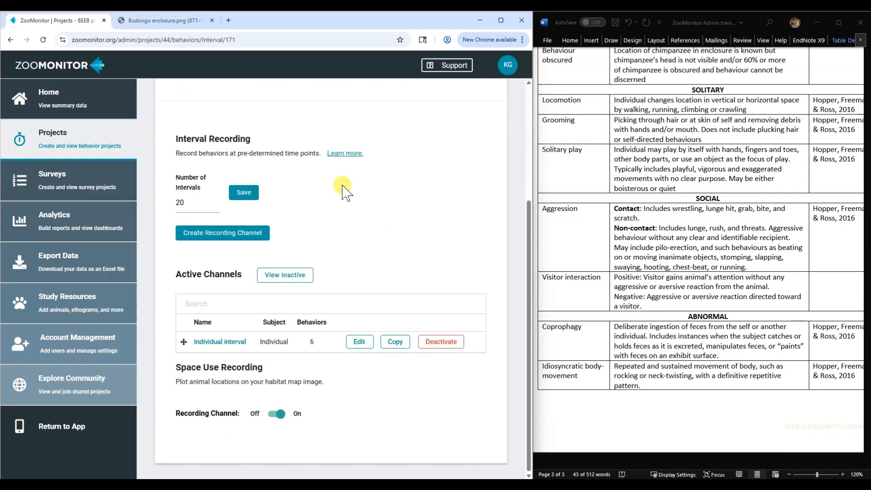
pyautogui.click(213, 342)
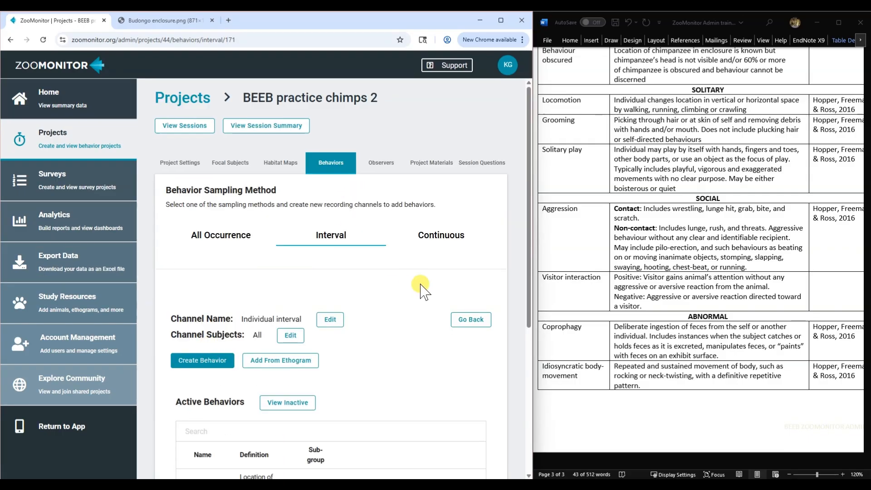
pyautogui.scroll(-1, 336, 273)
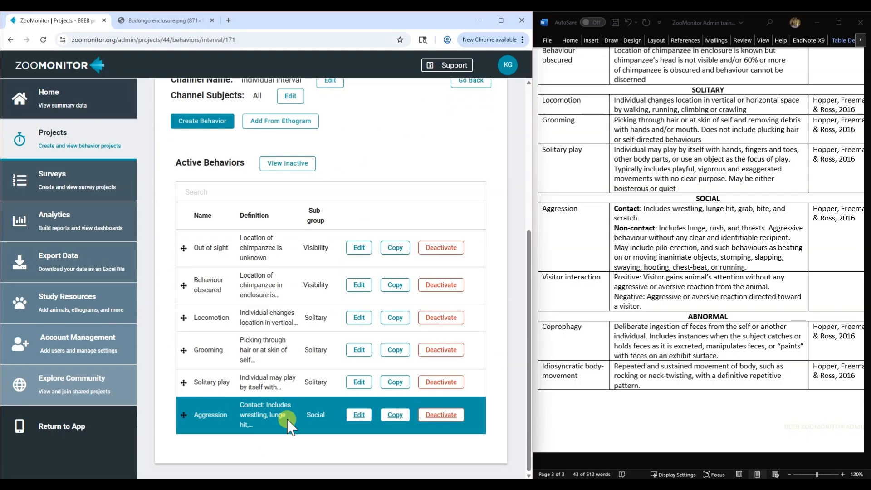
pyautogui.click(221, 134)
# - Name the behaviour 'Visitor interaction' and paste its ethogram definition as the description
pyautogui.click(166, 168)
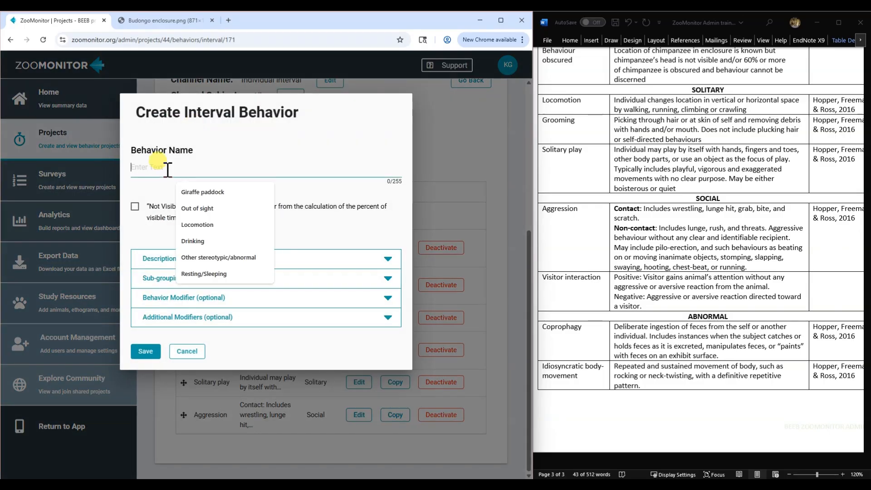
pyautogui.write('Vi')
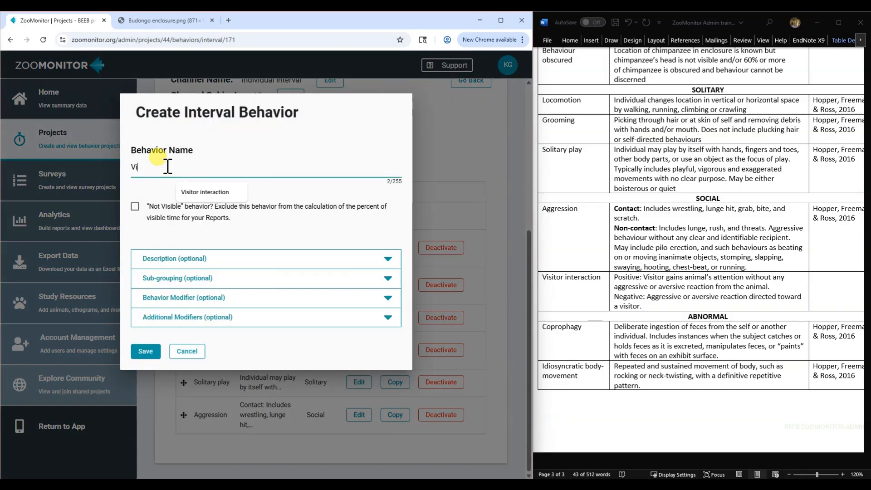
pyautogui.write('si')
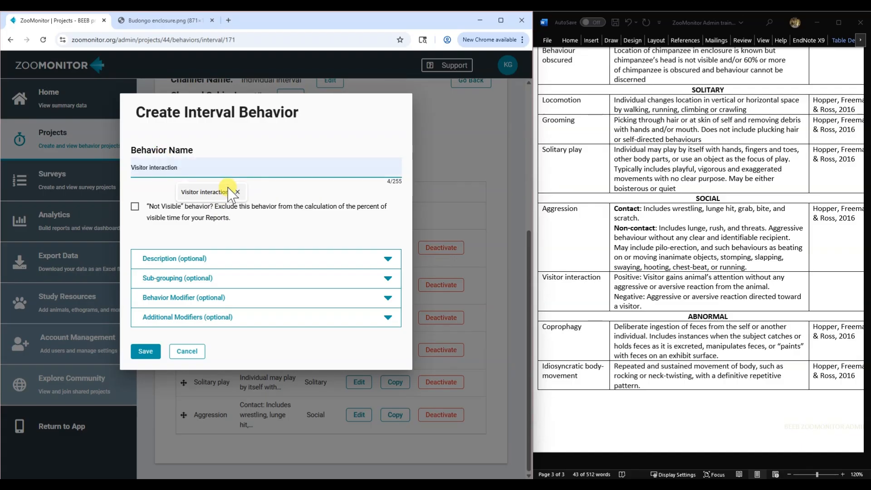
pyautogui.click(213, 192)
pyautogui.click(205, 262)
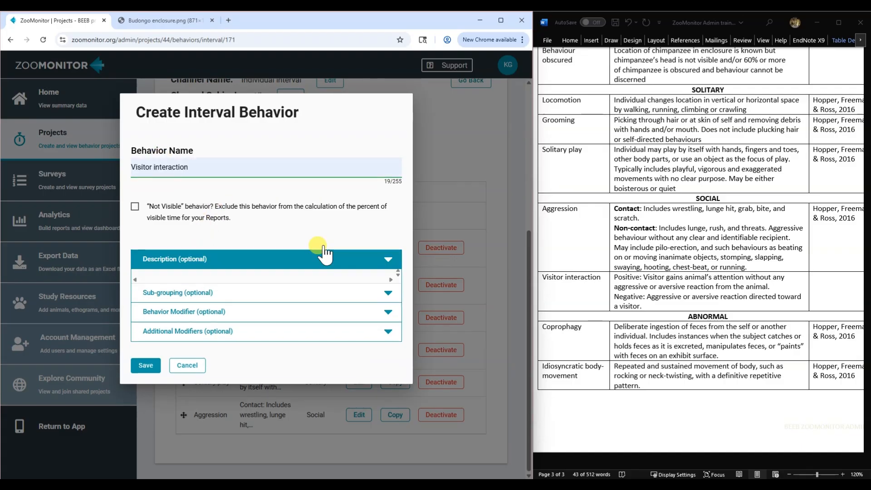
pyautogui.click(607, 272)
pyautogui.click(610, 284)
pyautogui.hotkey('ctrl', 'c')
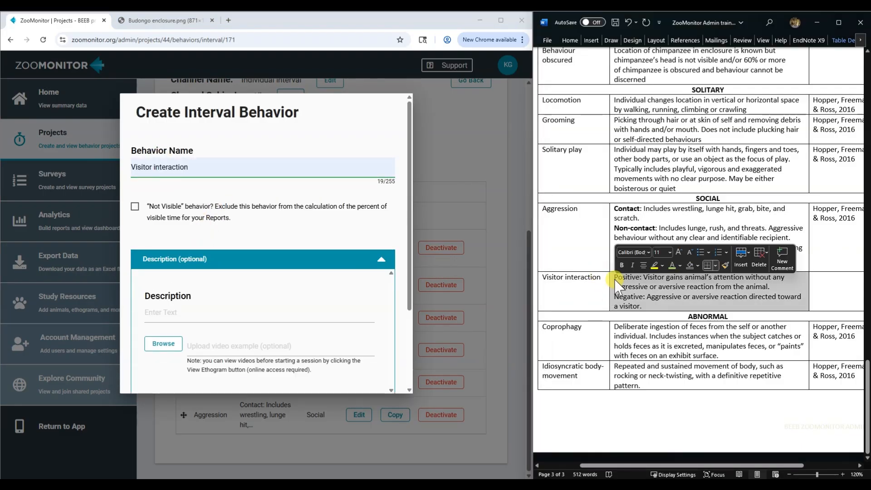
pyautogui.click(189, 312)
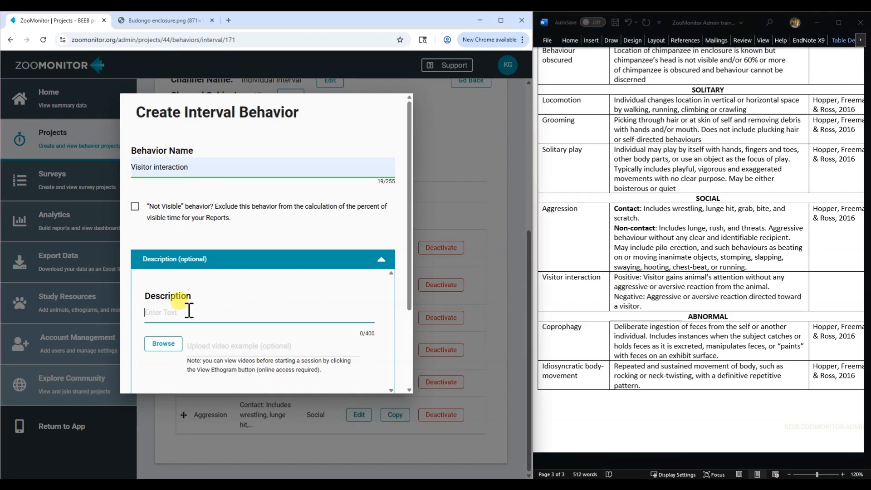
pyautogui.hotkey('ctrl', 'v')
pyautogui.scroll(-1, 213, 308)
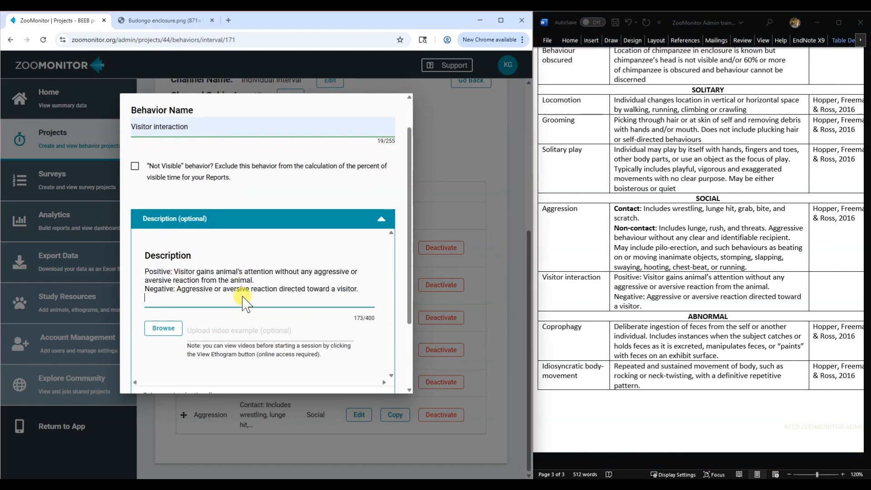
pyautogui.press('BackSpace')
pyautogui.scroll(-2, 254, 292)
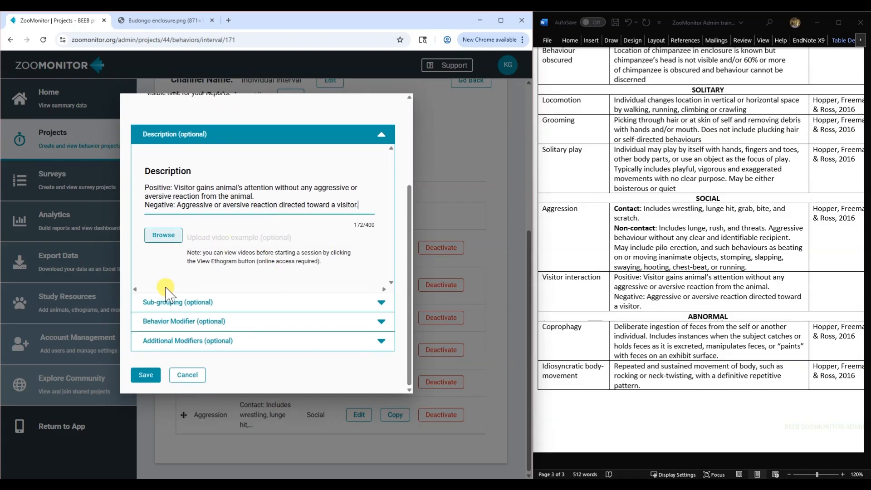
# - Set sub-group Social and add modifier 'Type of interaction' with values Positive, Negative
pyautogui.click(157, 293)
pyautogui.click(180, 256)
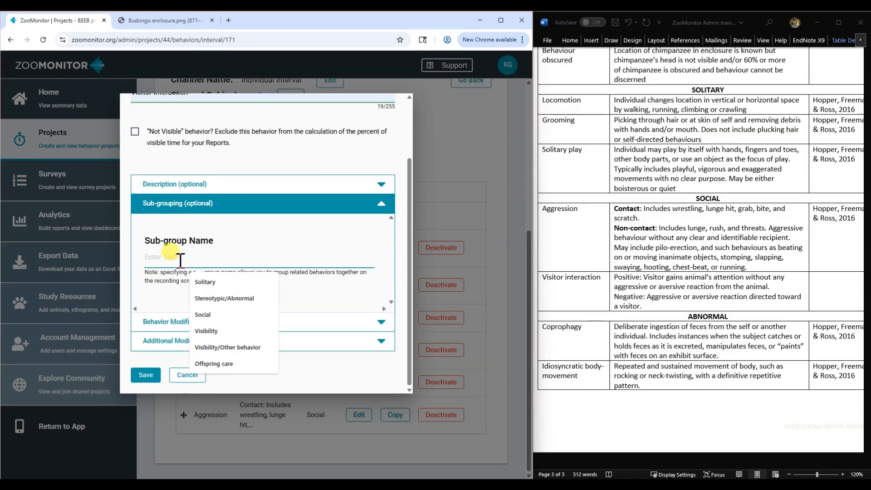
pyautogui.write('Social')
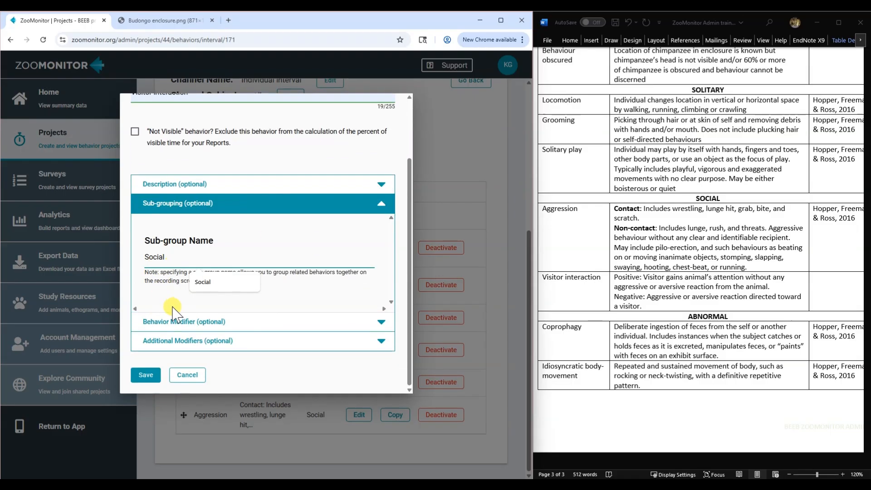
pyautogui.click(179, 320)
pyautogui.click(168, 278)
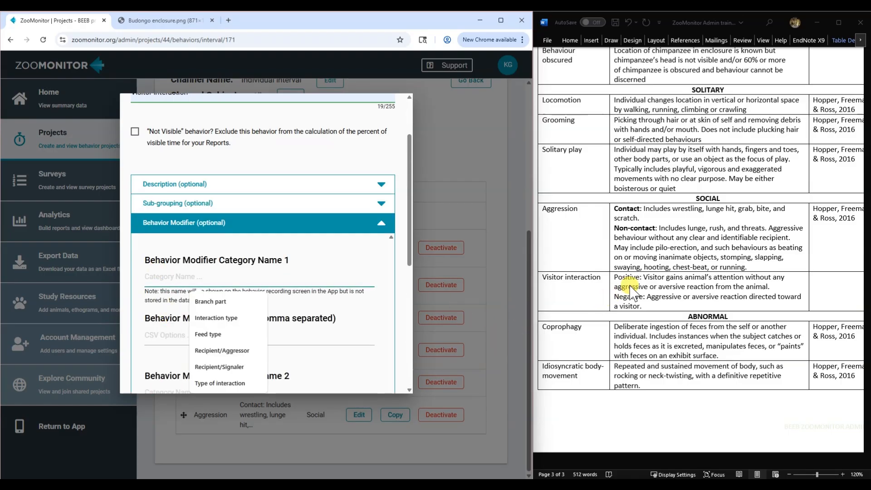
pyautogui.write('T')
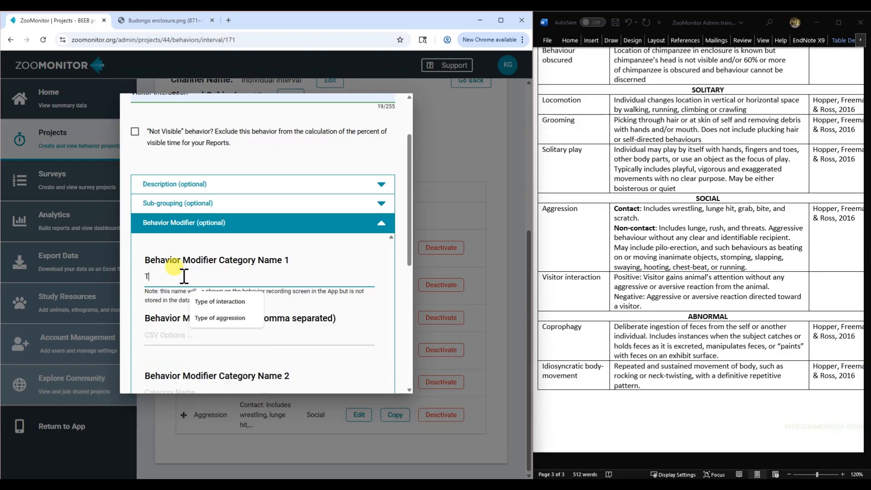
pyautogui.write('ype of interaction')
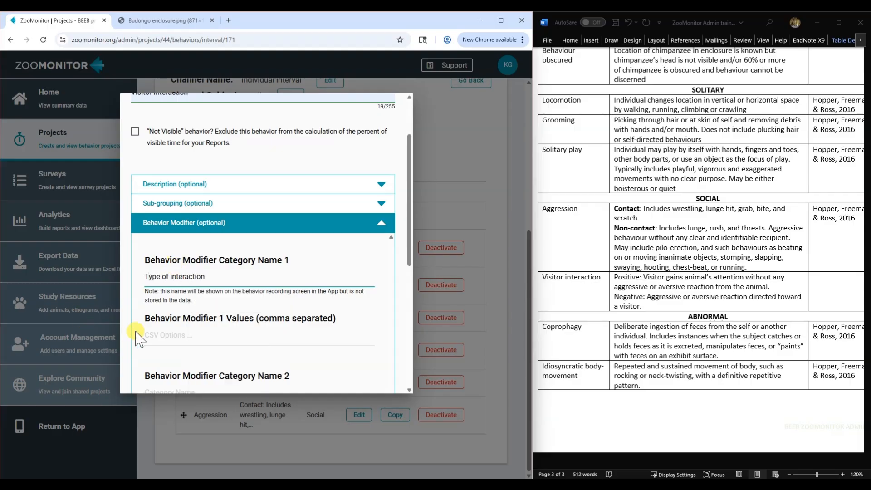
pyautogui.click(166, 338)
pyautogui.write('P')
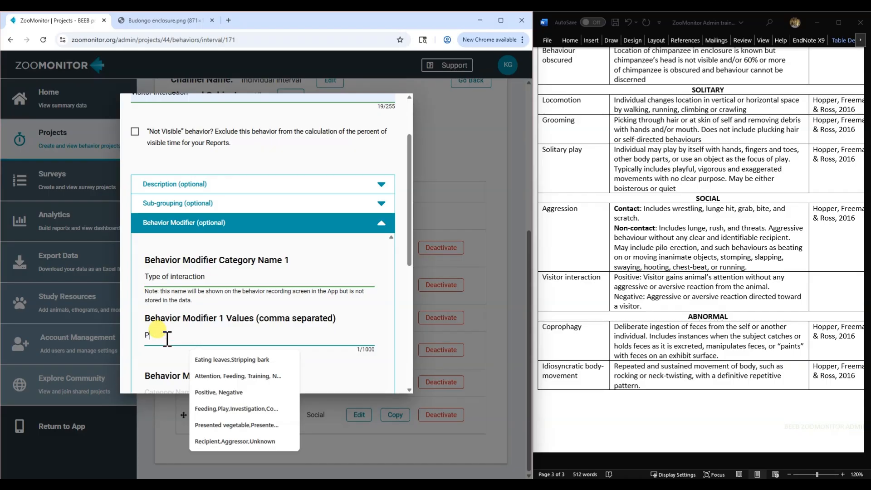
pyautogui.write('os')
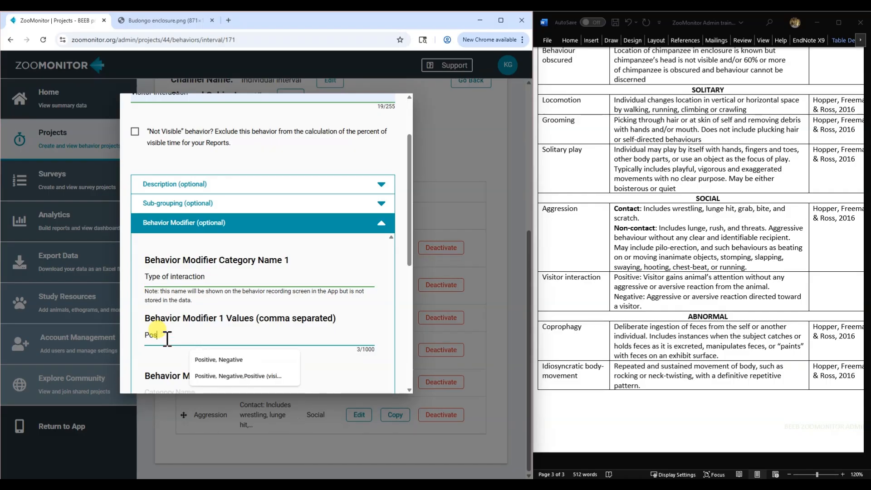
pyautogui.write('itive,Negative')
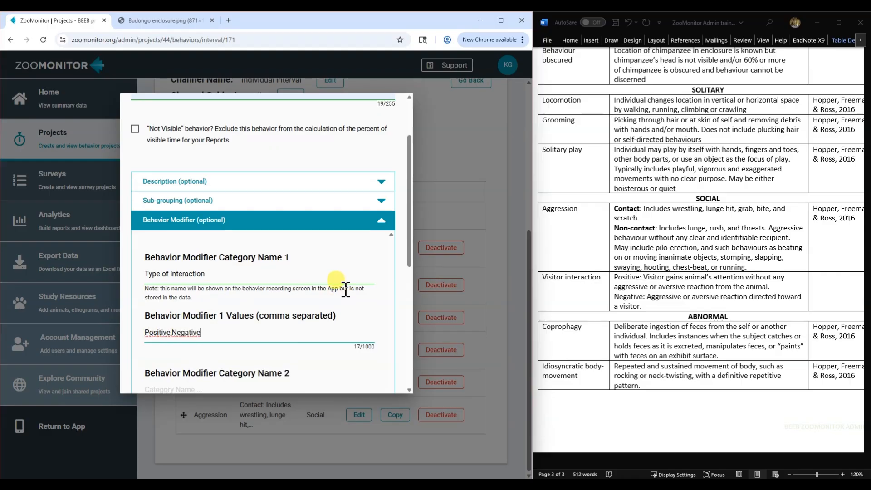
pyautogui.scroll(-3, 345, 254)
pyautogui.scroll(-5, 351, 223)
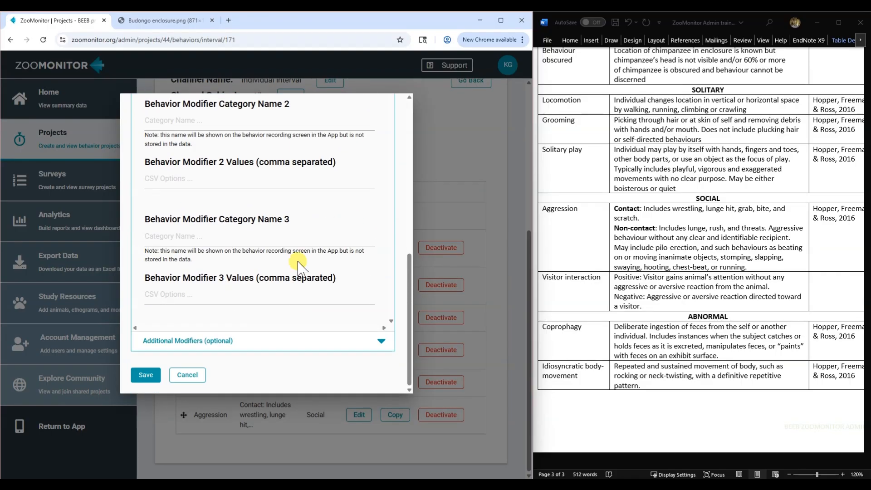
pyautogui.click(199, 340)
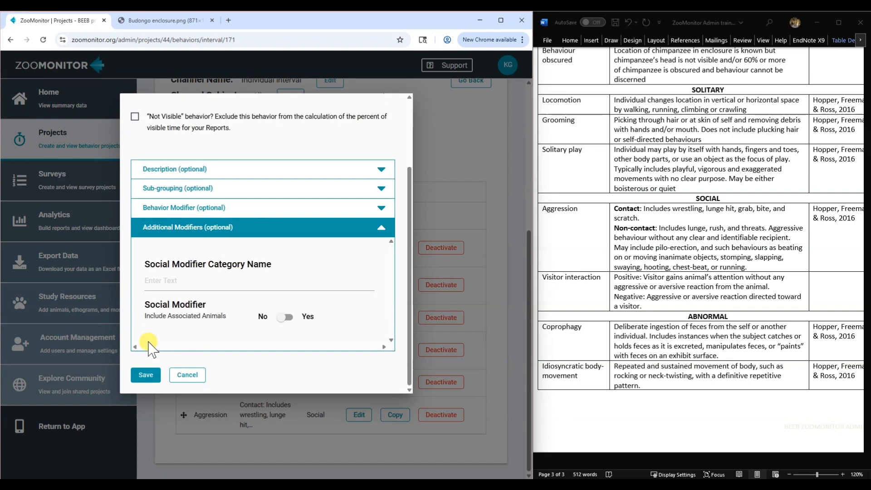
pyautogui.click(353, 232)
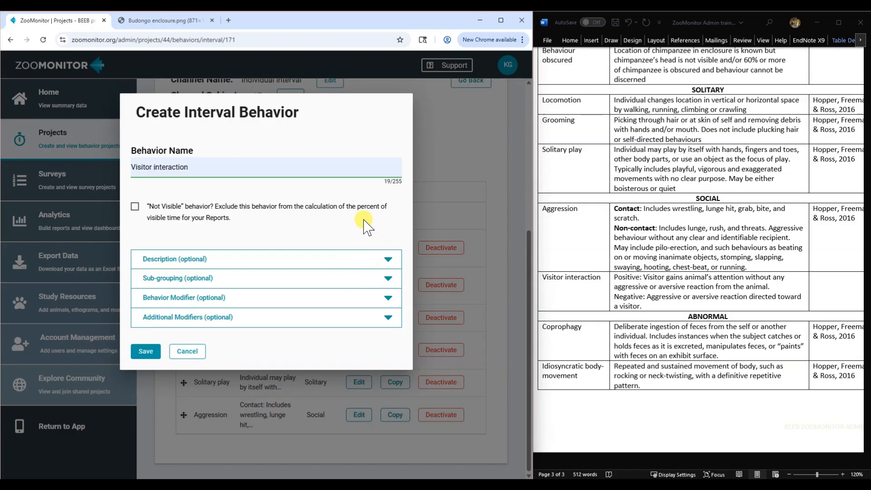
# - Save Visitor interaction and reopen the Individual interval channel, now with 7 behaviours
pyautogui.click(145, 351)
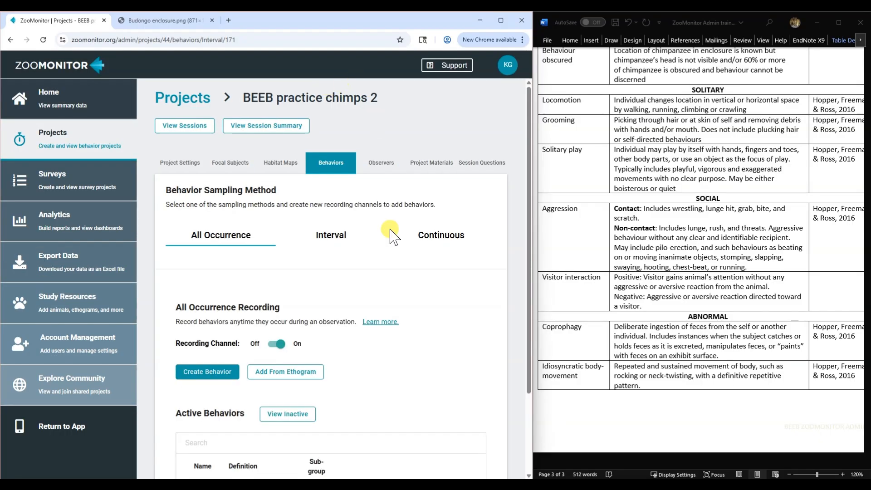
pyautogui.scroll(-3, 331, 140)
pyautogui.click(331, 132)
pyautogui.scroll(-1, 292, 292)
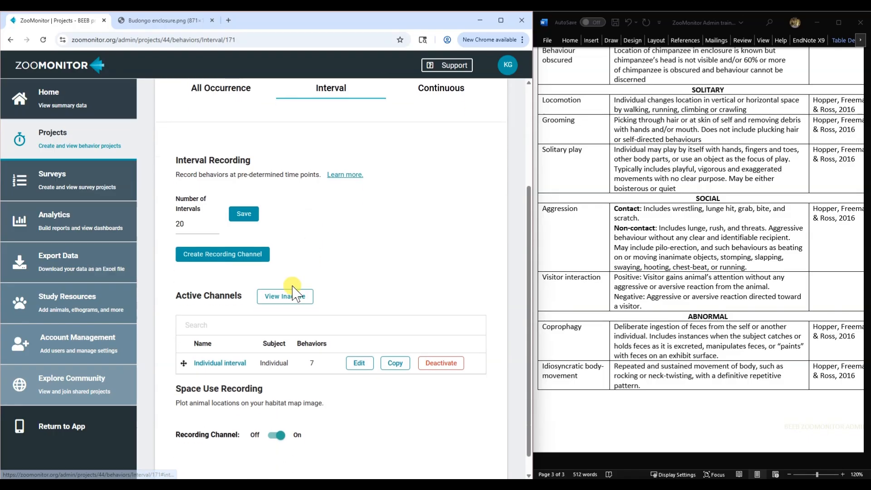
pyautogui.click(219, 362)
pyautogui.scroll(-4, 420, 316)
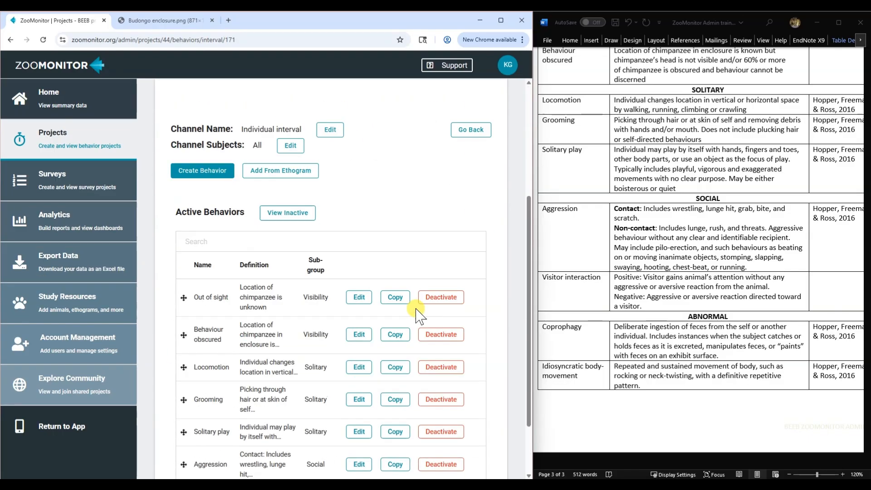
pyautogui.scroll(-2, 420, 316)
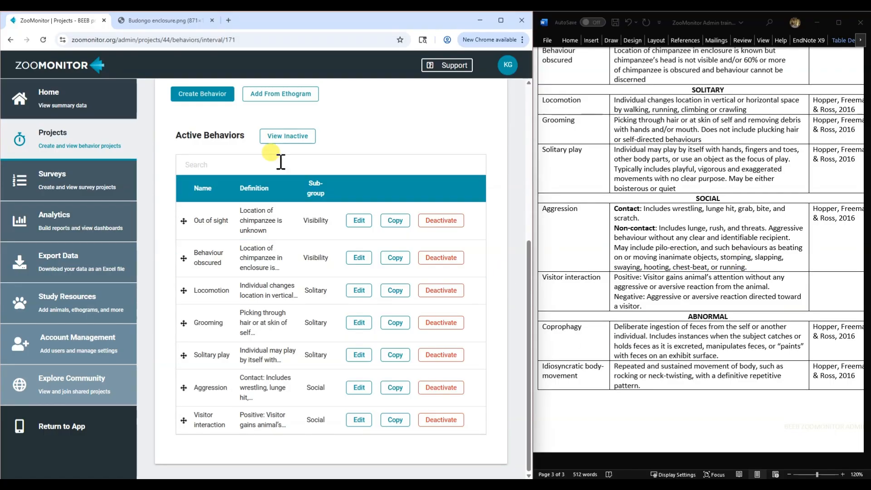
# - Create a 'Coprophagy' behaviour with its Word ethogram definition pasted as the description
pyautogui.click(204, 94)
pyautogui.click(177, 167)
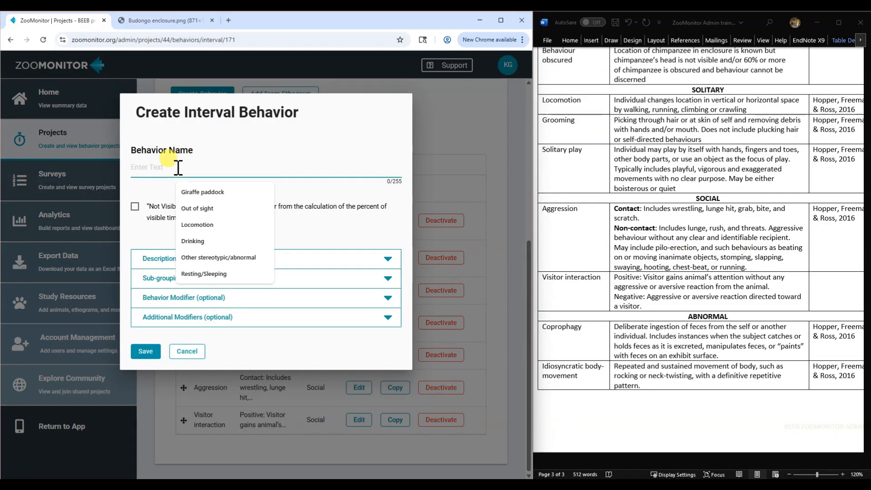
pyautogui.write('Coprophagy')
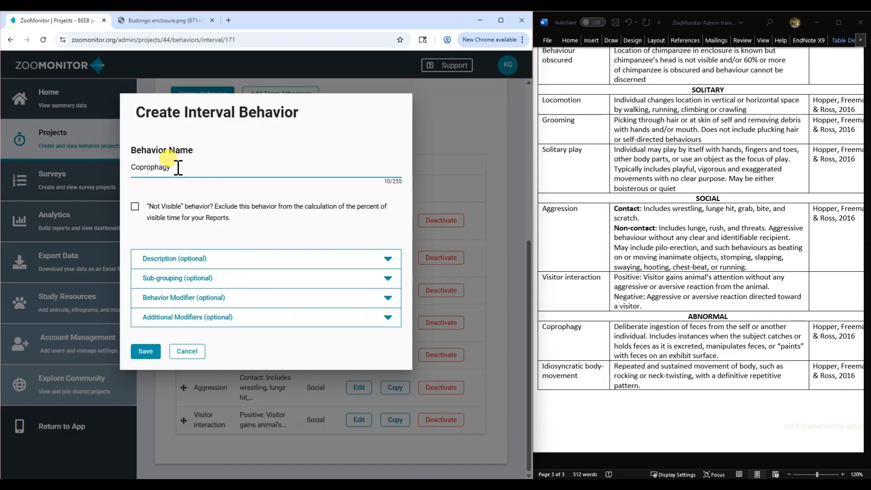
pyautogui.click(153, 258)
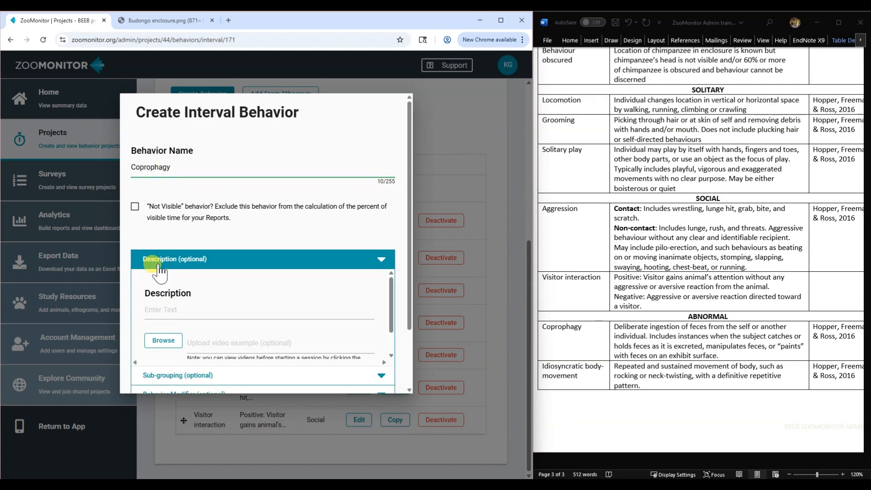
pyautogui.click(613, 303)
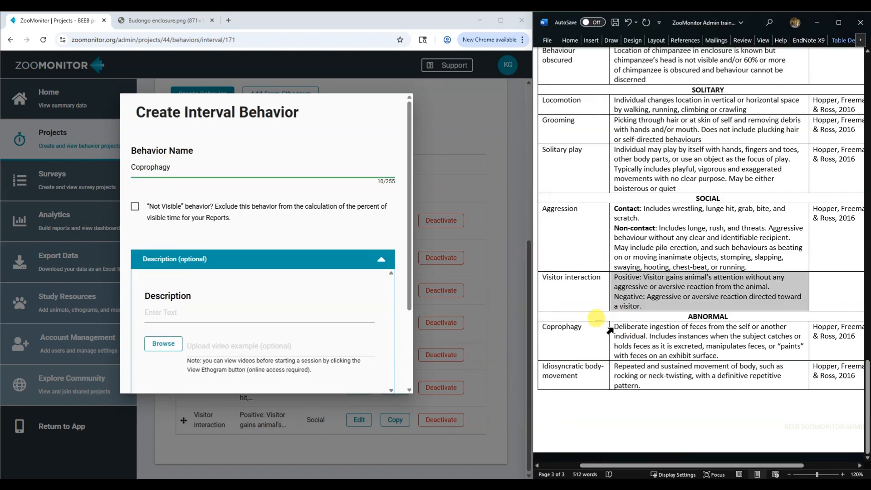
pyautogui.moveTo(615, 328); pyautogui.dragTo(721, 357)
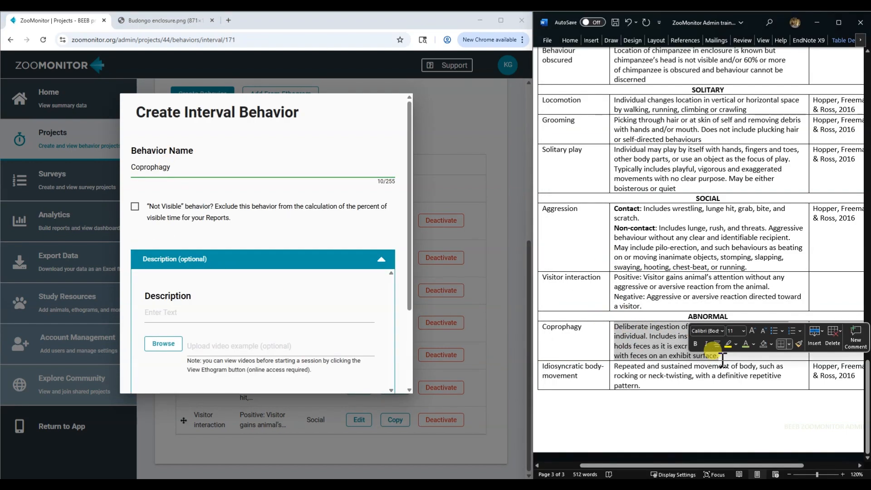
pyautogui.hotkey('ctrl', 'c')
pyautogui.click(172, 313)
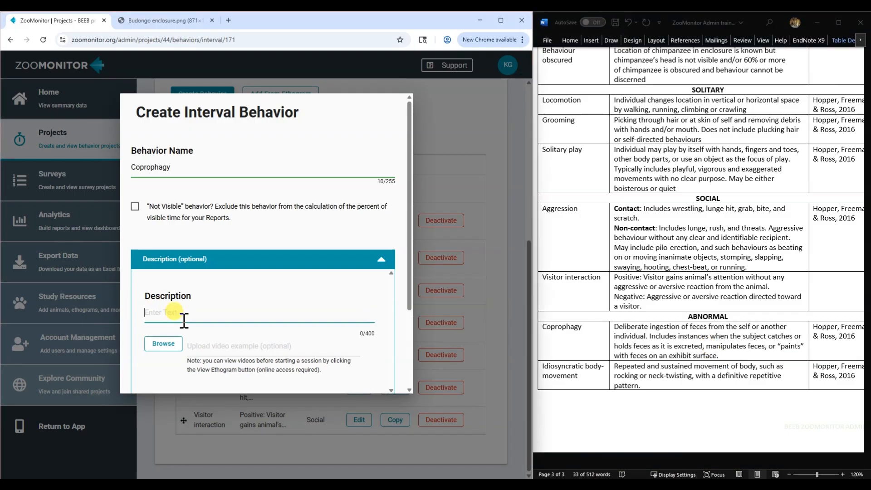
pyautogui.hotkey('ctrl', 'v')
# - Set Coprophagy's sub-group to Abnormal and save it
pyautogui.scroll(-5, 177, 313)
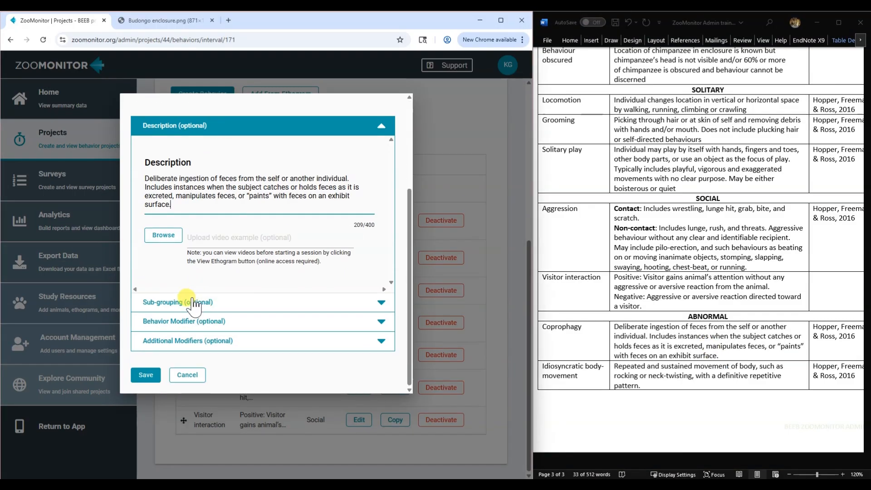
pyautogui.click(190, 303)
pyautogui.click(182, 255)
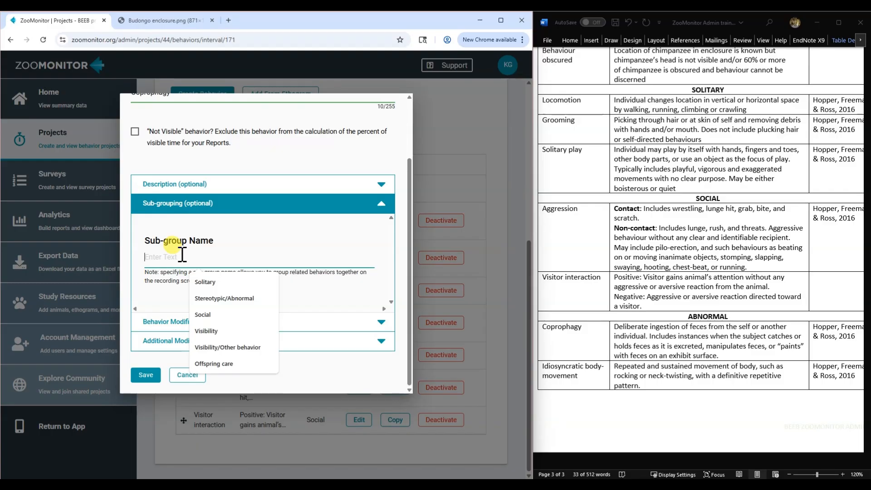
pyautogui.write('Abnormal')
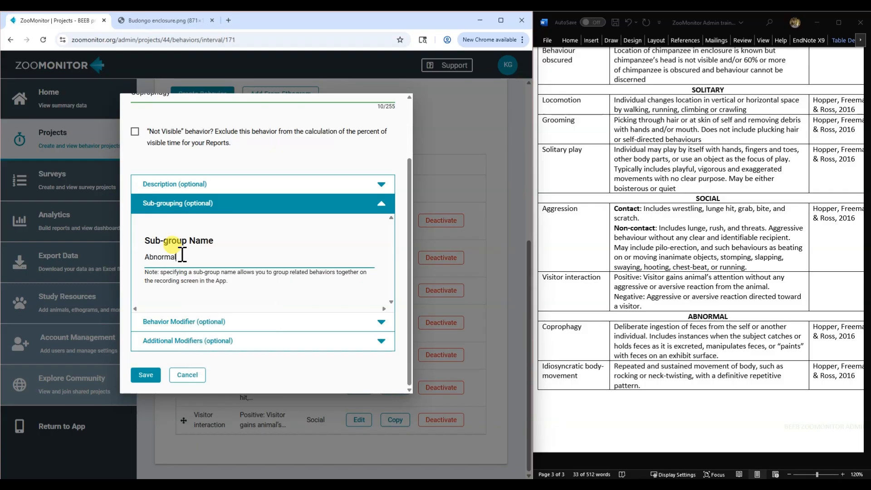
pyautogui.click(146, 376)
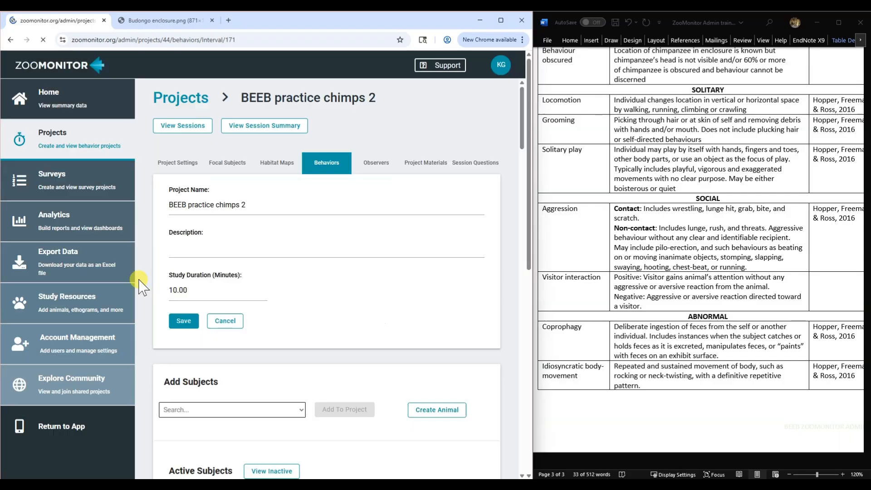
# - Review the Individual interval channel's 8 behaviours, then go back to the project page
pyautogui.scroll(-2, 334, 286)
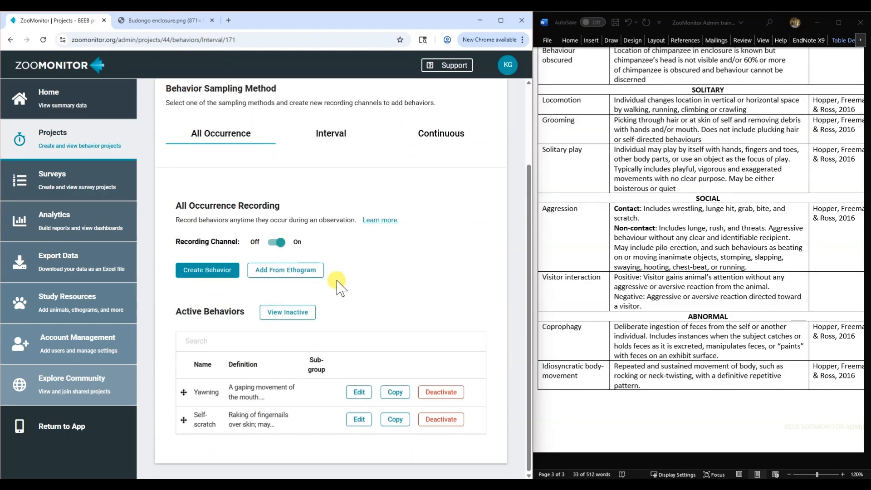
pyautogui.click(336, 137)
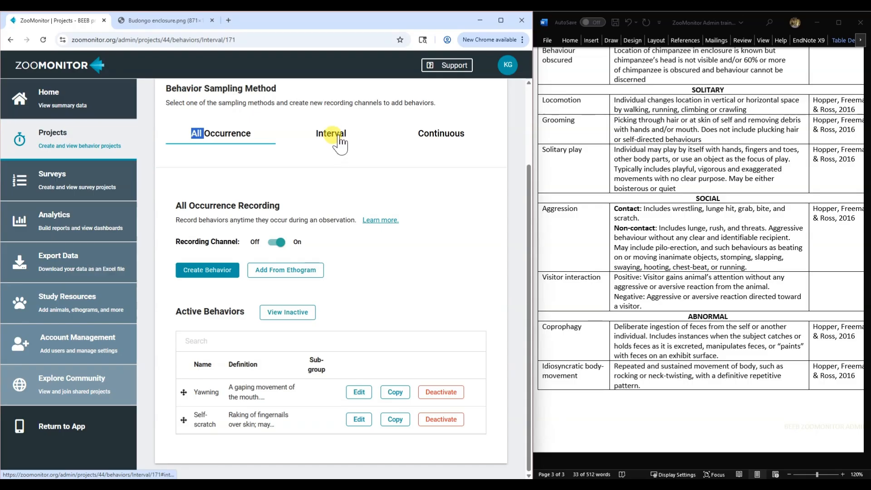
pyautogui.scroll(-2, 273, 290)
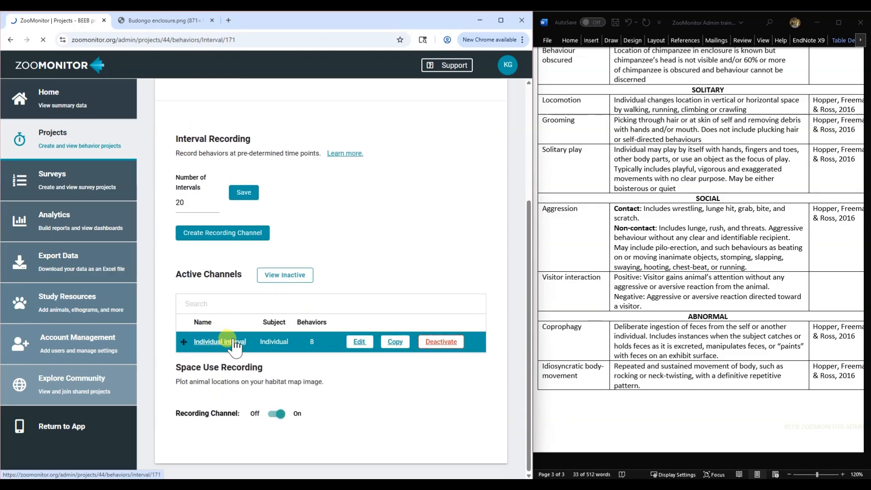
pyautogui.click(230, 340)
pyautogui.scroll(-7, 230, 313)
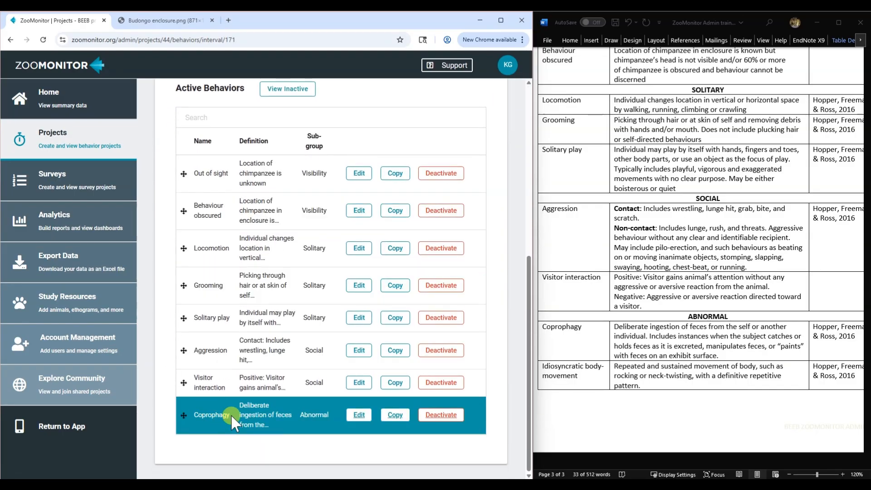
pyautogui.scroll(2, 252, 111)
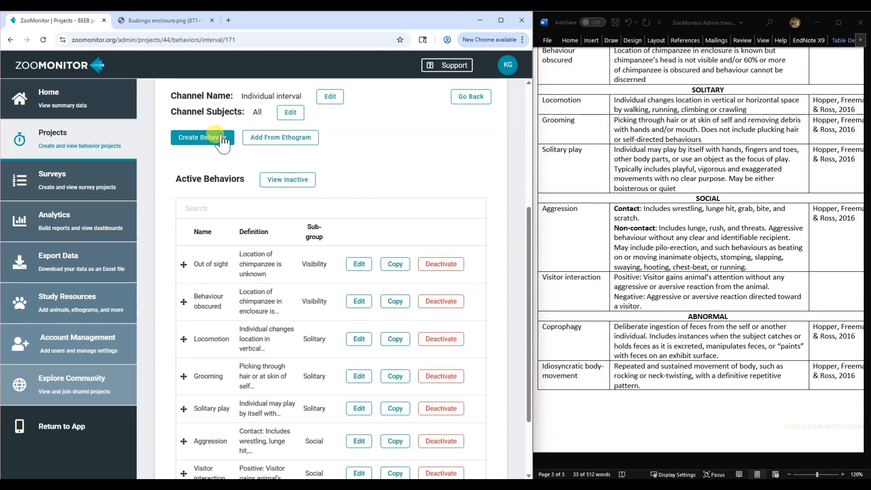
pyautogui.scroll(-2, 399, 177)
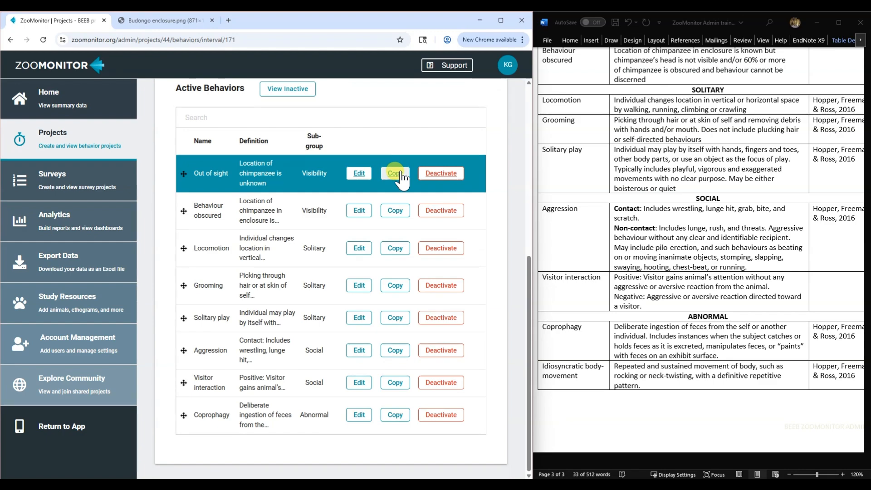
pyautogui.scroll(10, 776, 317)
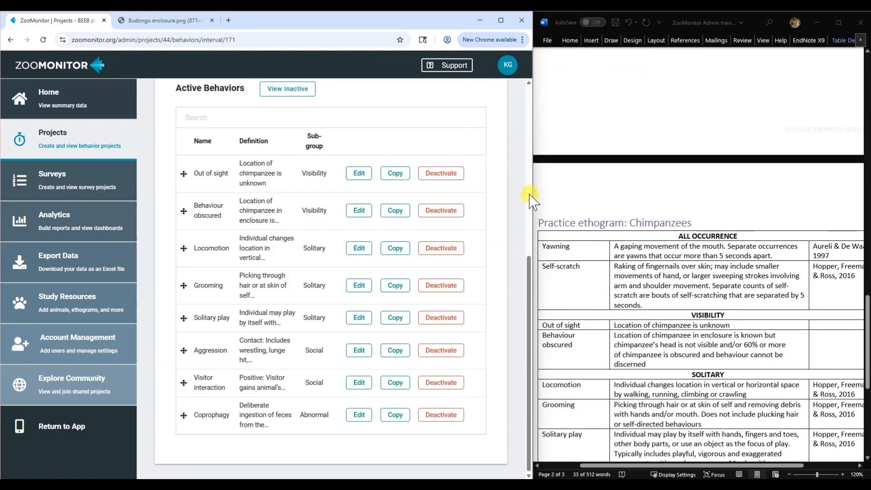
pyautogui.scroll(5, 713, 247)
pyautogui.scroll(6, 713, 247)
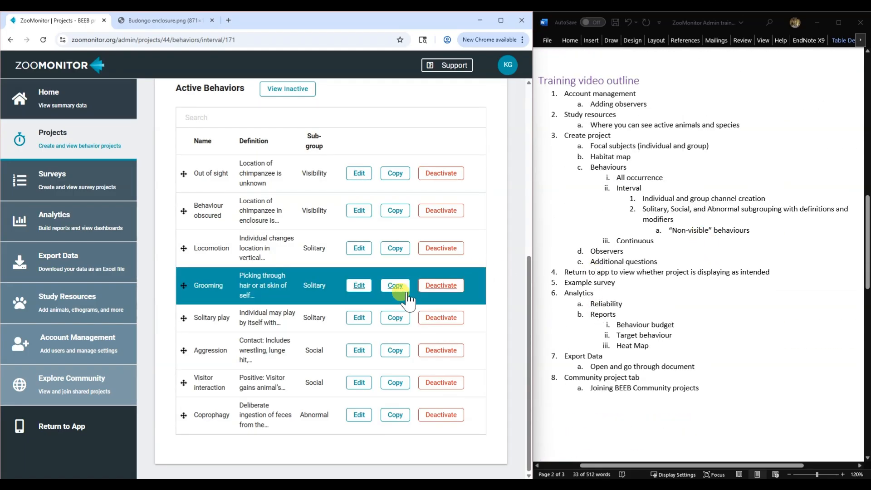
pyautogui.scroll(3, 499, 195)
pyautogui.scroll(4, 379, 229)
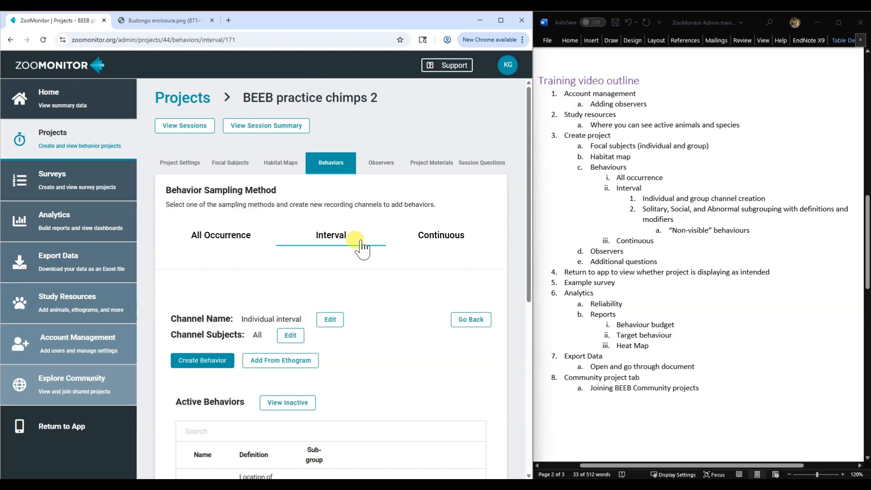
pyautogui.scroll(-4, 395, 272)
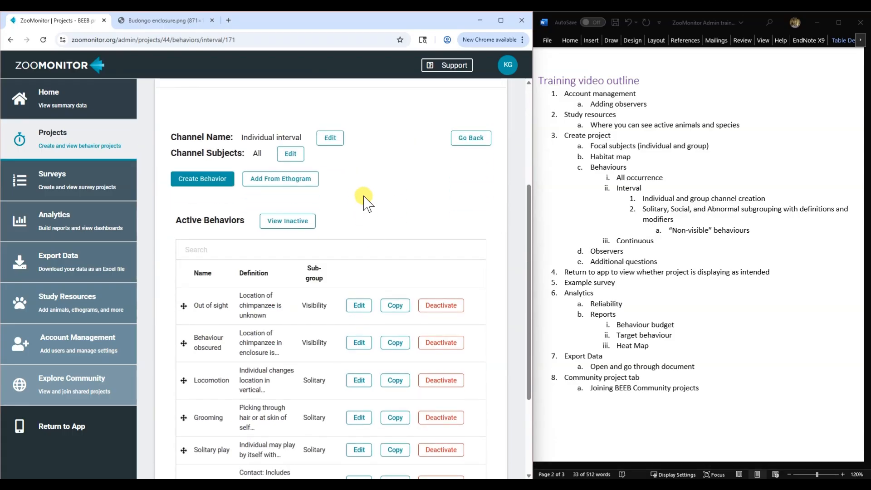
pyautogui.scroll(1, 377, 199)
pyautogui.scroll(-3, 390, 191)
pyautogui.scroll(2, 399, 175)
pyautogui.scroll(3, 399, 191)
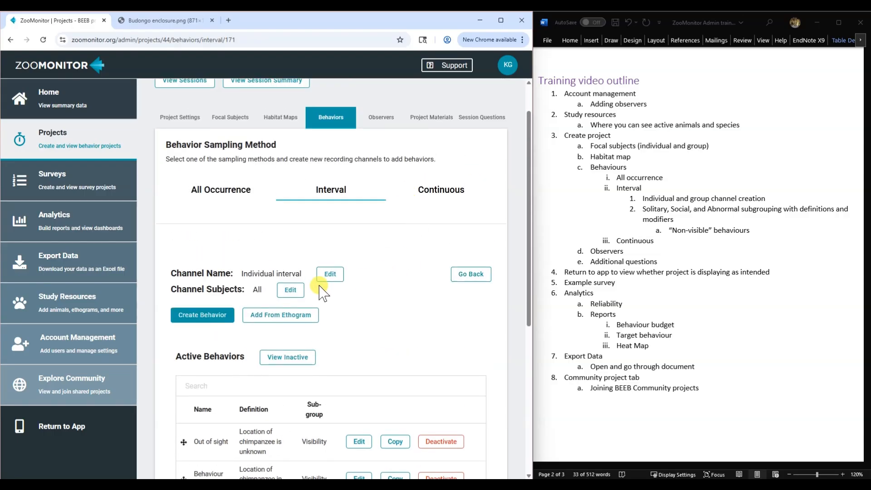
pyautogui.click(472, 274)
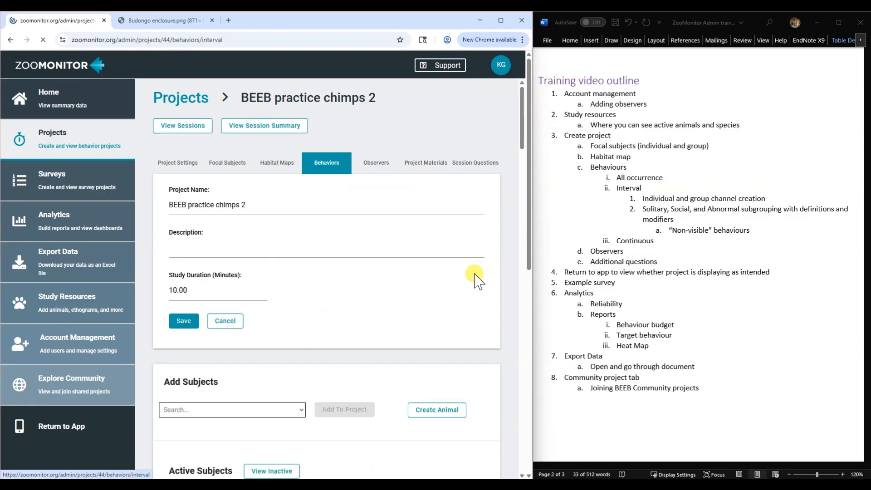
# - Create a 'Group interval' recording channel with the Group (Chimpanzees) subject type
pyautogui.scroll(-3, 402, 272)
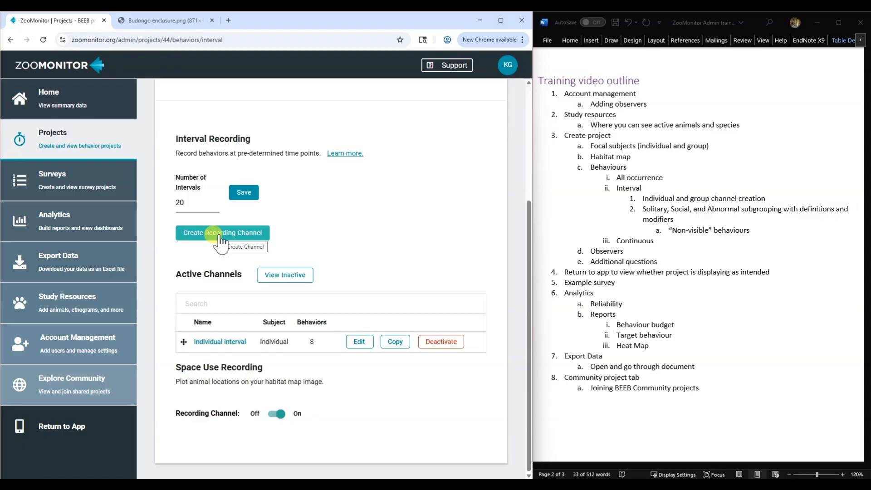
pyautogui.click(221, 240)
pyautogui.click(157, 154)
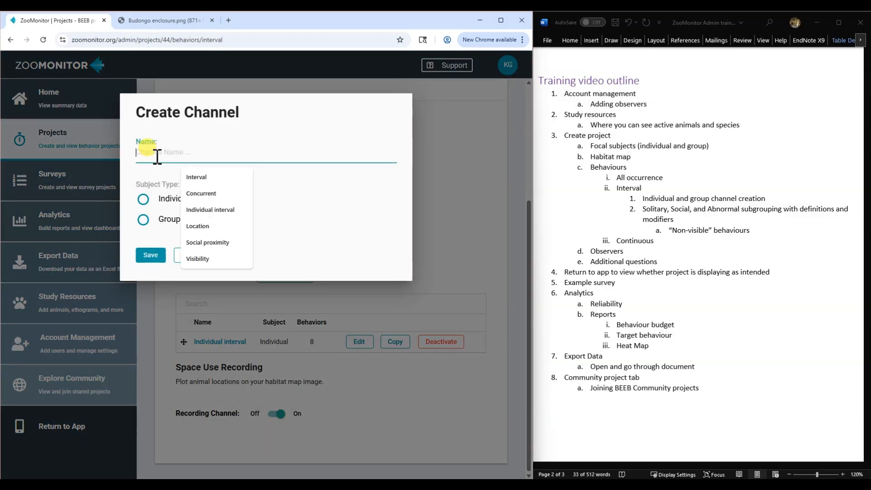
pyautogui.write('Group interval')
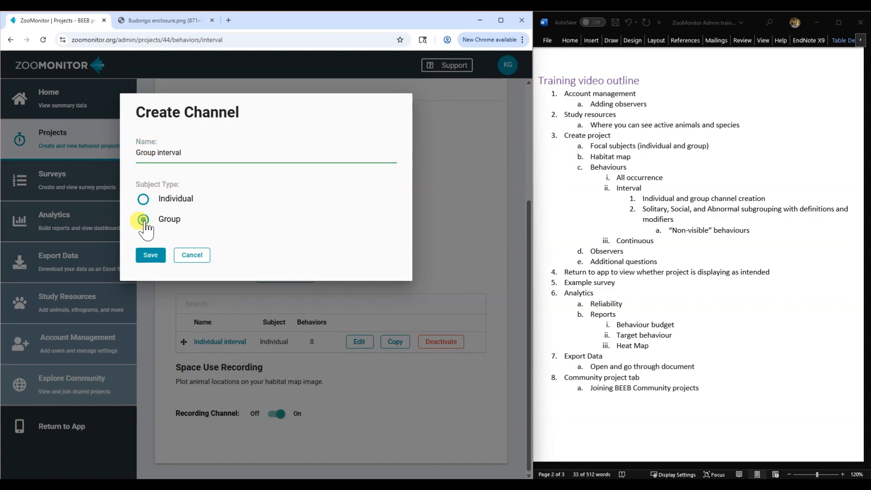
pyautogui.click(152, 256)
pyautogui.scroll(-1, 428, 307)
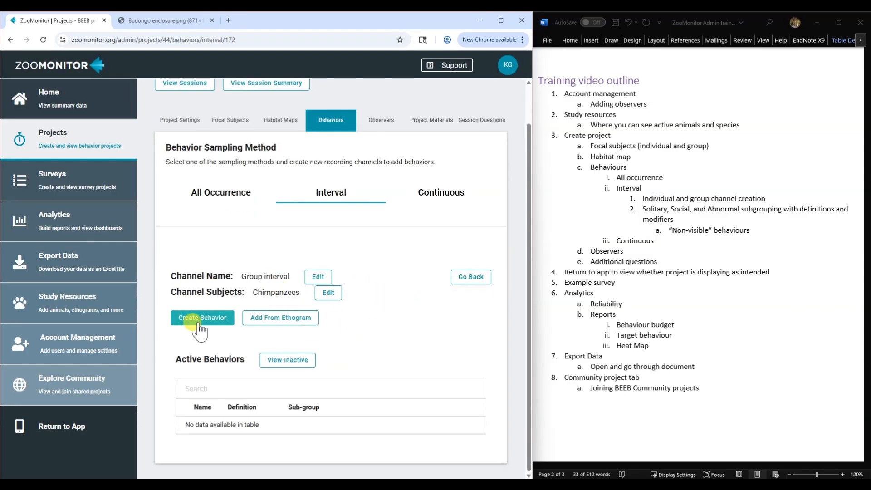
# - Start a group-channel behaviour named 'Idiosyncratic body-movements' with its ethogram definition as description
pyautogui.scroll(-15, 768, 295)
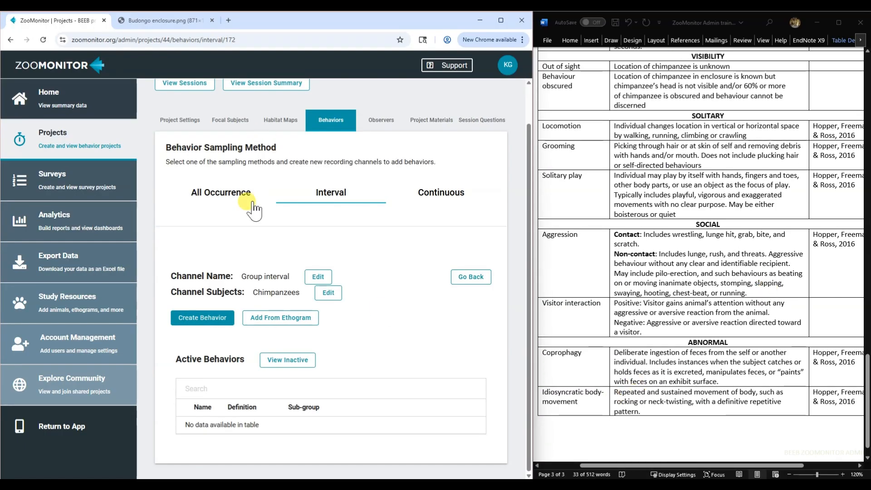
pyautogui.click(221, 321)
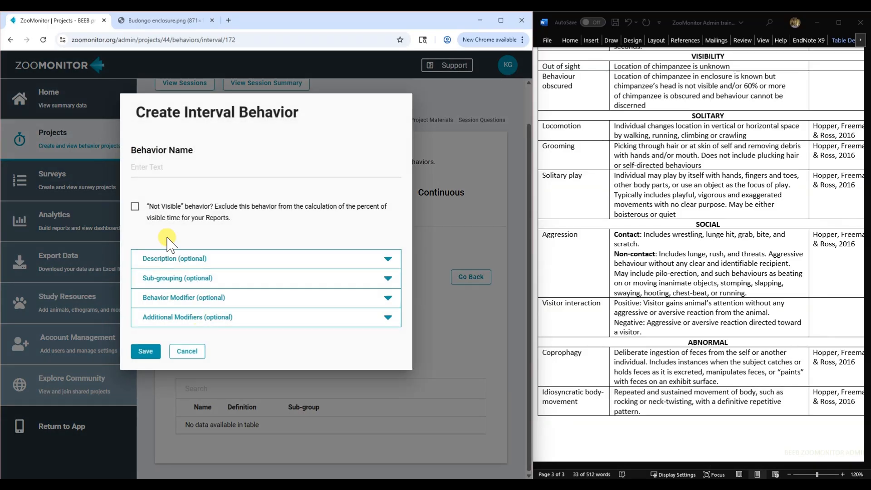
pyautogui.click(172, 166)
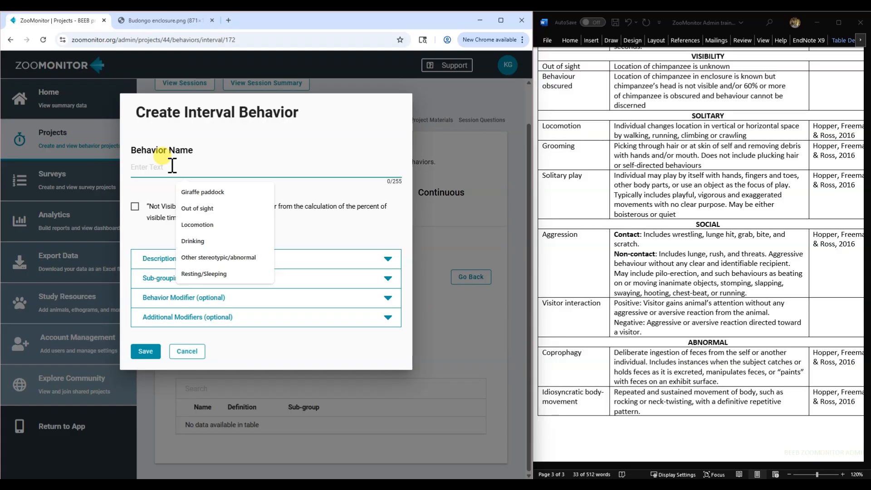
pyautogui.write('Idiosyncratic')
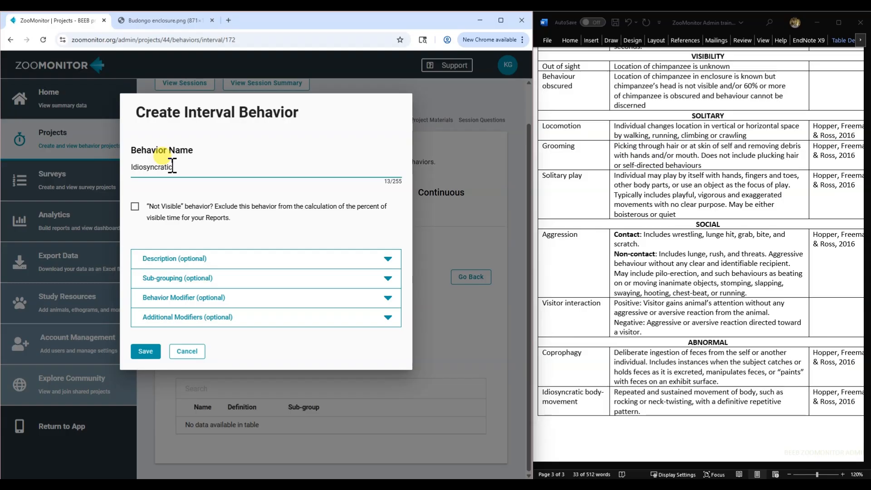
pyautogui.write(' body-movements')
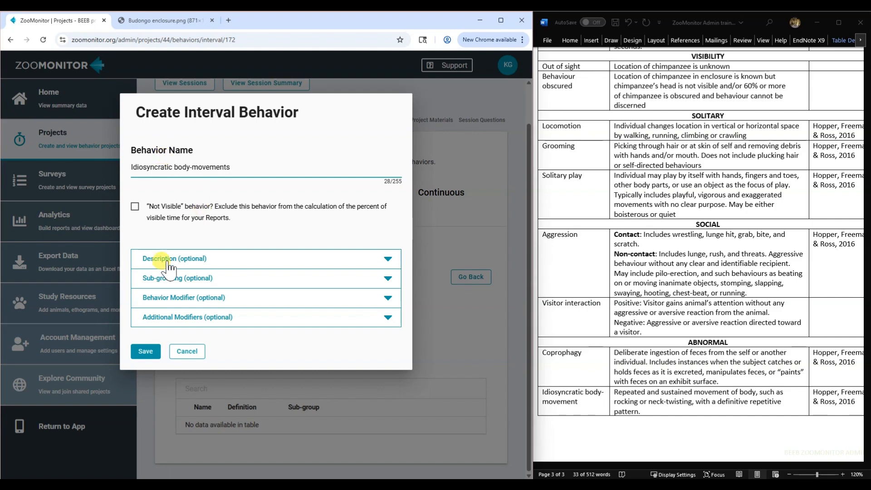
pyautogui.click(326, 259)
pyautogui.click(672, 380)
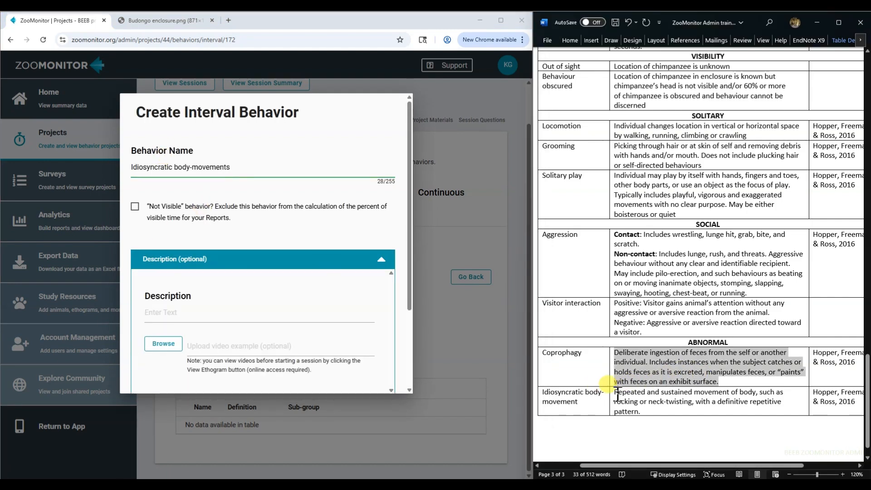
pyautogui.moveTo(616, 393); pyautogui.dragTo(640, 411)
pyautogui.hotkey('ctrl', 'c')
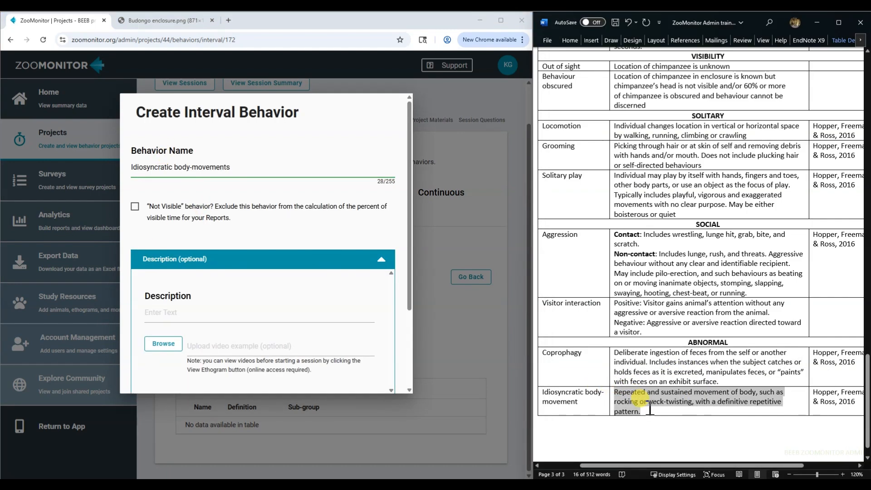
pyautogui.click(194, 314)
pyautogui.hotkey('ctrl', 'v')
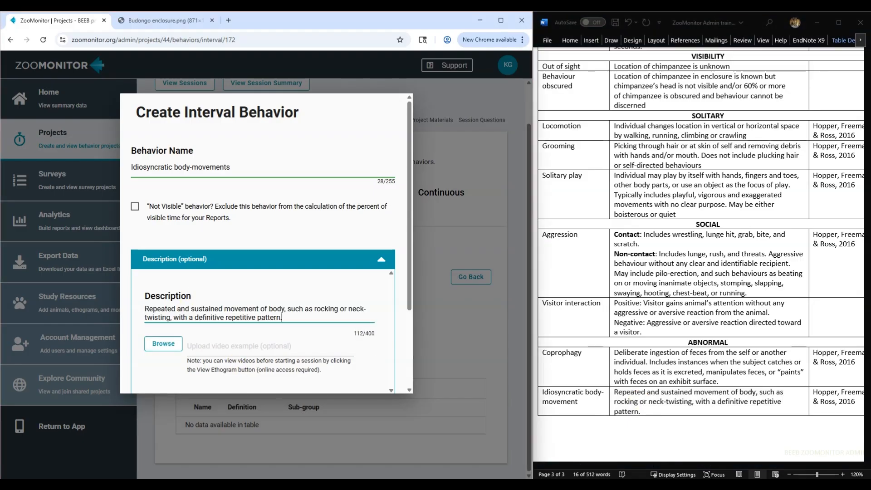
# - Set the sub-group to Abnormal and save the behaviour
pyautogui.scroll(-3, 291, 244)
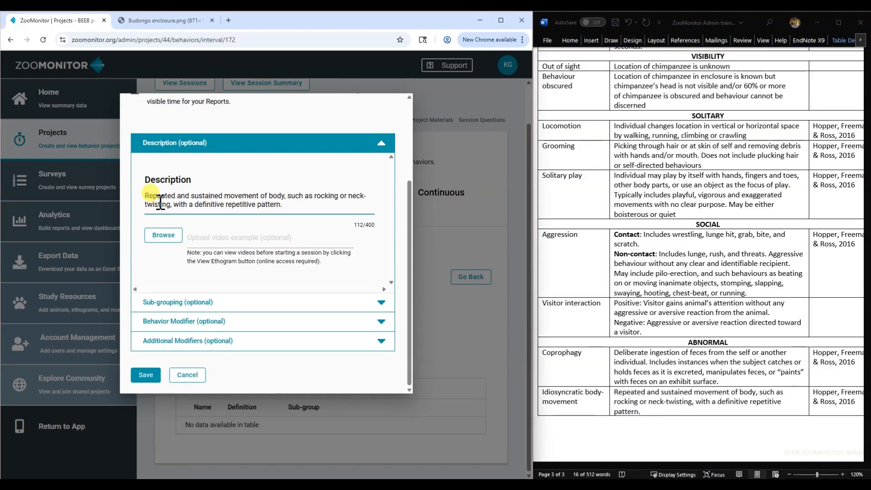
pyautogui.click(200, 303)
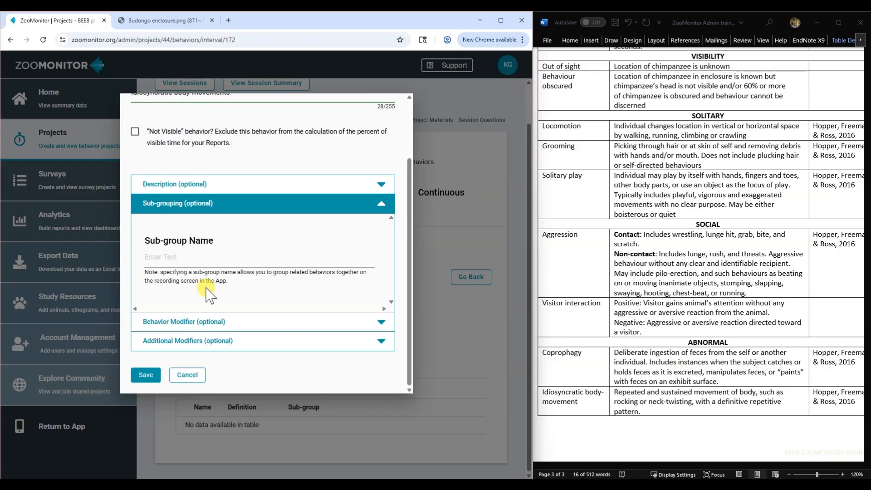
pyautogui.click(210, 257)
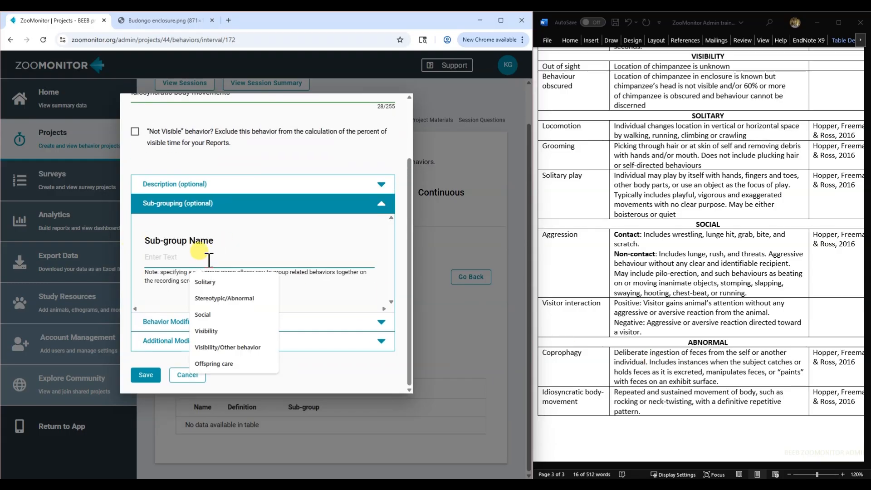
pyautogui.write('Abnormal')
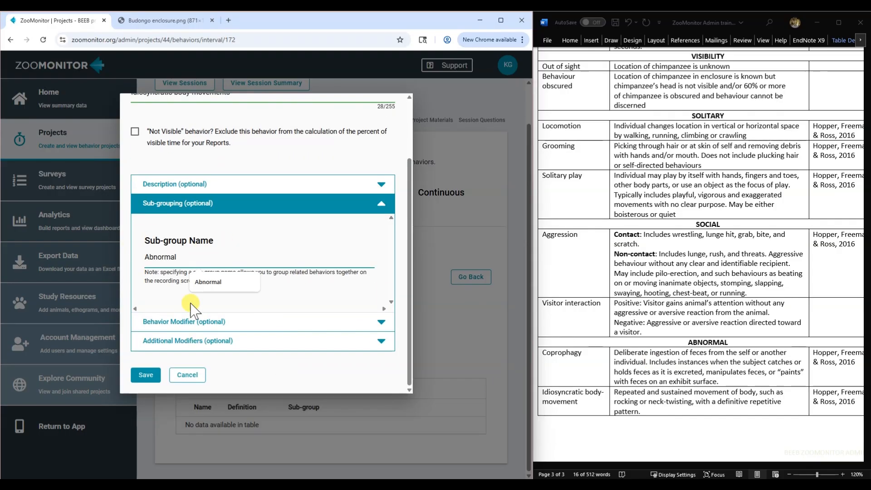
pyautogui.click(146, 375)
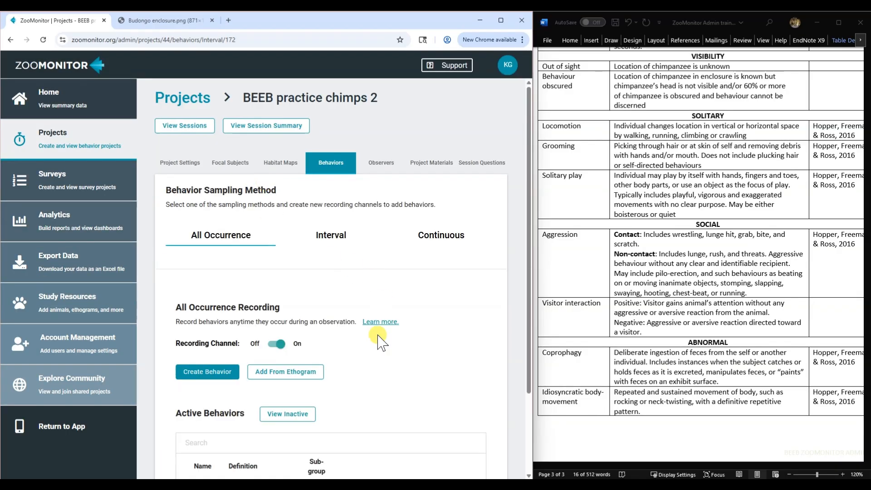
# - Look over the interval active channels, then switch to the empty Continuous recording setup
pyautogui.scroll(-2, 383, 317)
pyautogui.click(331, 132)
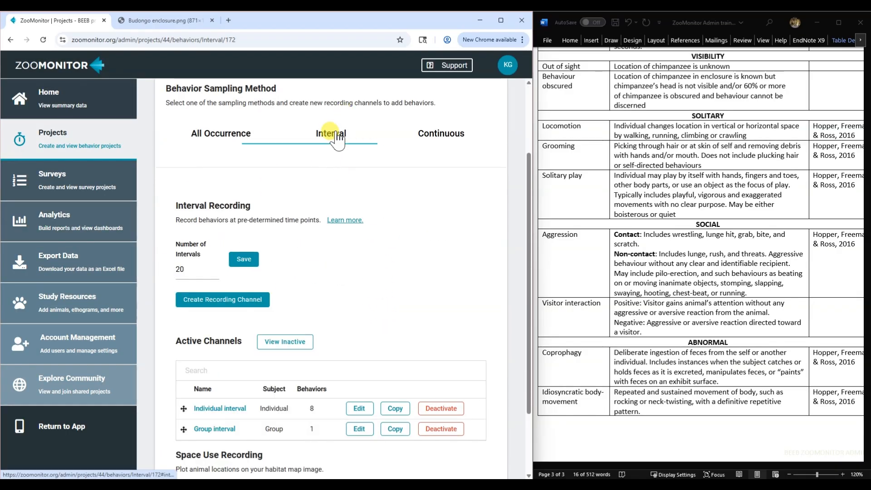
pyautogui.scroll(-2, 399, 231)
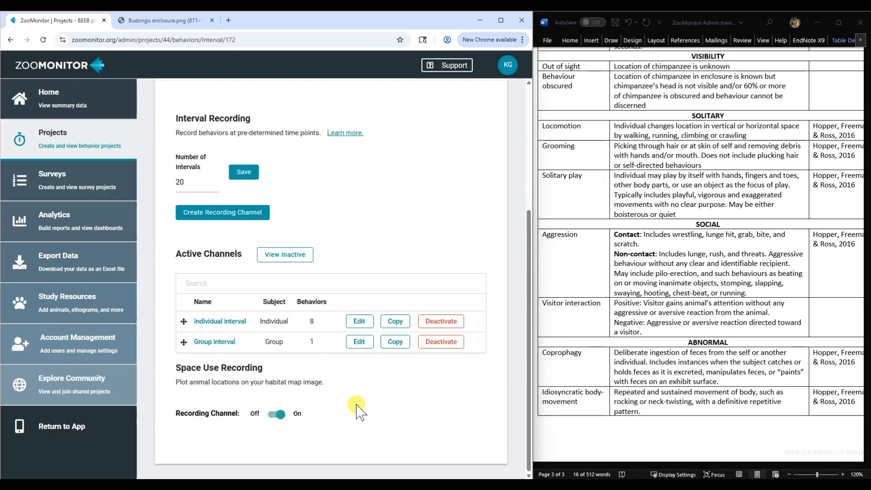
pyautogui.scroll(5, 453, 408)
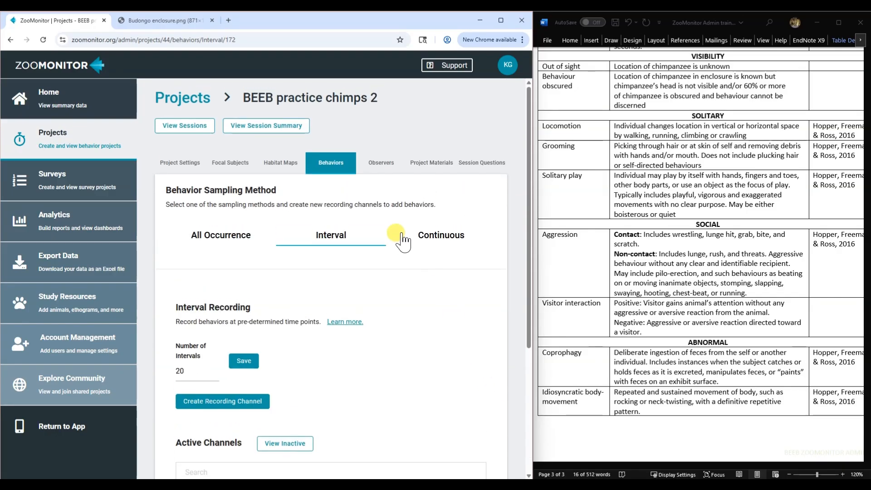
pyautogui.scroll(-1, 402, 271)
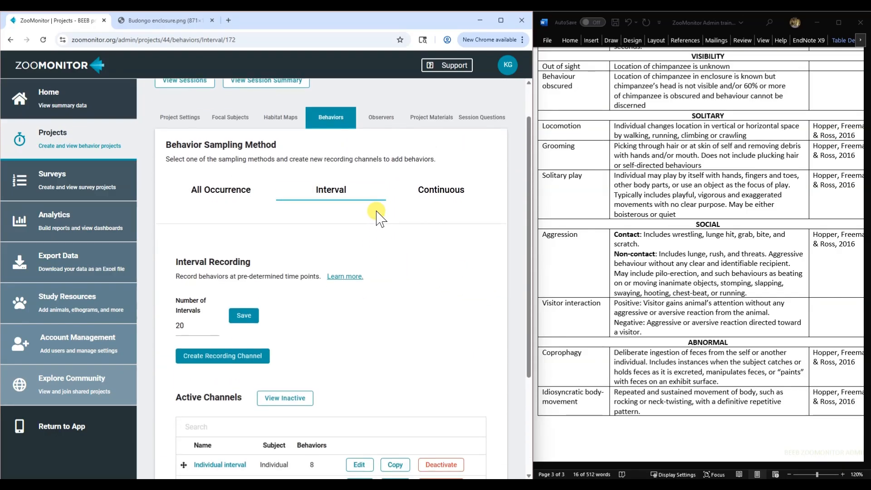
pyautogui.click(438, 193)
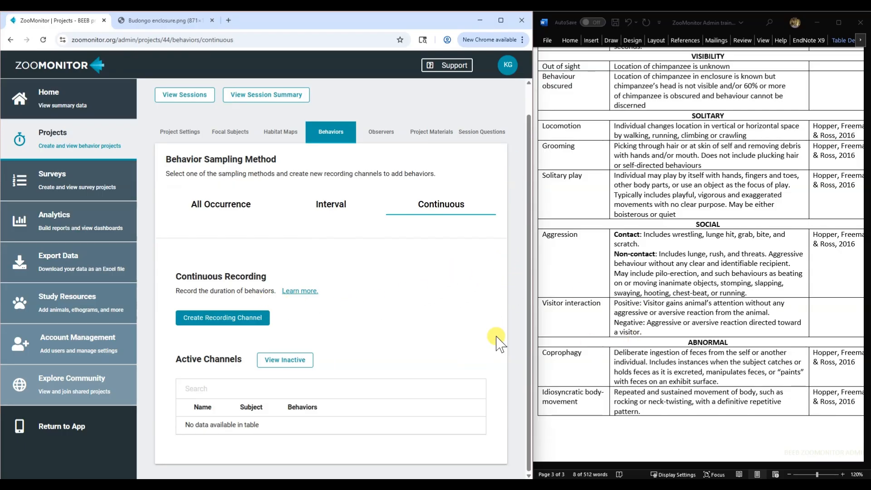
# - Begin a new channel under Continuous Recording
pyautogui.click(230, 318)
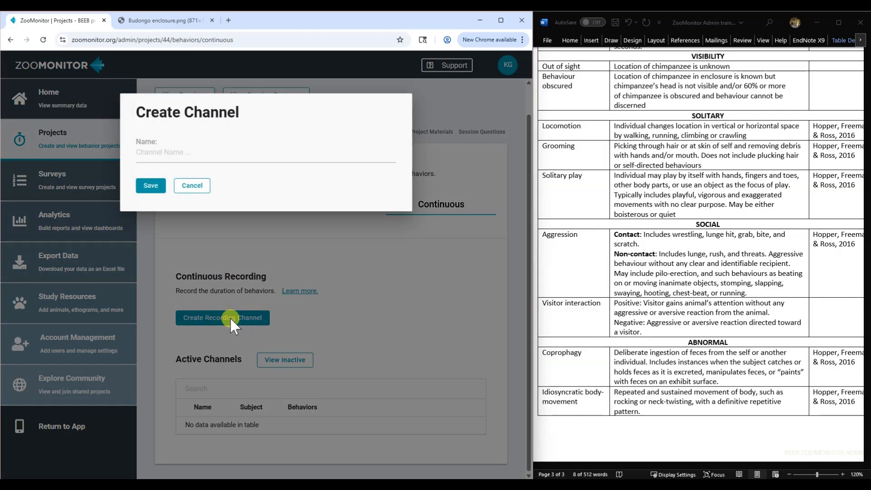
# - Save a new continuous channel named 'Continuous'
pyautogui.click(146, 145)
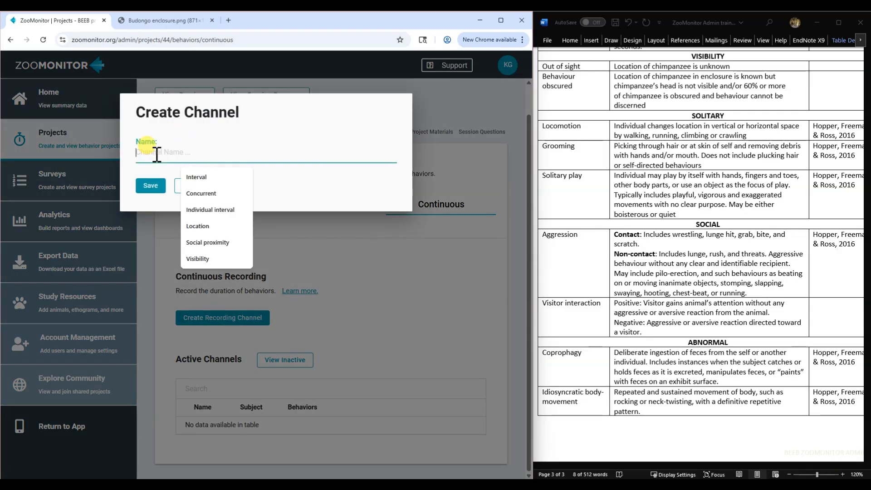
pyautogui.write('Continuous')
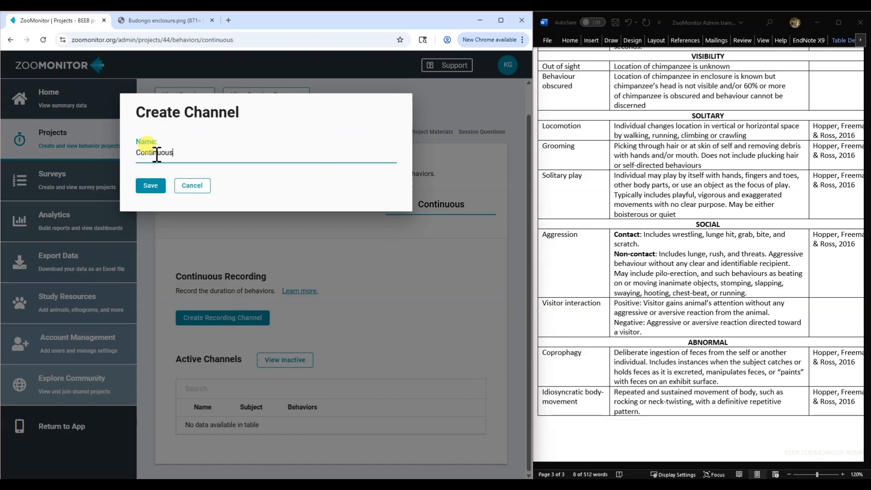
pyautogui.click(151, 187)
pyautogui.scroll(-1, 408, 272)
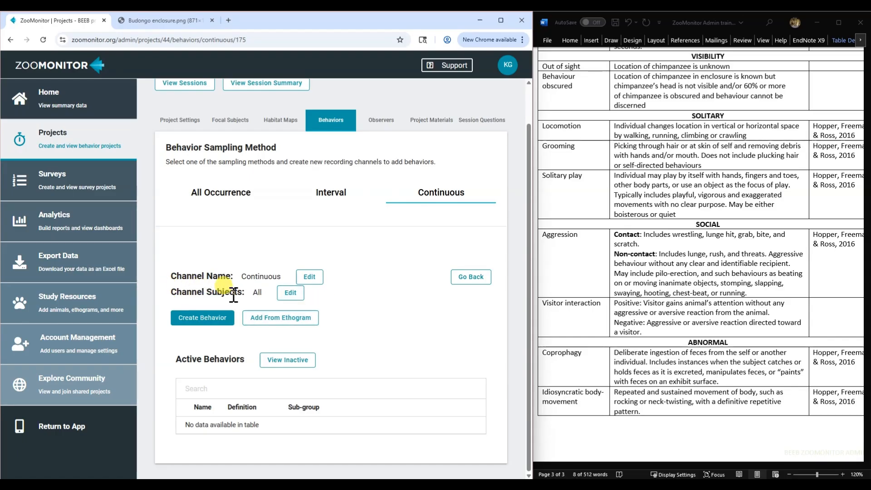
# - Check the channel covers all subjects, then begin a new continuous behaviour
pyautogui.click(290, 293)
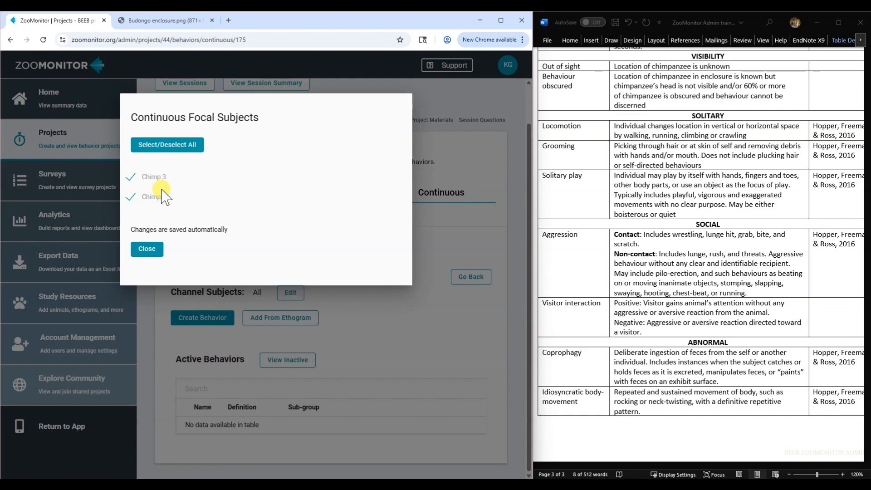
pyautogui.click(154, 250)
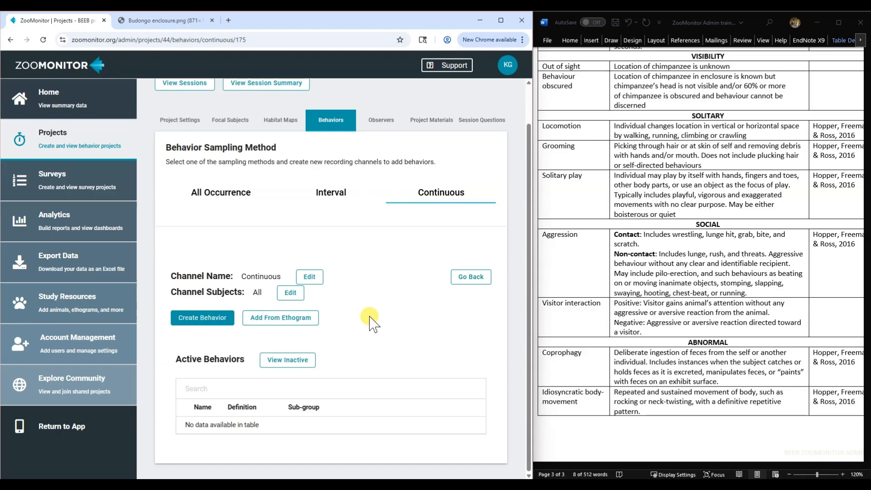
pyautogui.click(209, 321)
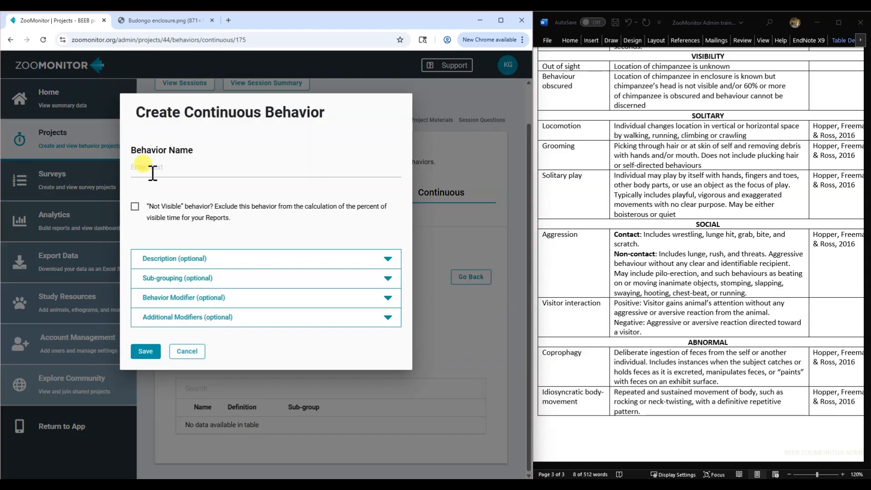
# - Name the behaviour 'Contact aggression' and paste the Contact definition as its description
pyautogui.click(155, 170)
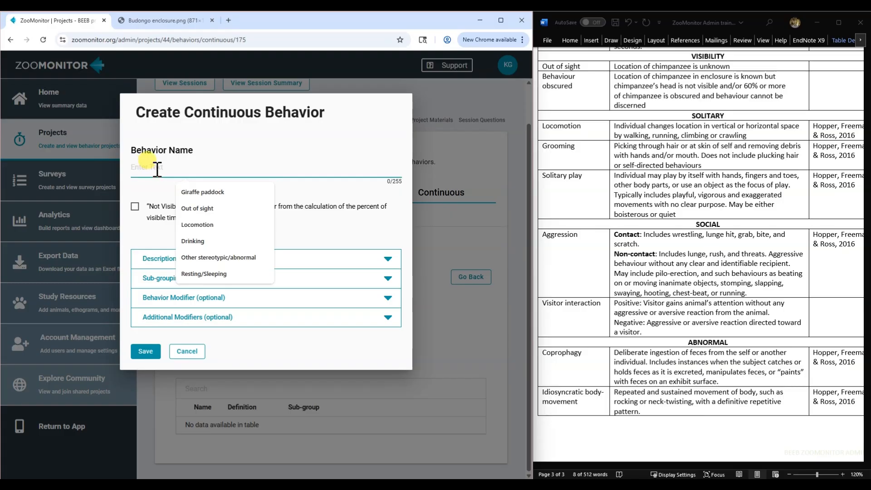
pyautogui.write('Contact')
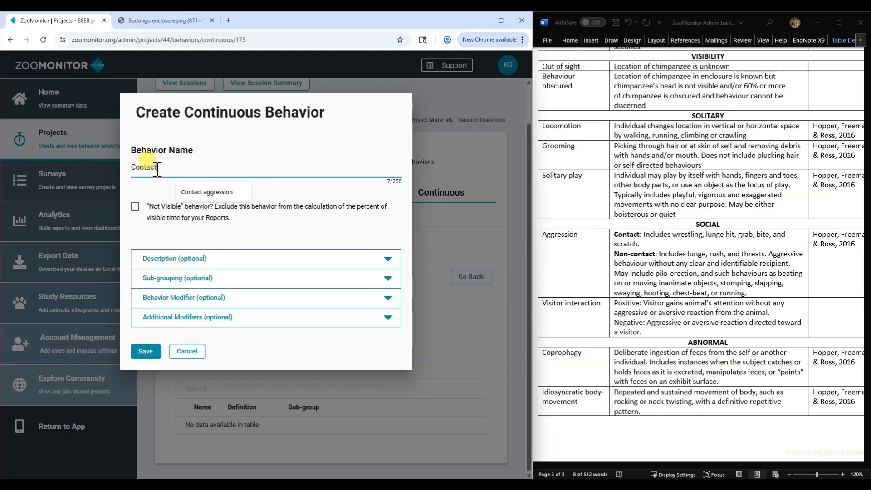
pyautogui.write(' aggression')
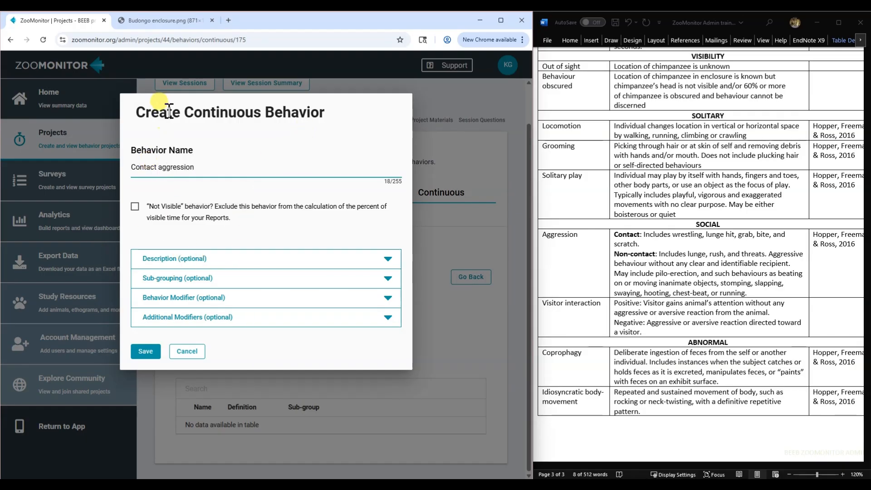
pyautogui.click(207, 263)
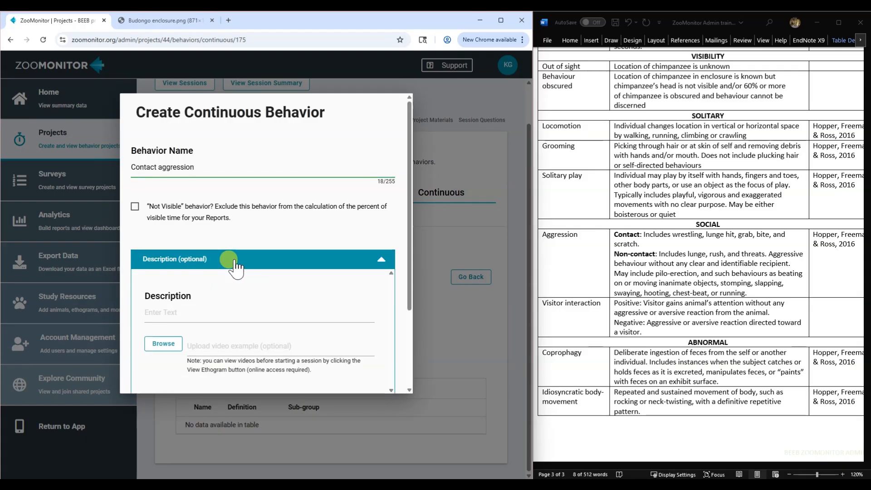
pyautogui.moveTo(645, 235); pyautogui.dragTo(640, 243)
pyautogui.hotkey('ctrl', 'c')
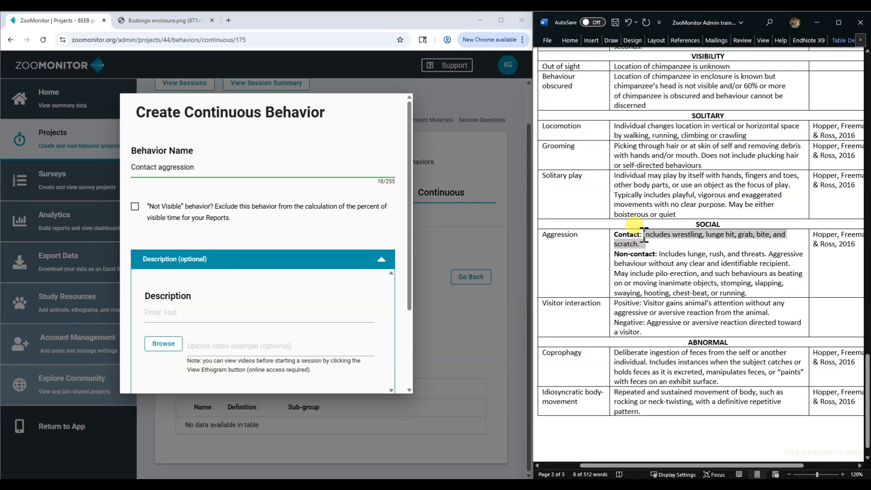
pyautogui.click(181, 312)
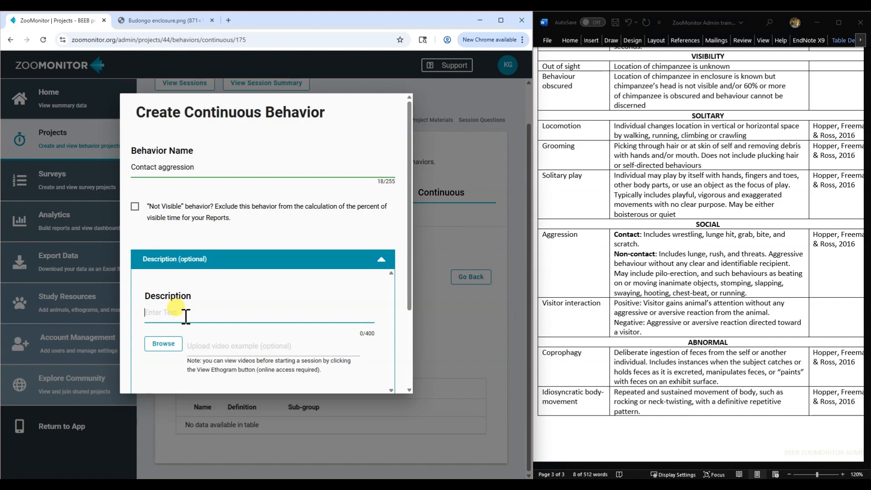
pyautogui.hotkey('ctrl', 'v')
# - Set sub-group Social, save, and reopen the Continuous channel to add another behaviour
pyautogui.scroll(-3, 181, 318)
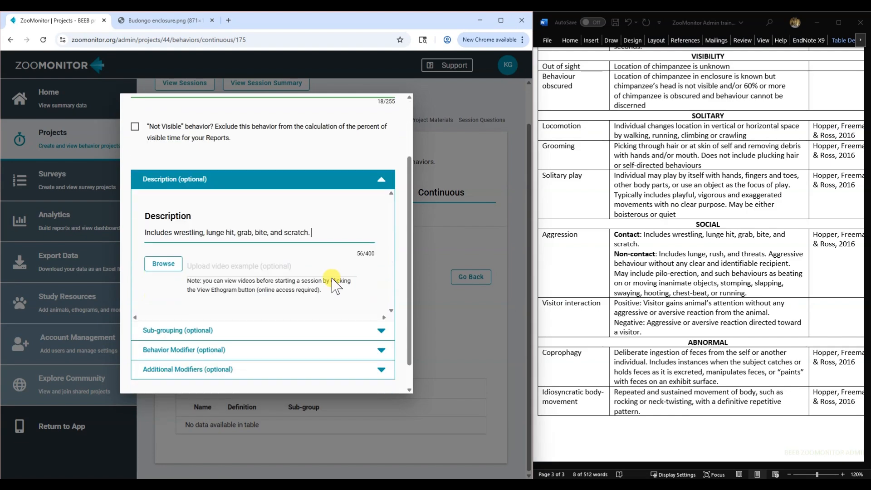
pyautogui.click(182, 301)
pyautogui.click(170, 257)
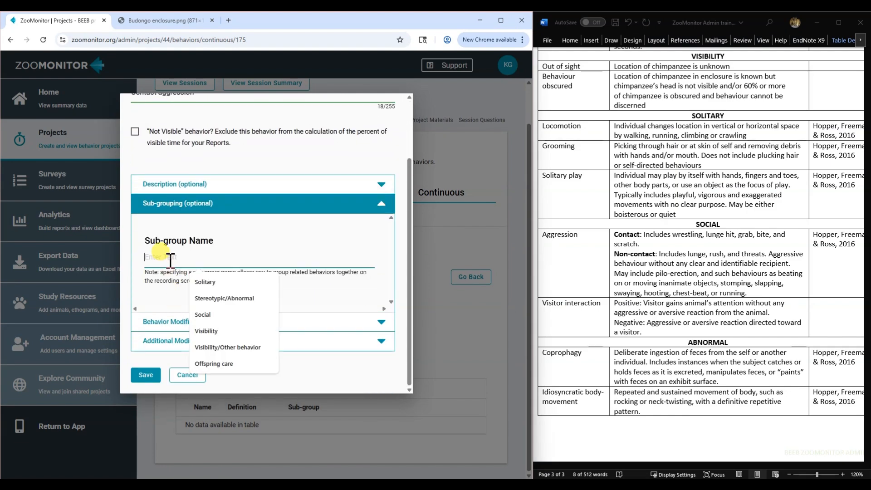
pyautogui.write('Social')
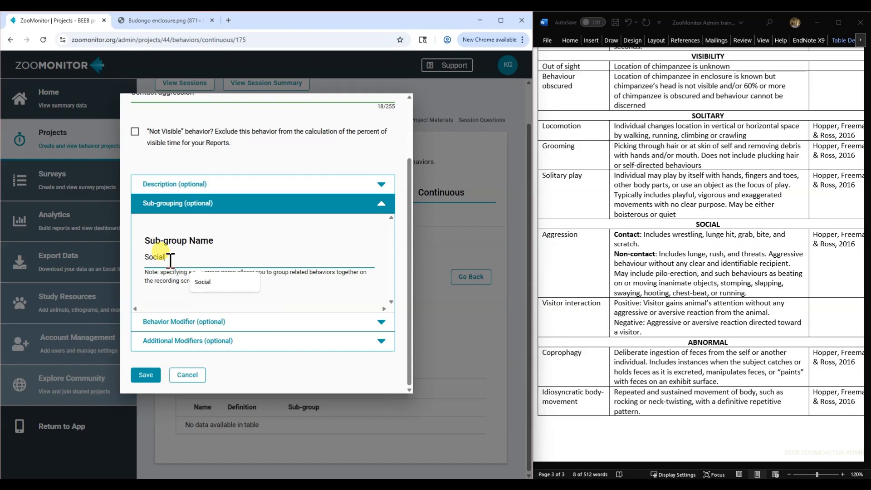
pyautogui.click(150, 377)
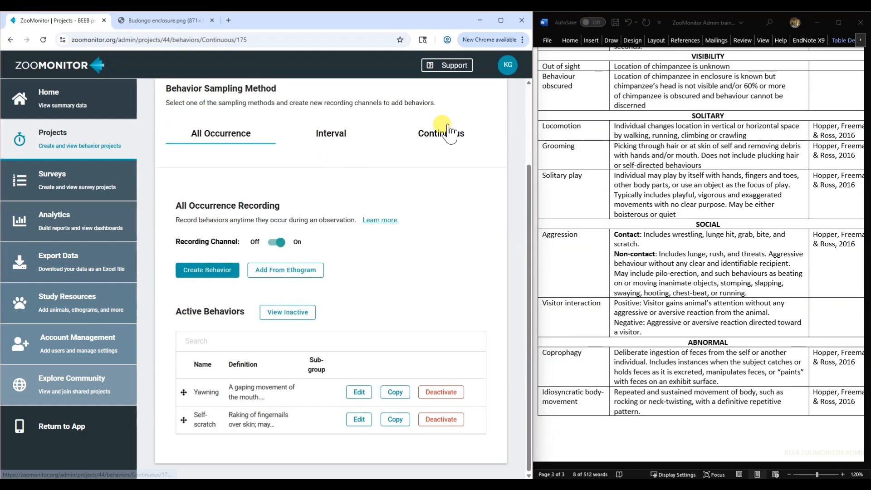
pyautogui.click(442, 134)
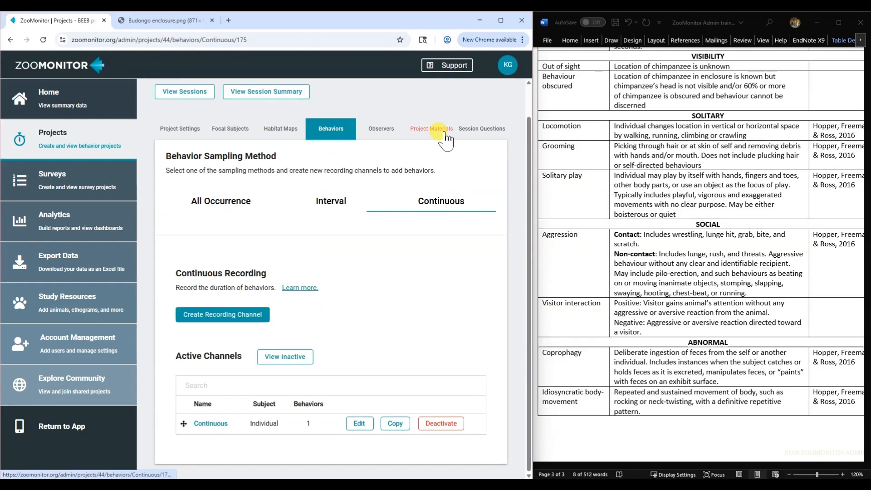
pyautogui.click(210, 423)
pyautogui.scroll(-2, 381, 308)
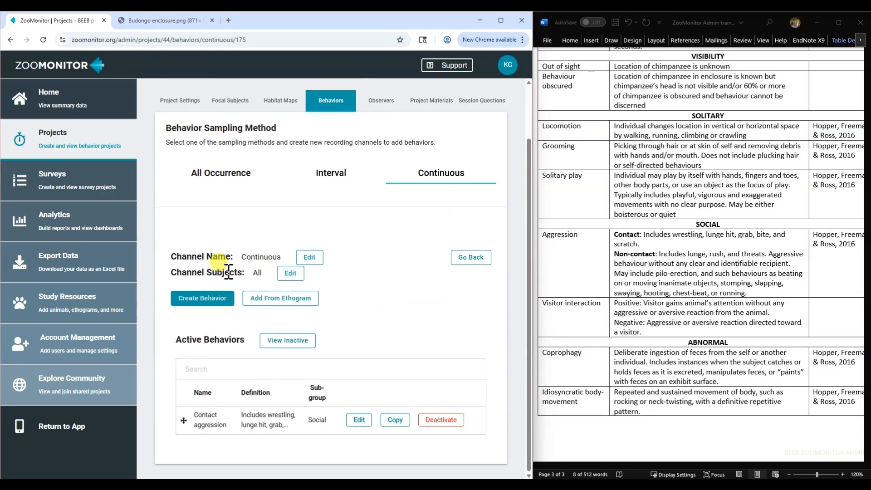
pyautogui.click(179, 297)
# - Name the behaviour 'Non-contact aggression' and paste its Word definition as the description
pyautogui.click(156, 164)
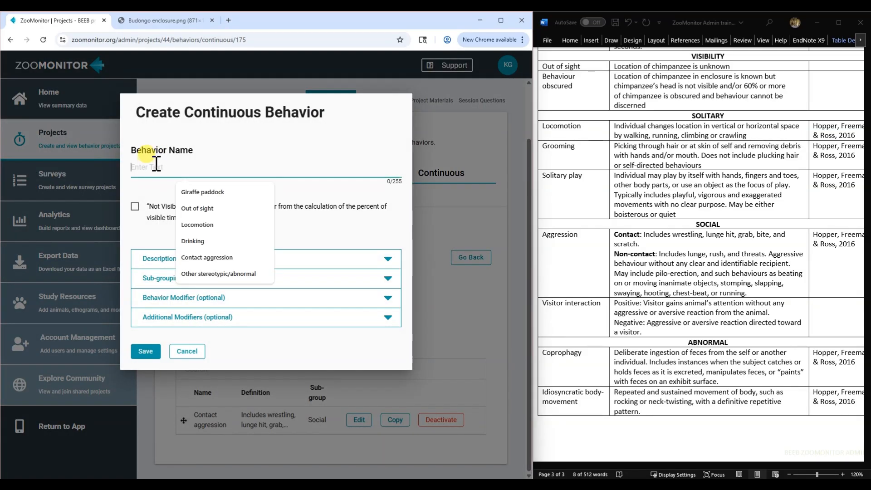
pyautogui.write('Non-c')
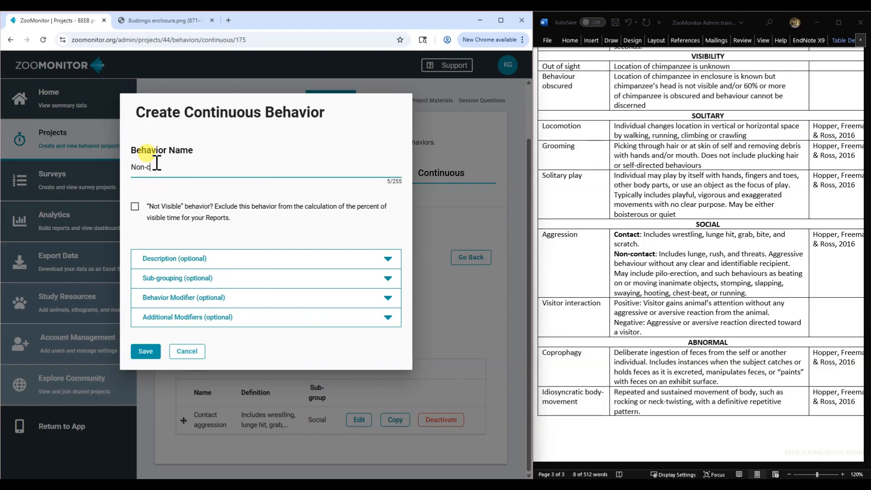
pyautogui.write('ontact aggression')
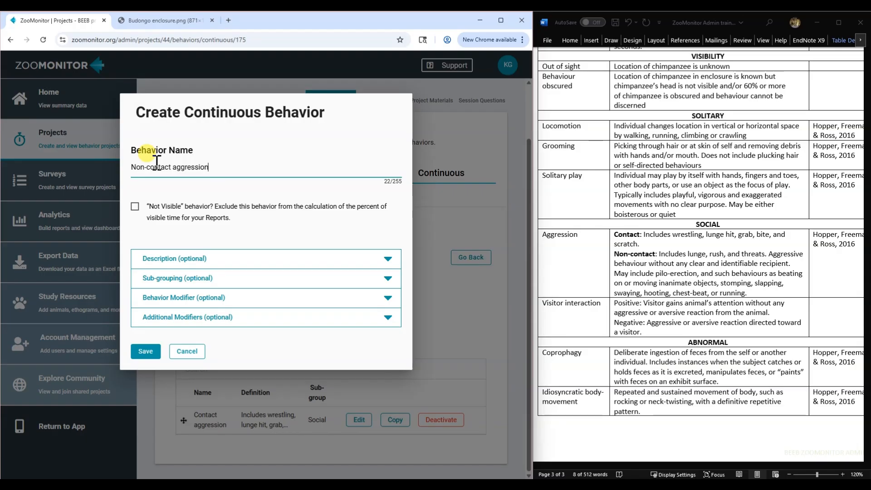
pyautogui.click(208, 261)
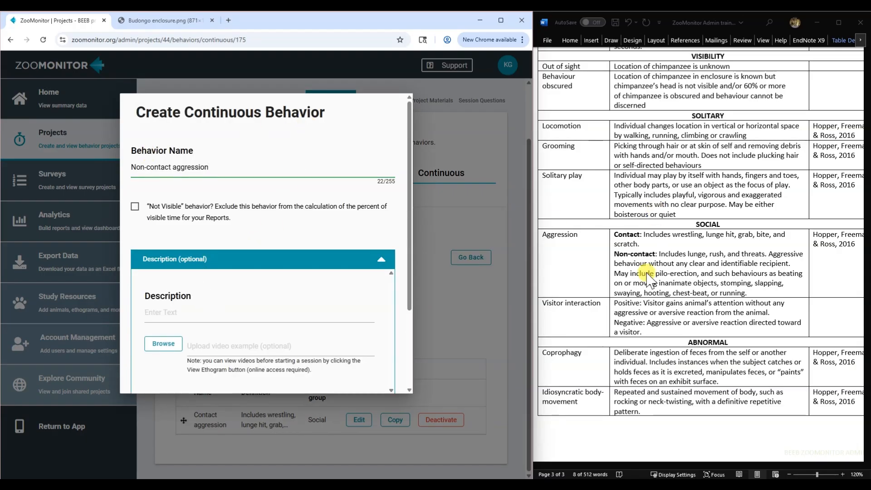
pyautogui.moveTo(644, 234); pyautogui.dragTo(666, 257)
pyautogui.hotkey('ctrl', 'c')
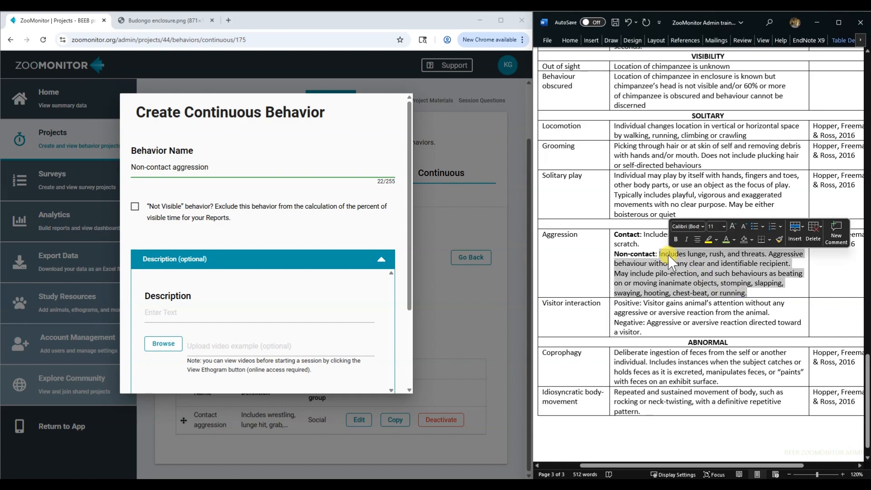
pyautogui.click(182, 311)
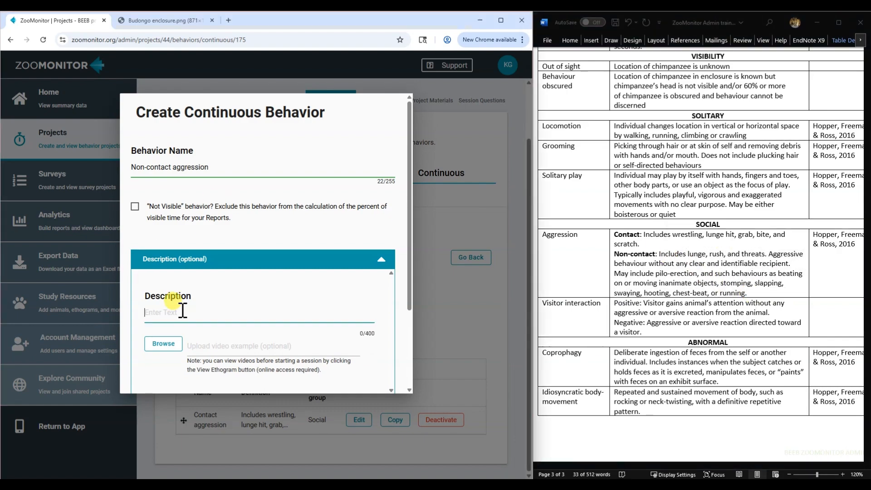
pyautogui.hotkey('ctrl', 'v')
# - Set the sub-group to Social and save, giving the Continuous channel 2 behaviours
pyautogui.scroll(-3, 195, 296)
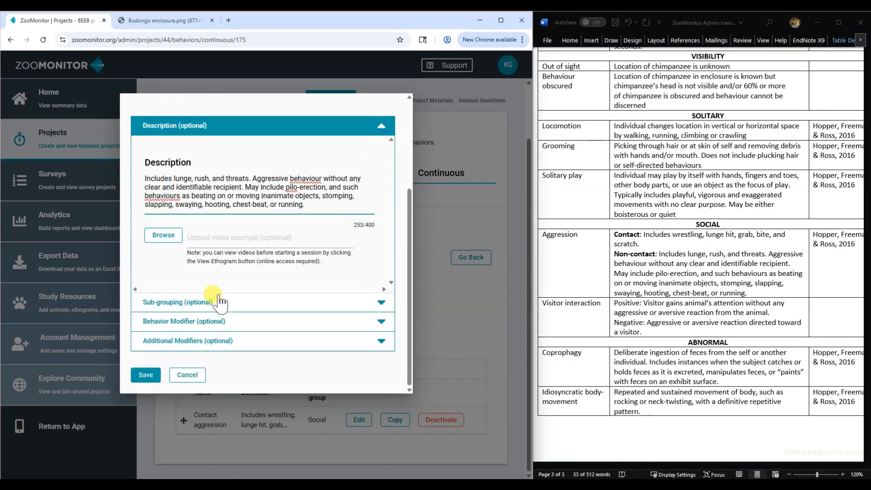
pyautogui.click(166, 303)
pyautogui.click(176, 258)
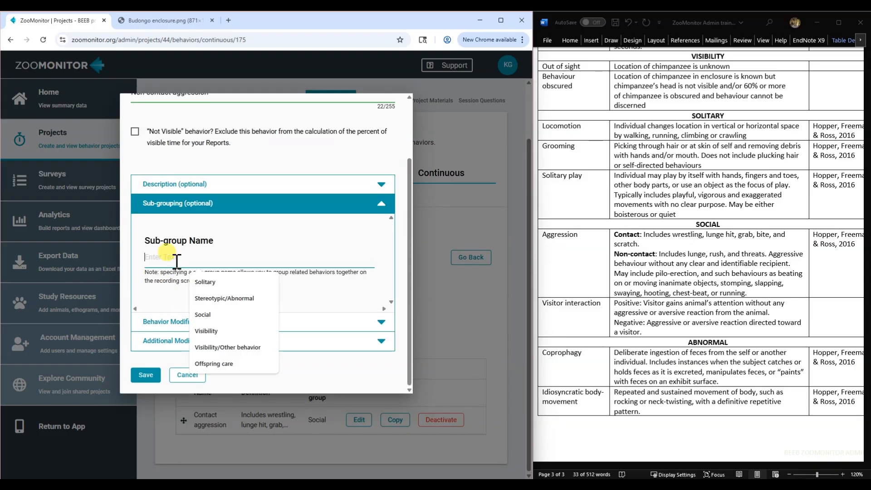
pyautogui.write('Scia')
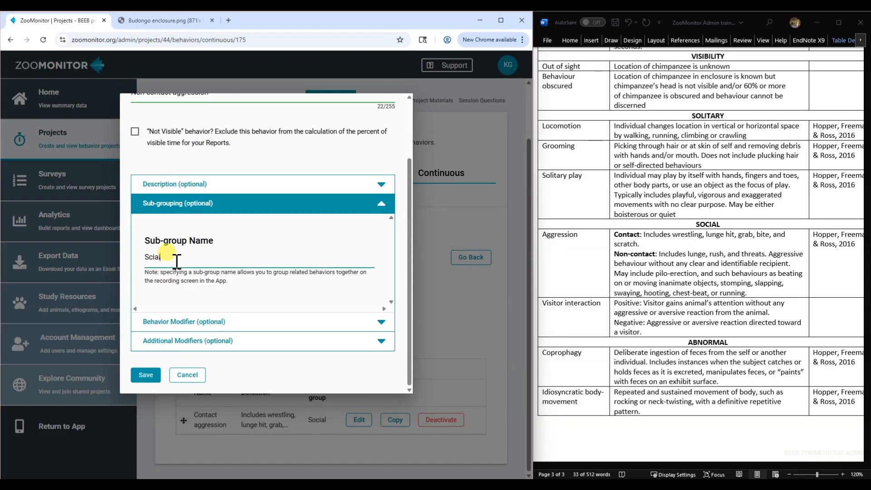
pyautogui.press('BackSpace')
pyautogui.write('ocial')
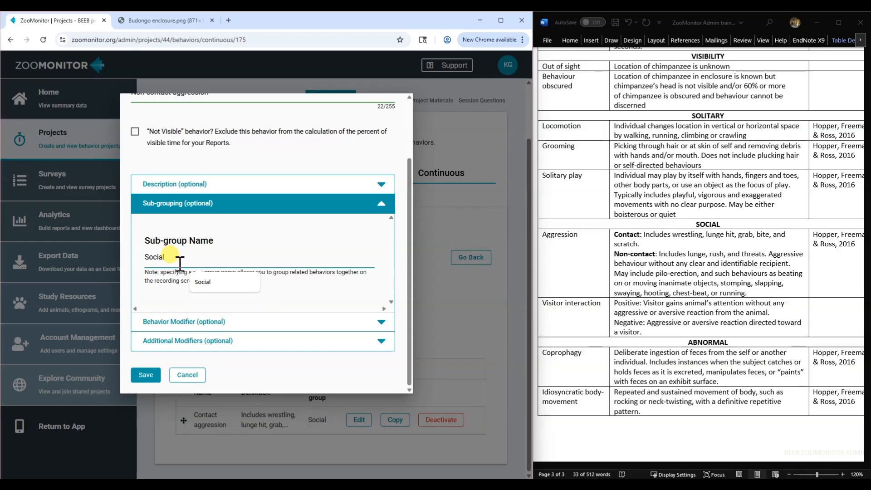
pyautogui.click(145, 375)
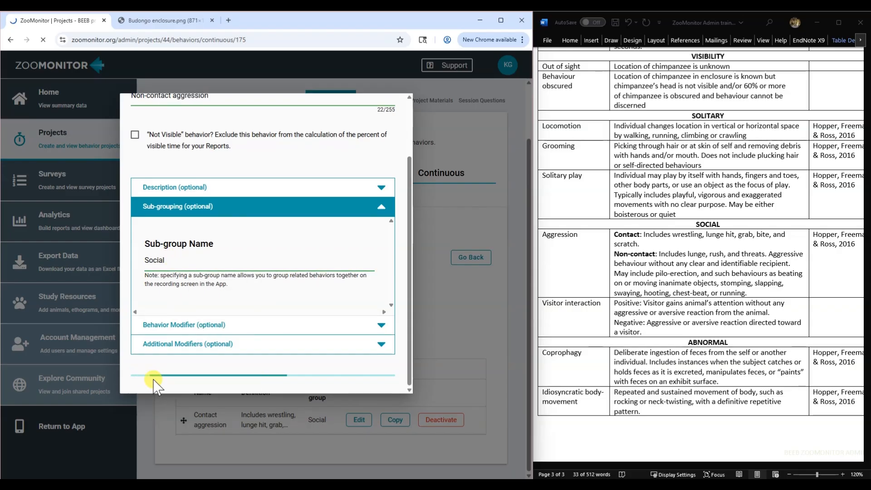
pyautogui.click(423, 135)
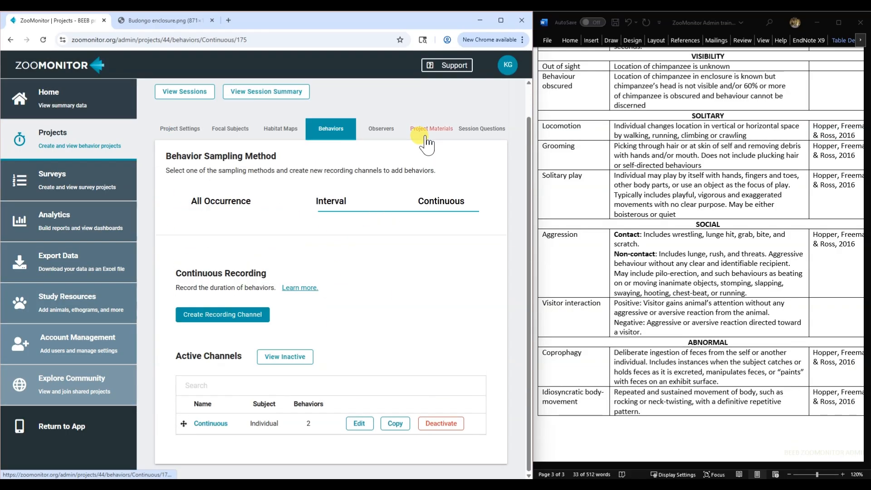
# - Start a new Continuous behaviour and choose the name Idiosyncratic body-movements
pyautogui.click(207, 423)
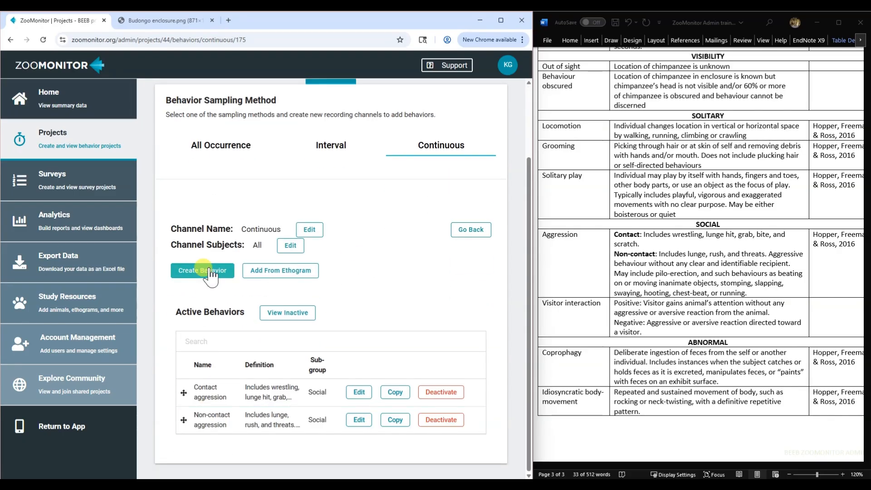
pyautogui.click(203, 271)
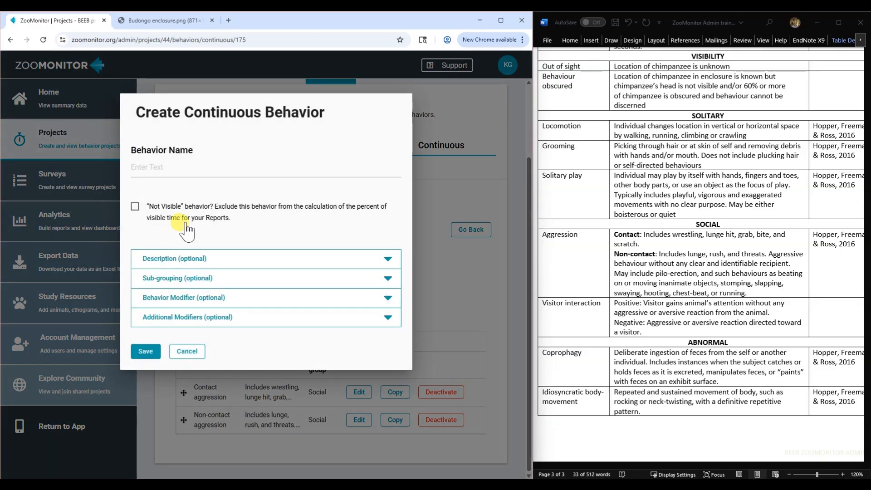
pyautogui.click(157, 167)
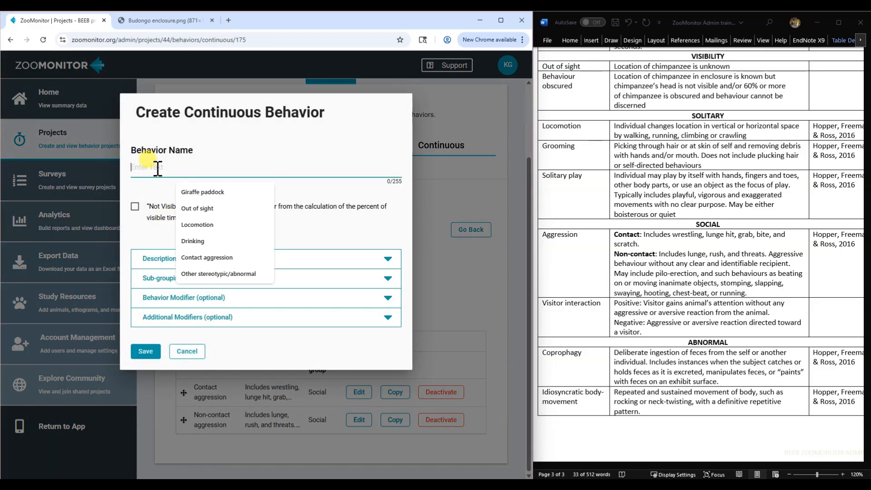
pyautogui.write('Cop')
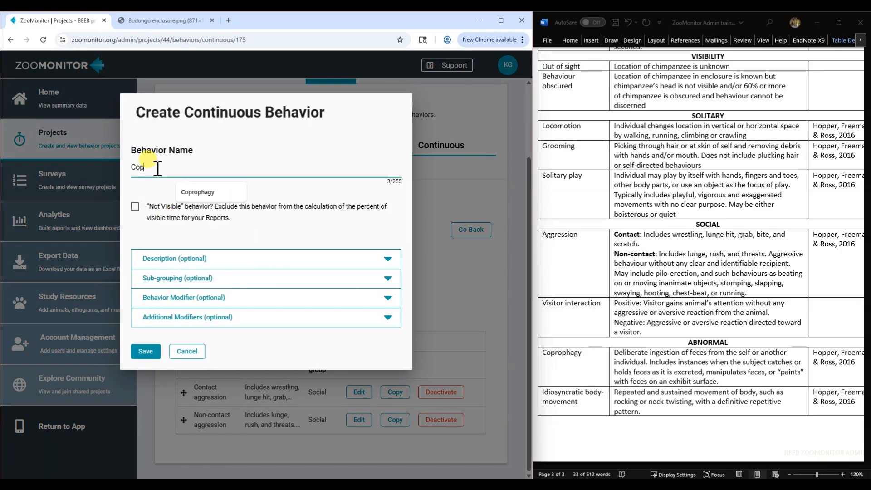
pyautogui.press('BackSpace')
pyautogui.press('BackSpace')
pyautogui.press('BackSpace')
pyautogui.write('Idio')
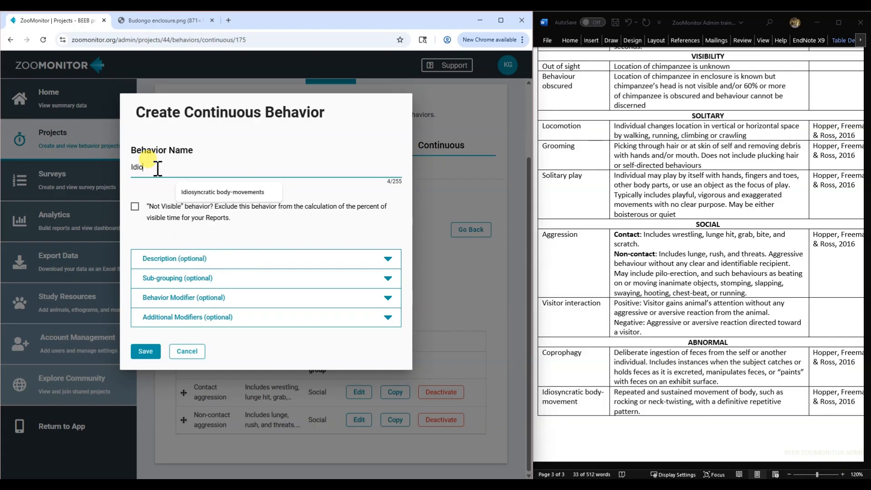
pyautogui.write('syncrat')
pyautogui.click(209, 192)
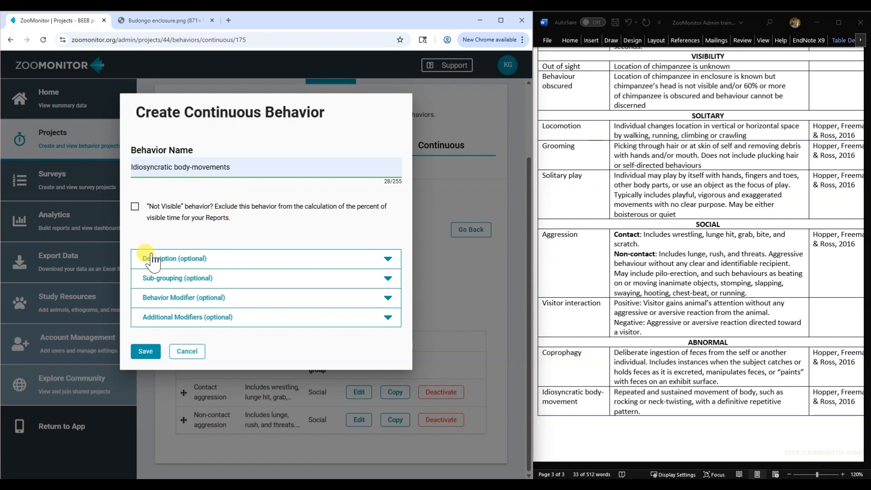
# - Paste the Word ethogram's Idiosyncratic body-movement definition as the behaviour's description
pyautogui.click(174, 267)
pyautogui.click(685, 356)
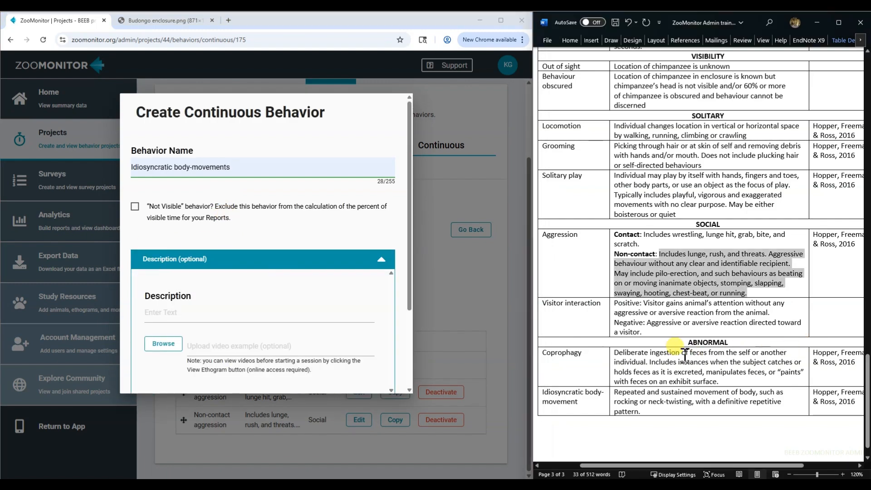
pyautogui.click(619, 391)
pyautogui.click(610, 397)
pyautogui.hotkey('ctrl', 'c')
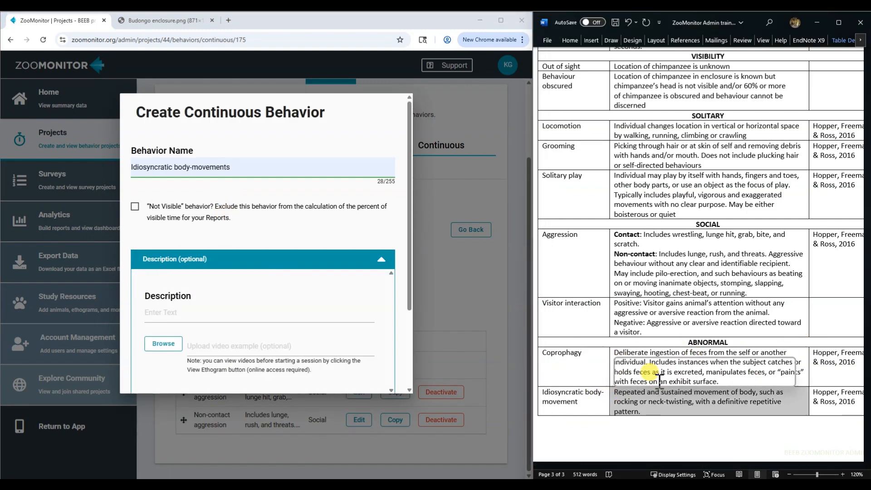
pyautogui.click(192, 316)
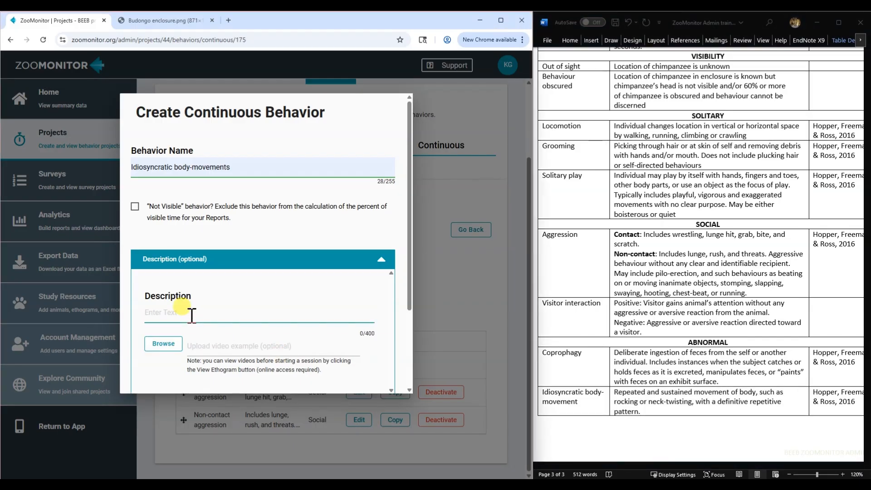
pyautogui.hotkey('ctrl', 'v')
# - Set the behaviour's sub-group to Abnormal and save it
pyautogui.scroll(-3, 204, 301)
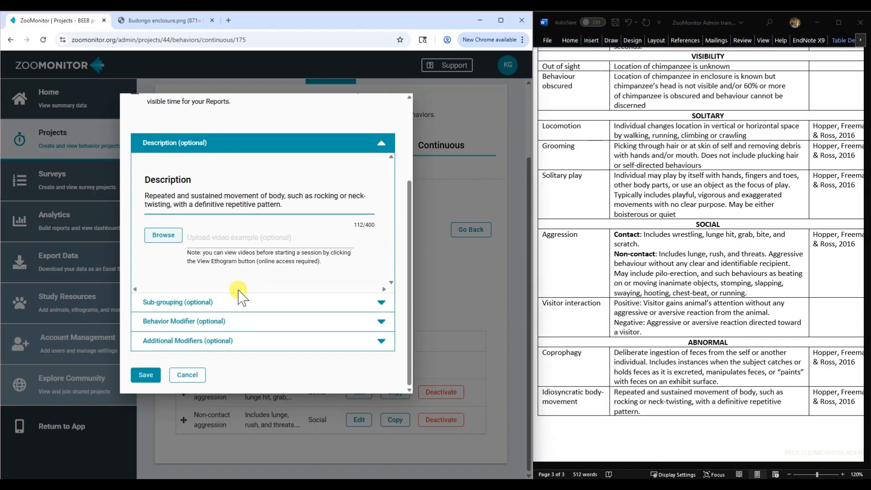
pyautogui.click(182, 302)
pyautogui.click(152, 256)
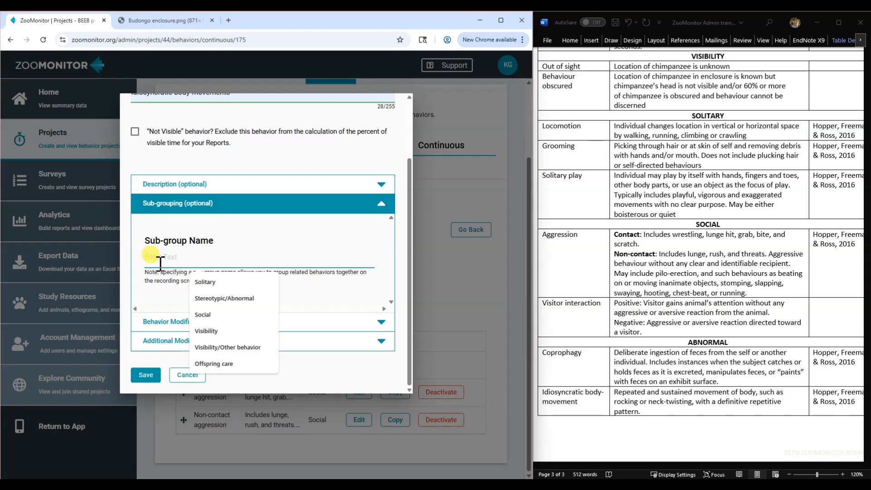
pyautogui.write('Abnormal')
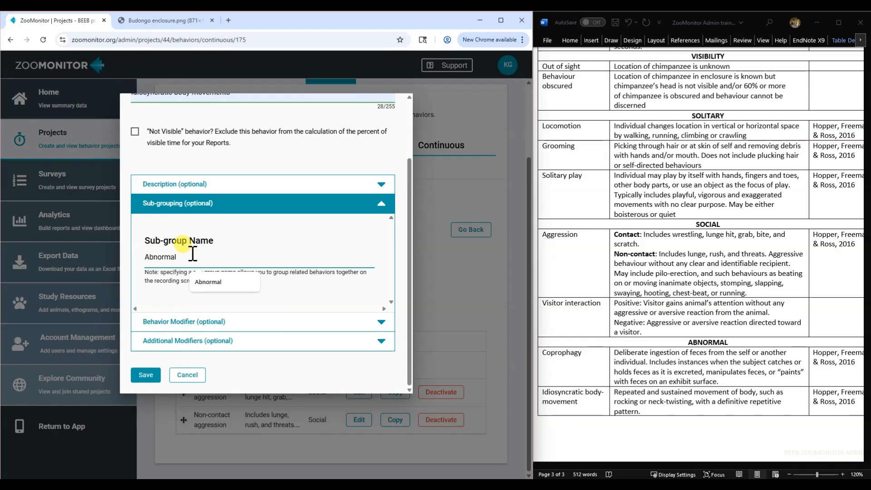
pyautogui.click(149, 376)
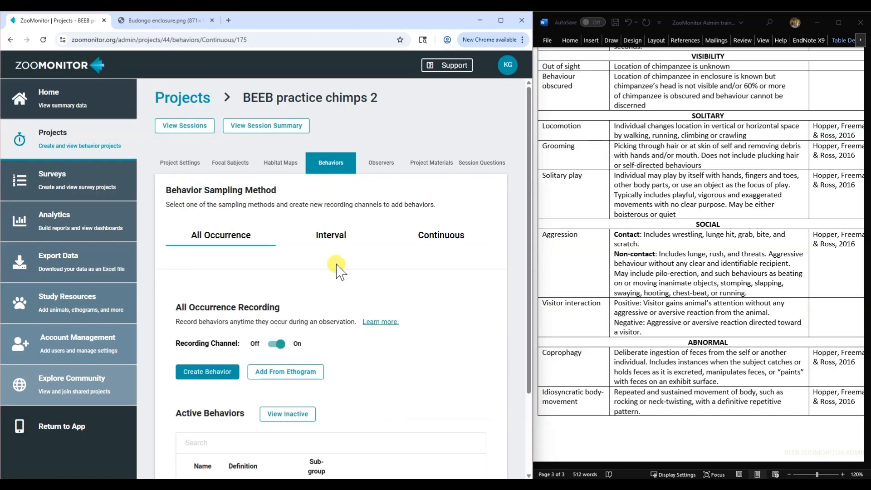
pyautogui.scroll(-3, 457, 263)
pyautogui.click(439, 142)
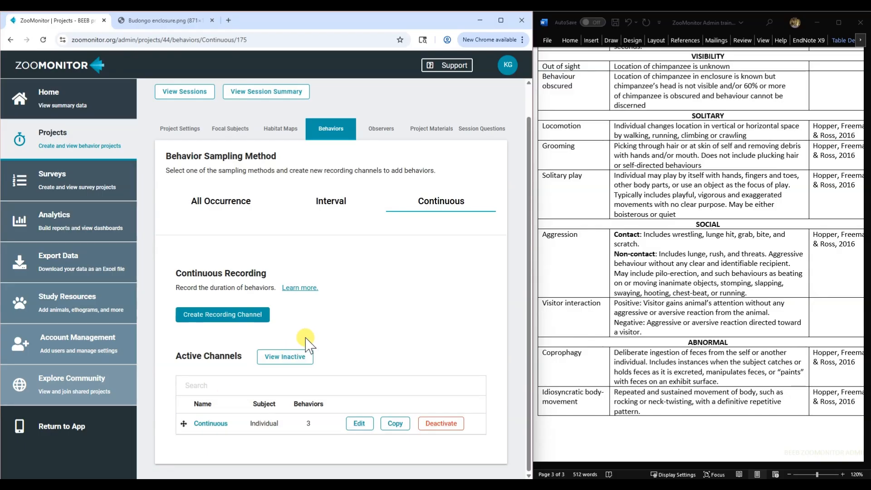
pyautogui.click(211, 425)
pyautogui.scroll(-3, 363, 316)
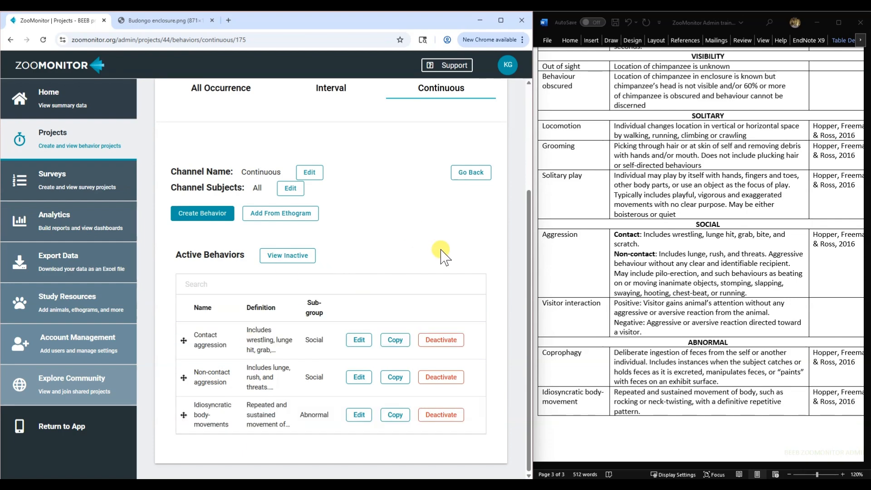
pyautogui.scroll(3, 443, 252)
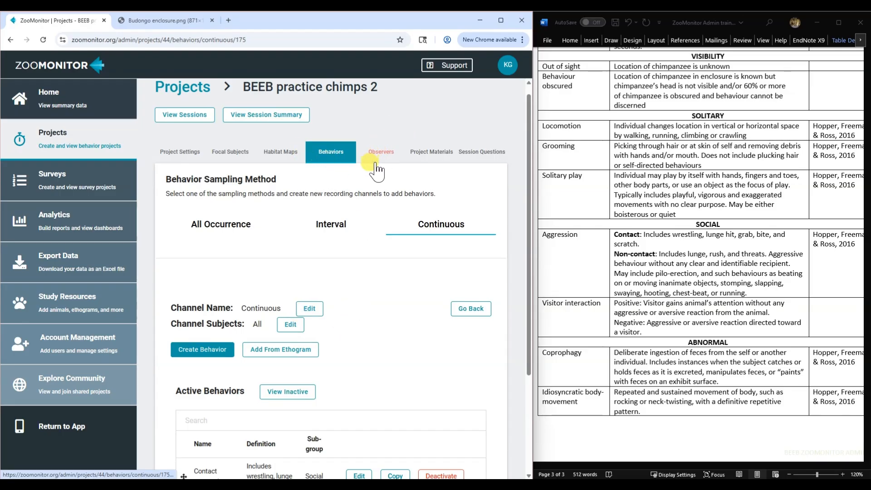
pyautogui.scroll(10, 708, 222)
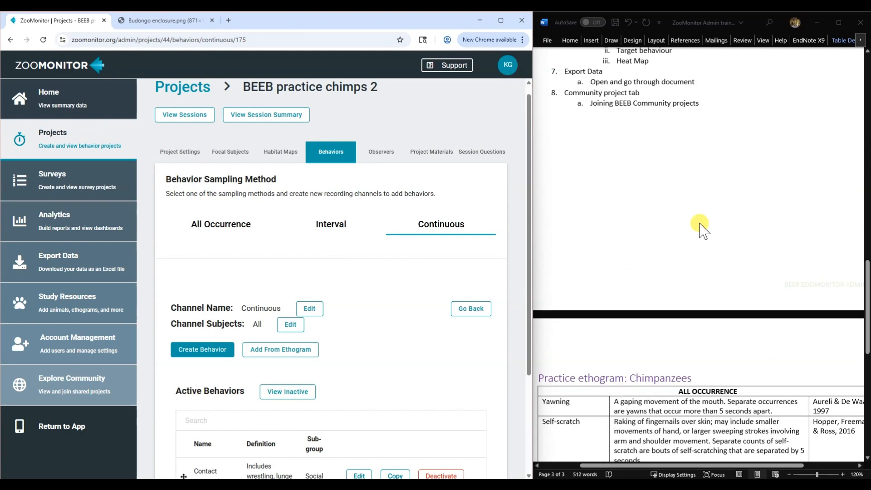
pyautogui.scroll(6, 700, 229)
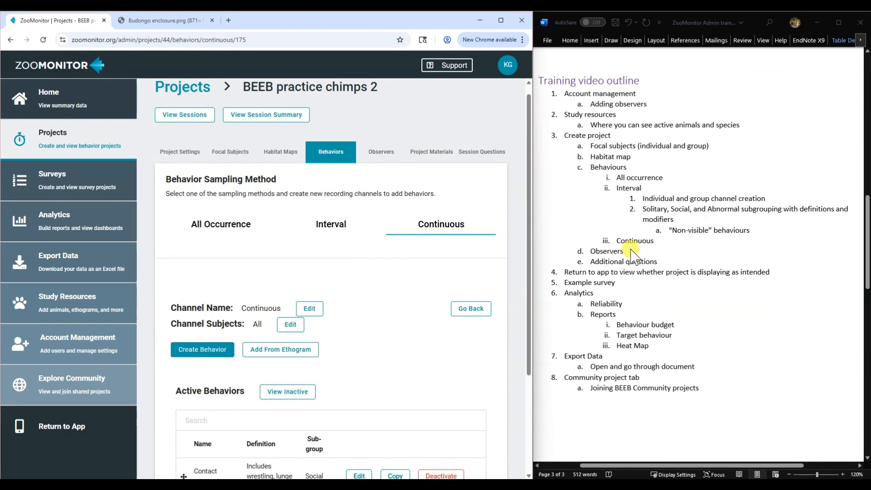
# - Search for the observer, add them to the project, then go to Project Materials
pyautogui.click(386, 152)
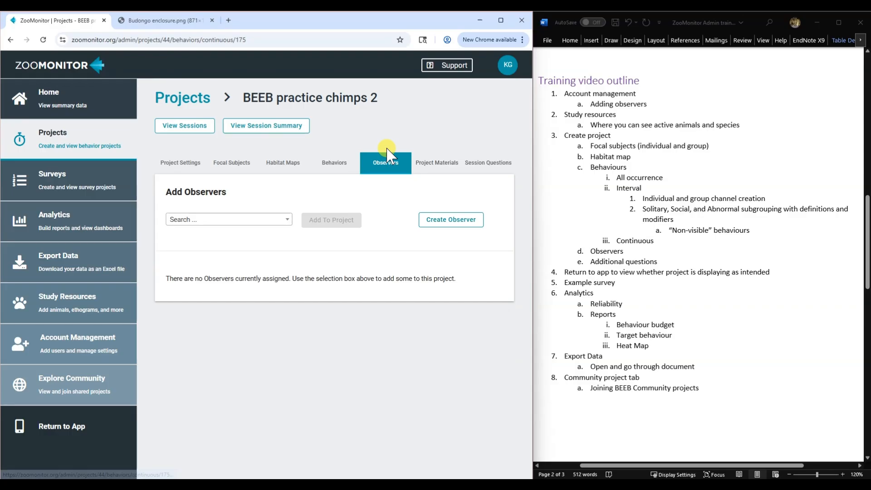
pyautogui.click(281, 220)
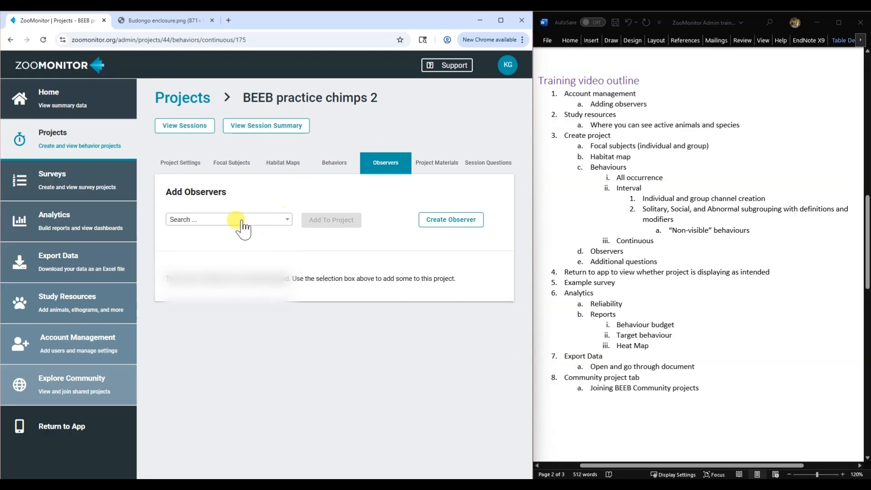
pyautogui.click(253, 221)
pyautogui.scroll(-3, 230, 272)
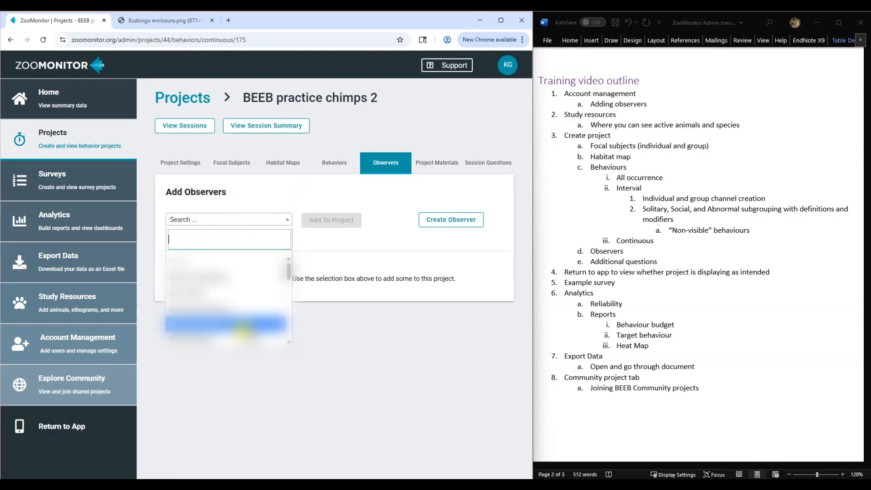
pyautogui.click(191, 231)
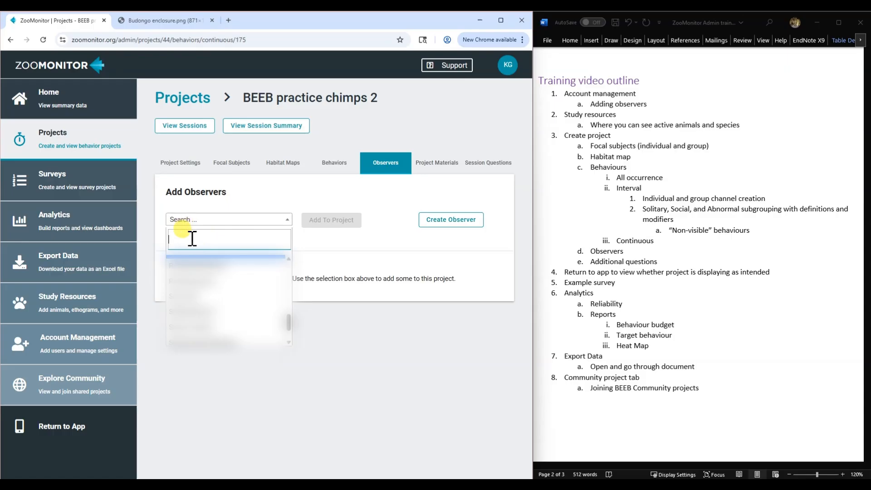
pyautogui.write('kris')
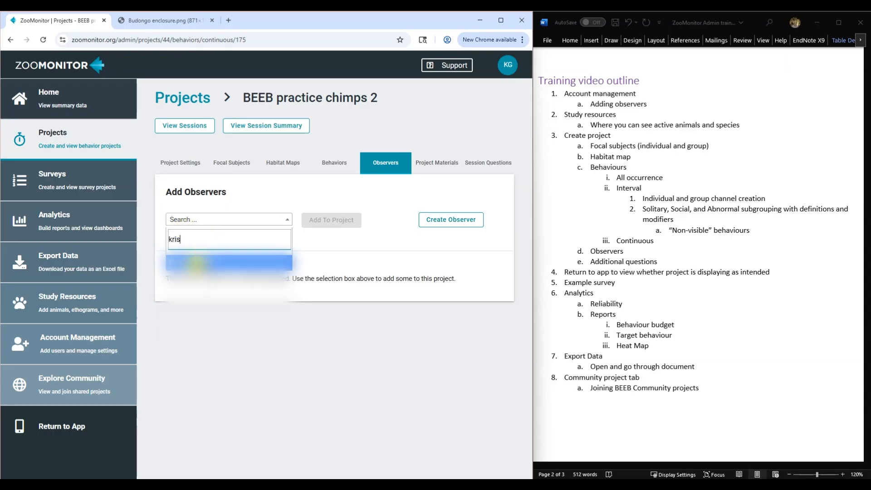
pyautogui.click(199, 262)
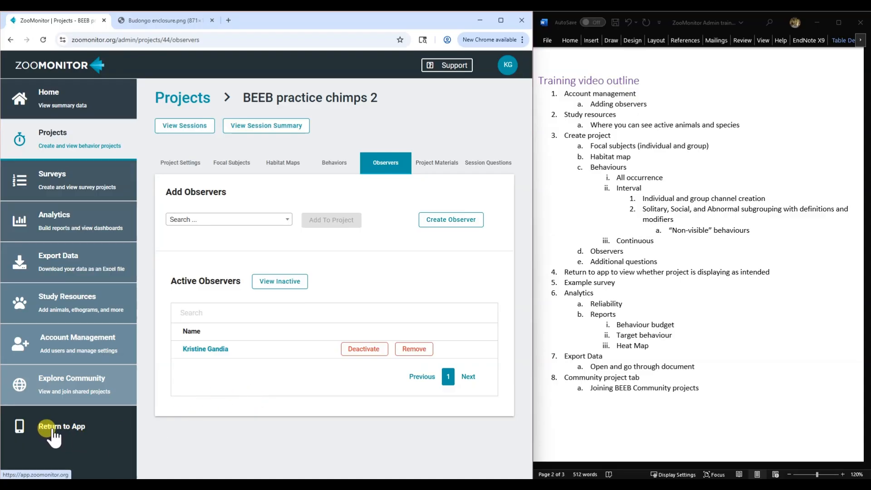
pyautogui.click(444, 172)
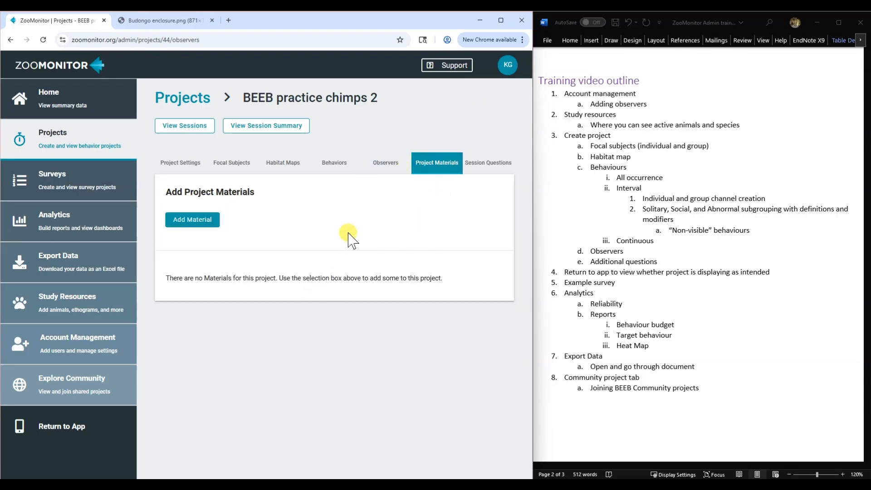
# - Cancel the Add Material form without adding anything and go to Session Questions
pyautogui.click(183, 219)
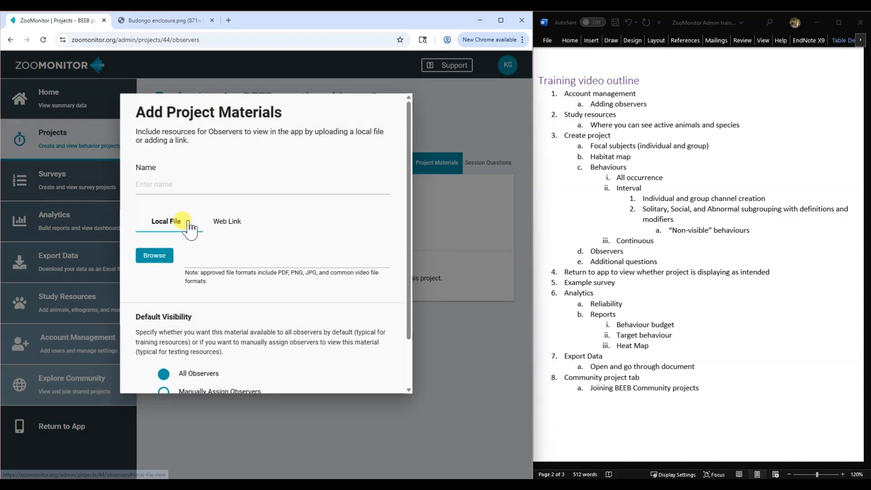
pyautogui.scroll(-2, 347, 225)
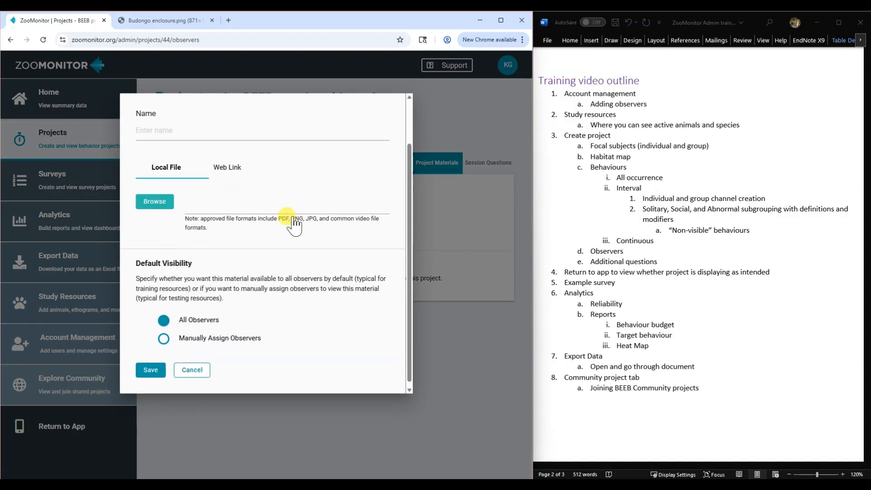
pyautogui.click(193, 366)
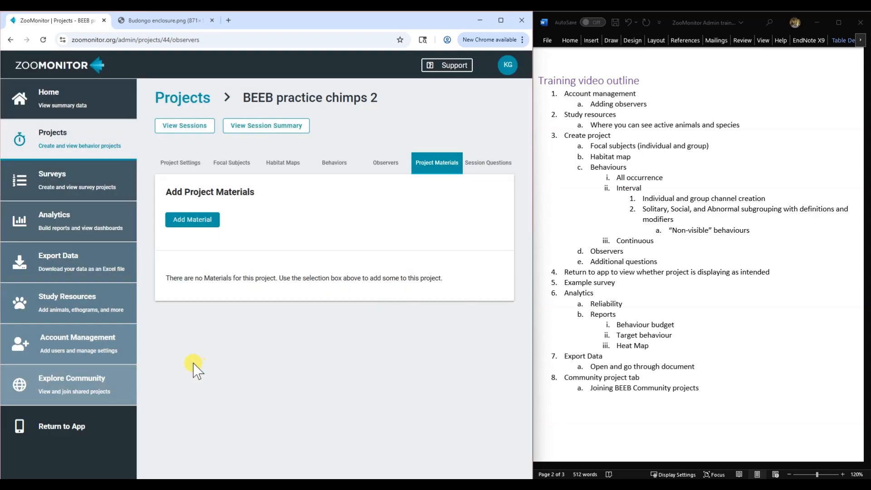
pyautogui.click(483, 164)
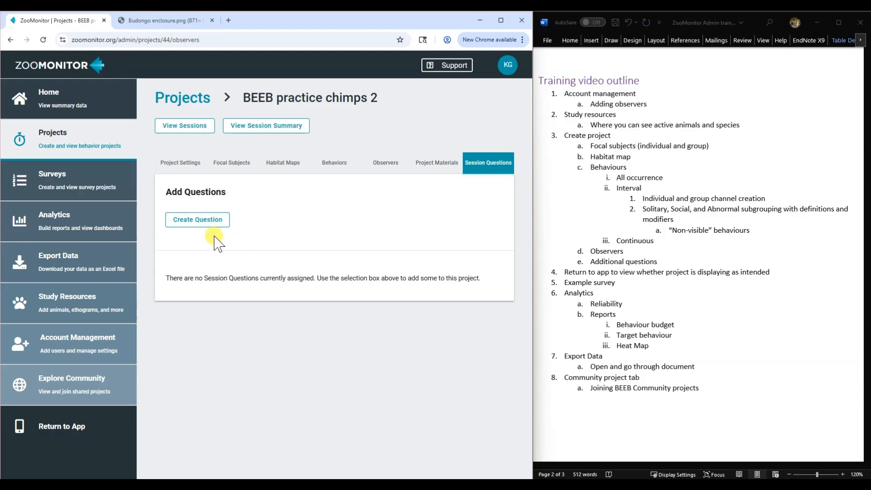
# - Create a LIST question named Weather with answers Sunny, Cloudy and Rainy
pyautogui.click(213, 223)
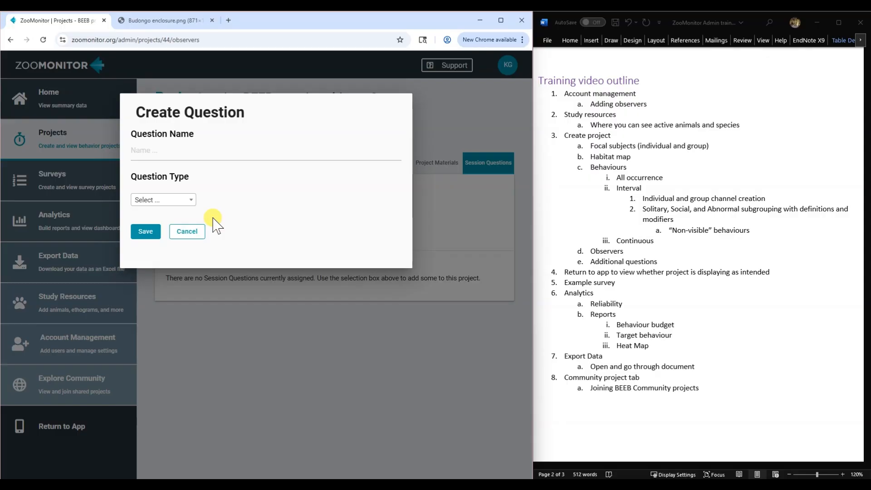
pyautogui.click(150, 152)
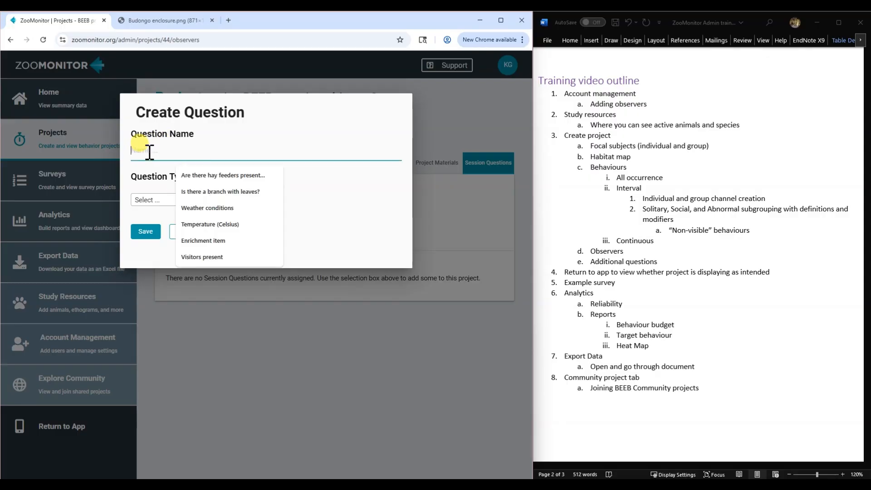
pyautogui.write('Weather')
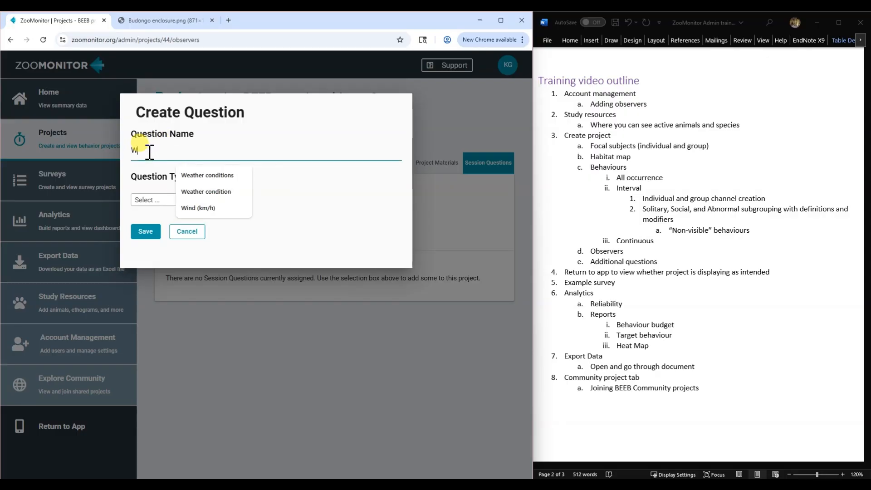
pyautogui.click(160, 203)
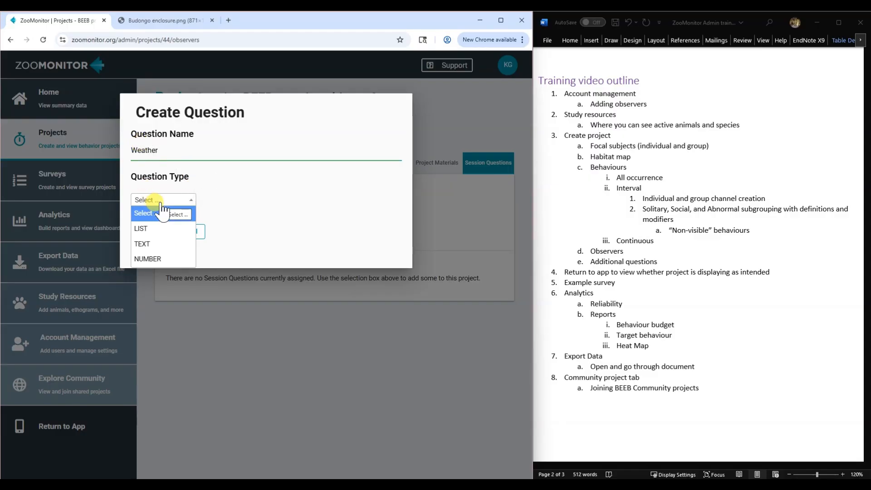
pyautogui.click(161, 229)
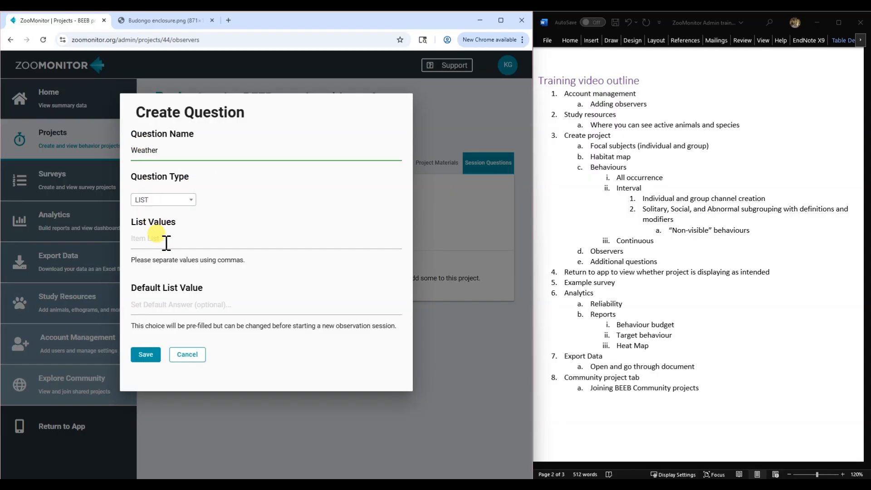
pyautogui.click(154, 242)
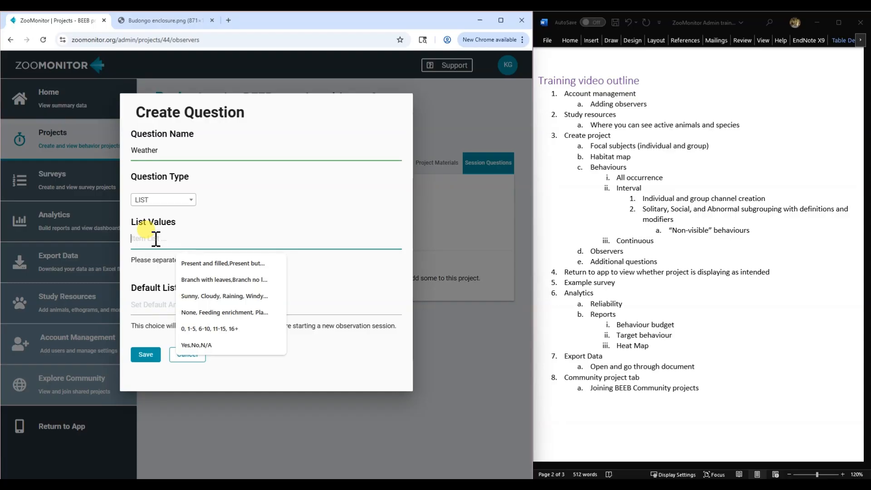
pyautogui.write('Sunn')
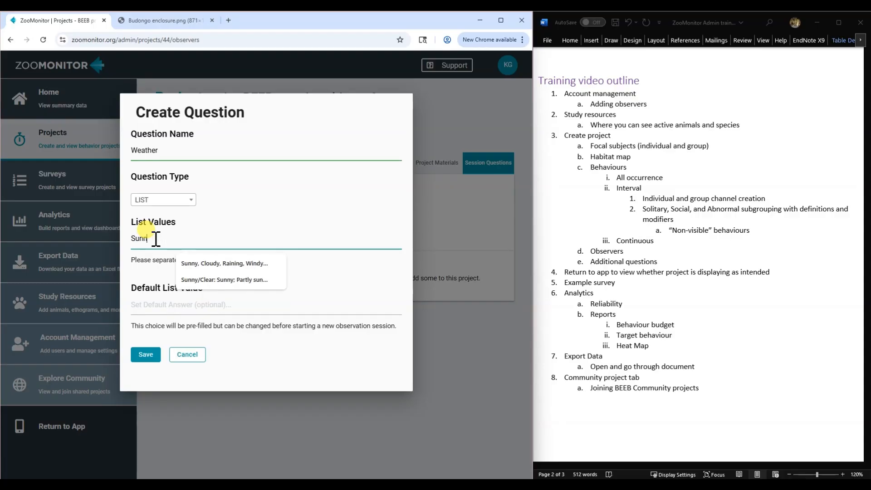
pyautogui.write('y,Cloudy,Rainy')
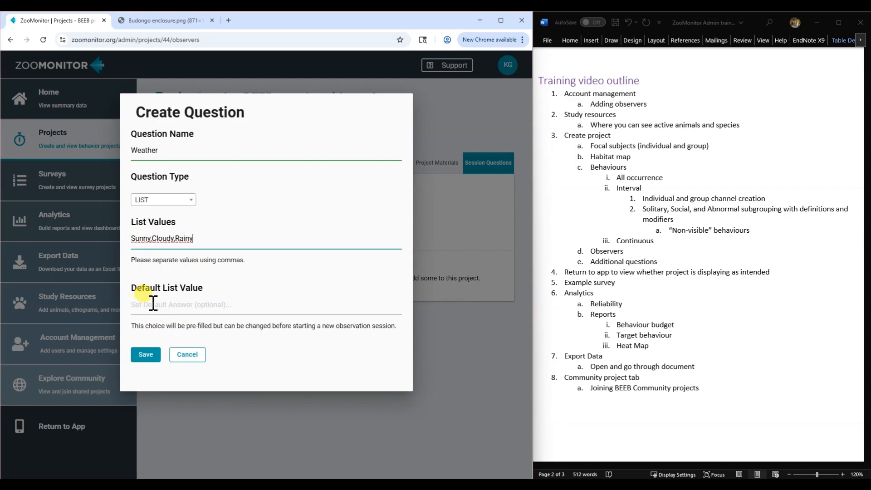
pyautogui.click(145, 356)
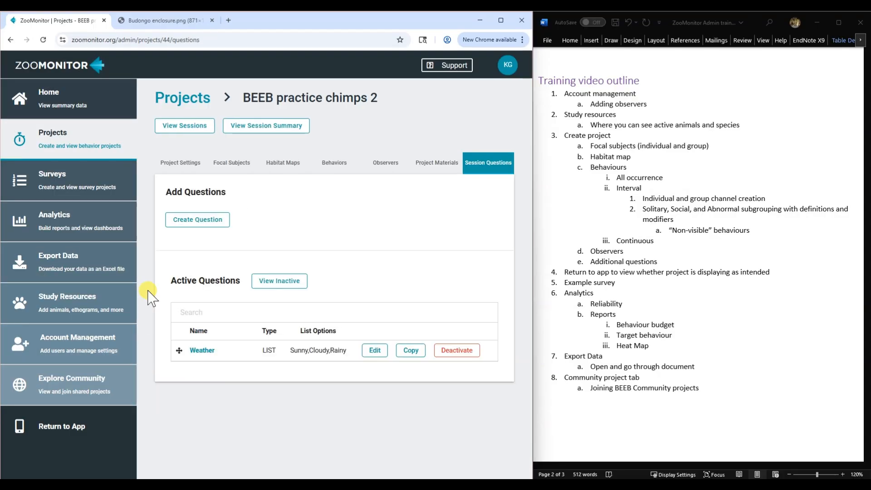
# - Create a Temperature (Celsius) question from the autofill name with a NUMBER answer type
pyautogui.click(206, 223)
pyautogui.click(165, 151)
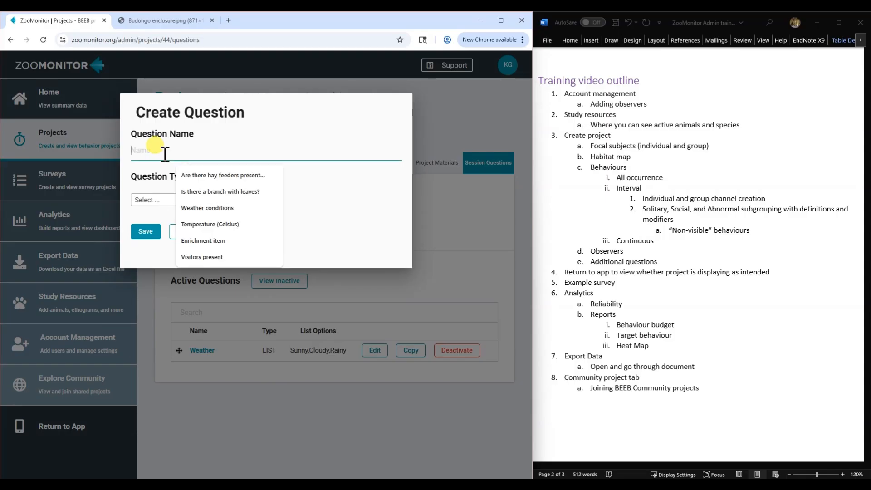
pyautogui.write('Temperature')
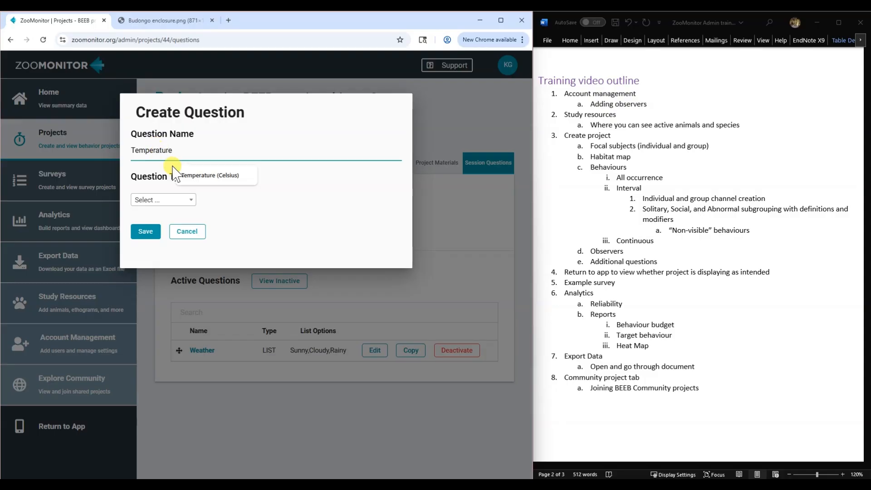
pyautogui.click(211, 177)
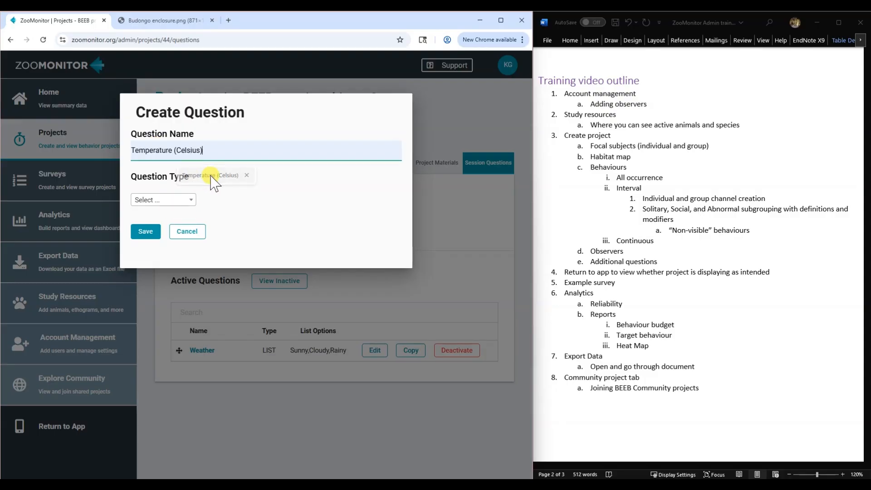
pyautogui.click(179, 201)
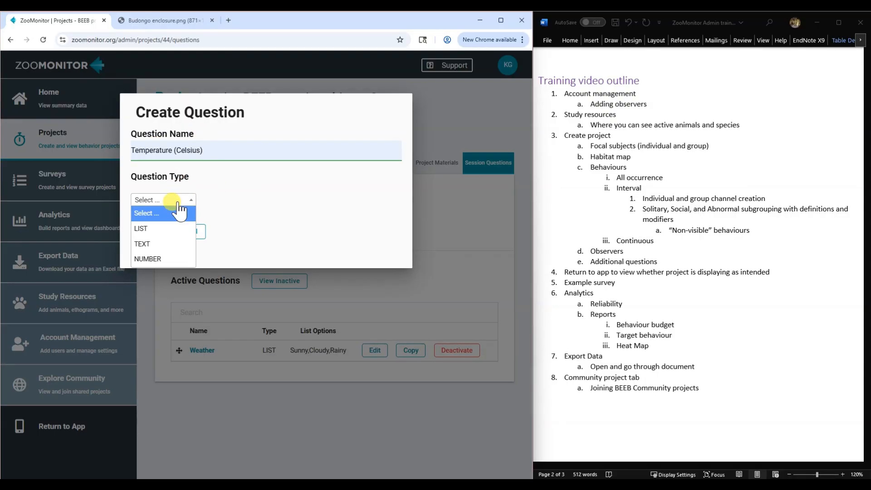
pyautogui.click(163, 260)
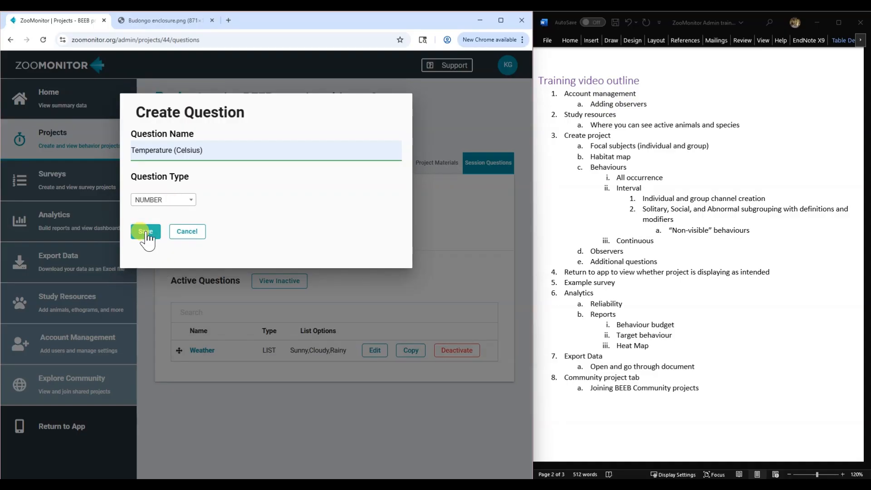
pyautogui.click(175, 200)
pyautogui.click(161, 260)
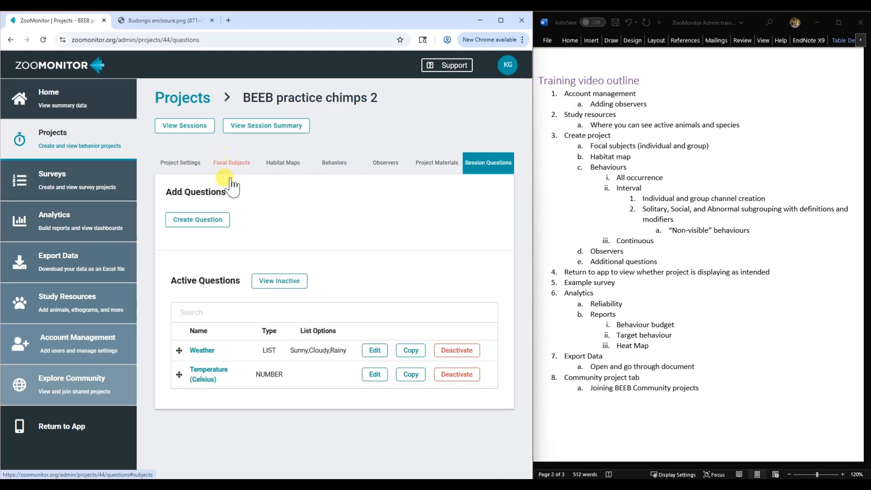
# - Cancel a third new question without saving, then review the Word training outline
pyautogui.click(204, 217)
pyautogui.click(157, 154)
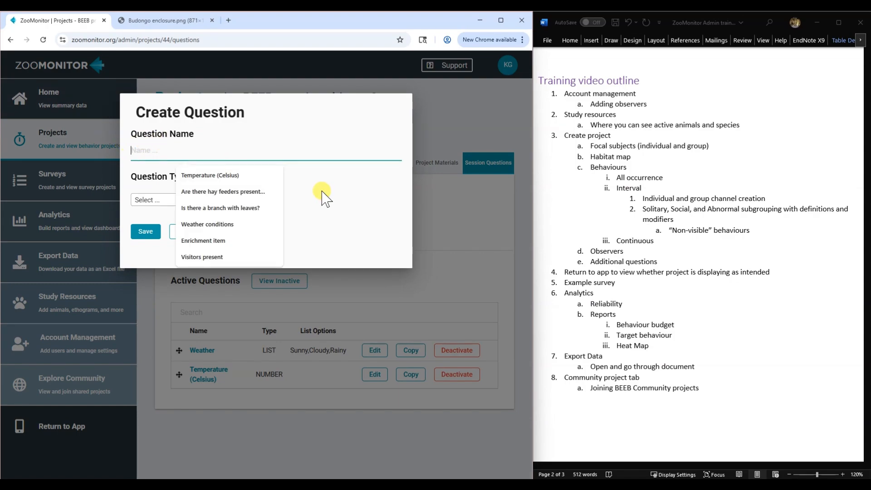
pyautogui.click(374, 227)
pyautogui.click(186, 232)
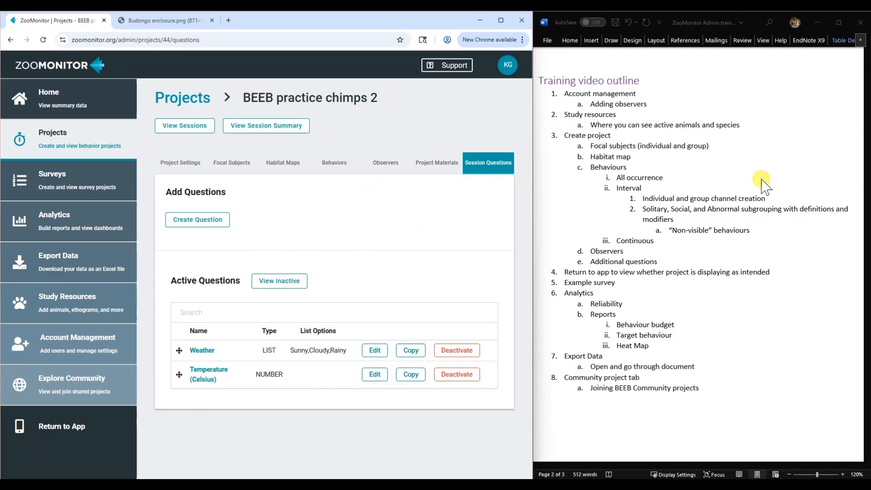
pyautogui.click(591, 265)
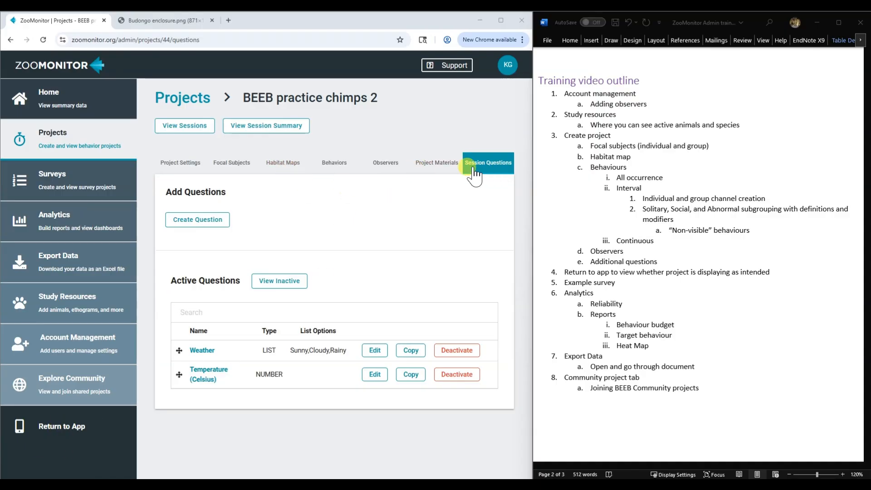
# - Save the project's general settings and return to the observer app
pyautogui.click(191, 166)
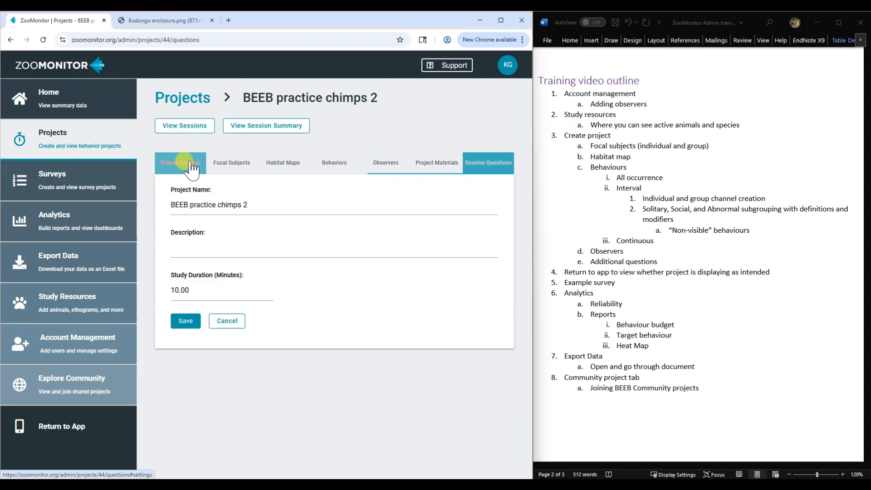
pyautogui.click(186, 321)
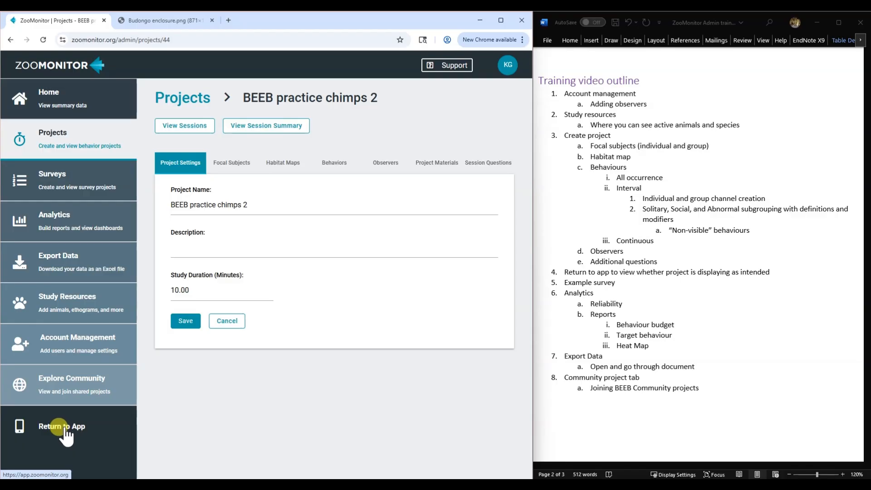
pyautogui.click(64, 430)
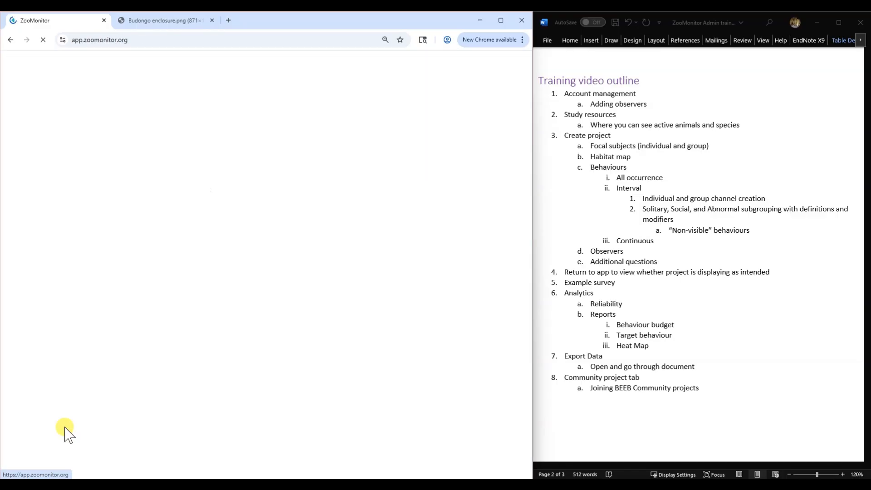
# - Dismiss the data-synced notice and sign in as the chosen observer
pyautogui.click(260, 190)
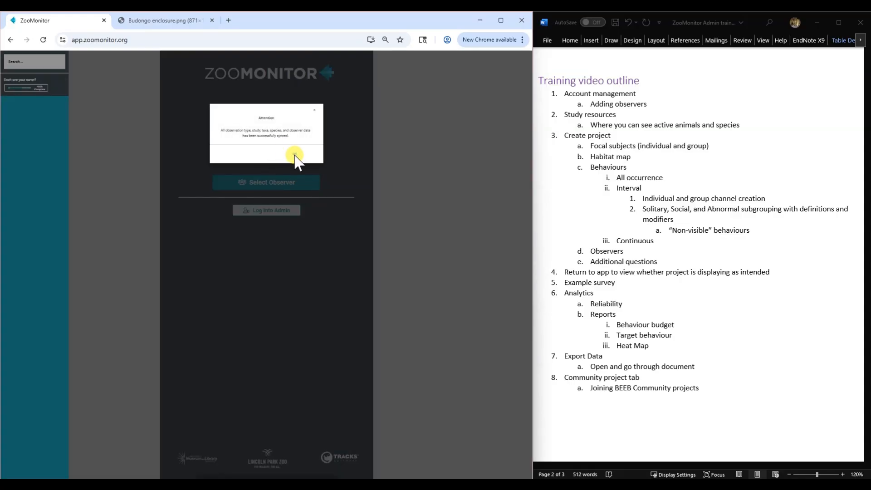
pyautogui.click(294, 156)
pyautogui.click(275, 188)
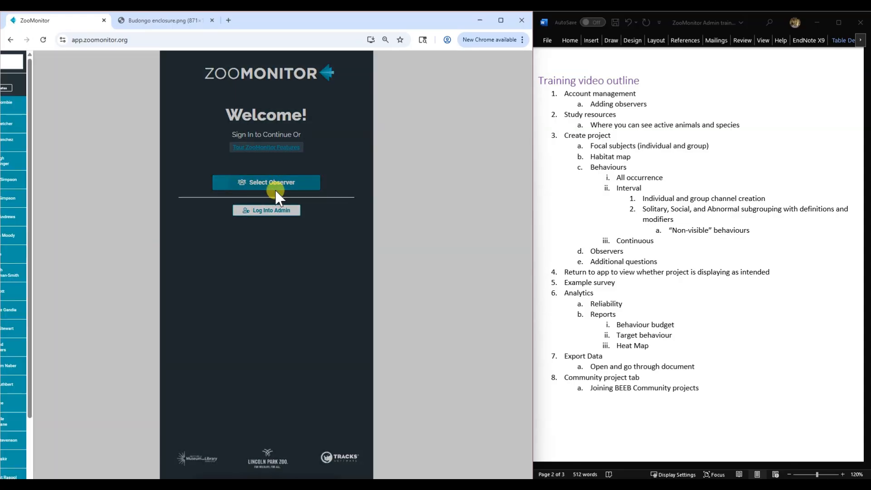
pyautogui.scroll(-2, 41, 345)
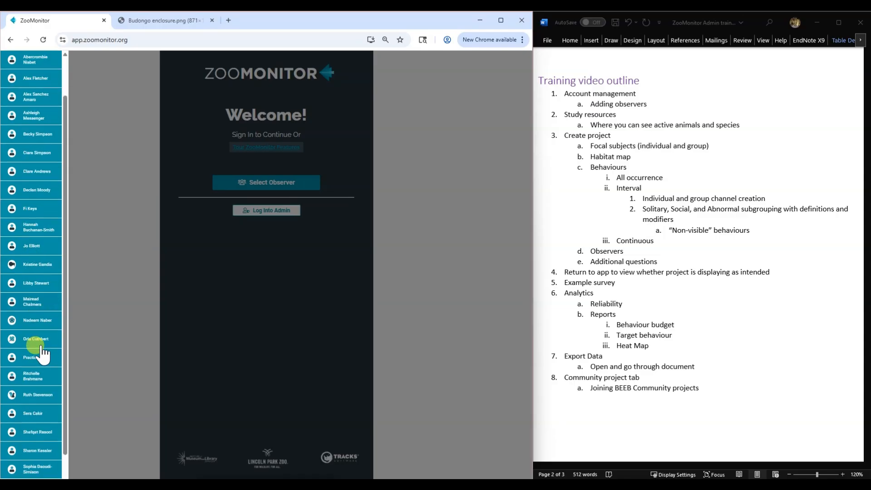
pyautogui.scroll(-1, 43, 356)
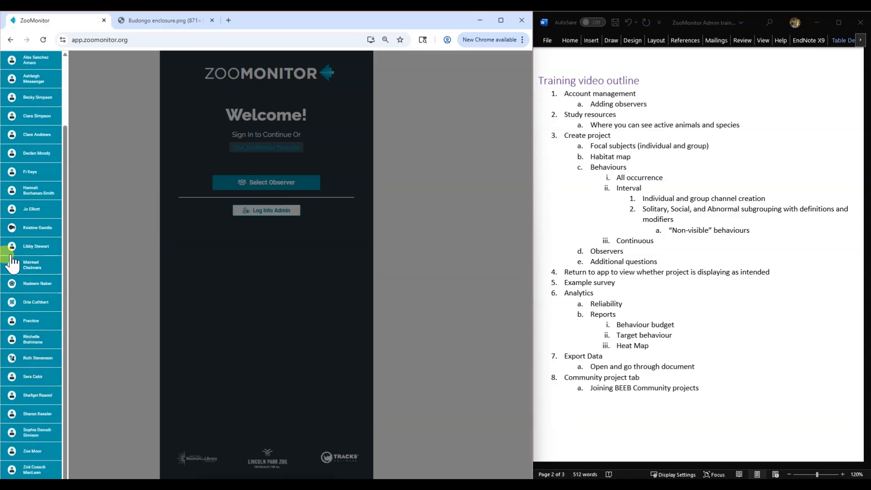
pyautogui.click(28, 231)
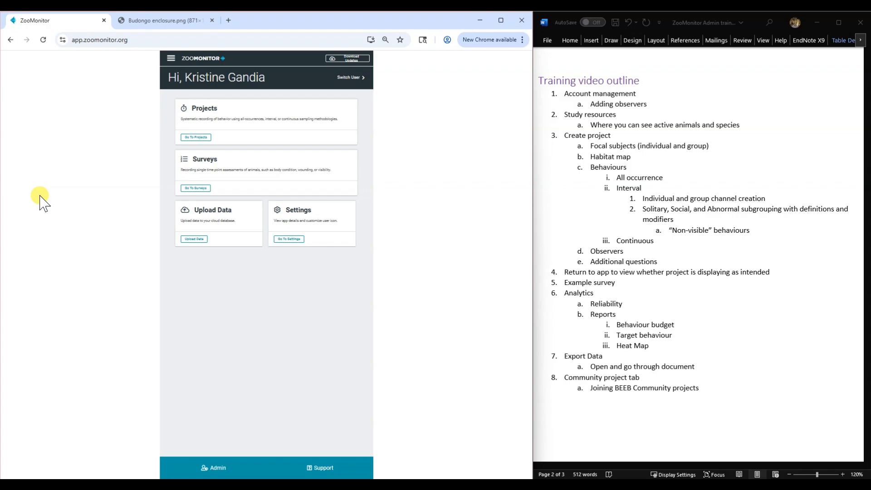
# - From Go To Projects, open the BEEB practice chimps 2 card and review its summary
pyautogui.click(195, 137)
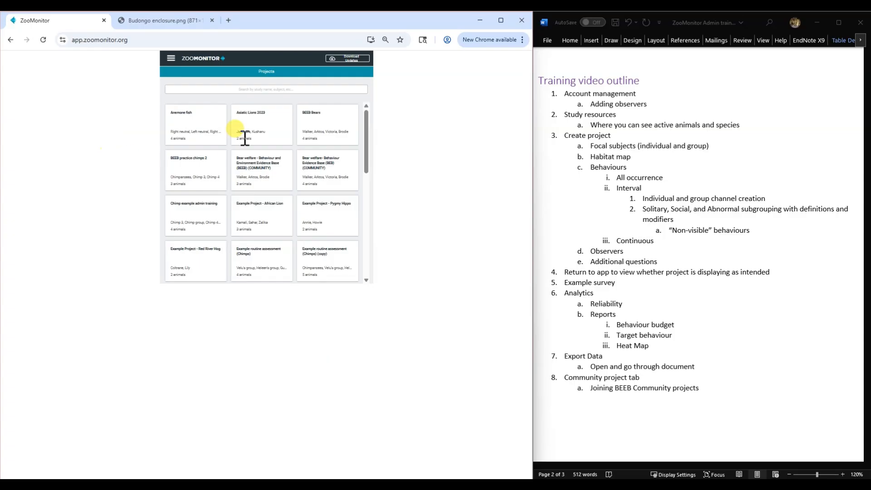
pyautogui.scroll(-5, 353, 168)
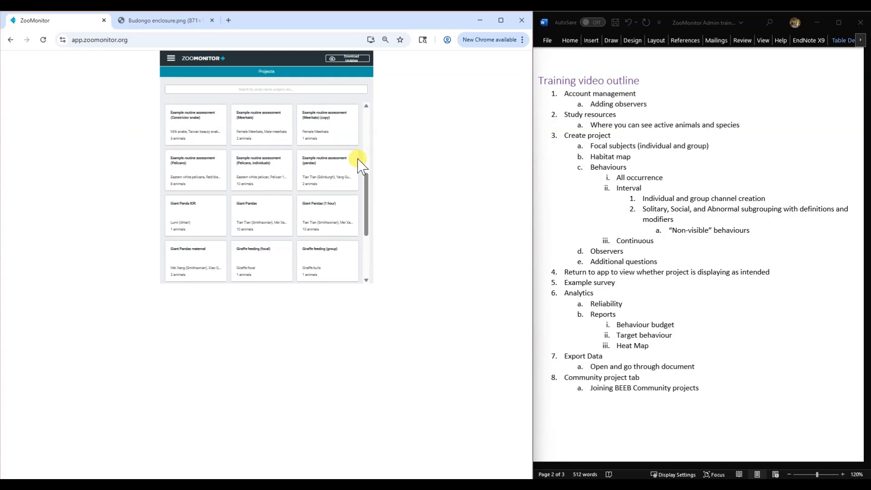
pyautogui.scroll(5, 356, 164)
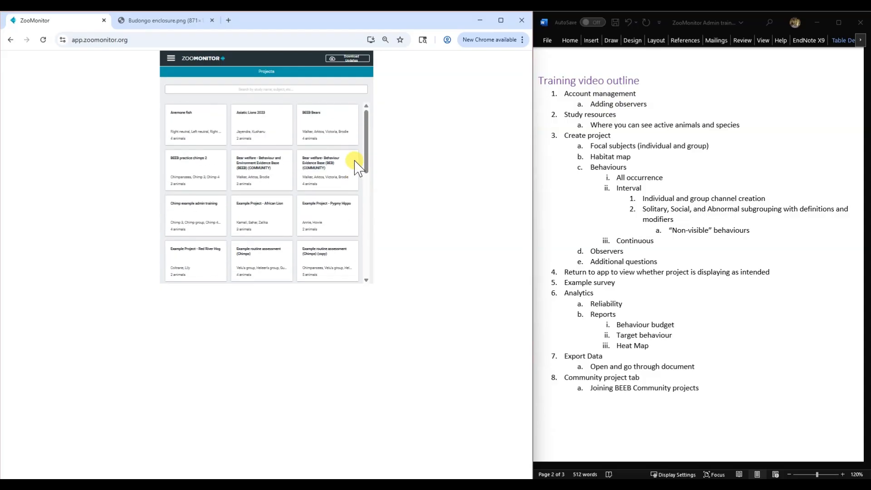
pyautogui.click(195, 163)
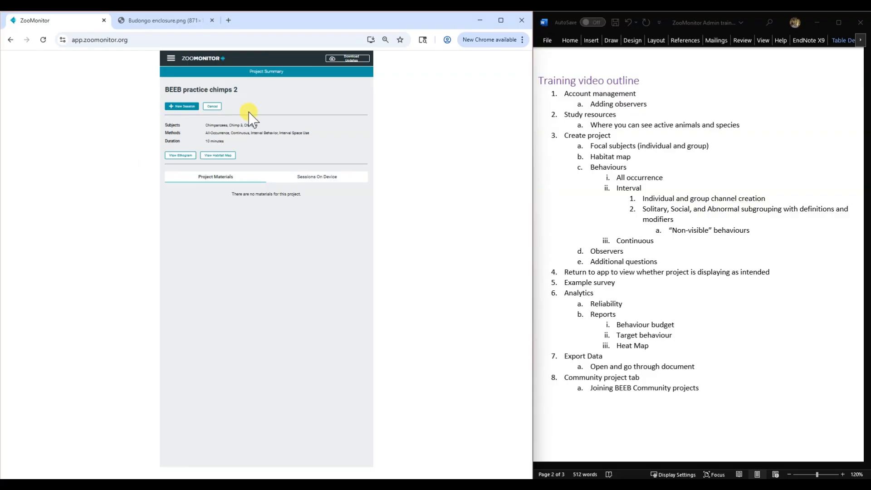
pyautogui.scroll(5, 251, 118)
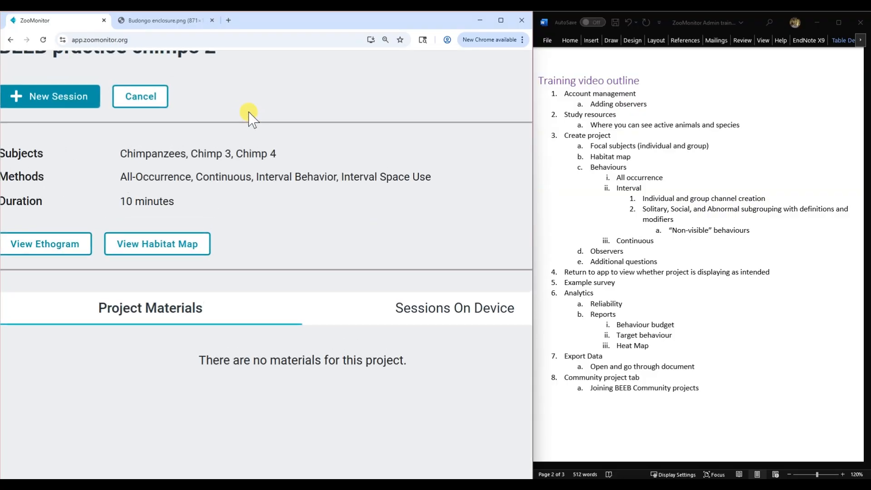
pyautogui.scroll(-5, 251, 119)
pyautogui.scroll(2, 251, 119)
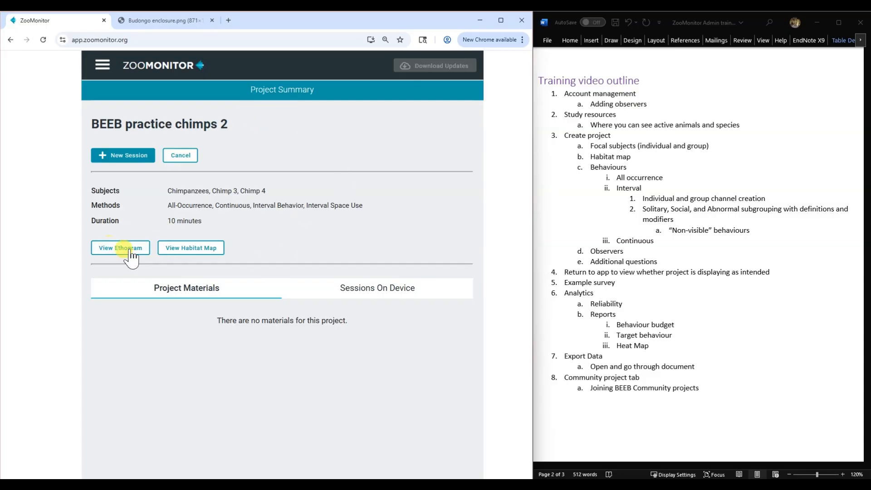
# - Start a new session and answer the Weather question with Sunny
pyautogui.click(130, 160)
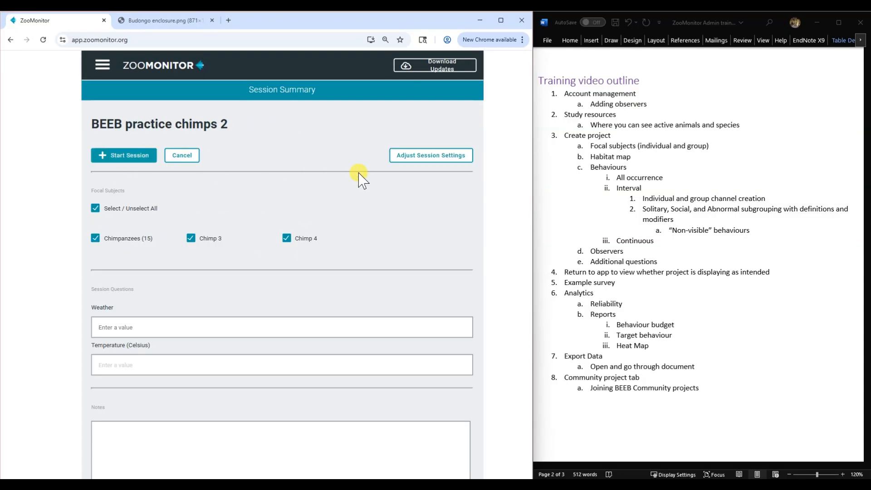
pyautogui.scroll(-2, 390, 182)
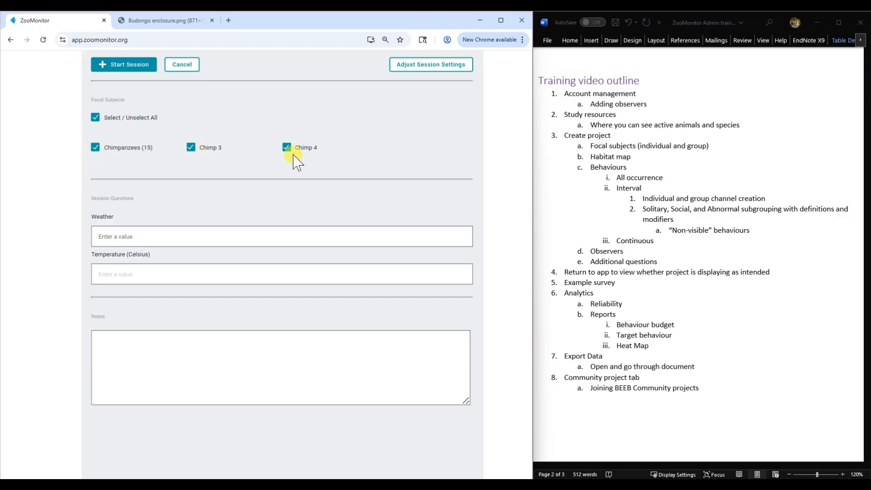
pyautogui.scroll(2, 443, 169)
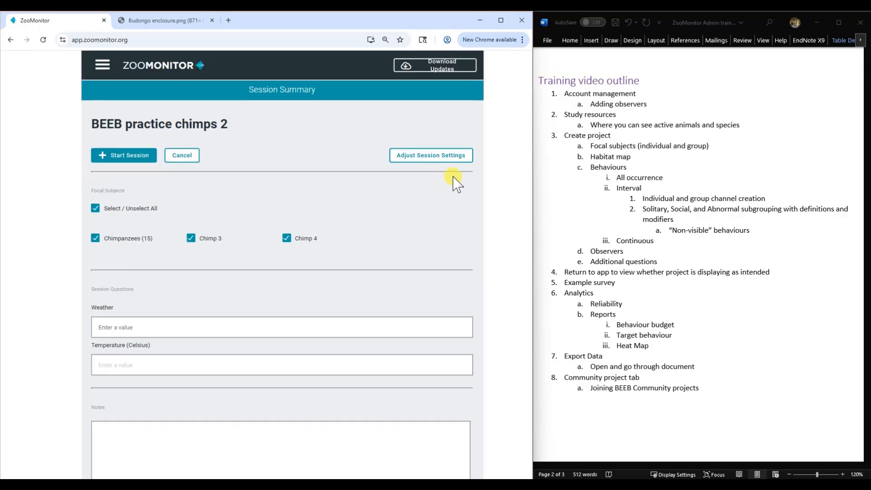
pyautogui.click(129, 324)
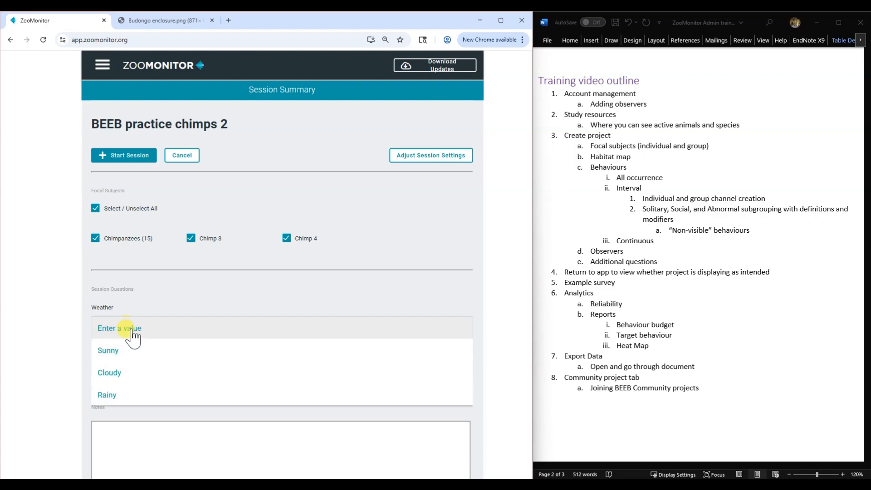
pyautogui.click(128, 350)
pyautogui.click(129, 328)
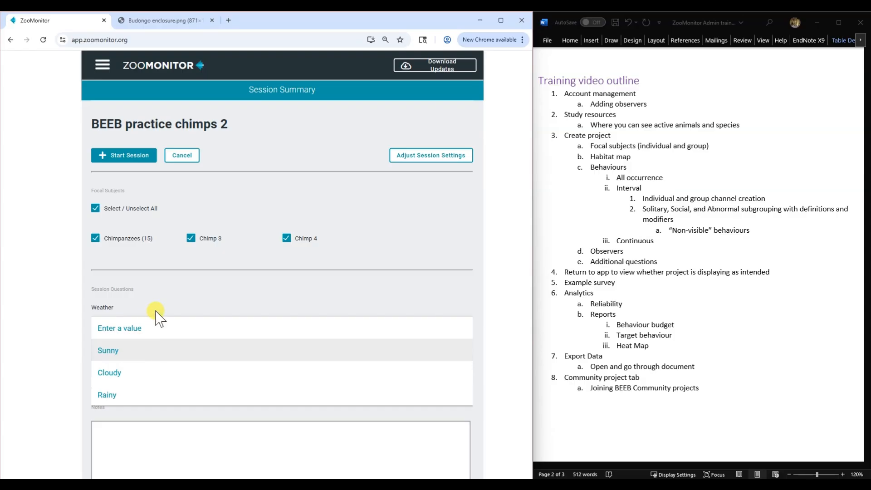
pyautogui.click(175, 293)
# - Enter 2 for Temperature (Celsius) and move into the Notes field, keeping Sunny
pyautogui.click(134, 365)
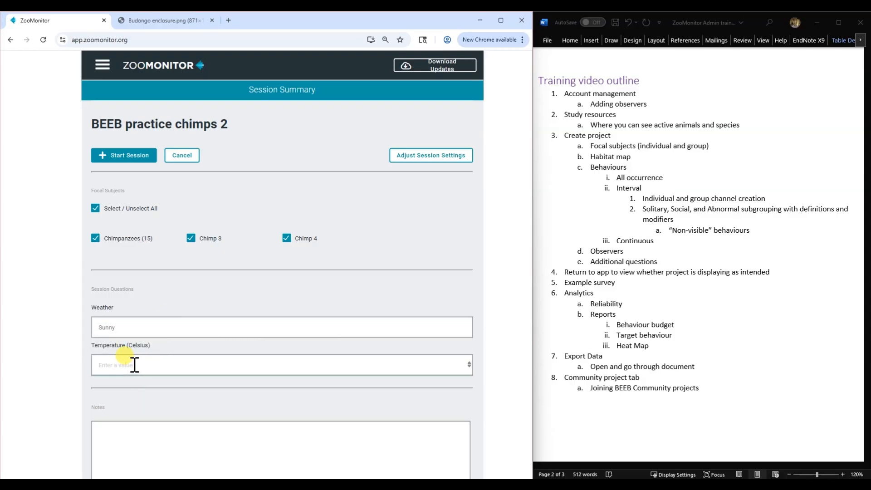
pyautogui.write('2')
pyautogui.click(430, 256)
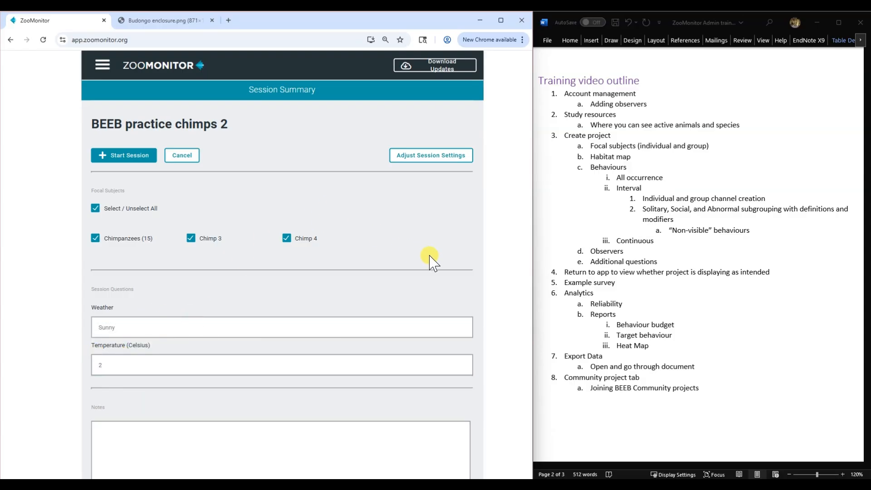
pyautogui.scroll(-4, 449, 254)
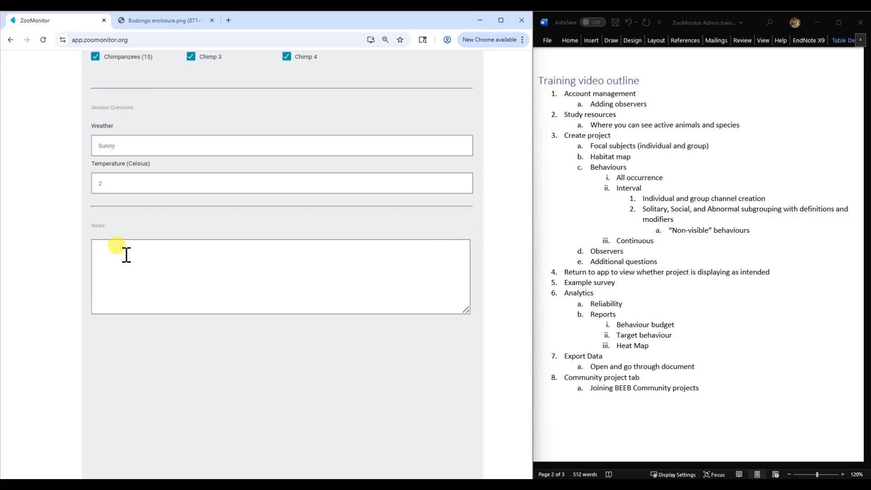
pyautogui.click(123, 253)
pyautogui.click(417, 145)
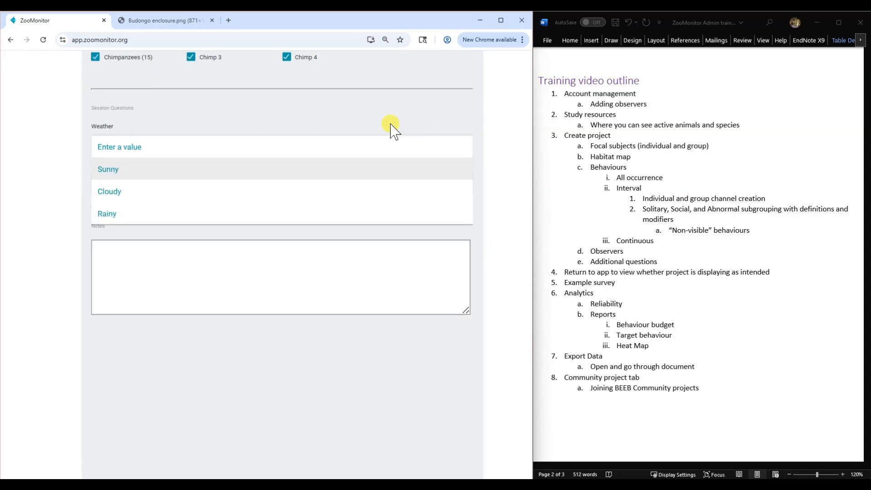
pyautogui.click(436, 133)
pyautogui.scroll(4, 435, 134)
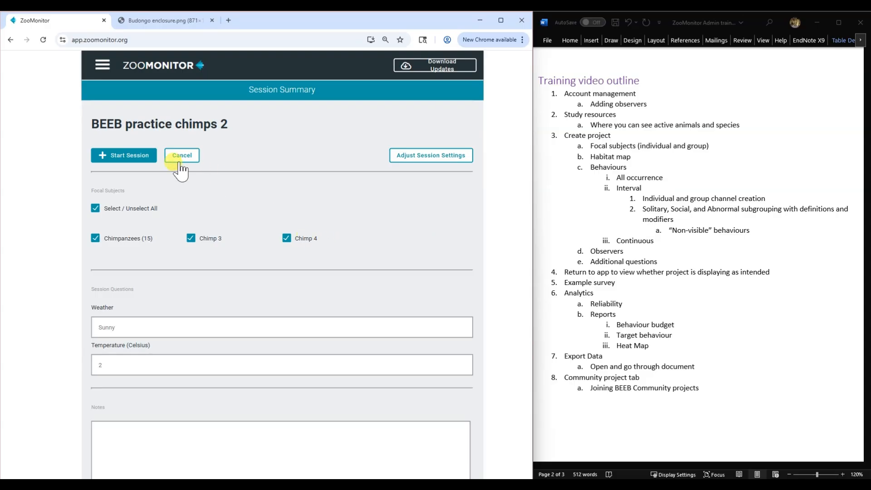
# - Start the session countdown and select the Chimpanzees group as the subject
pyautogui.click(127, 154)
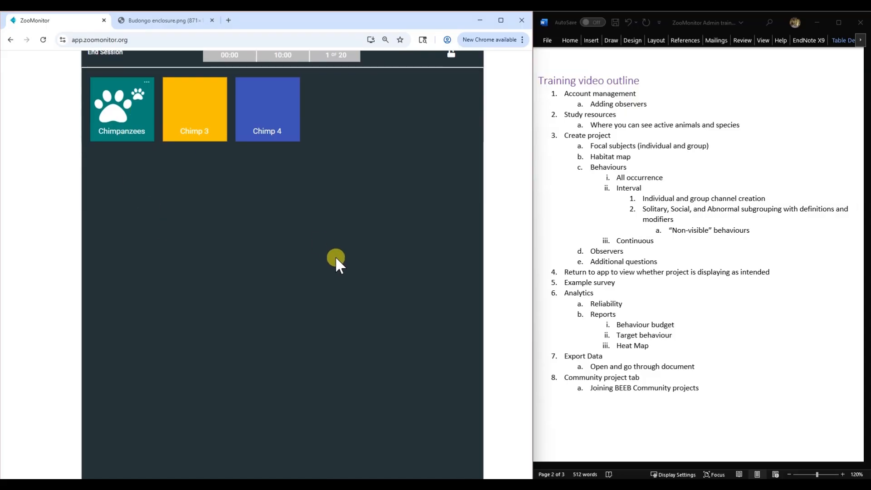
pyautogui.click(282, 299)
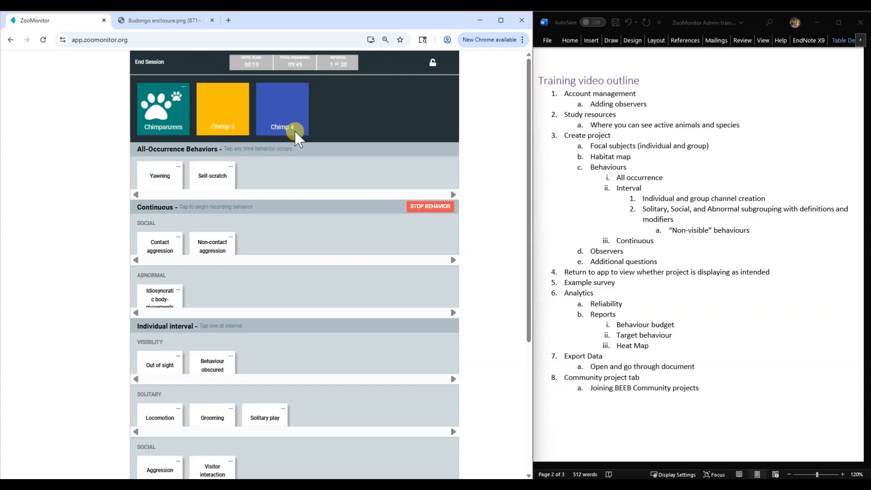
pyautogui.click(161, 119)
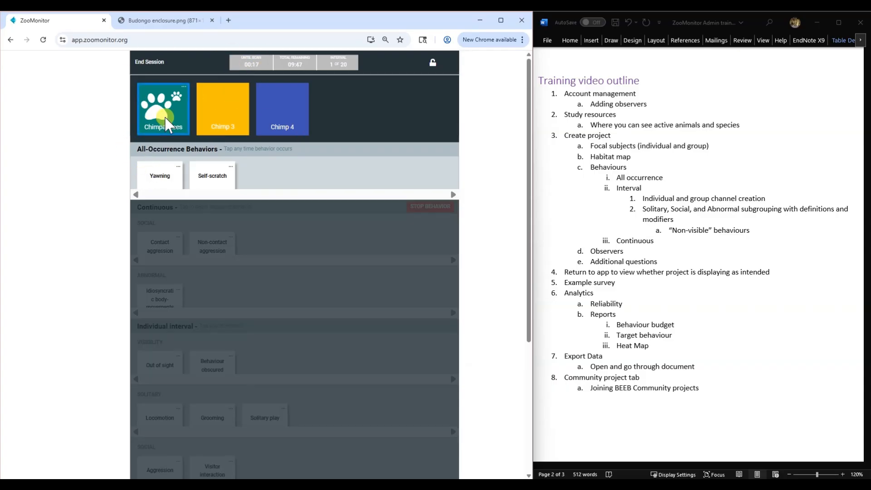
# - Log two Yawning events with a count of 1 and one Self-scratch for the chimpanzee group
pyautogui.click(164, 175)
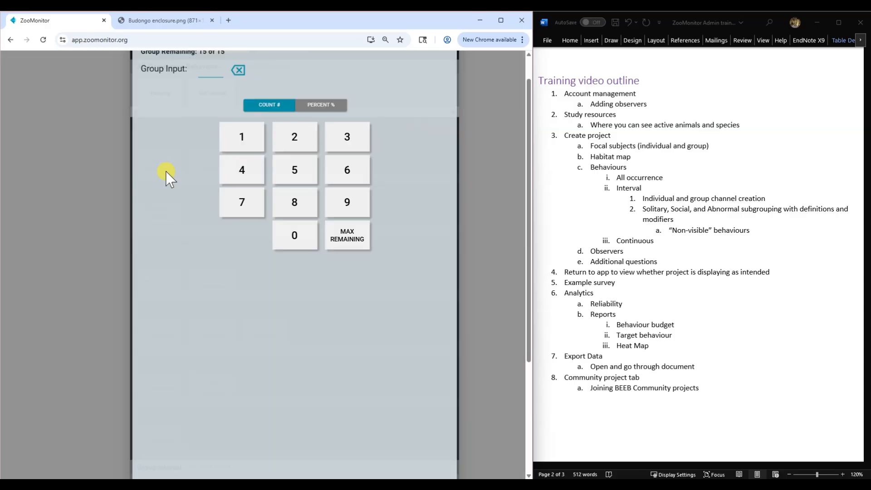
pyautogui.click(234, 139)
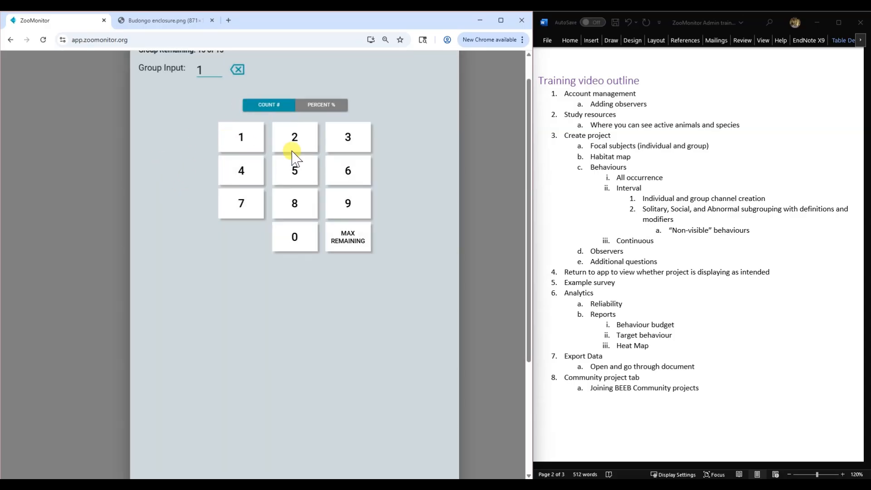
pyautogui.scroll(-5, 379, 424)
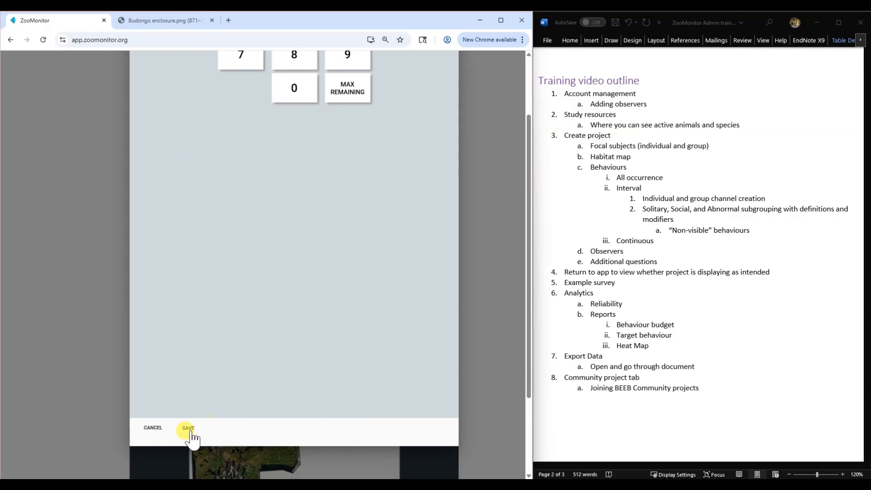
pyautogui.click(189, 429)
pyautogui.scroll(5, 249, 249)
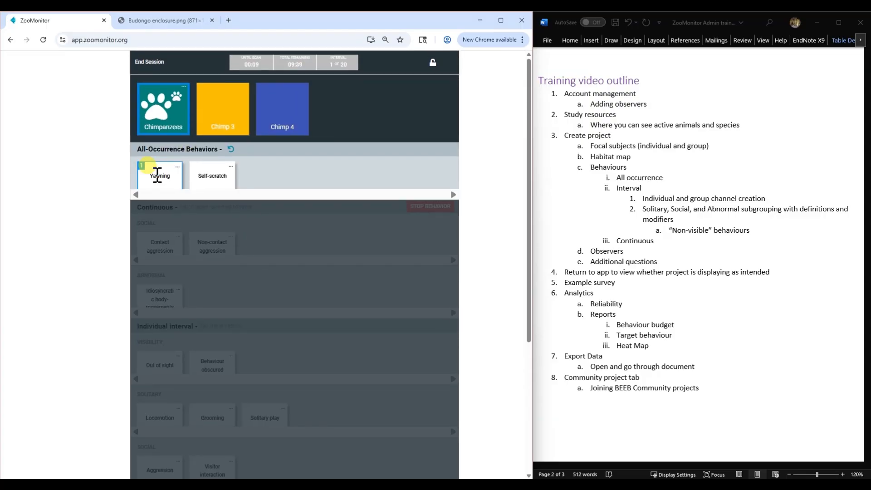
pyautogui.click(160, 177)
pyautogui.scroll(-3, 331, 346)
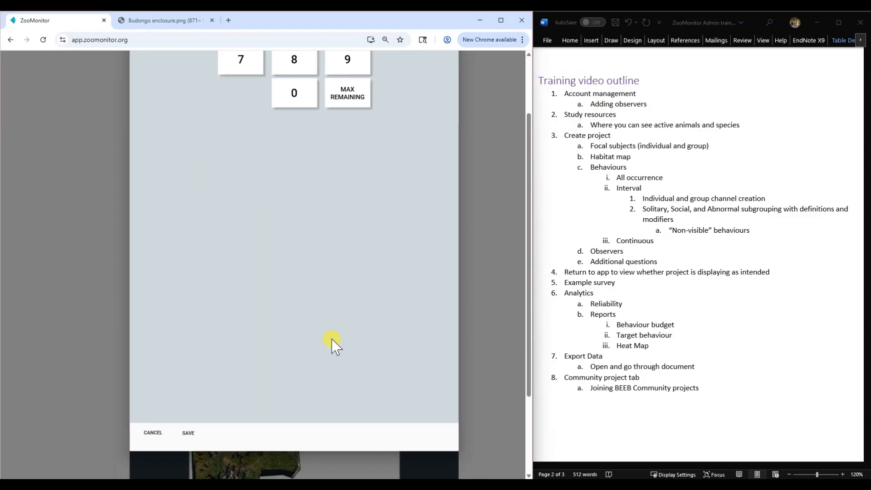
pyautogui.click(180, 431)
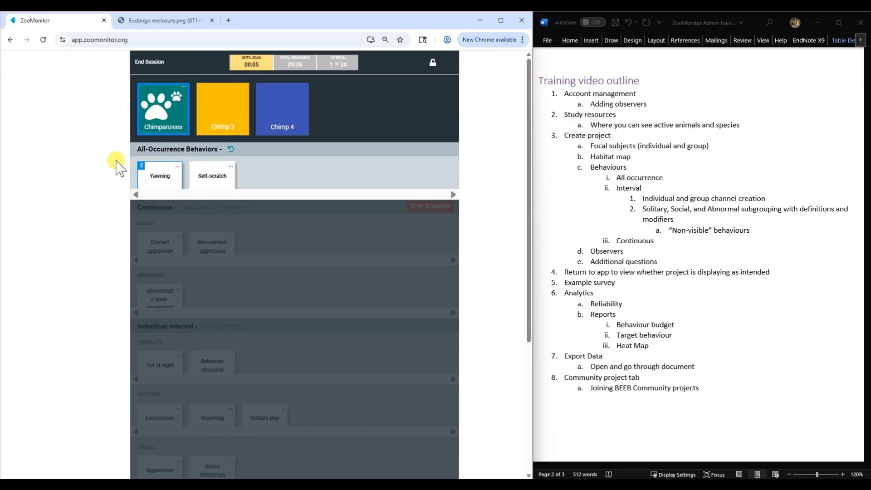
pyautogui.click(202, 173)
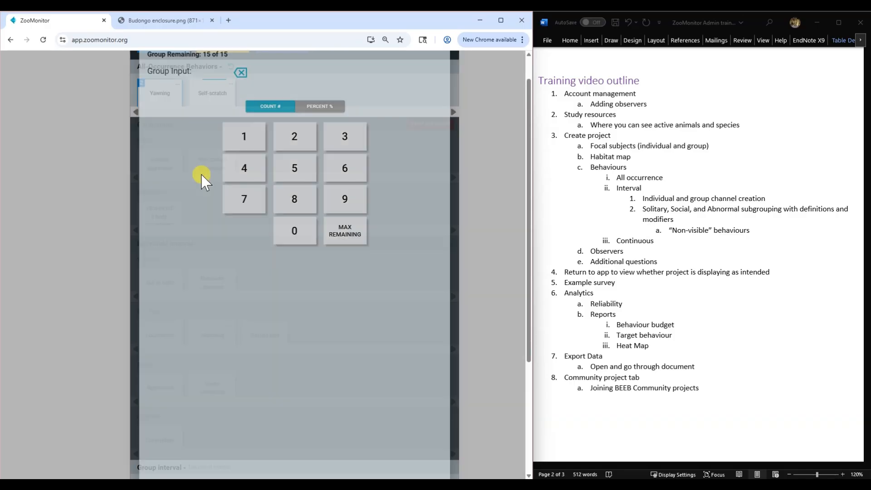
pyautogui.scroll(-3, 334, 346)
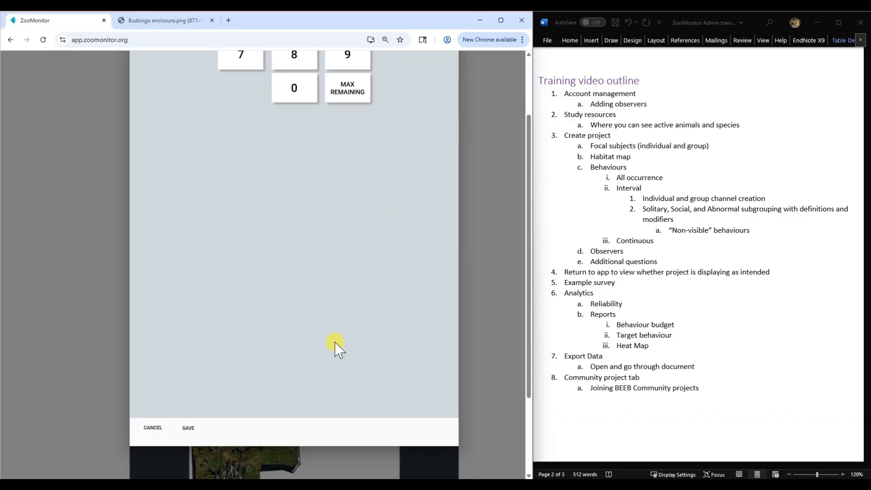
pyautogui.click(187, 429)
pyautogui.click(189, 425)
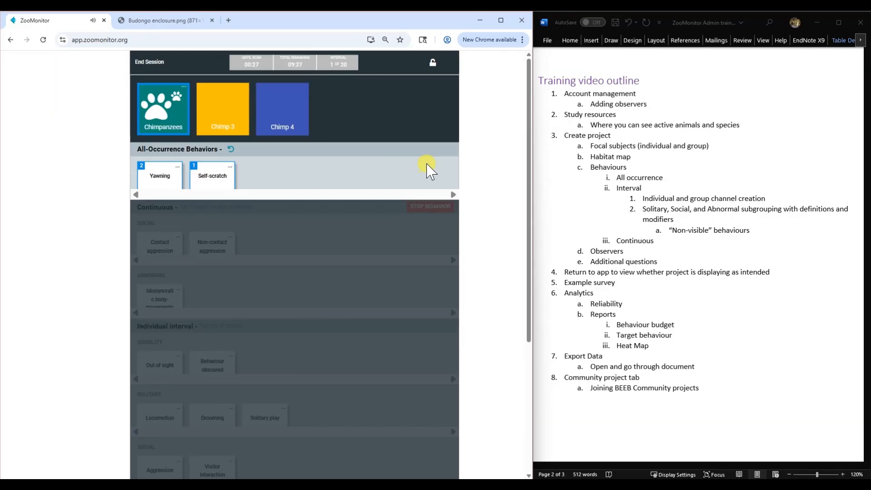
# - Record Idiosyncratic body-movements for 2 chimps in the group interval, then select Chimp 3
pyautogui.scroll(-1, 319, 187)
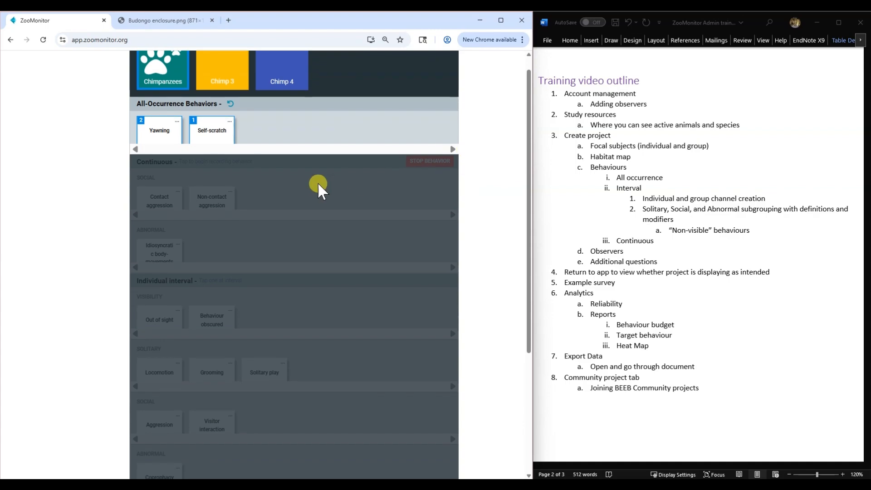
pyautogui.scroll(-3, 313, 206)
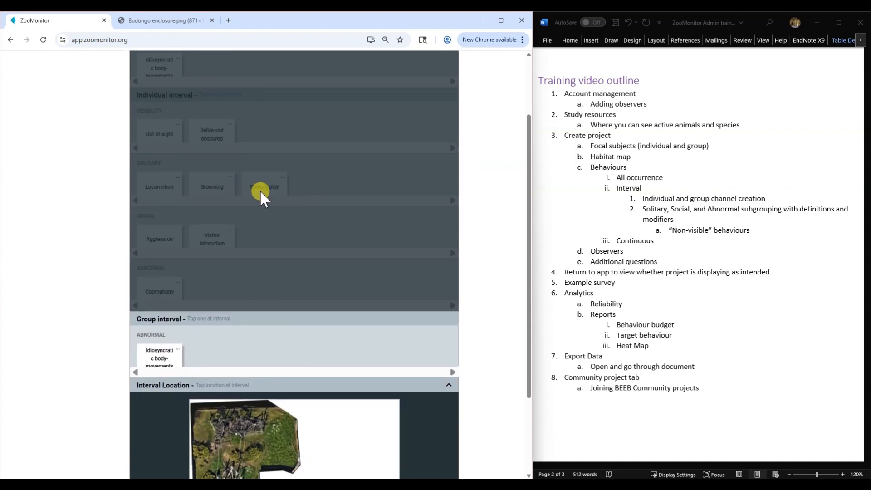
pyautogui.scroll(2, 260, 189)
pyautogui.scroll(-3, 248, 192)
pyautogui.scroll(3, 177, 156)
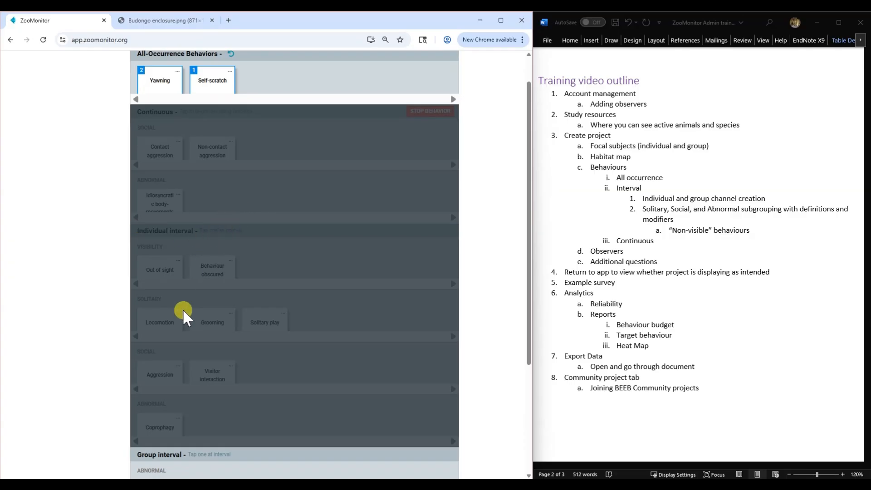
pyautogui.scroll(-2, 196, 253)
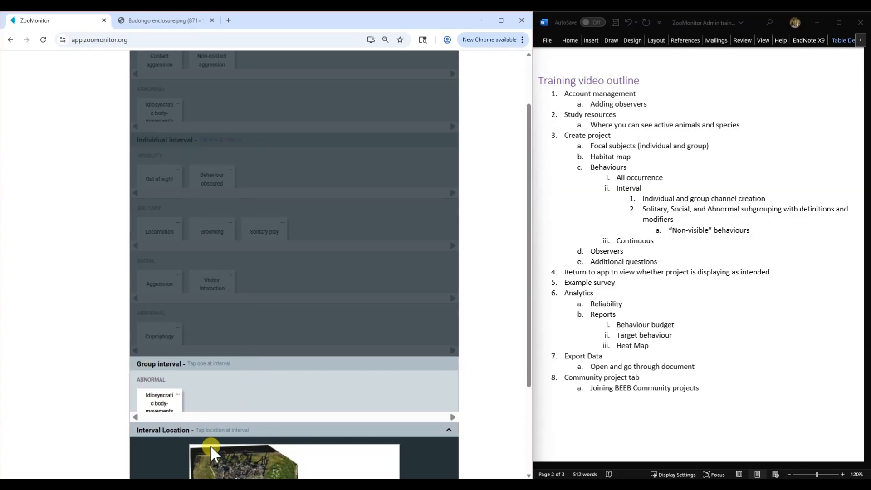
pyautogui.click(159, 405)
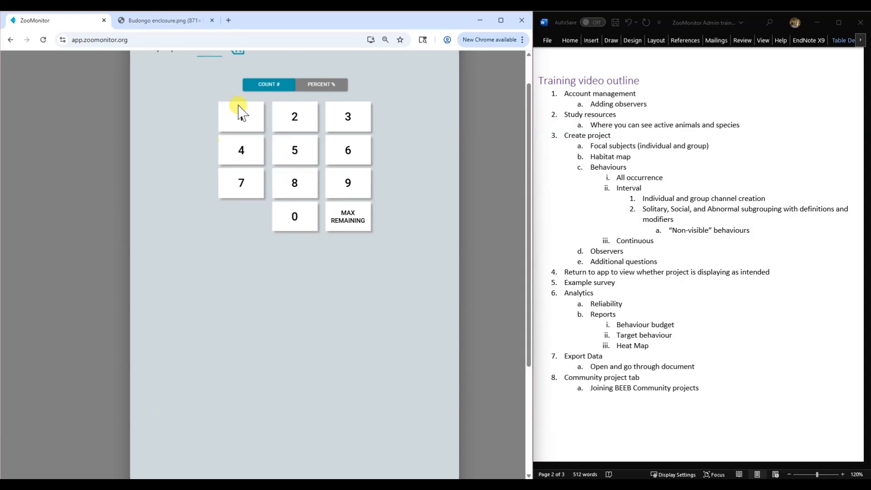
pyautogui.click(302, 119)
pyautogui.scroll(-3, 465, 150)
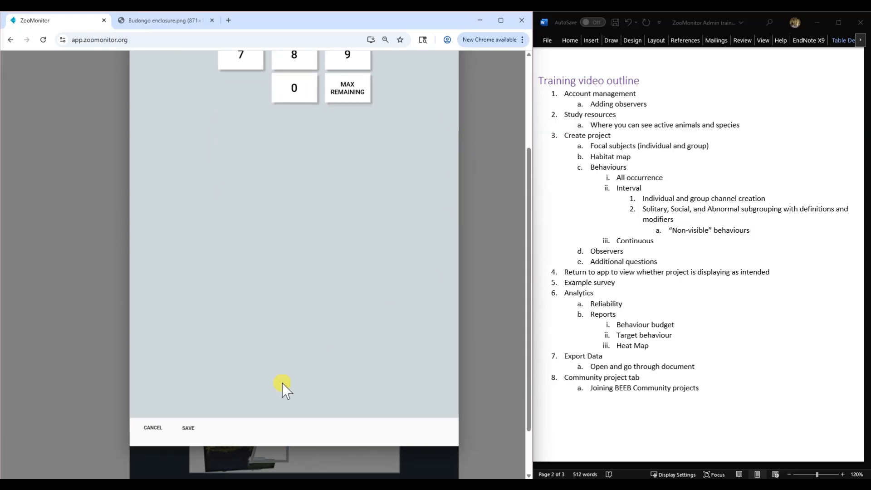
pyautogui.click(185, 429)
pyautogui.scroll(6, 481, 261)
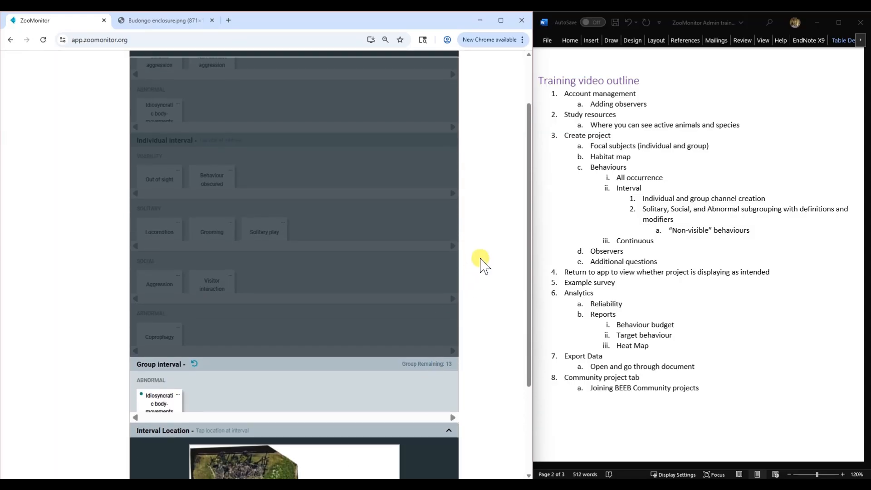
pyautogui.click(225, 95)
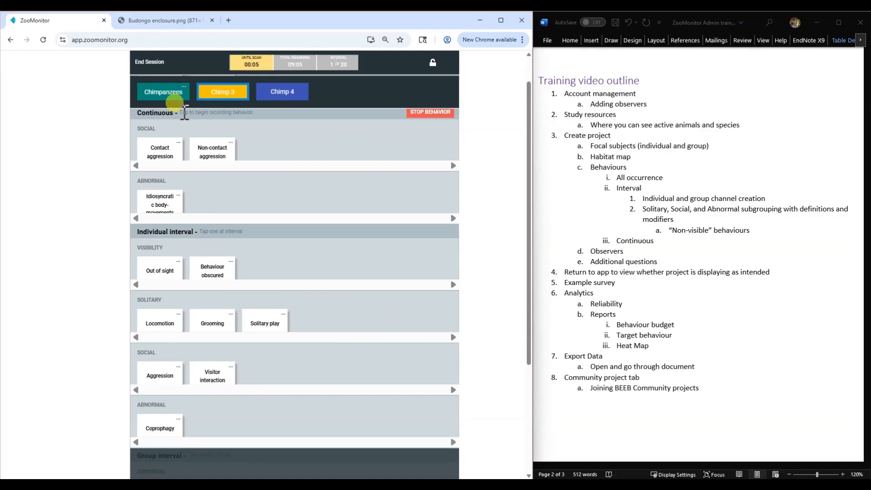
# - Log a Yawning event for Chimp 3 and a Self-scratch for Chimp 4, then return to Chimp 3
pyautogui.scroll(-1, 340, 219)
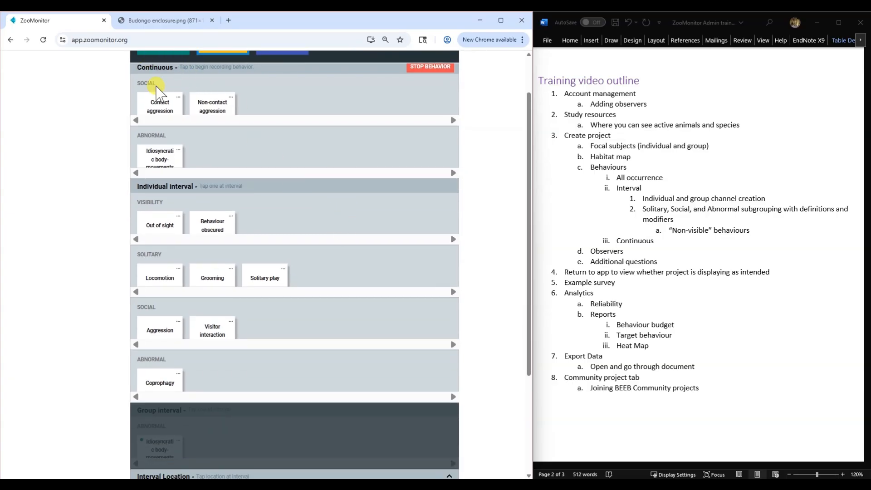
pyautogui.scroll(1, 287, 124)
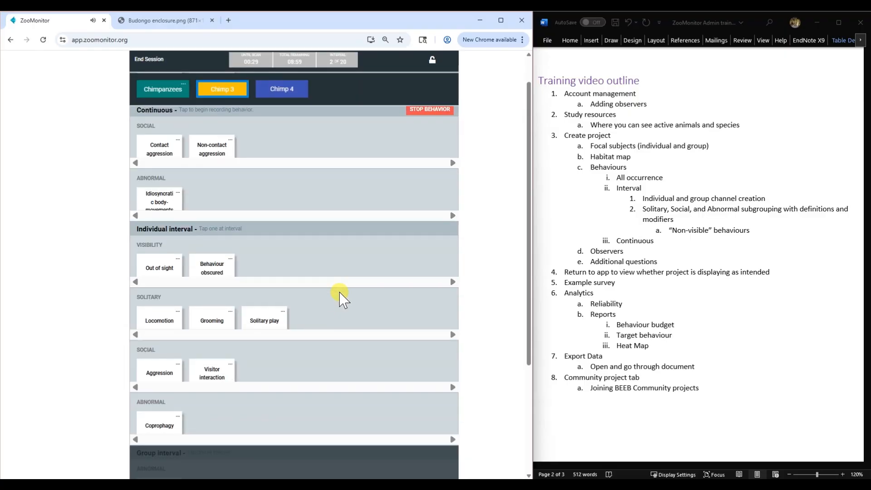
pyautogui.scroll(-4, 340, 297)
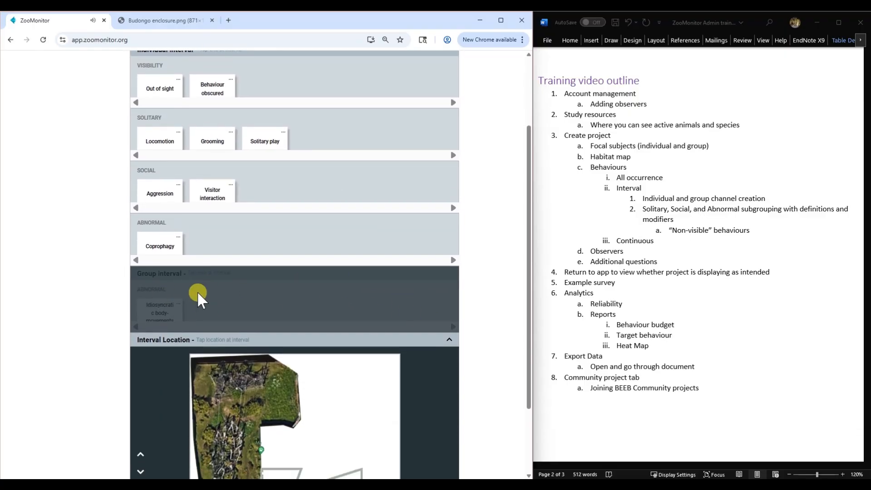
pyautogui.scroll(6, 490, 272)
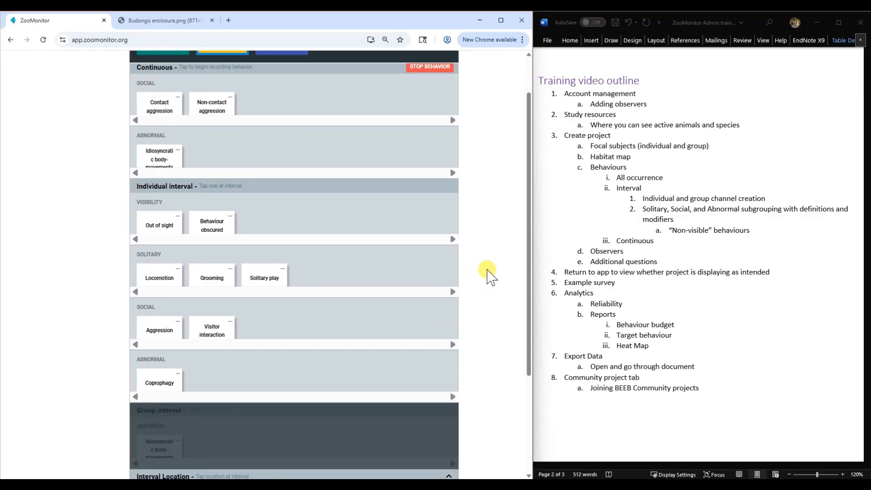
pyautogui.click(223, 127)
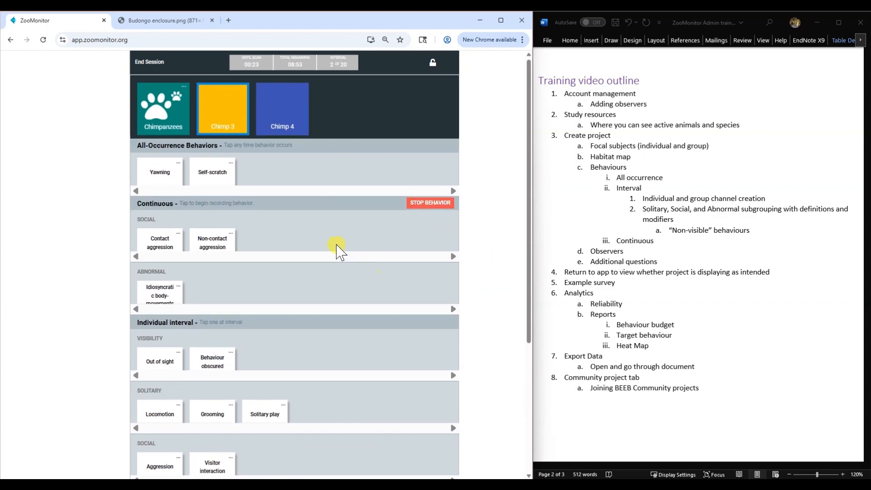
pyautogui.click(176, 178)
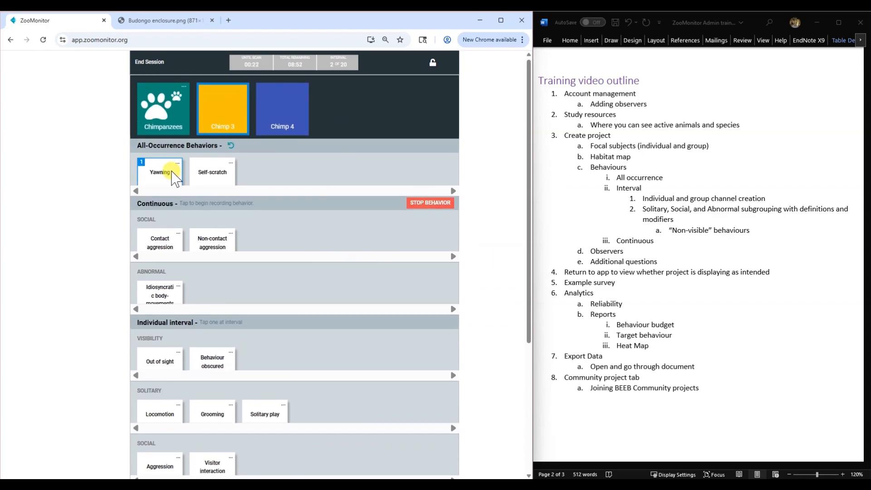
pyautogui.click(284, 117)
pyautogui.click(207, 171)
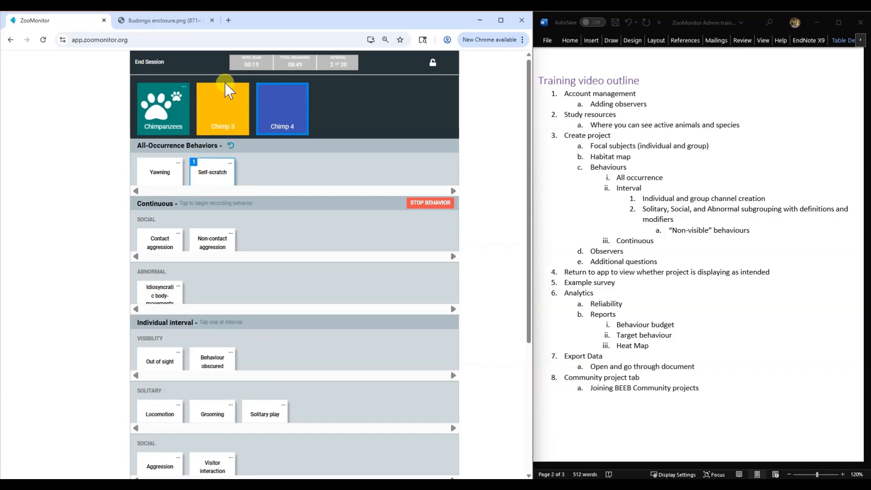
pyautogui.click(228, 109)
# - Record Chimp 3's Contact aggression switching to Non-contact aggression, then stop the behaviour
pyautogui.scroll(-1, 528, 249)
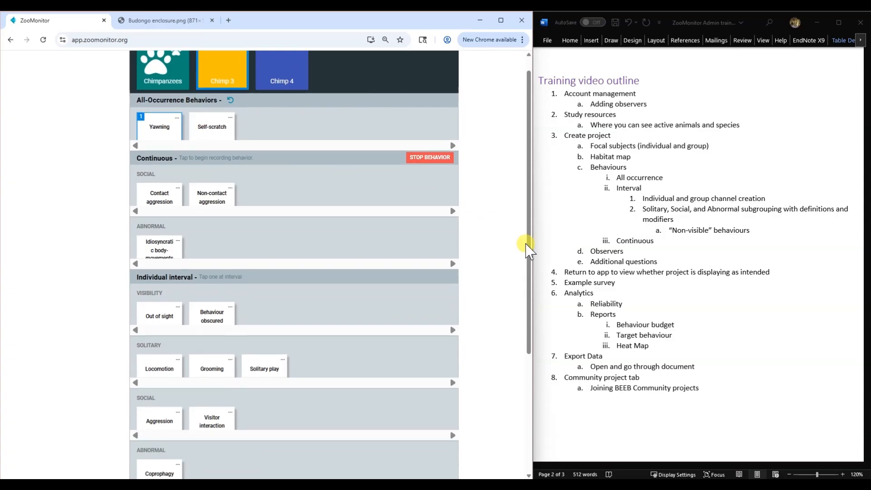
pyautogui.scroll(-1, 472, 227)
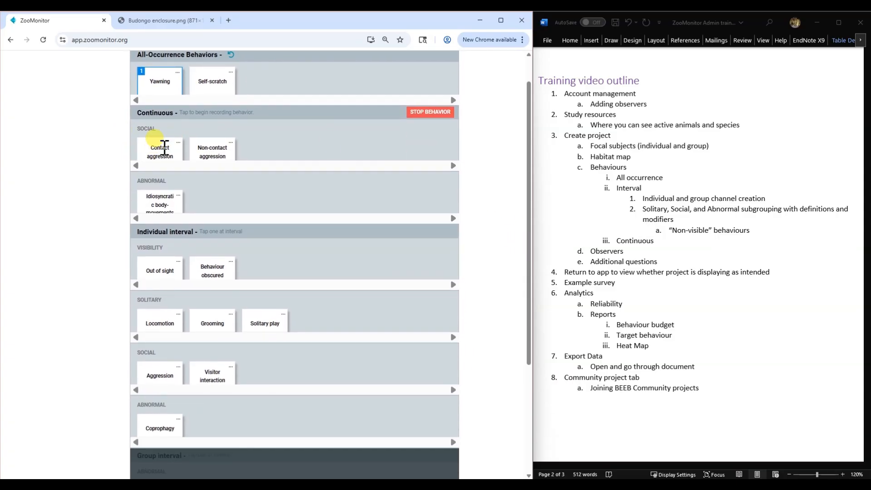
pyautogui.click(164, 147)
pyautogui.scroll(2, 459, 165)
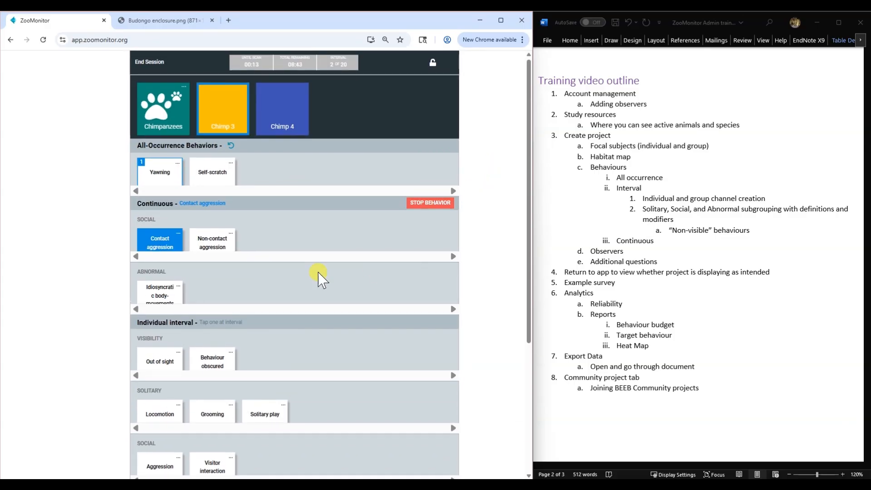
pyautogui.click(210, 238)
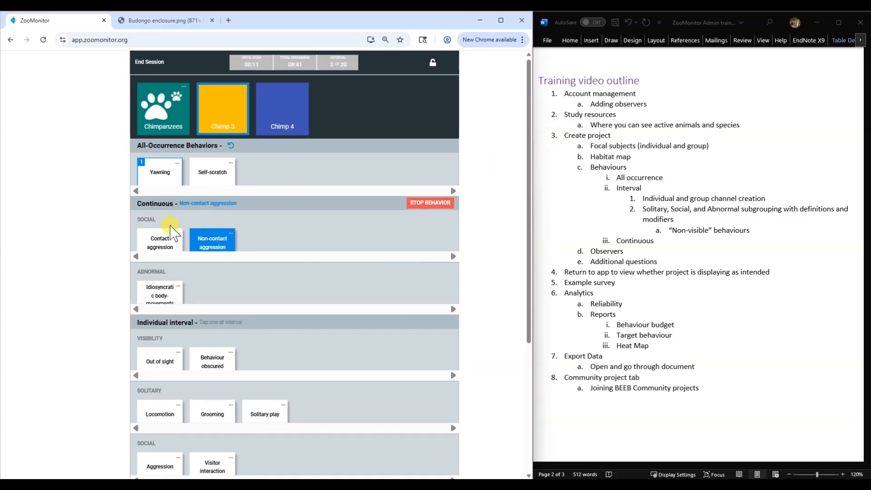
pyautogui.click(423, 203)
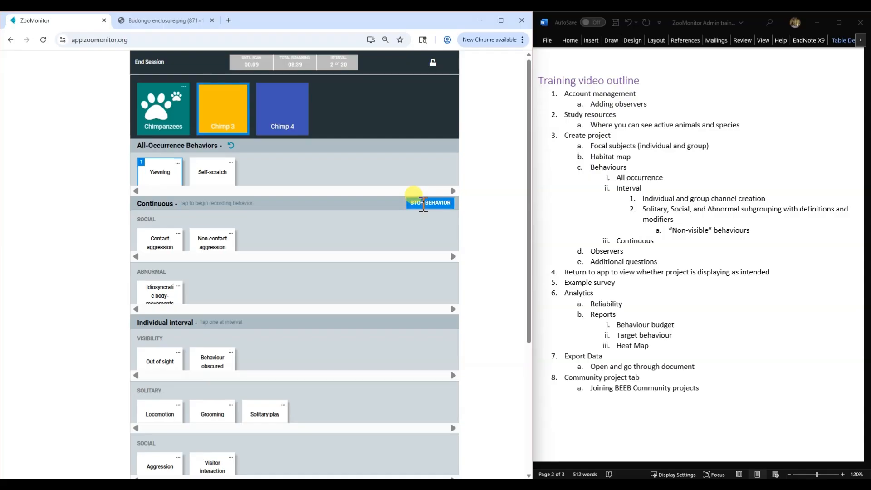
# - Alternate Contact and Non-contact aggression, finish on Idiosyncratic body-movements, and stop recording
pyautogui.click(157, 244)
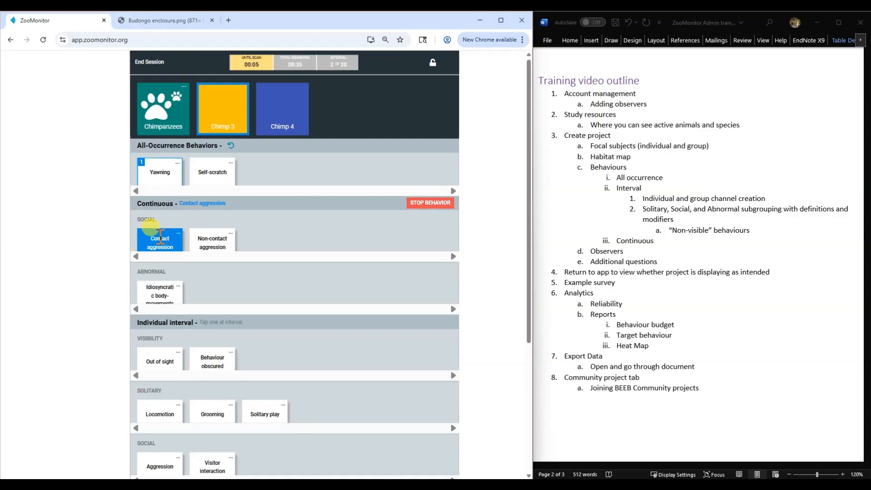
pyautogui.click(199, 241)
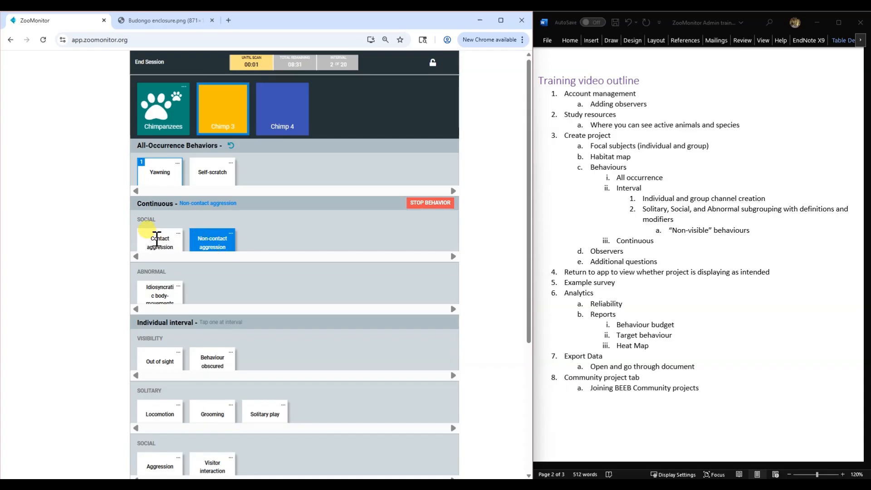
pyautogui.click(157, 241)
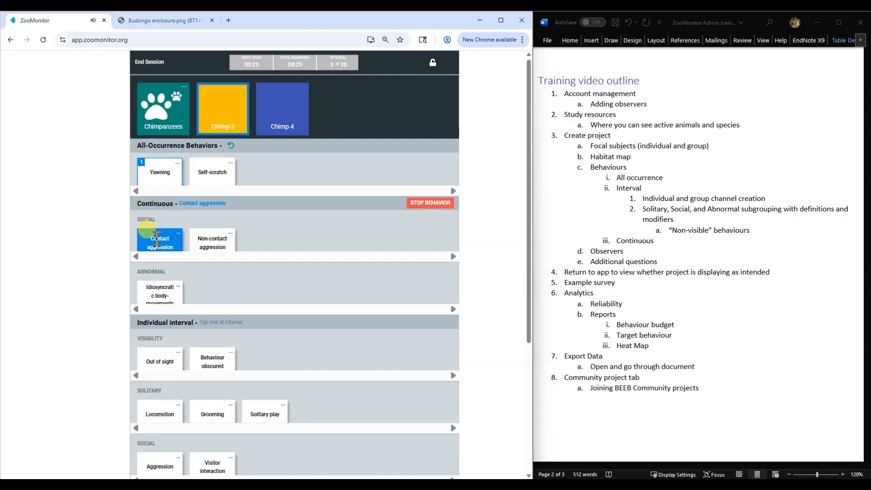
pyautogui.click(206, 242)
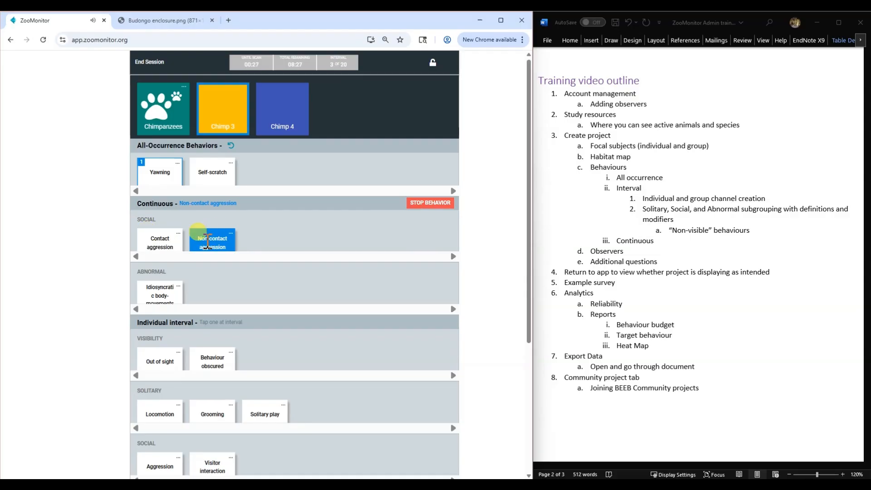
pyautogui.click(160, 245)
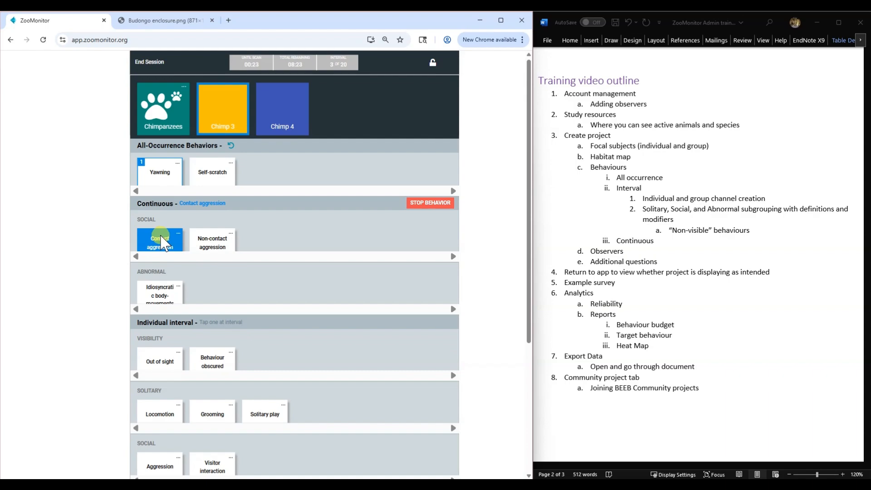
pyautogui.click(205, 235)
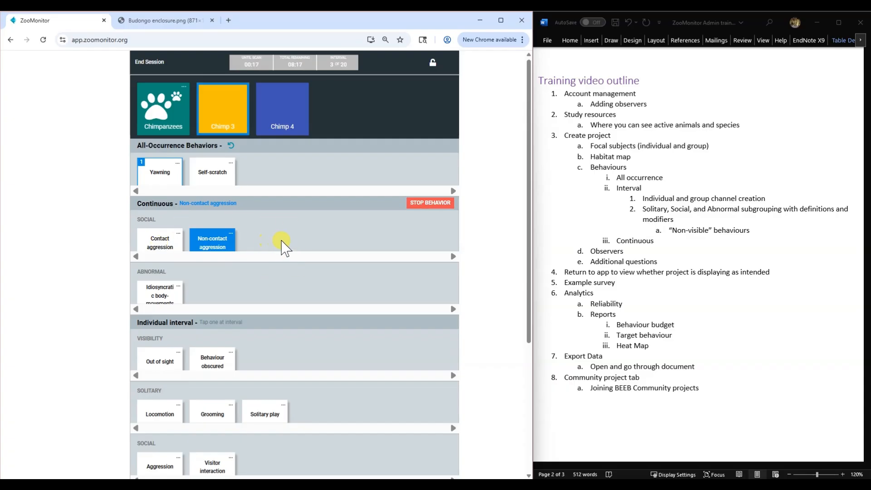
pyautogui.click(159, 290)
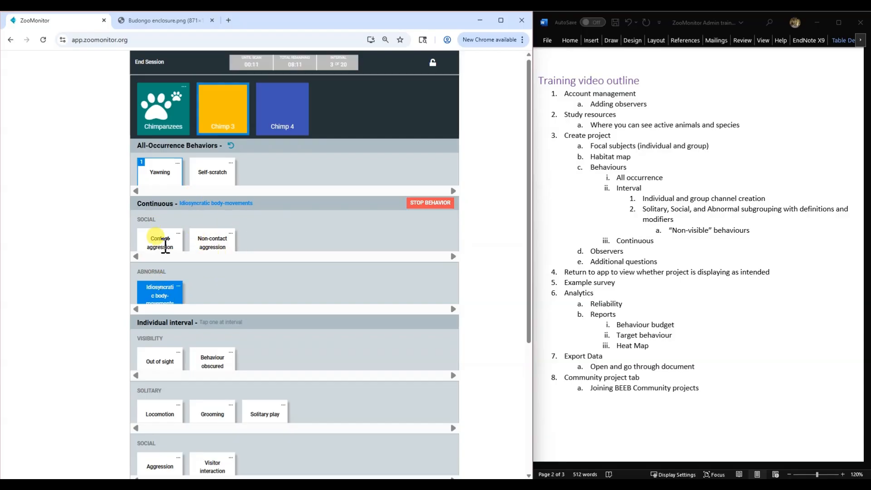
pyautogui.click(426, 205)
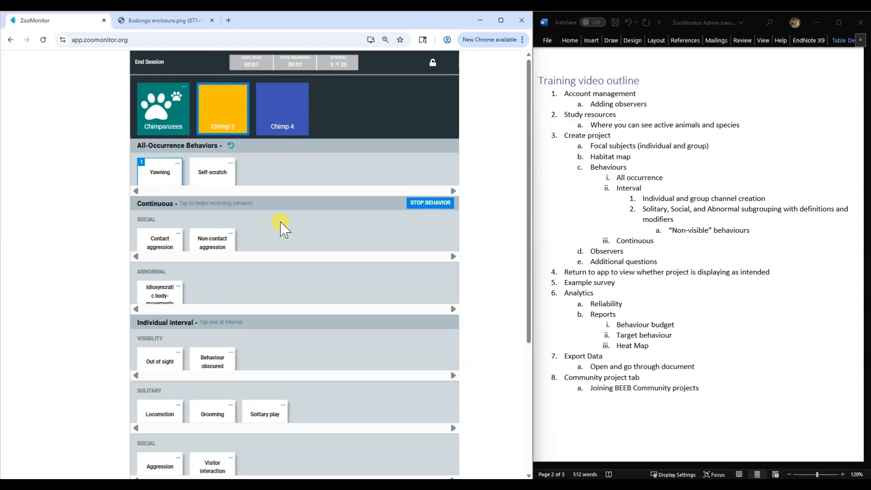
# - Try Out of sight and Grooming as Chimp 3's interval behaviour, cancelling the Visitor interaction popup
pyautogui.scroll(-2, 336, 283)
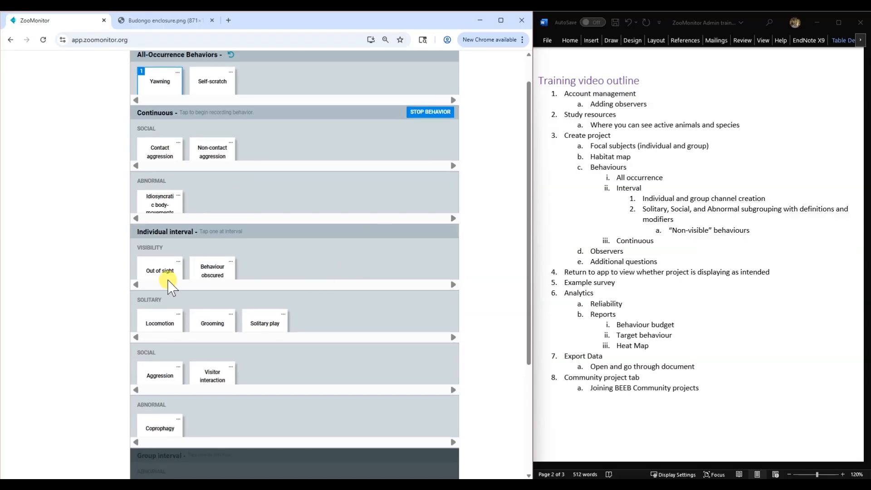
pyautogui.scroll(-2, 293, 278)
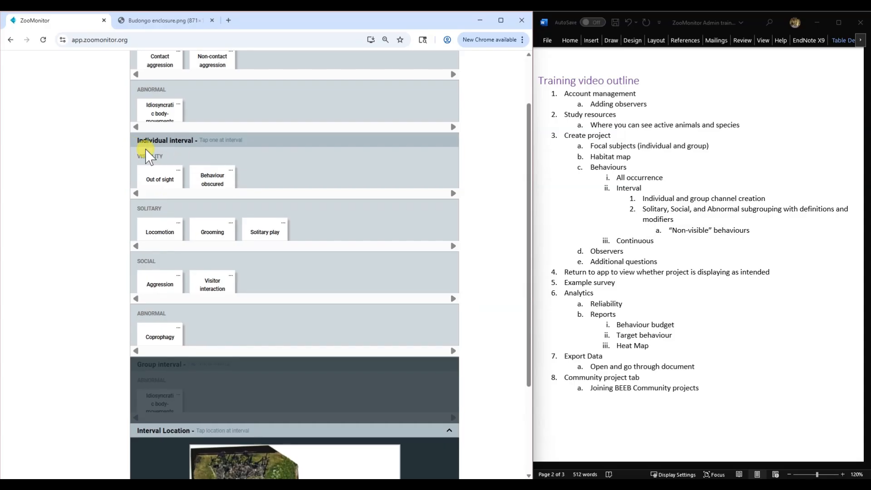
pyautogui.scroll(2, 293, 141)
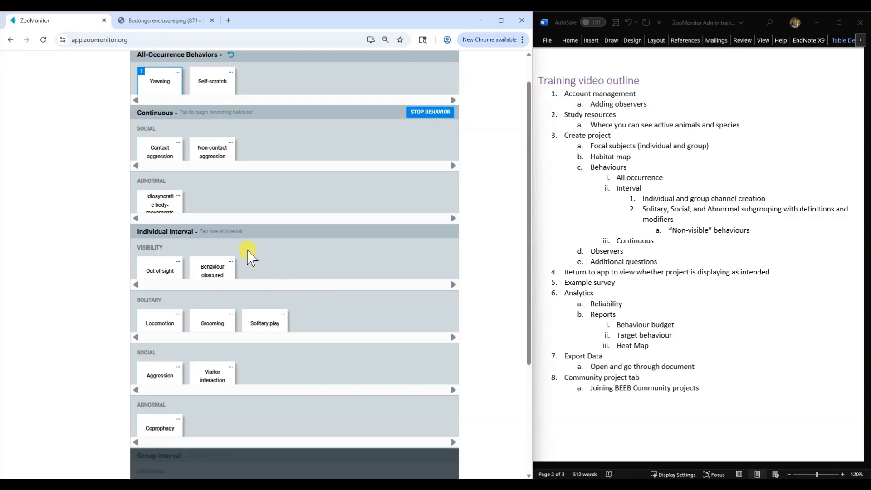
pyautogui.scroll(-2, 318, 251)
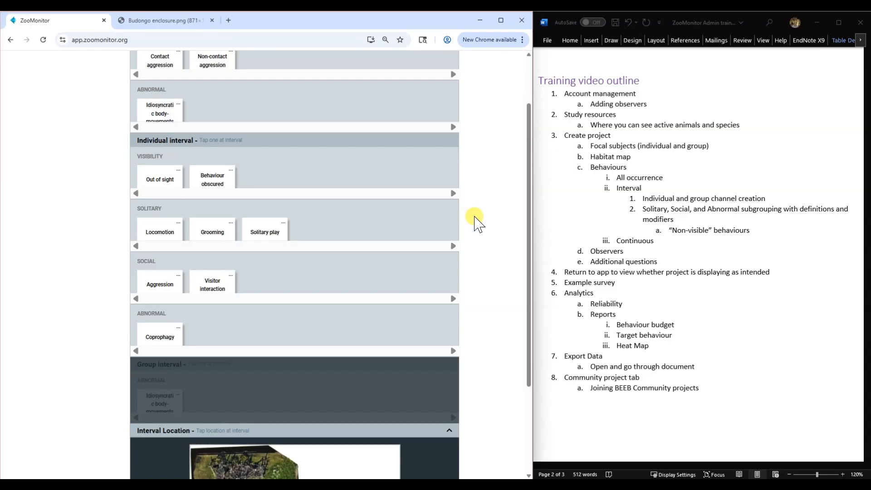
pyautogui.scroll(-1, 474, 213)
pyautogui.scroll(4, 305, 195)
pyautogui.scroll(1, 274, 171)
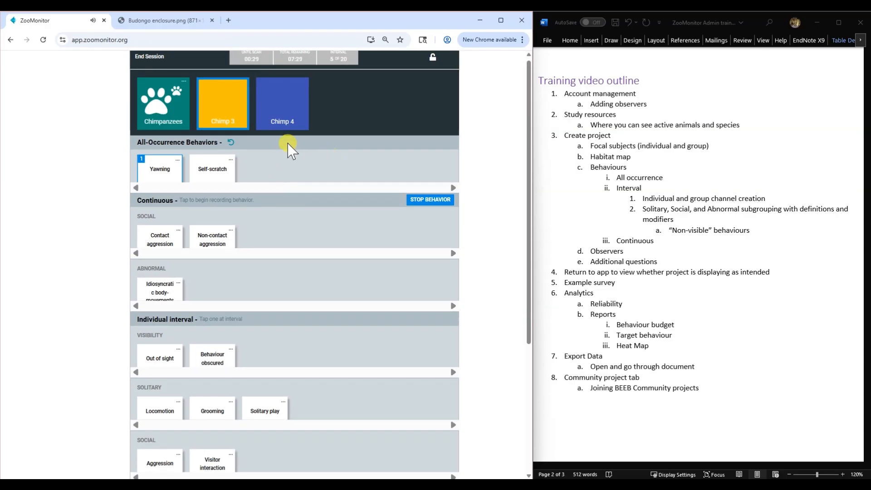
pyautogui.scroll(-4, 255, 204)
pyautogui.click(157, 172)
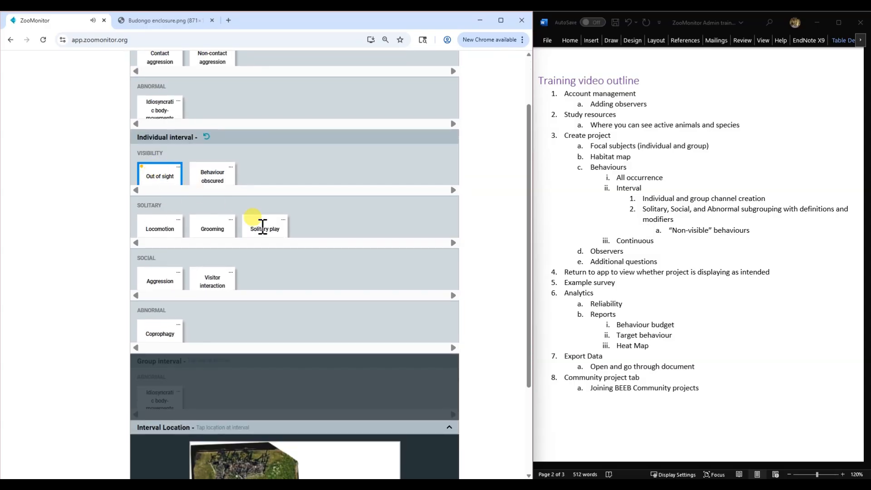
pyautogui.click(213, 229)
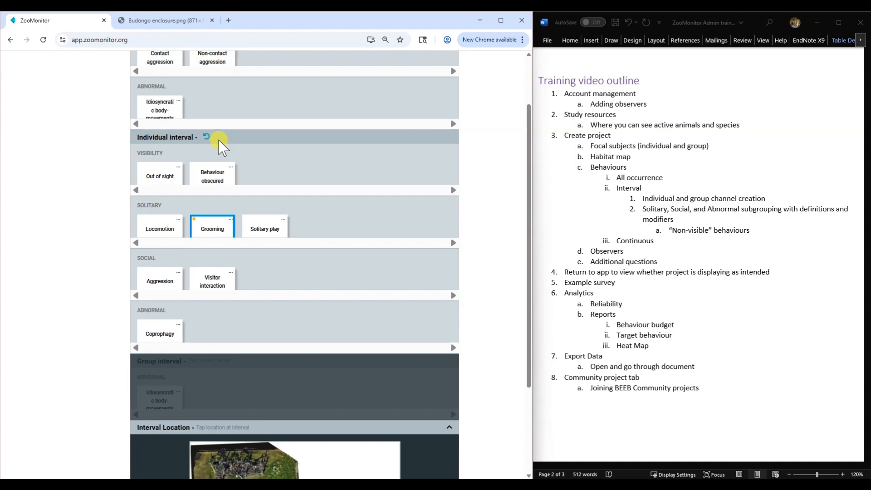
pyautogui.scroll(2, 279, 168)
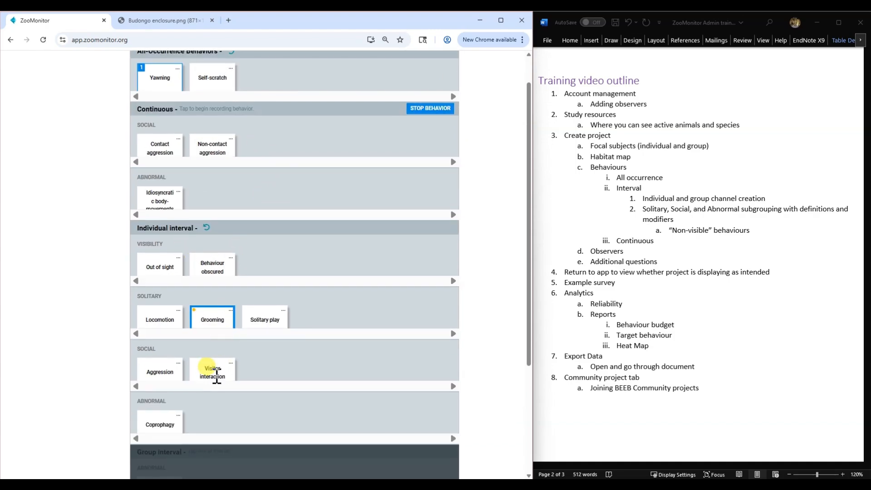
pyautogui.scroll(-10, 195, 390)
pyautogui.scroll(2, 240, 113)
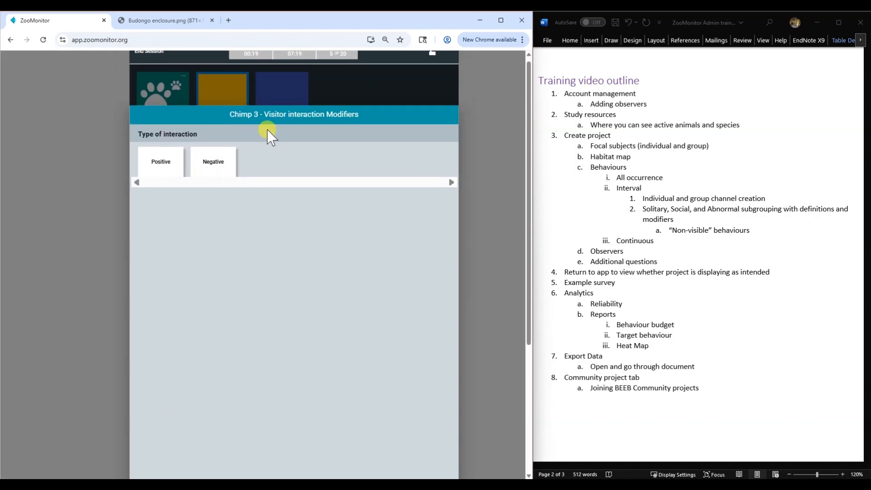
pyautogui.scroll(-4, 276, 172)
pyautogui.click(154, 428)
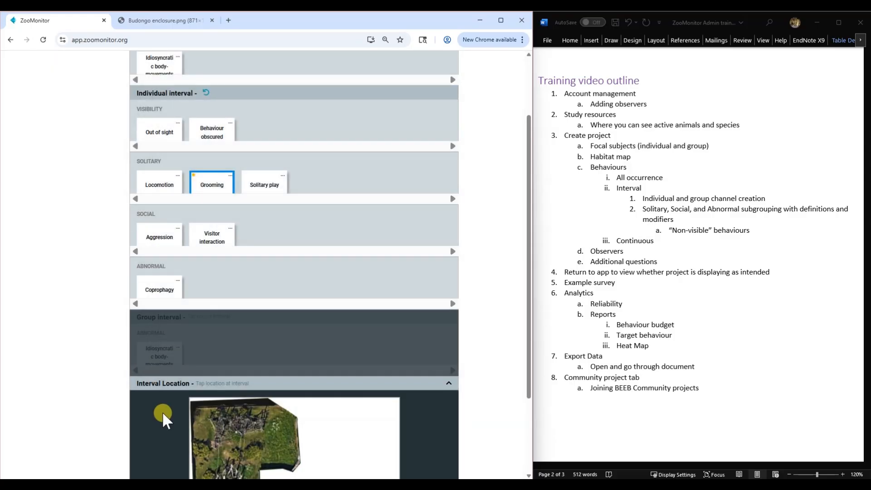
pyautogui.scroll(2, 276, 235)
# - Cycle through interval behaviours, settle on Solitary play, and start recording Aggression
pyautogui.click(159, 279)
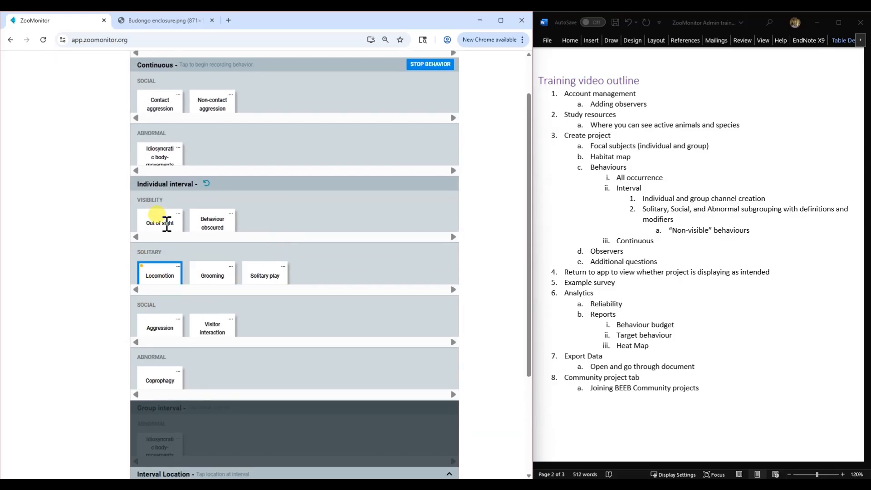
pyautogui.click(164, 222)
pyautogui.click(211, 221)
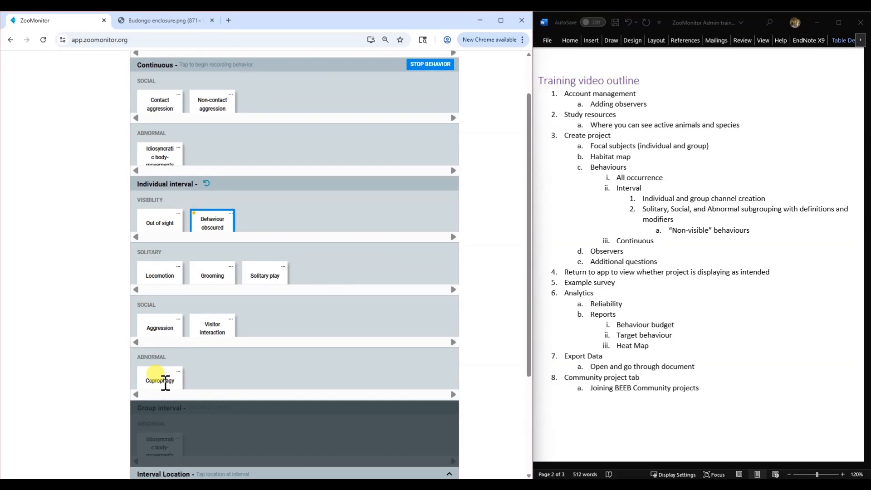
pyautogui.click(164, 380)
pyautogui.click(163, 221)
pyautogui.click(209, 275)
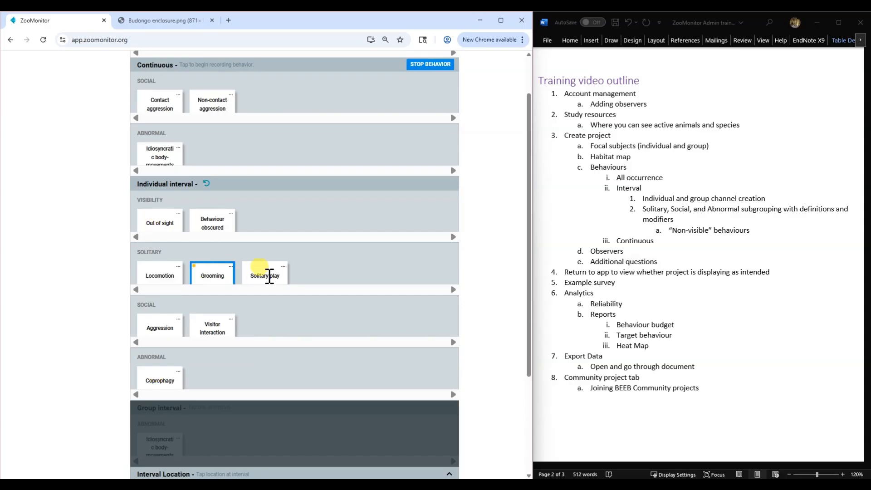
pyautogui.click(263, 275)
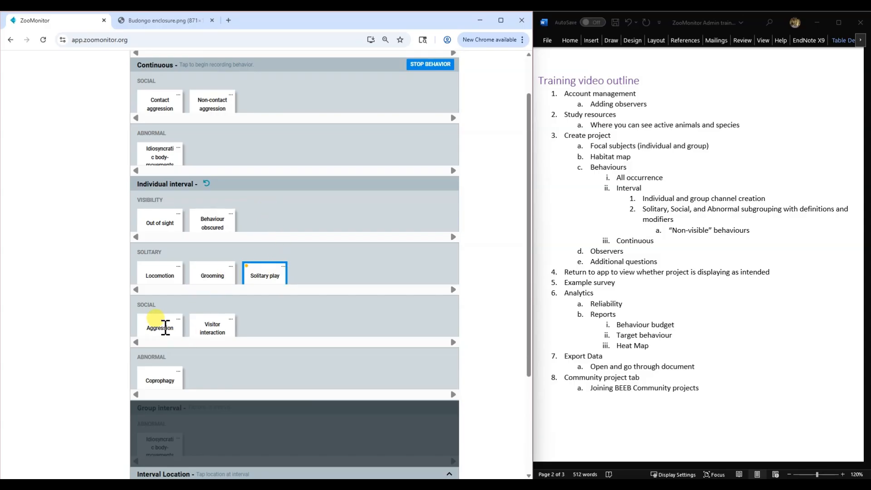
pyautogui.click(164, 329)
# - Save the Aggression as contact, with Chimp 3 as aggressor toward Chimp 4
pyautogui.scroll(2, 290, 263)
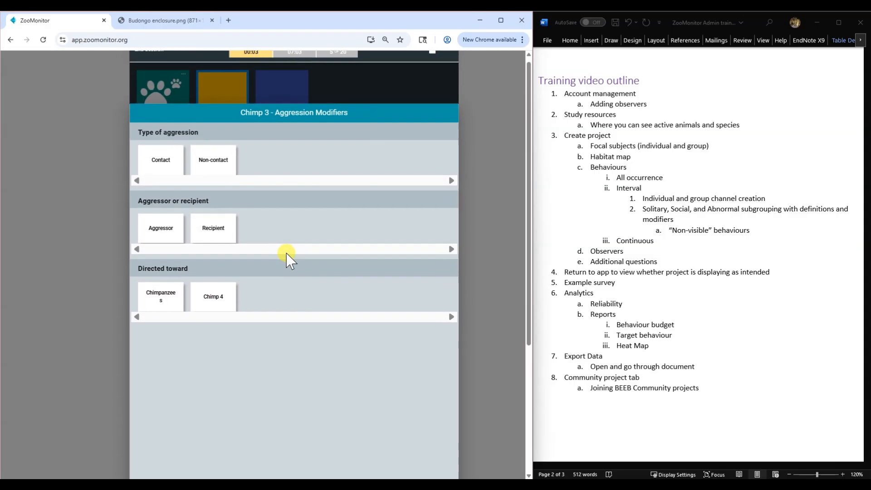
pyautogui.scroll(-1, 286, 253)
pyautogui.click(167, 116)
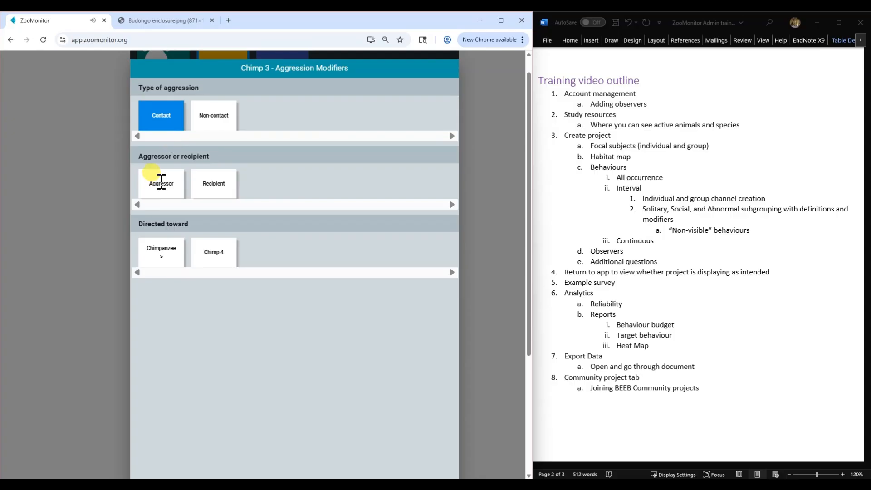
pyautogui.click(161, 181)
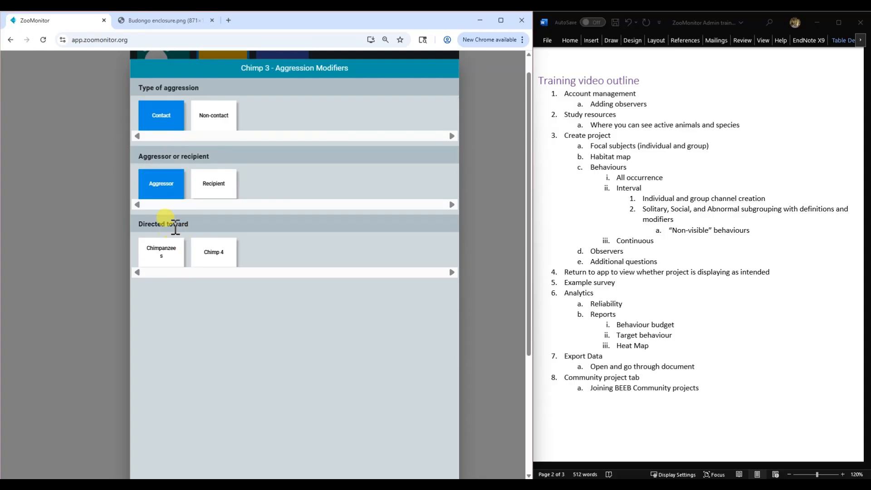
pyautogui.click(219, 252)
pyautogui.scroll(-4, 438, 336)
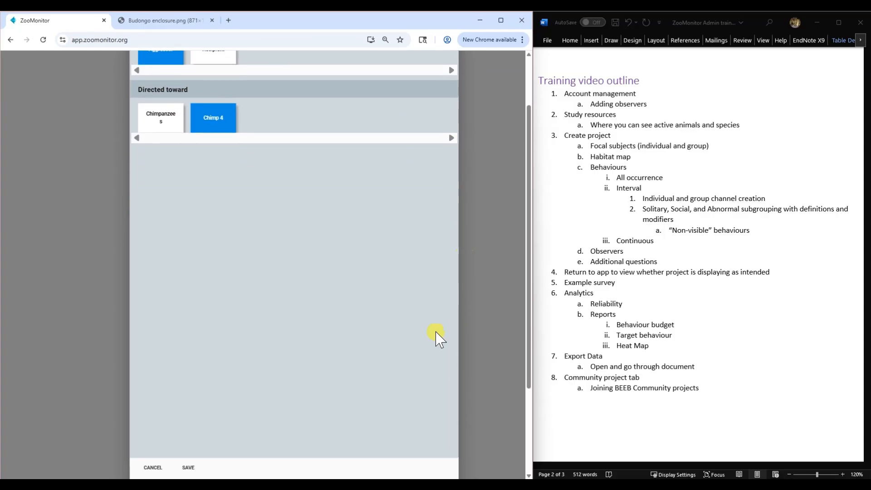
pyautogui.click(188, 429)
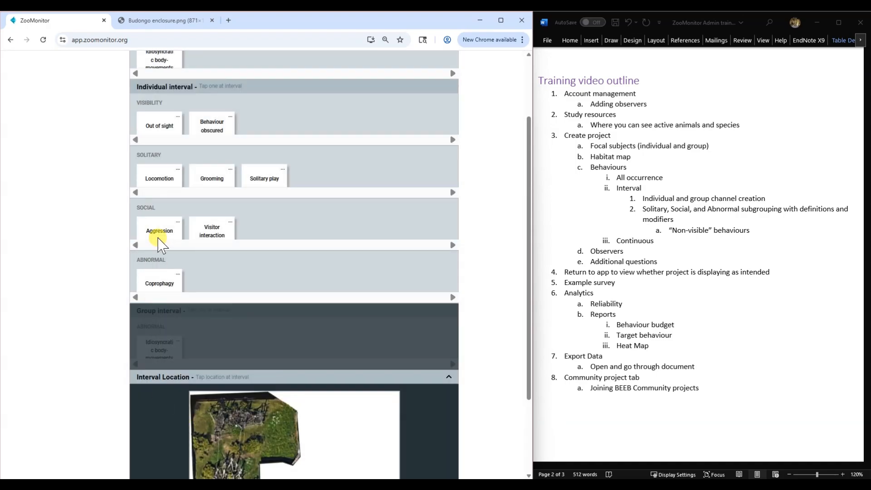
# - Record a Negative Visitor interaction for Chimp 3 after choosing it as the focal animal
pyautogui.click(217, 225)
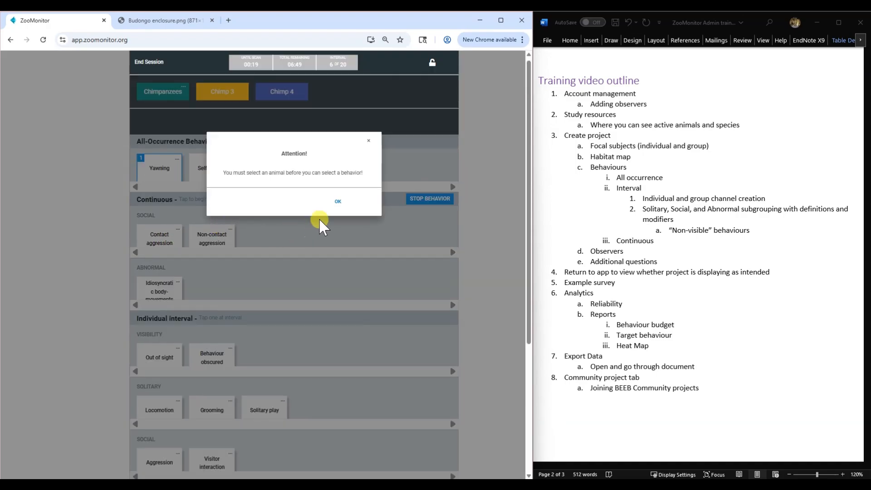
pyautogui.click(338, 202)
pyautogui.click(225, 91)
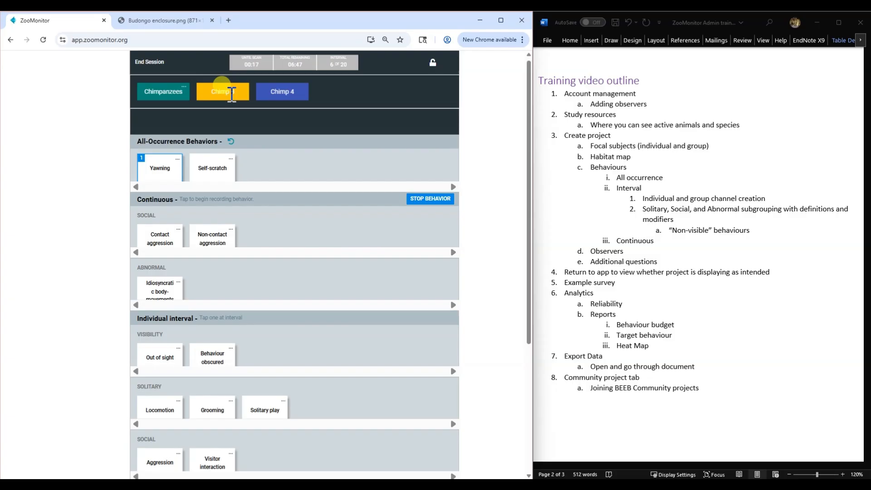
pyautogui.scroll(-4, 258, 138)
pyautogui.click(211, 274)
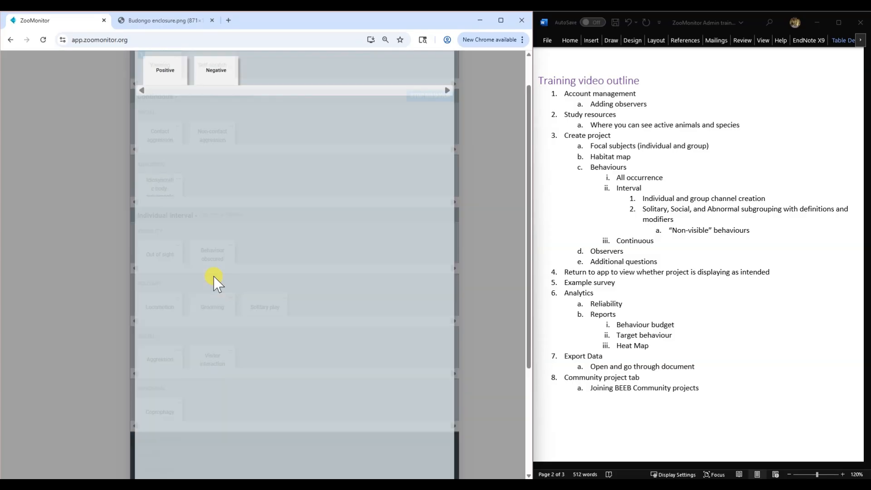
pyautogui.click(226, 165)
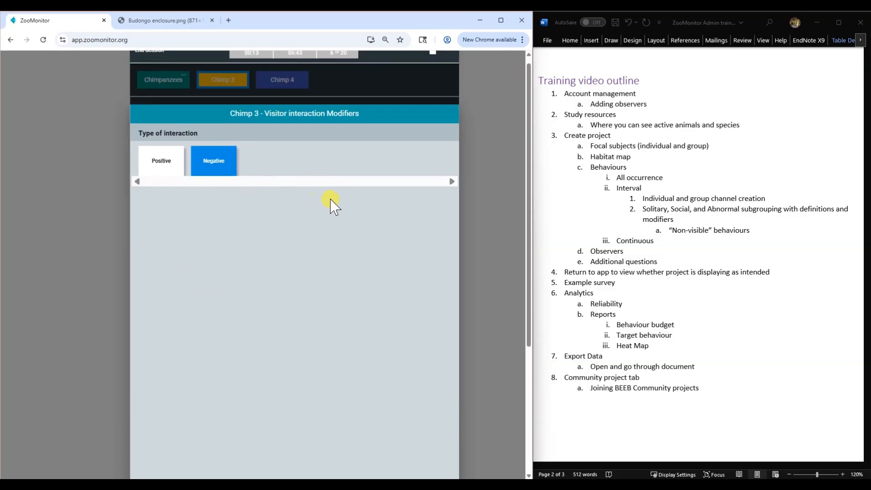
pyautogui.scroll(-3, 340, 213)
pyautogui.click(187, 429)
# - Switch observation to Chimp 4 and then to the Chimpanzees group
pyautogui.scroll(4, 315, 292)
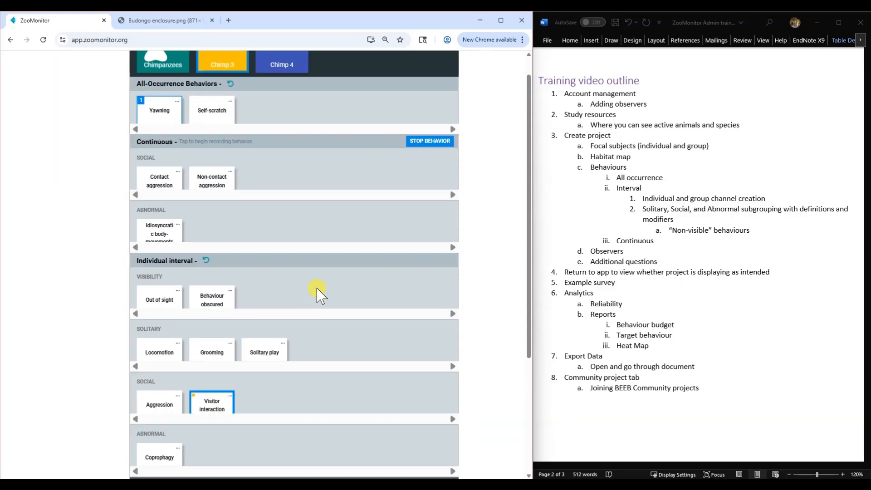
pyautogui.click(283, 63)
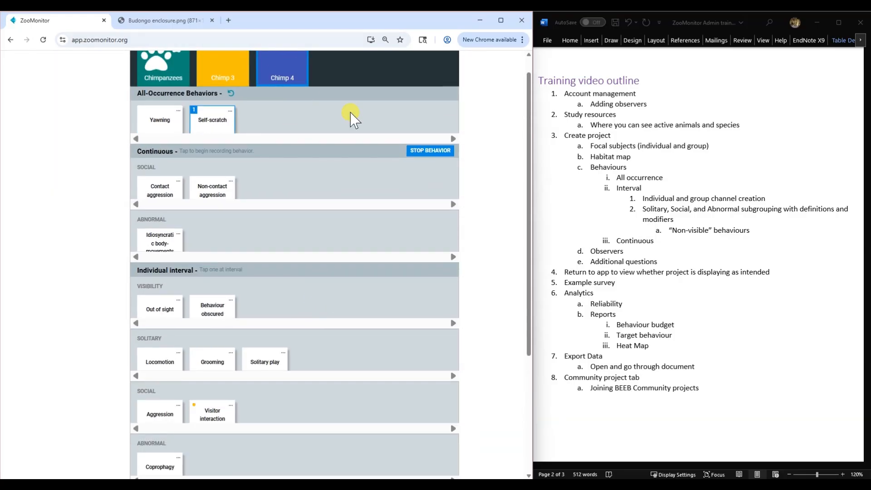
pyautogui.click(168, 64)
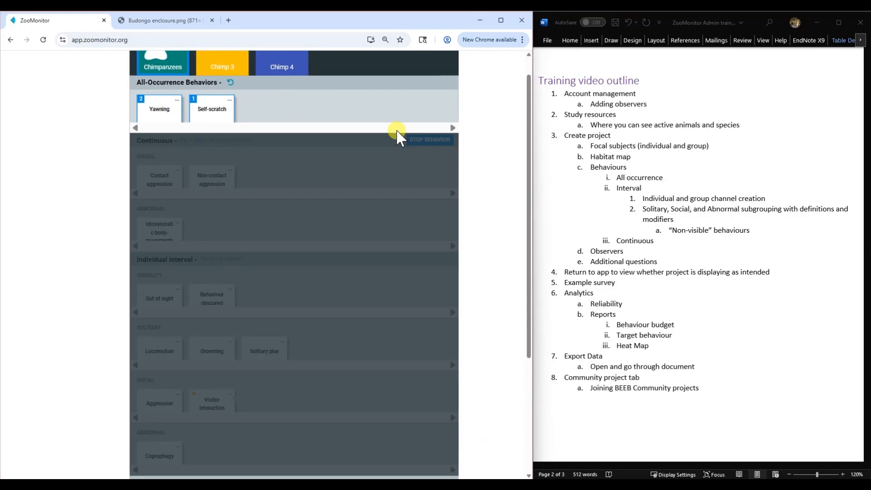
pyautogui.scroll(-12, 426, 181)
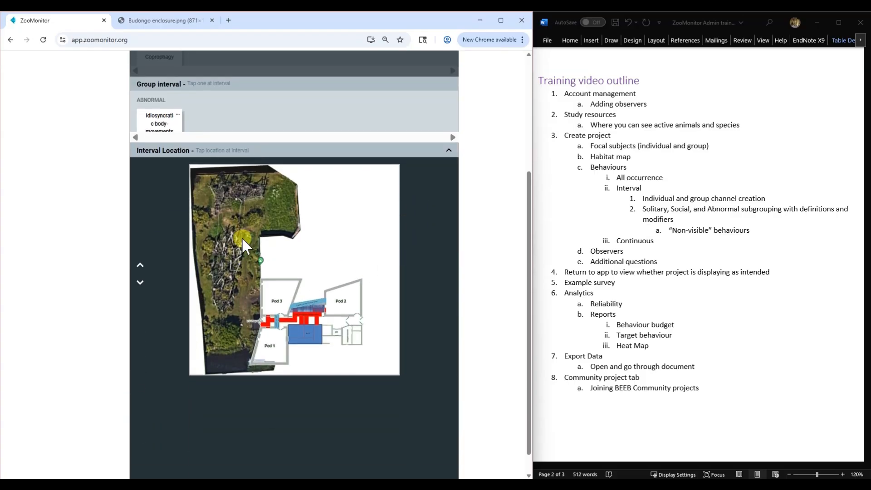
# - Place three chimpanzee group location markers on the Interval Location map
pyautogui.click(242, 237)
pyautogui.click(221, 278)
pyautogui.click(221, 207)
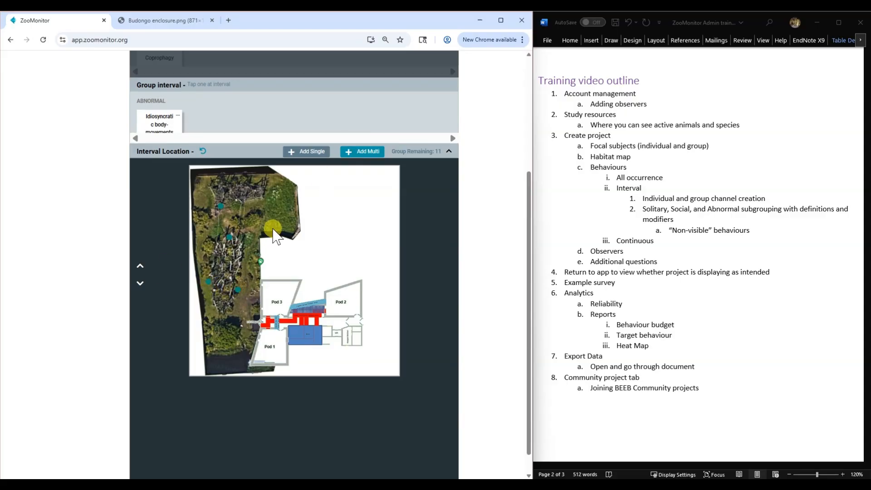
# - Mark Chimp 3's and Chimp 4's positions on the enclosure map
pyautogui.scroll(10, 263, 225)
pyautogui.click(217, 119)
pyautogui.scroll(-10, 460, 185)
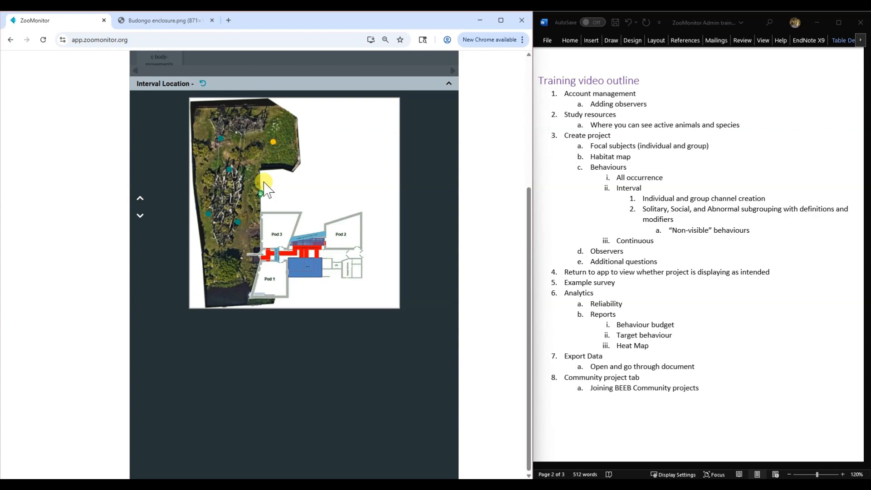
pyautogui.click(252, 213)
pyautogui.click(267, 140)
pyautogui.scroll(5, 447, 184)
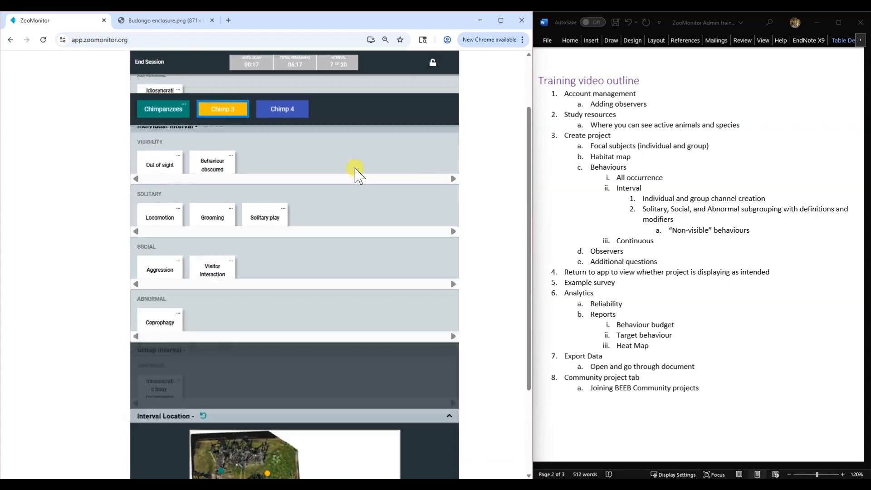
pyautogui.click(268, 93)
pyautogui.scroll(-5, 421, 181)
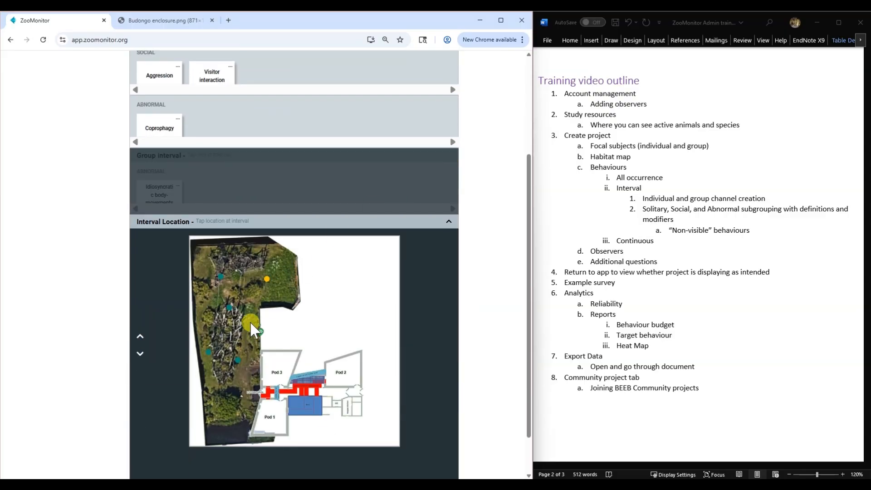
pyautogui.click(205, 270)
pyautogui.scroll(-2, 470, 286)
pyautogui.scroll(6, 470, 285)
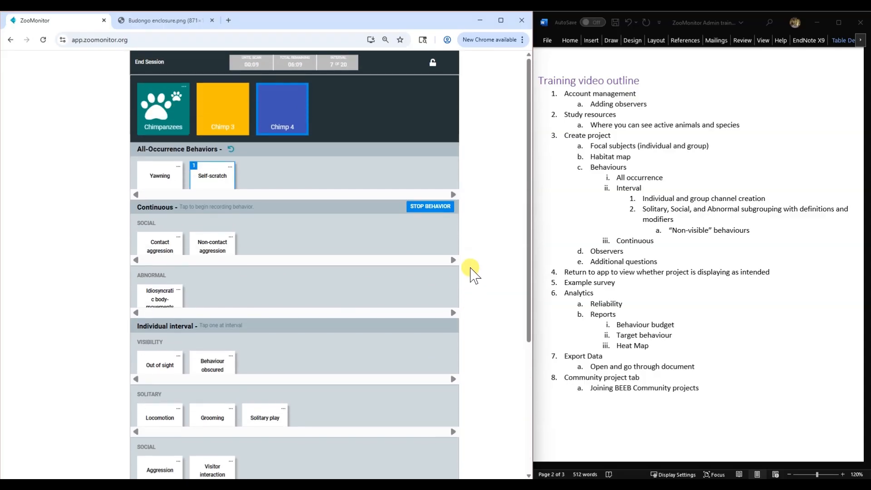
# - Select the Chimpanzees group, then Chimp 3, and review the recording screen
pyautogui.click(151, 110)
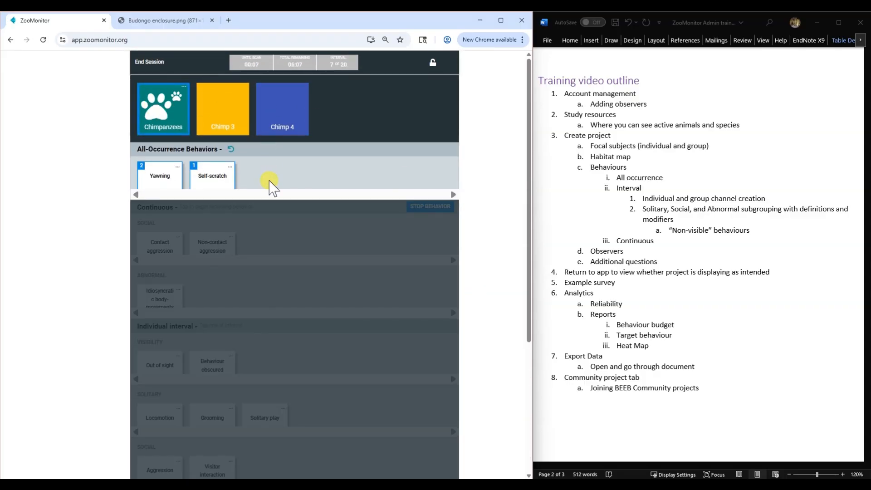
pyautogui.scroll(-5, 463, 188)
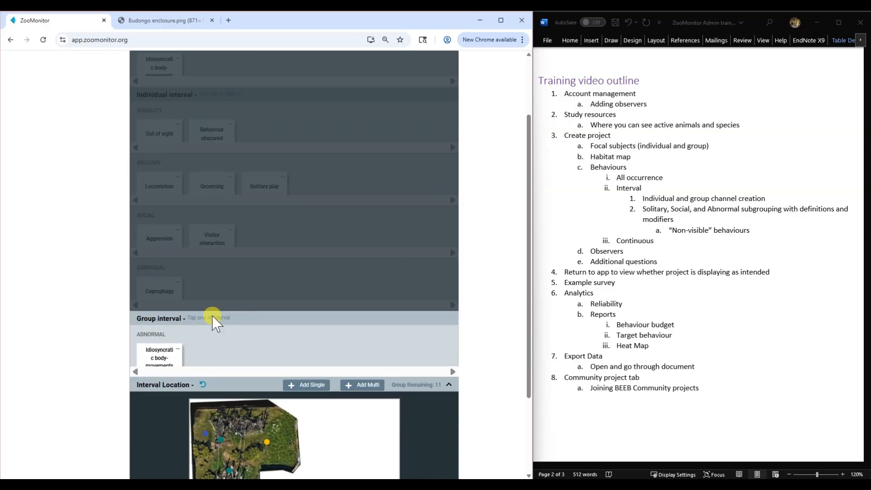
pyautogui.scroll(-3, 312, 341)
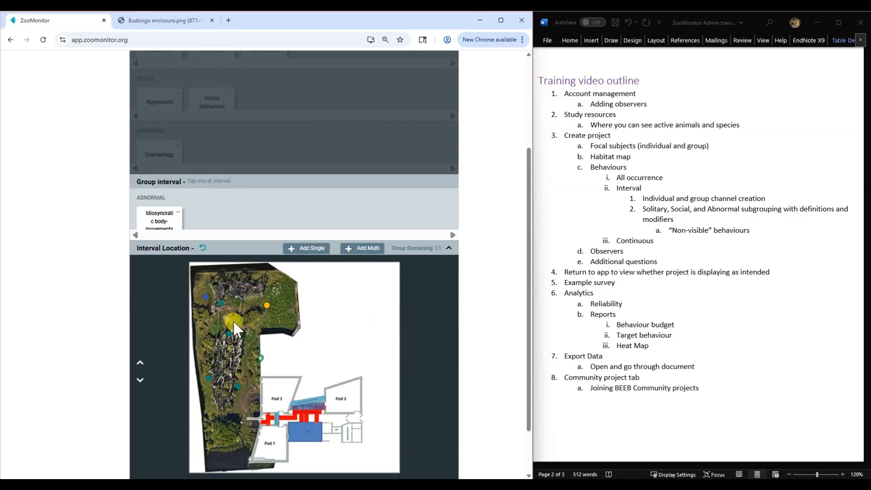
pyautogui.scroll(8, 313, 294)
pyautogui.scroll(-8, 293, 254)
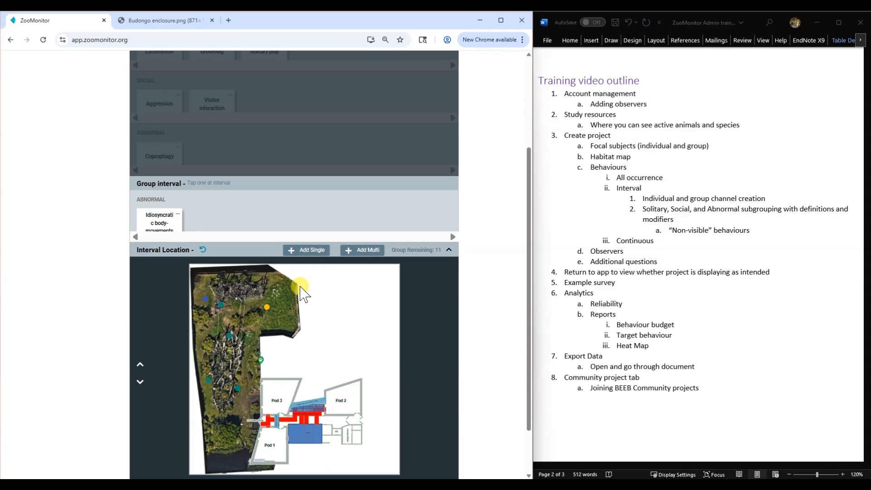
pyautogui.scroll(5, 338, 289)
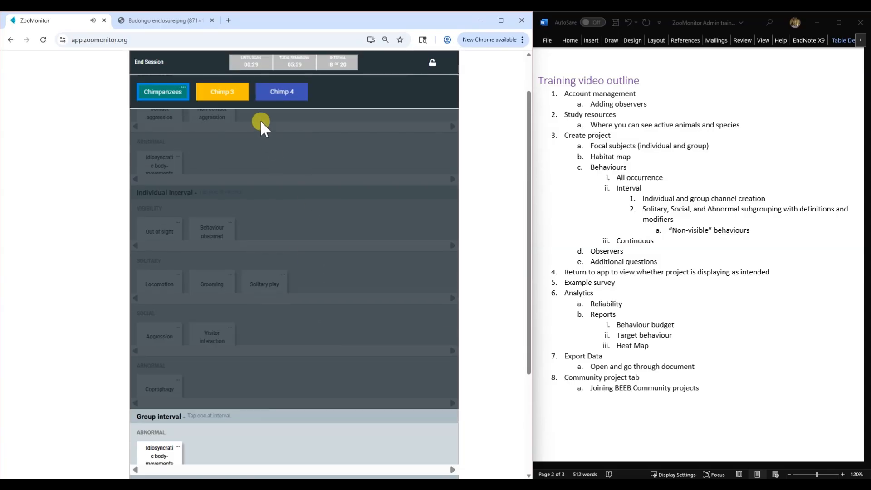
pyautogui.click(207, 97)
pyautogui.scroll(-2, 356, 159)
pyautogui.scroll(4, 350, 154)
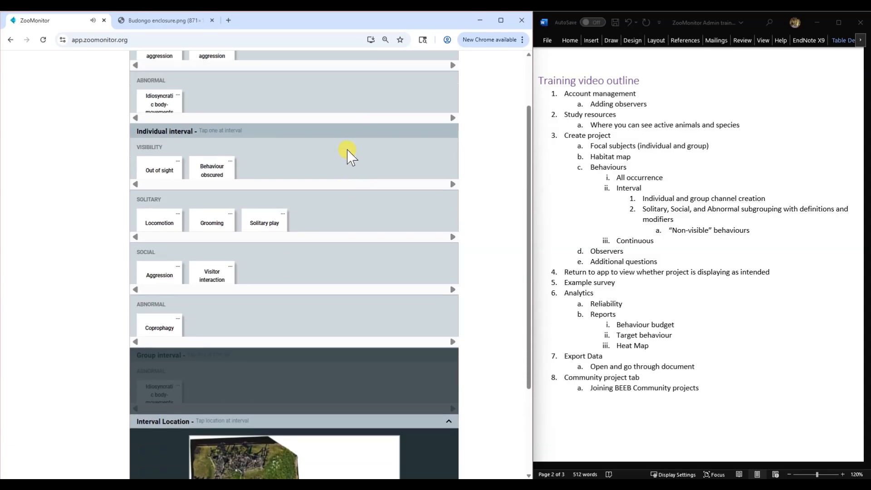
pyautogui.scroll(1, 244, 164)
pyautogui.scroll(-1, 279, 180)
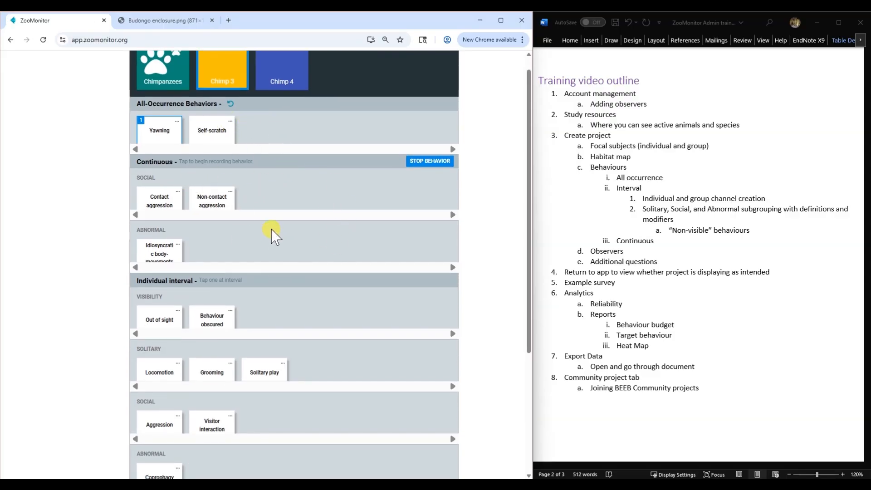
pyautogui.scroll(-4, 379, 333)
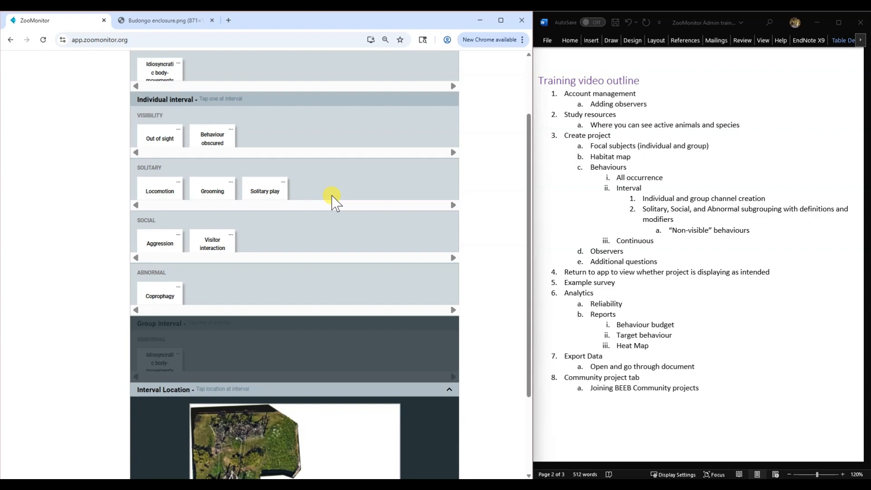
pyautogui.scroll(-1, 478, 334)
pyautogui.scroll(-3, 398, 373)
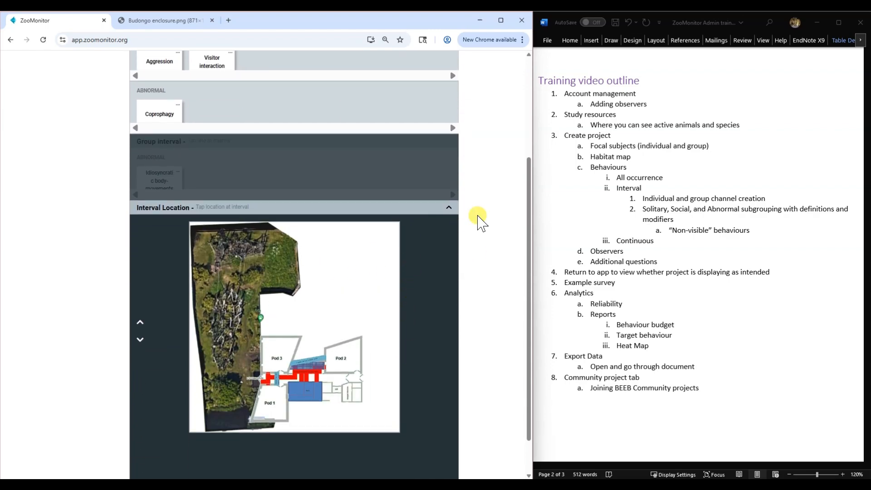
pyautogui.scroll(3, 478, 219)
pyautogui.scroll(2, 476, 220)
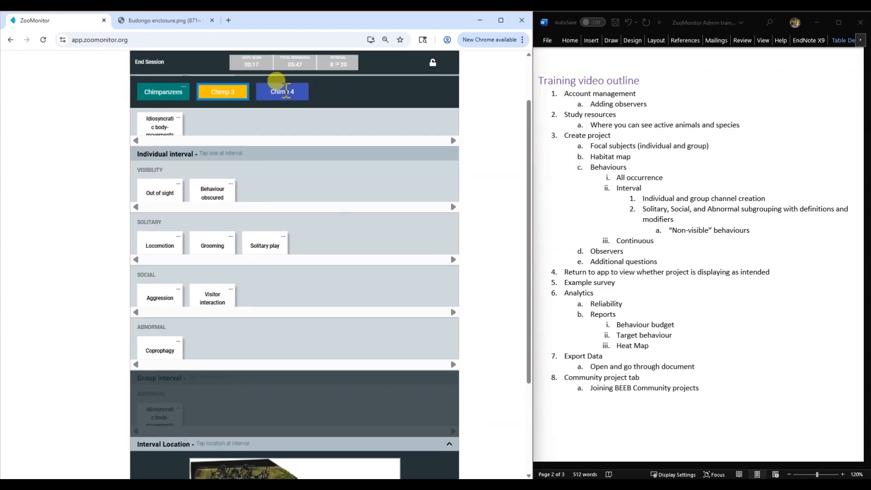
pyautogui.scroll(3, 453, 136)
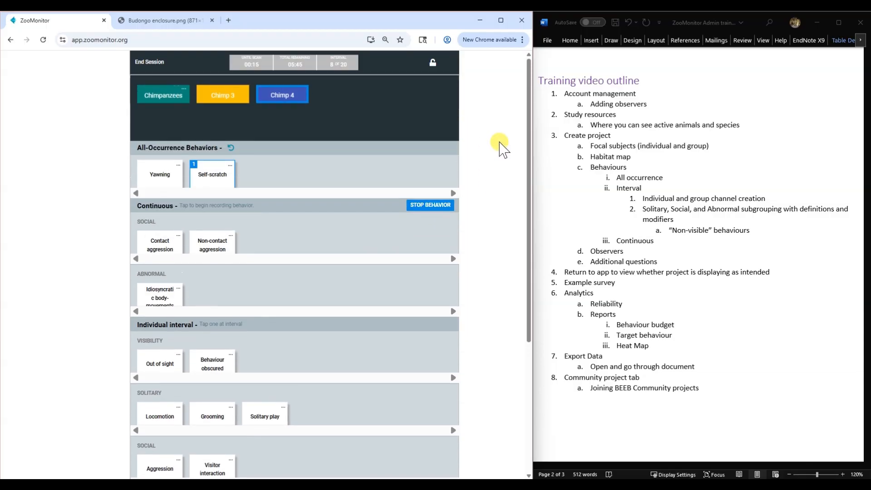
# - End the observation session and confirm deleting it
pyautogui.click(147, 61)
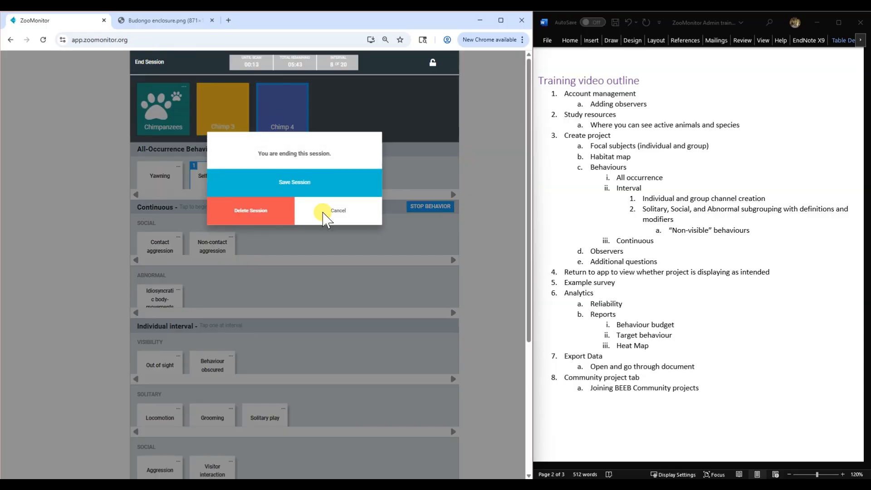
pyautogui.click(239, 206)
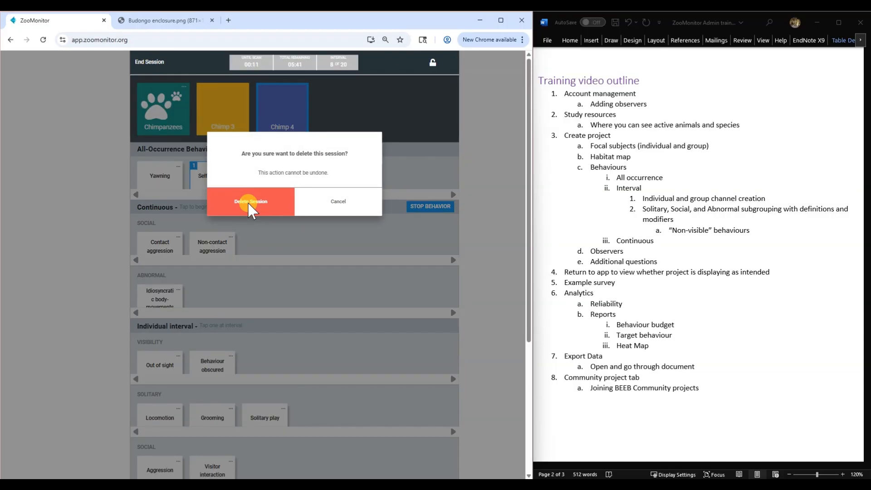
pyautogui.click(247, 203)
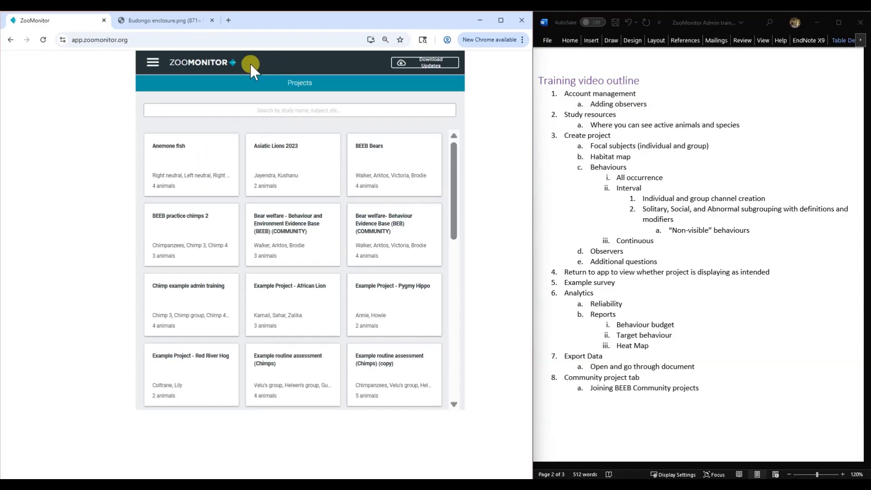
# - Bring up the main navigation menu to reach Go to Admin
pyautogui.click(152, 61)
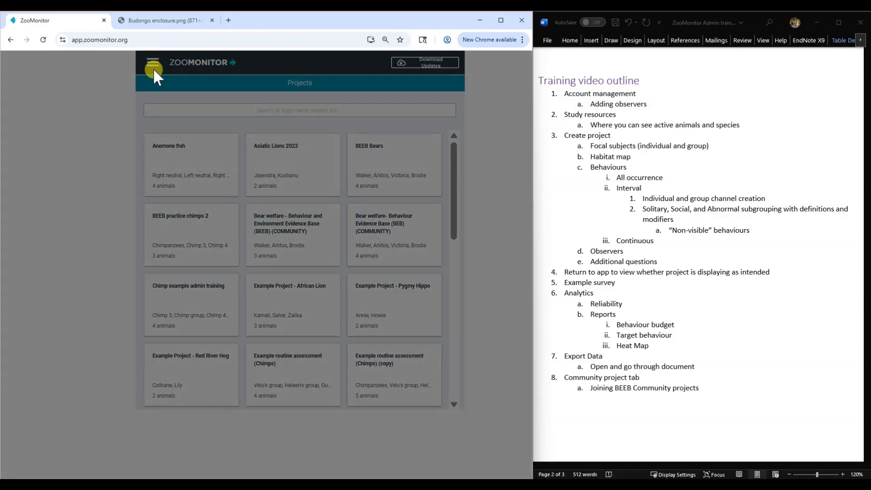
pyautogui.scroll(-5, 493, 222)
pyautogui.scroll(5, 485, 216)
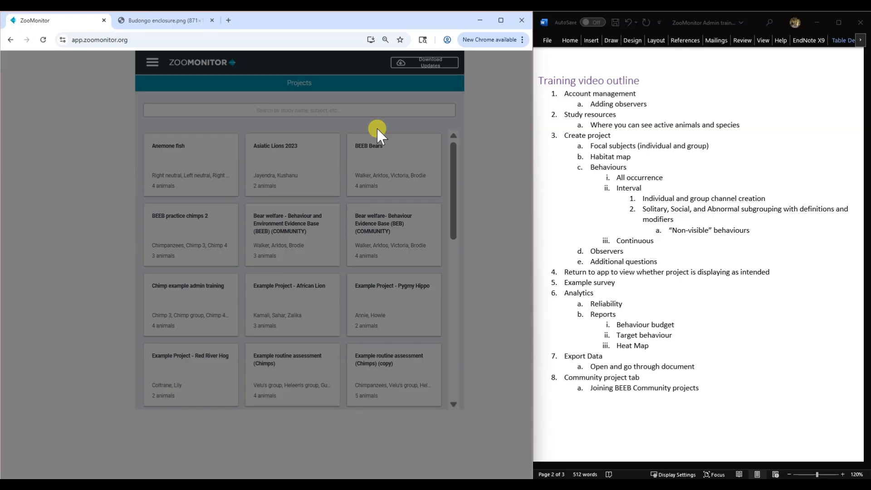
pyautogui.click(145, 62)
pyautogui.scroll(-3, 153, 64)
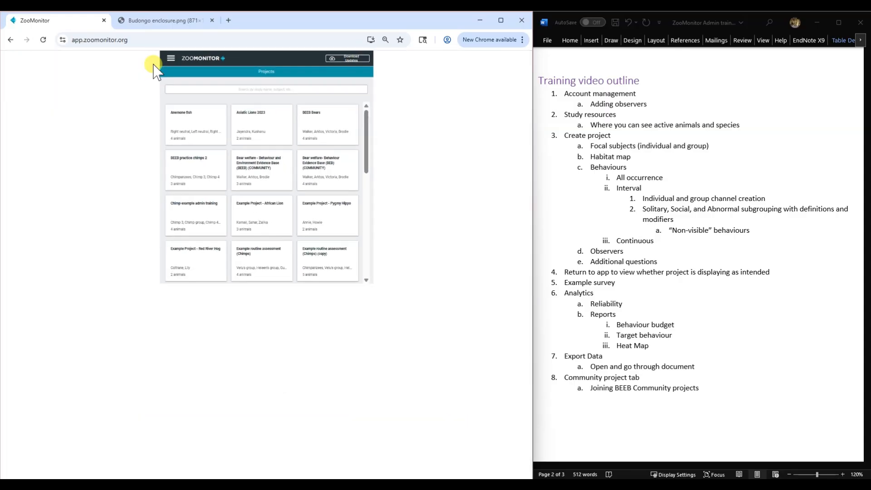
pyautogui.click(169, 58)
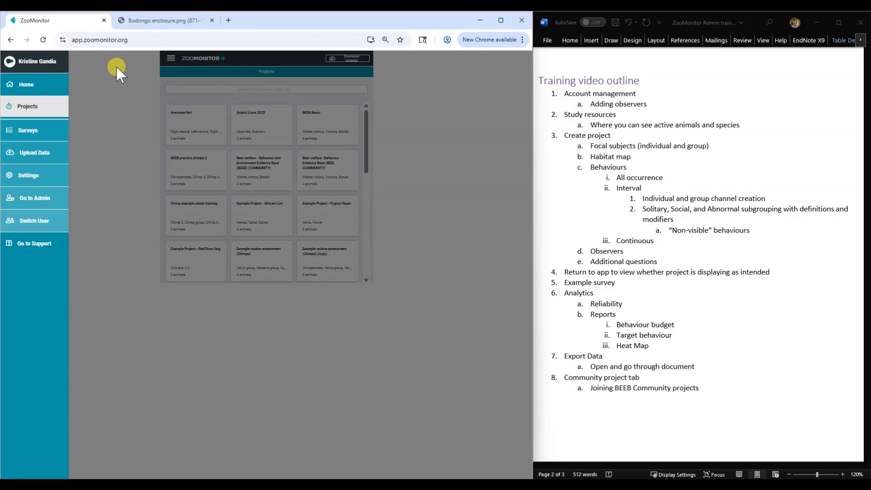
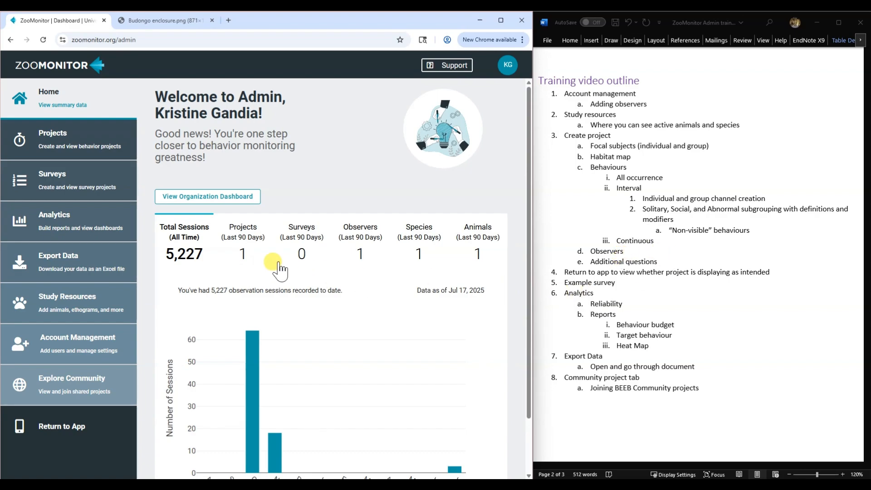
# - Open the Surveys page listing the three existing surveys, after a brief look at Projects
pyautogui.click(63, 188)
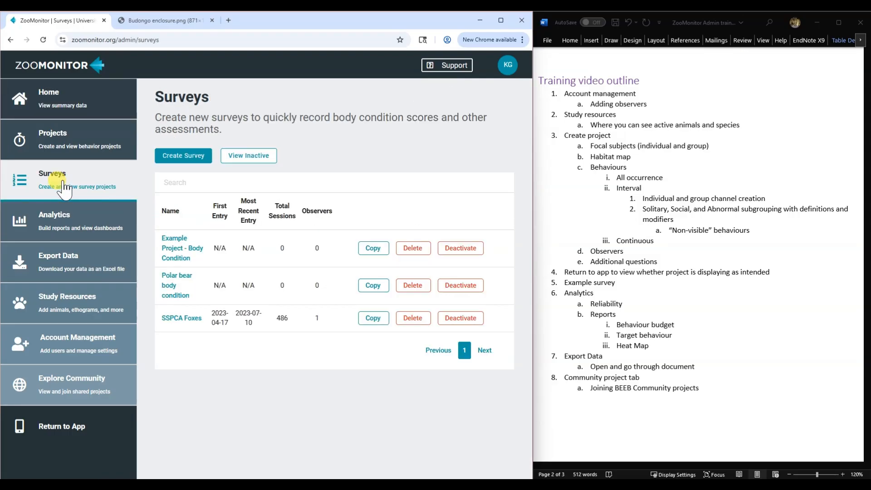
pyautogui.click(68, 141)
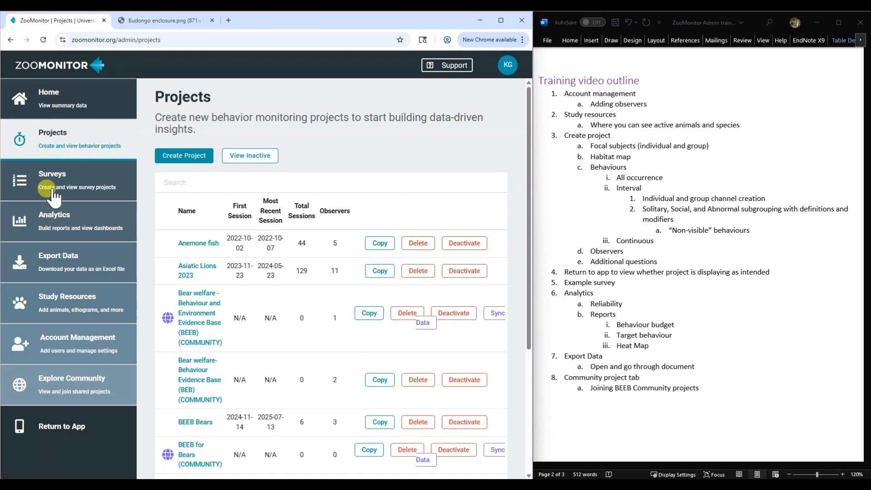
pyautogui.click(56, 190)
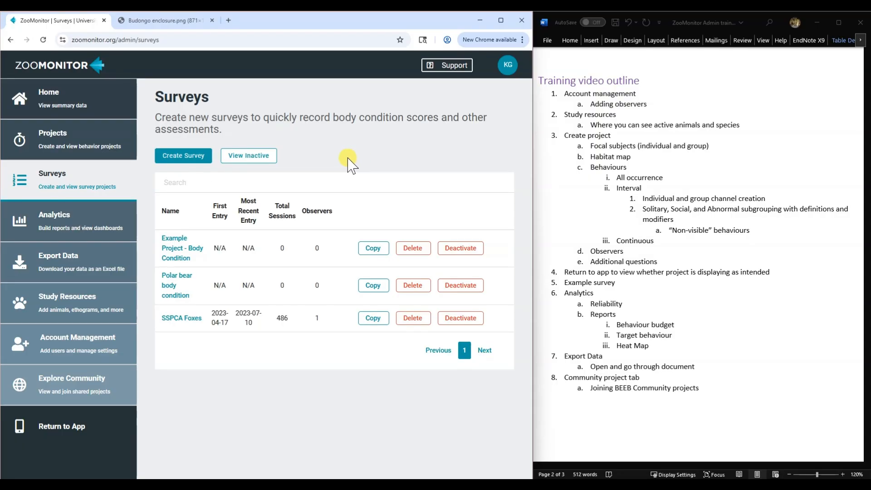
# - Start a new survey named 'Body condition for polar bears', instructing observers to select the polar bear's body condition
pyautogui.click(191, 157)
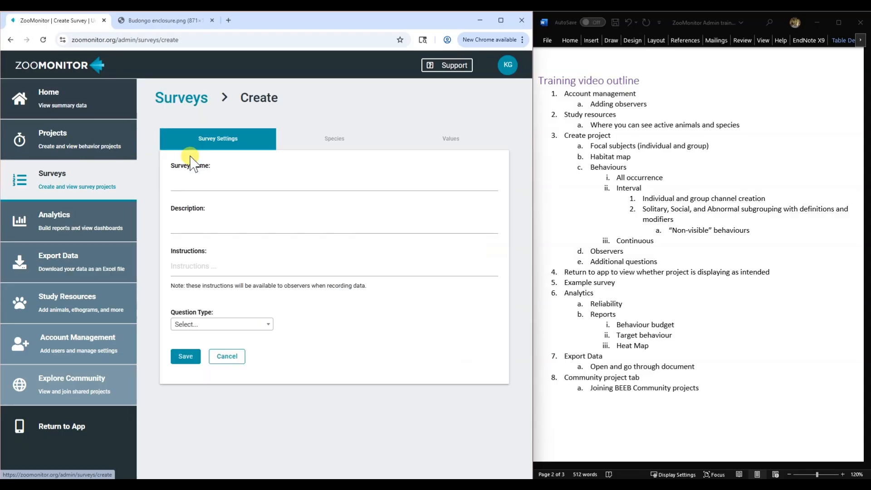
pyautogui.click(199, 182)
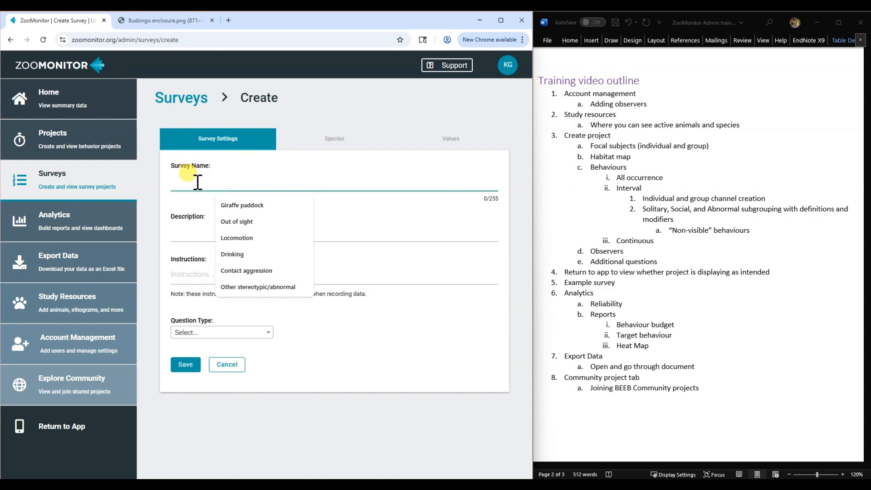
pyautogui.write('Body condition')
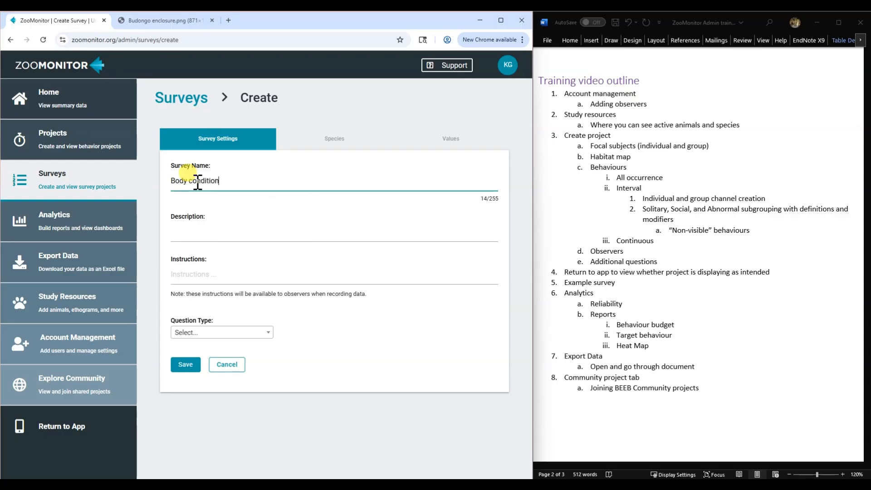
pyautogui.click(179, 235)
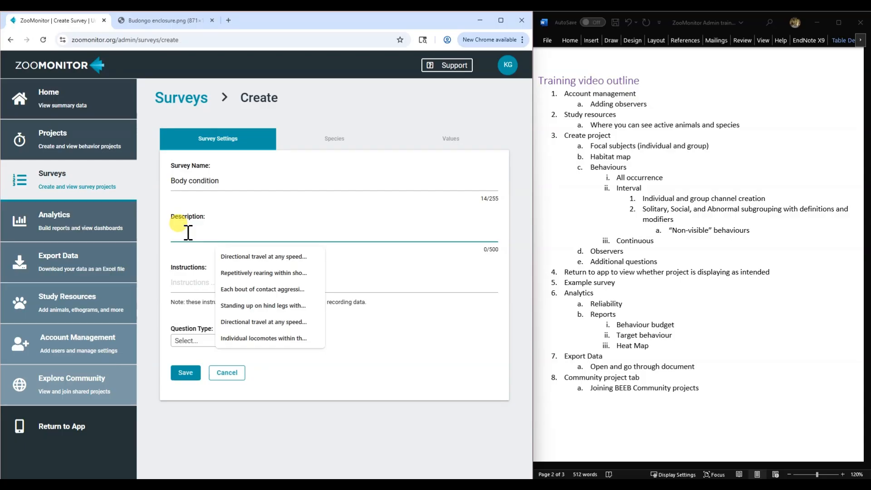
pyautogui.click(293, 181)
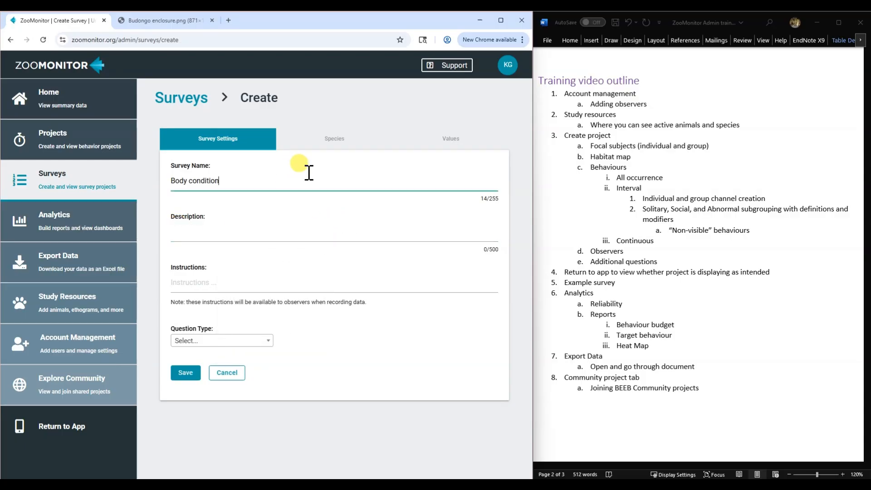
pyautogui.click(177, 232)
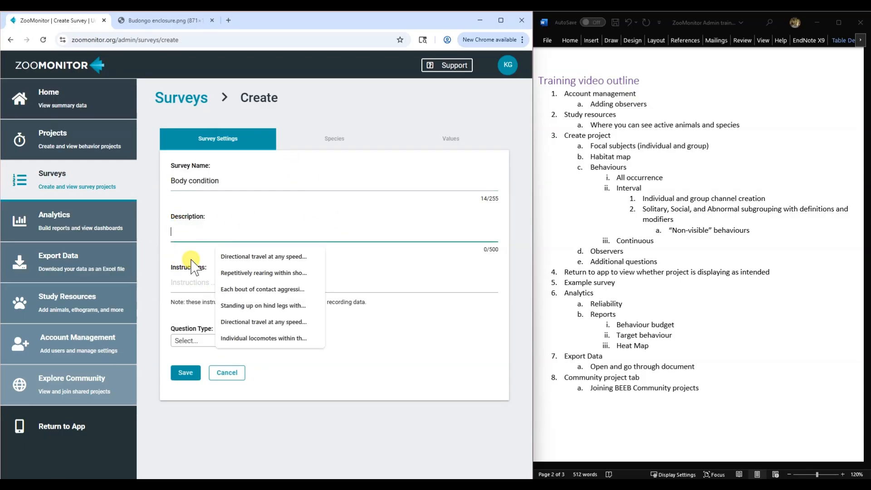
pyautogui.click(188, 254)
pyautogui.click(191, 289)
pyautogui.click(195, 233)
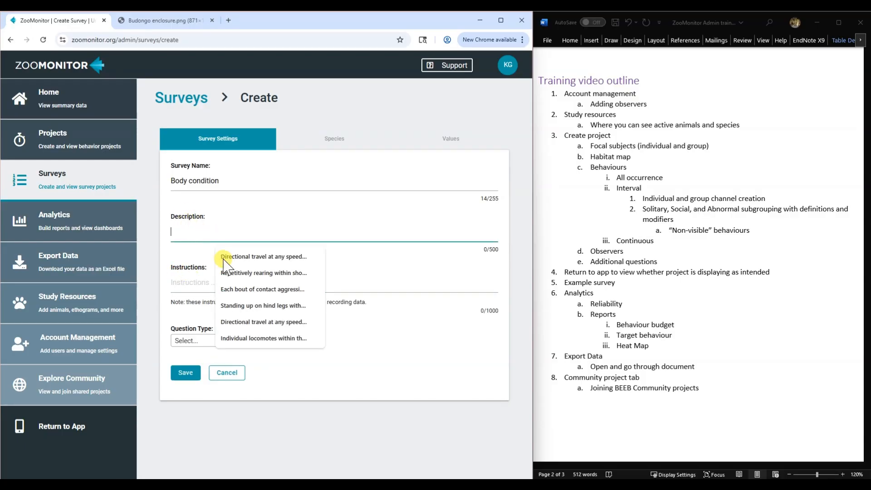
pyautogui.click(186, 282)
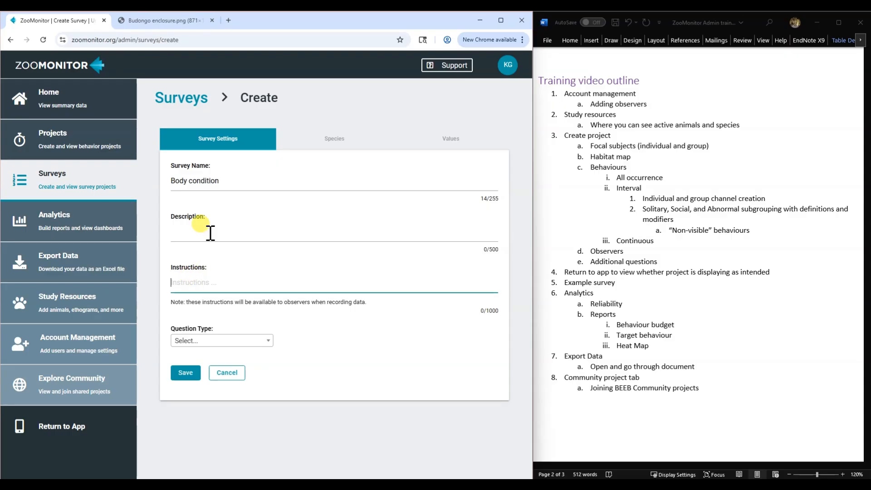
pyautogui.click(224, 181)
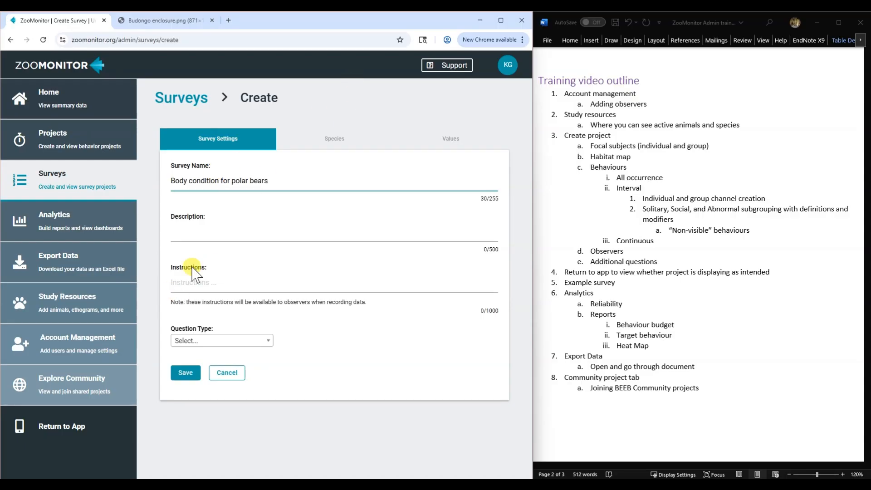
pyautogui.click(197, 281)
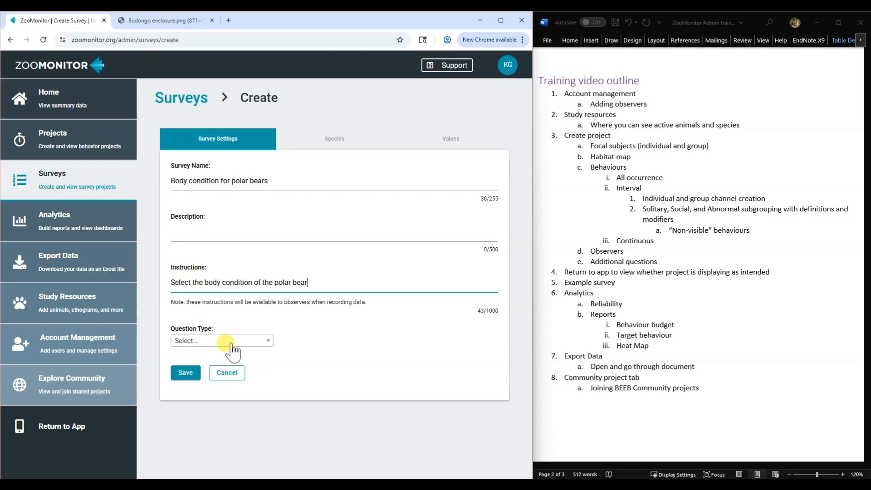
# - Set the question type to List and save the survey
pyautogui.click(254, 341)
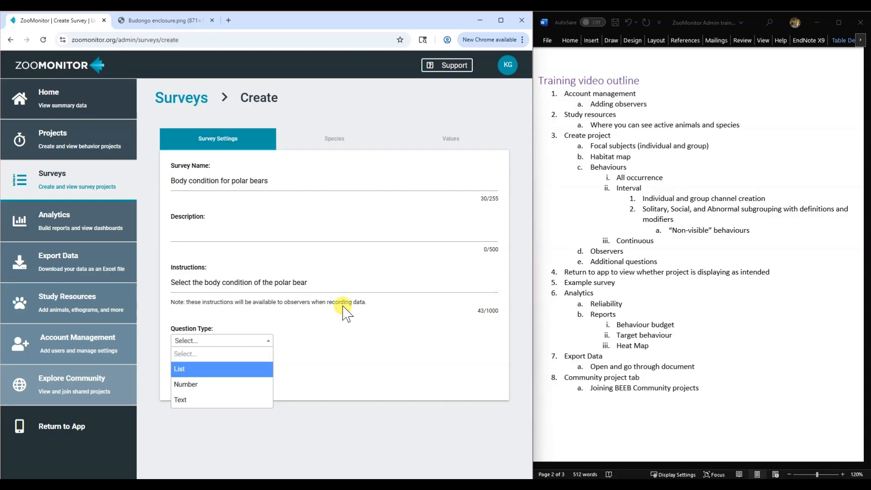
pyautogui.click(196, 370)
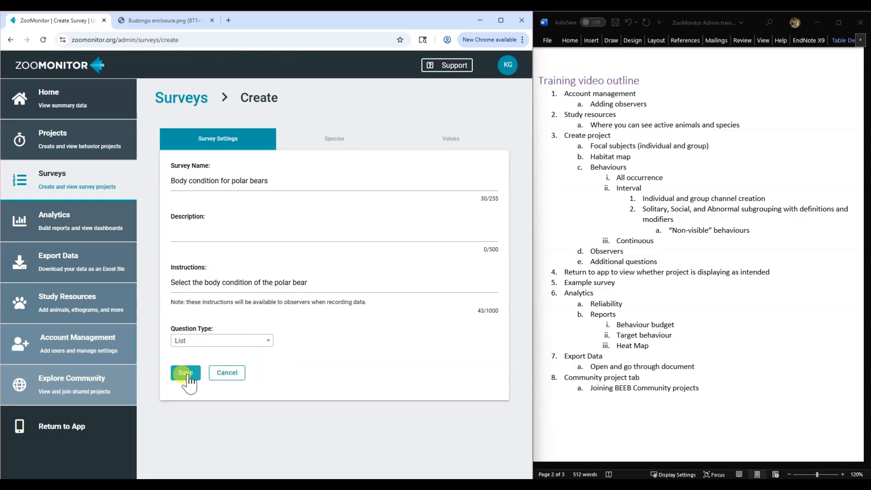
pyautogui.click(186, 368)
pyautogui.click(186, 363)
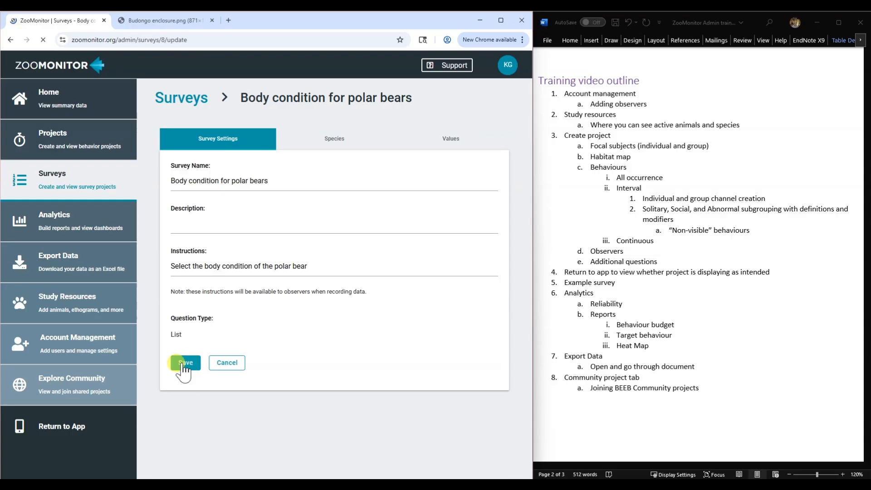
# - Assign Polar bear as the survey's species, check its custom values, then view the empty Values list
pyautogui.click(344, 141)
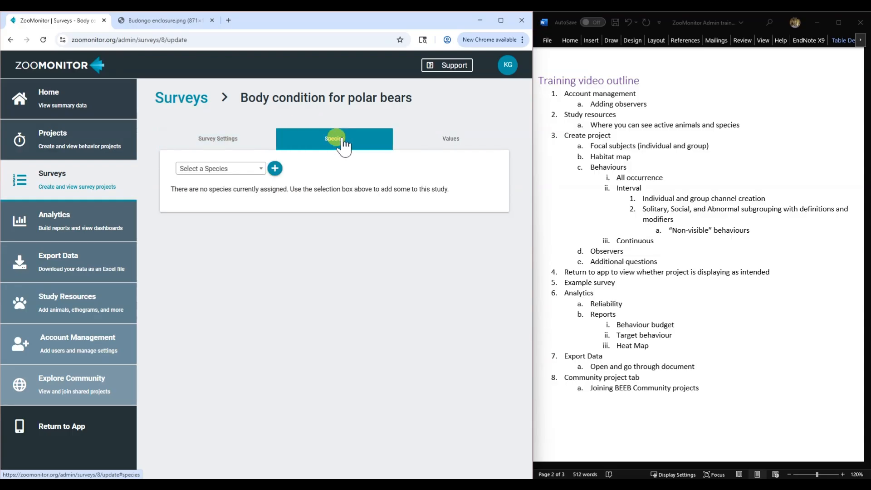
pyautogui.click(249, 169)
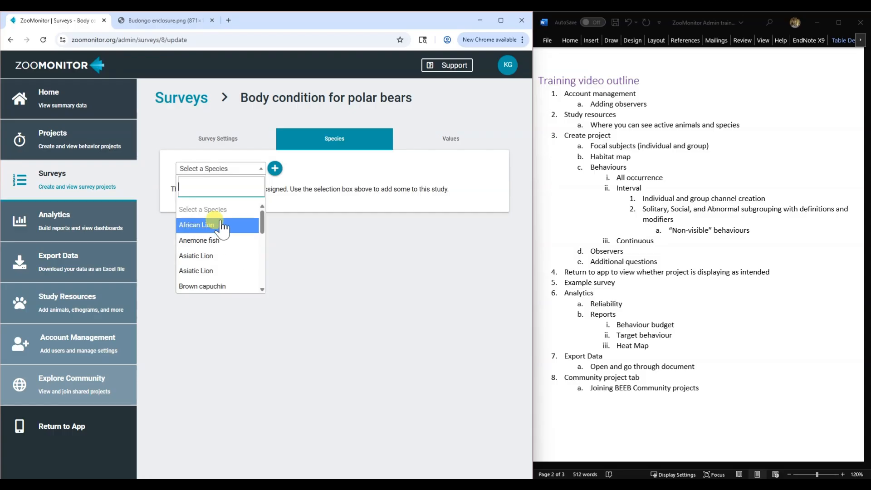
pyautogui.write('pol')
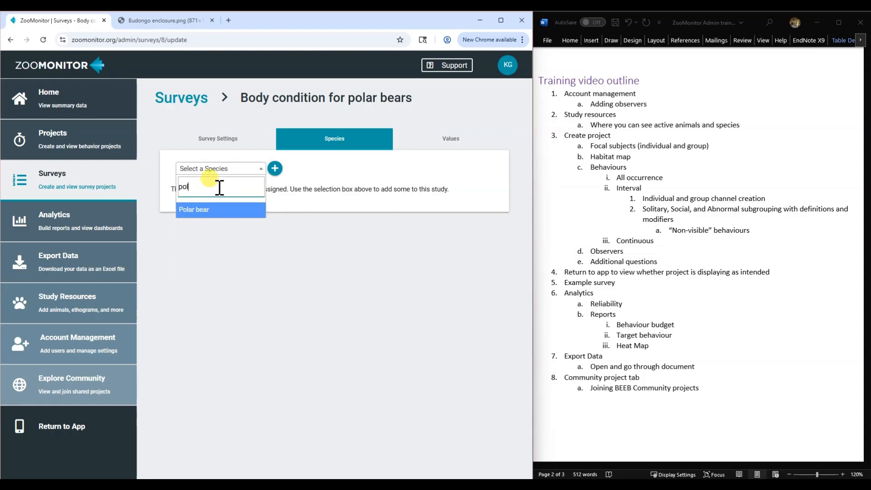
pyautogui.click(207, 211)
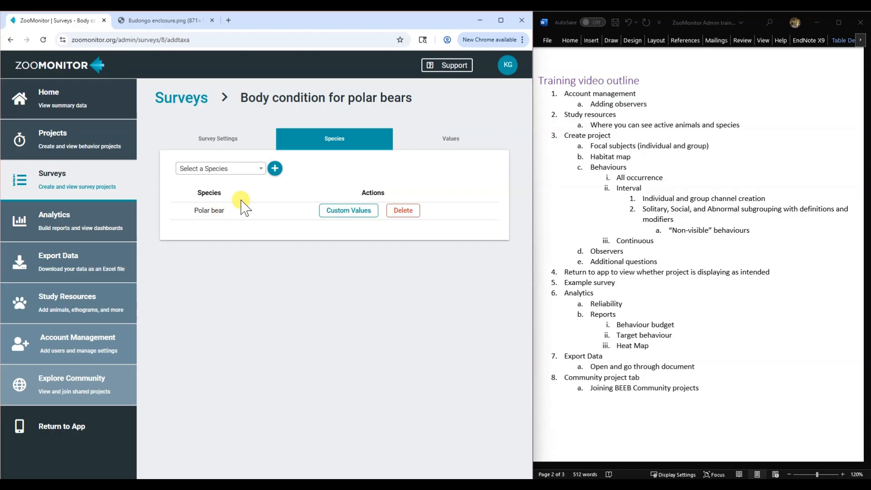
pyautogui.click(325, 212)
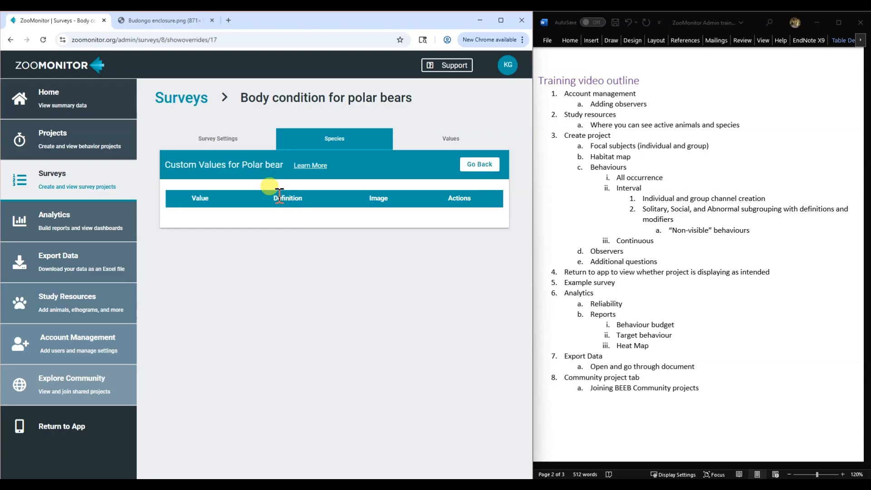
pyautogui.click(472, 174)
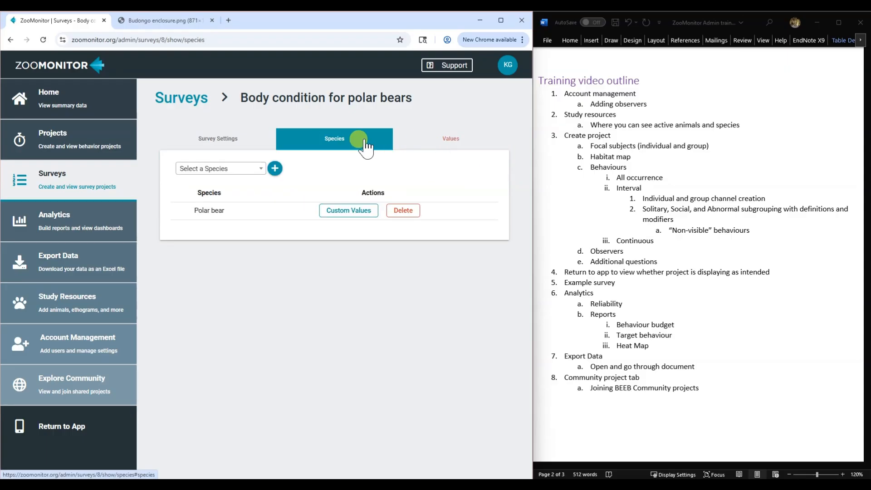
pyautogui.click(449, 146)
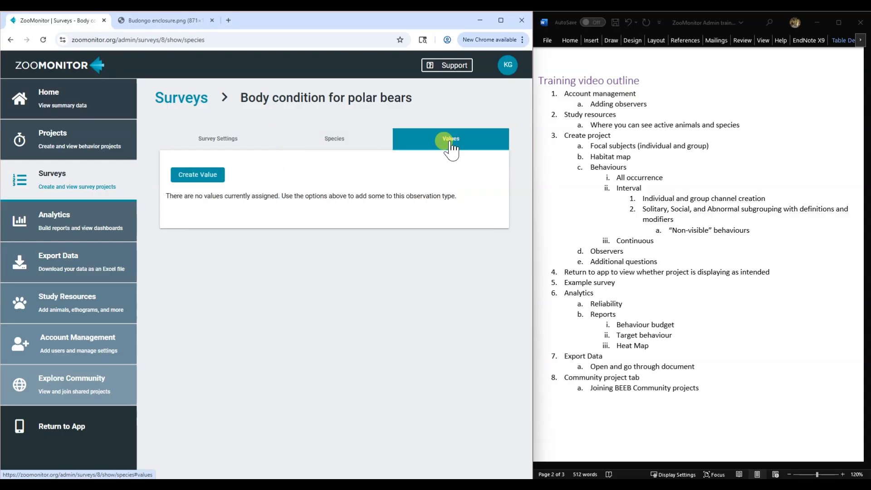
# - Create a Skinny value with its emaciated-appearance definition and the Polar bear_skinny.jpg image
pyautogui.click(208, 175)
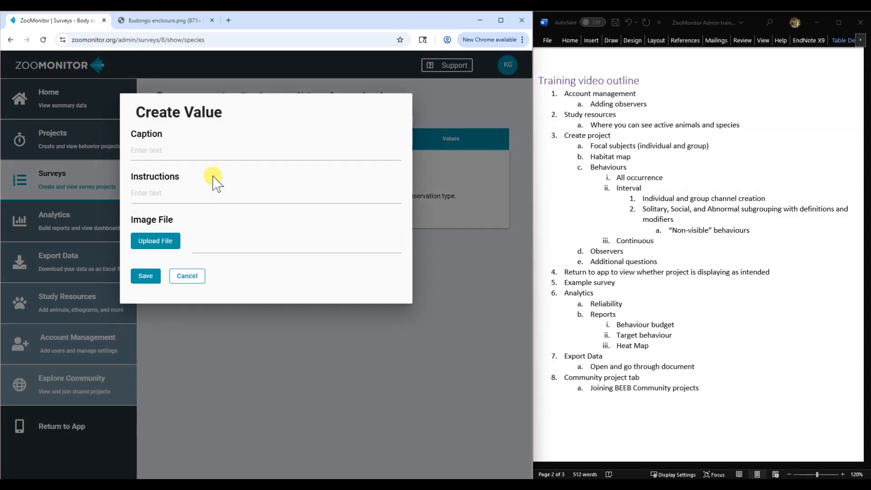
pyautogui.click(155, 151)
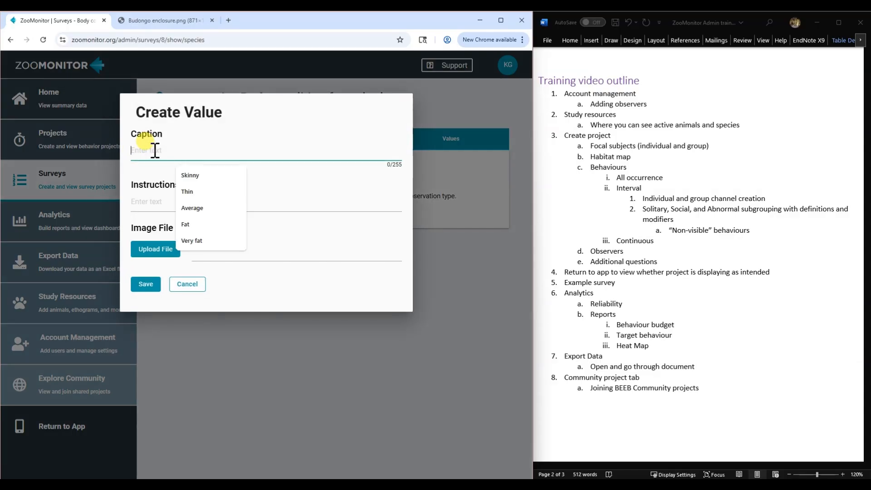
pyautogui.click(189, 175)
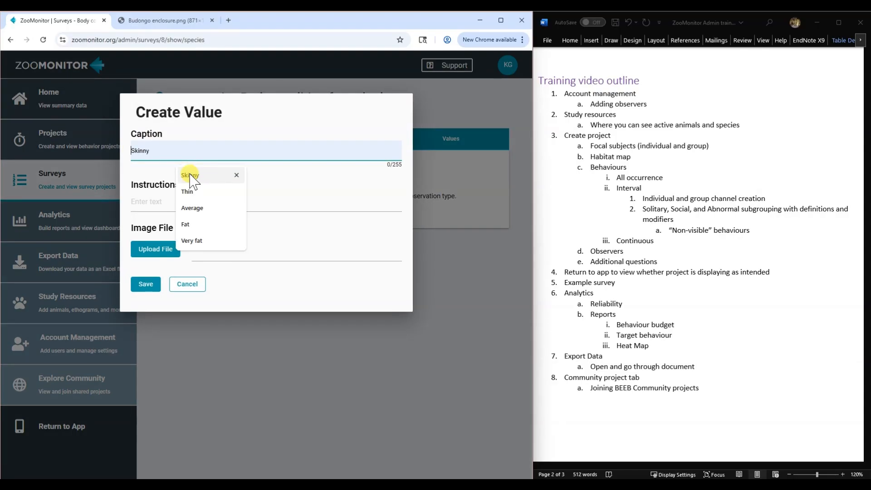
pyautogui.click(154, 201)
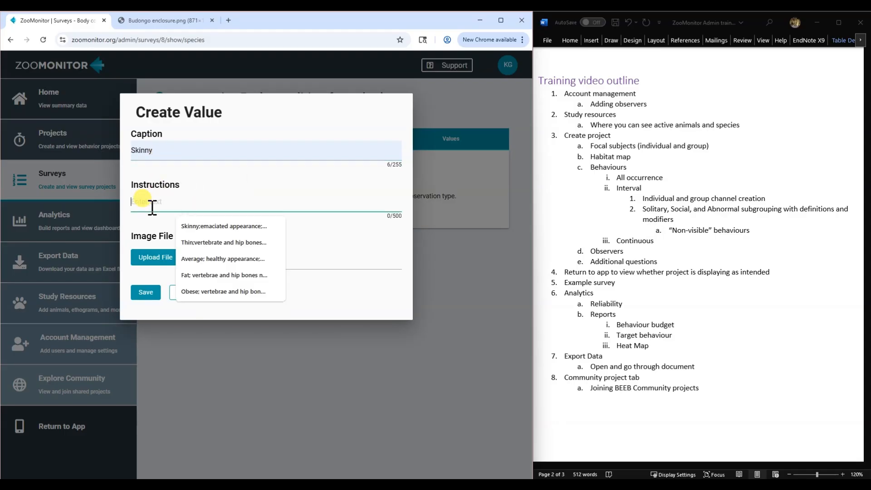
pyautogui.click(197, 226)
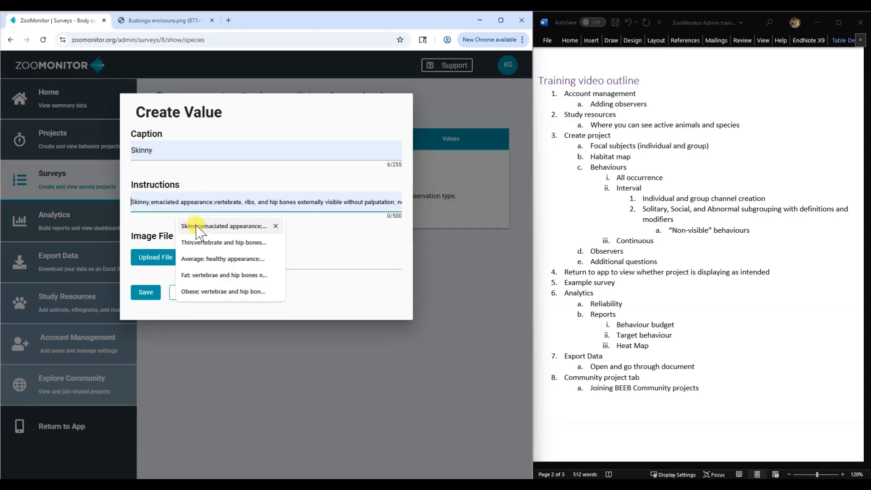
pyautogui.click(192, 226)
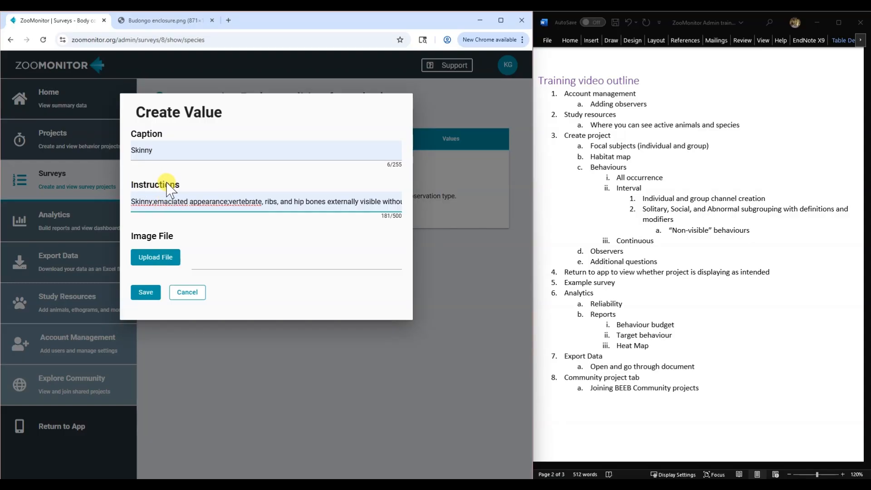
pyautogui.click(166, 259)
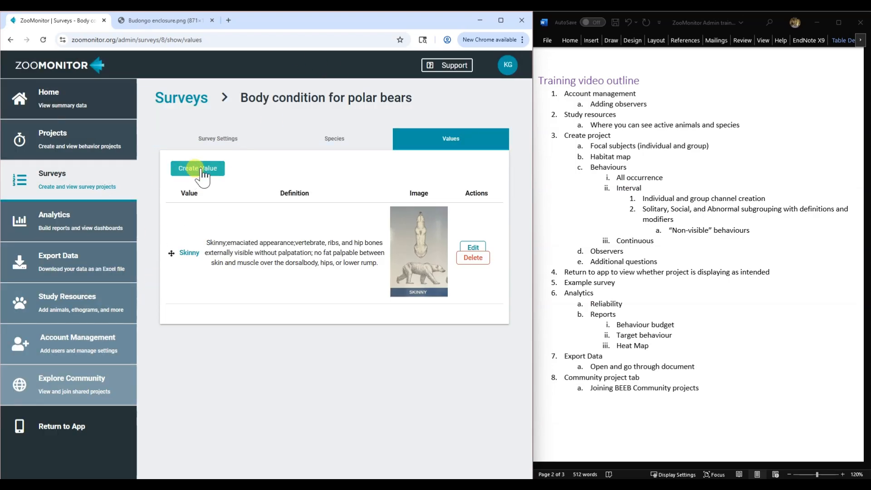
# - Add and save a Thin value with its partially-visible-bones description and the Polar bear_thin.jpg image
pyautogui.click(199, 169)
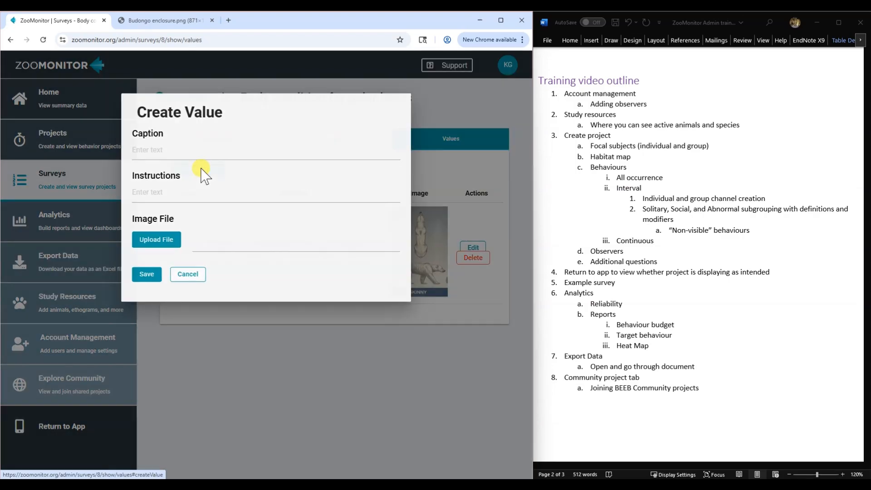
pyautogui.click(169, 151)
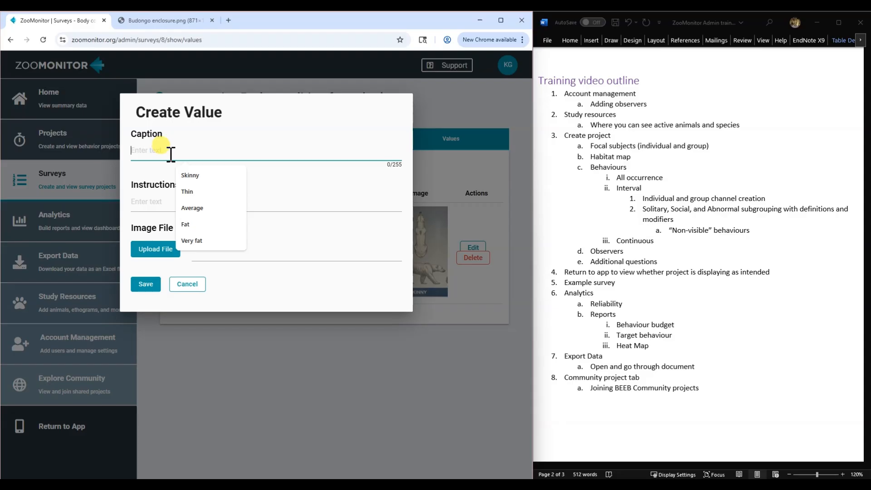
pyautogui.click(195, 191)
pyautogui.click(169, 201)
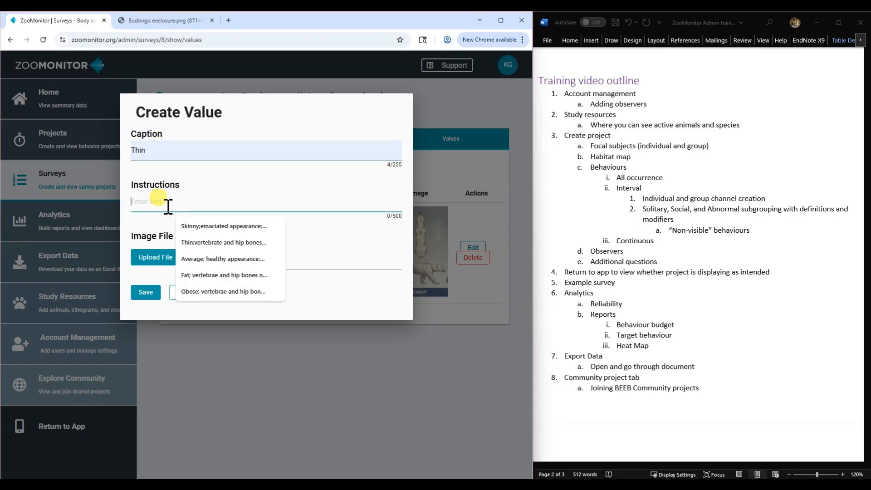
pyautogui.click(198, 242)
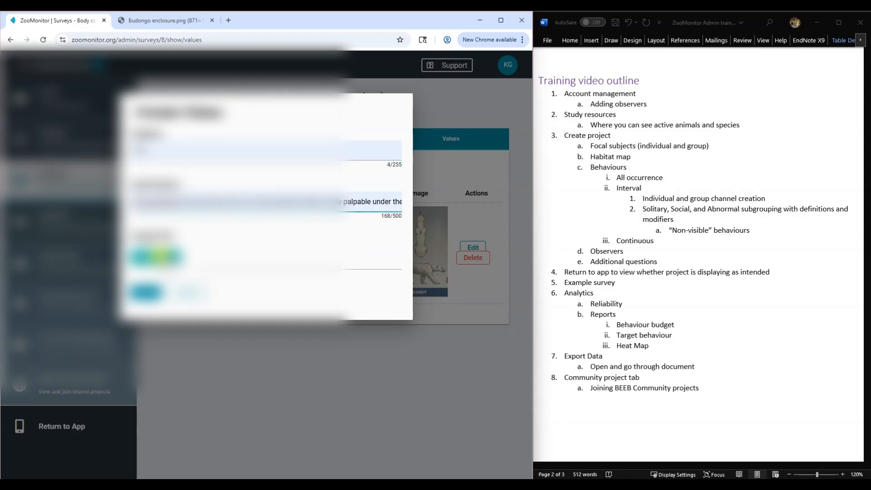
pyautogui.click(166, 257)
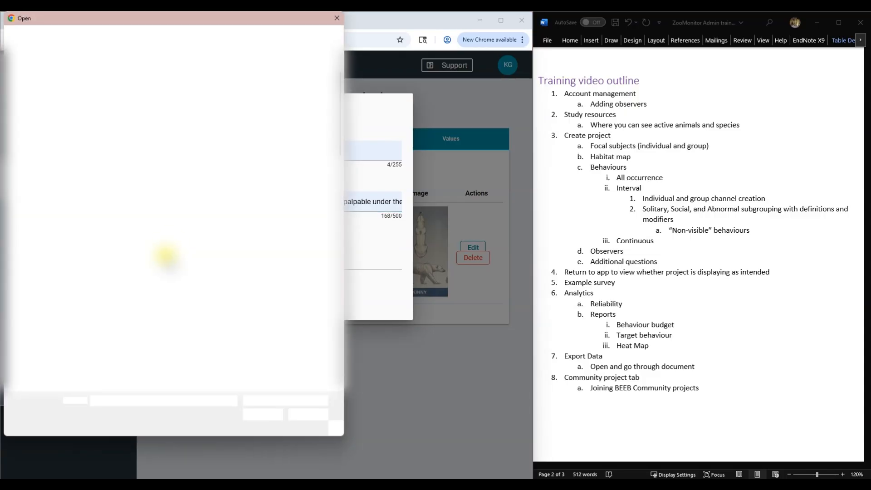
pyautogui.scroll(-10, 176, 256)
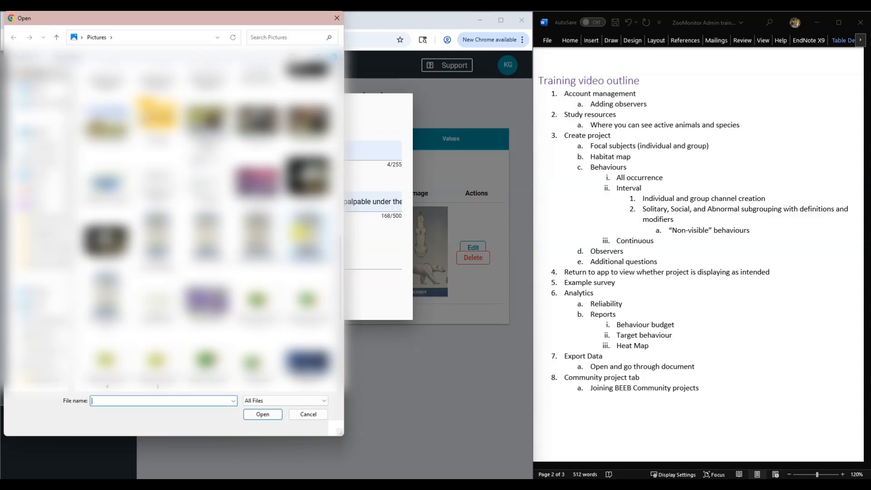
pyautogui.click(308, 235)
pyautogui.click(262, 415)
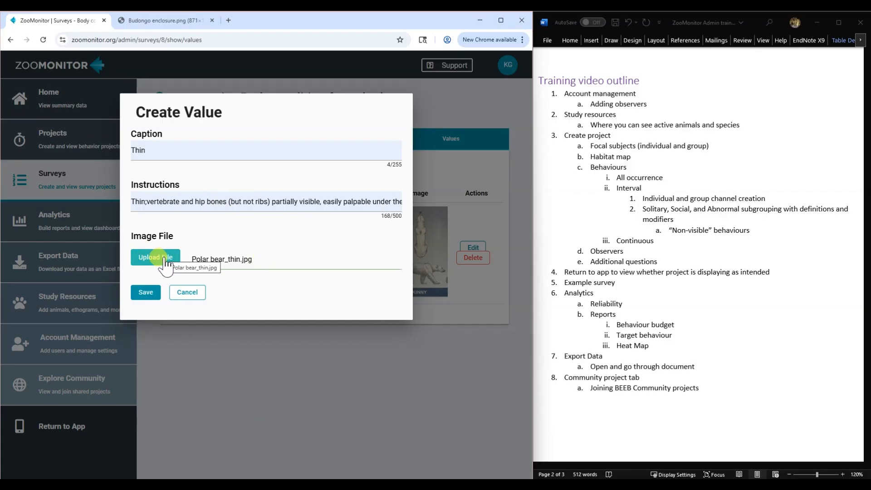
pyautogui.click(152, 295)
pyautogui.click(195, 169)
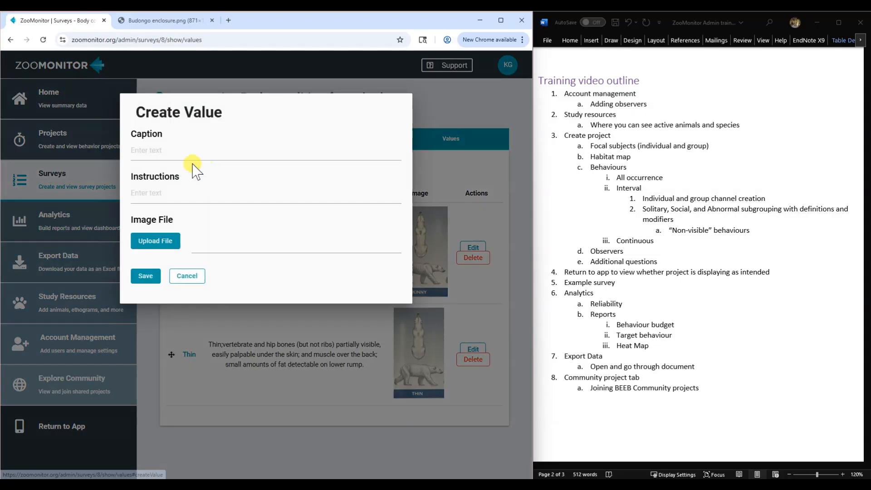
# - Add and save an Average value with the healthy-appearance description and the Polar bear_average image
pyautogui.click(171, 151)
pyautogui.click(204, 208)
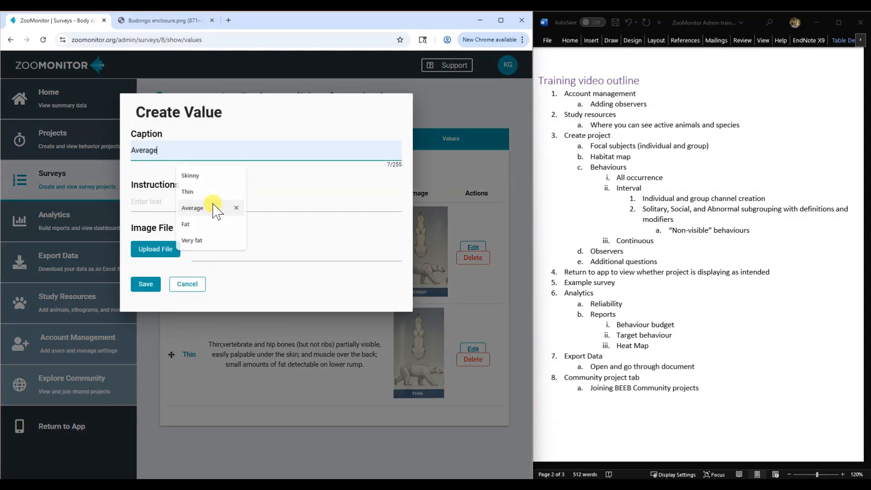
pyautogui.click(160, 202)
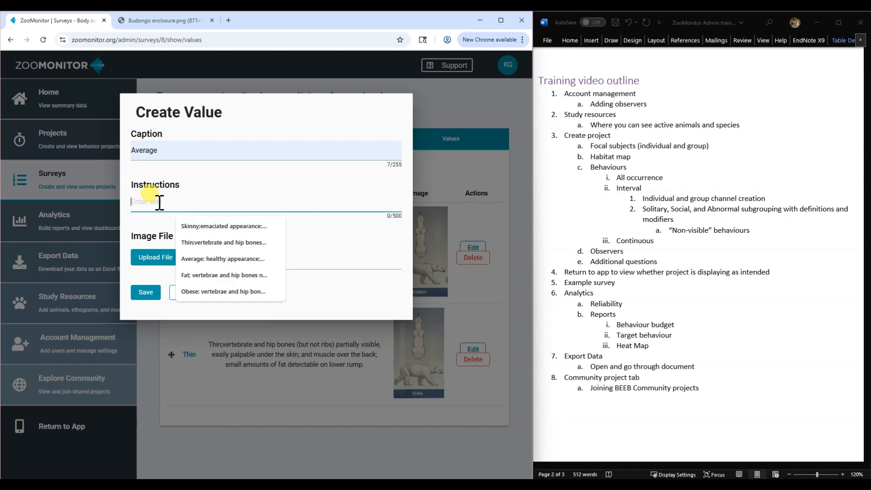
pyautogui.click(218, 260)
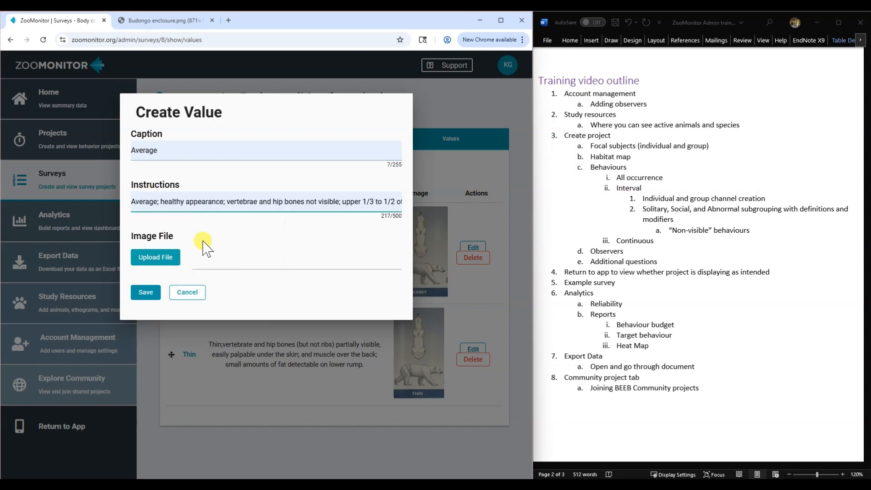
pyautogui.click(163, 263)
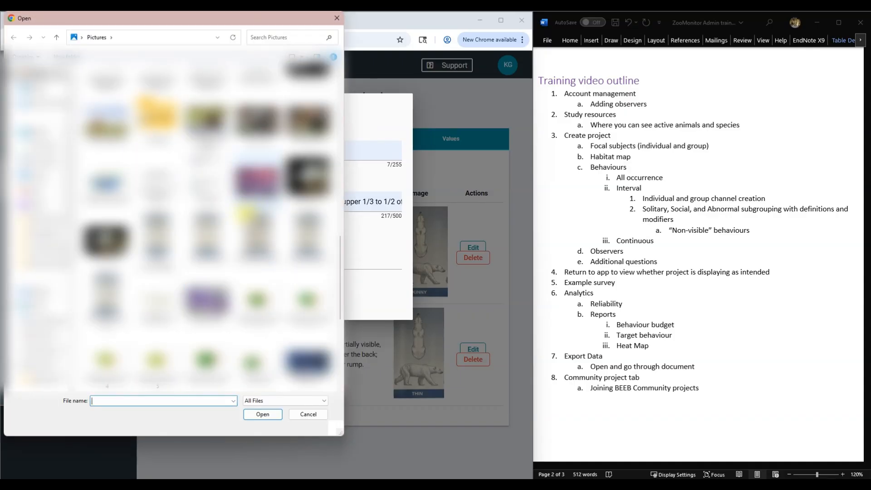
pyautogui.click(157, 238)
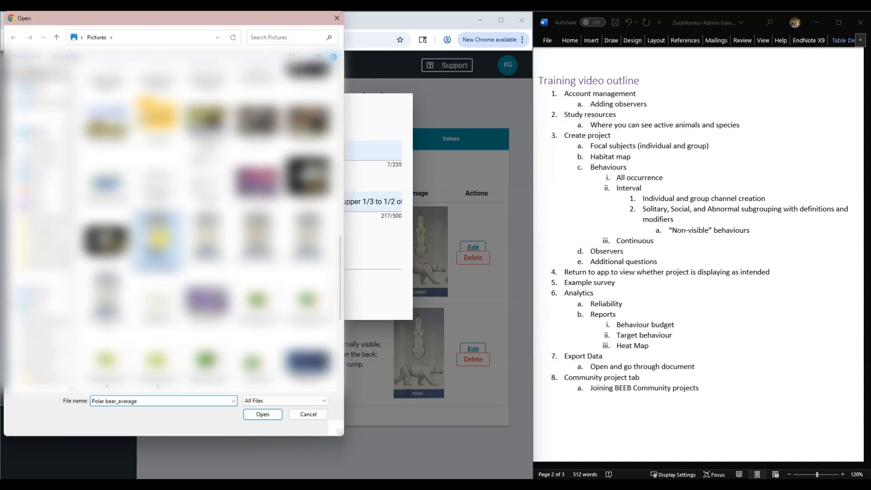
pyautogui.click(262, 414)
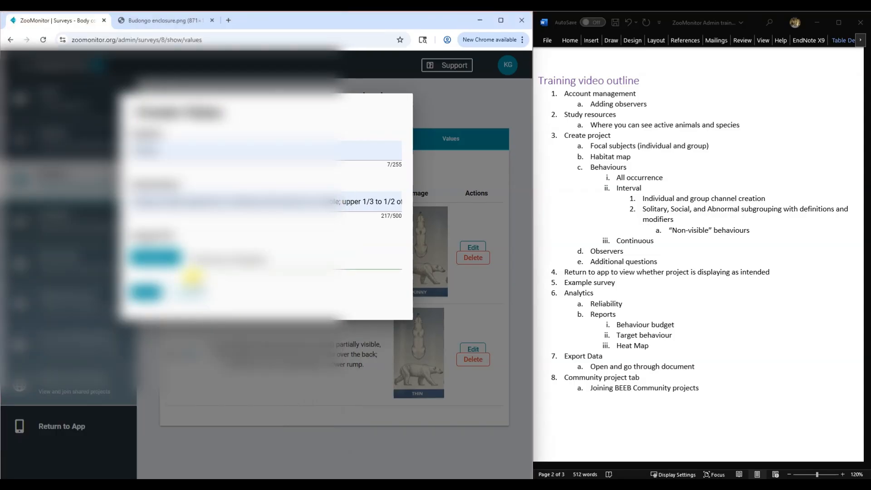
pyautogui.click(144, 293)
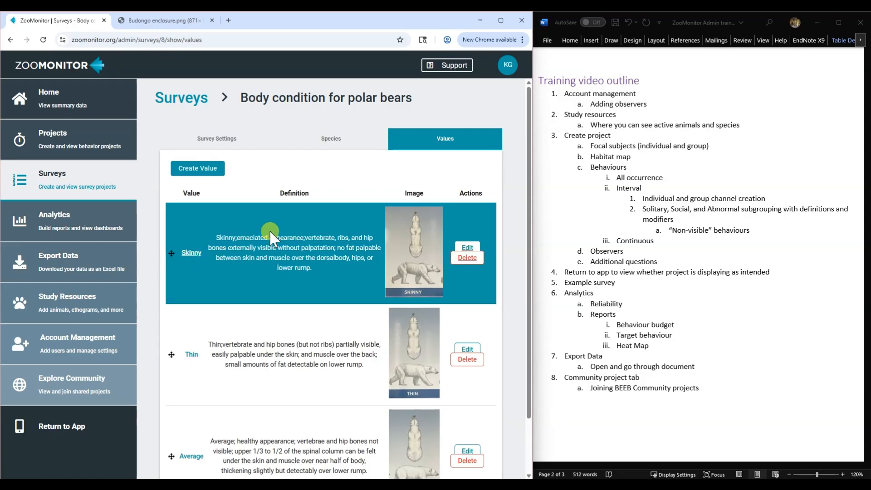
# - Add and save a Fat value with its body-condition description and the Polar bear_fat image
pyautogui.scroll(-1, 311, 171)
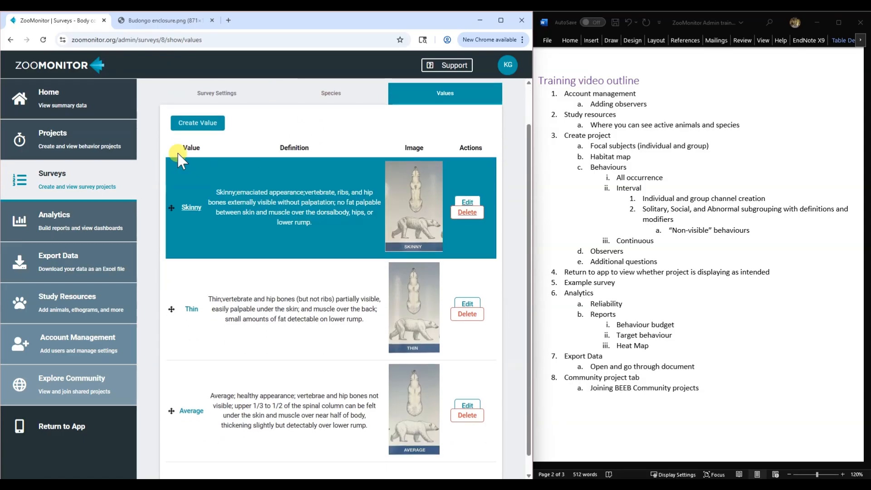
pyautogui.click(194, 122)
pyautogui.click(152, 147)
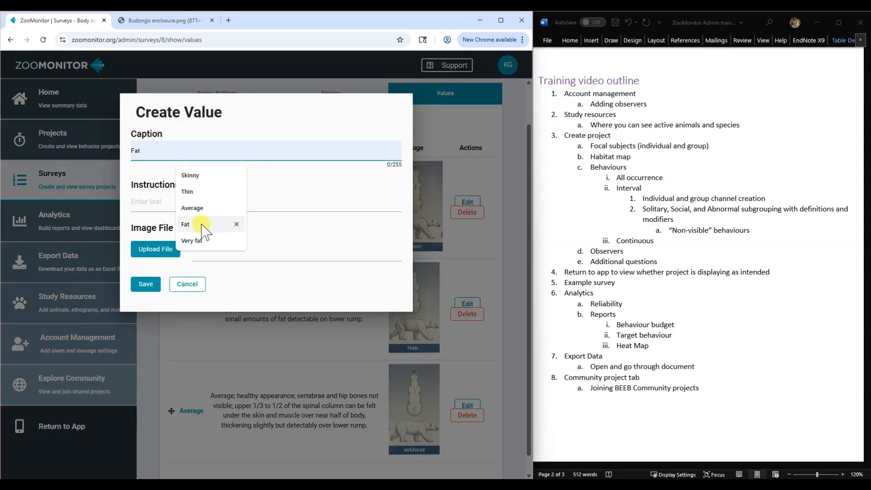
pyautogui.click(200, 226)
pyautogui.click(175, 202)
pyautogui.click(200, 274)
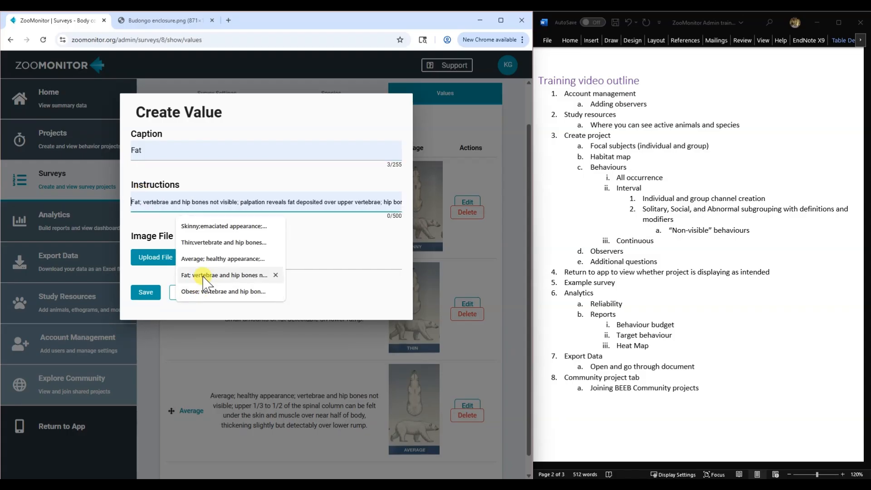
pyautogui.click(171, 263)
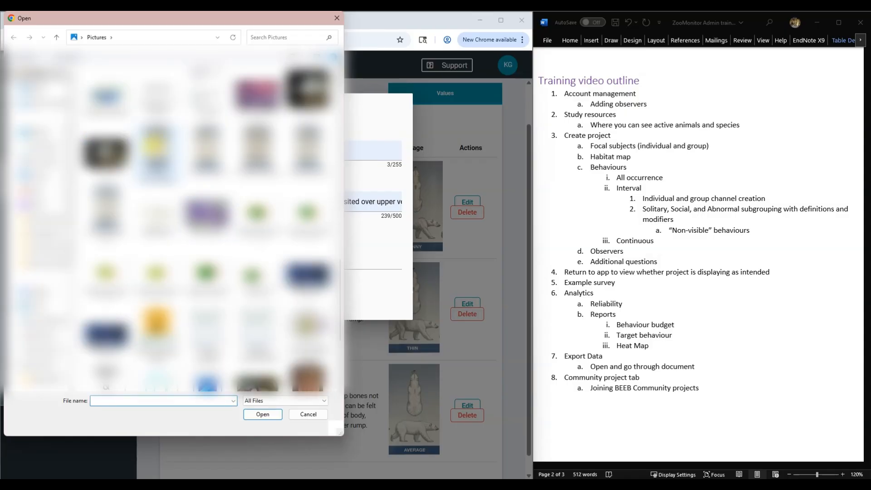
pyautogui.click(206, 150)
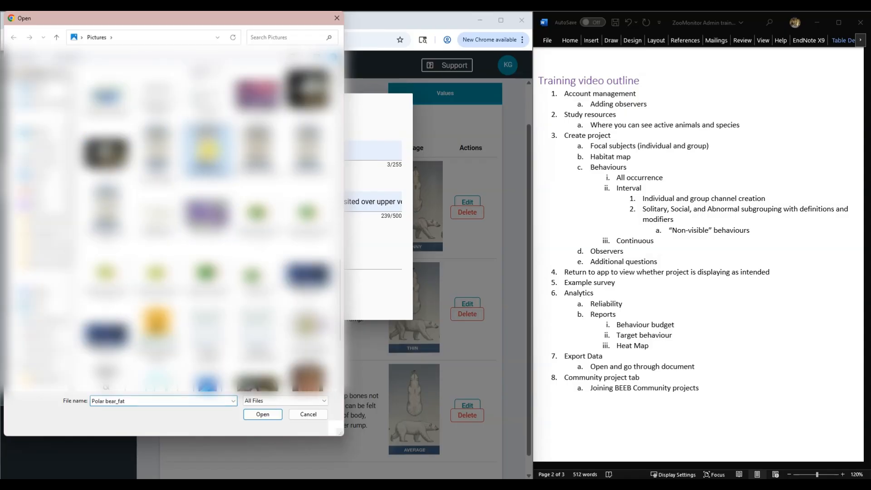
pyautogui.click(267, 414)
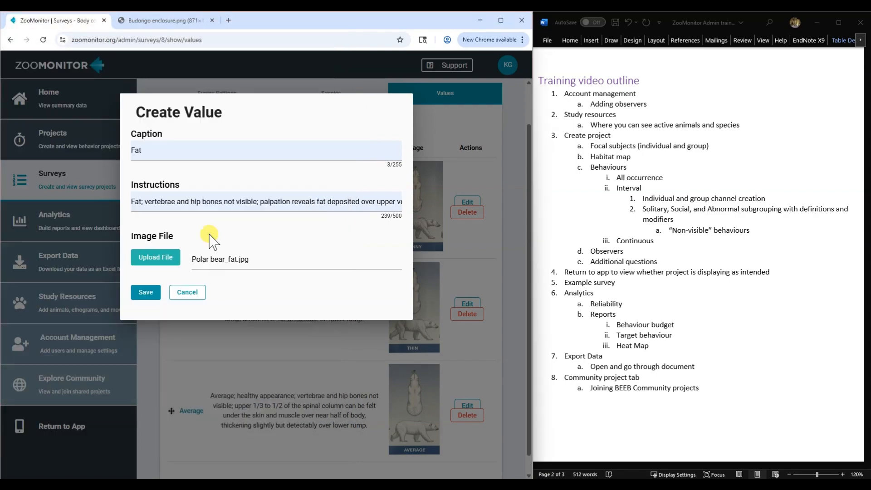
pyautogui.click(146, 292)
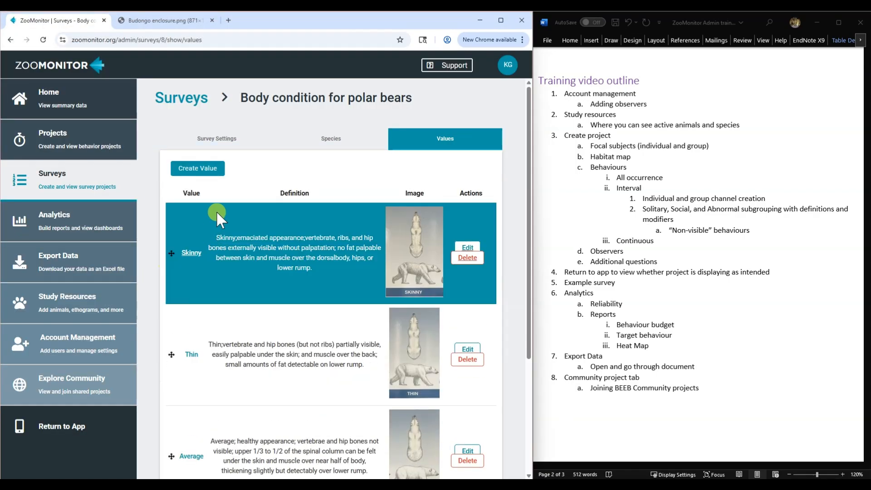
# - Add and save a Very fat value with the obese description and the Polar bear_very fat image
pyautogui.scroll(-4, 279, 194)
pyautogui.scroll(4, 289, 258)
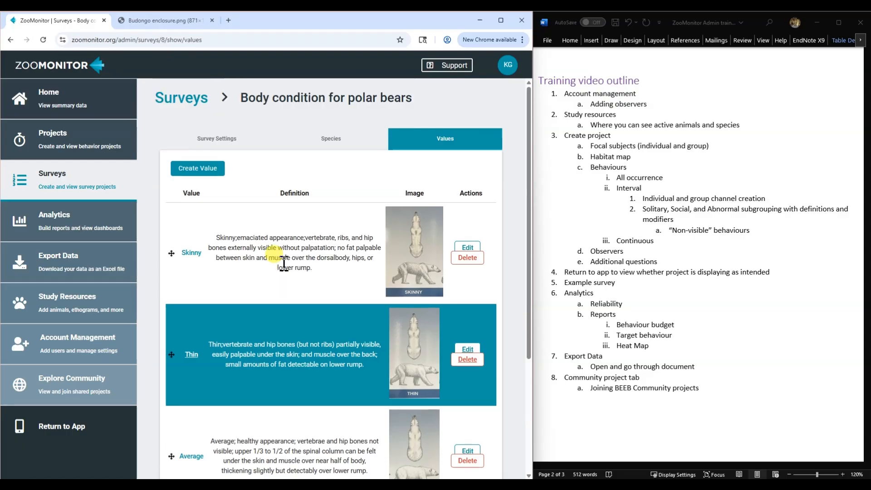
pyautogui.click(196, 169)
pyautogui.click(162, 150)
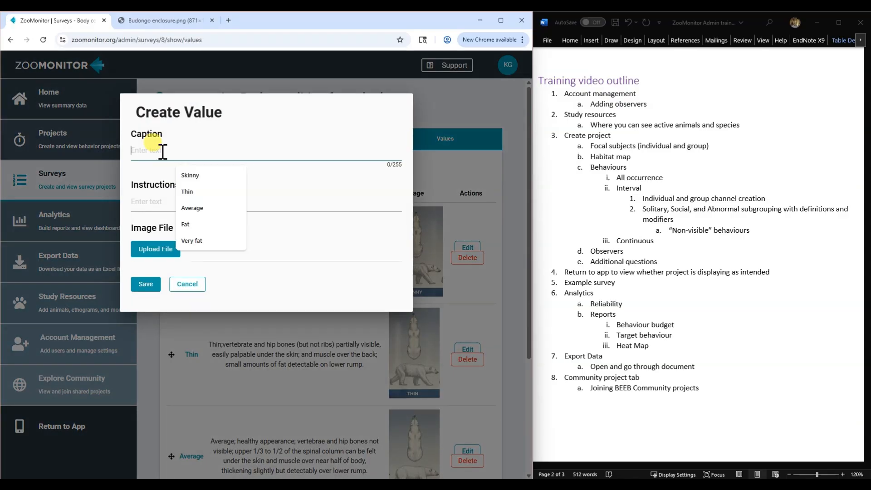
pyautogui.click(195, 240)
pyautogui.click(157, 202)
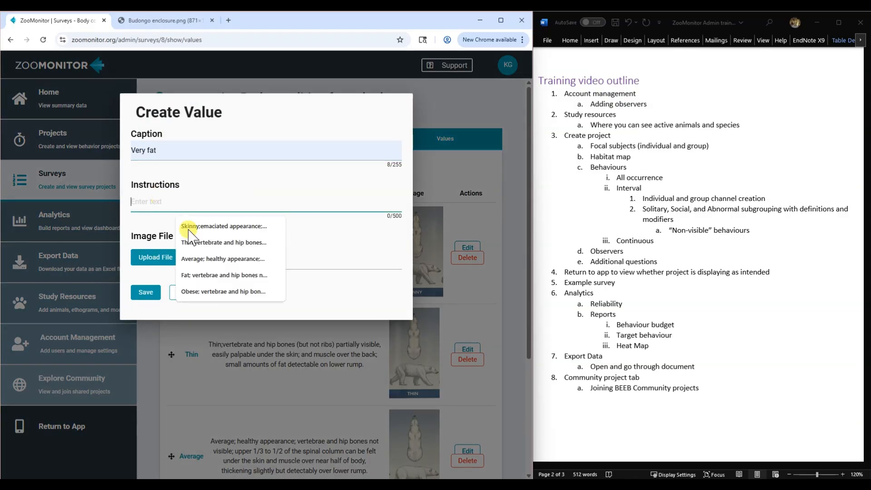
pyautogui.click(206, 292)
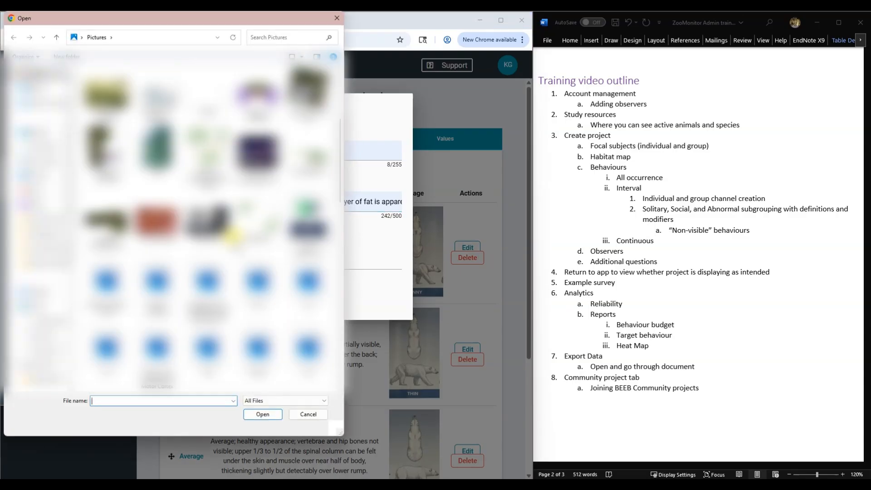
pyautogui.scroll(-5, 172, 226)
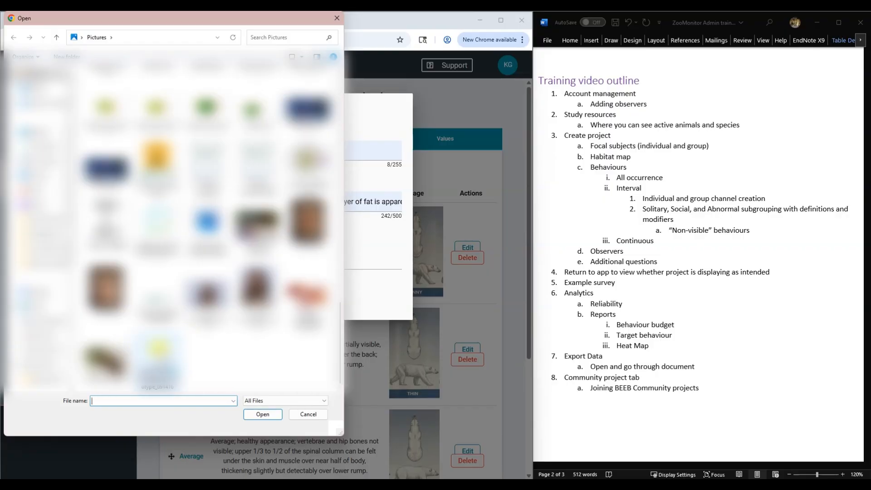
pyautogui.scroll(10, 206, 227)
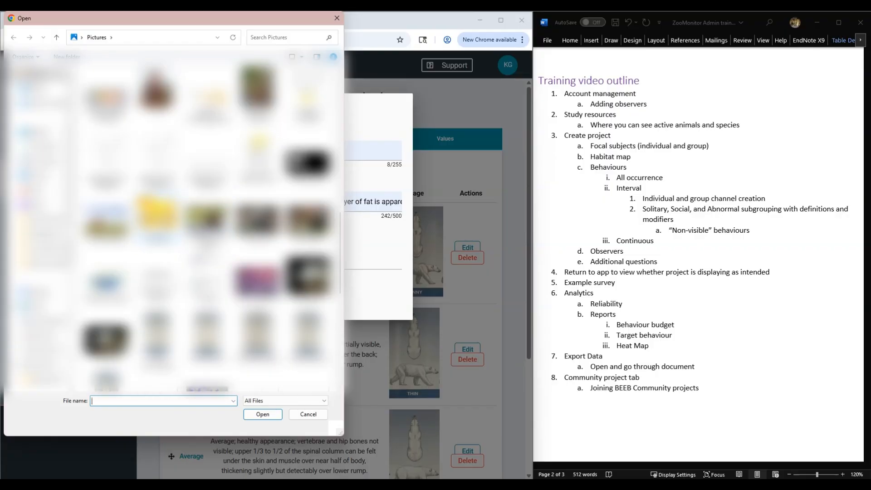
pyautogui.scroll(-7, 206, 227)
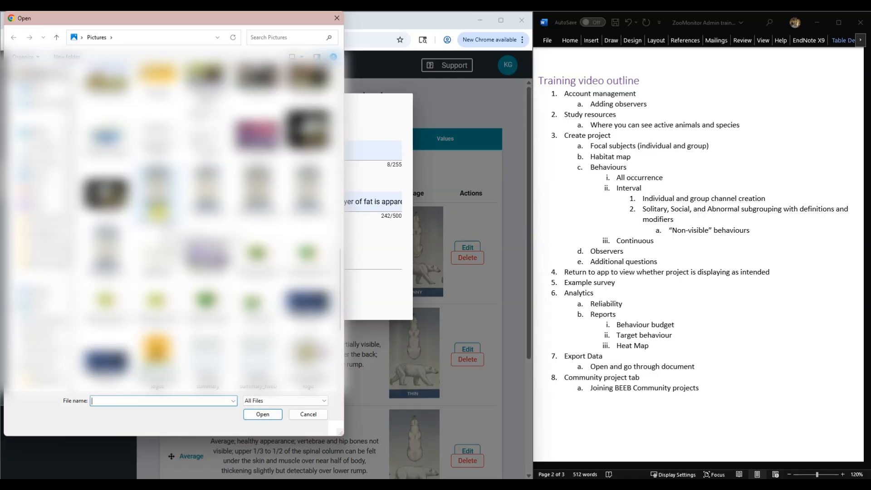
pyautogui.click(106, 252)
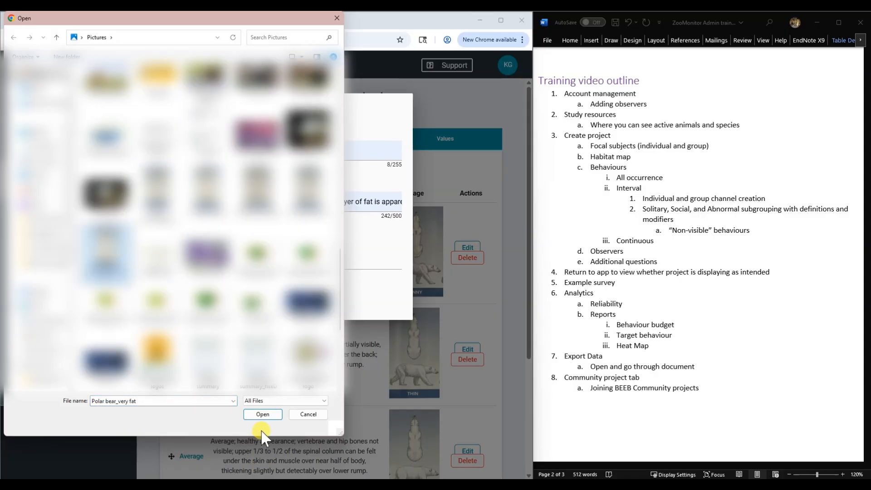
pyautogui.click(262, 414)
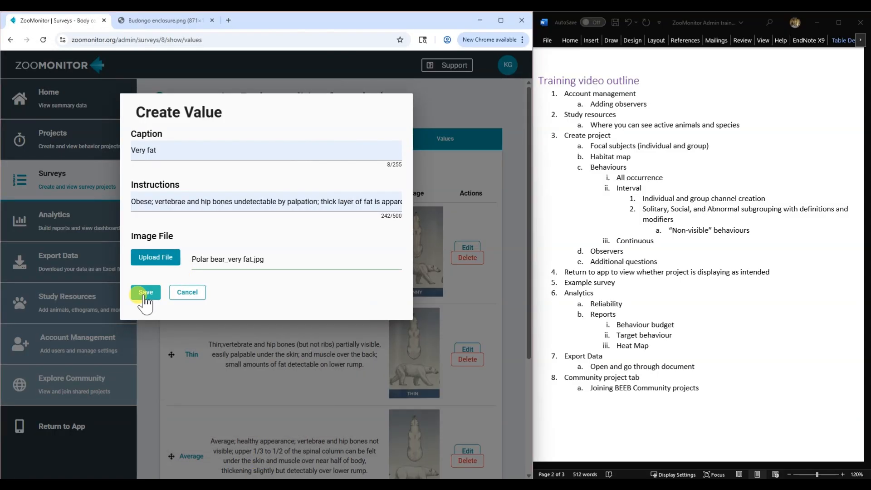
pyautogui.click(146, 294)
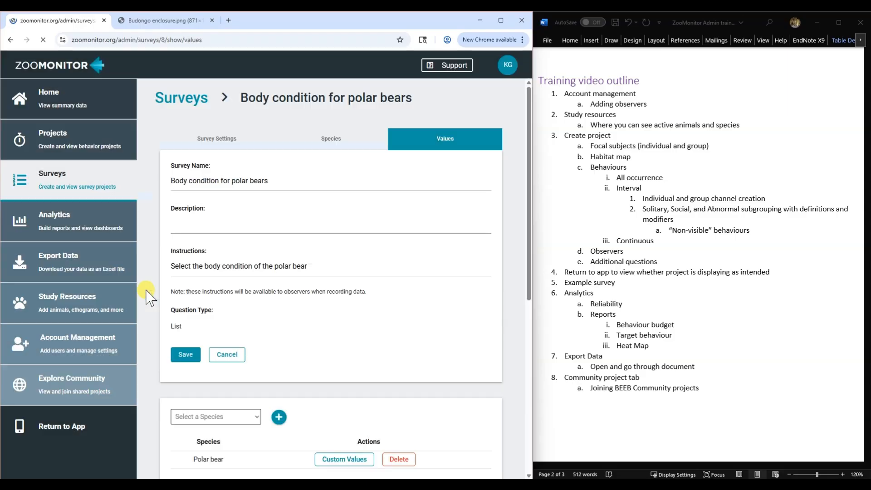
# - Review the five values from Skinny to Very fat, then re-save the survey settings
pyautogui.scroll(-4, 291, 250)
pyautogui.scroll(-2, 288, 243)
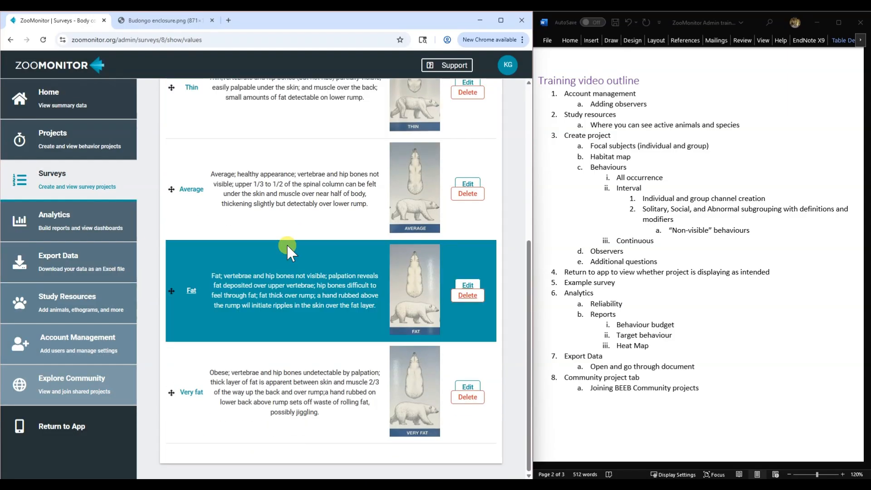
pyautogui.scroll(6, 298, 341)
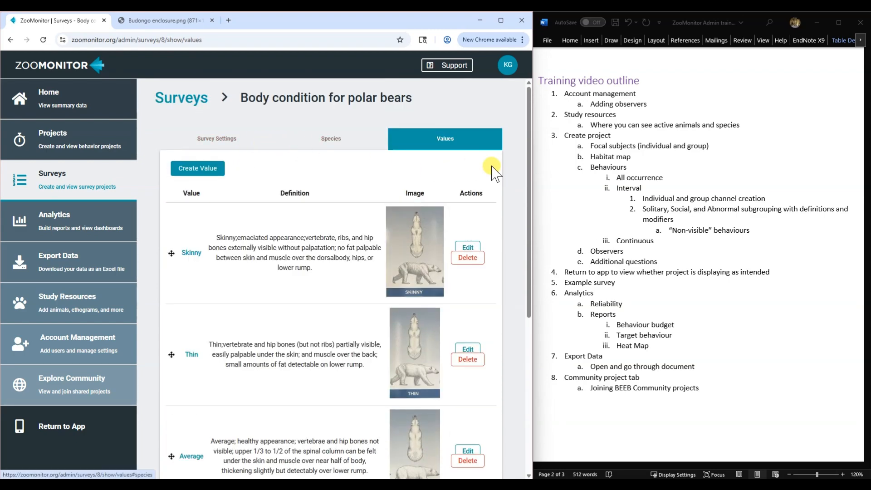
pyautogui.scroll(-5, 508, 172)
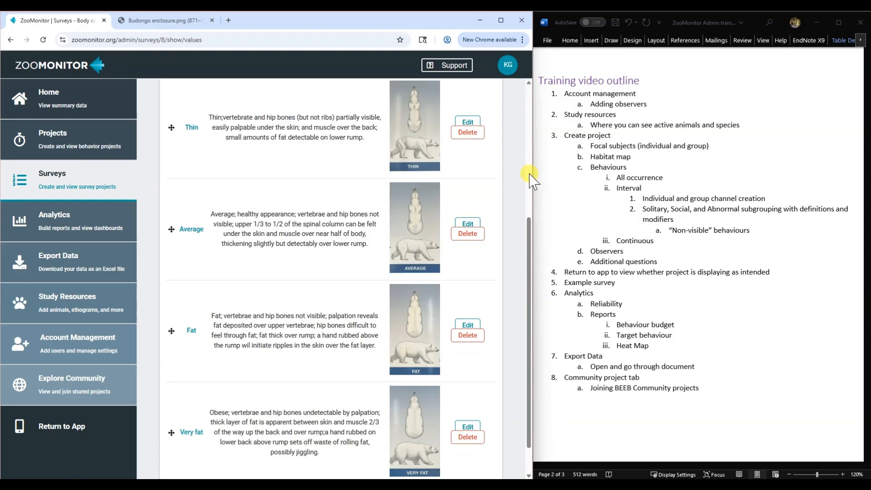
pyautogui.scroll(-1, 511, 189)
pyautogui.scroll(6, 512, 190)
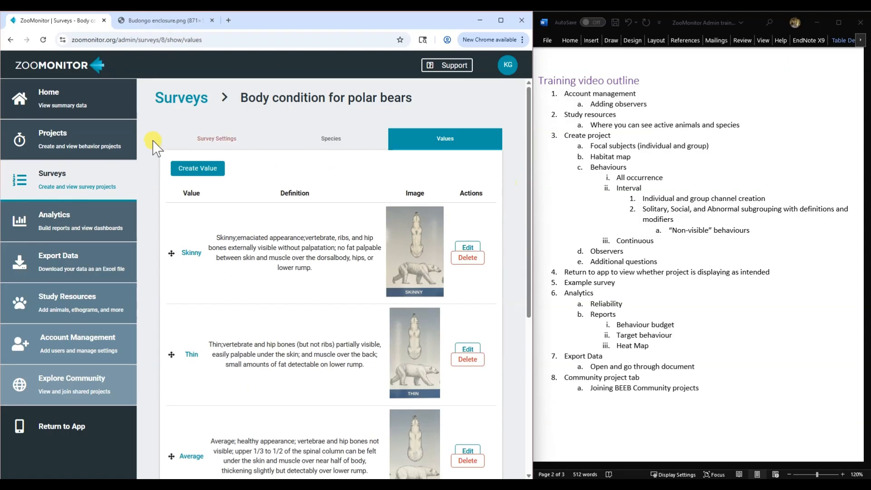
pyautogui.click(227, 141)
pyautogui.click(182, 363)
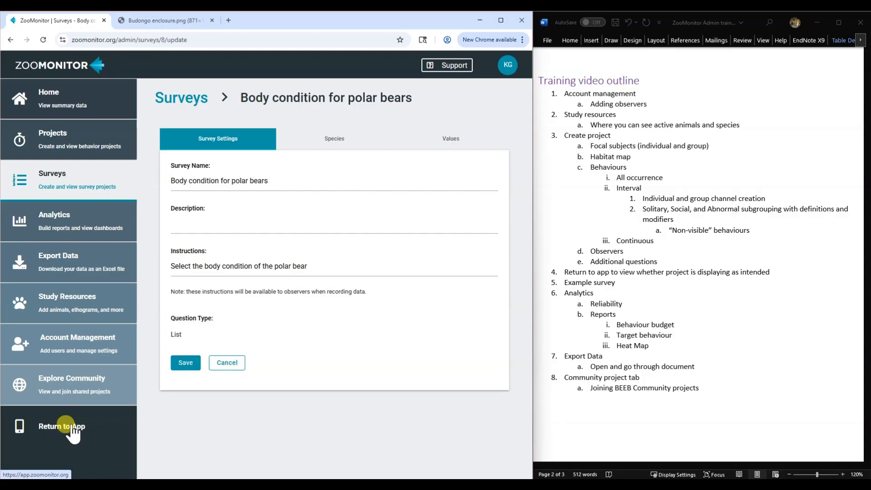
# - Enter the observer app as the signed-in user, dismiss the sync notice, and open Surveys
pyautogui.click(71, 429)
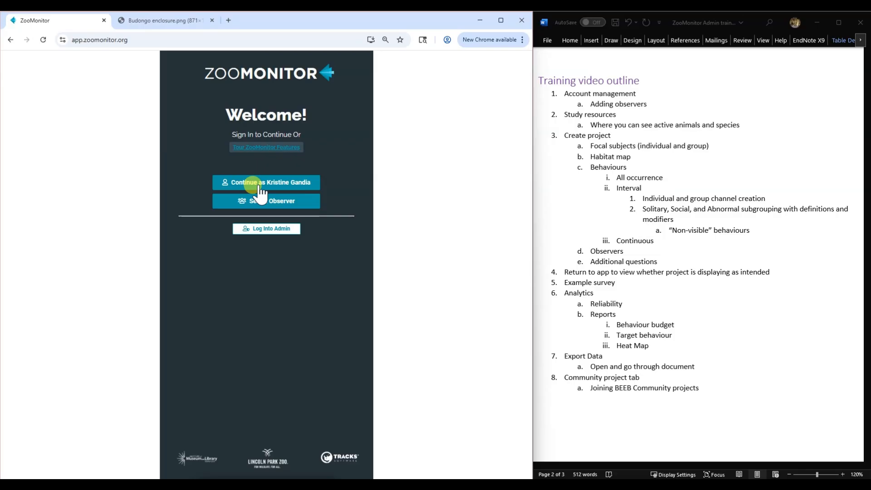
pyautogui.click(256, 183)
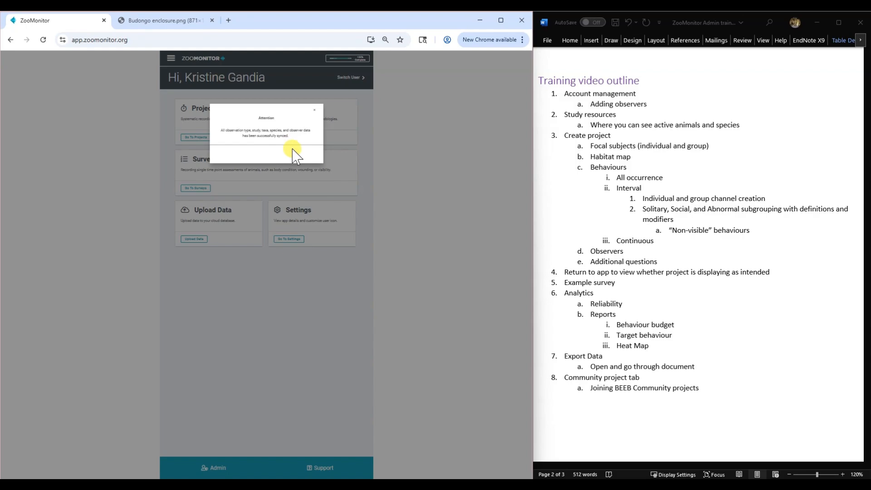
pyautogui.click(299, 157)
pyautogui.click(198, 188)
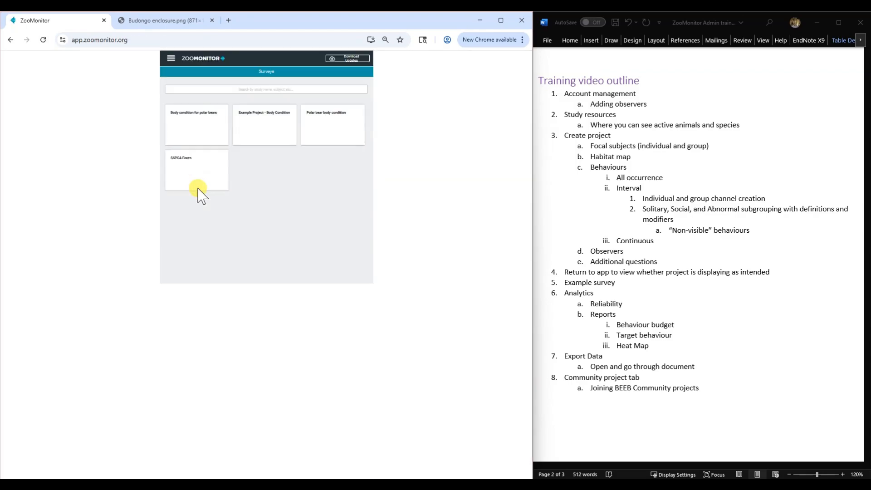
# - Open the Body condition for polar bears survey for Polar bear and rate WALKER as Skinny
pyautogui.click(197, 129)
pyautogui.click(184, 129)
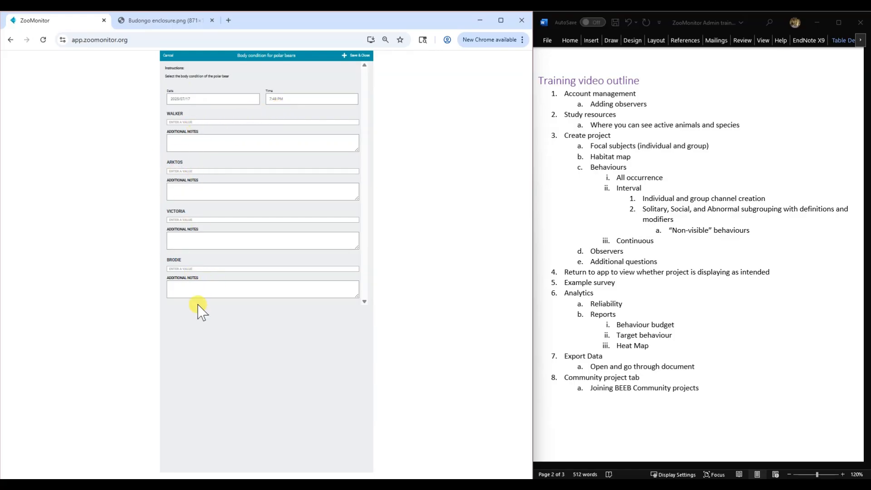
pyautogui.click(188, 122)
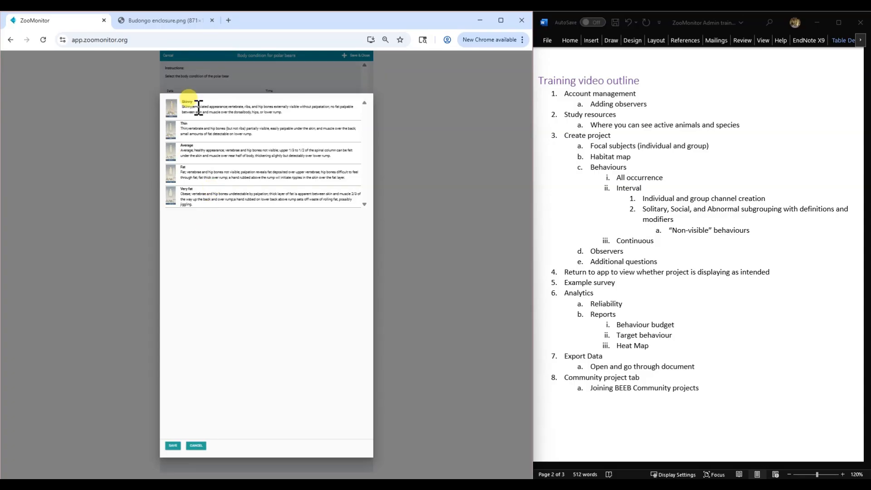
pyautogui.click(174, 111)
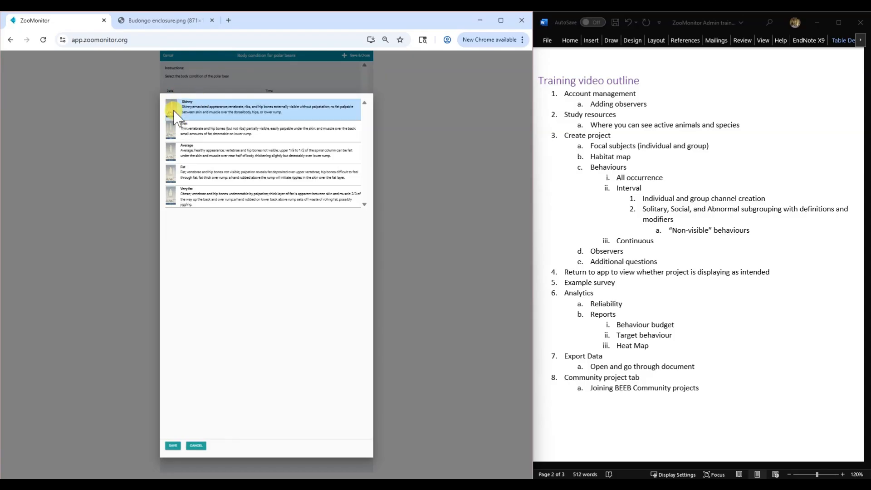
pyautogui.scroll(5, 260, 122)
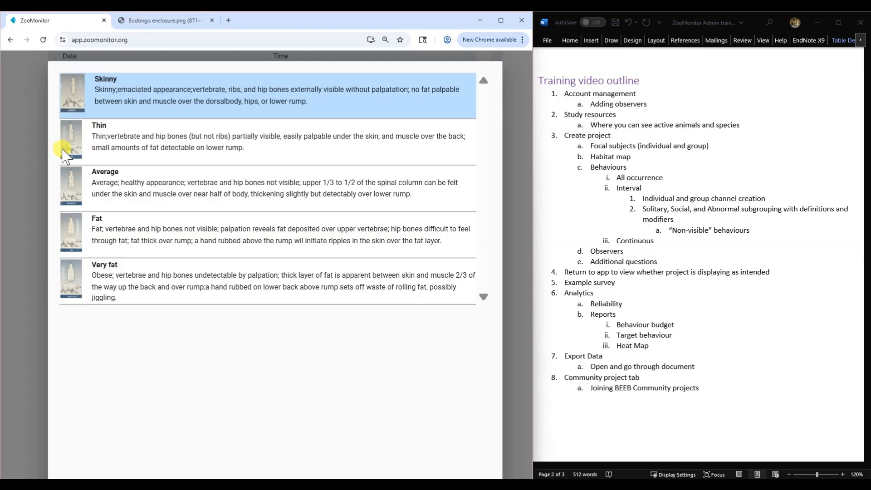
pyautogui.scroll(-5, 400, 295)
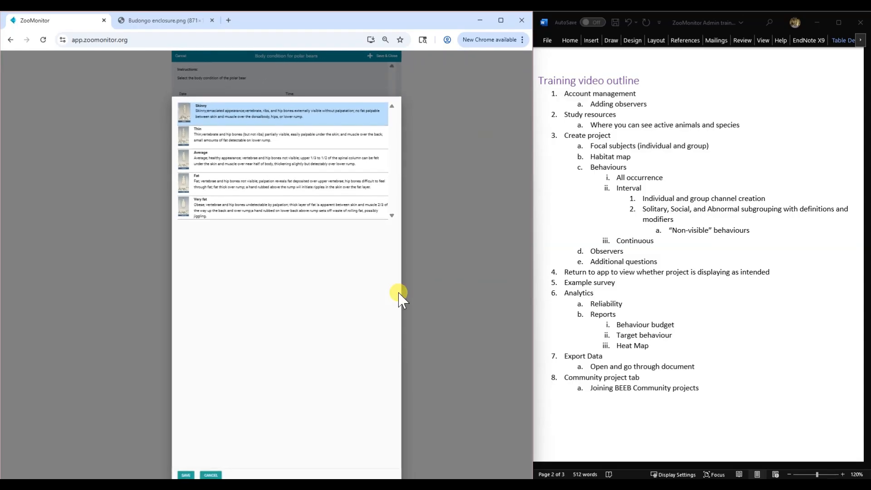
pyautogui.scroll(-1, 399, 293)
pyautogui.click(186, 446)
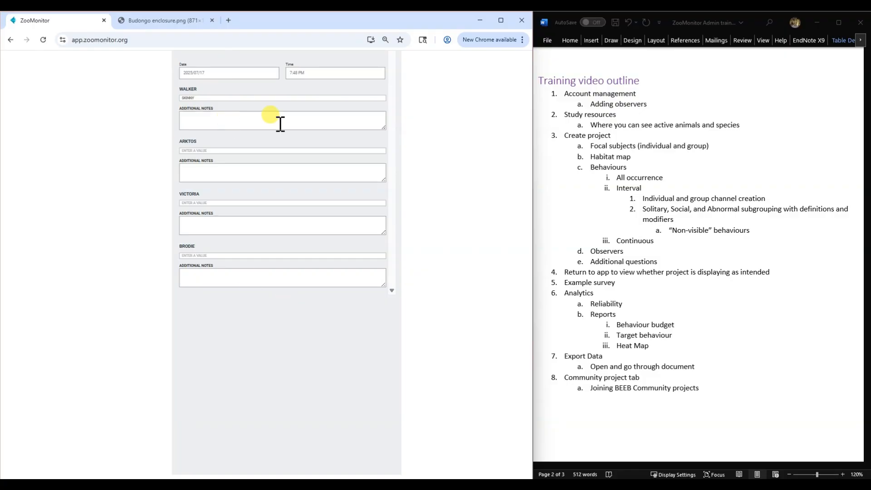
# - Rate ARKTOS as Average and VICTORIA as Fat, then save and close the assessment
pyautogui.click(222, 151)
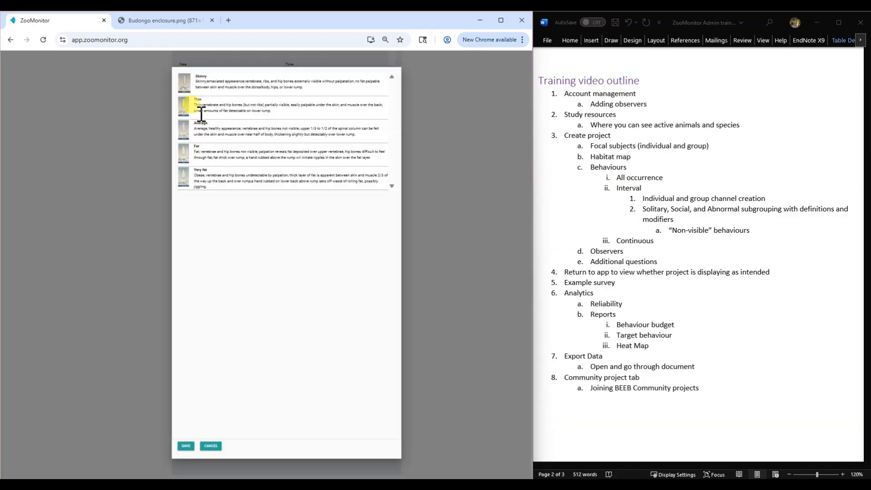
pyautogui.click(219, 131)
pyautogui.click(185, 446)
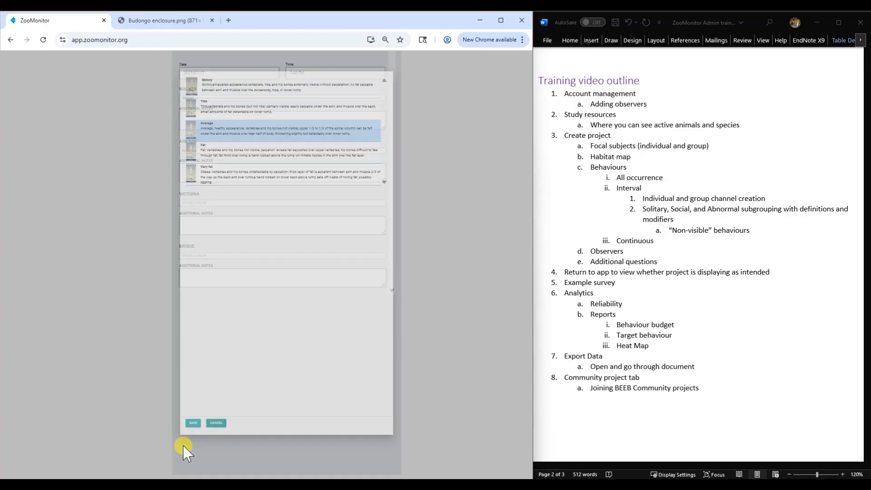
pyautogui.click(207, 203)
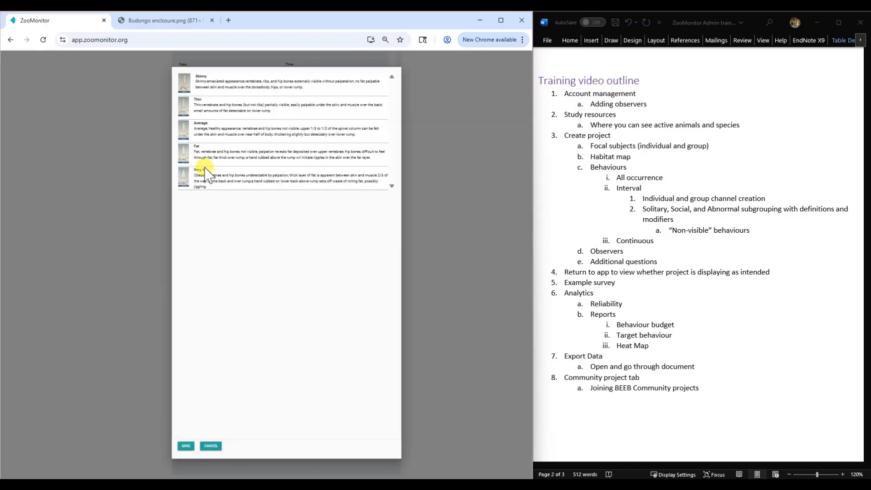
pyautogui.click(215, 153)
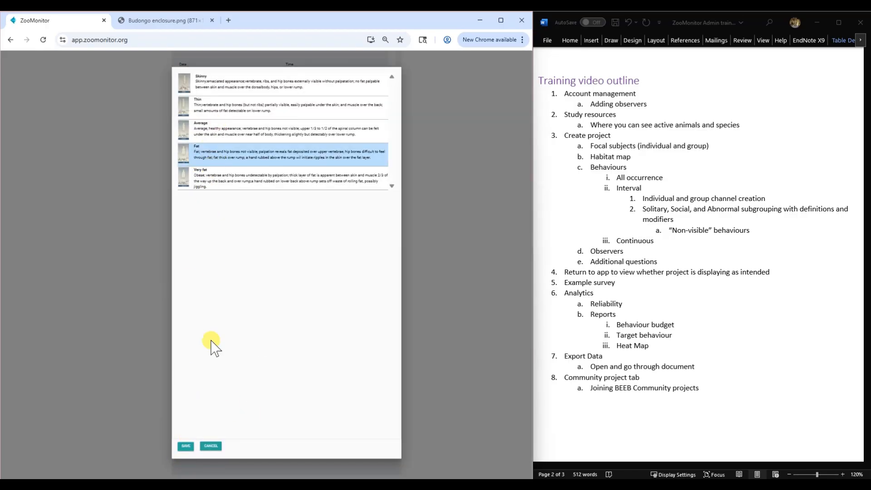
pyautogui.click(185, 445)
pyautogui.scroll(1, 431, 177)
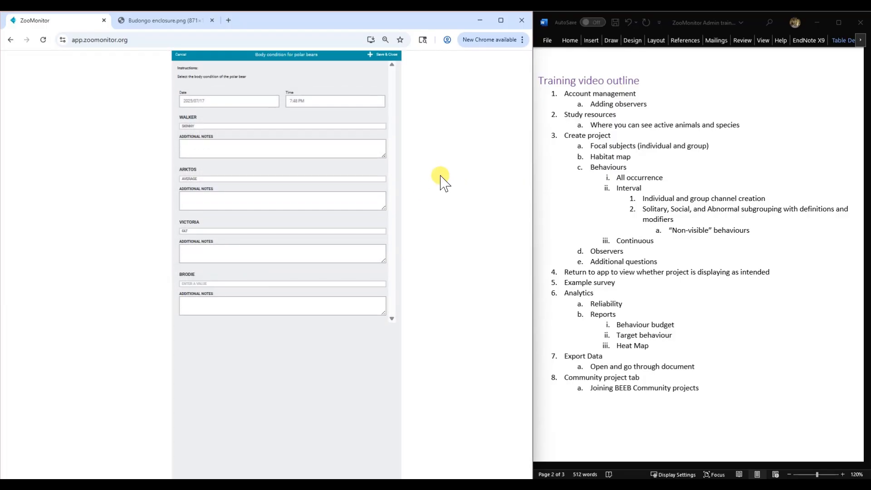
pyautogui.click(384, 56)
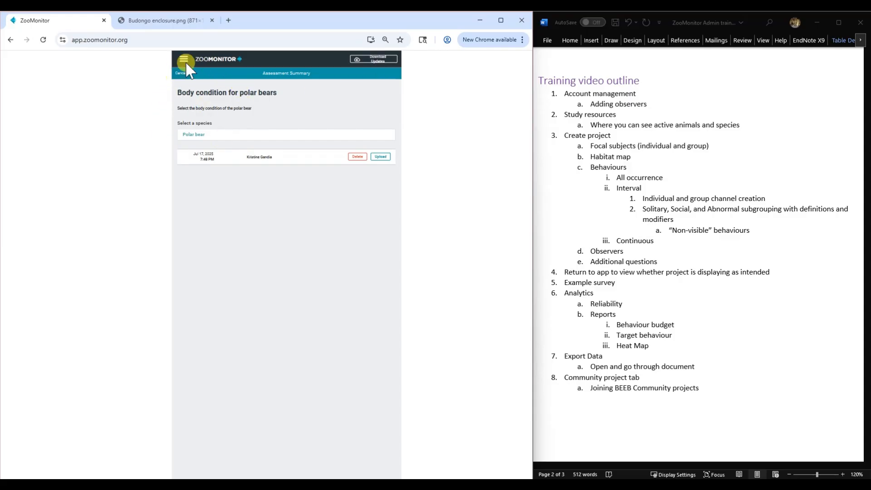
# - Return to the admin site and open the Analytics section to reach Reliability Analysis
pyautogui.click(183, 58)
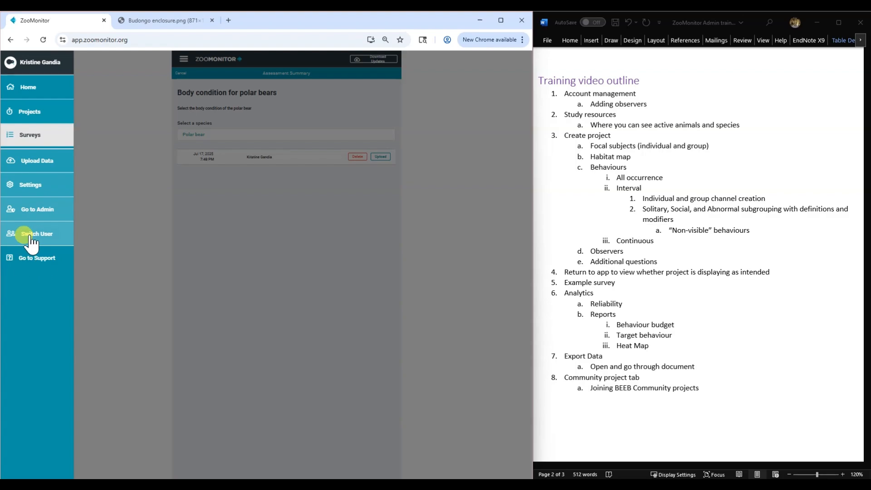
pyautogui.click(48, 210)
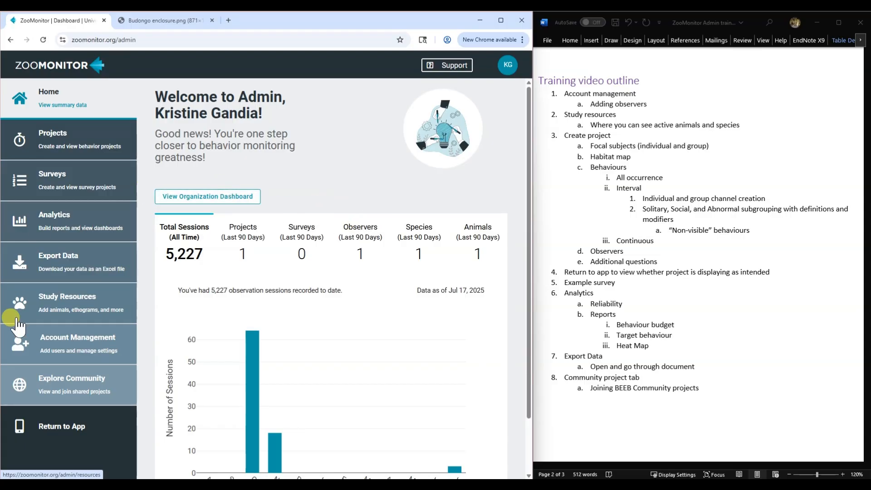
pyautogui.click(565, 295)
pyautogui.moveTo(566, 296); pyautogui.dragTo(589, 295)
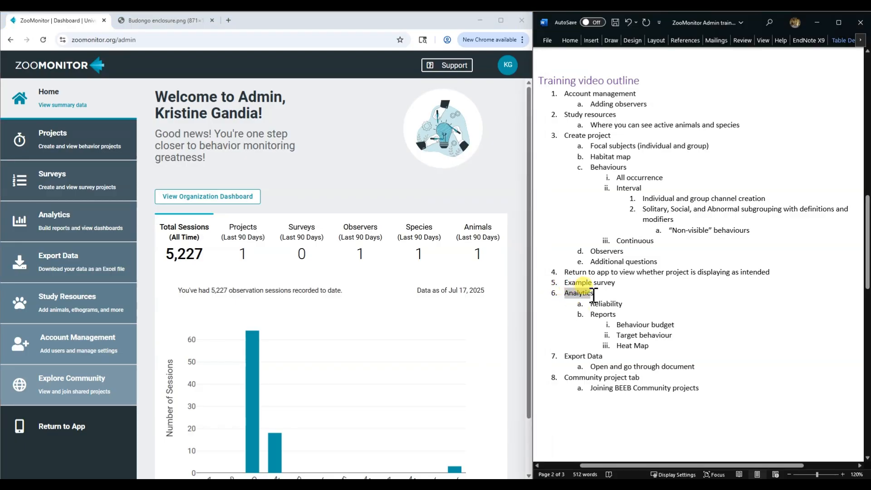
pyautogui.click(64, 219)
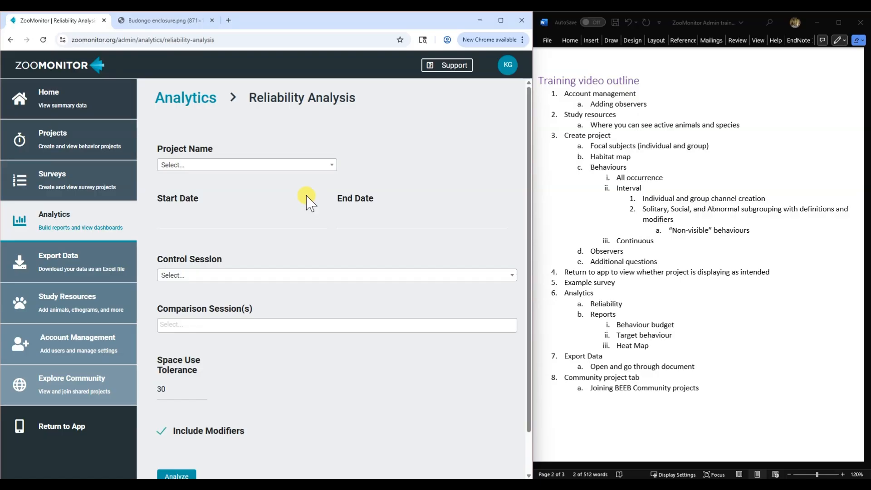
# - Select the Yellow-breasted capuchin welfare project, leave Start Date empty, and choose the June 2023 control session
pyautogui.click(237, 165)
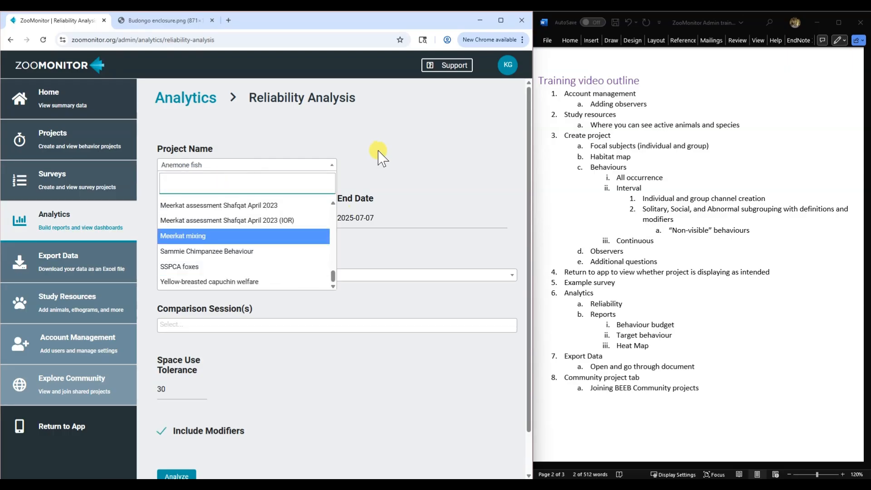
pyautogui.click(376, 151)
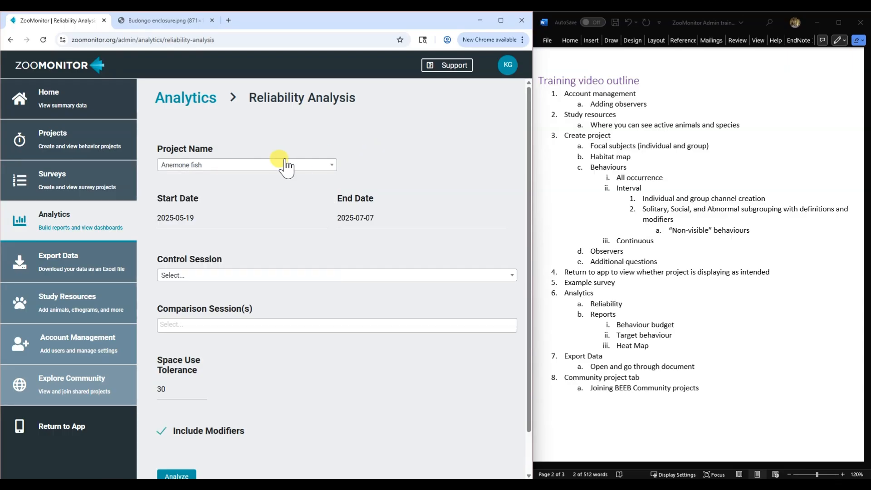
pyautogui.click(321, 166)
pyautogui.scroll(-10, 281, 247)
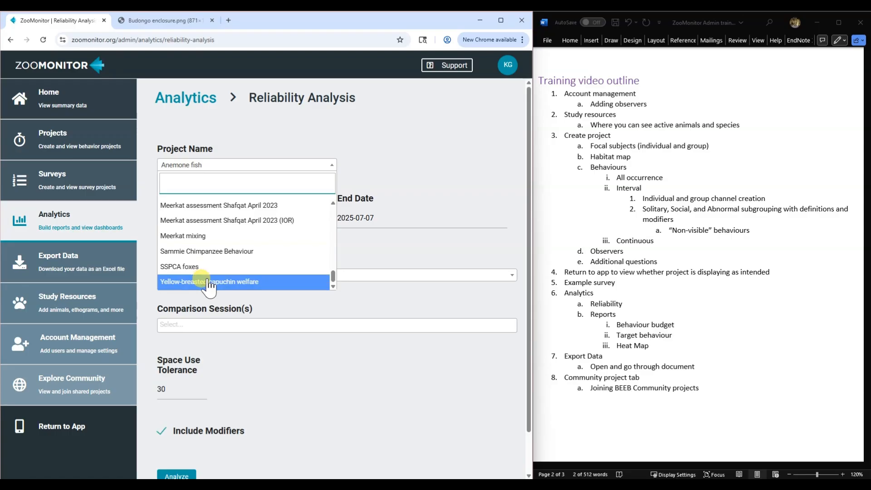
pyautogui.click(233, 281)
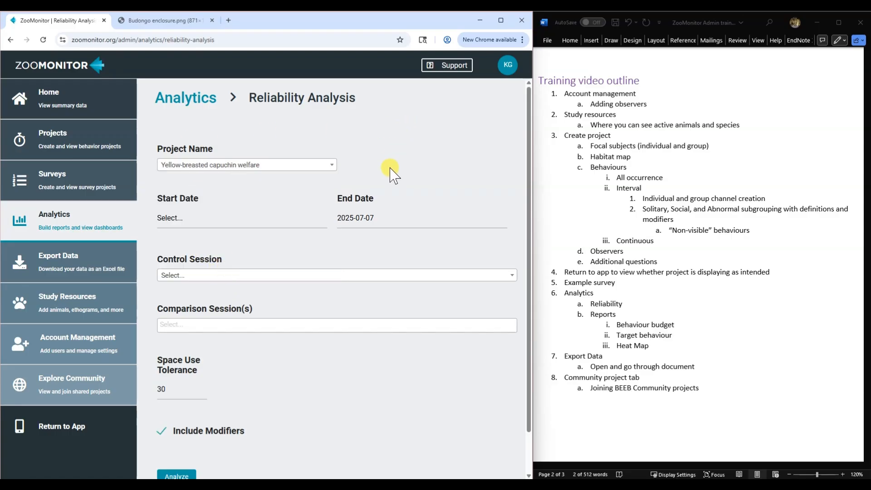
pyautogui.click(216, 217)
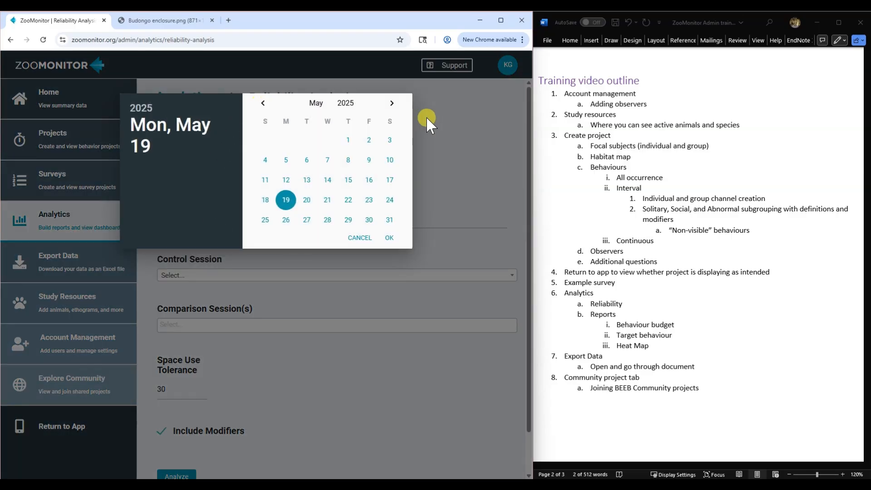
pyautogui.click(360, 237)
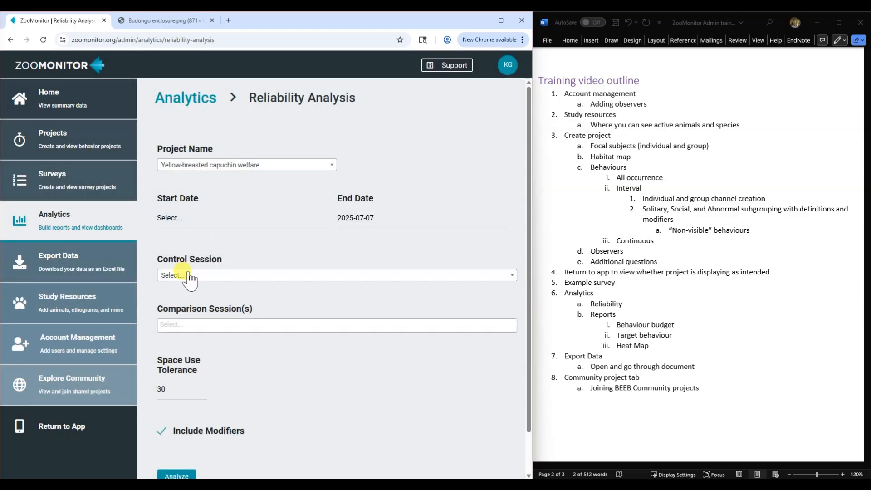
pyautogui.click(184, 277)
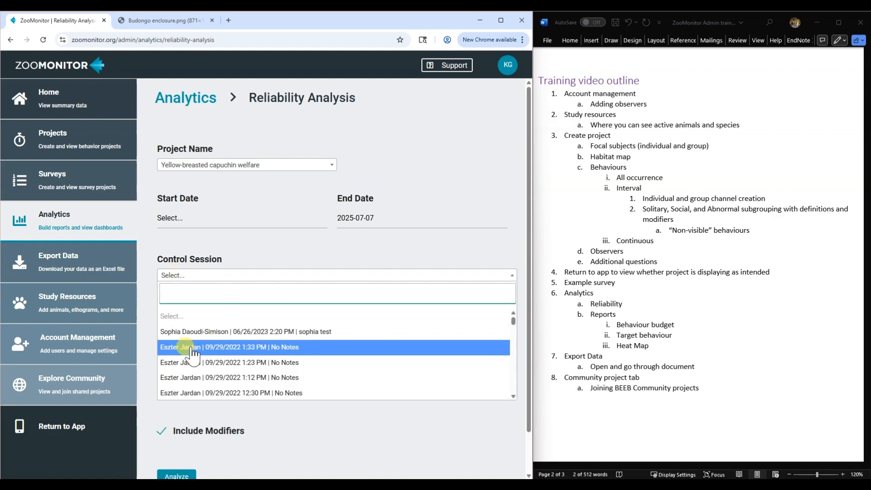
pyautogui.click(191, 333)
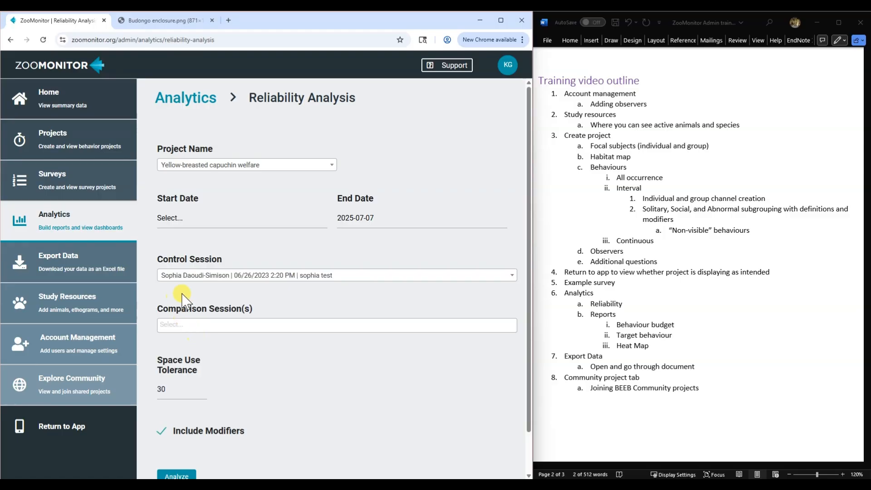
# - Add the 1:33, 1:12 and 12:18 PM comparison sessions and run the reliability analysis
pyautogui.click(182, 327)
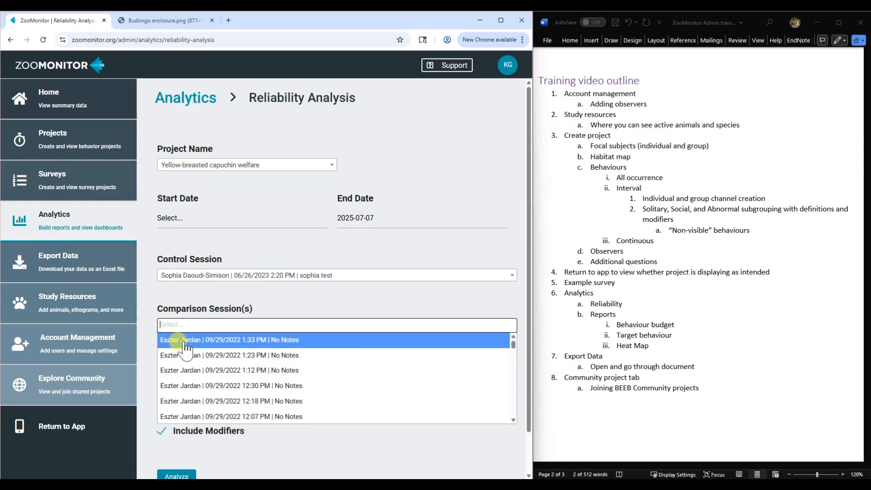
pyautogui.click(185, 340)
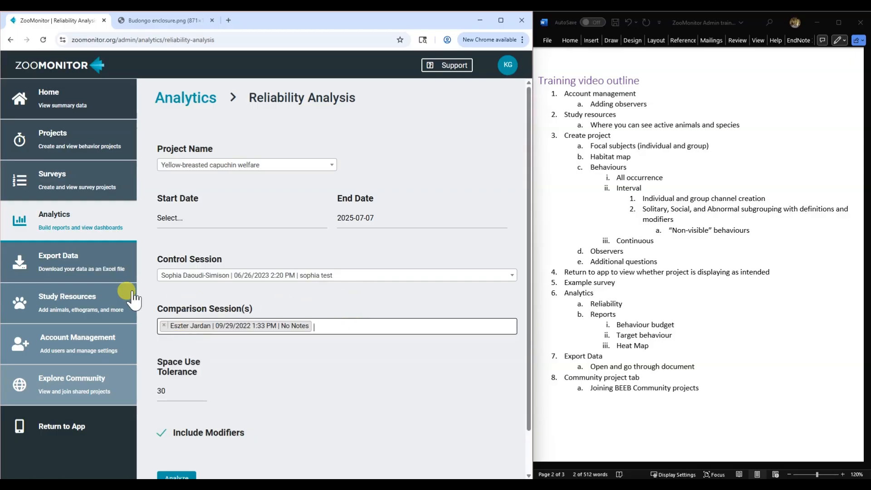
pyautogui.scroll(-1, 375, 301)
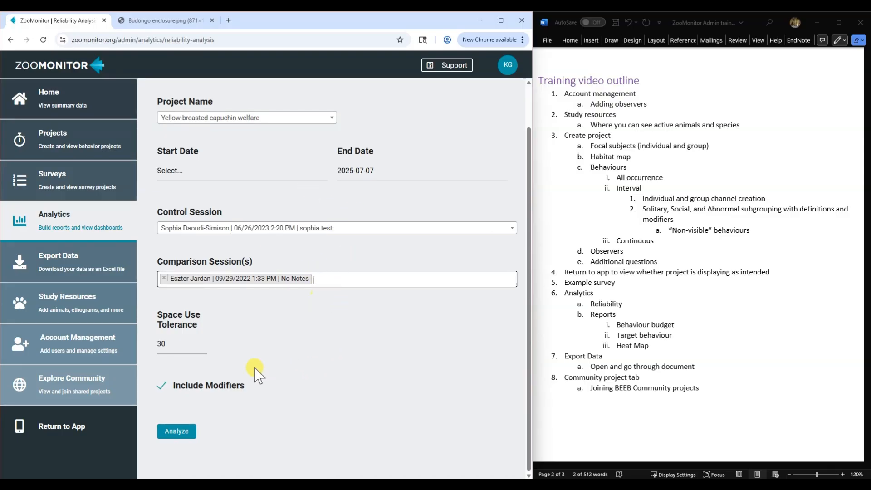
pyautogui.click(324, 278)
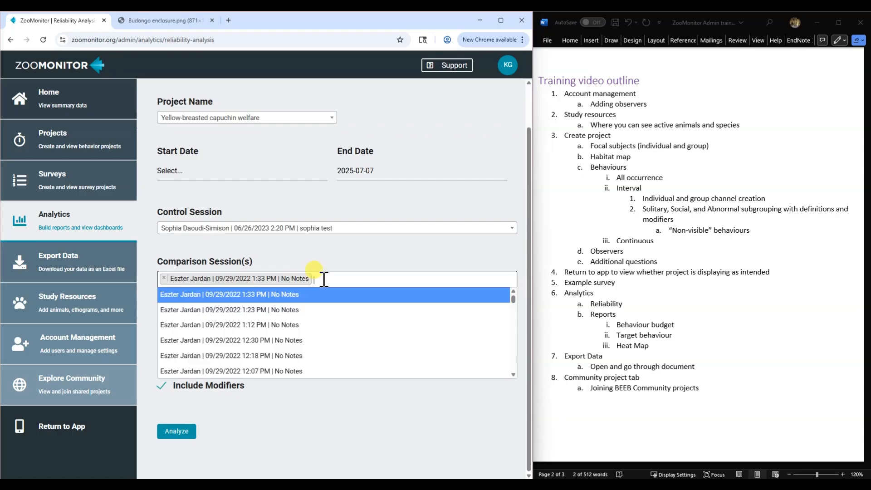
pyautogui.click(272, 327)
pyautogui.click(482, 278)
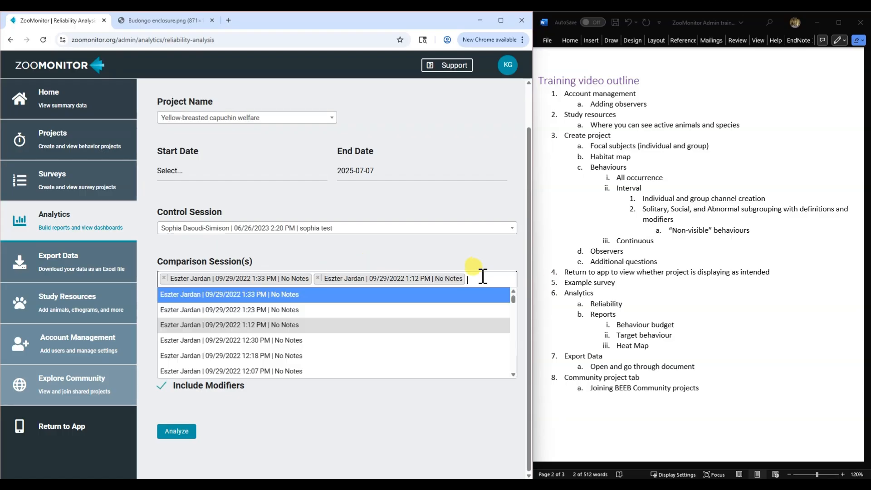
pyautogui.click(317, 356)
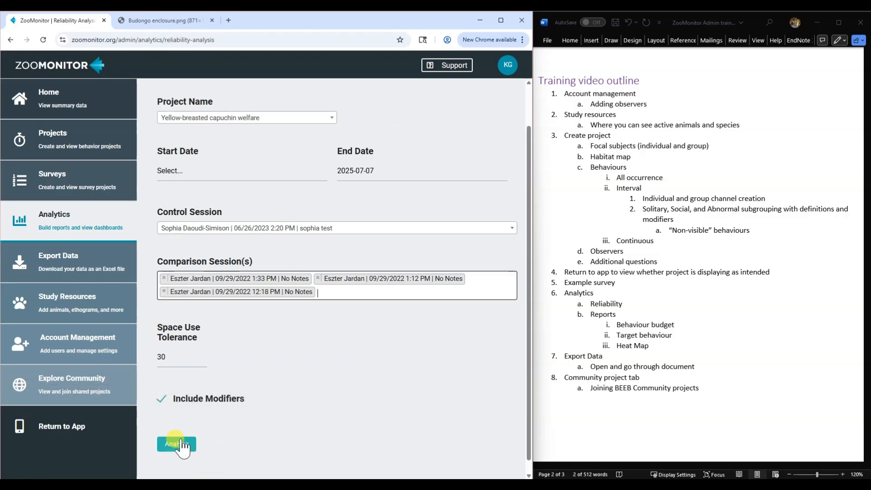
pyautogui.scroll(-1, 249, 369)
pyautogui.click(184, 433)
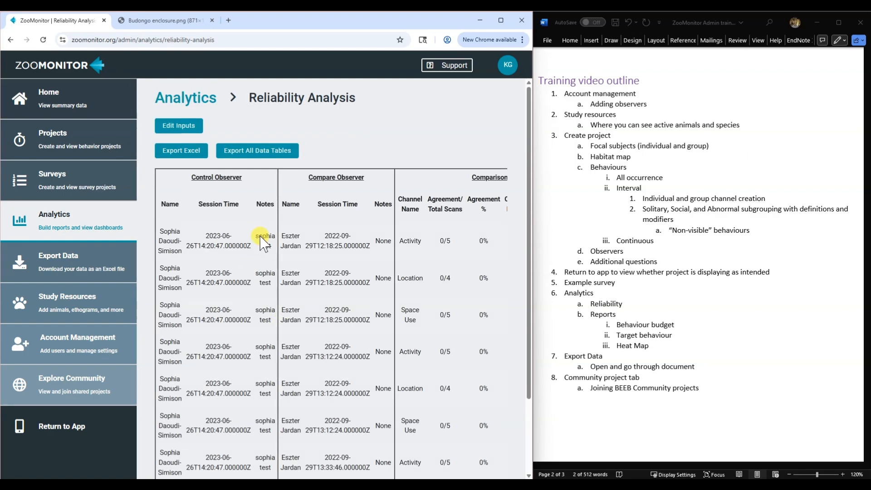
# - Scroll through the reliability results table and briefly open the first Activity comparison's details
pyautogui.scroll(-3, 414, 126)
pyautogui.scroll(1, 400, 223)
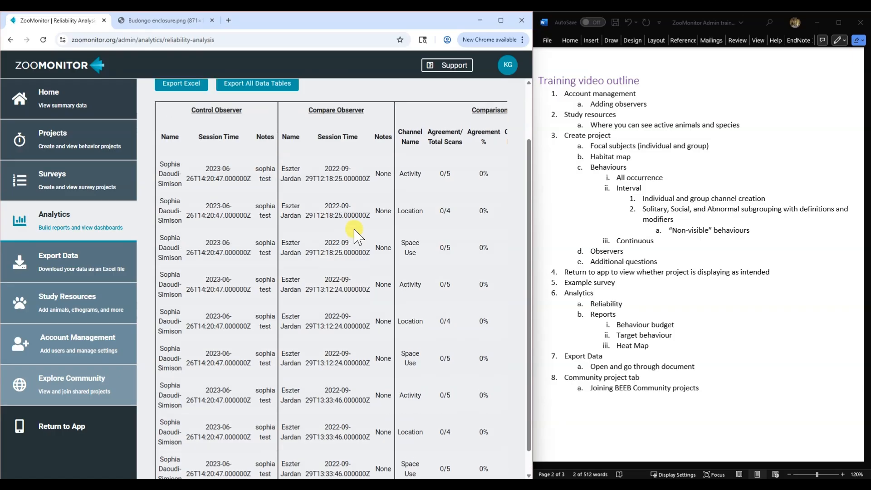
pyautogui.scroll(2, 263, 171)
pyautogui.scroll(-2, 317, 241)
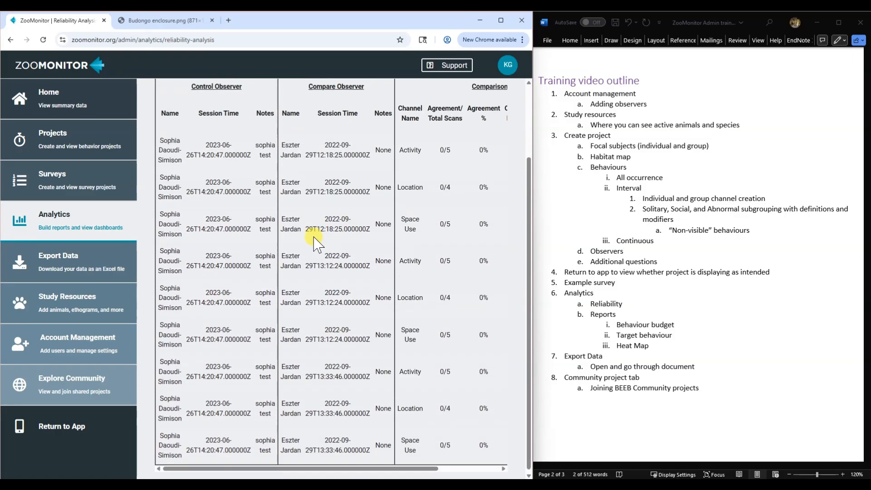
pyautogui.scroll(2, 334, 252)
pyautogui.scroll(-2, 329, 385)
pyautogui.moveTo(263, 467); pyautogui.dragTo(323, 468)
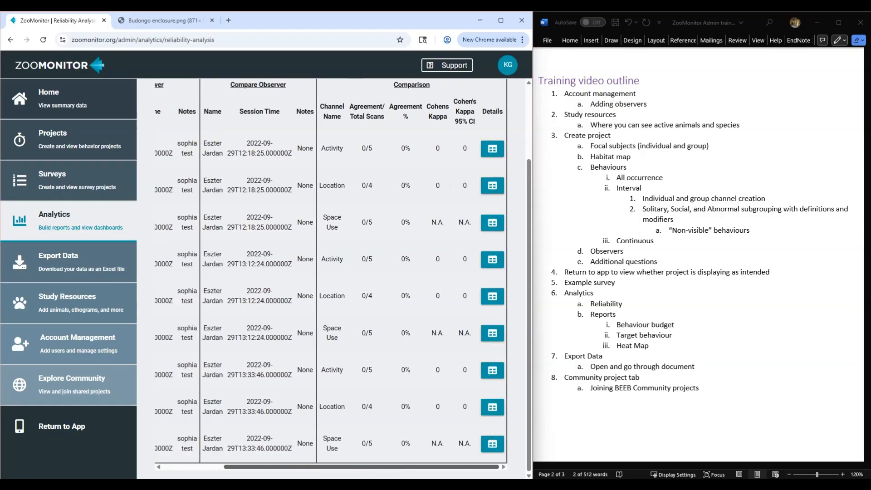
pyautogui.scroll(2, 307, 321)
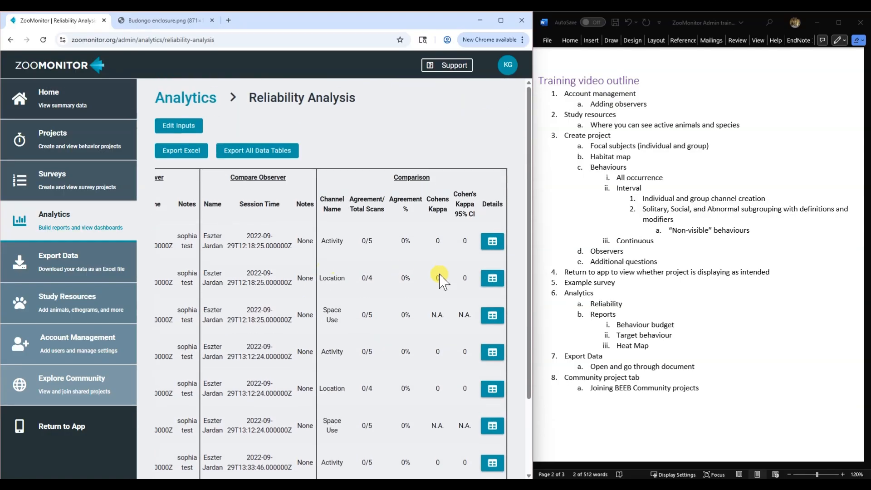
pyautogui.click(492, 242)
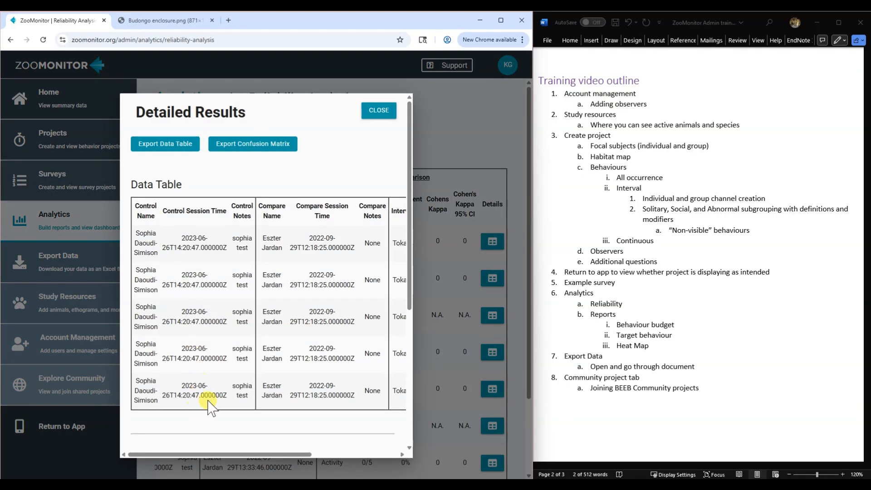
pyautogui.click(380, 110)
# - Reopen the first comparison's details, inspect its Data Table and Confusion Matrix, then close them
pyautogui.scroll(-1, 449, 193)
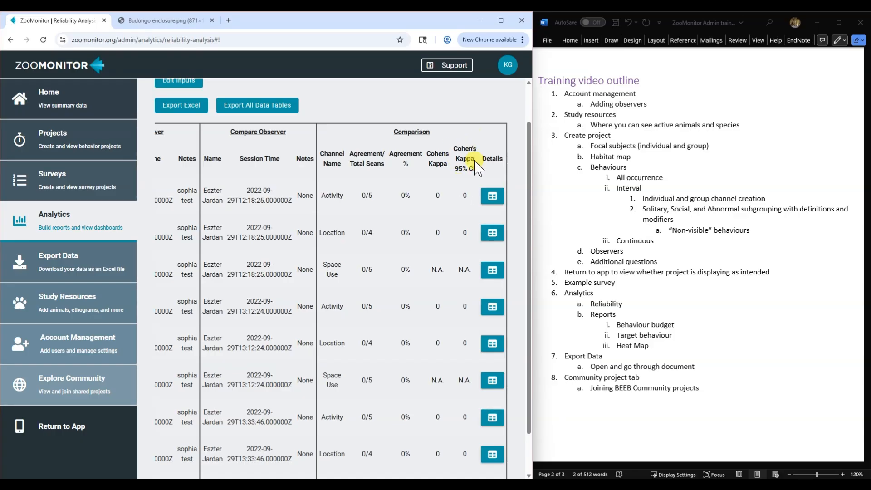
pyautogui.scroll(-1, 399, 190)
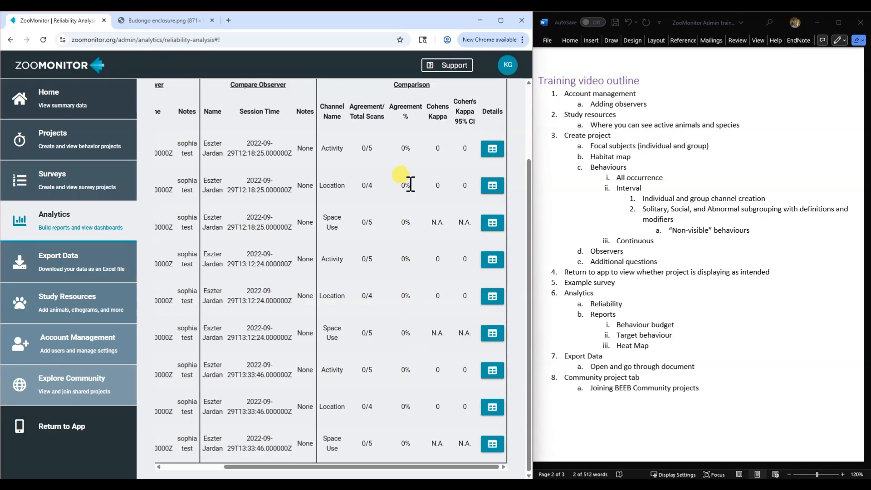
pyautogui.scroll(2, 406, 150)
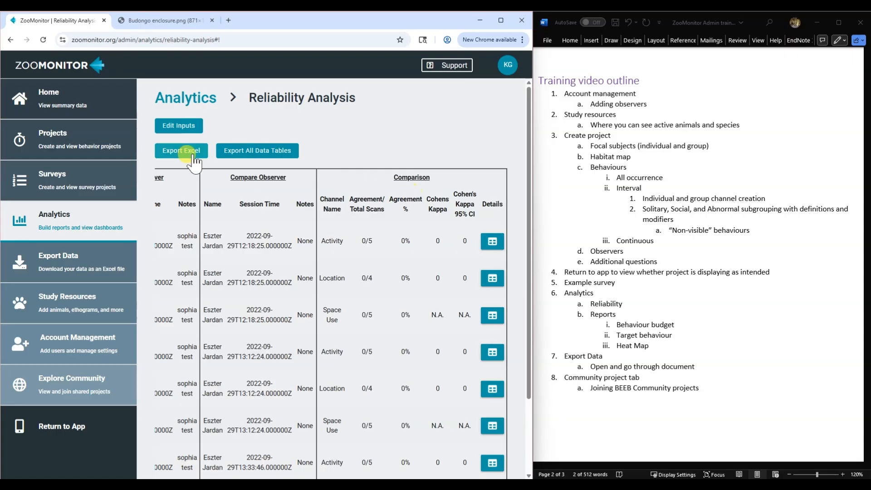
pyautogui.scroll(-2, 525, 136)
pyautogui.scroll(2, 330, 159)
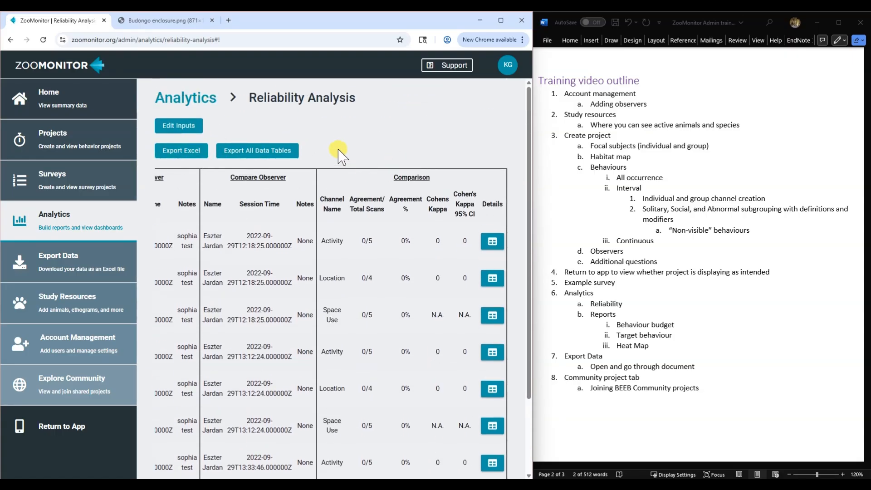
pyautogui.scroll(-2, 415, 119)
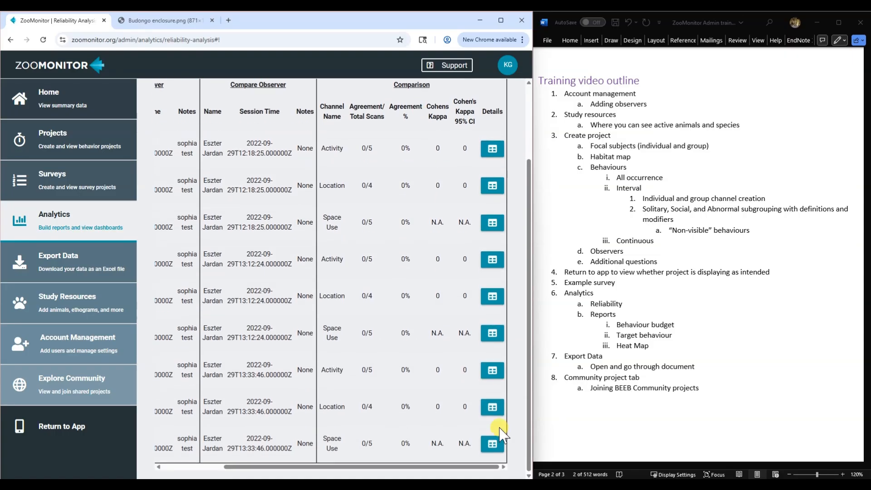
pyautogui.click(495, 147)
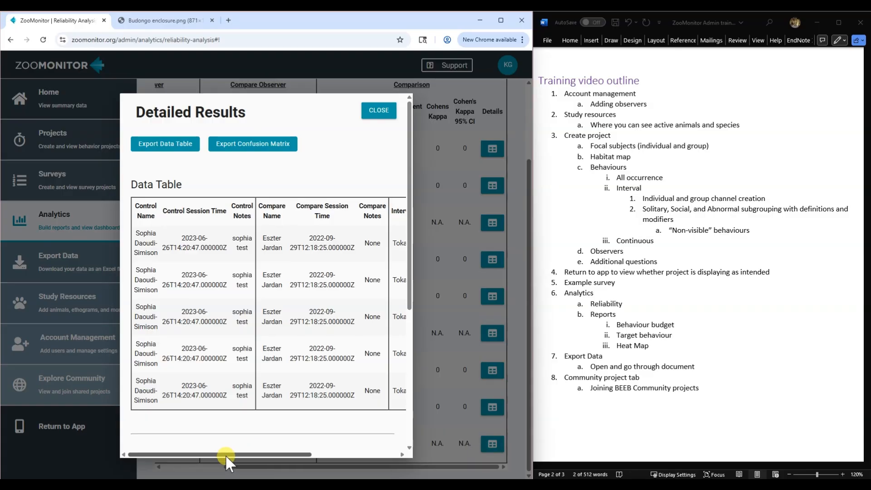
pyautogui.moveTo(230, 453); pyautogui.dragTo(318, 453)
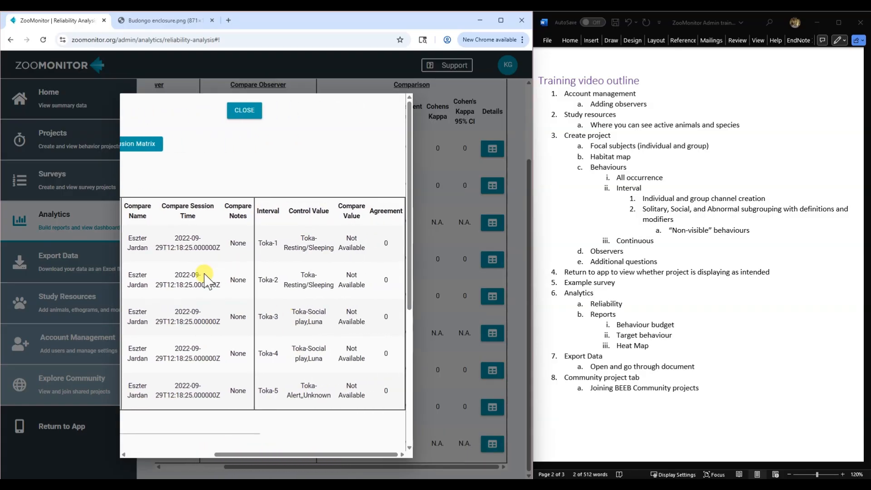
pyautogui.scroll(-5, 279, 206)
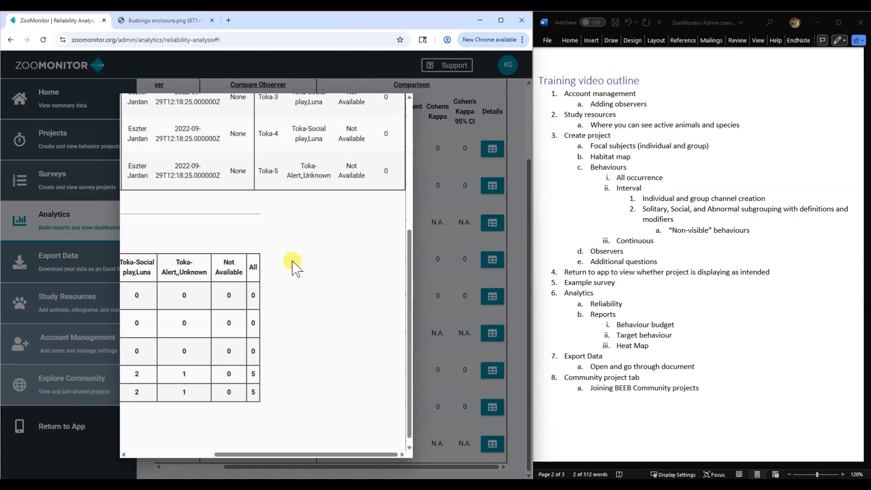
pyautogui.moveTo(303, 453); pyautogui.dragTo(187, 458)
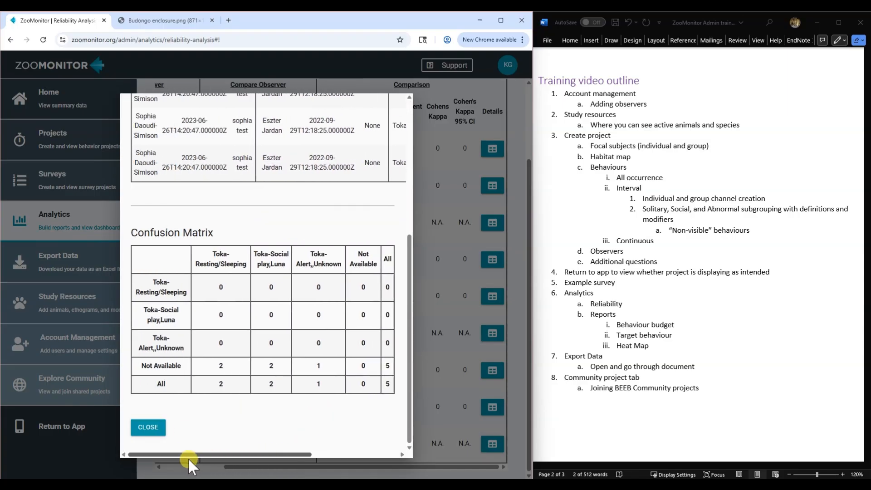
pyautogui.click(145, 427)
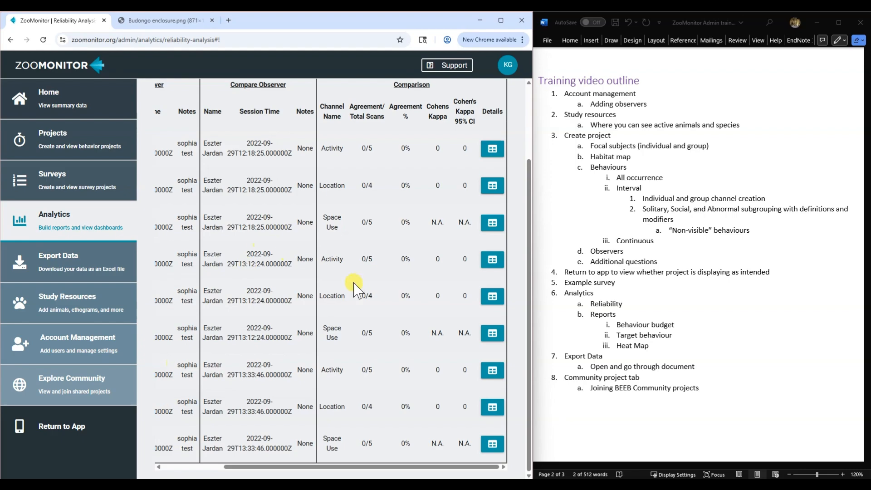
pyautogui.scroll(2, 414, 272)
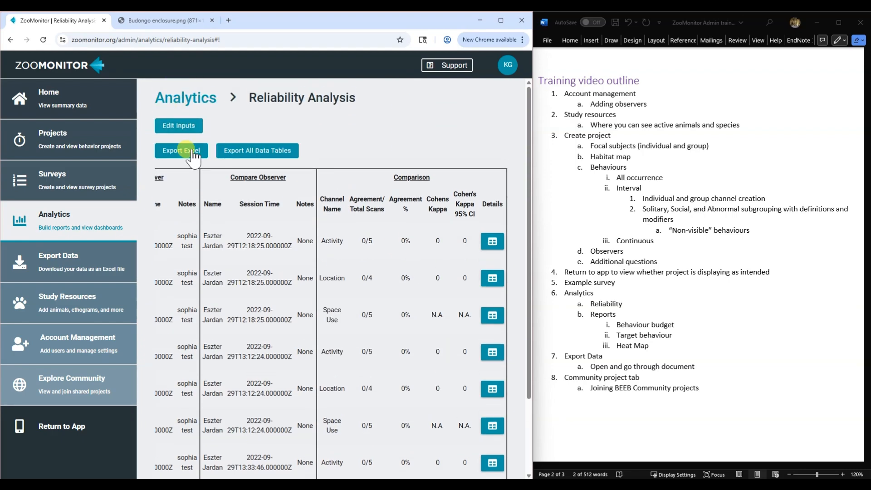
# - Return to the Analytics overview through the breadcrumb and revisit its Reliability Analysis option
pyautogui.click(199, 101)
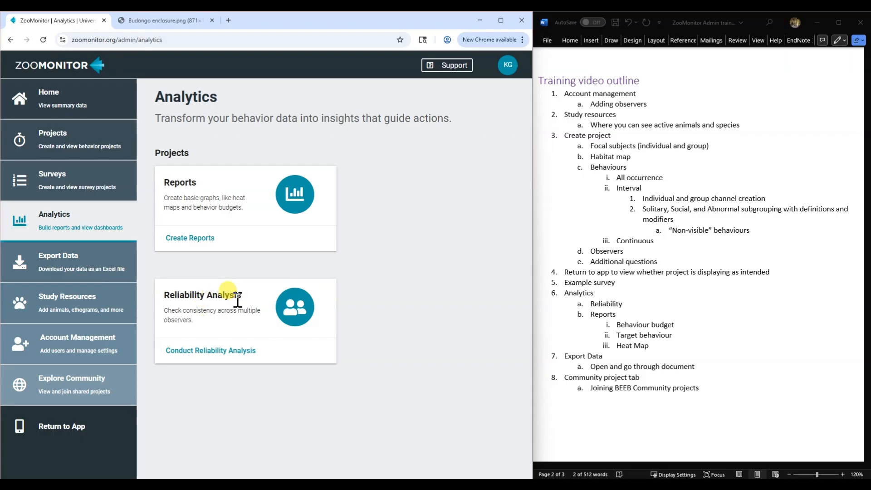
pyautogui.click(236, 351)
pyautogui.click(370, 210)
# - Start a new report for the Yellow-breasted capuchin welfare project
pyautogui.click(193, 240)
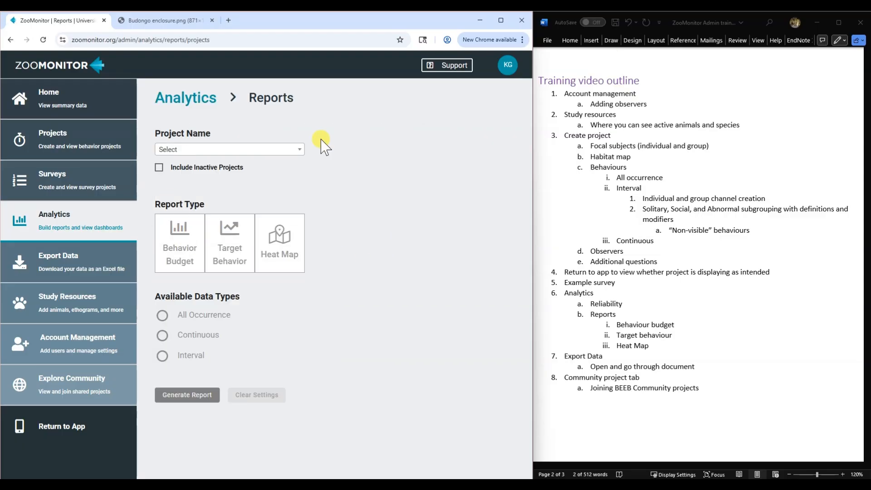
pyautogui.click(278, 150)
pyautogui.scroll(-5, 269, 227)
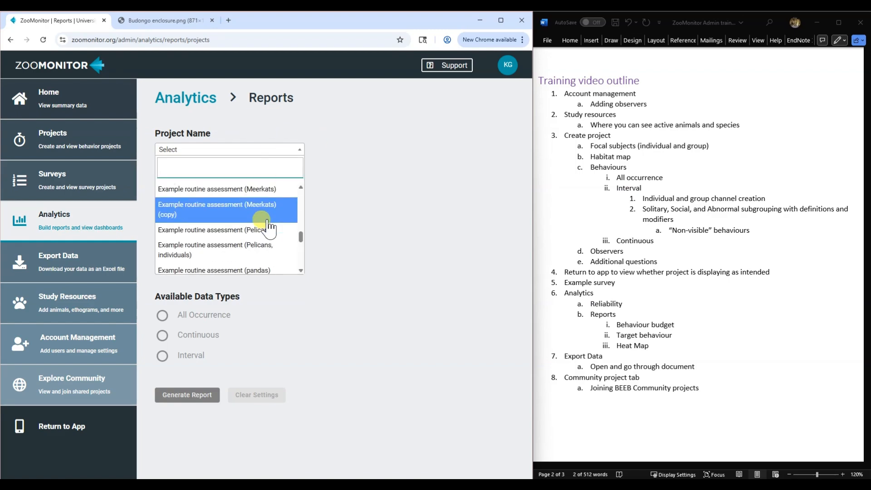
pyautogui.scroll(-5, 269, 227)
pyautogui.click(231, 264)
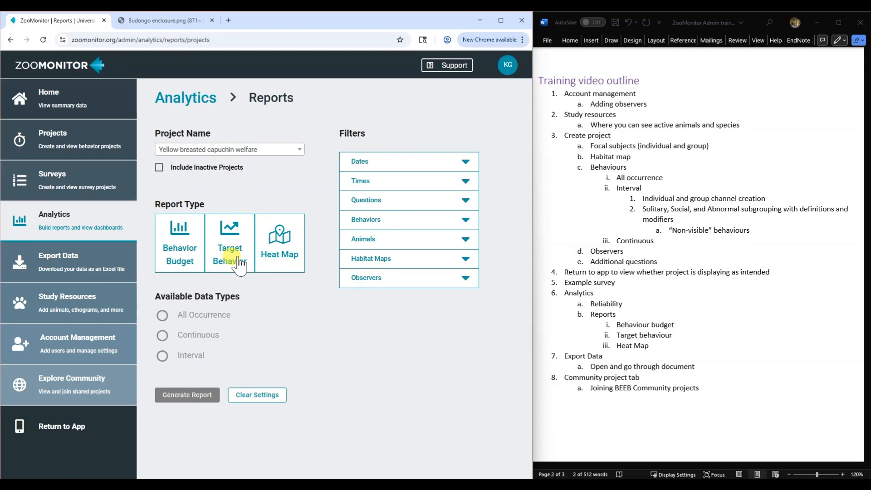
# - Make it a Behavior Budget on All Occurrence data, including every All Occurrence behaviour
pyautogui.click(417, 220)
pyautogui.click(408, 248)
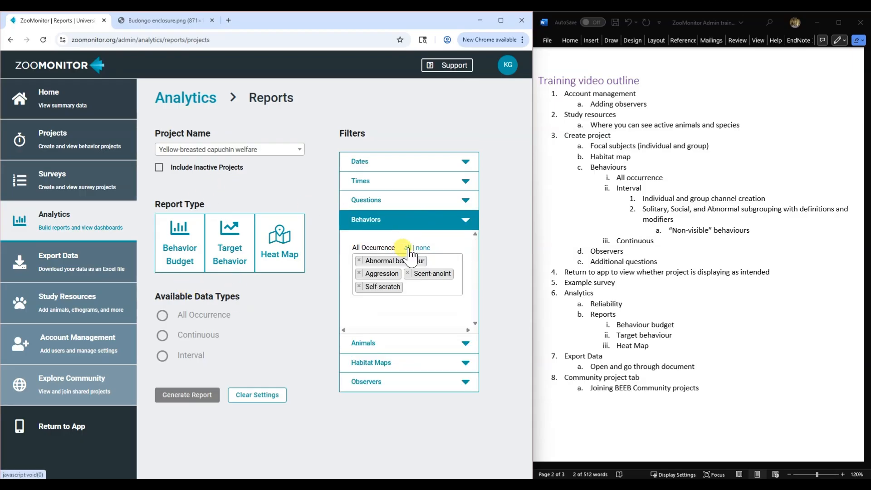
pyautogui.click(192, 253)
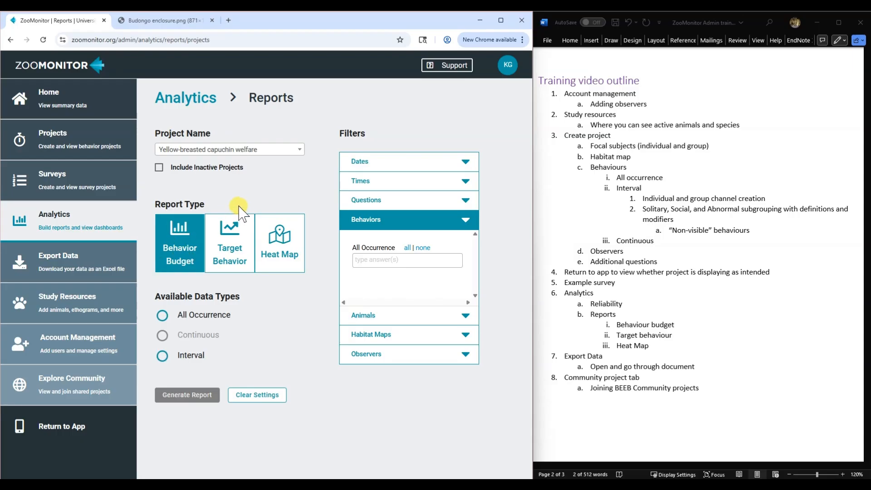
pyautogui.click(436, 225)
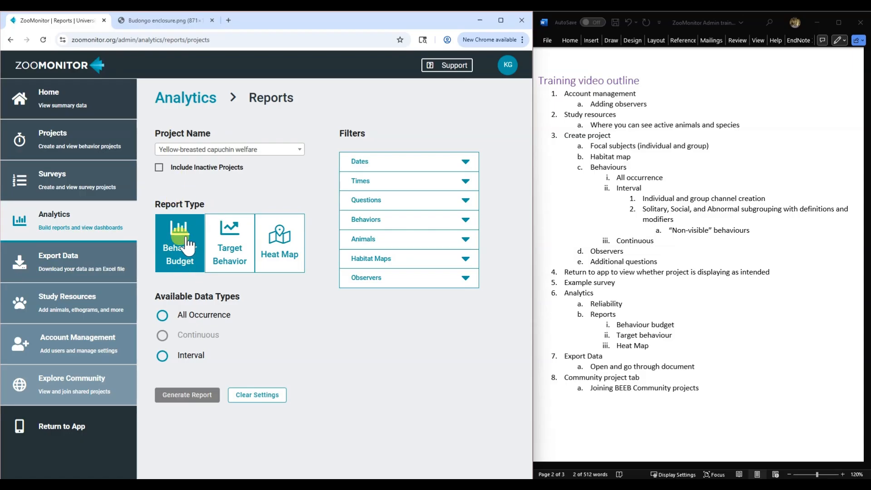
pyautogui.click(161, 316)
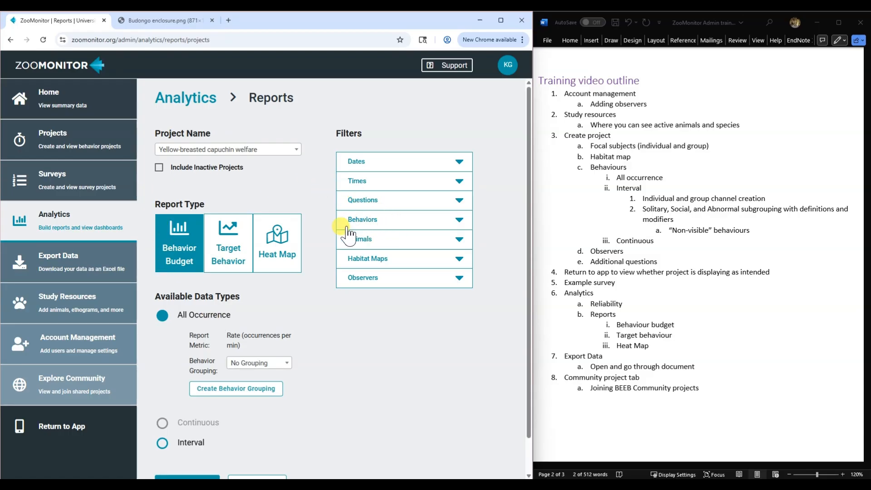
pyautogui.scroll(-1, 313, 295)
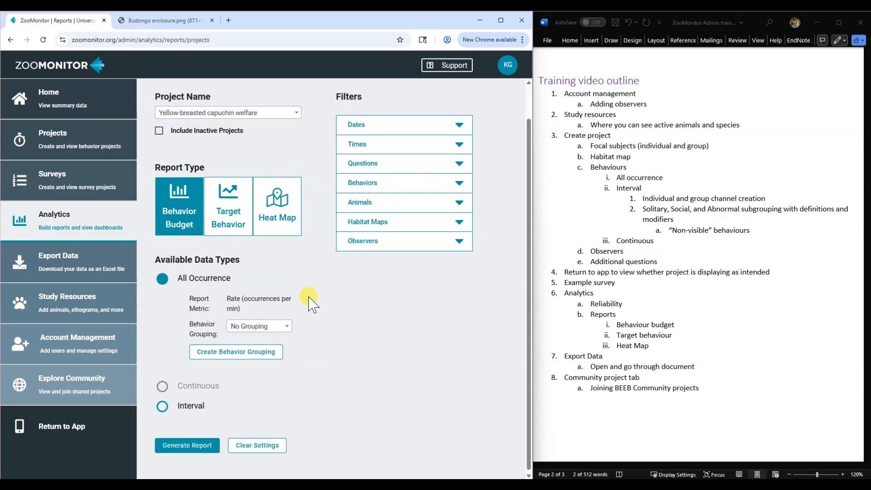
pyautogui.click(389, 181)
pyautogui.click(391, 179)
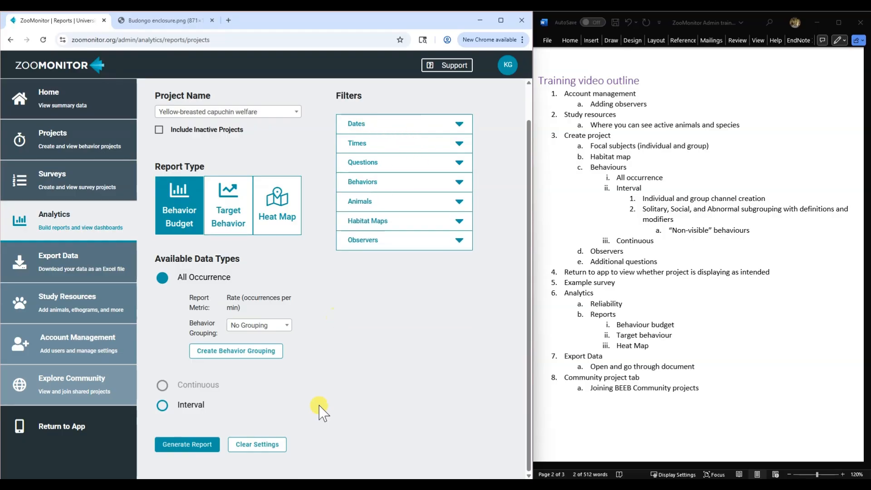
# - Generate Nuno's All Occurrence behaviour-budget chart, toggle Nuno's legend entry off and on, then return to settings
pyautogui.click(187, 447)
pyautogui.scroll(-1, 520, 233)
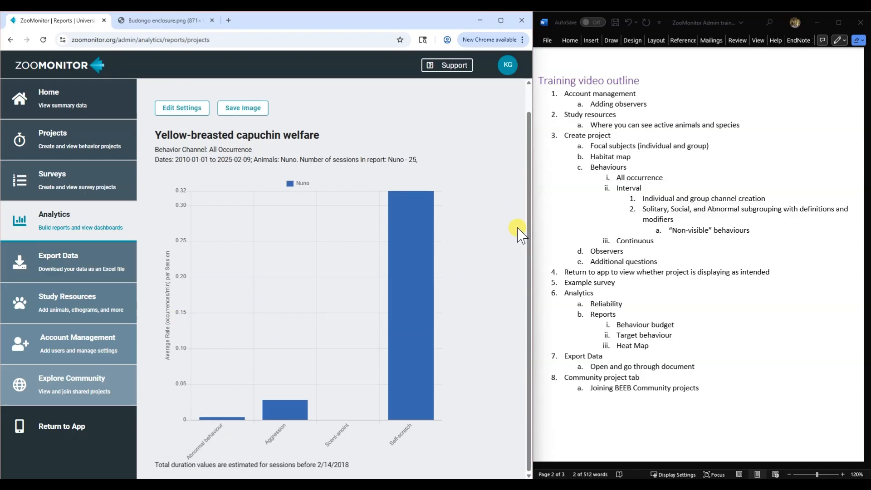
pyautogui.scroll(1, 476, 252)
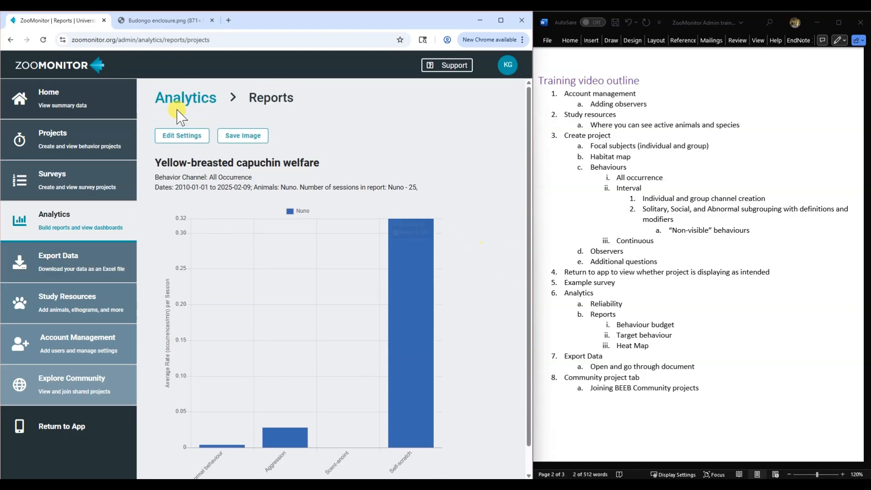
pyautogui.scroll(-1, 399, 171)
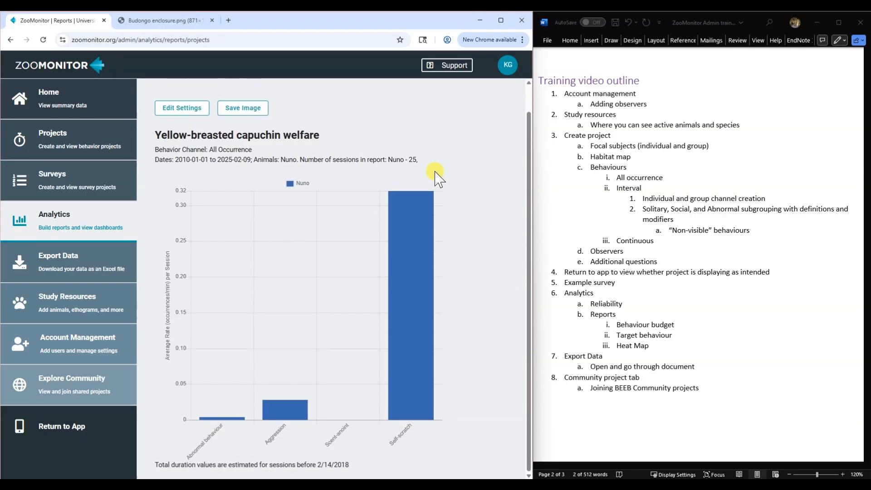
pyautogui.scroll(1, 182, 111)
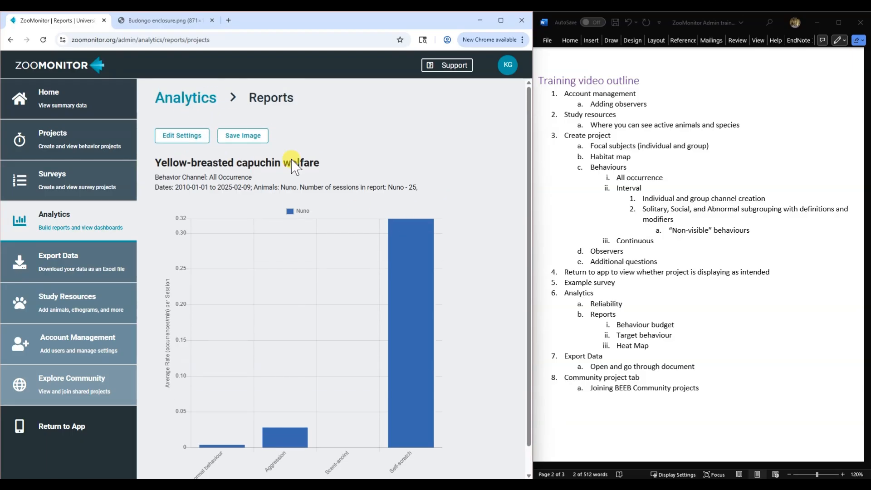
pyautogui.click(298, 213)
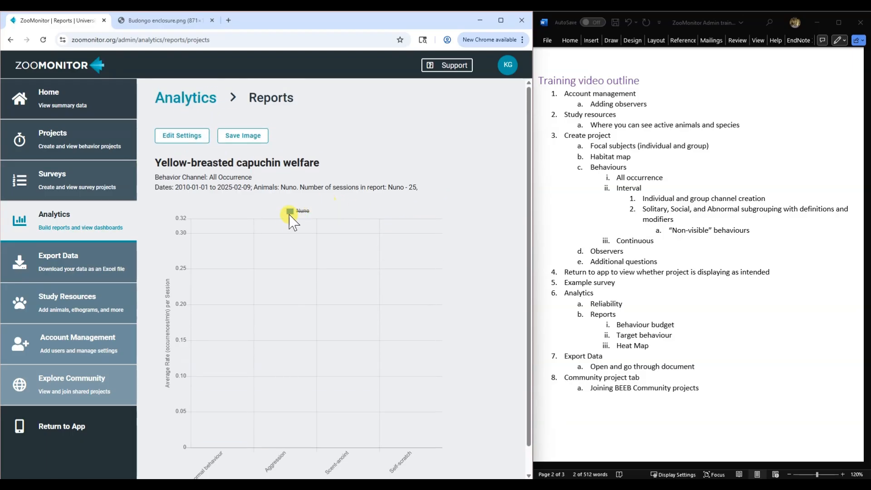
pyautogui.click(298, 210)
pyautogui.scroll(-1, 452, 181)
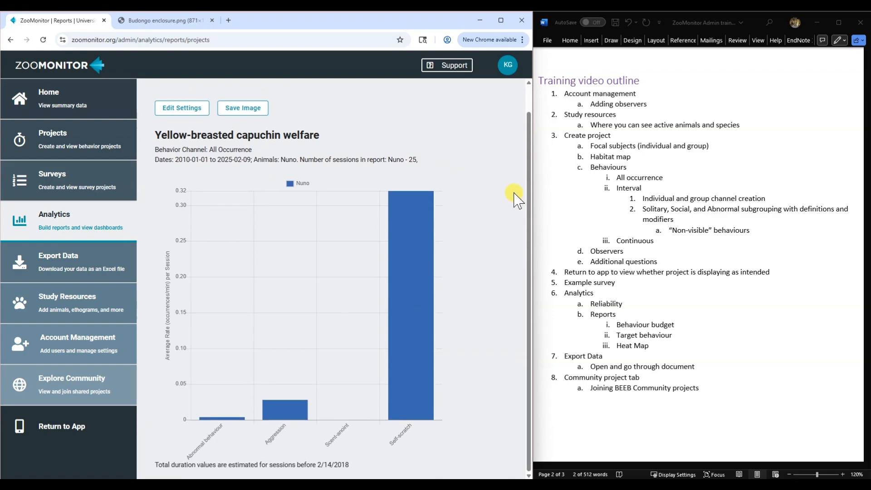
pyautogui.scroll(1, 306, 158)
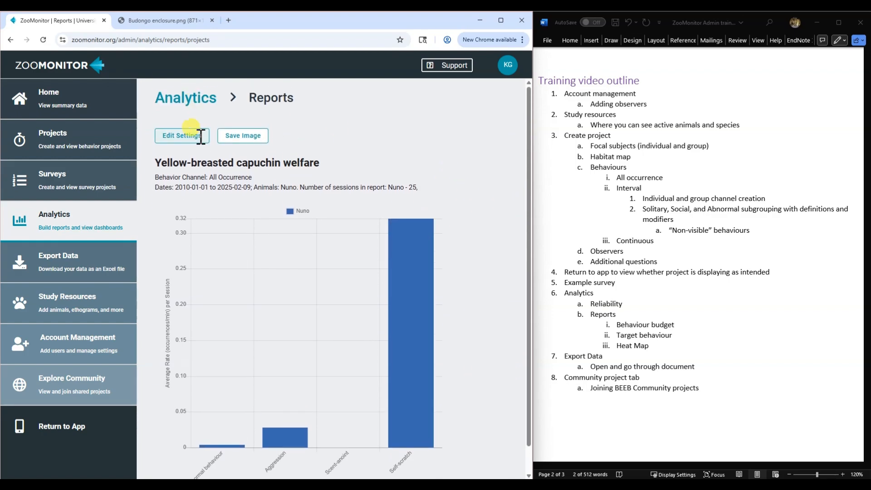
pyautogui.click(196, 135)
# - Include all animals in the filter and regenerate the behaviour budget report
pyautogui.click(400, 239)
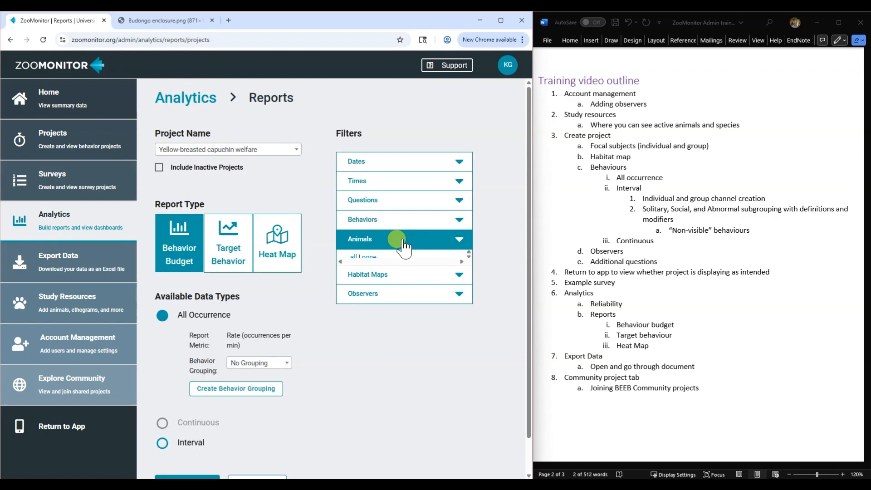
pyautogui.click(353, 267)
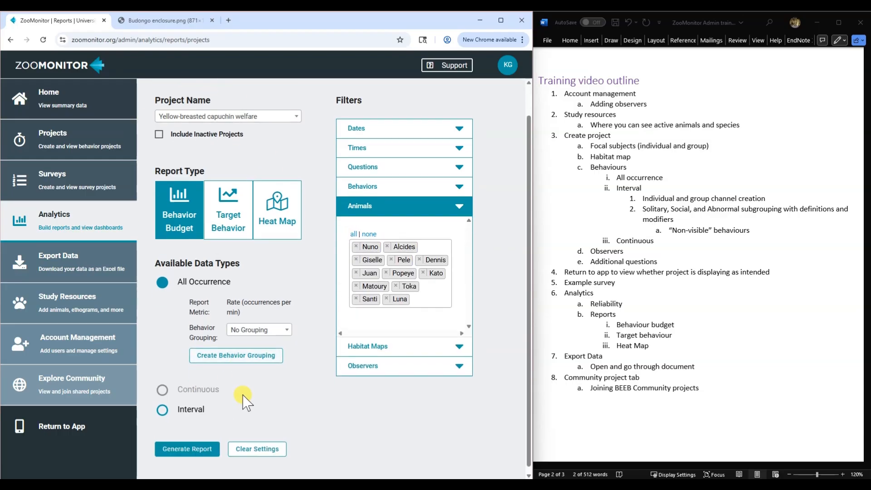
pyautogui.scroll(-1, 241, 395)
pyautogui.click(181, 444)
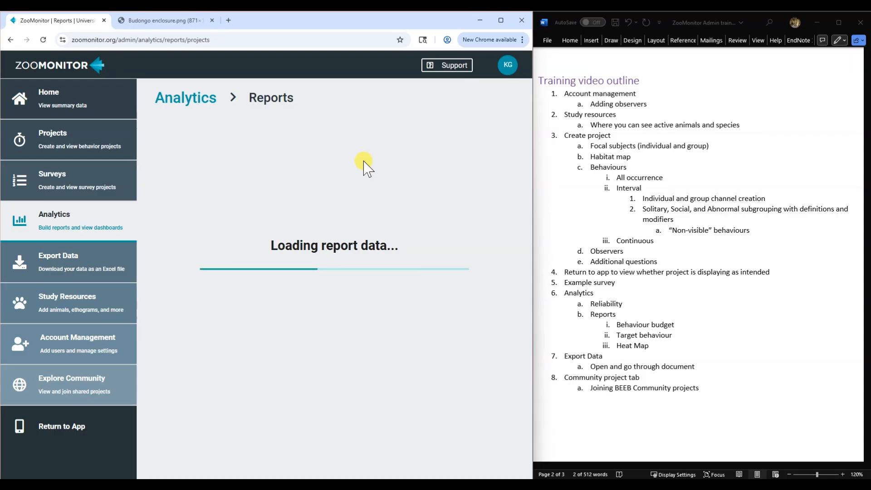
pyautogui.scroll(-1, 443, 208)
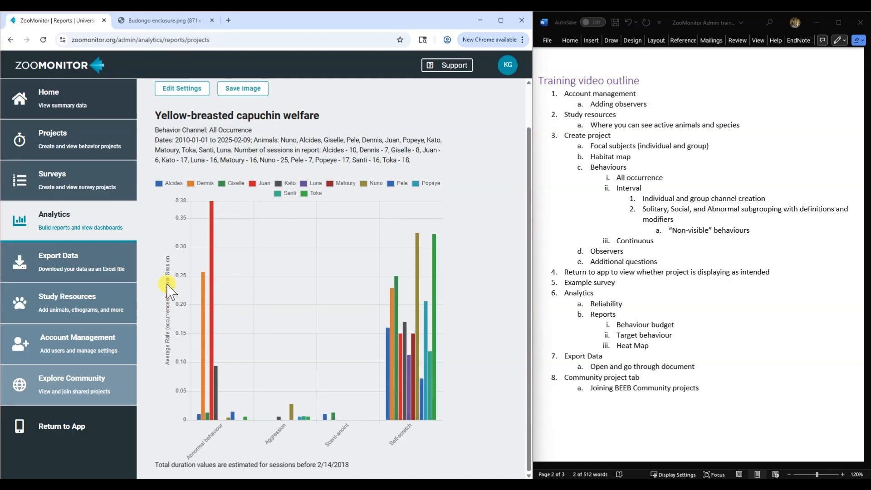
# - Hide Giselle, Dennis, Alcides, Juan, Kato, Luna, Matoury and Nuno, leaving Pele, Popeye, Santi and Toka
pyautogui.click(236, 183)
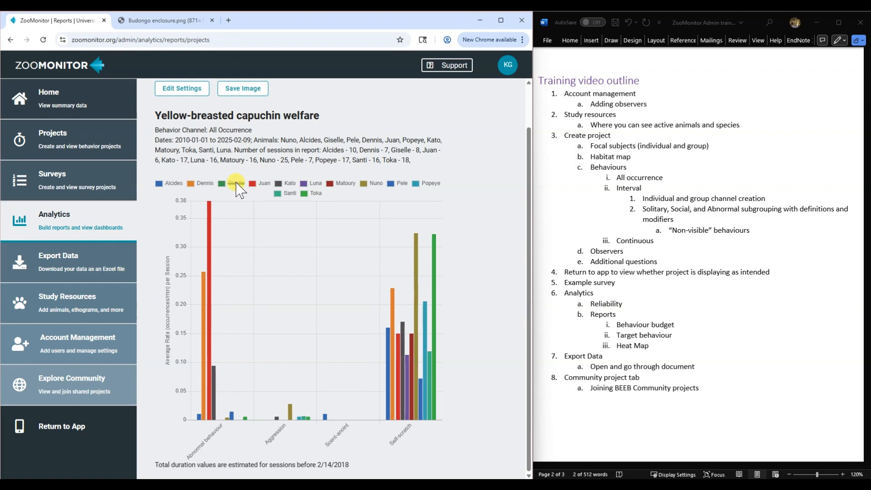
pyautogui.click(208, 183)
pyautogui.click(173, 183)
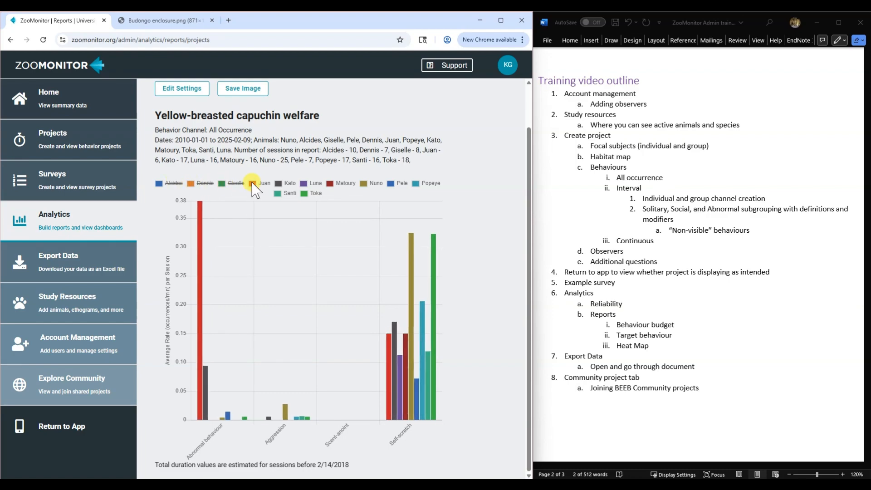
pyautogui.click(263, 183)
pyautogui.click(287, 183)
pyautogui.click(315, 183)
pyautogui.click(345, 183)
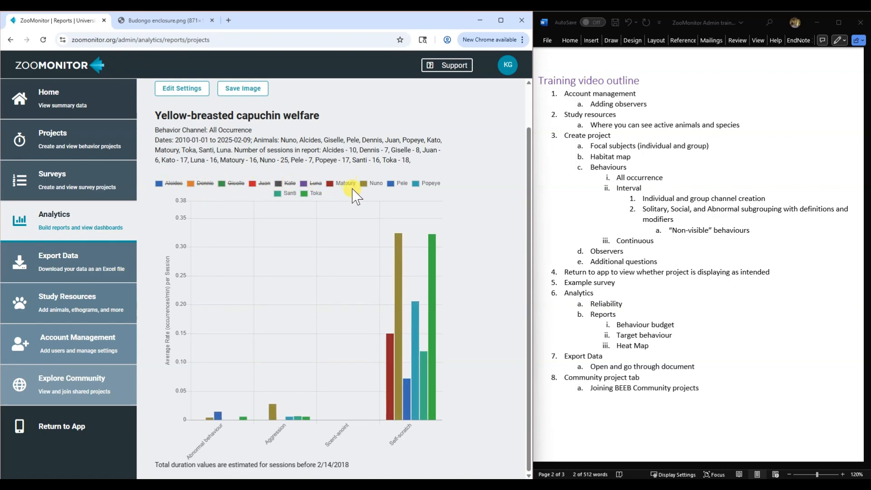
pyautogui.click(374, 184)
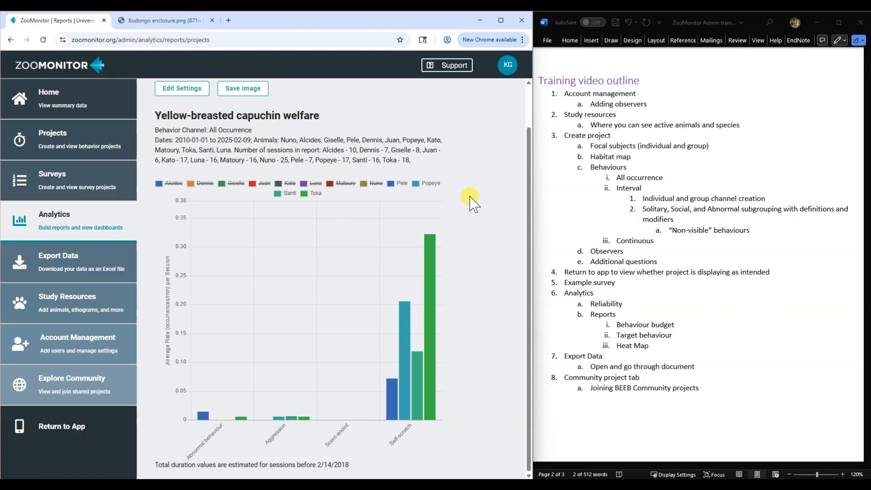
pyautogui.scroll(1, 471, 220)
pyautogui.scroll(-1, 472, 213)
pyautogui.scroll(1, 468, 204)
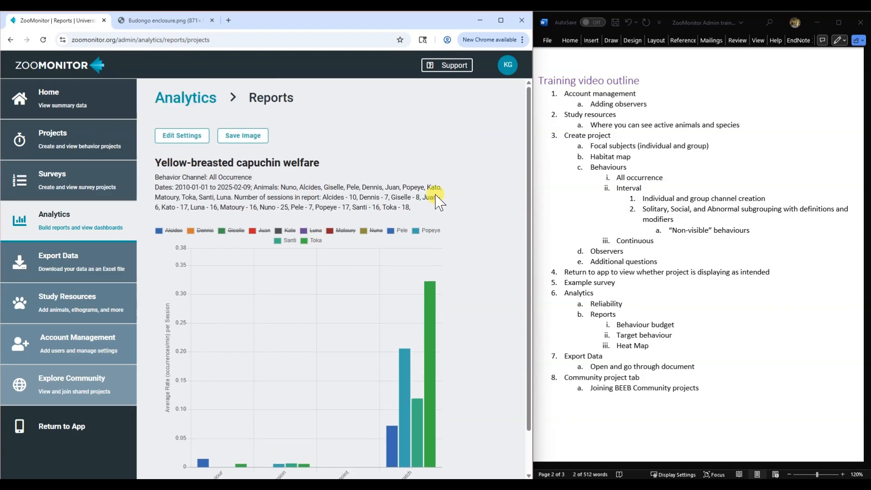
# - Start a new Behavior Budget report for the Yellow-breasted capuchin welfare project using Interval data
pyautogui.click(199, 99)
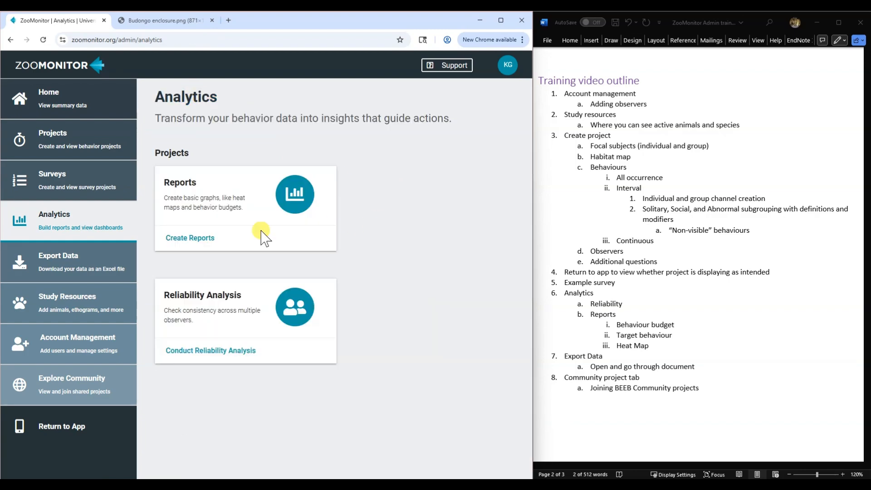
pyautogui.click(198, 241)
pyautogui.click(229, 150)
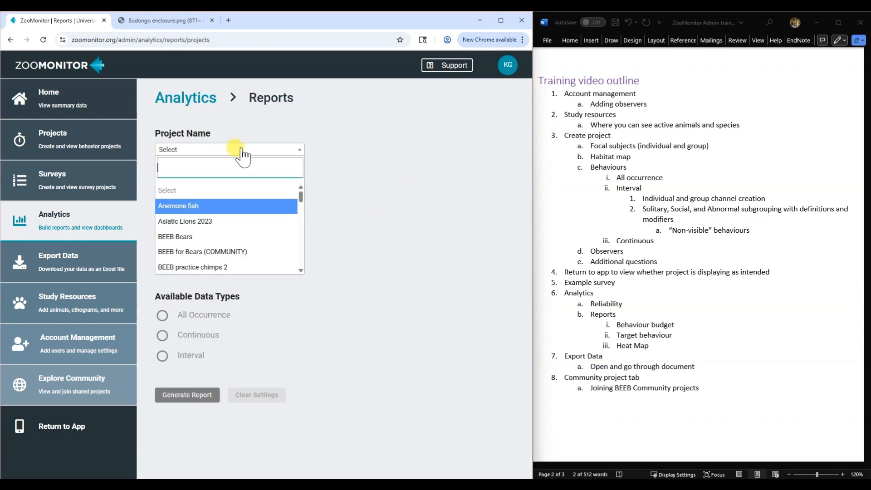
pyautogui.scroll(-10, 227, 240)
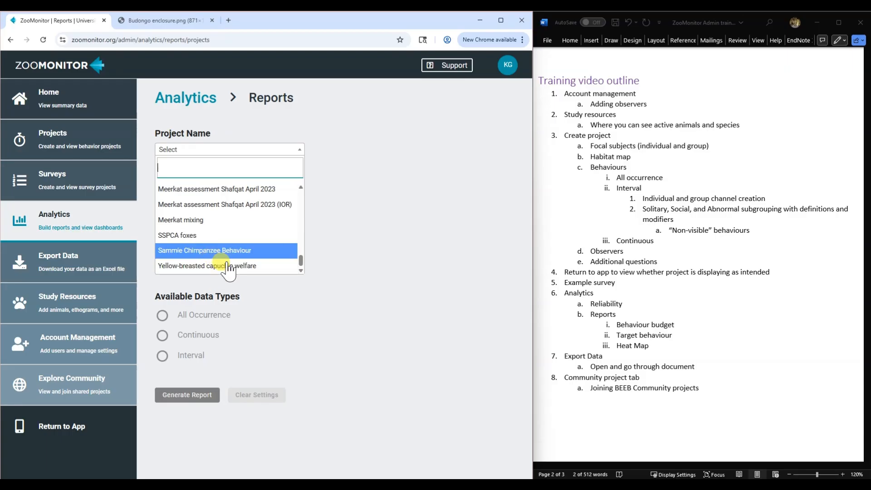
pyautogui.click(238, 265)
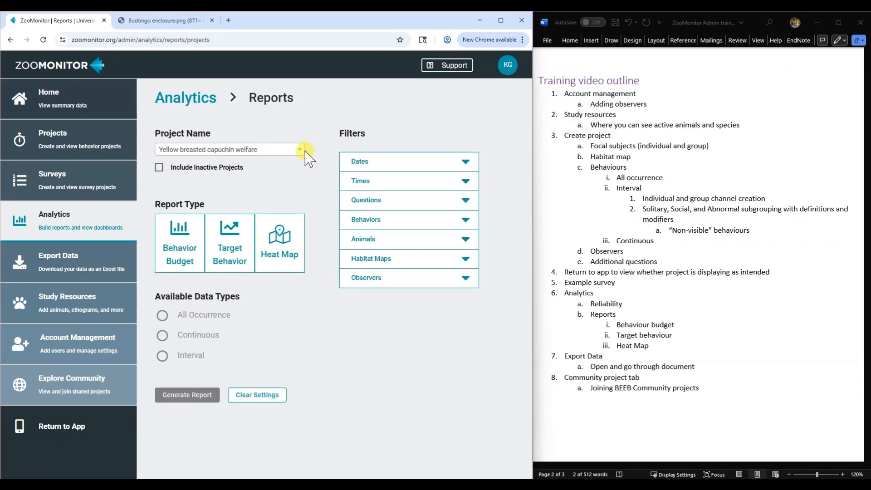
pyautogui.click(224, 241)
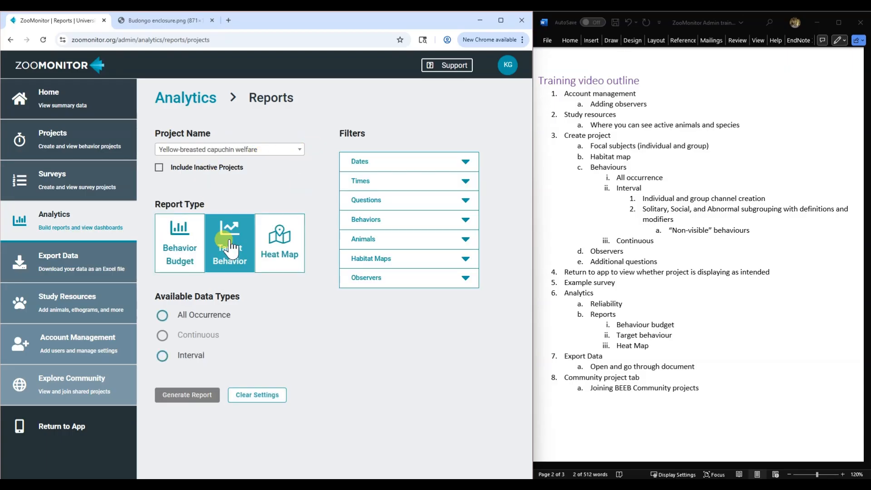
pyautogui.click(165, 247)
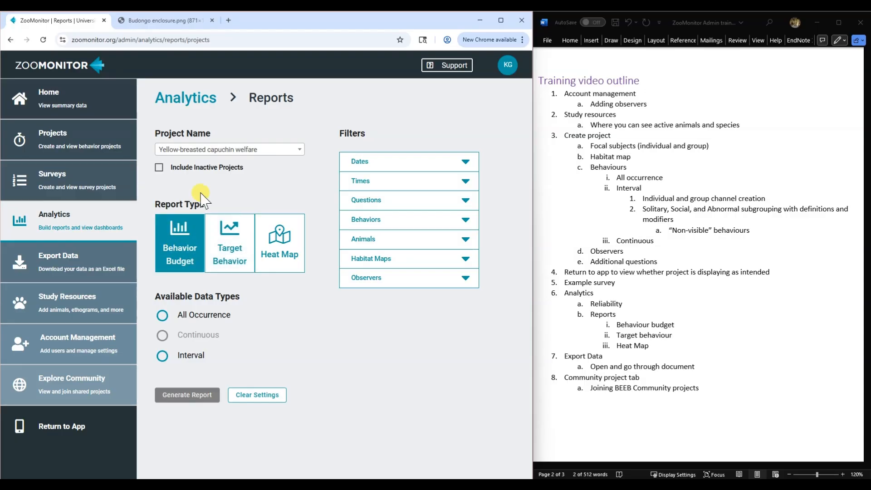
pyautogui.click(162, 355)
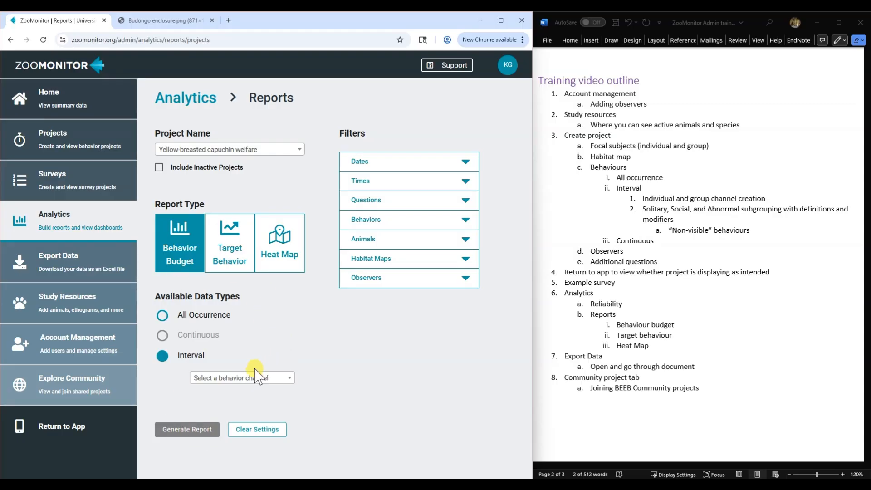
# - Set the behavior channel to Activity and the report metric to Percent of Time
pyautogui.click(261, 378)
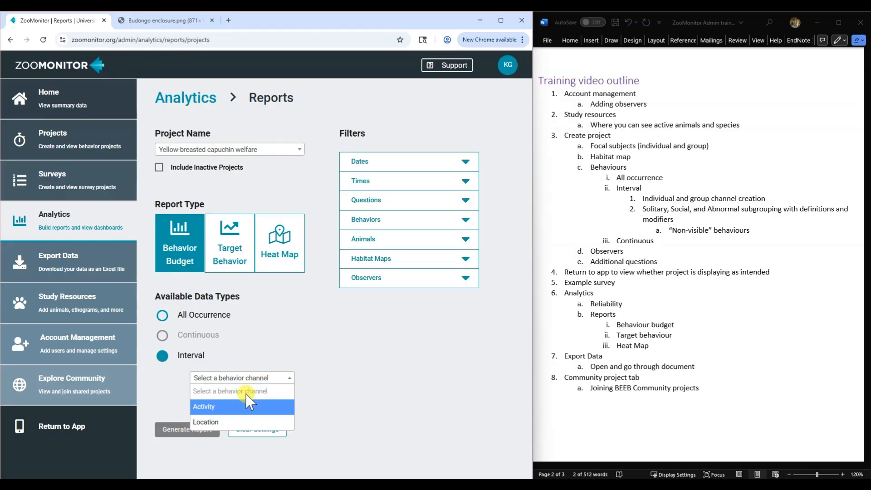
pyautogui.click(213, 407)
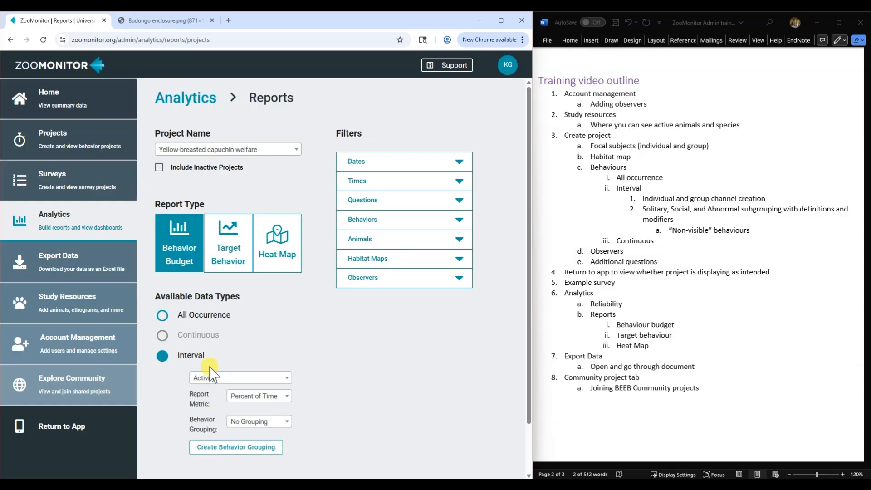
pyautogui.scroll(-1, 268, 361)
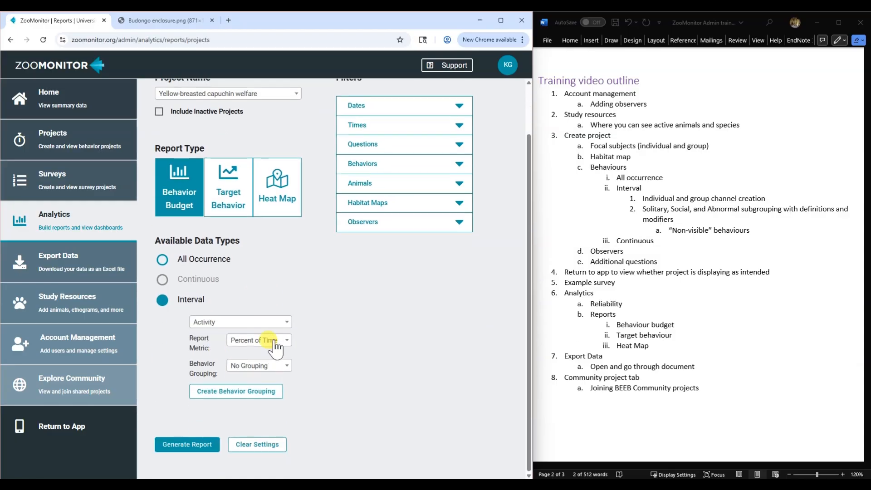
pyautogui.click(274, 342)
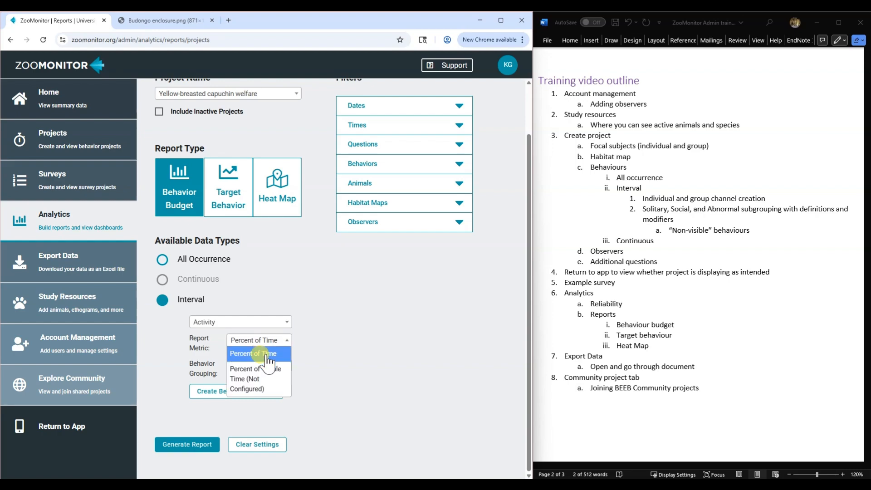
pyautogui.click(269, 356)
pyautogui.click(257, 340)
pyautogui.click(254, 376)
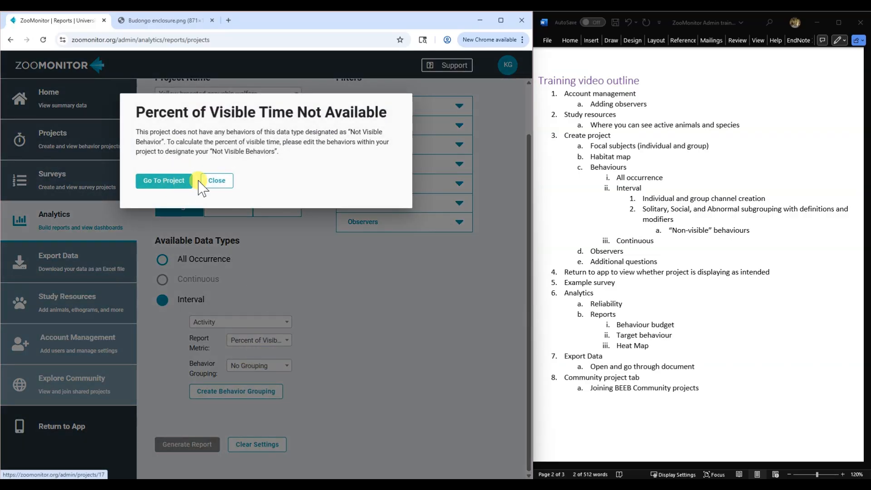
pyautogui.click(216, 180)
pyautogui.click(272, 341)
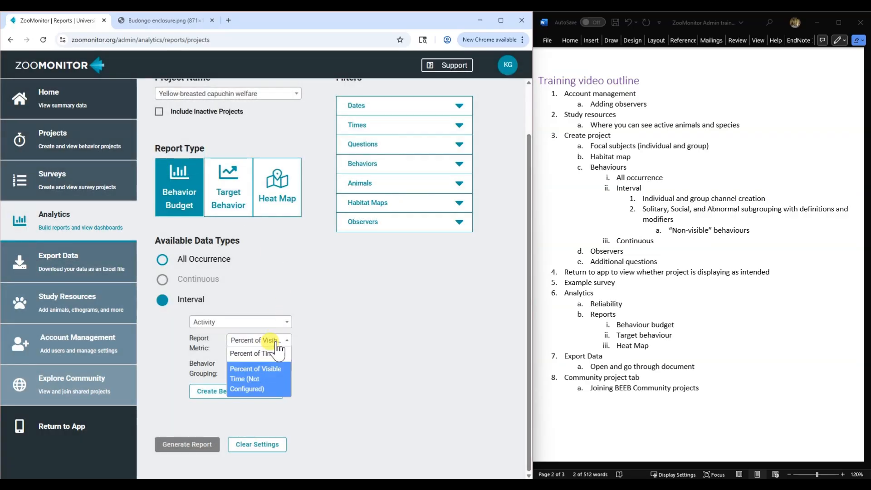
pyautogui.click(271, 375)
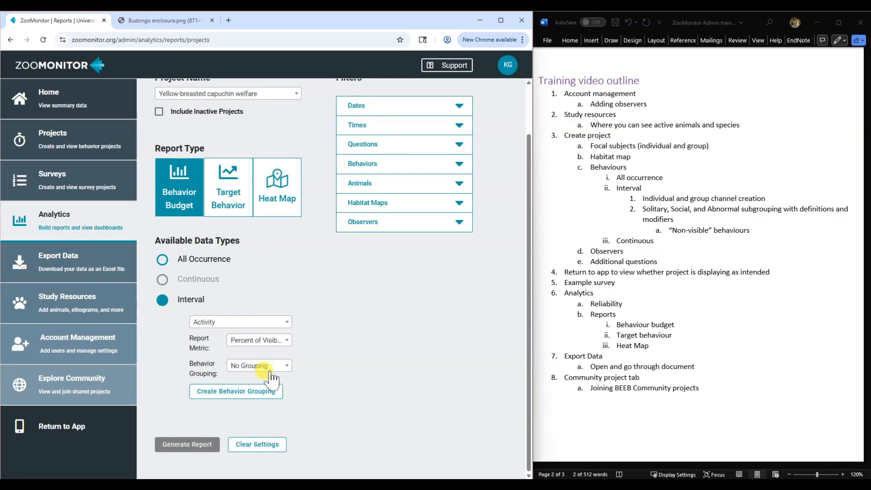
pyautogui.click(273, 341)
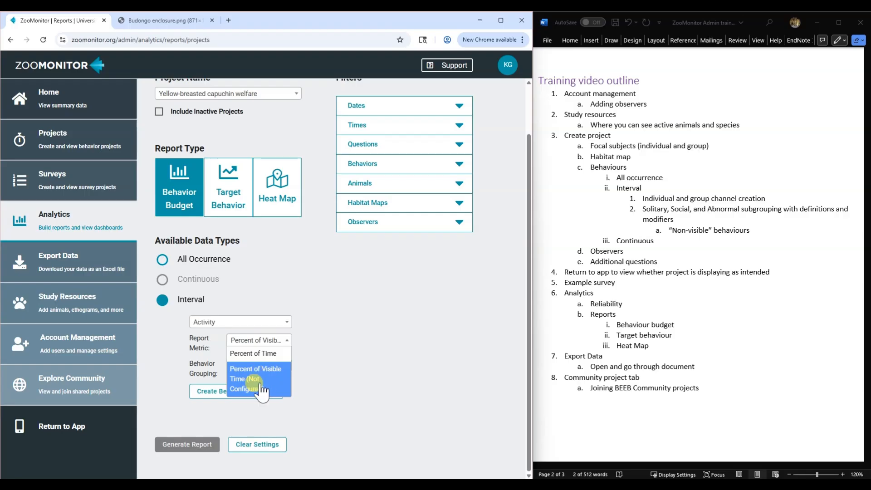
pyautogui.click(259, 386)
pyautogui.click(266, 343)
pyautogui.click(266, 354)
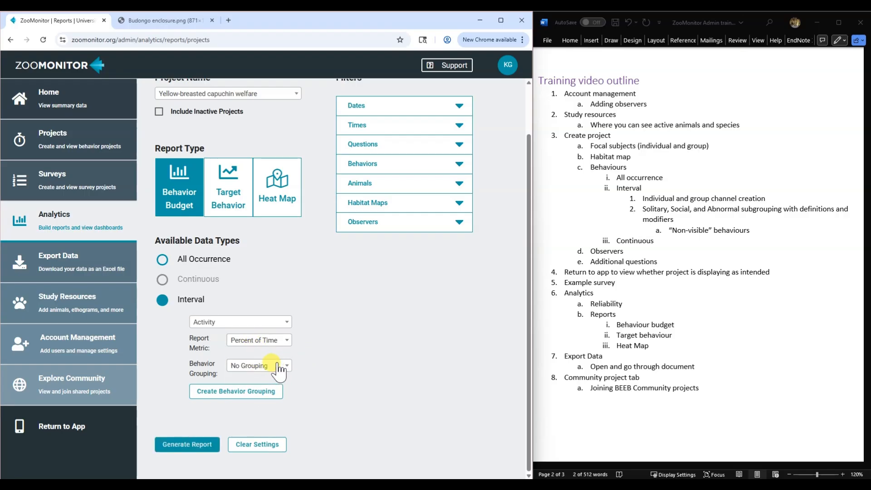
pyautogui.click(252, 366)
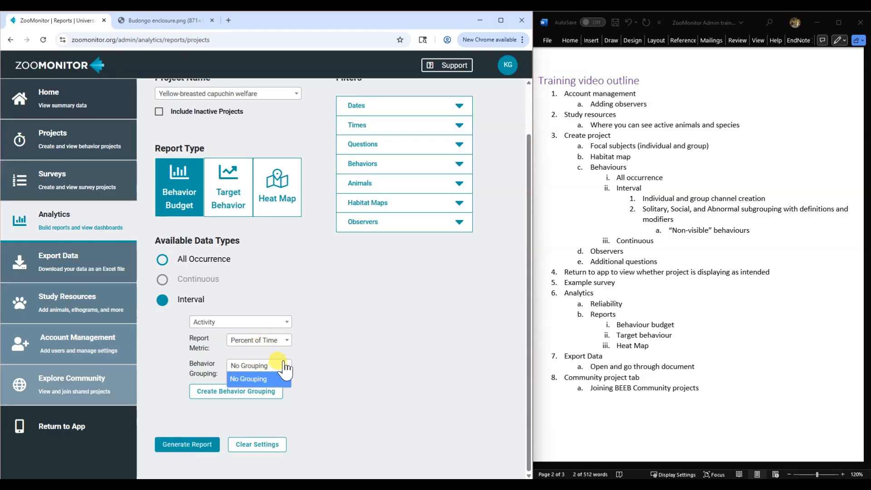
pyautogui.click(258, 377)
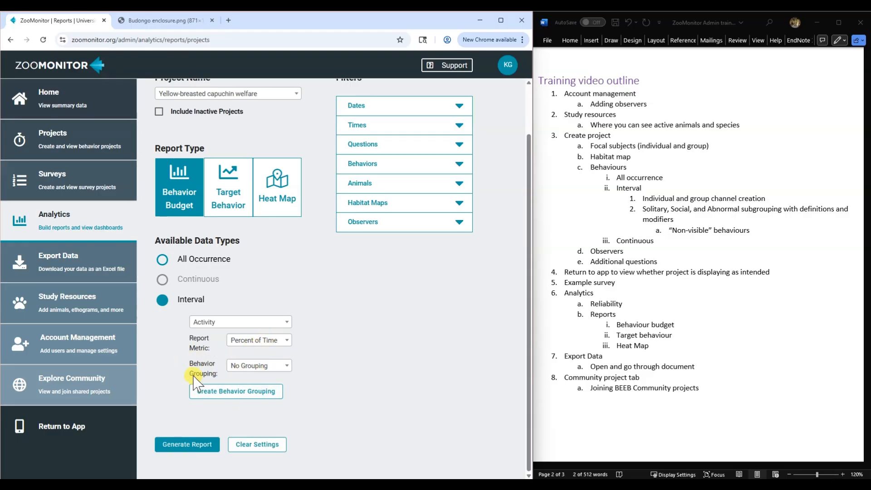
# - Generate the Activity percent-of-time chart for Nuno, then regenerate it with all twelve capuchins included
pyautogui.click(188, 446)
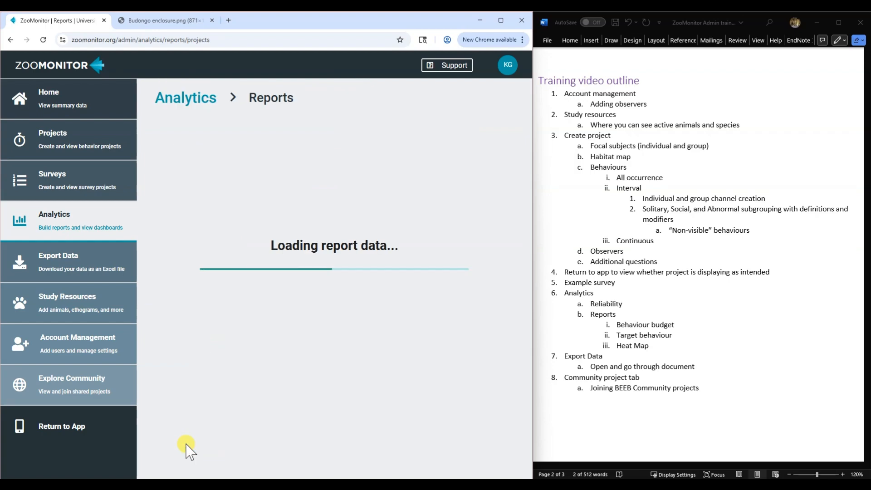
pyautogui.scroll(-1, 451, 186)
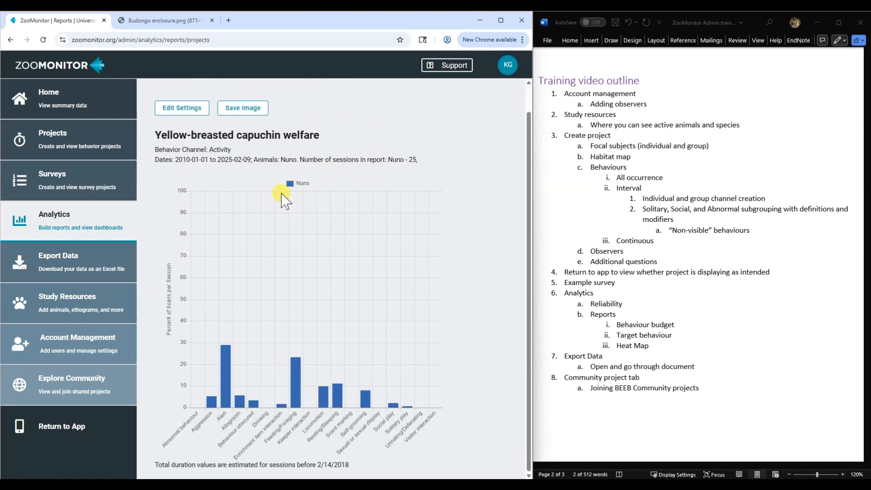
pyautogui.scroll(1, 274, 136)
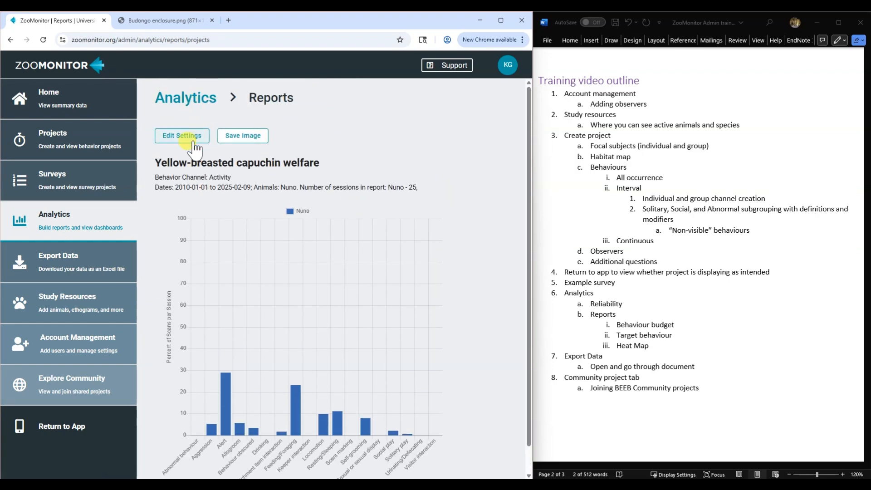
pyautogui.click(196, 148)
pyautogui.click(384, 241)
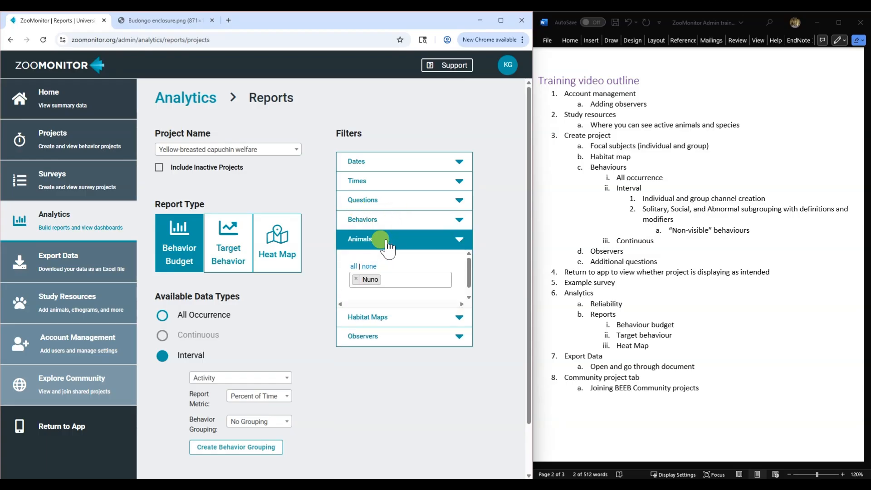
pyautogui.click(354, 266)
pyautogui.scroll(-2, 281, 422)
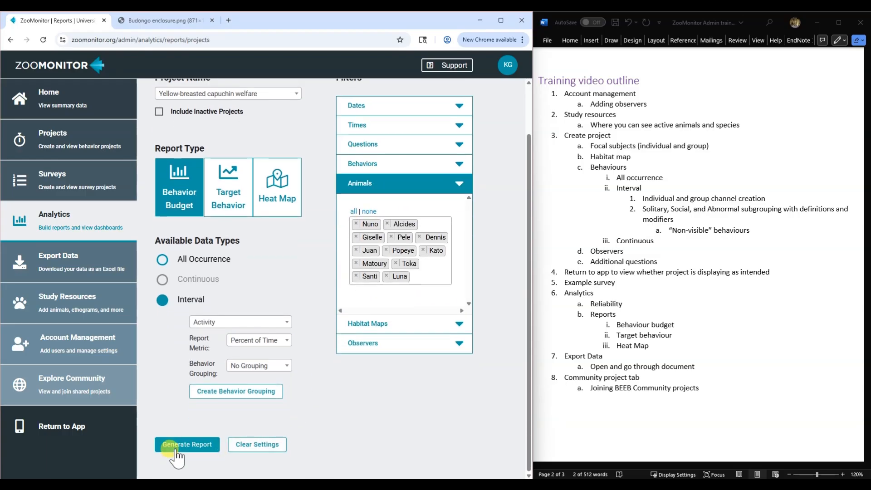
pyautogui.click(176, 449)
# - Hide Santi, Toka, Matoury, Luna, Nuno, Pele, Popeye and the remaining capuchins, leaving only Alcides
pyautogui.scroll(-1, 440, 241)
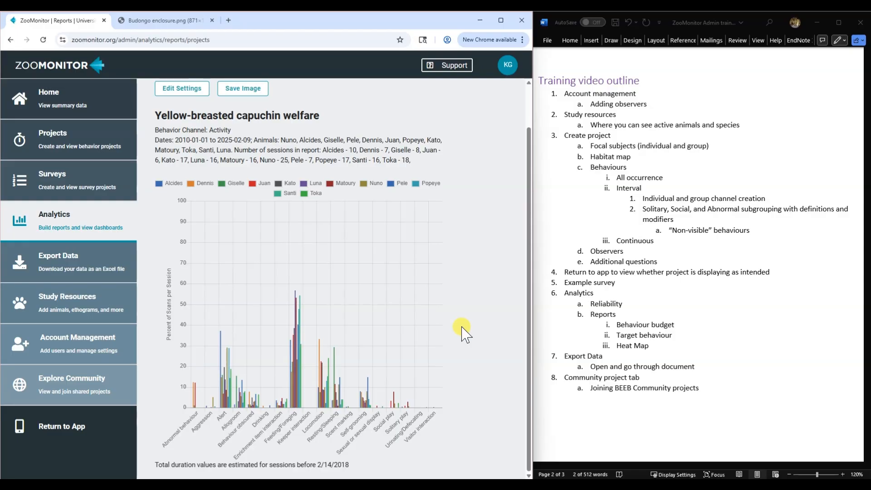
pyautogui.click(281, 192)
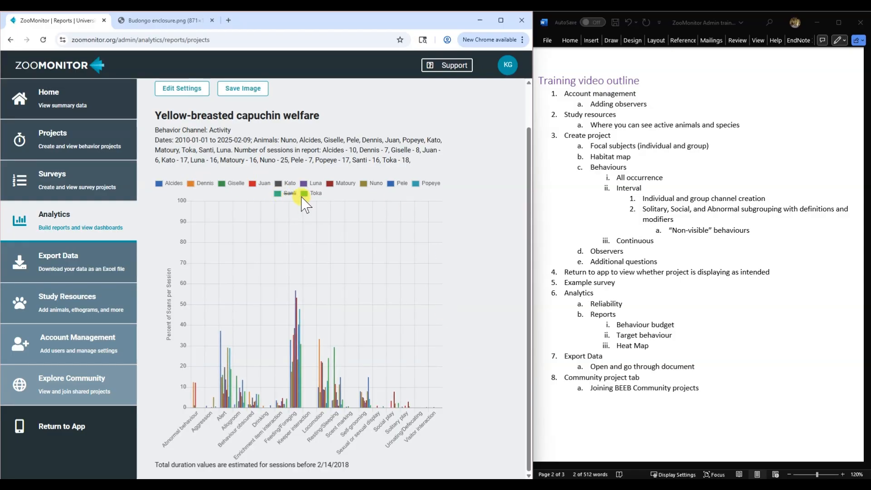
pyautogui.click(310, 193)
pyautogui.click(317, 185)
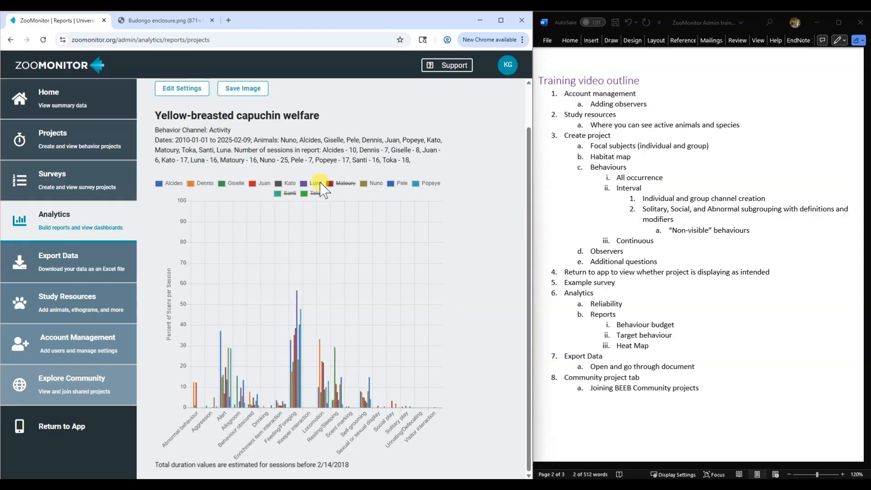
pyautogui.click(346, 183)
pyautogui.click(402, 183)
pyautogui.click(431, 184)
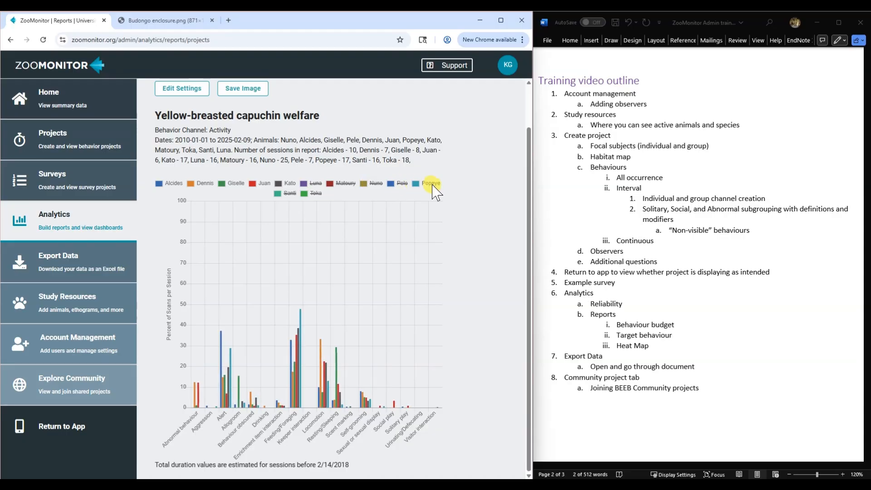
pyautogui.click(289, 183)
pyautogui.click(267, 184)
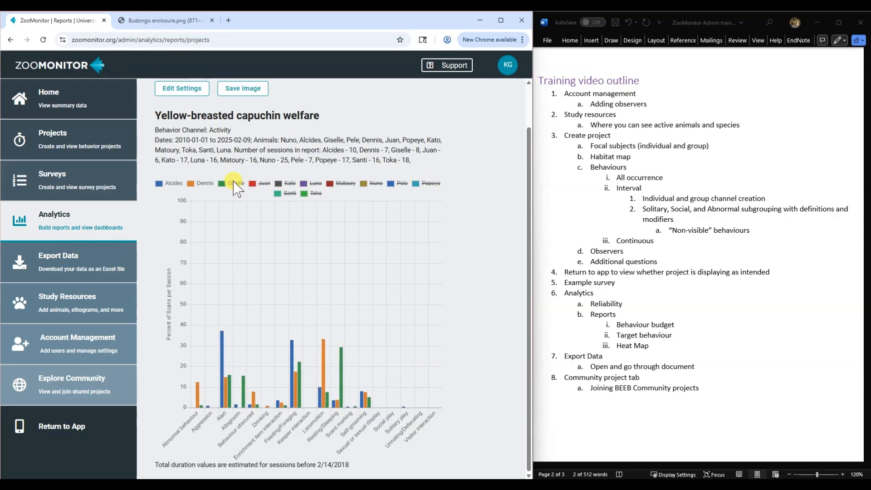
pyautogui.click(203, 183)
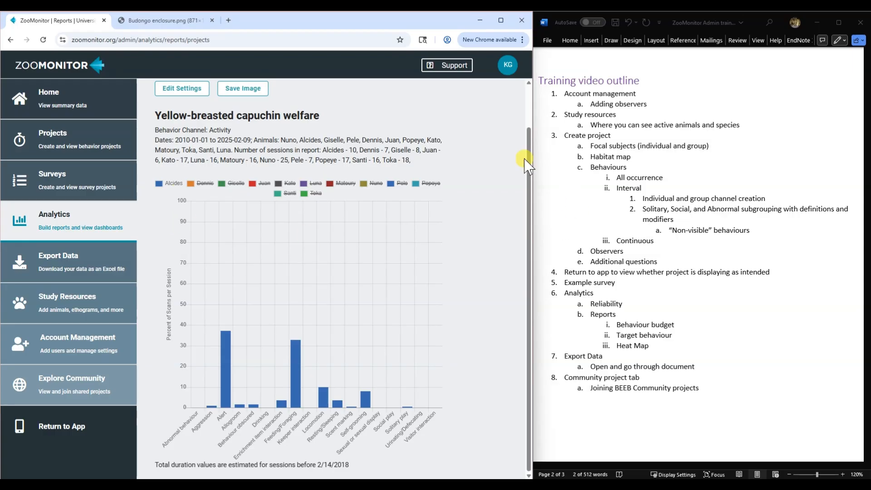
# - Show Dennis, Giselle and Juan again alongside Alcides
pyautogui.scroll(1, 470, 208)
pyautogui.scroll(-1, 467, 214)
pyautogui.scroll(1, 355, 287)
pyautogui.click(205, 231)
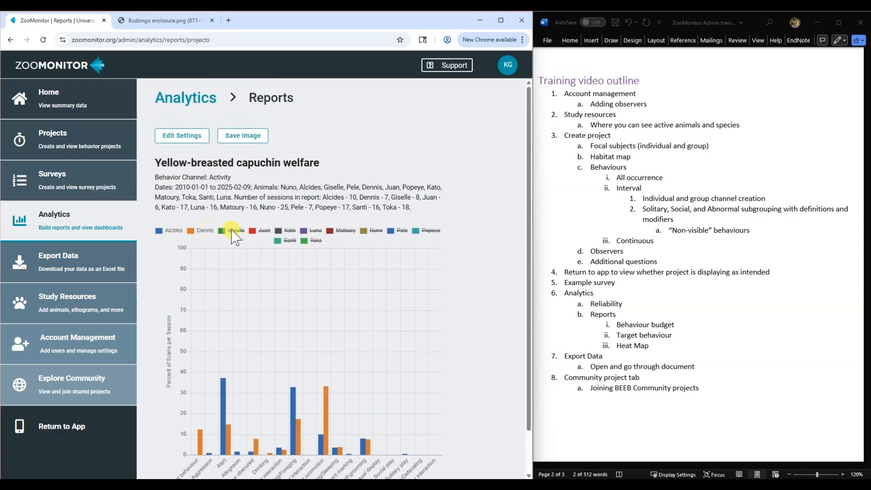
pyautogui.click(234, 230)
pyautogui.click(261, 231)
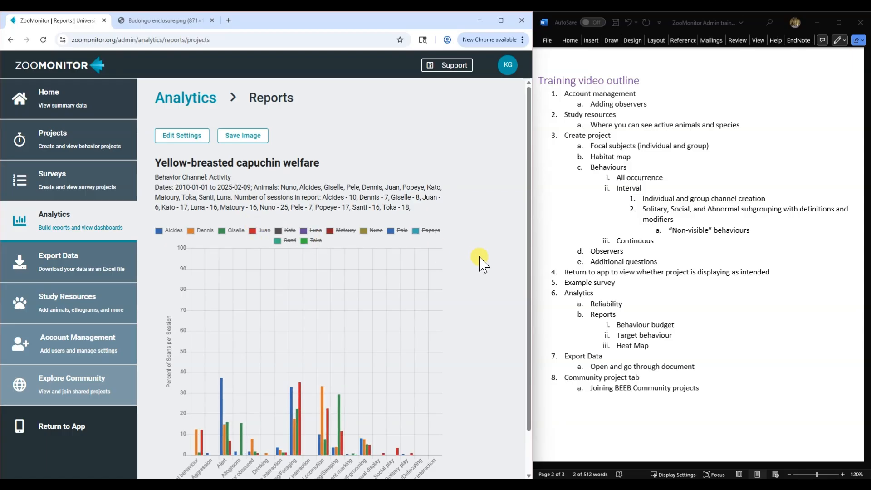
pyautogui.scroll(-1, 485, 295)
pyautogui.scroll(1, 494, 313)
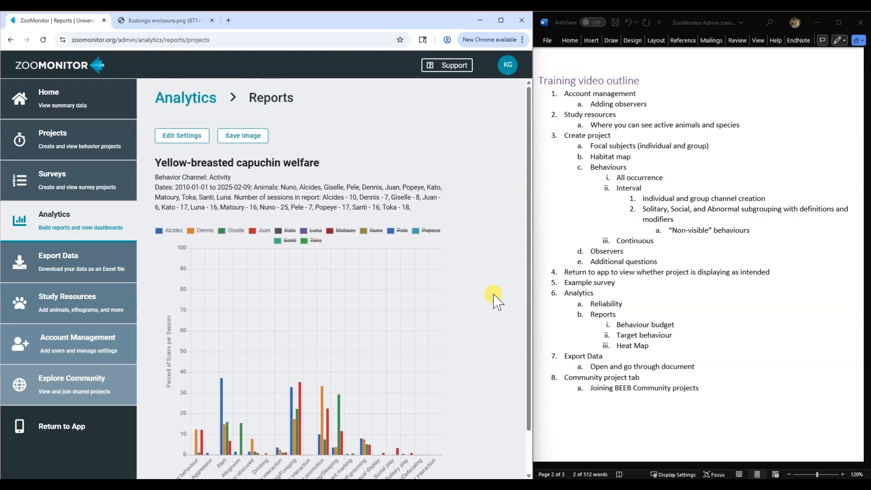
# - Narrow the Activity behaviour filter to Aggression and Allogroom
pyautogui.click(195, 137)
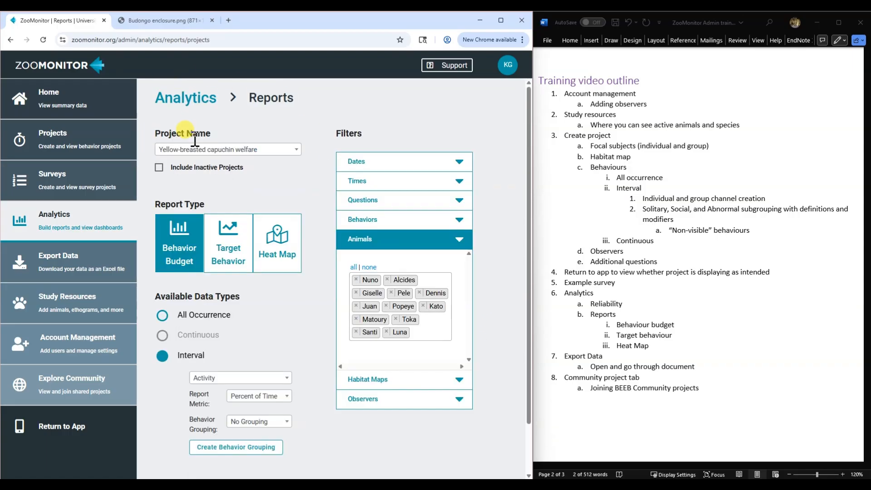
pyautogui.click(451, 240)
pyautogui.click(444, 224)
pyautogui.click(381, 259)
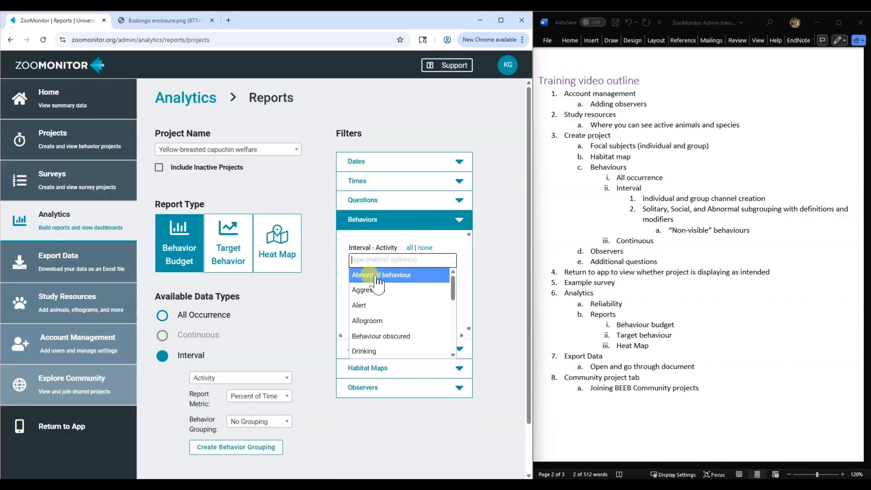
pyautogui.click(385, 298)
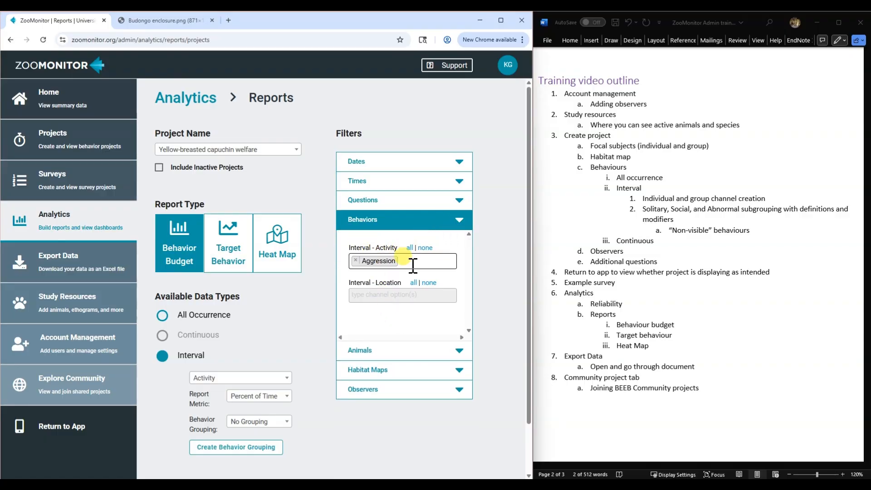
pyautogui.click(404, 260)
pyautogui.click(377, 322)
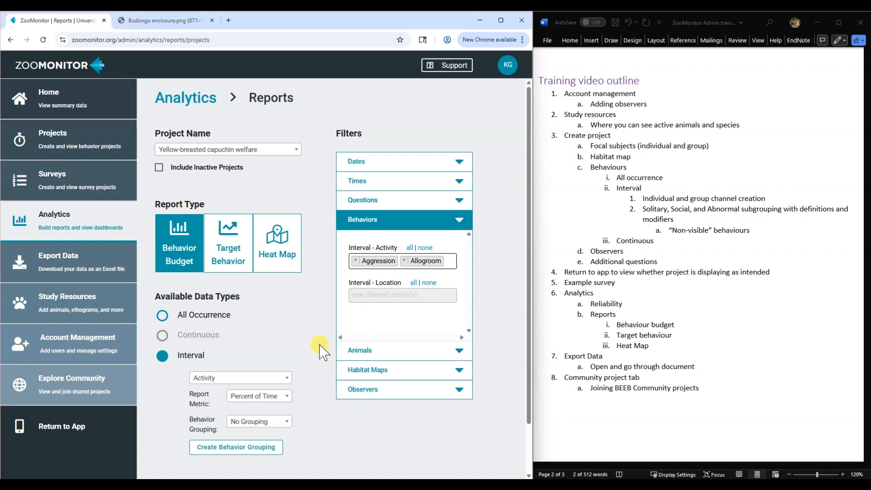
# - Generate the Aggression and Allogroom budget chart, then reopen the report settings
pyautogui.scroll(-2, 239, 451)
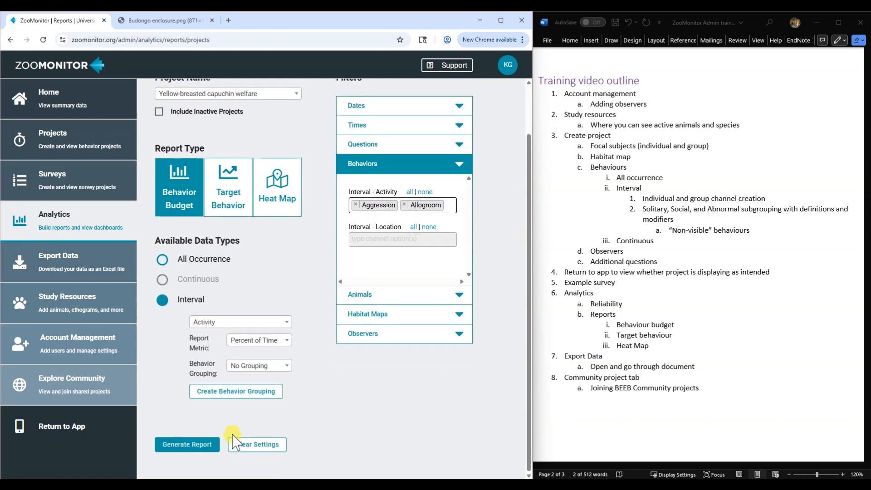
pyautogui.click(206, 447)
pyautogui.scroll(-2, 485, 263)
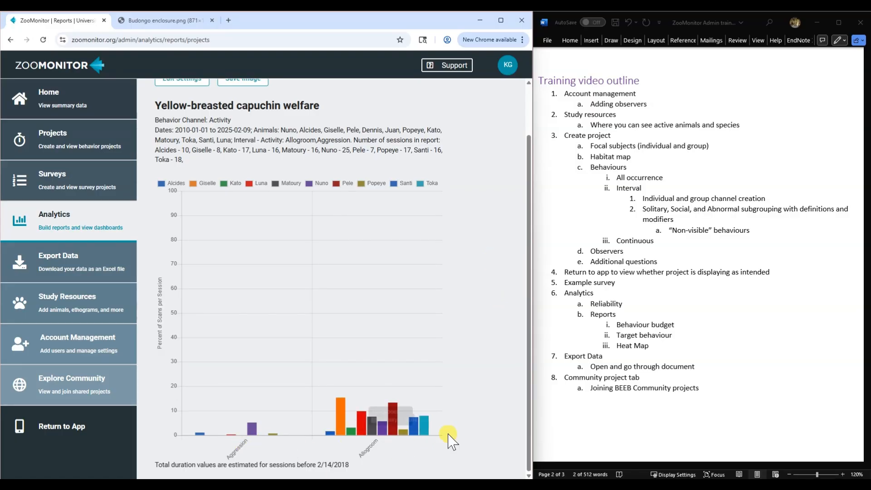
pyautogui.scroll(2, 435, 150)
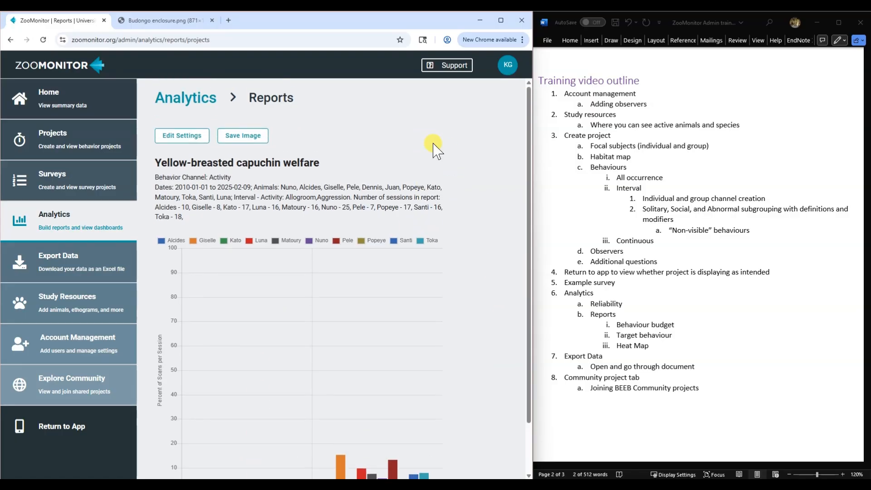
pyautogui.click(186, 136)
pyautogui.scroll(-1, 434, 186)
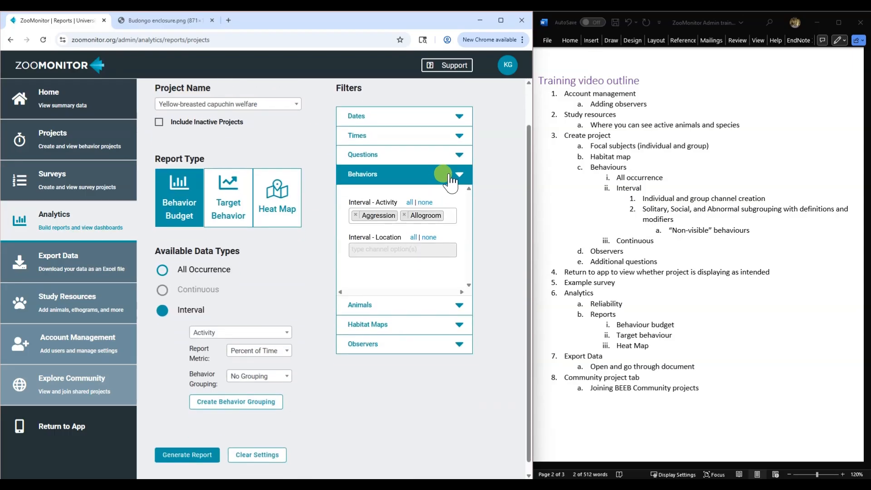
pyautogui.click(438, 175)
# - Clear the settings and start a Target Behavior report on Interval data with Allogroom selected
pyautogui.click(177, 233)
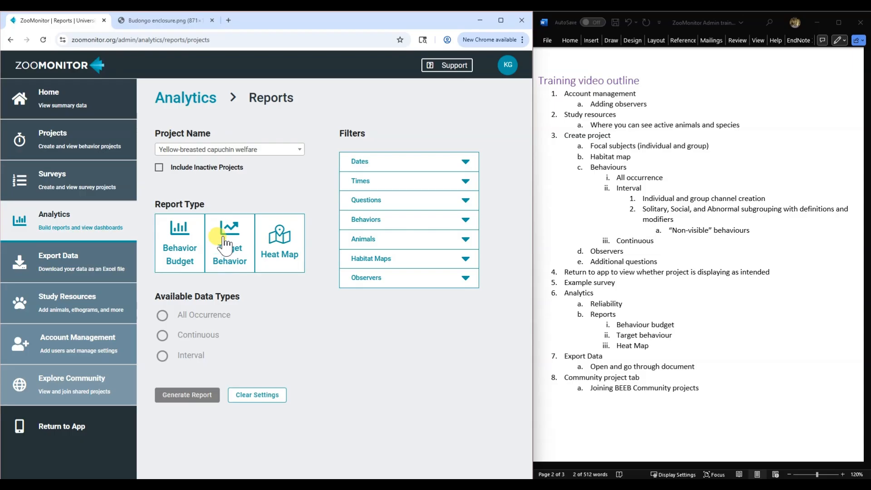
pyautogui.click(228, 265)
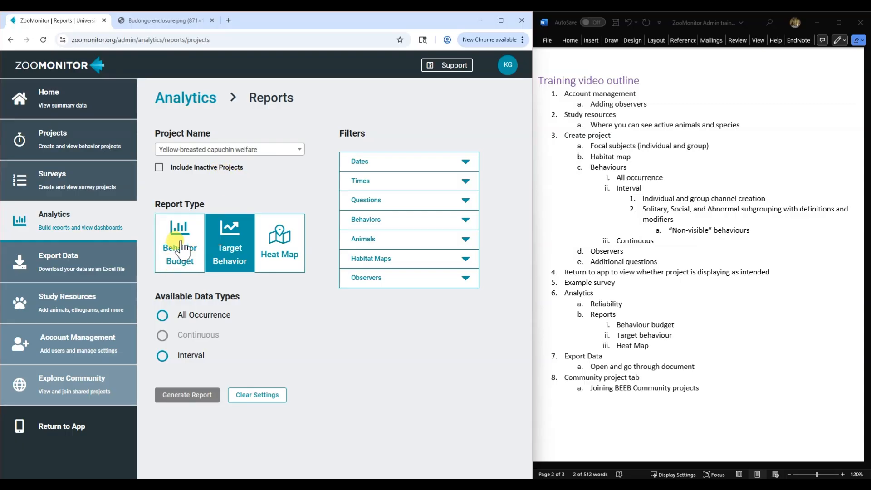
pyautogui.click(230, 227)
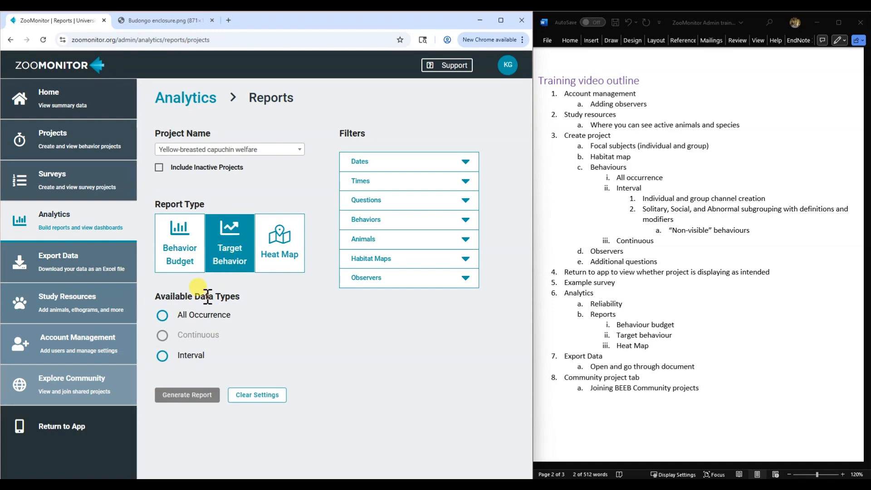
pyautogui.click(162, 356)
pyautogui.click(405, 223)
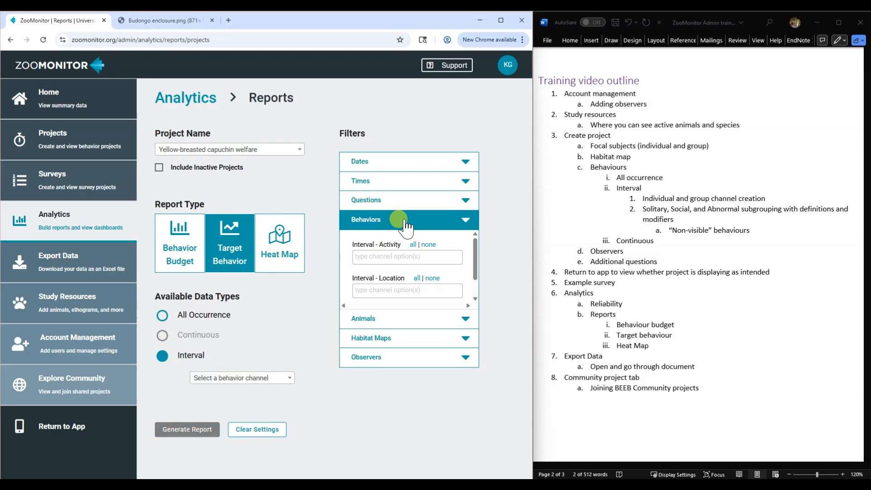
pyautogui.click(375, 259)
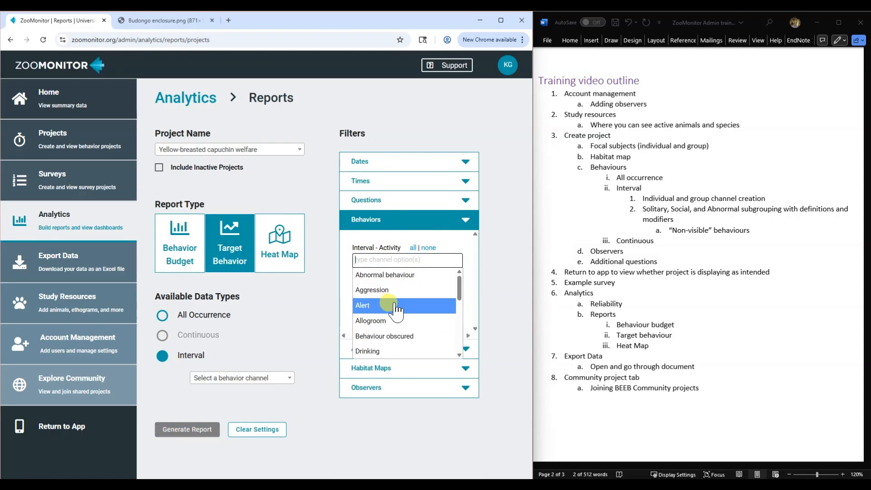
pyautogui.click(383, 322)
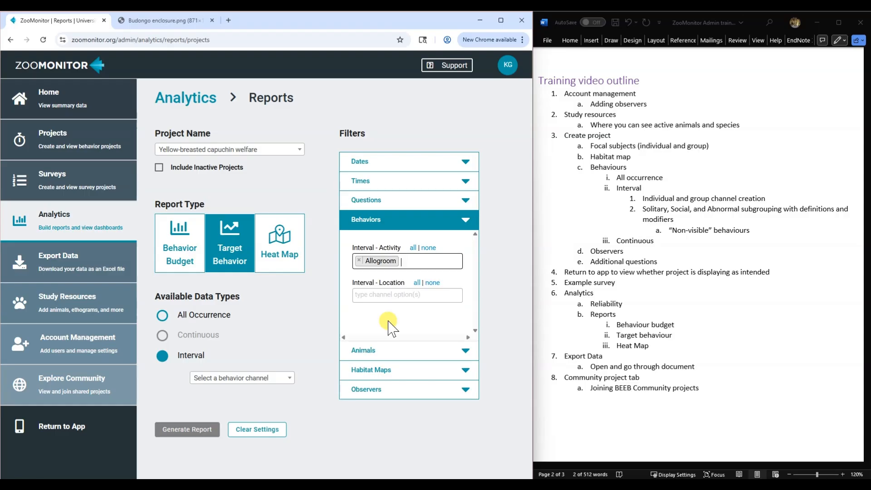
pyautogui.click(398, 221)
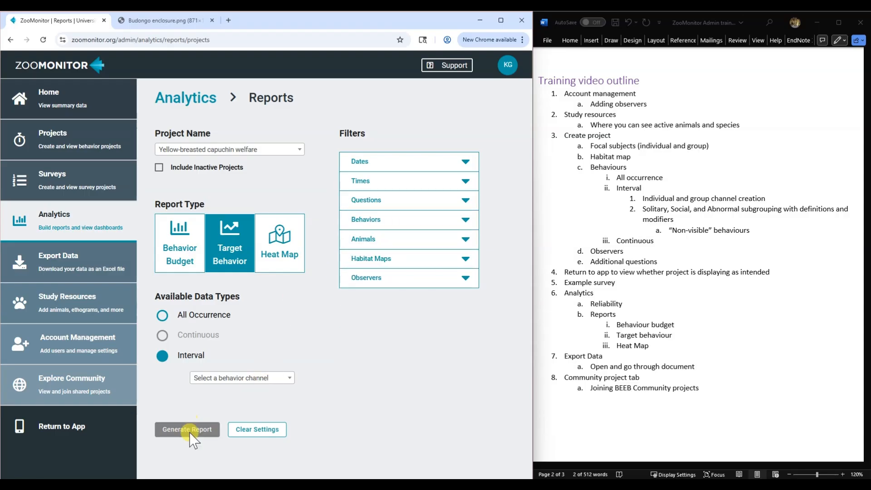
# - Set the behavior channel to Activity, re-add Allogroom, and generate Nuno's Allogroom line chart
pyautogui.click(234, 379)
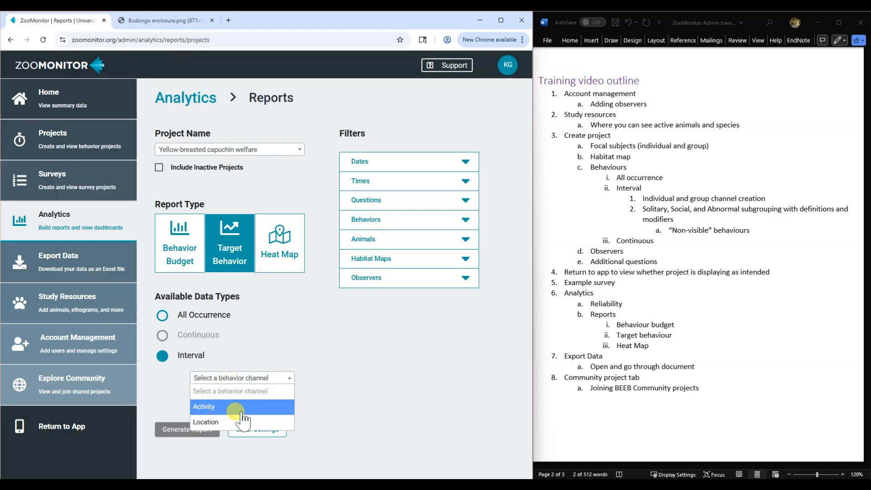
pyautogui.click(227, 408)
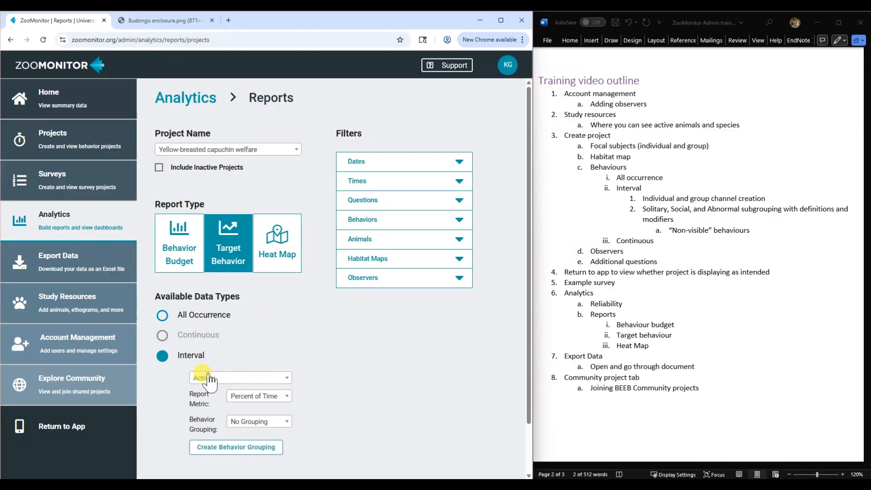
pyautogui.click(389, 219)
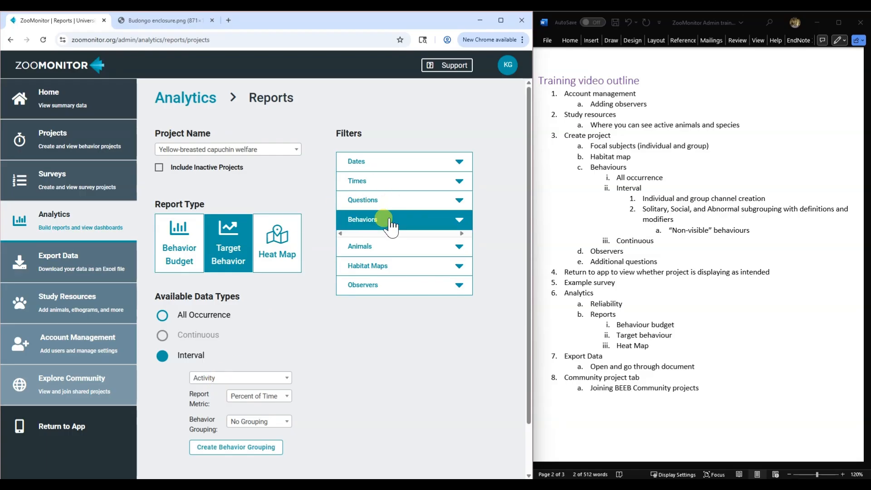
pyautogui.click(379, 262)
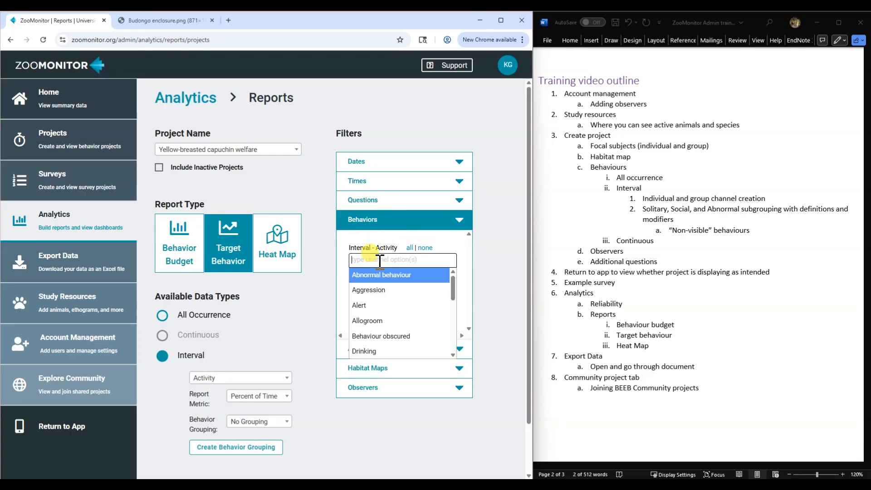
pyautogui.click(384, 320)
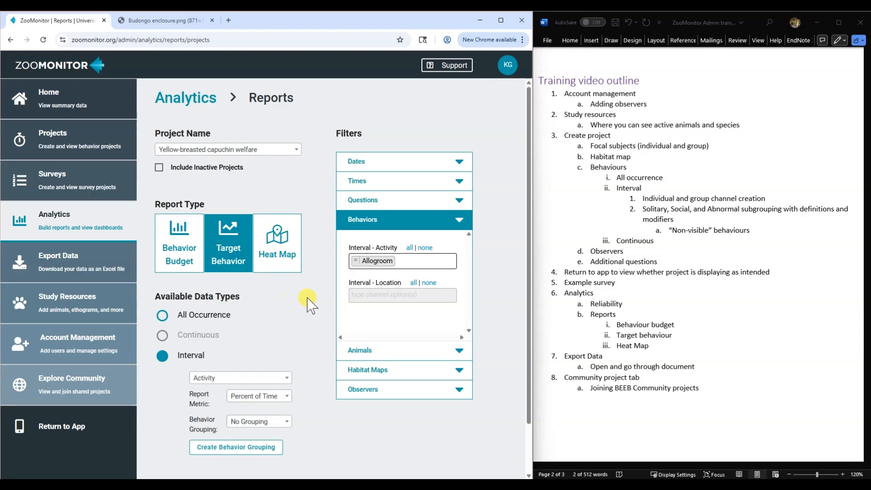
pyautogui.scroll(-2, 309, 304)
pyautogui.click(184, 443)
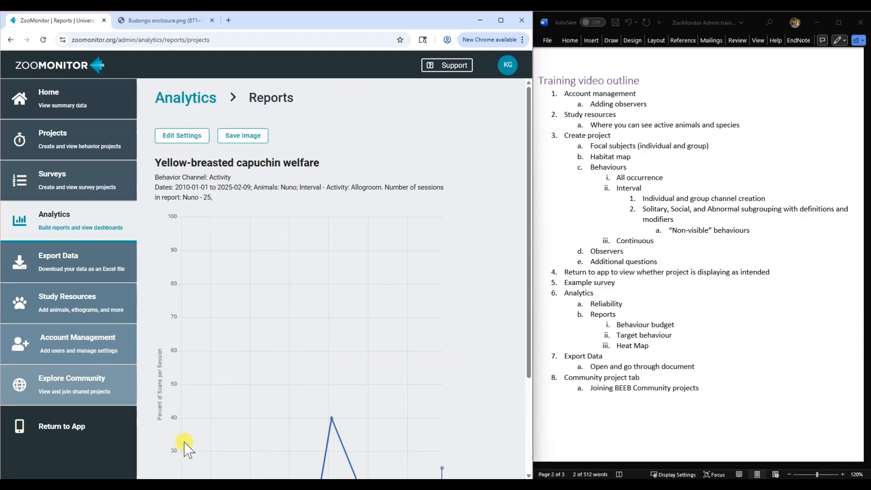
# - Add Alert and Enrichment item interaction to the Interval - Activity filter and generate the chart
pyautogui.scroll(-3, 432, 292)
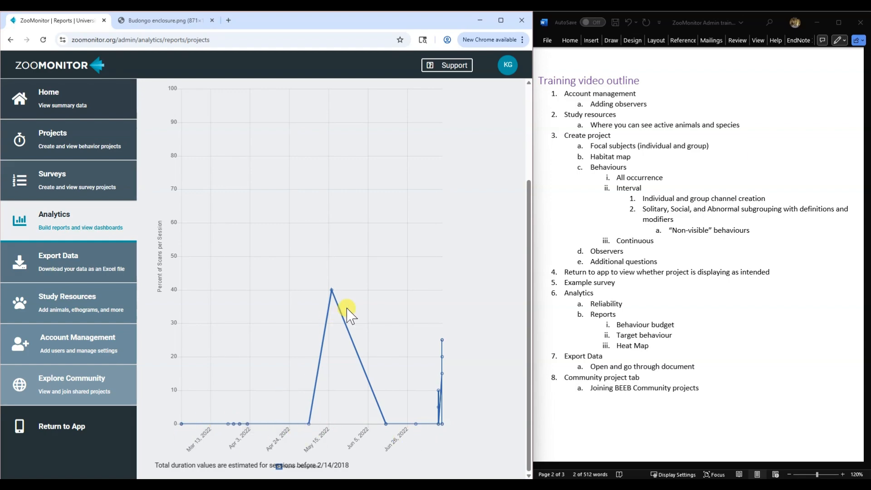
pyautogui.scroll(3, 451, 315)
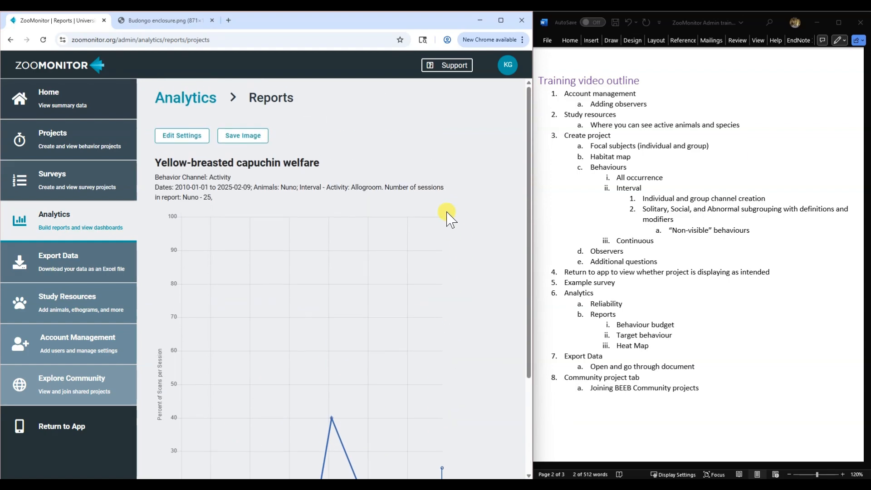
pyautogui.click(184, 136)
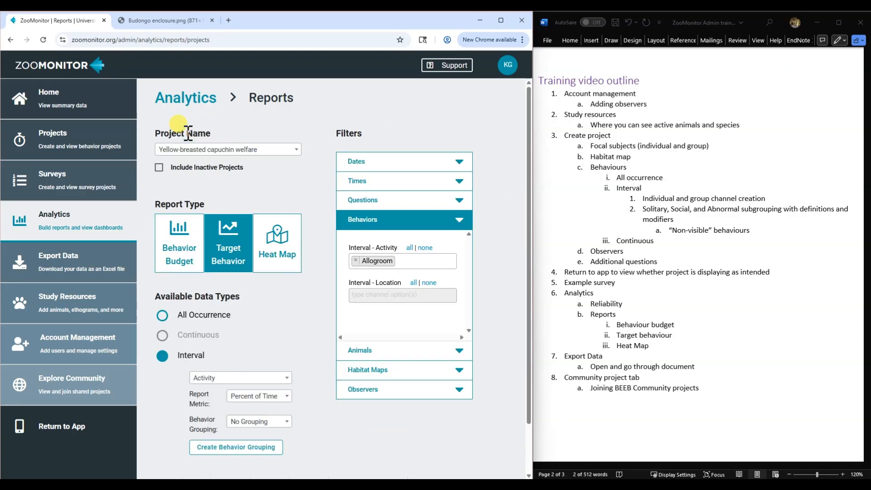
pyautogui.click(415, 261)
pyautogui.click(386, 307)
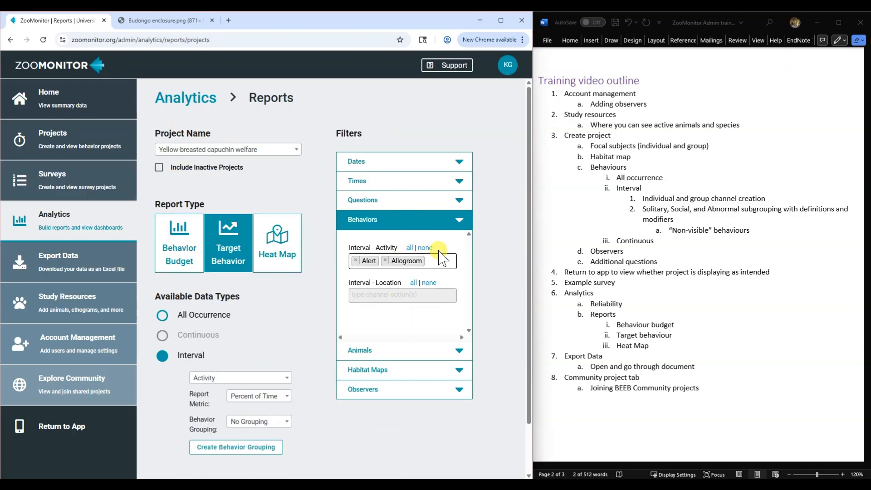
pyautogui.click(438, 262)
pyautogui.scroll(-1, 383, 318)
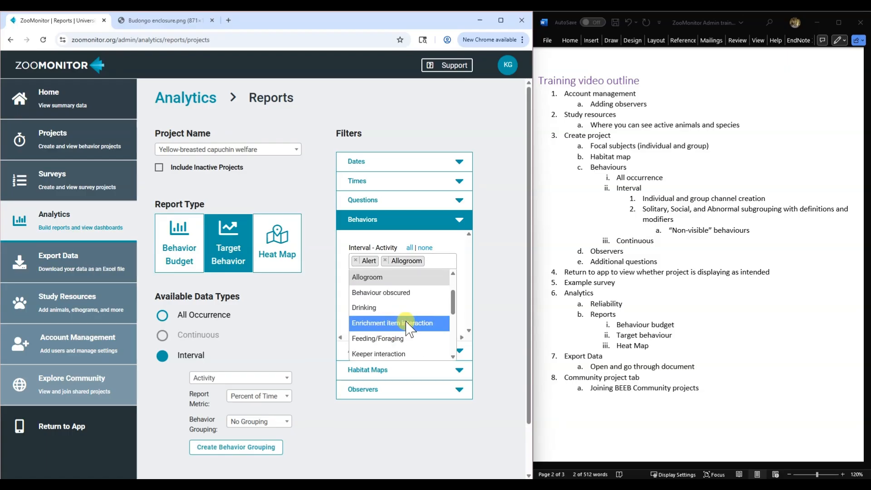
pyautogui.click(399, 322)
pyautogui.scroll(-2, 292, 413)
pyautogui.click(186, 443)
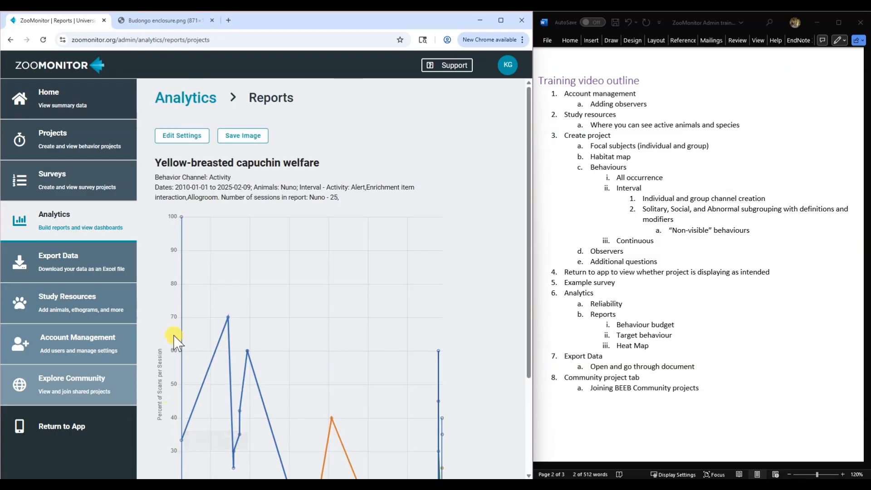
# - Regenerate the three-behavior line chart, review it, and return to the report settings
pyautogui.scroll(-3, 428, 291)
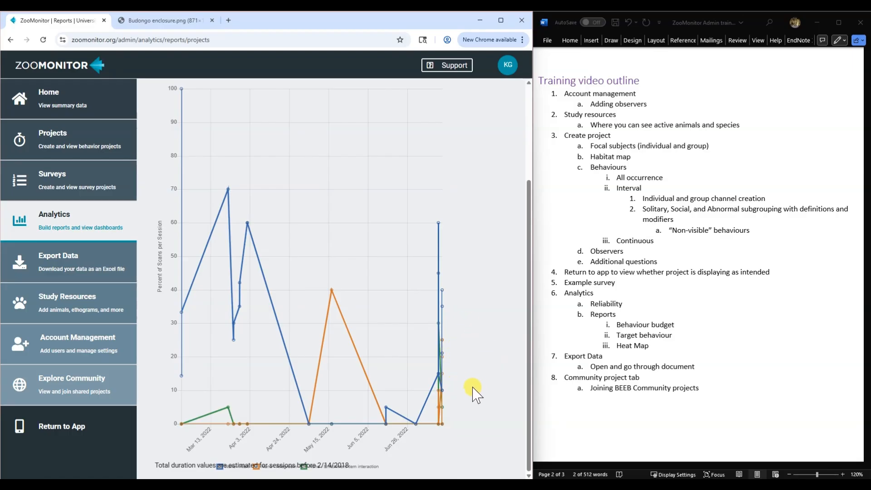
pyautogui.scroll(3, 472, 391)
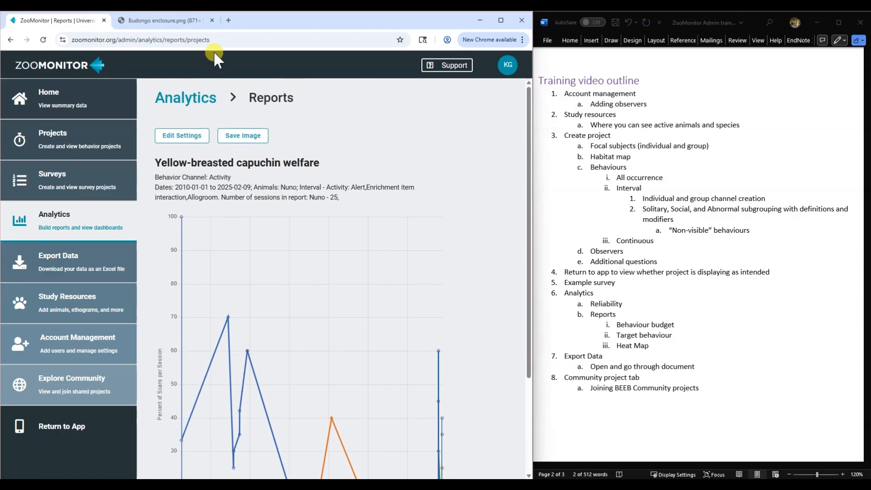
pyautogui.click(187, 137)
pyautogui.scroll(-1, 405, 182)
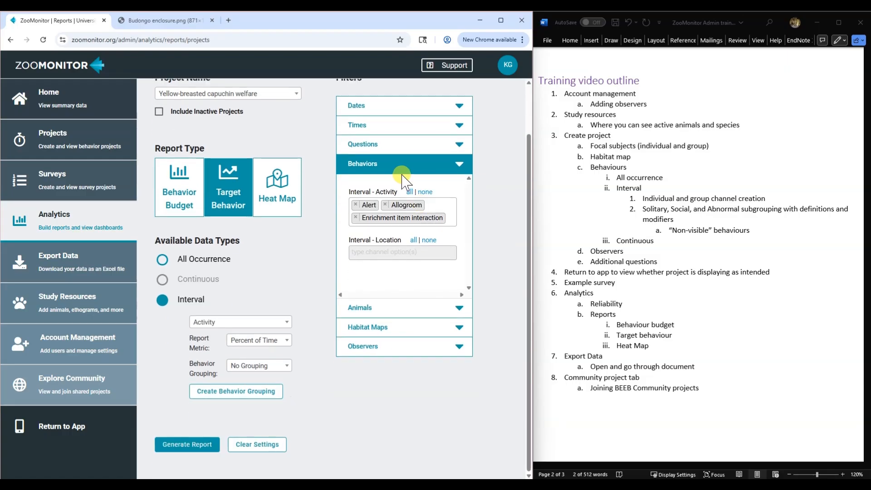
pyautogui.click(180, 445)
pyautogui.scroll(-2, 409, 254)
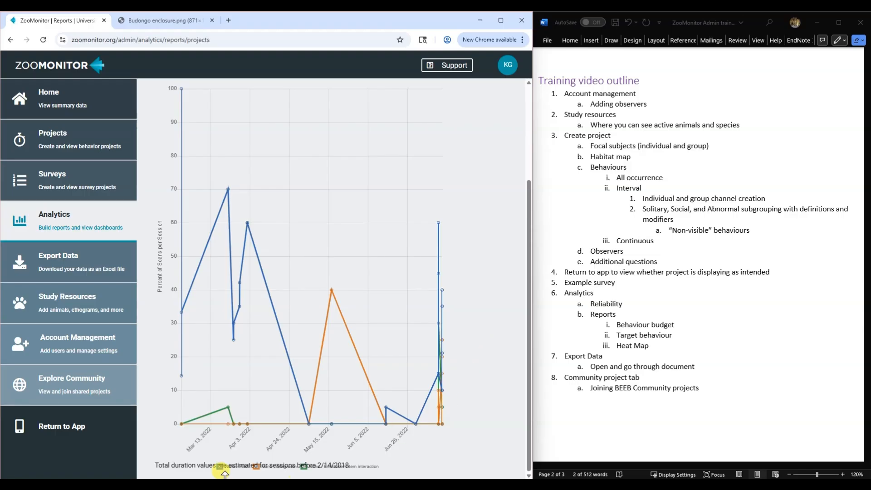
pyautogui.scroll(3, 474, 284)
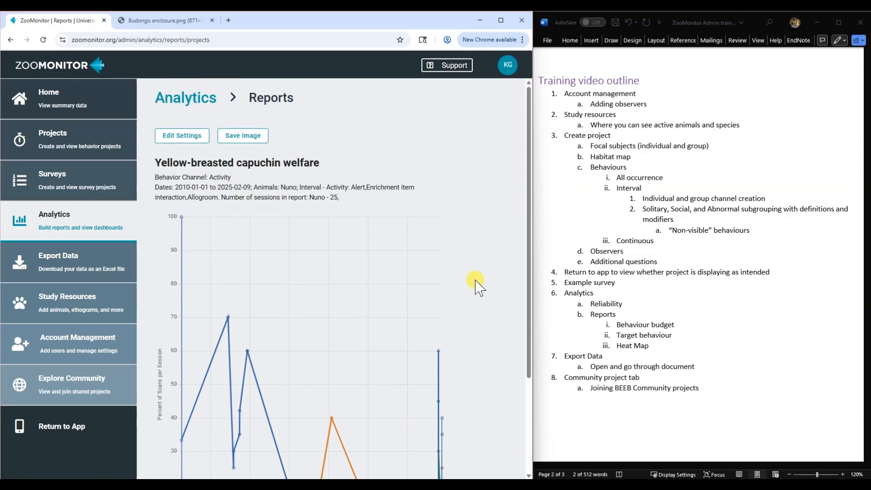
pyautogui.scroll(-3, 416, 213)
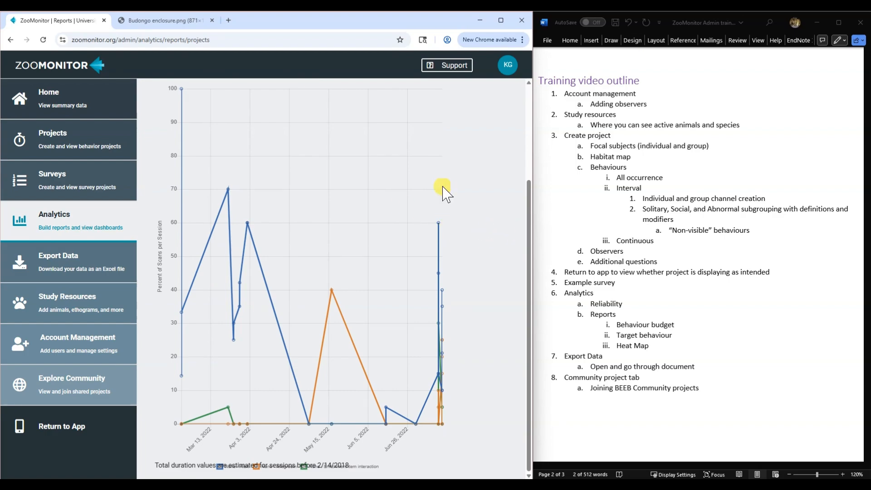
pyautogui.scroll(3, 422, 181)
pyautogui.click(185, 136)
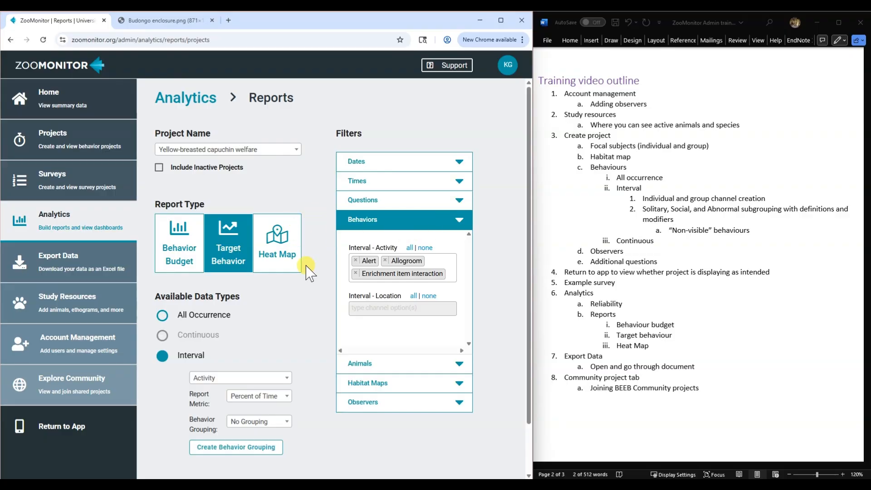
# - Switch the report type to Behavior Budget and check the animals and behaviors filters
pyautogui.scroll(-1, 294, 288)
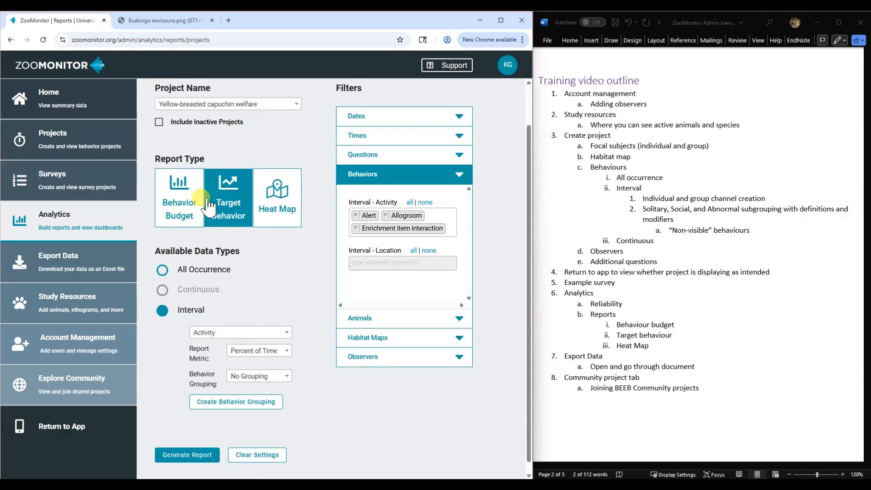
pyautogui.click(447, 180)
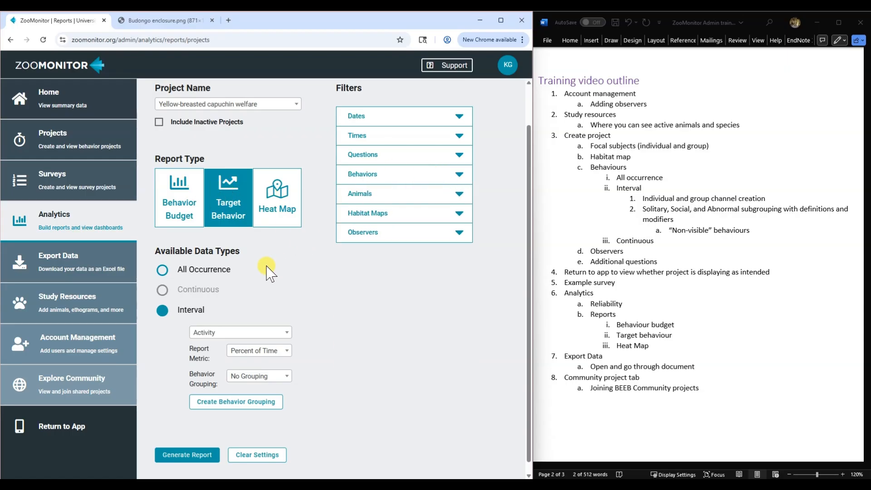
pyautogui.click(187, 203)
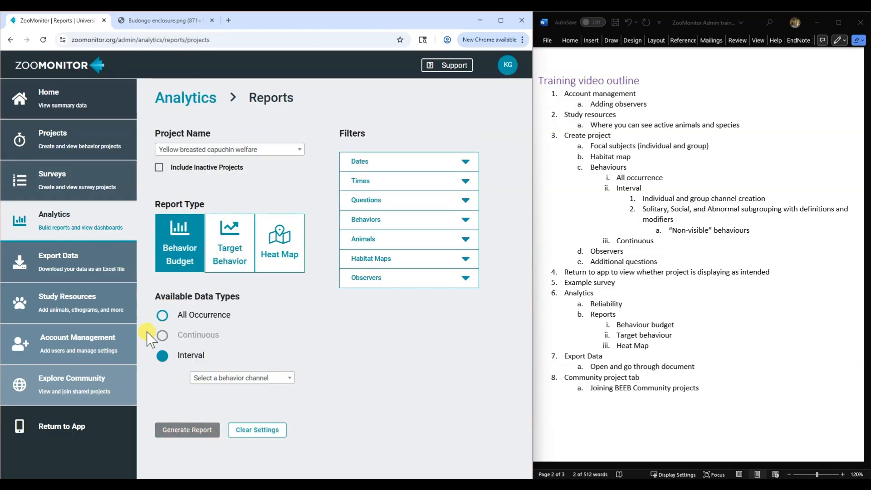
pyautogui.click(433, 240)
pyautogui.click(420, 239)
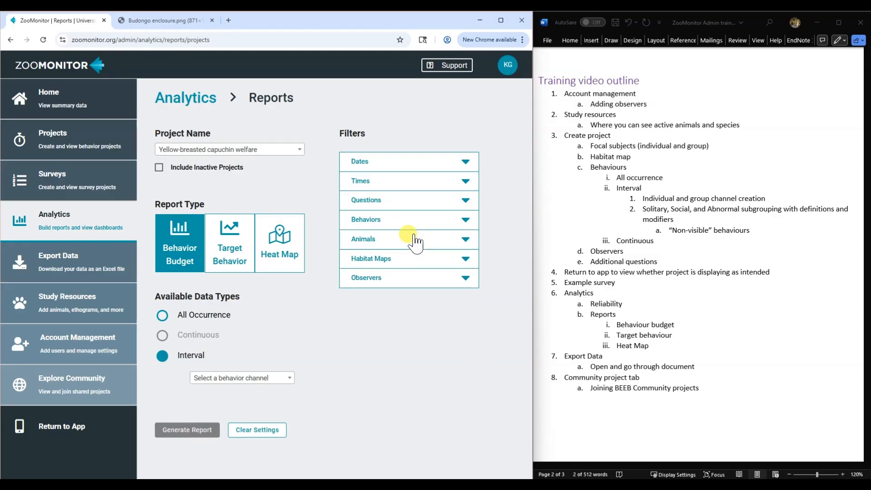
pyautogui.click(414, 237)
pyautogui.click(411, 220)
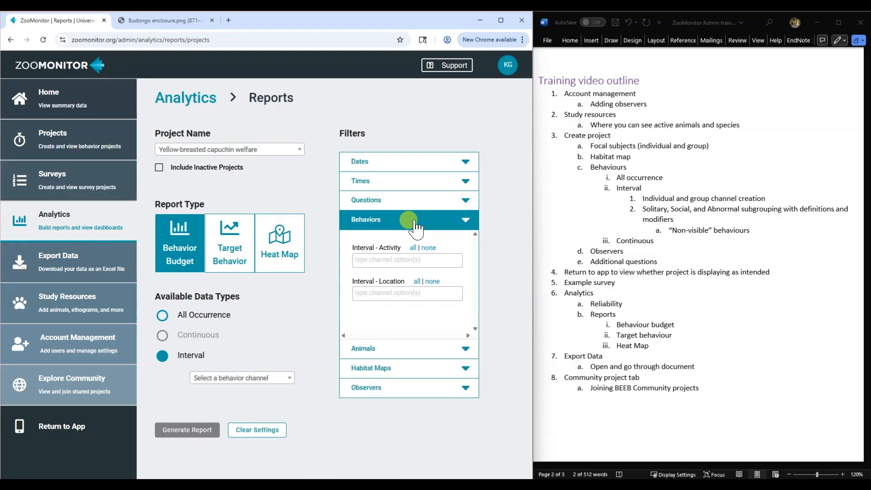
# - Restrict the report's Weather question to Cloudy
pyautogui.click(401, 202)
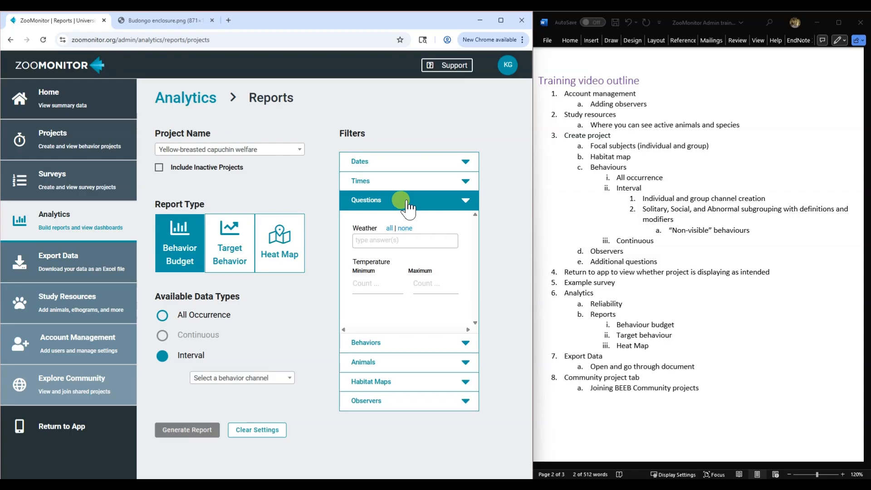
pyautogui.click(407, 203)
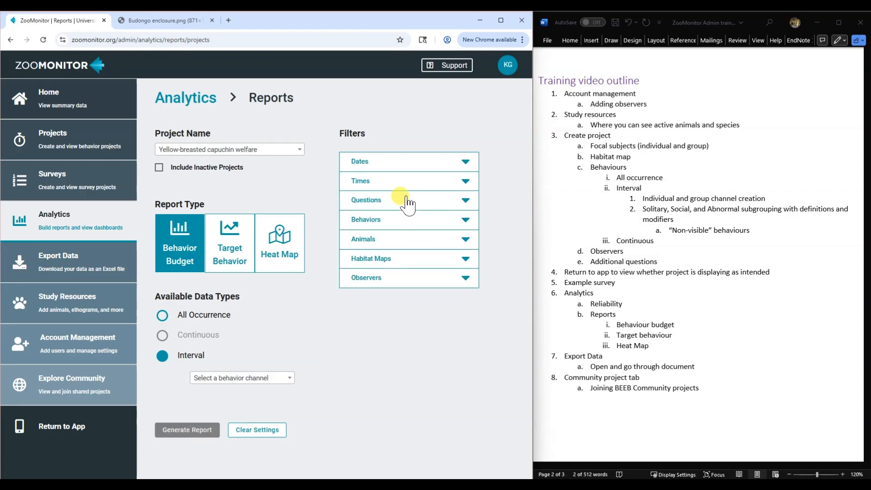
pyautogui.click(401, 203)
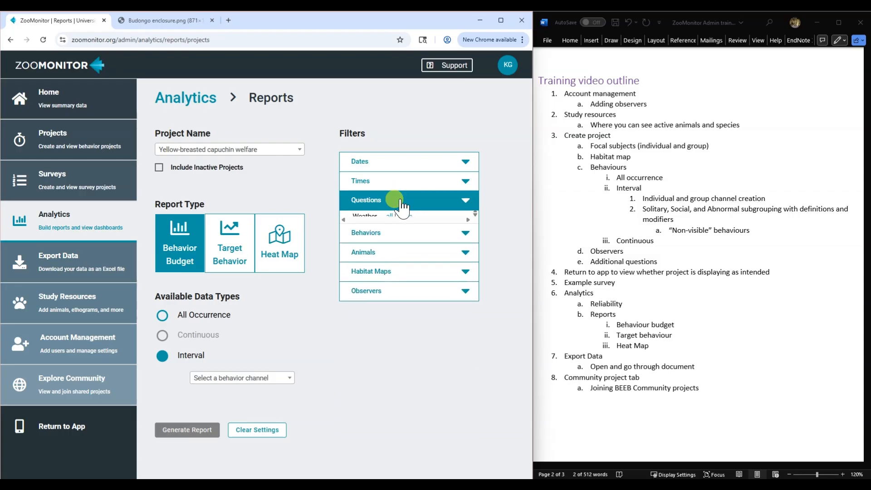
pyautogui.click(365, 240)
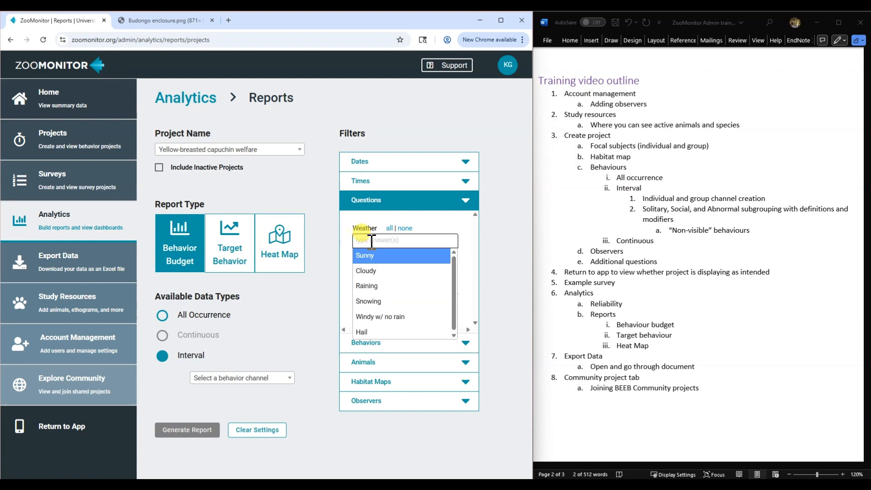
pyautogui.click(390, 275)
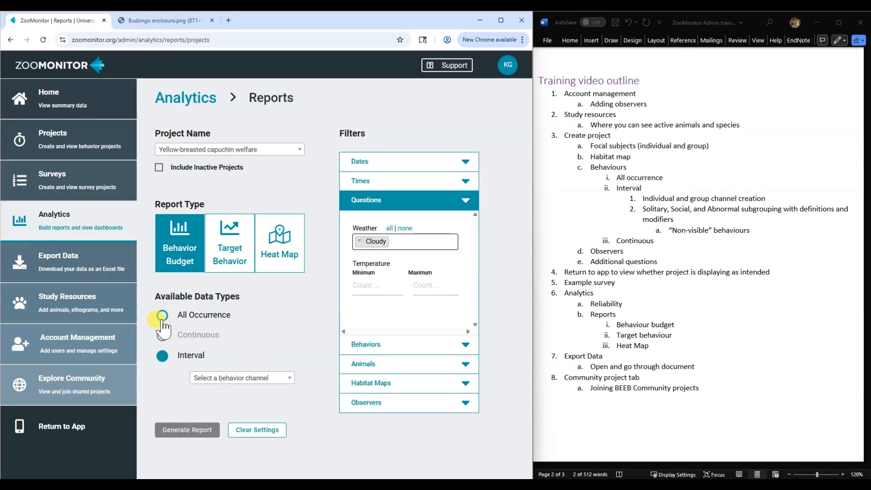
# - Limit Interval - Activity to Aggression on the Activity channel and generate the budget report
pyautogui.click(389, 344)
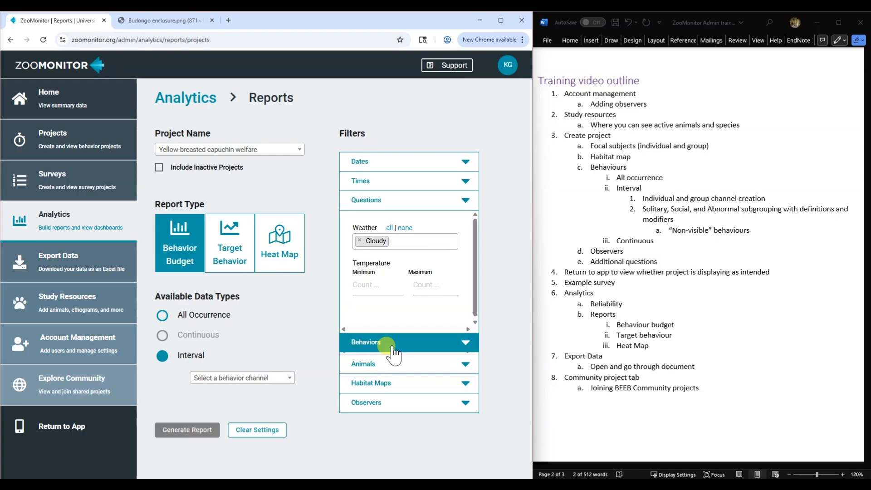
pyautogui.click(379, 260)
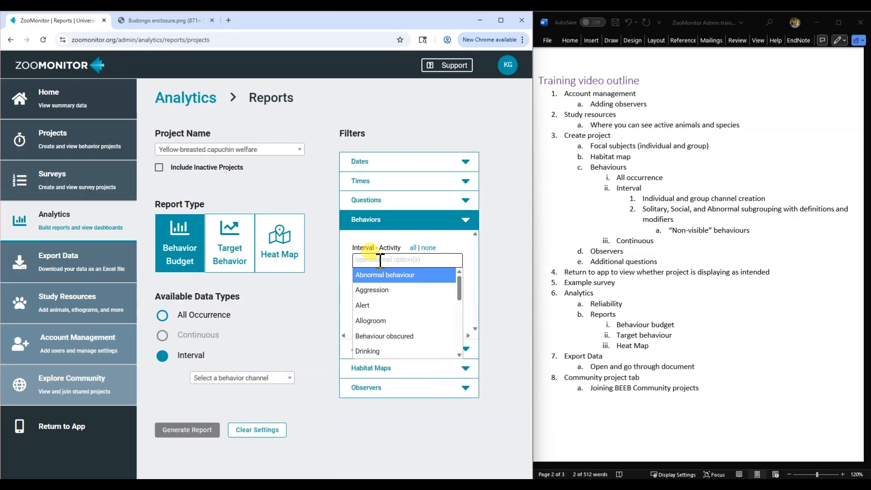
pyautogui.click(386, 294)
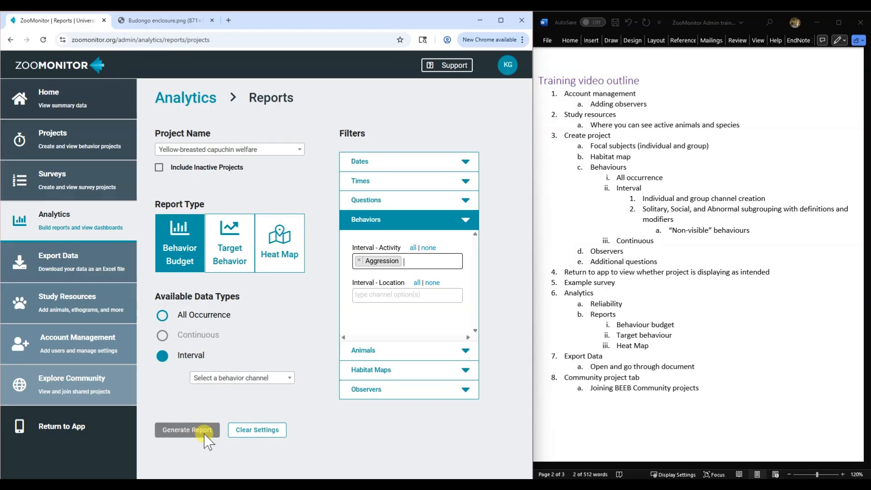
pyautogui.click(306, 329)
pyautogui.click(278, 380)
pyautogui.click(236, 405)
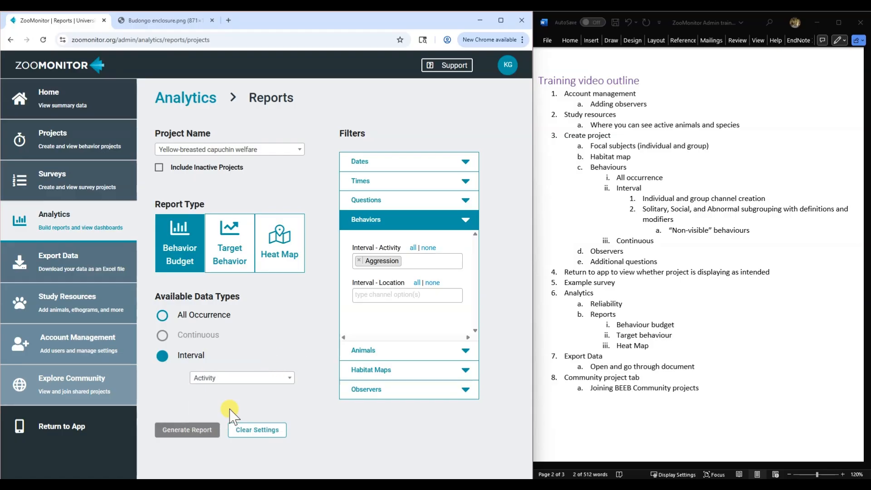
pyautogui.click(376, 260)
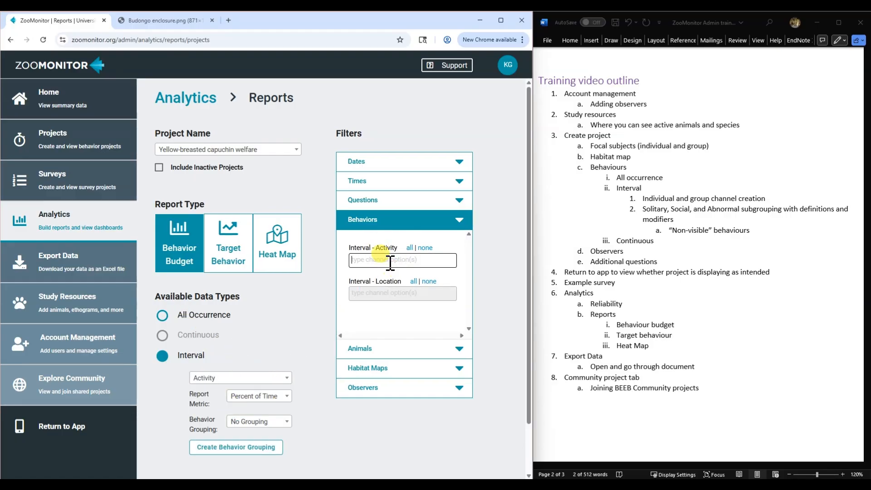
pyautogui.click(373, 291)
pyautogui.click(363, 200)
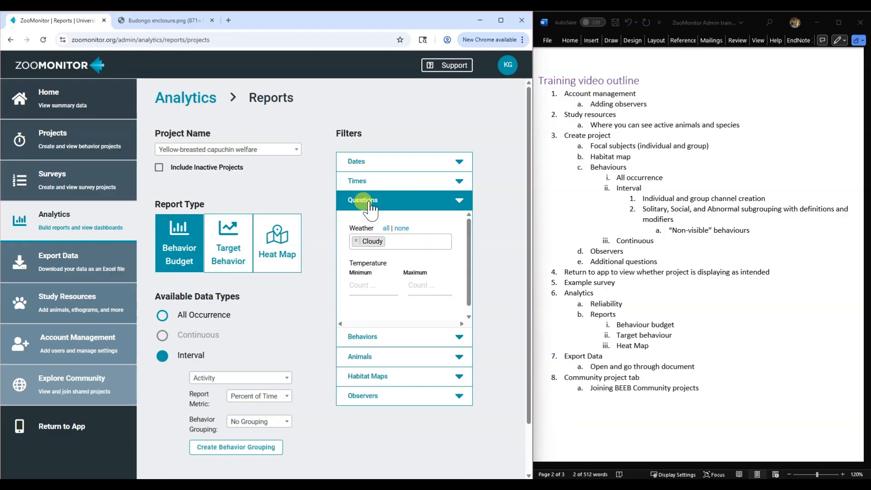
pyautogui.scroll(-1, 278, 449)
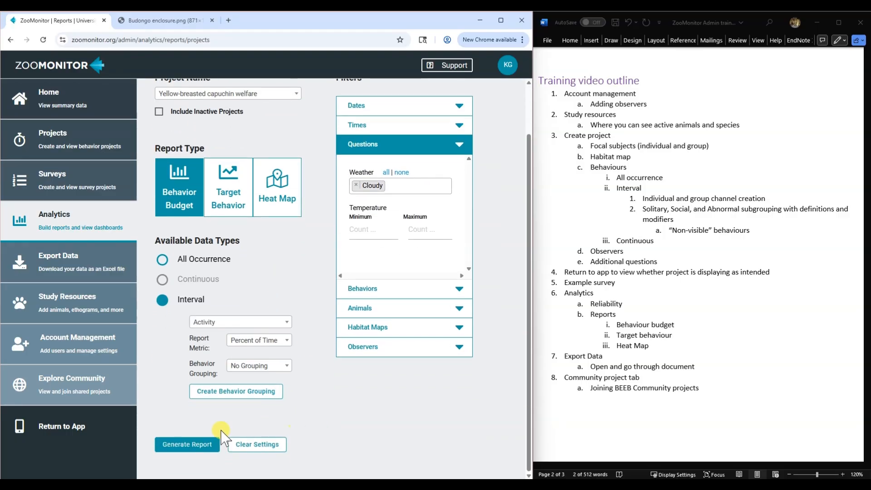
pyautogui.click(178, 444)
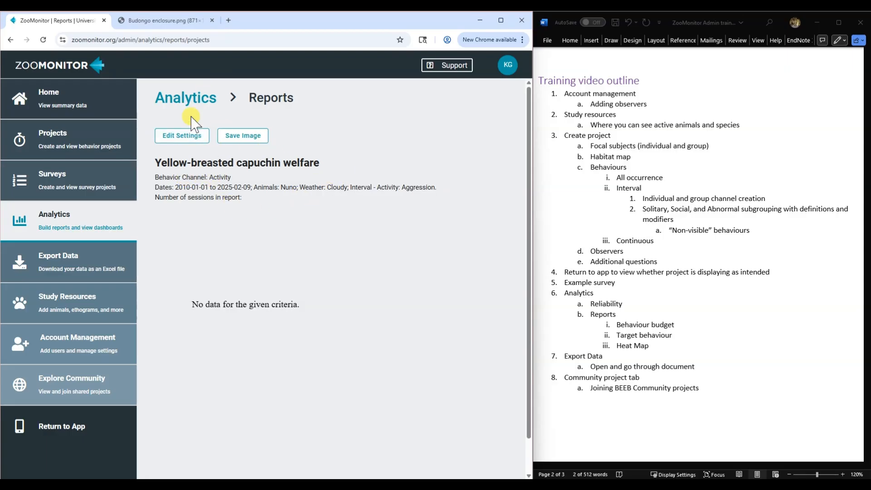
# - Reopen the report settings, collapse the Questions filter, and select Heat Map as the report type
pyautogui.click(196, 138)
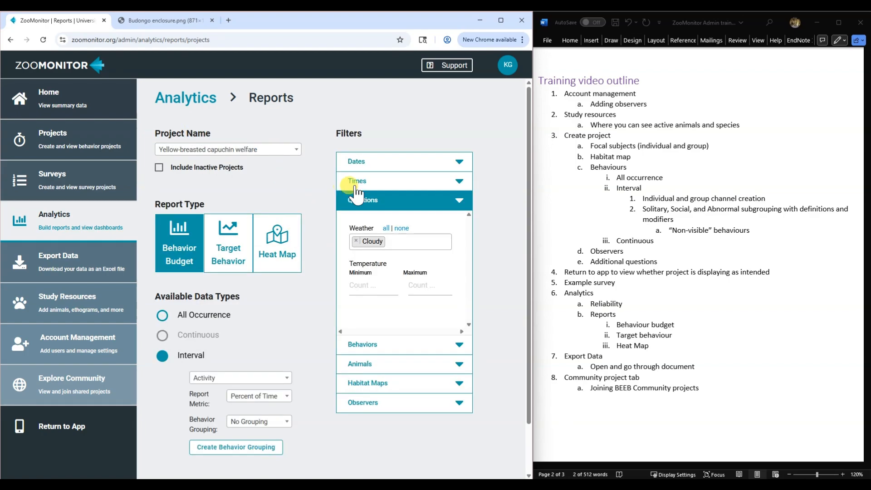
pyautogui.click(459, 202)
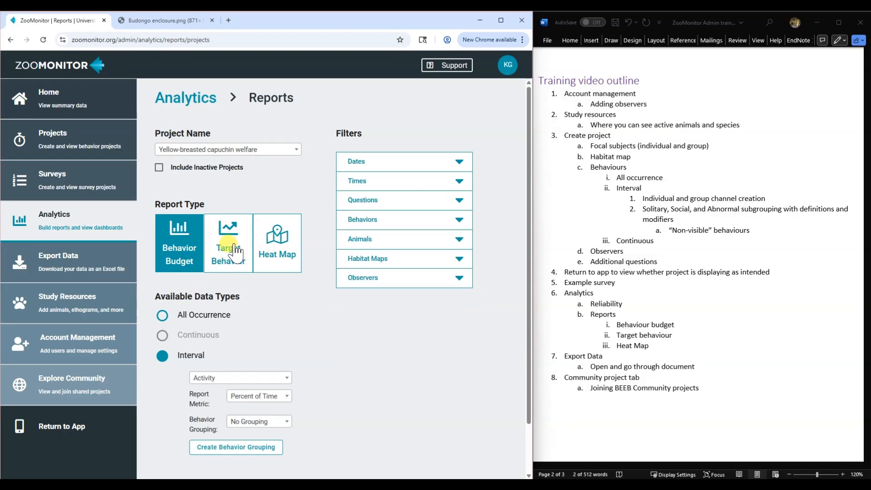
pyautogui.click(266, 242)
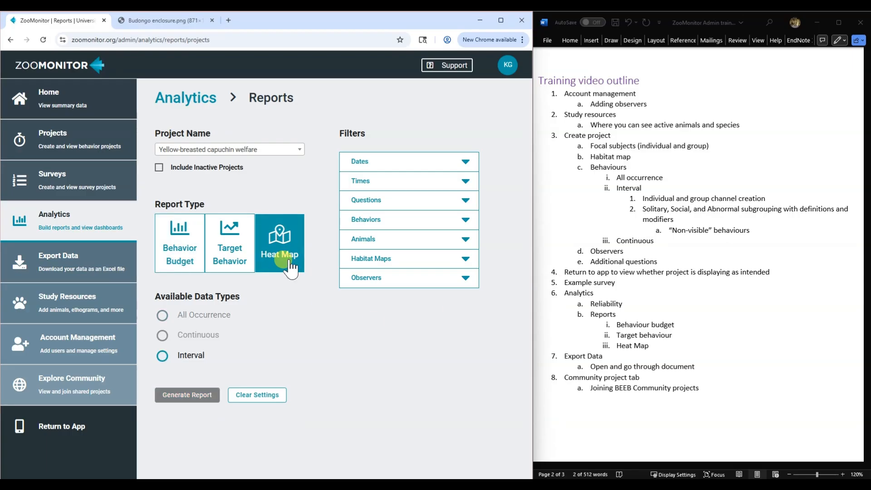
pyautogui.click(178, 243)
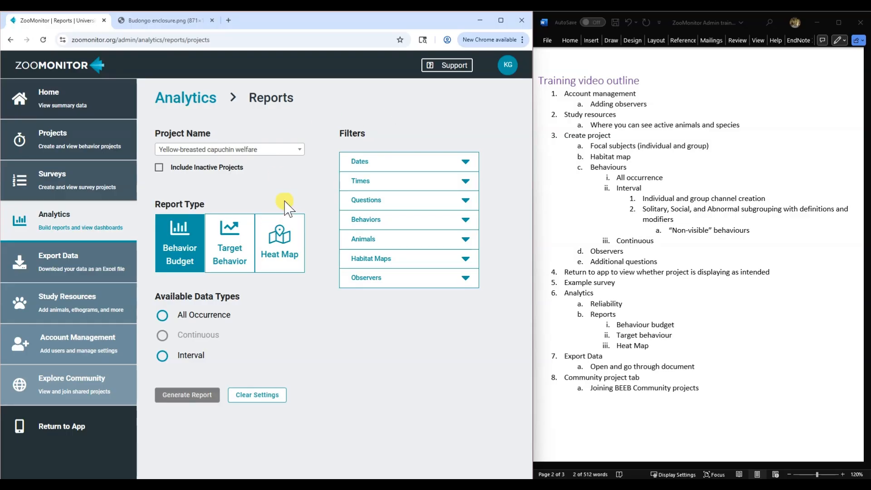
pyautogui.click(282, 238)
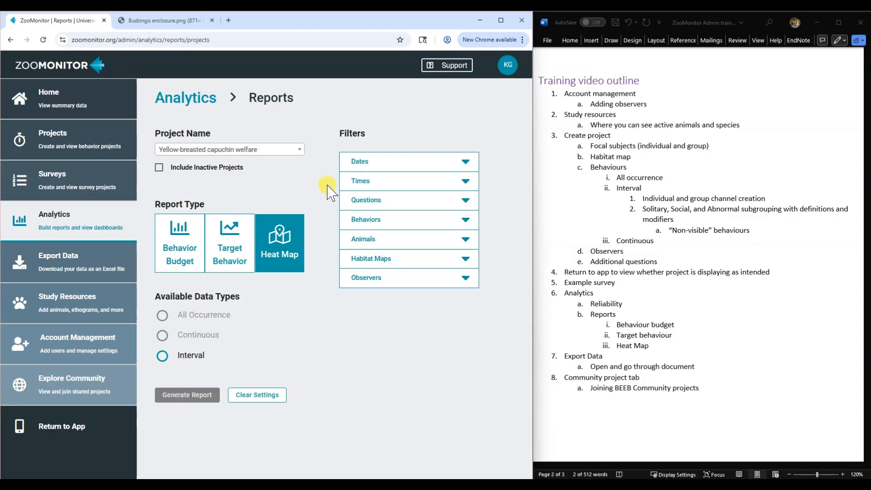
# - Generate an interval-data heat map using the Living Links habitat map and all animals
pyautogui.click(161, 355)
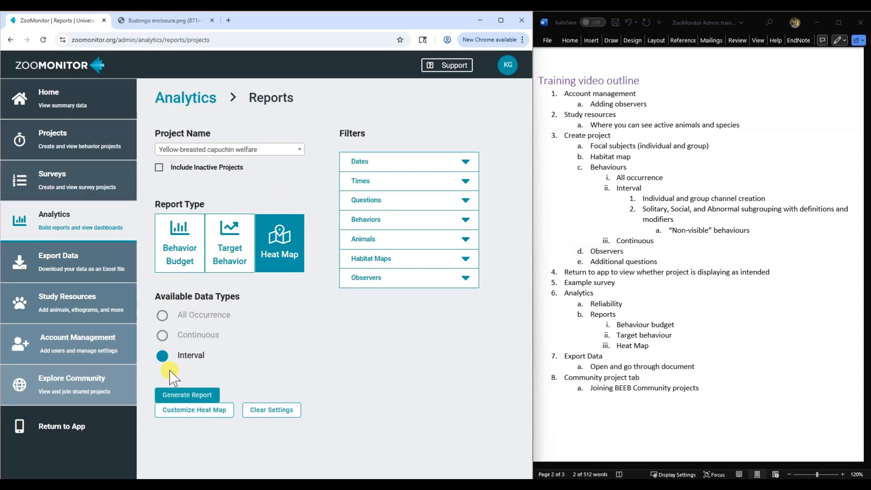
pyautogui.click(407, 260)
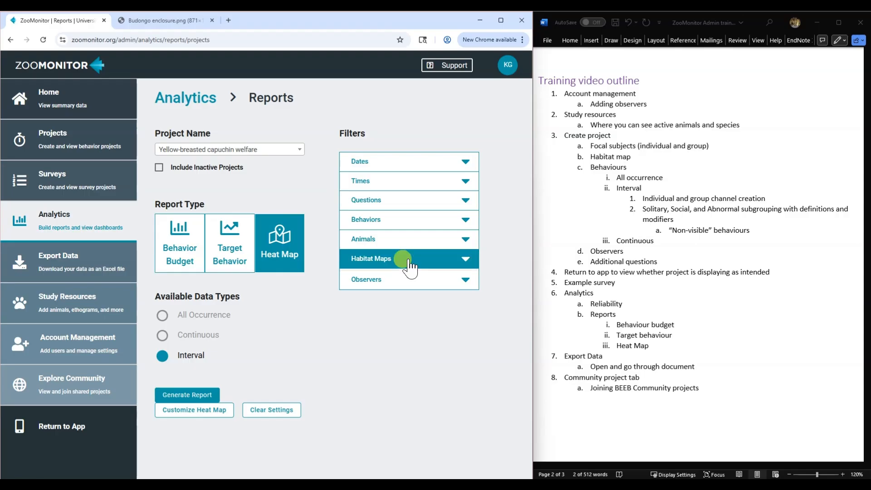
pyautogui.click(361, 296)
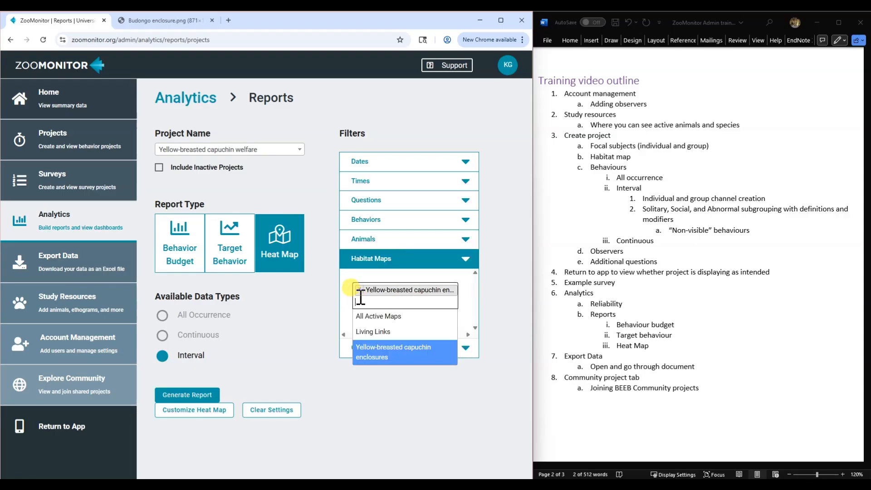
pyautogui.click(360, 290)
pyautogui.click(362, 321)
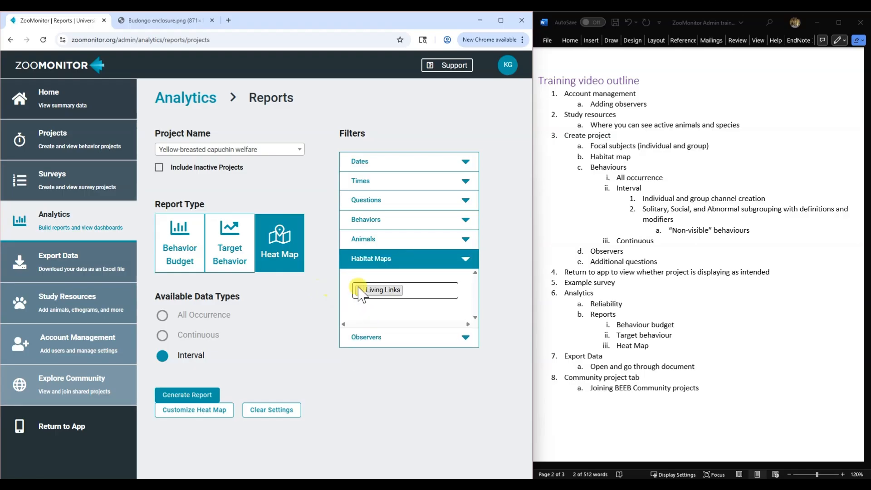
pyautogui.click(368, 240)
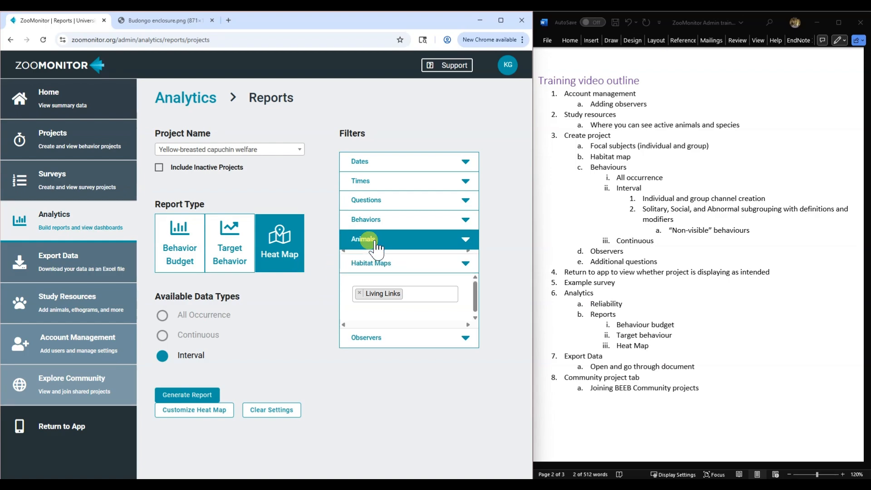
pyautogui.click(356, 263)
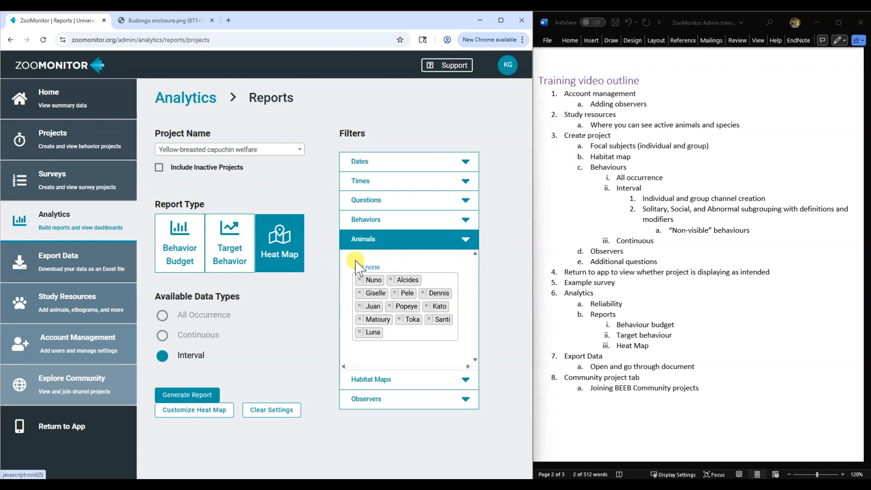
pyautogui.click(365, 240)
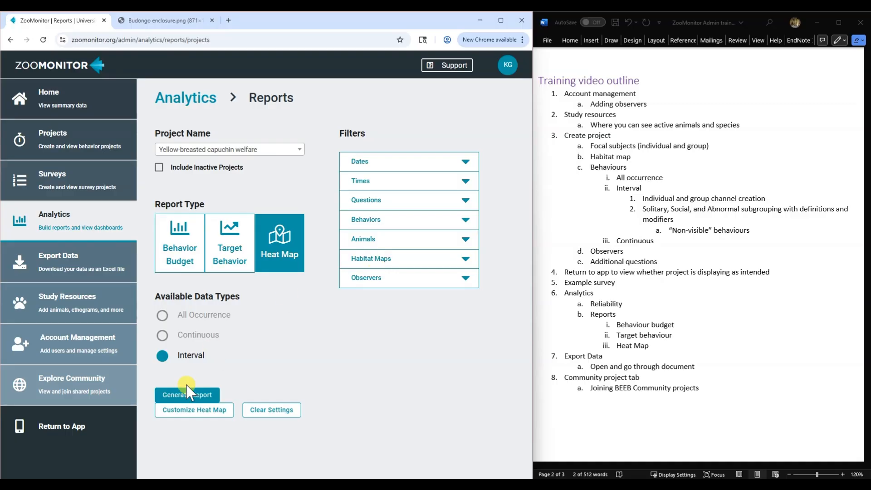
pyautogui.click(196, 398)
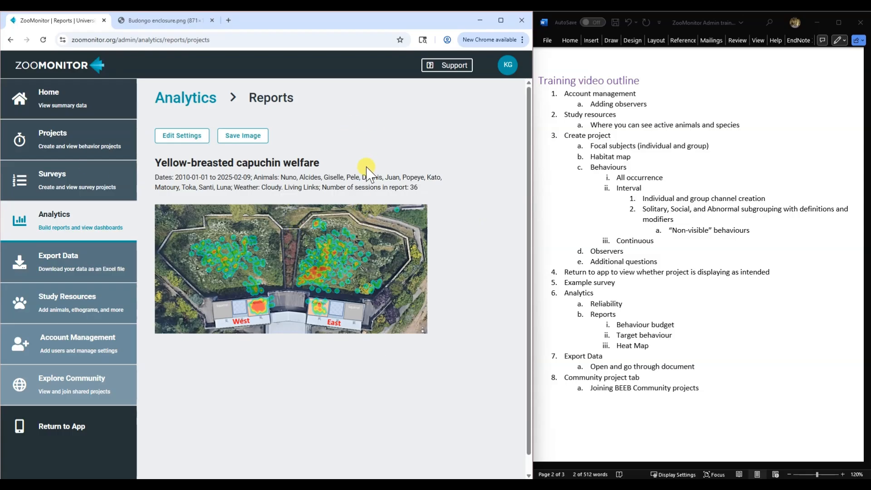
# - Filter Interval - Activity to Allogroom and regenerate the heat map, now 7 sessions
pyautogui.click(190, 138)
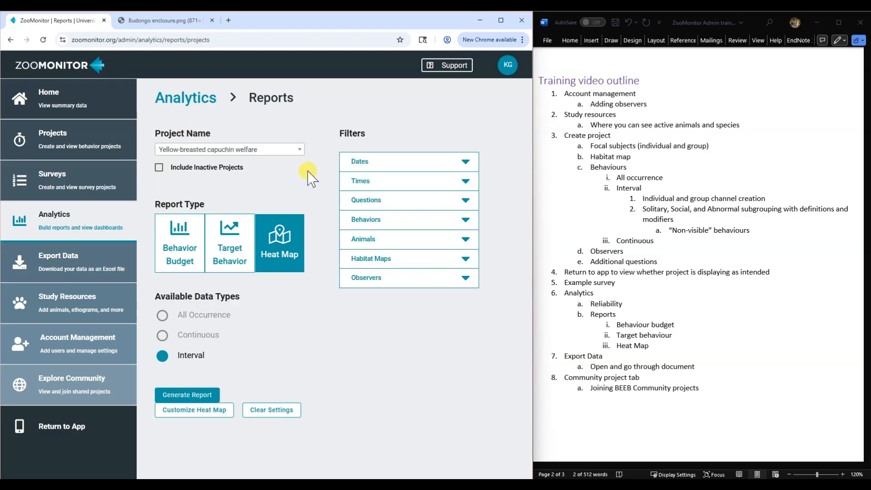
pyautogui.click(395, 221)
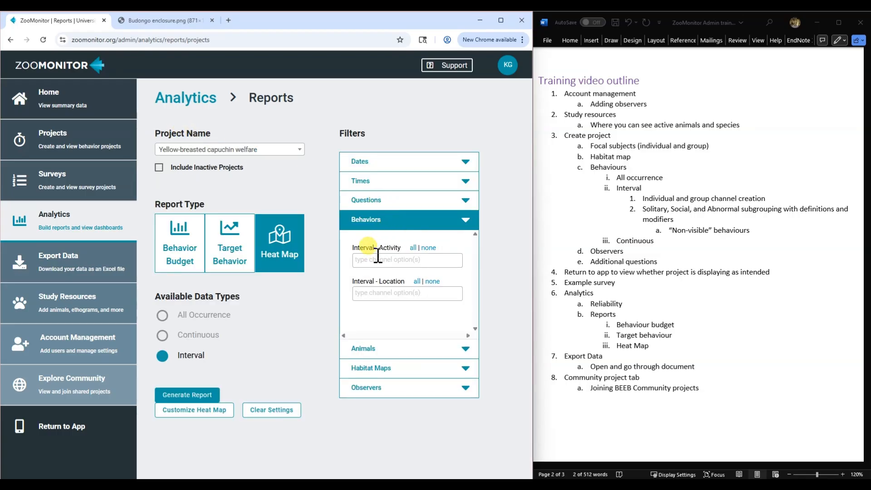
pyautogui.click(366, 259)
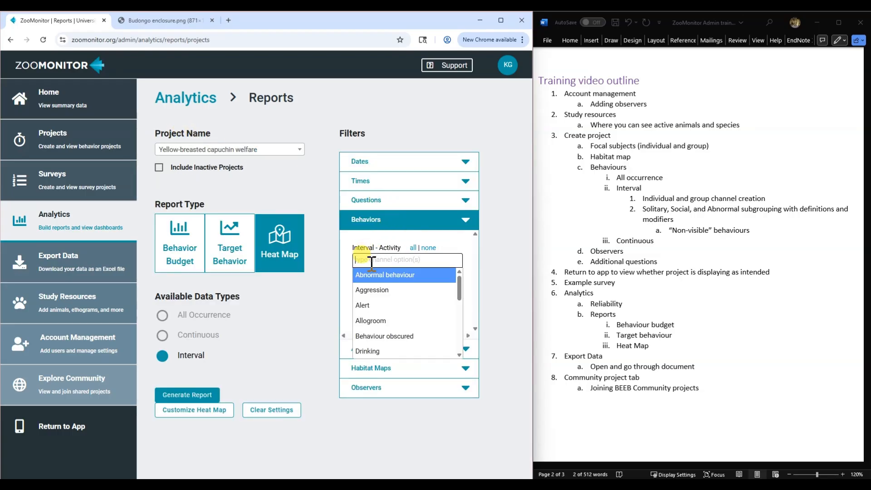
pyautogui.click(380, 320)
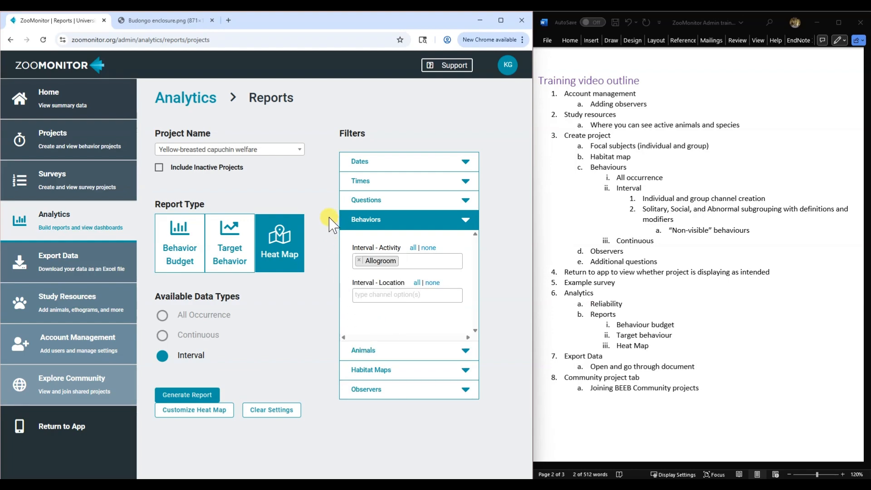
pyautogui.click(365, 220)
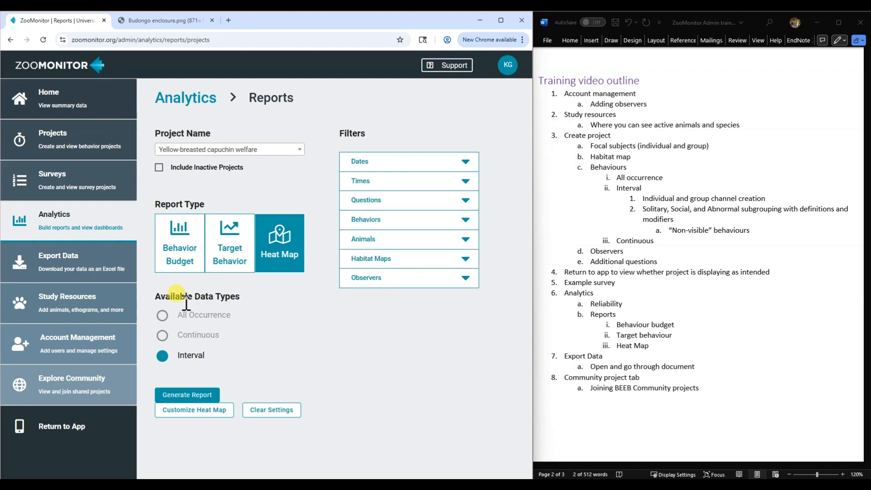
pyautogui.click(182, 396)
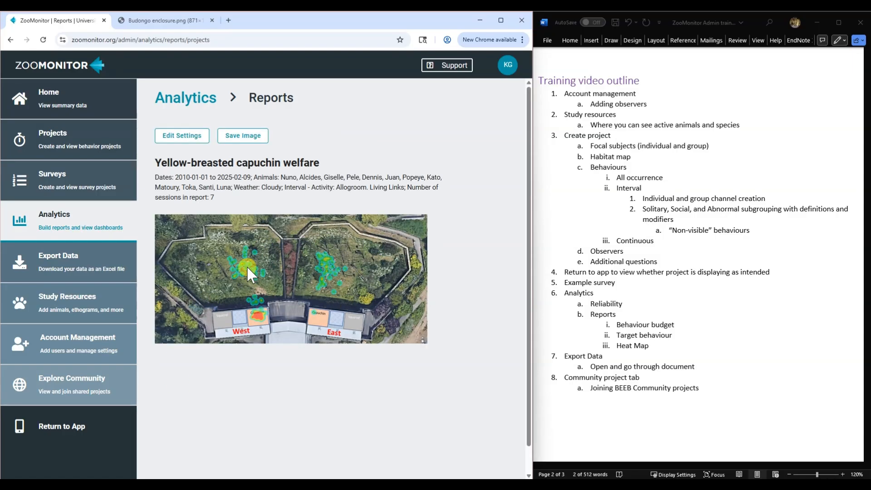
# - Replace the Cloudy weather condition with Sunny and regenerate the heat map (13 sessions)
pyautogui.click(195, 137)
pyautogui.click(395, 202)
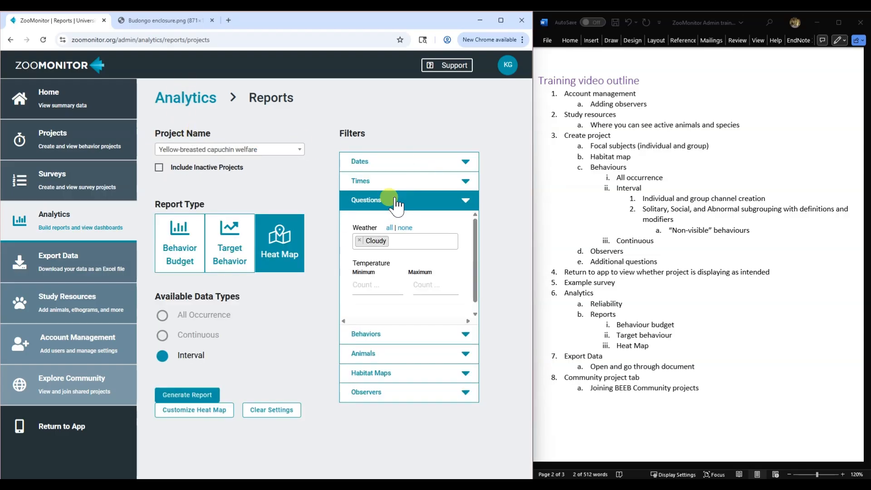
pyautogui.click(358, 242)
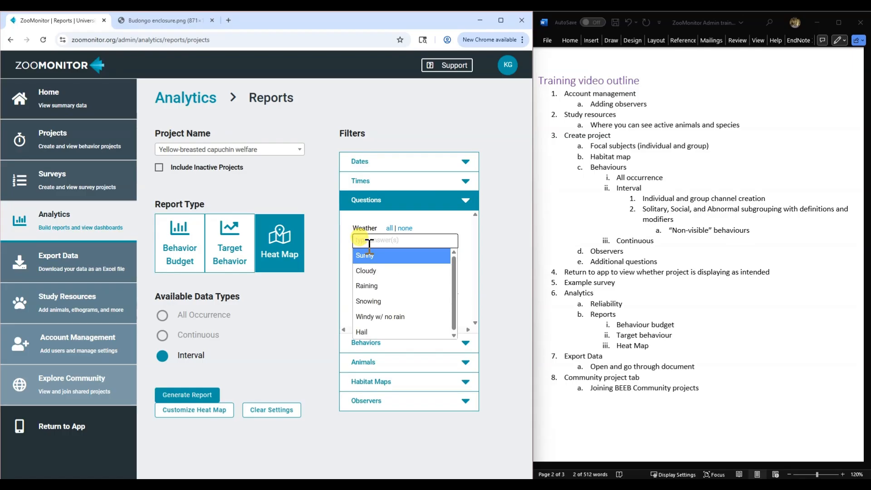
pyautogui.click(365, 255)
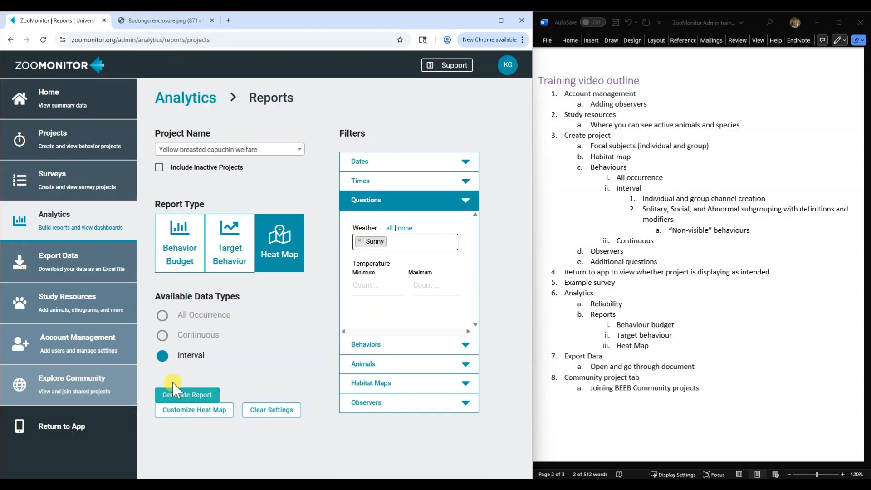
pyautogui.click(175, 393)
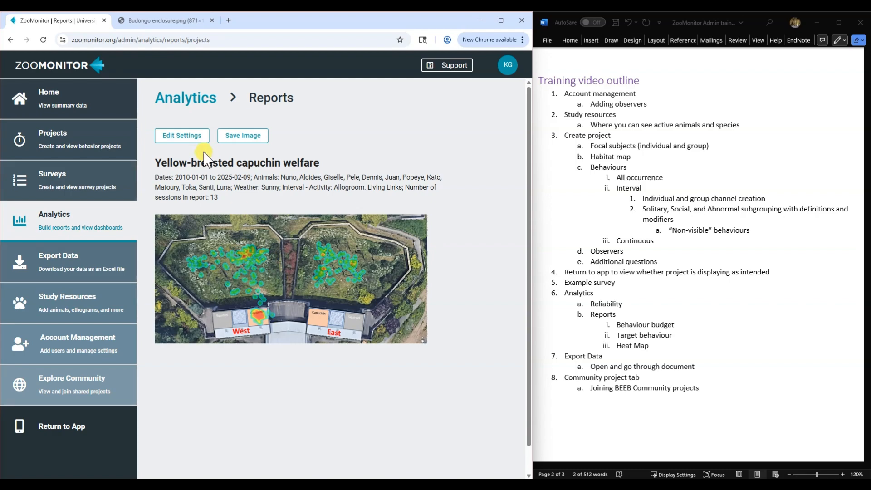
# - Return to the report settings, collapse the Questions filter, and go to the Export Data page
pyautogui.click(181, 145)
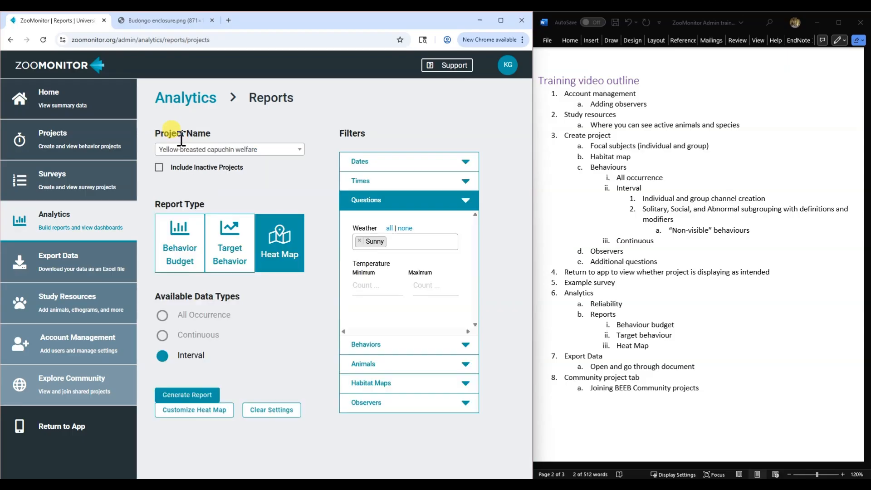
pyautogui.click(439, 200)
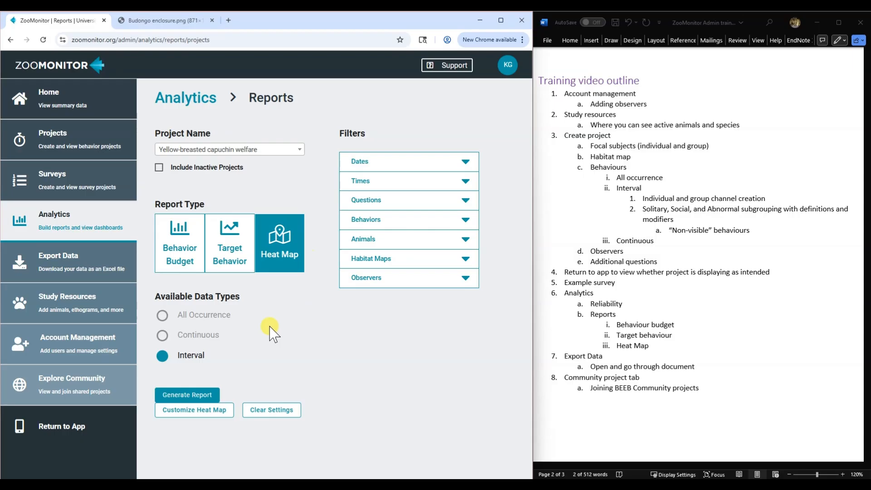
pyautogui.click(69, 266)
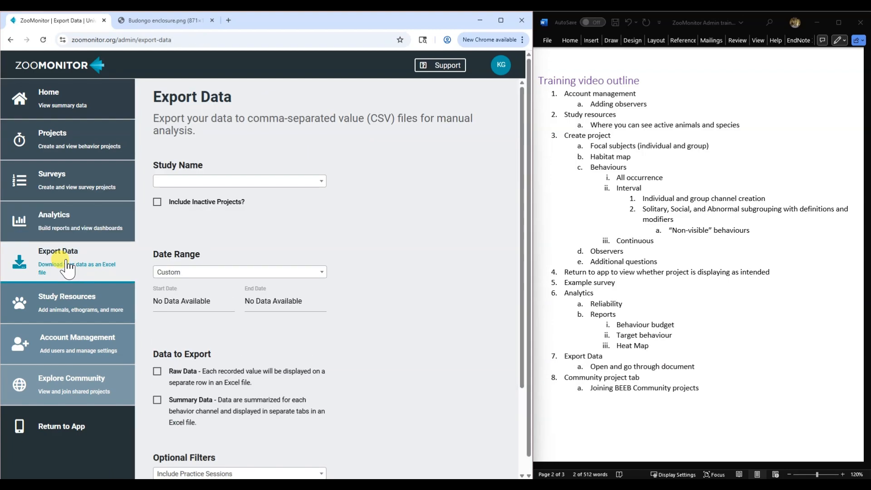
# - Choose the Yellow-breasted capuchin welfare study for export
pyautogui.click(299, 183)
pyautogui.scroll(-12, 249, 261)
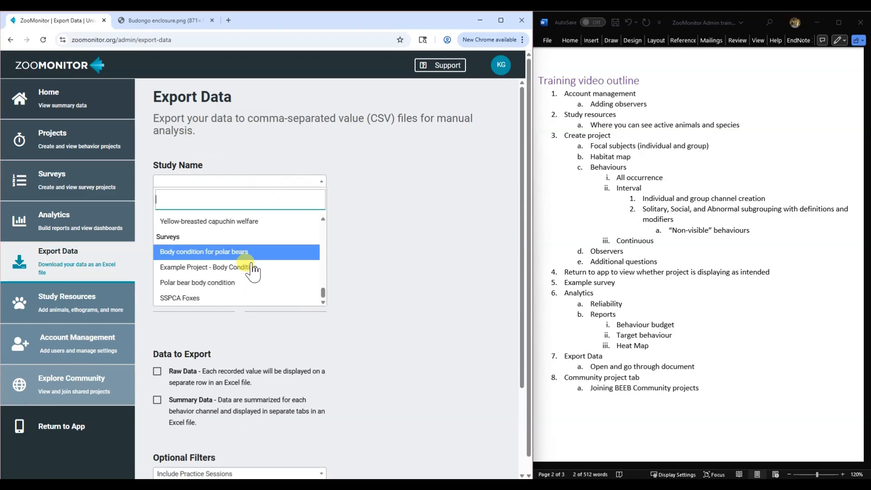
pyautogui.scroll(6, 251, 251)
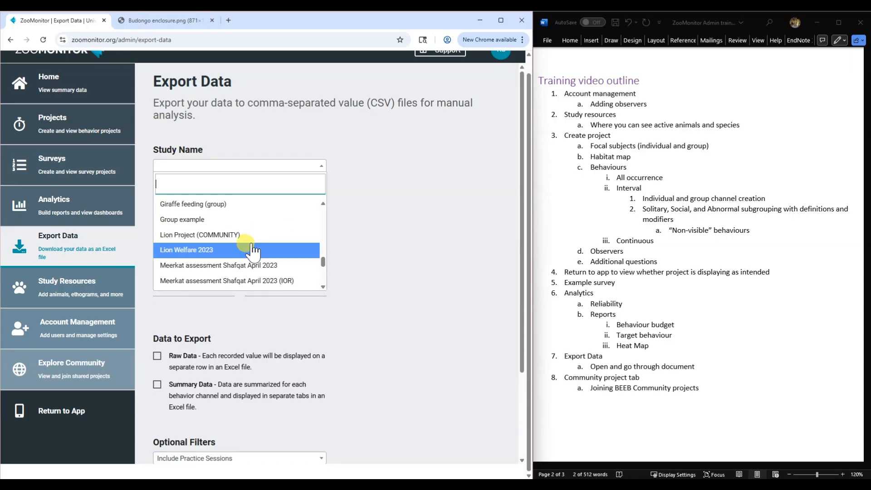
pyautogui.scroll(-4, 249, 254)
pyautogui.click(248, 254)
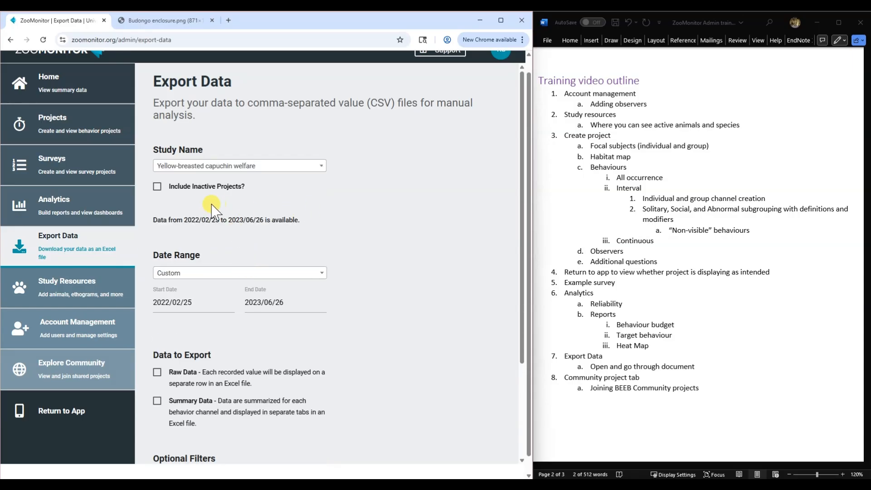
pyautogui.scroll(-2, 352, 224)
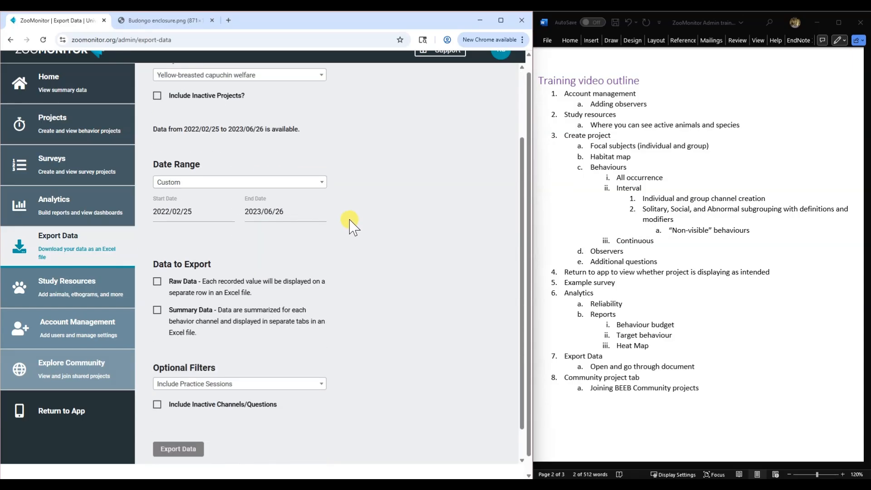
# - Set the export date range from 2025/07/01 to 2025/07/17
pyautogui.click(194, 212)
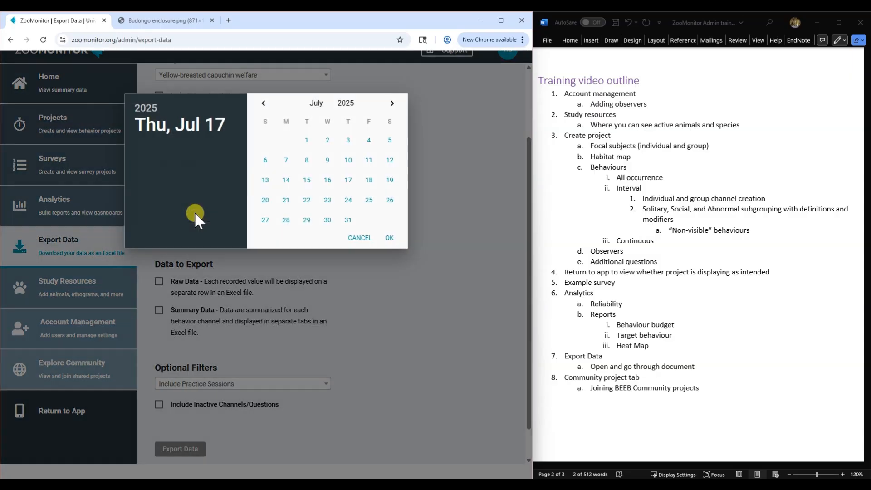
pyautogui.click(306, 141)
pyautogui.click(391, 241)
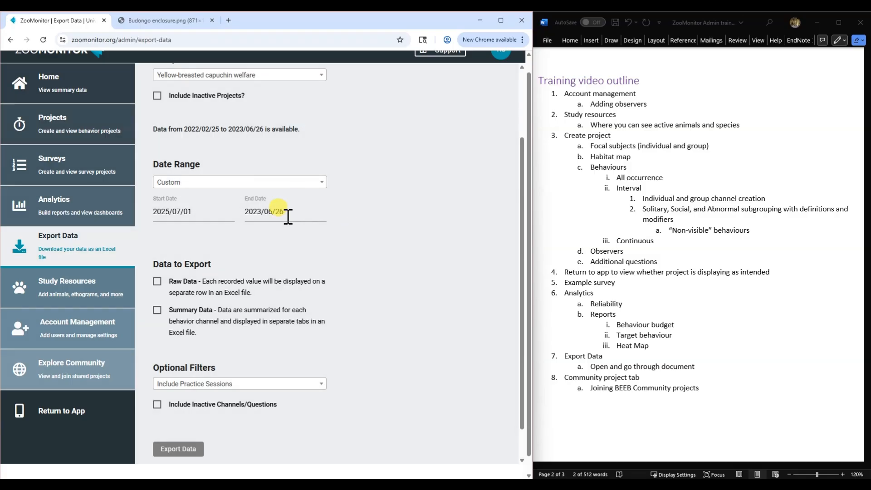
pyautogui.click(297, 212)
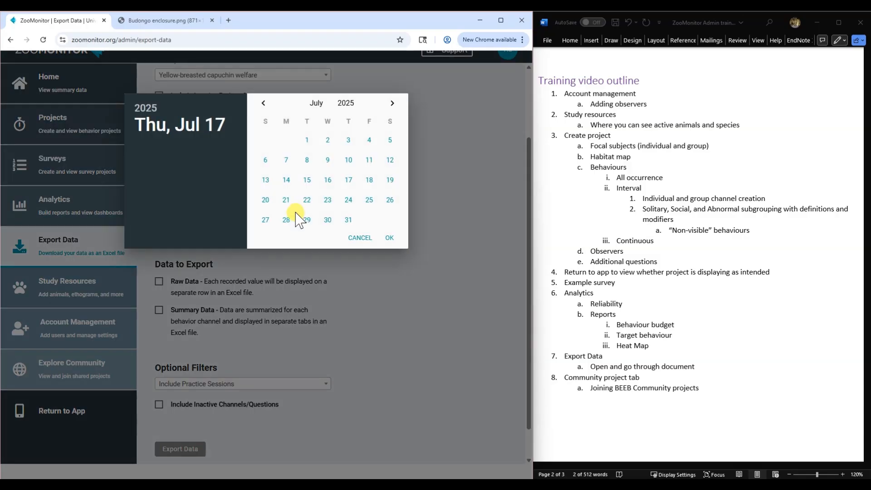
pyautogui.click(348, 180)
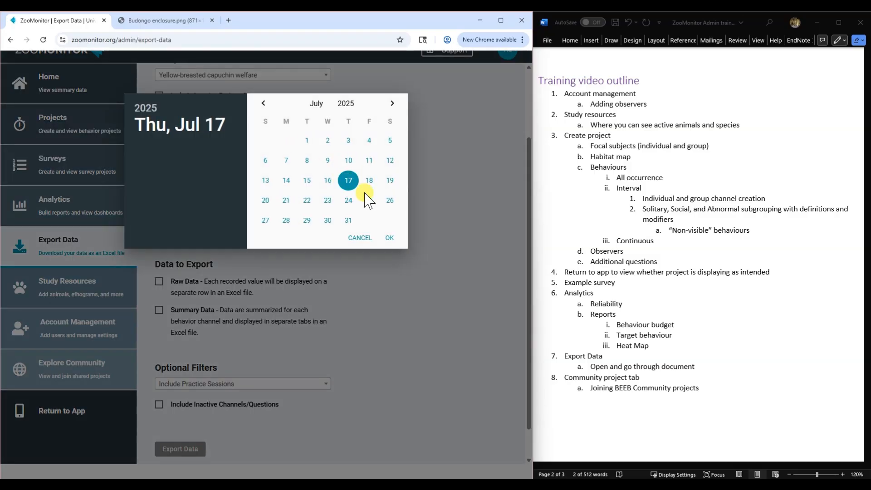
pyautogui.click(386, 239)
pyautogui.scroll(-1, 383, 238)
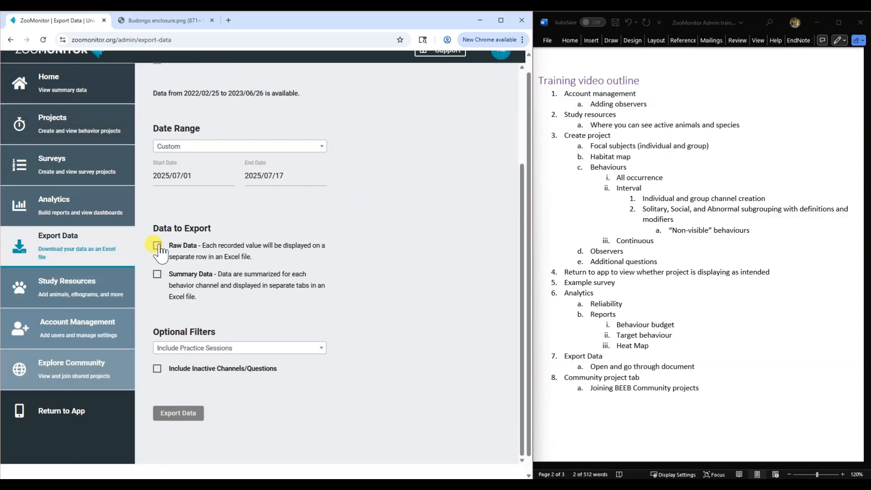
# - Tick Raw Data and Summary Data, keeping practice sessions included
pyautogui.click(158, 245)
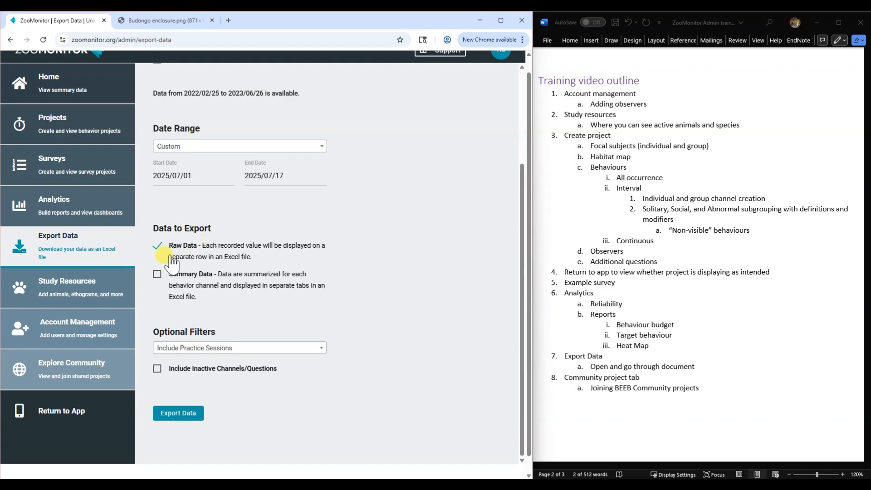
pyautogui.click(158, 275)
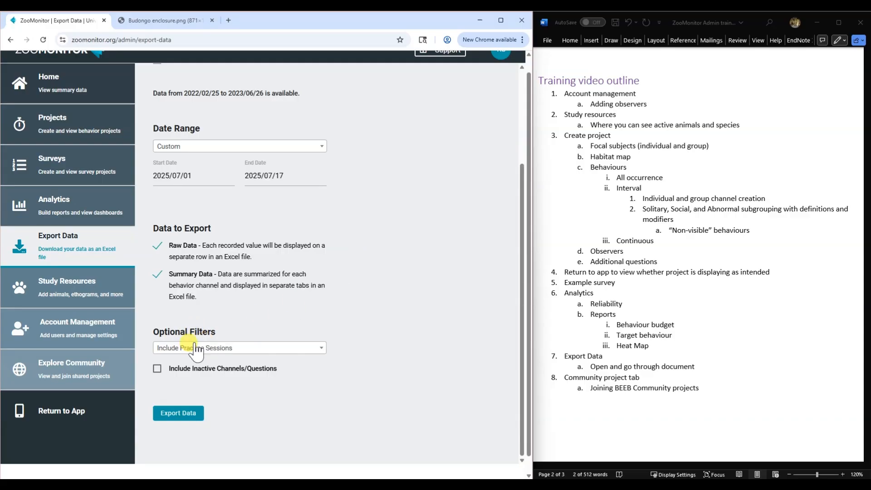
pyautogui.click(270, 349)
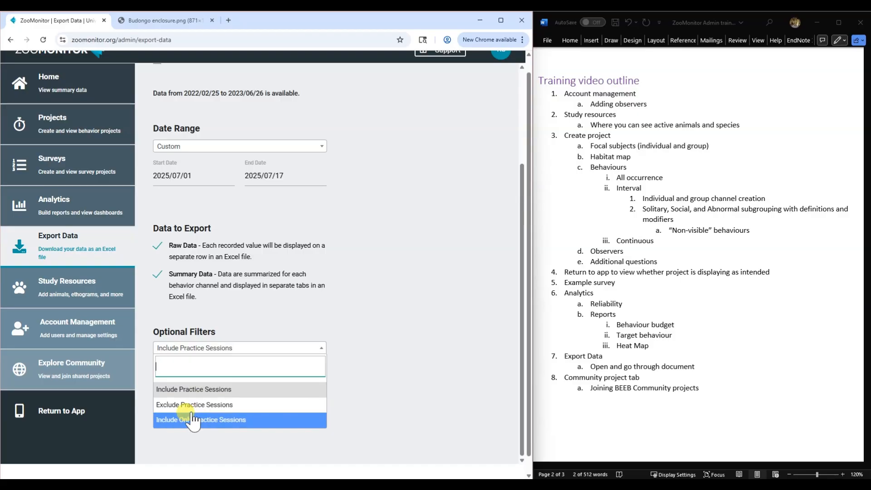
pyautogui.click(229, 390)
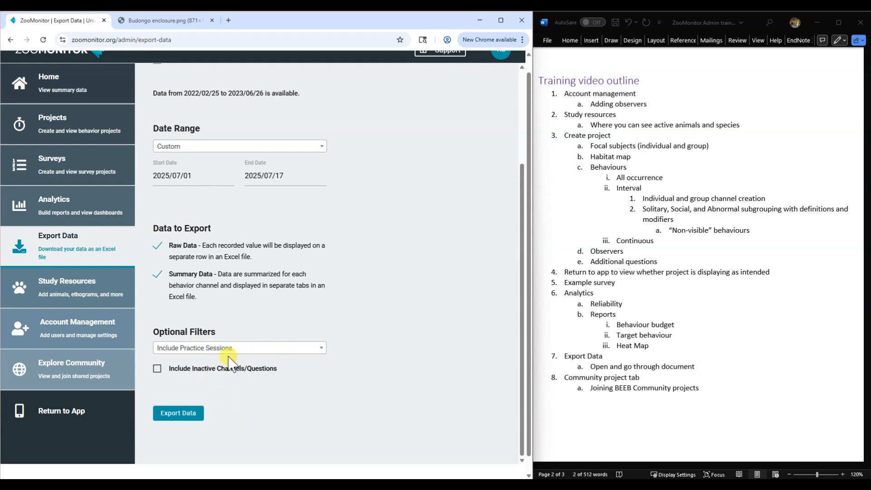
pyautogui.click(239, 349)
pyautogui.click(254, 349)
# - Run the export and dismiss the Export Processing notice
pyautogui.scroll(-1, 324, 334)
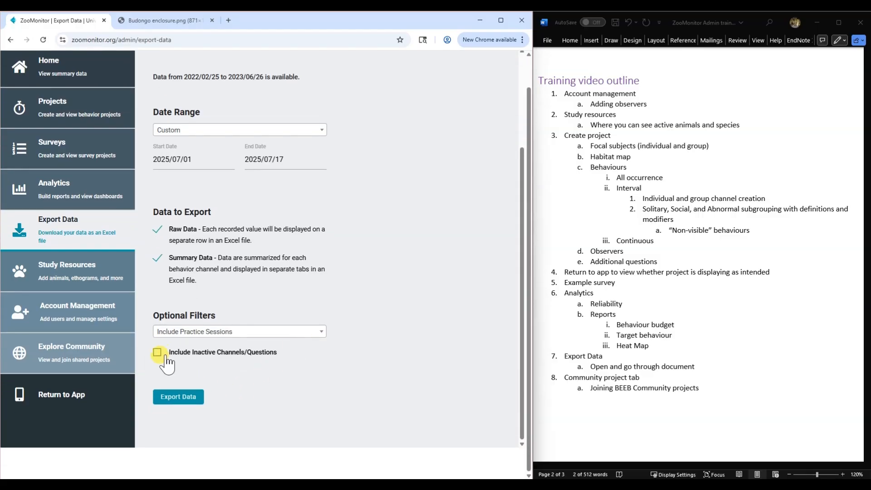
pyautogui.click(175, 398)
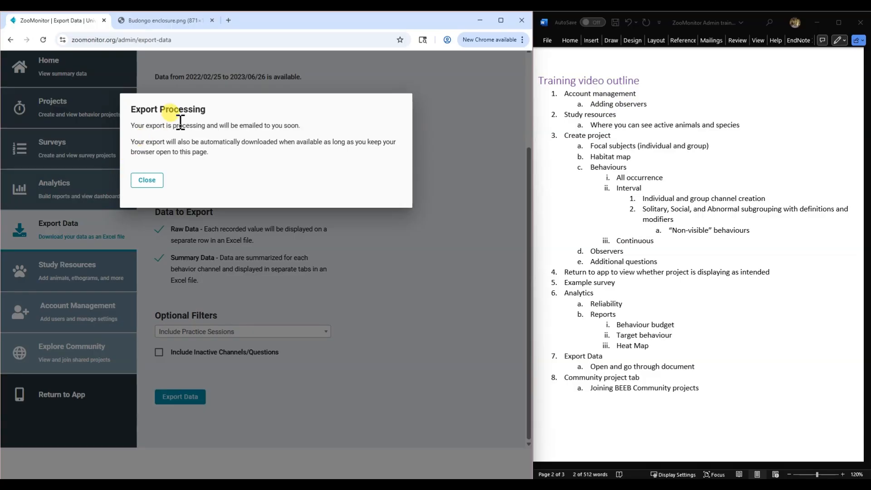
pyautogui.click(147, 181)
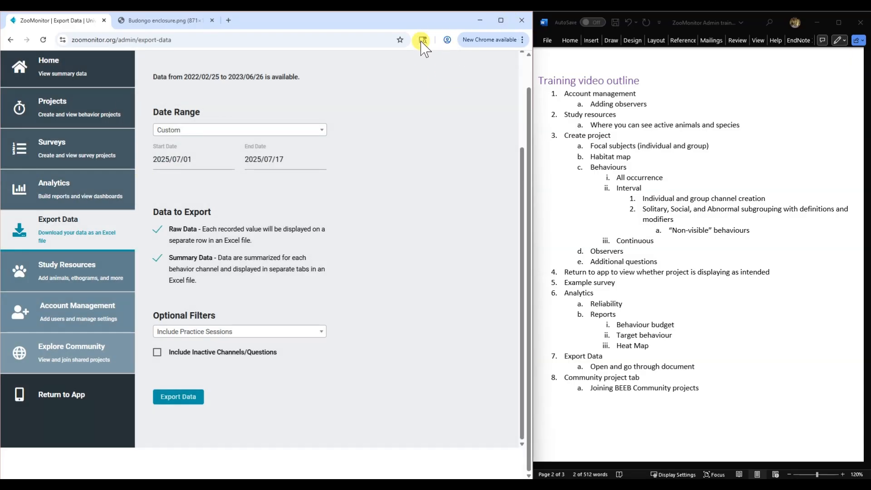
pyautogui.scroll(3, 423, 238)
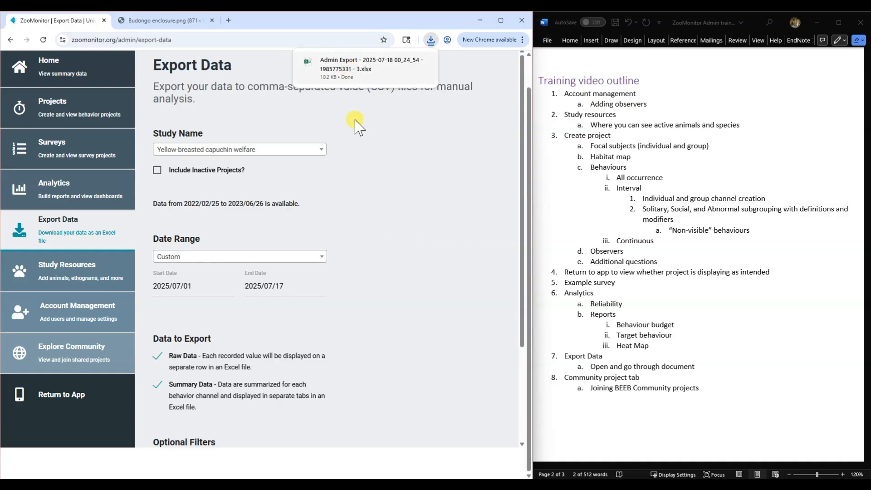
# - Open the downloaded Admin Export .xlsx file and maximise the Excel window
pyautogui.click(352, 72)
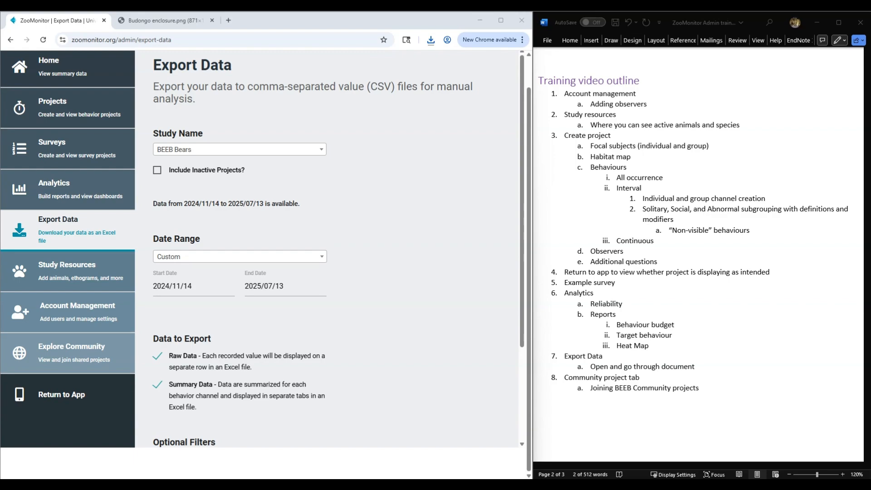
pyautogui.moveTo(870, 104); pyautogui.dragTo(466, 14)
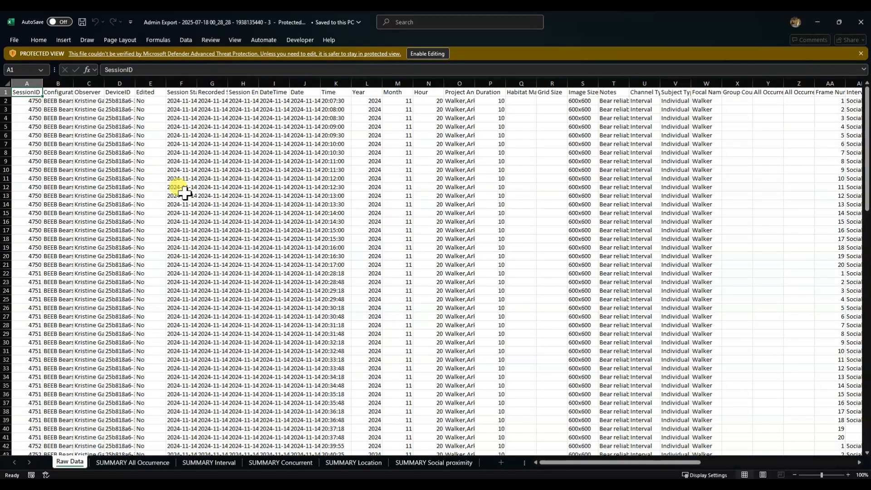
pyautogui.moveTo(572, 462); pyautogui.dragTo(542, 463)
pyautogui.click(121, 461)
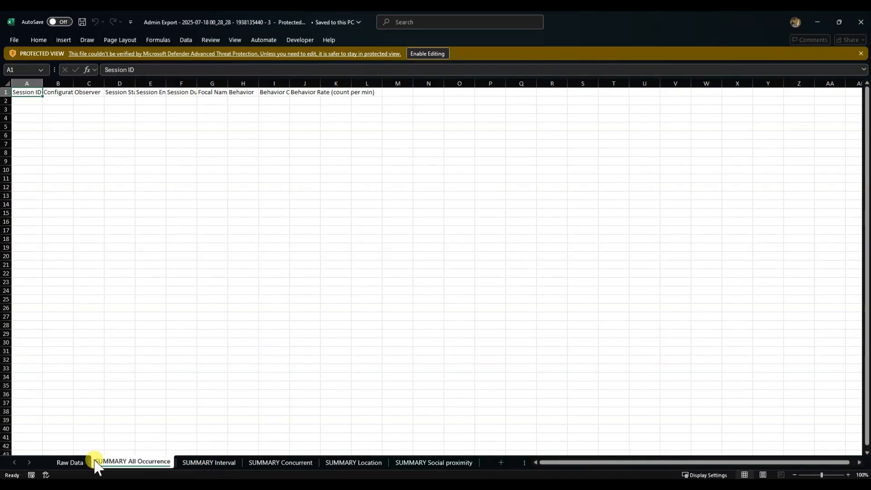
pyautogui.click(70, 467)
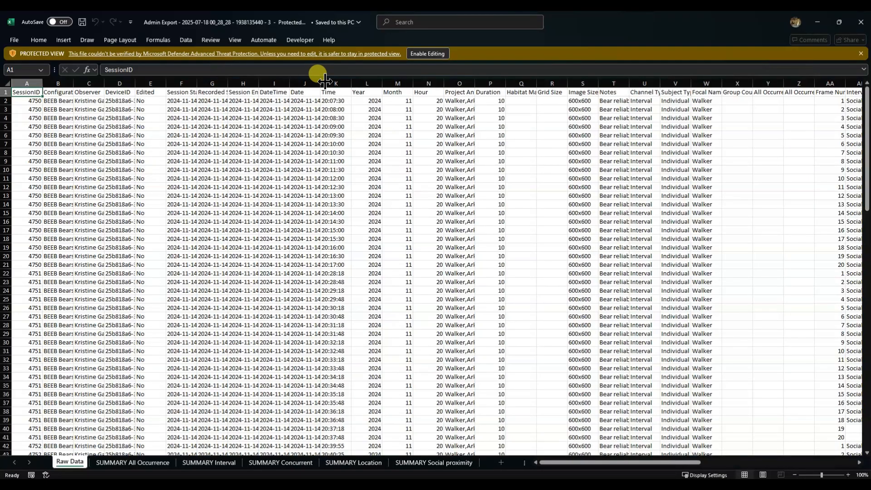
pyautogui.click(462, 79)
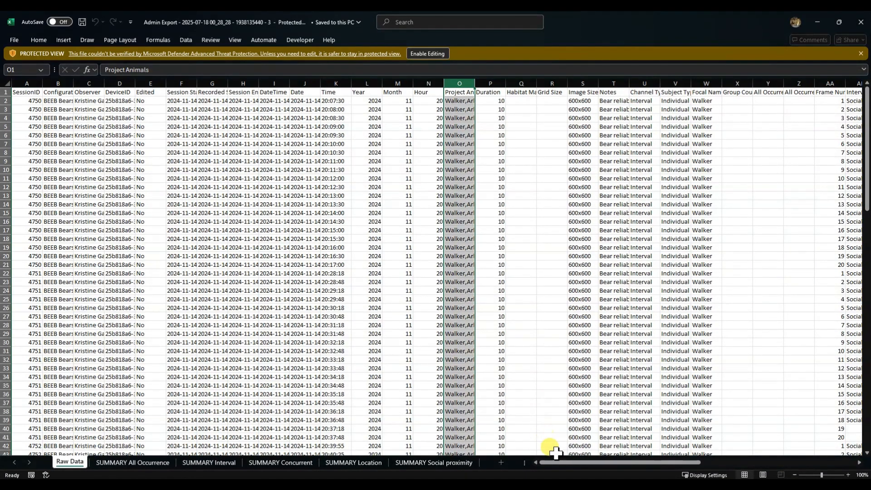
pyautogui.moveTo(562, 464); pyautogui.dragTo(607, 463)
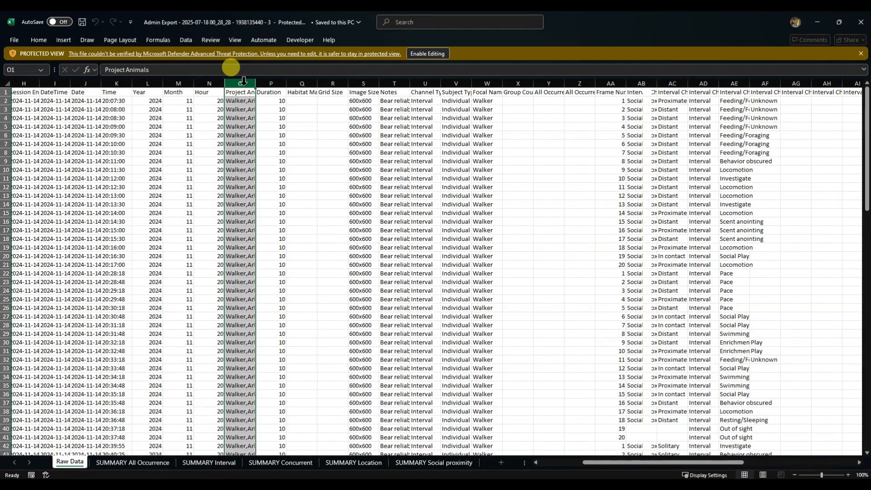
pyautogui.click(270, 83)
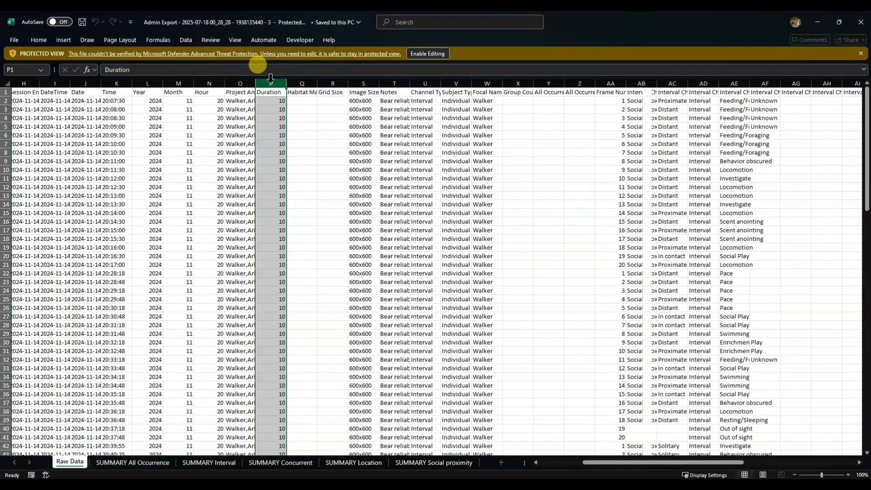
pyautogui.click(304, 83)
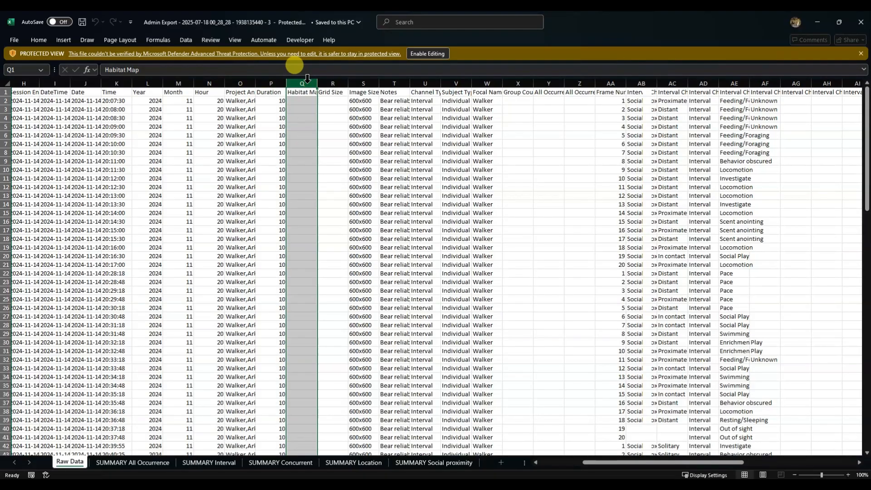
pyautogui.click(340, 83)
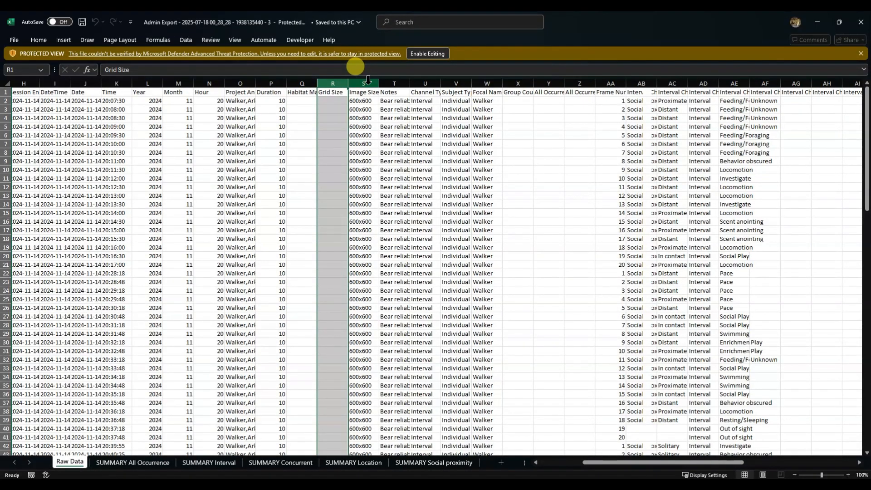
pyautogui.click(368, 79)
pyautogui.click(401, 81)
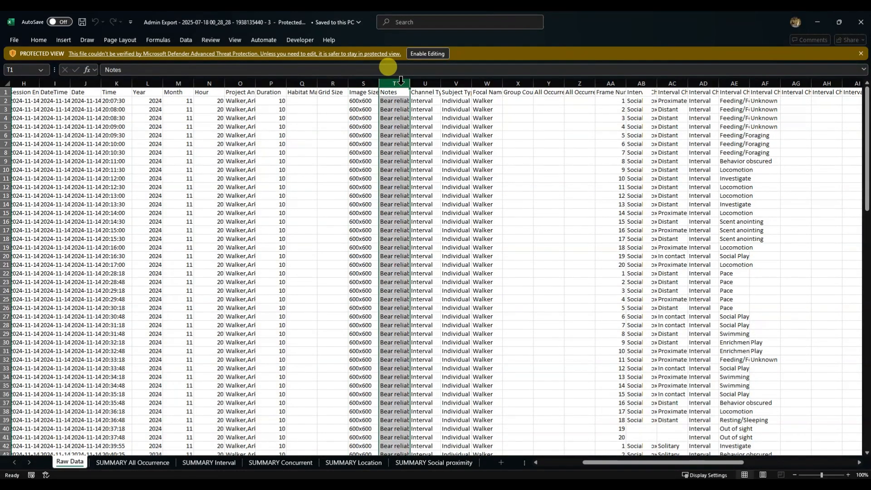
pyautogui.click(428, 80)
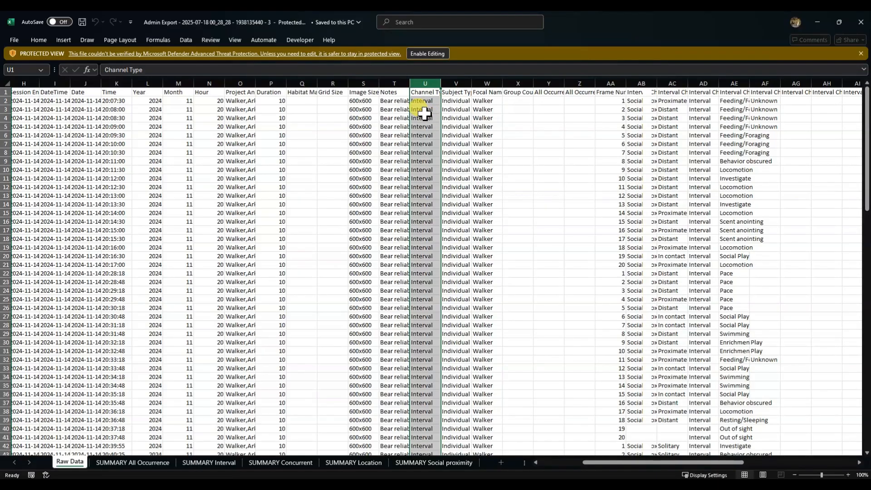
pyautogui.click(458, 81)
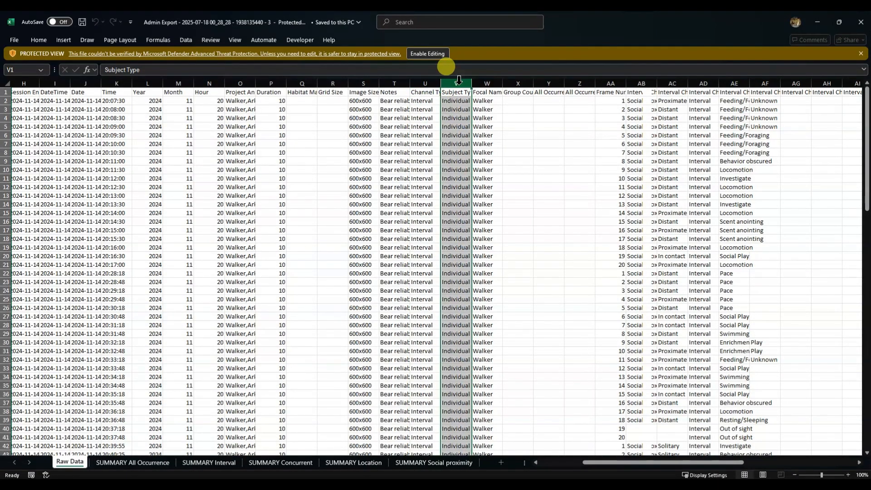
pyautogui.moveTo(458, 80); pyautogui.dragTo(484, 78)
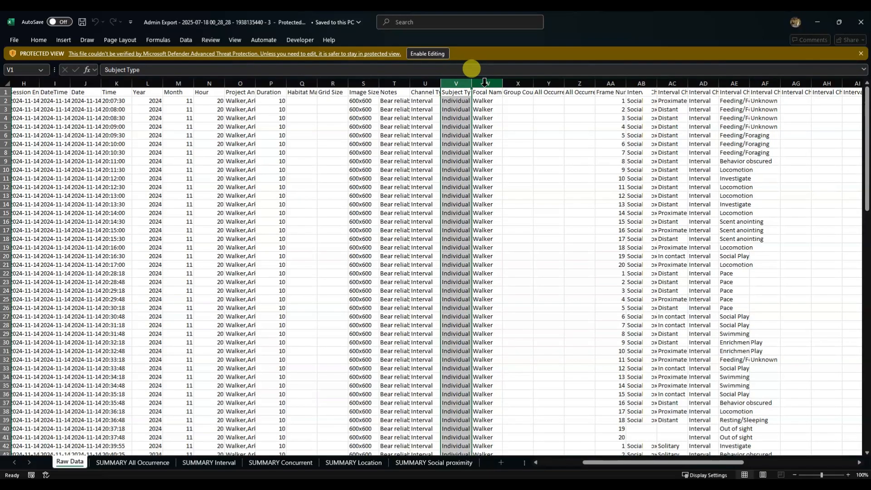
pyautogui.scroll(-8, 444, 151)
pyautogui.scroll(8, 447, 149)
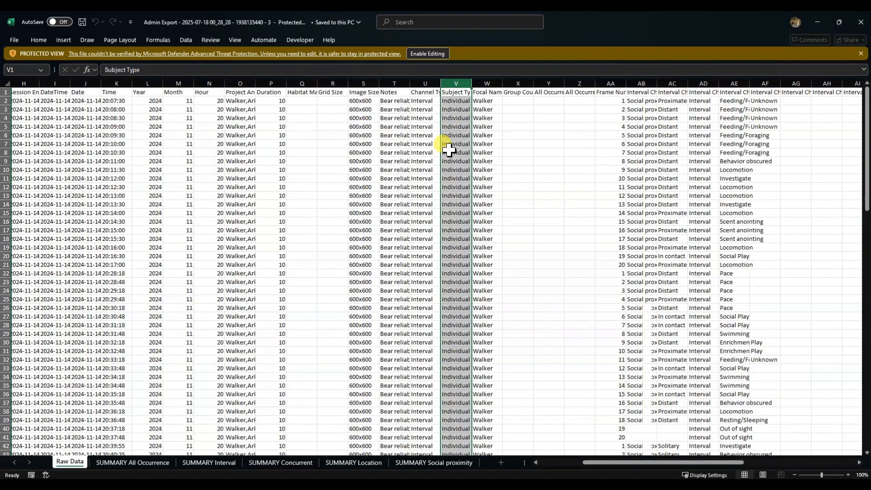
pyautogui.click(493, 80)
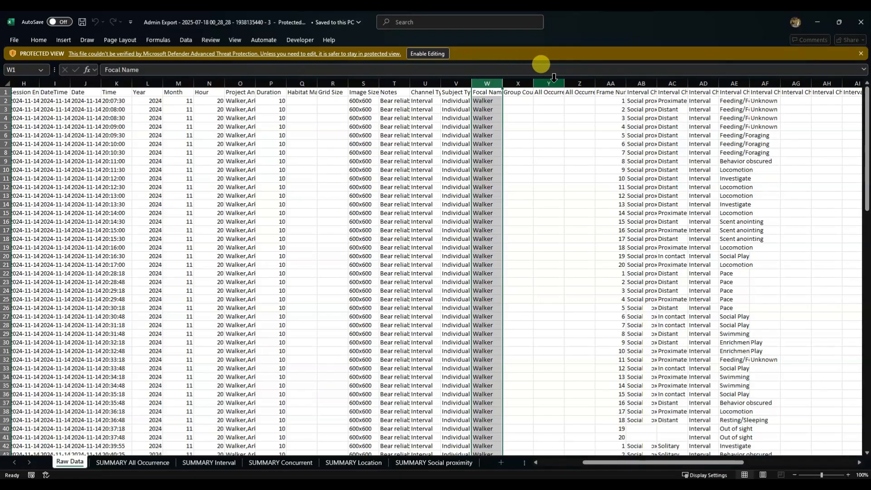
pyautogui.click(519, 83)
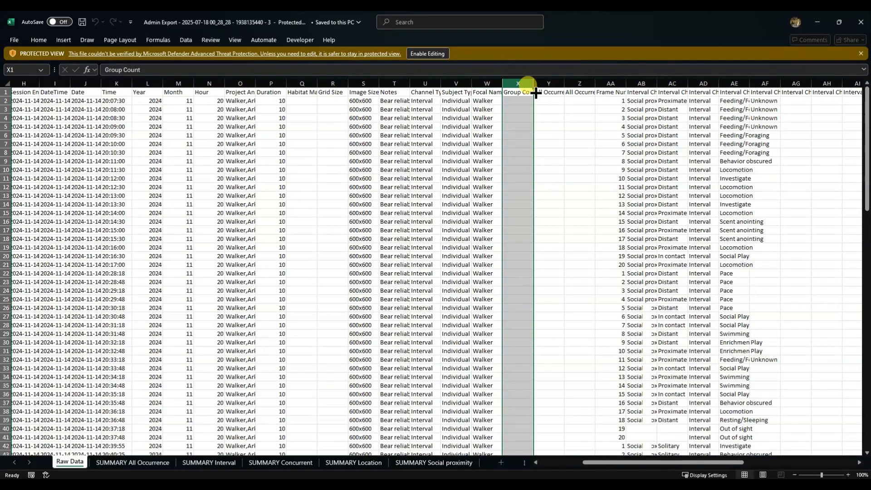
pyautogui.moveTo(605, 461); pyautogui.dragTo(680, 462)
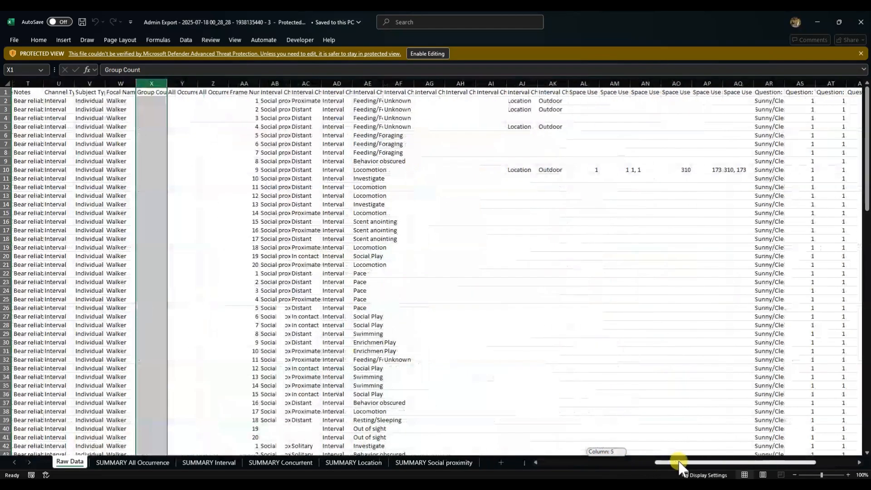
pyautogui.click(247, 82)
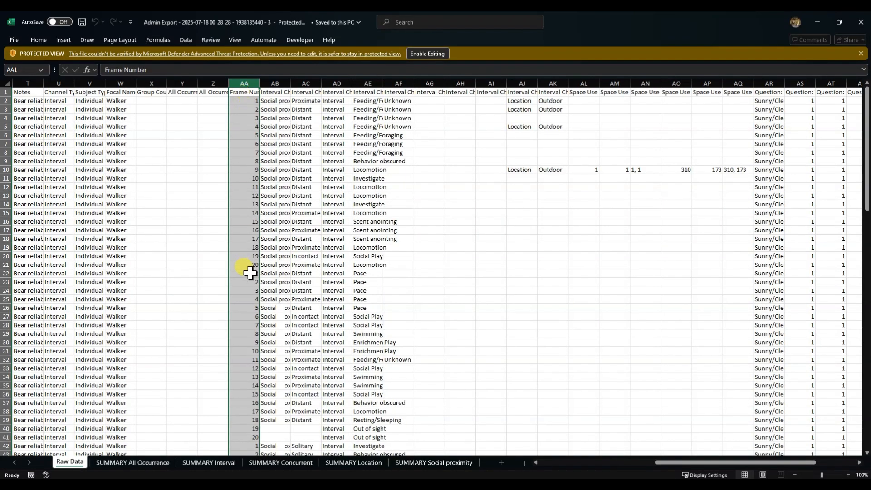
pyautogui.click(182, 83)
pyautogui.click(214, 83)
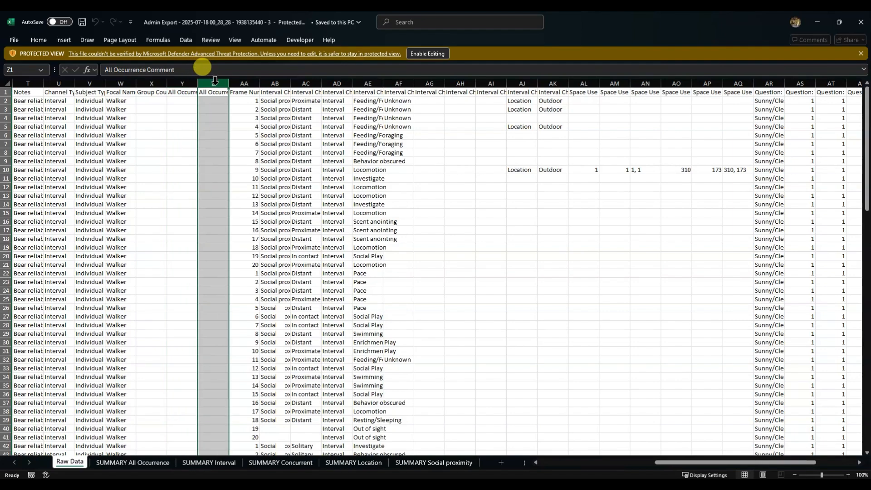
pyautogui.click(181, 83)
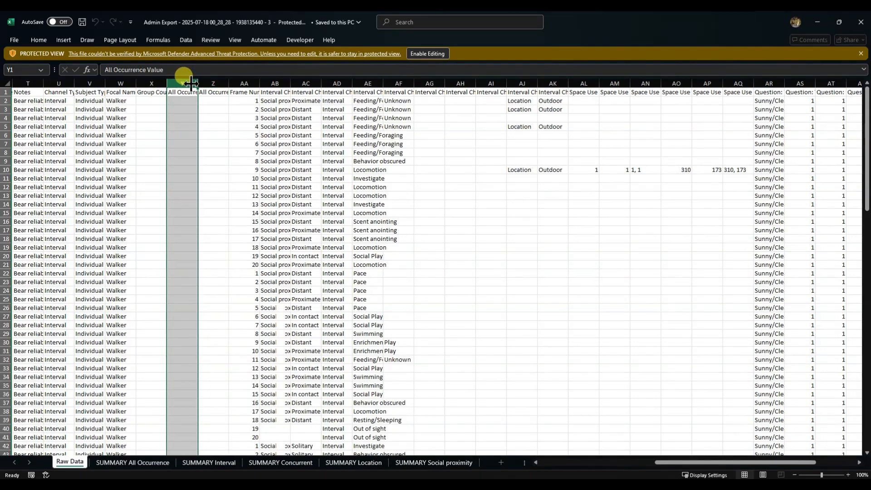
pyautogui.click(211, 82)
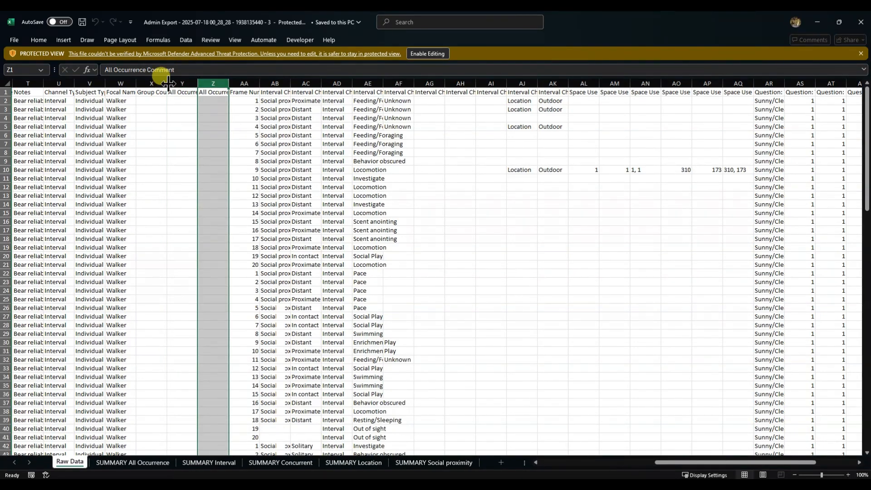
pyautogui.click(153, 83)
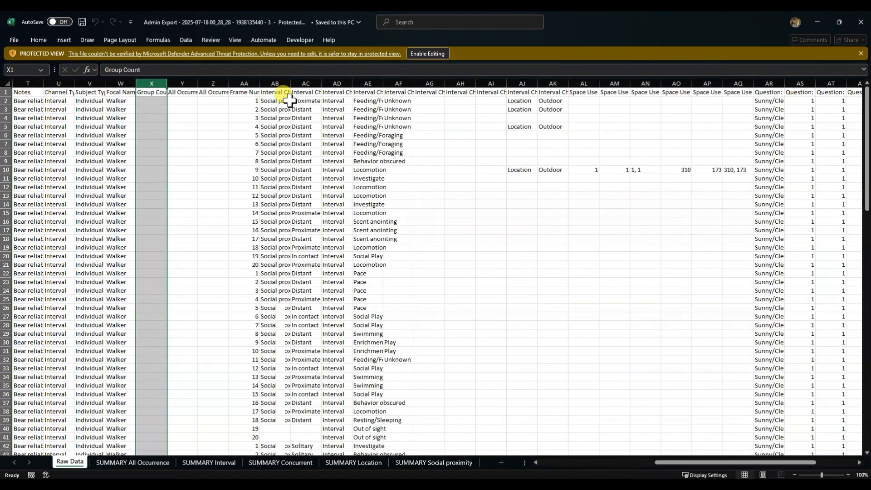
pyautogui.click(306, 82)
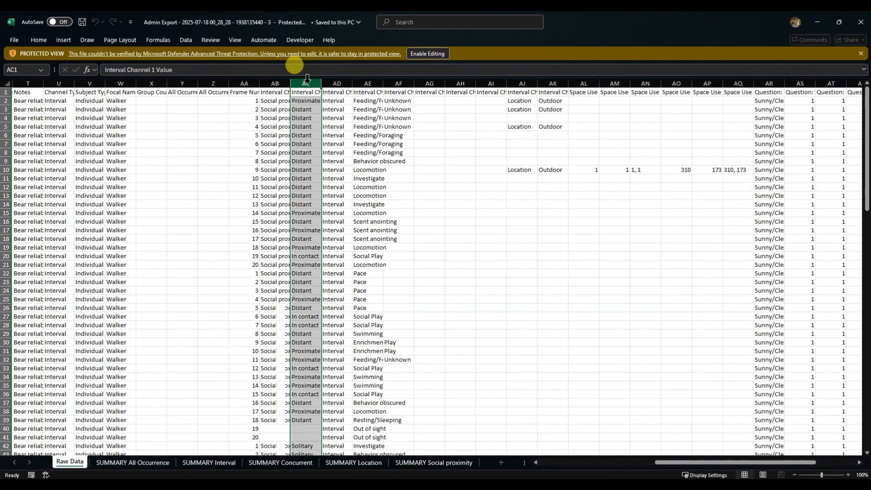
pyautogui.click(270, 83)
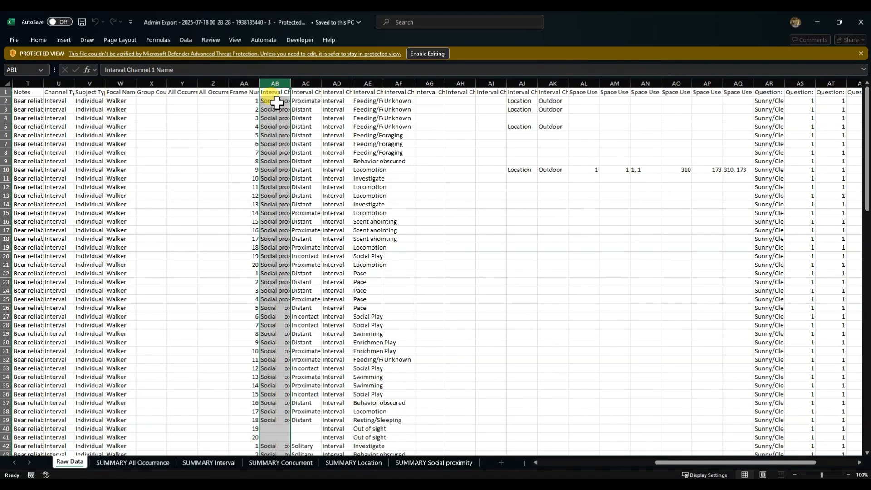
pyautogui.click(306, 84)
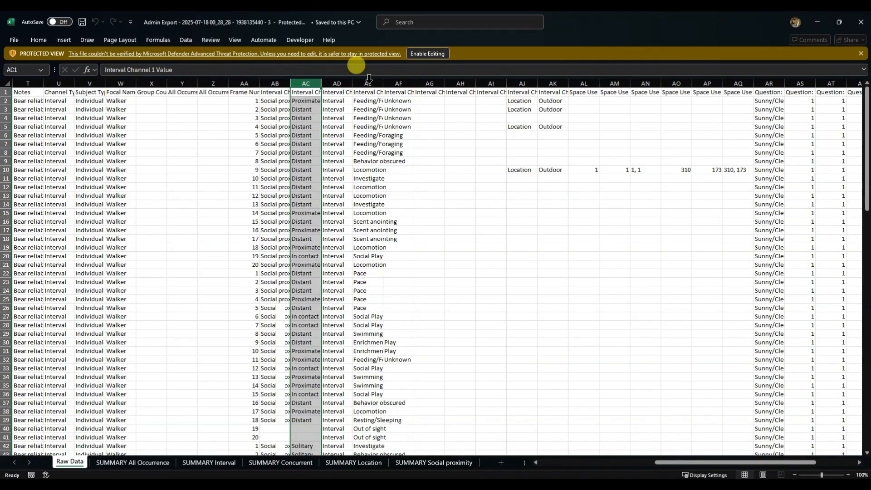
pyautogui.moveTo(690, 462); pyautogui.dragTo(763, 466)
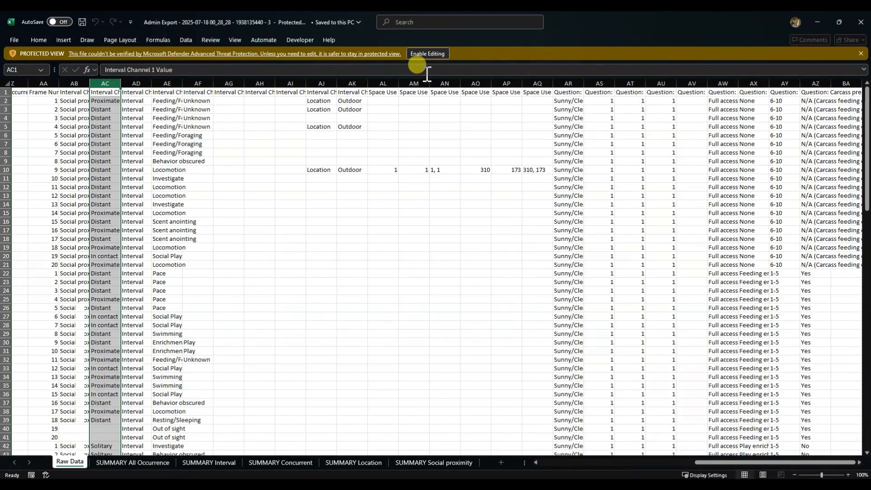
pyautogui.moveTo(415, 78); pyautogui.dragTo(567, 80)
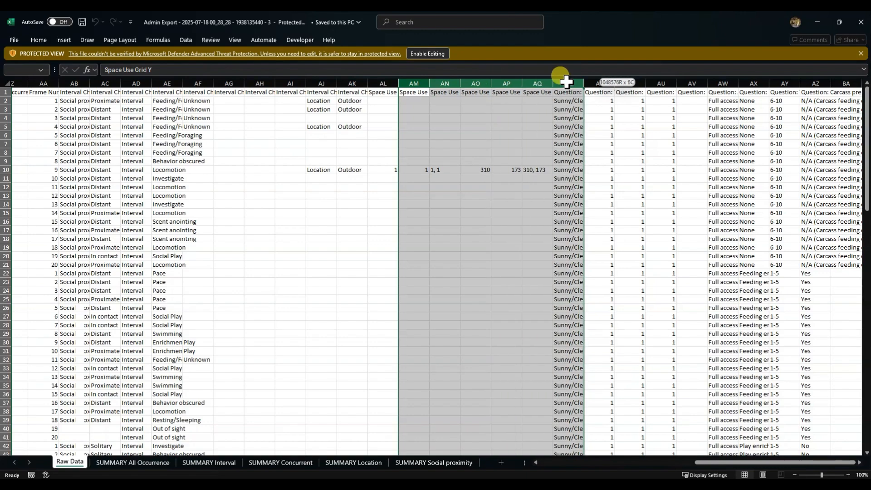
pyautogui.moveTo(388, 80); pyautogui.dragTo(814, 84)
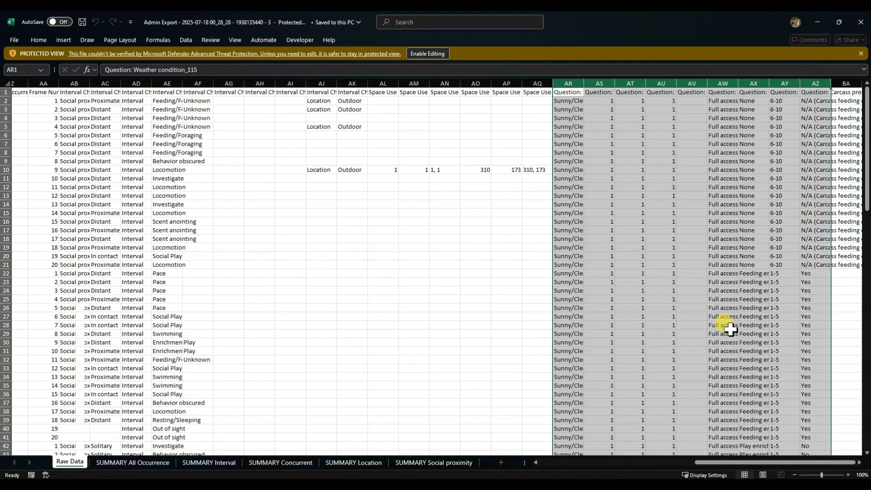
pyautogui.moveTo(693, 467); pyautogui.dragTo(542, 463)
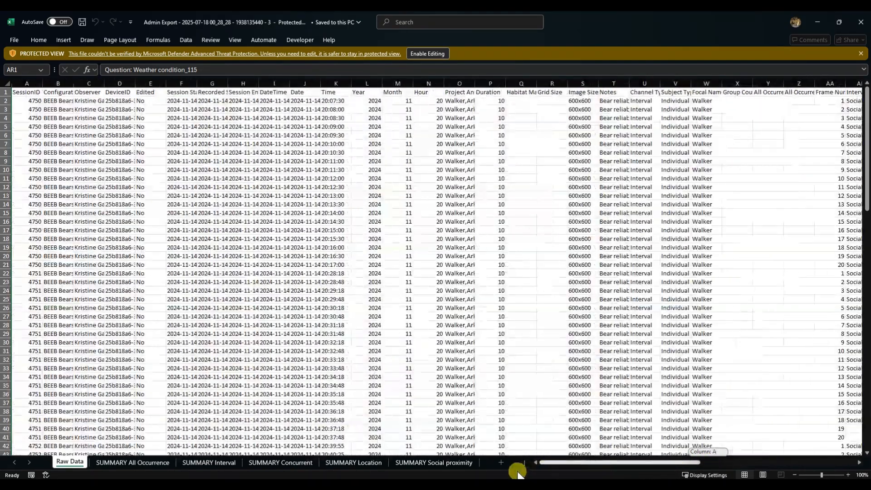
# - Open the SUMMARY Interval sheet and read its Behavior, count, interval and percent headings
pyautogui.click(156, 460)
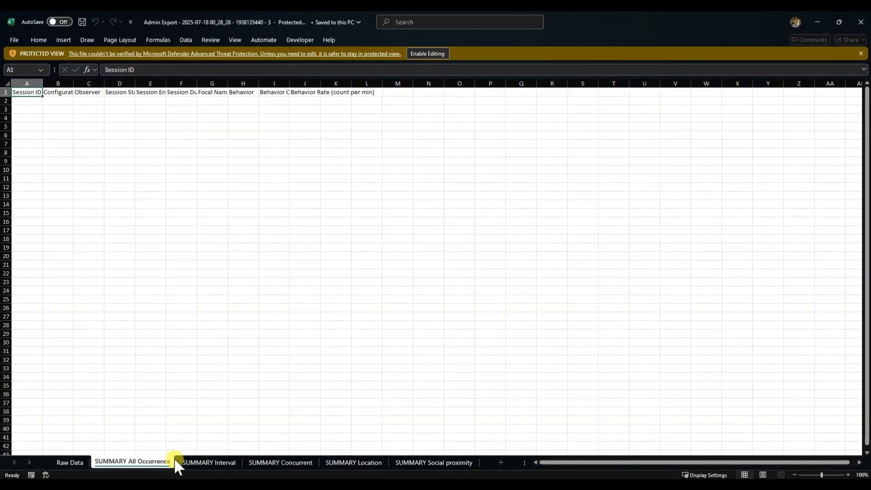
pyautogui.click(198, 462)
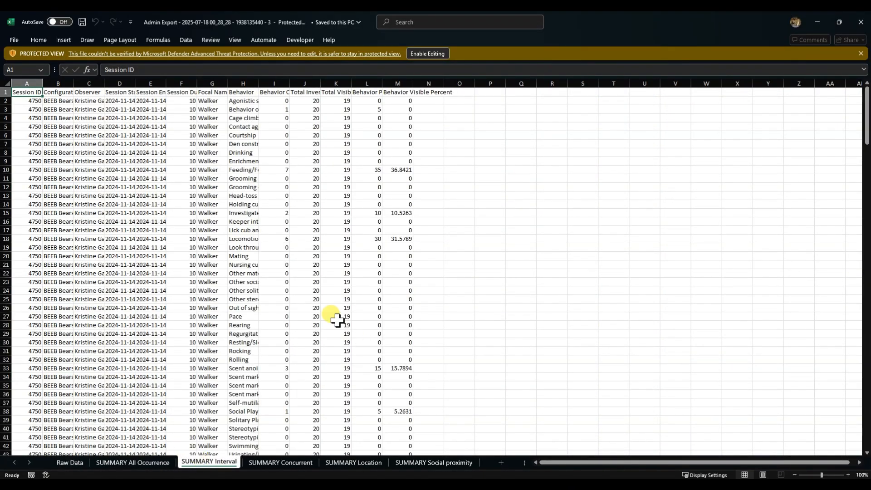
pyautogui.click(278, 92)
pyautogui.click(237, 95)
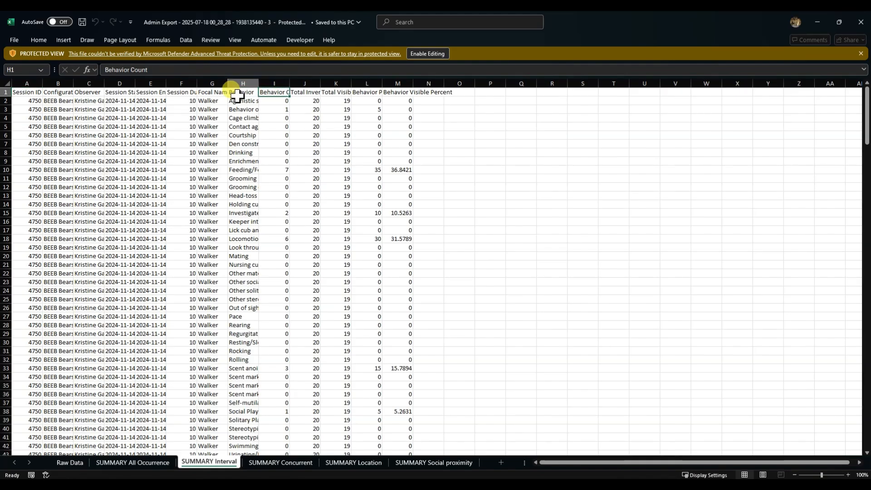
pyautogui.click(272, 92)
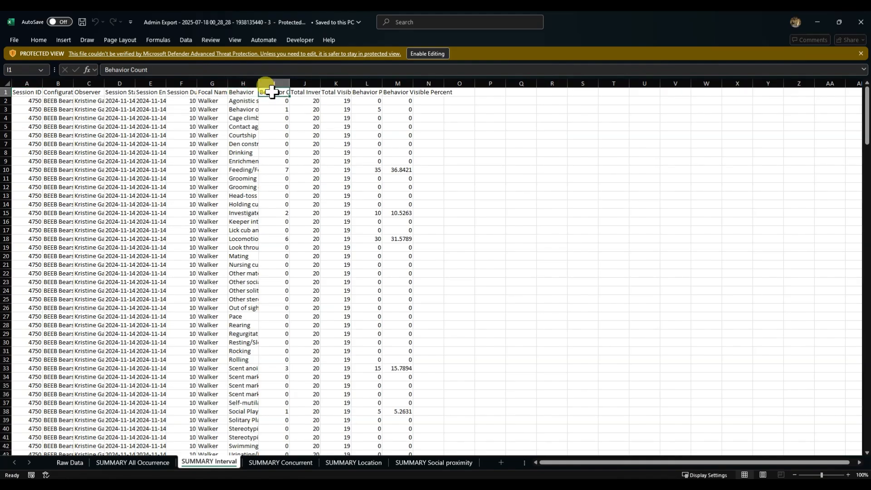
pyautogui.click(301, 93)
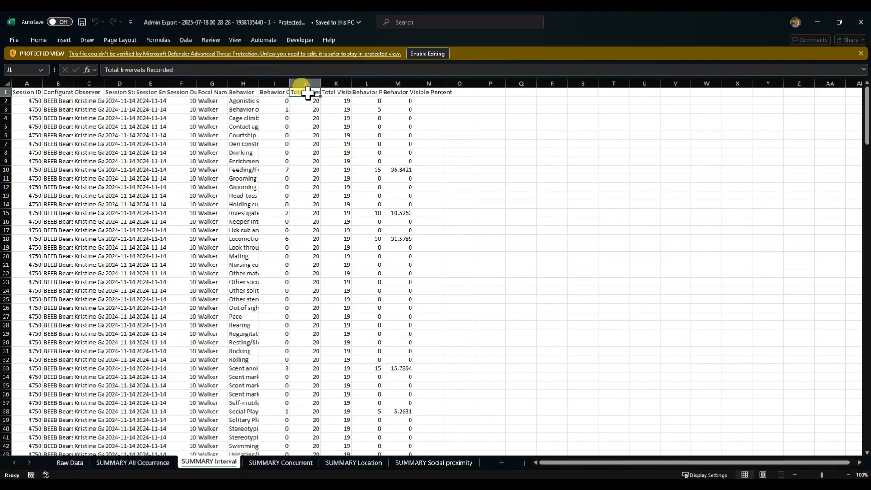
pyautogui.click(344, 92)
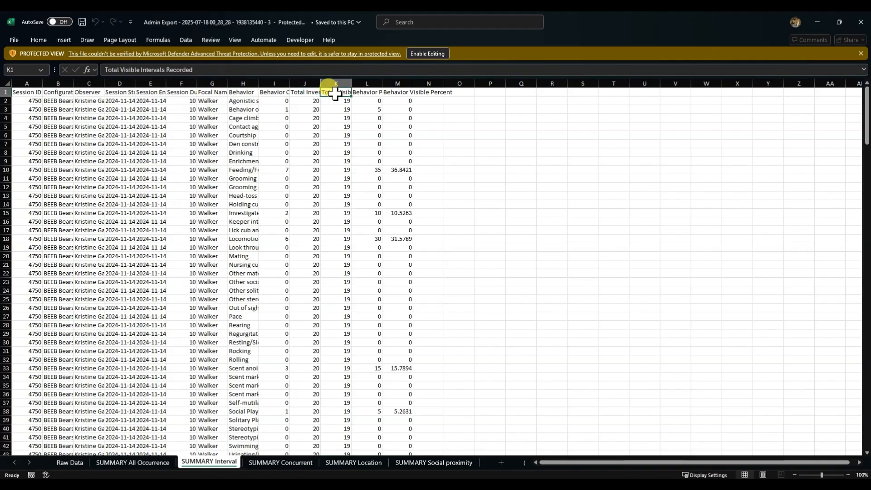
pyautogui.click(365, 92)
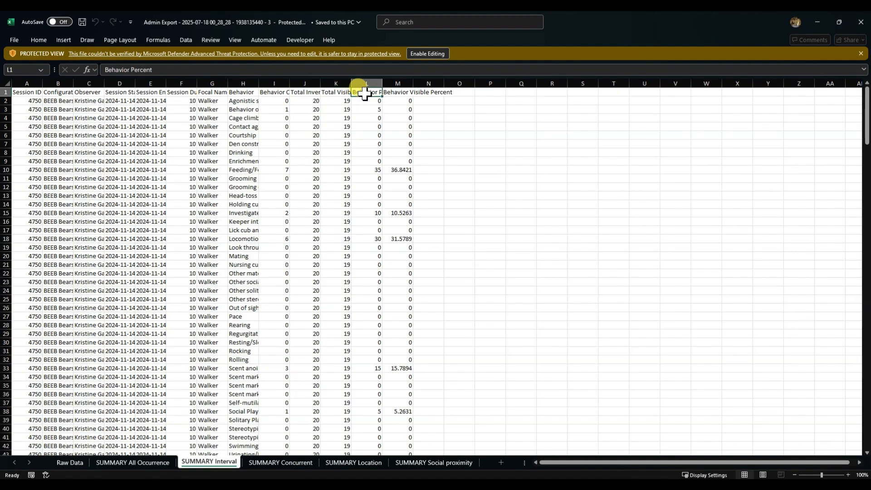
pyautogui.click(398, 93)
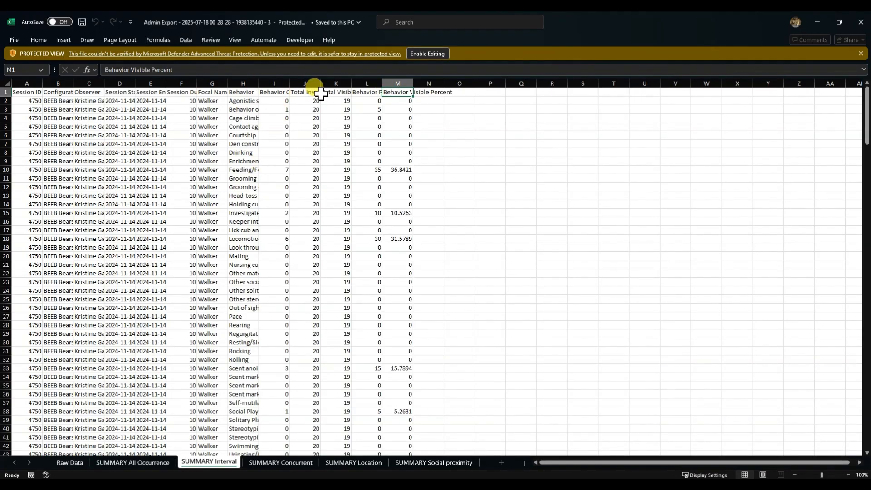
# - Recheck the interval and percent headings and the first total intervals and Behavior Percent values
pyautogui.click(345, 93)
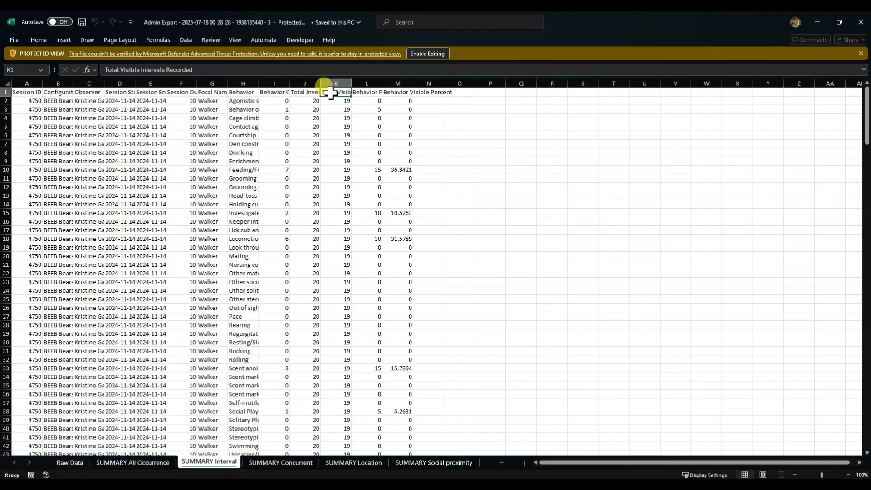
pyautogui.click(366, 93)
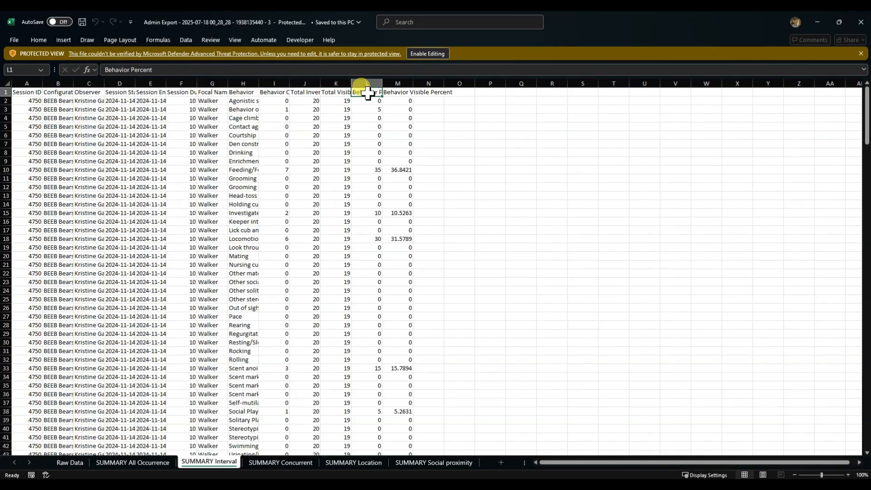
pyautogui.click(335, 92)
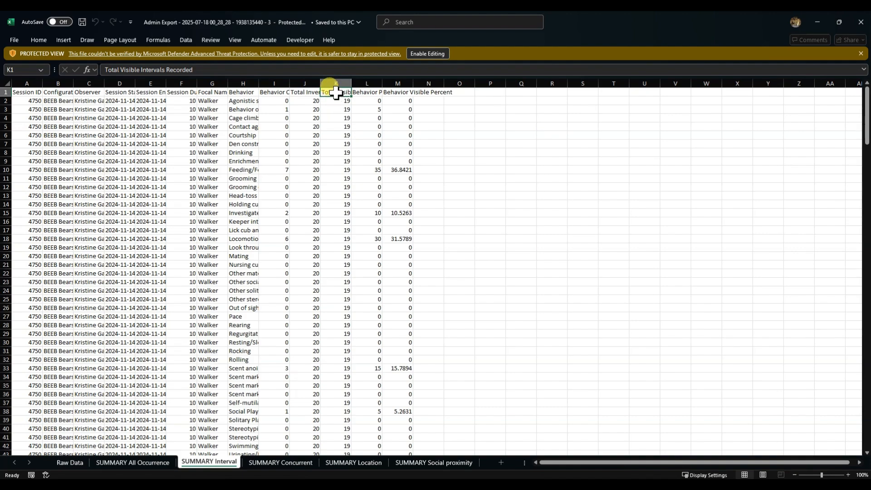
pyautogui.press('Right')
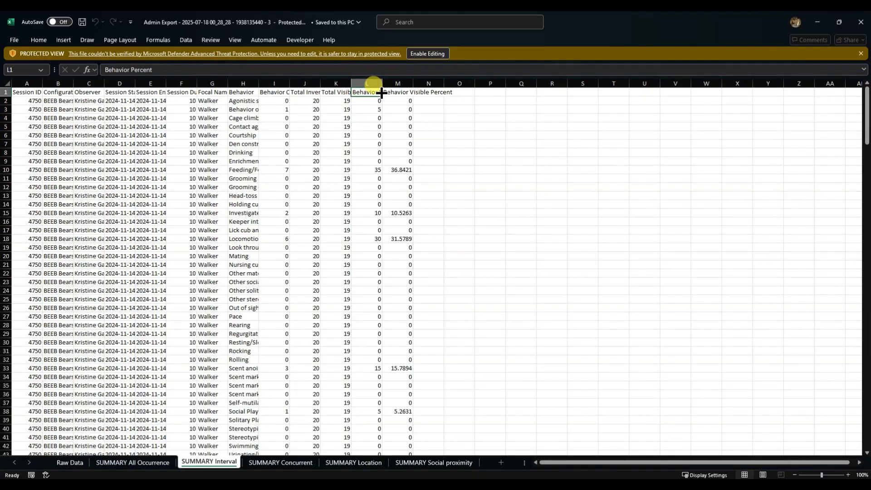
pyautogui.click(398, 93)
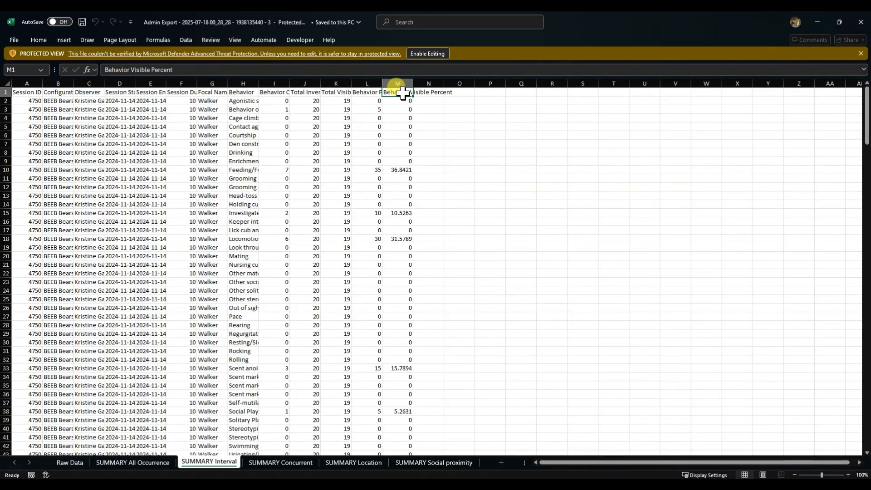
pyautogui.click(365, 93)
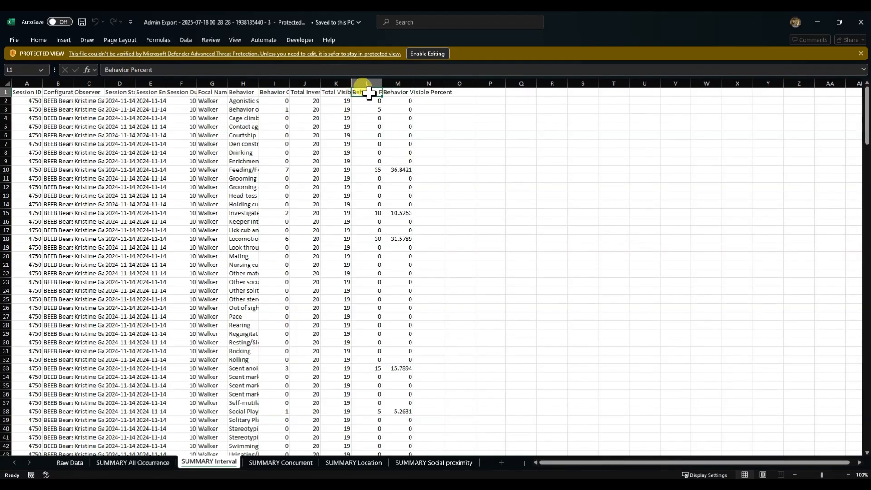
pyautogui.click(393, 94)
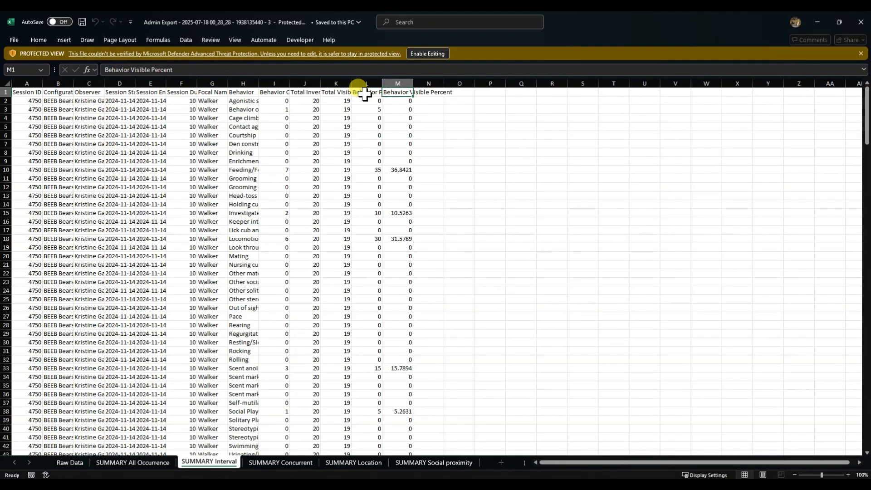
pyautogui.click(304, 93)
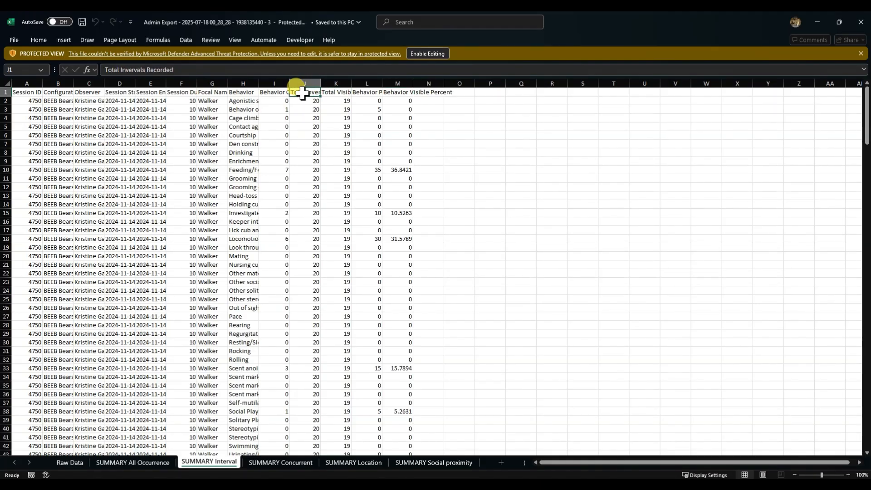
pyautogui.click(332, 93)
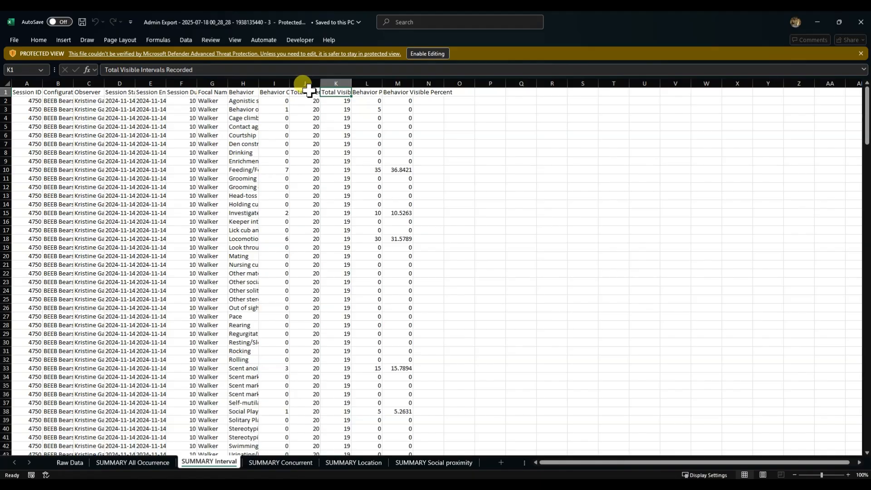
pyautogui.click(314, 100)
pyautogui.click(370, 101)
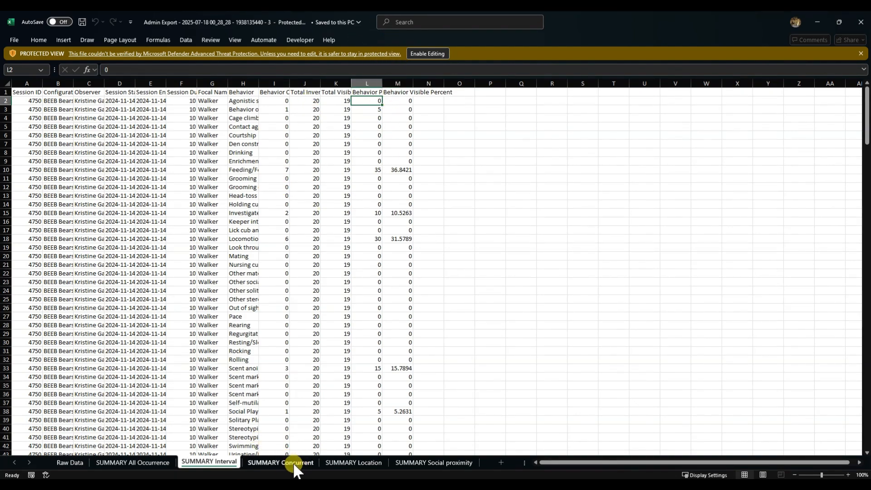
# - Flip through the SUMMARY Location, Social proximity and All Occurrence sheets back to Raw Data
pyautogui.click(350, 462)
pyautogui.click(397, 462)
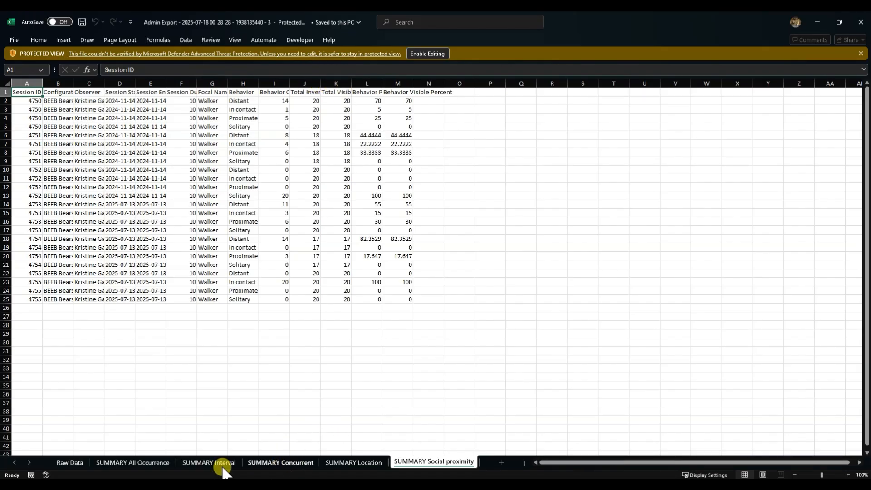
pyautogui.click(116, 462)
pyautogui.click(68, 463)
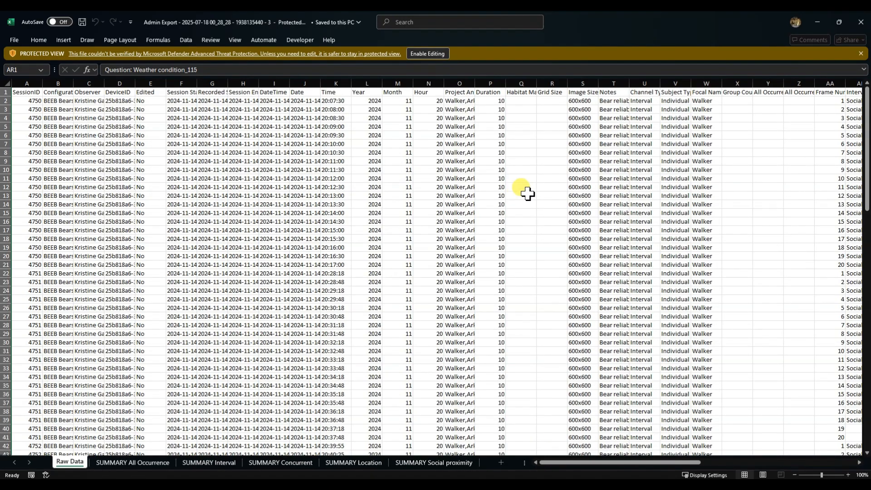
# - Scroll Raw Data to the later columns, select cell AA2, and minimise Excel
pyautogui.moveTo(569, 461); pyautogui.dragTo(676, 466)
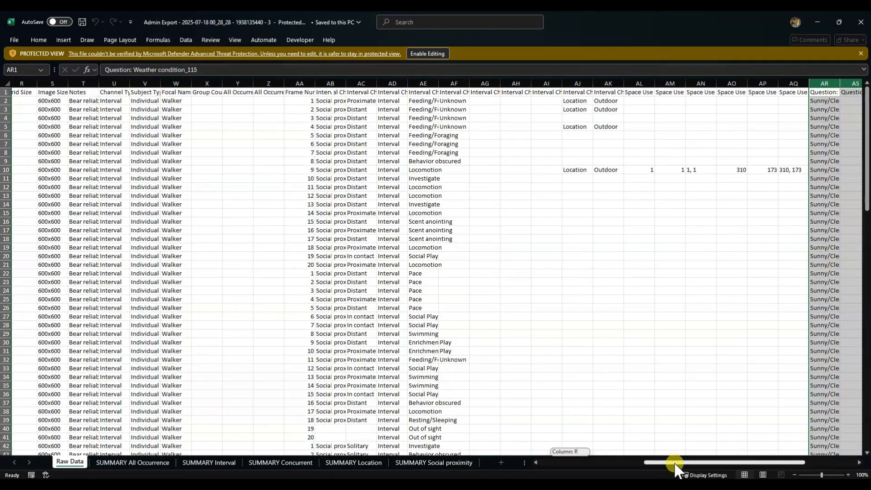
pyautogui.click(299, 101)
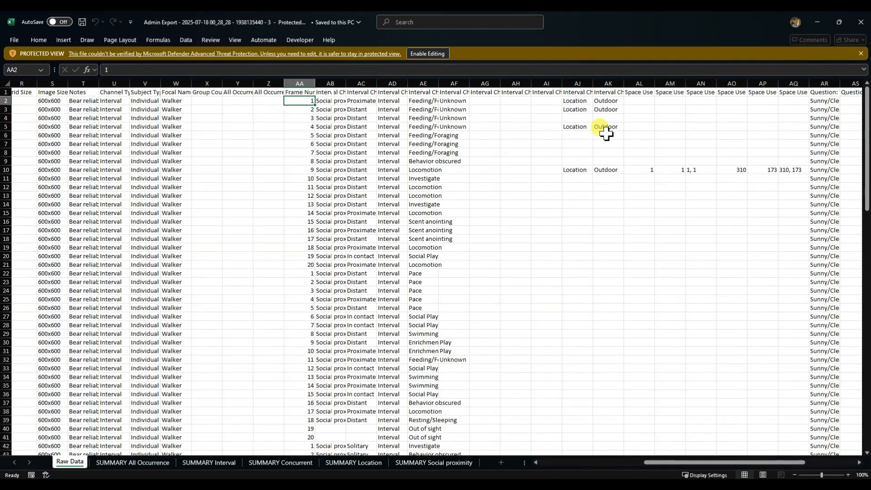
pyautogui.click(818, 22)
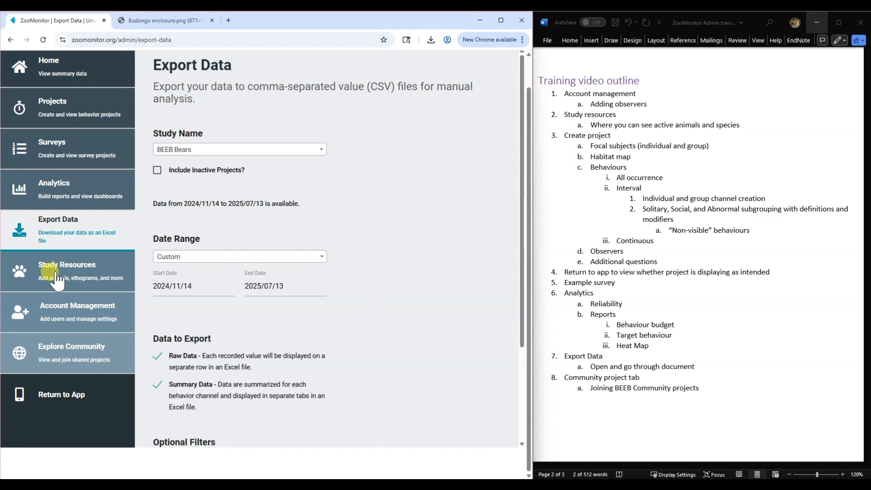
# - Open the Explore Community page with Chrome maximised
pyautogui.click(58, 354)
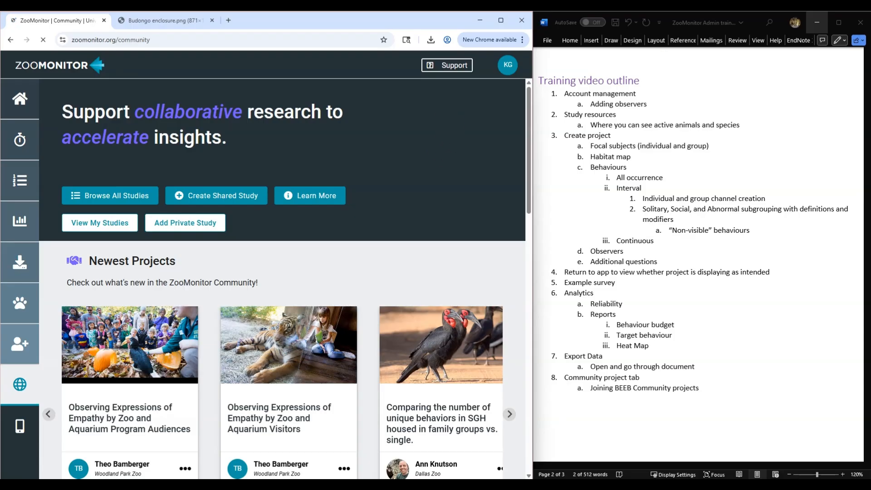
pyautogui.click(502, 21)
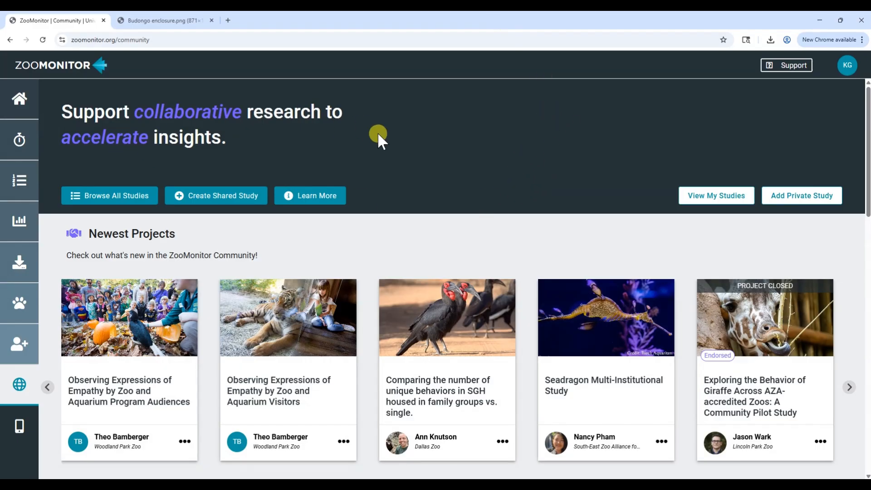
pyautogui.scroll(-1, 544, 158)
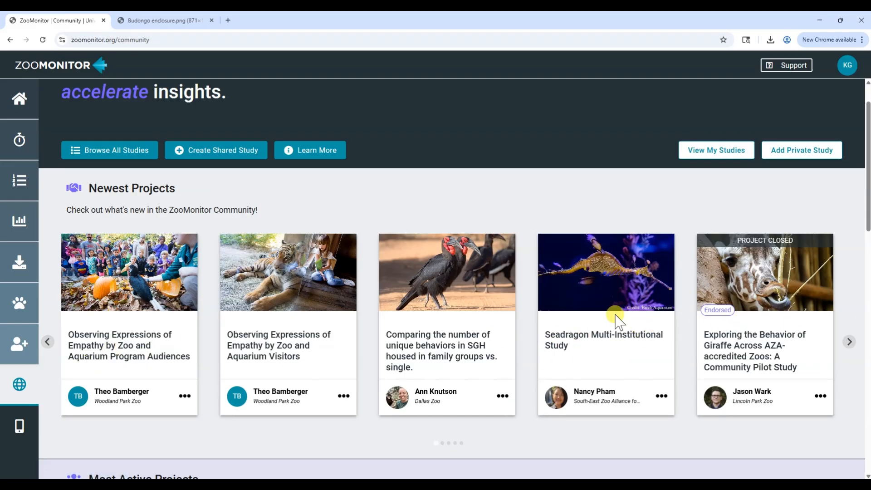
# - Browse forward and back through the Newest Projects carousel
pyautogui.click(847, 341)
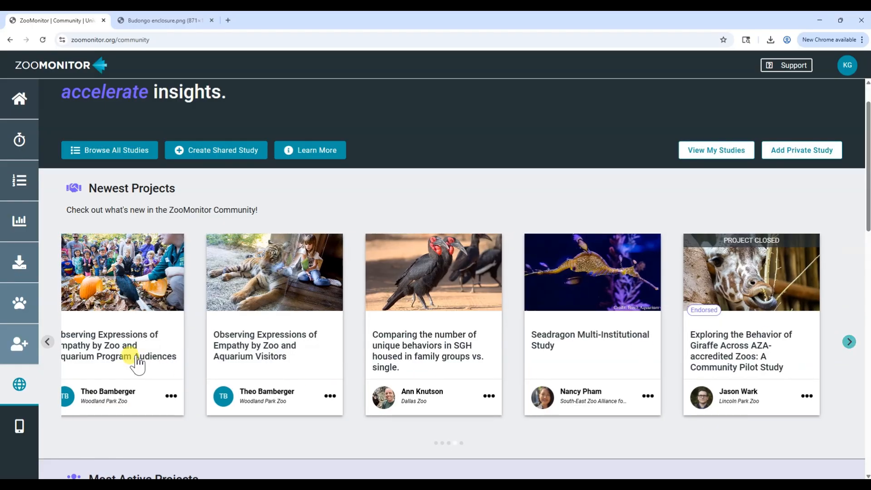
pyautogui.click(47, 343)
pyautogui.click(47, 343)
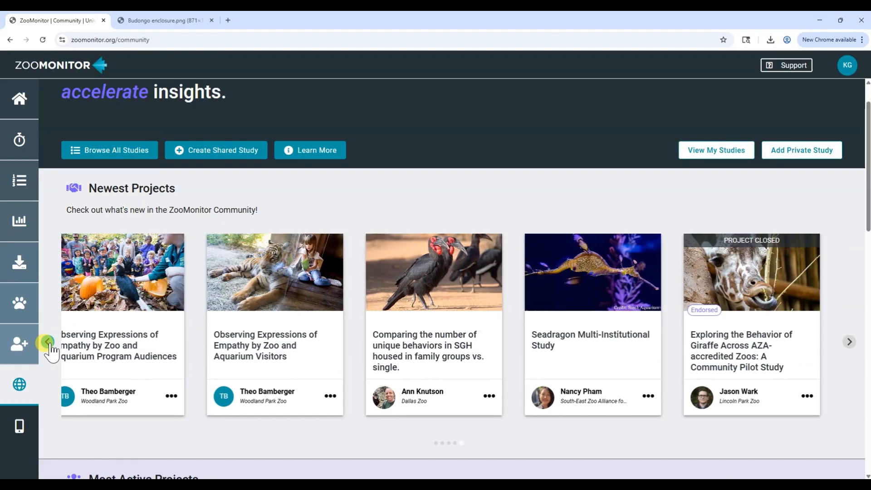
pyautogui.click(47, 343)
pyautogui.click(47, 343)
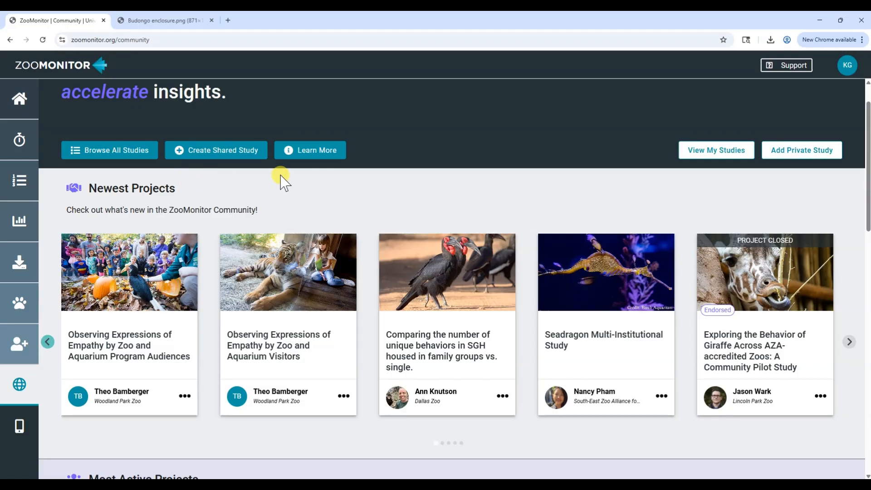
pyautogui.scroll(-2, 536, 189)
pyautogui.scroll(3, 503, 147)
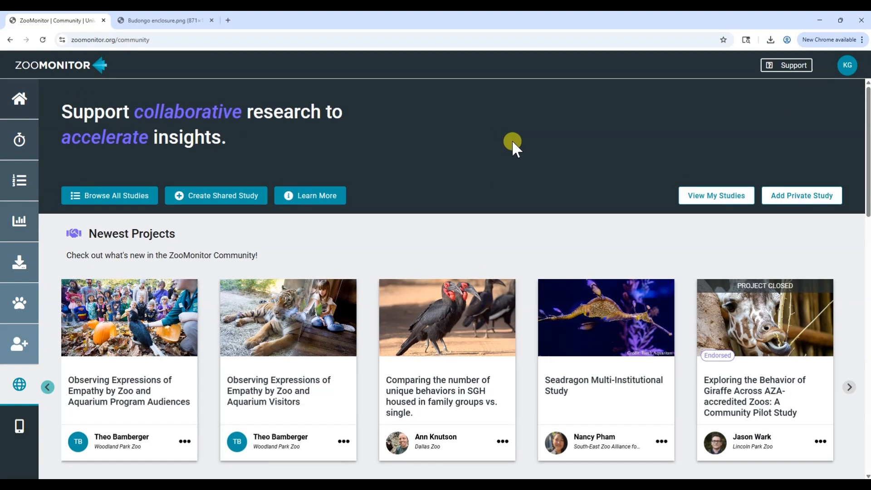
pyautogui.scroll(-1, 513, 141)
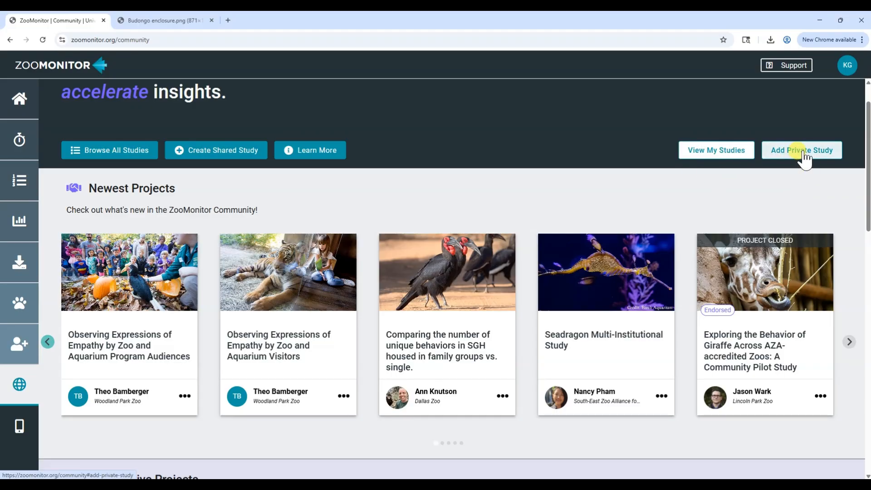
# - Paste the eight-character invite code into Add Private Study and save it
pyautogui.click(804, 156)
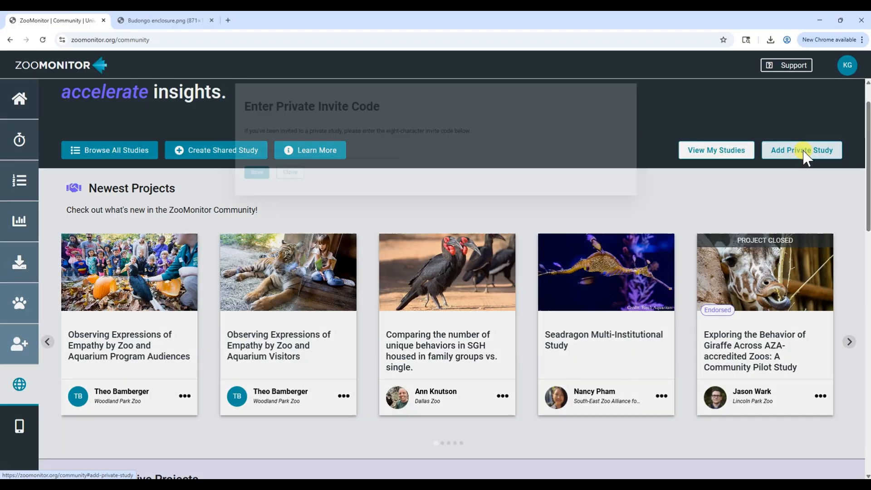
pyautogui.click(222, 174)
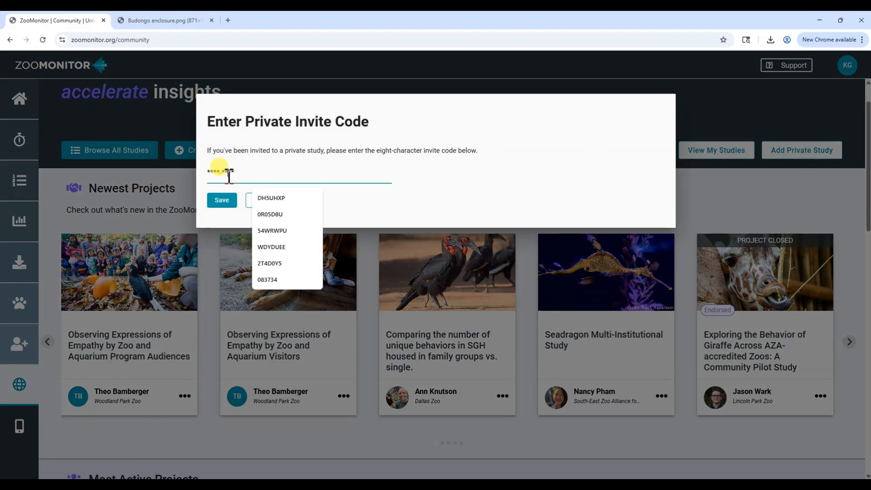
pyautogui.hotkey('ctrl', 'v')
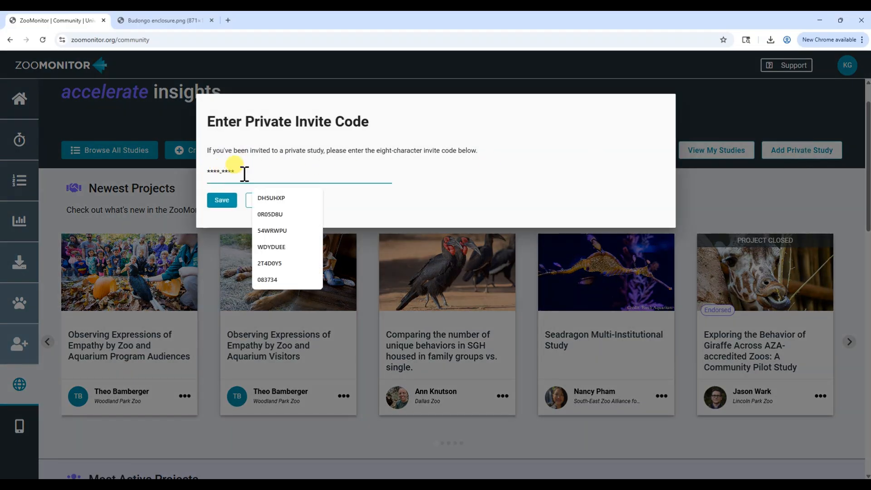
pyautogui.click(209, 171)
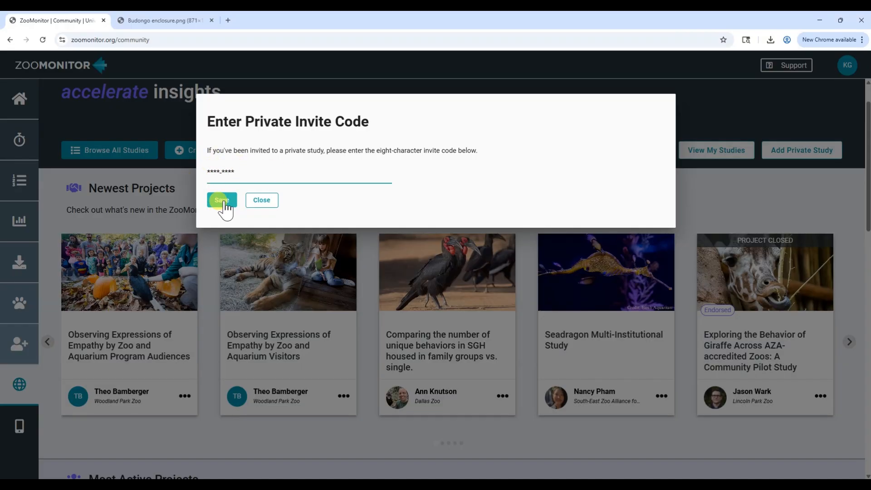
pyautogui.click(267, 205)
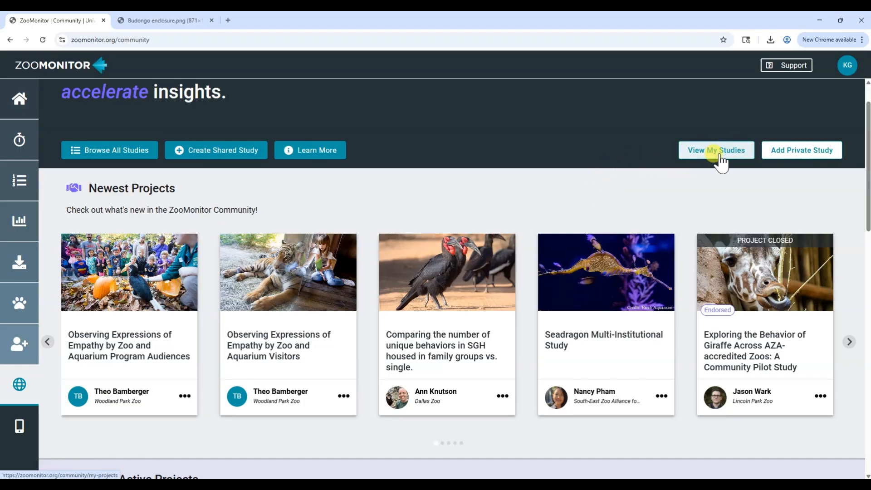
# - Scroll through the Most Active Projects and Community Stats sections, then back to the top
pyautogui.scroll(-7, 825, 229)
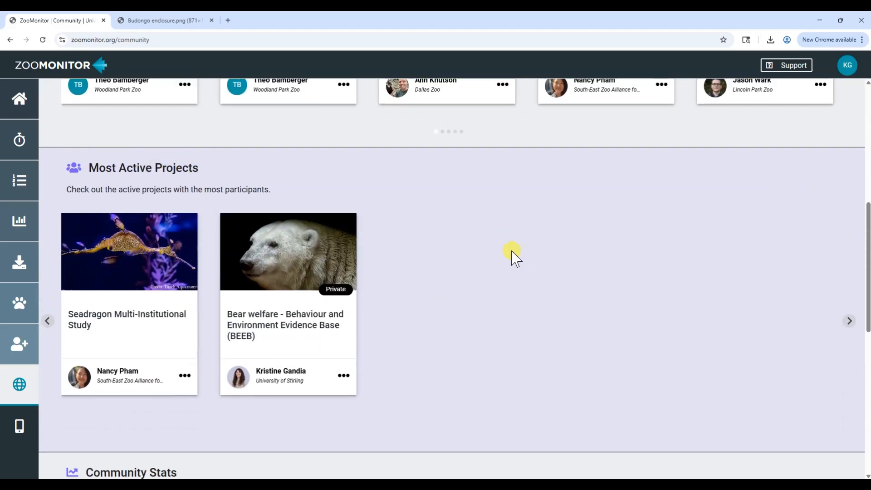
pyautogui.scroll(-2, 513, 263)
pyautogui.scroll(2, 626, 291)
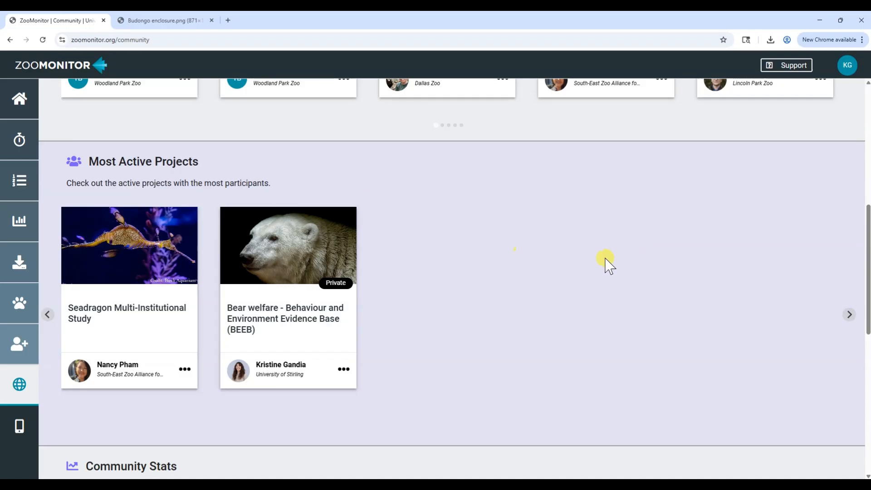
pyautogui.scroll(3, 608, 268)
pyautogui.scroll(-4, 418, 205)
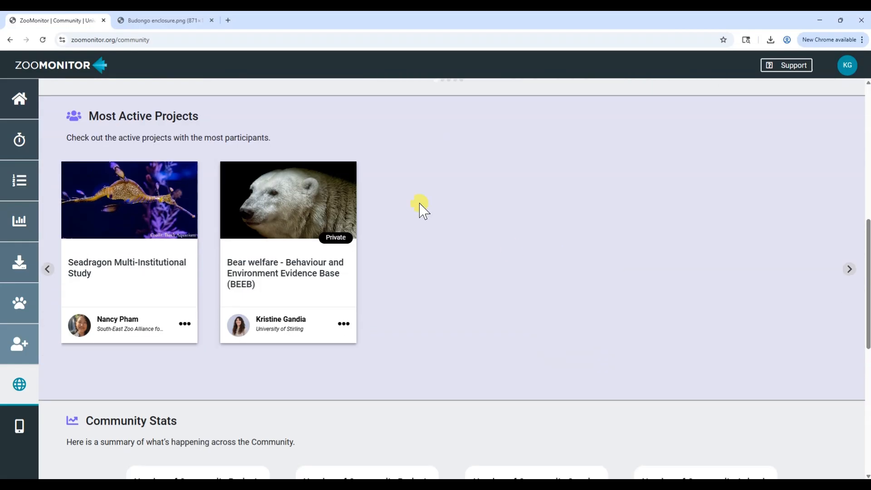
pyautogui.scroll(-1, 595, 261)
pyautogui.scroll(1, 643, 287)
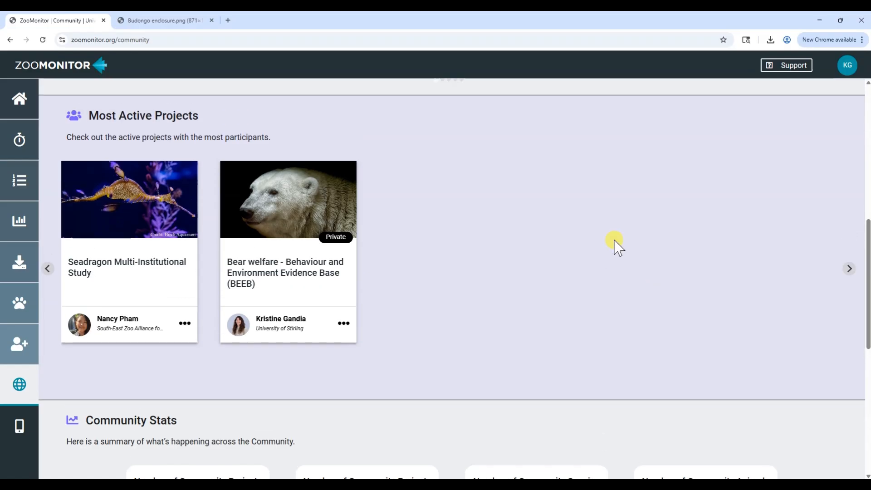
pyautogui.scroll(-2, 689, 254)
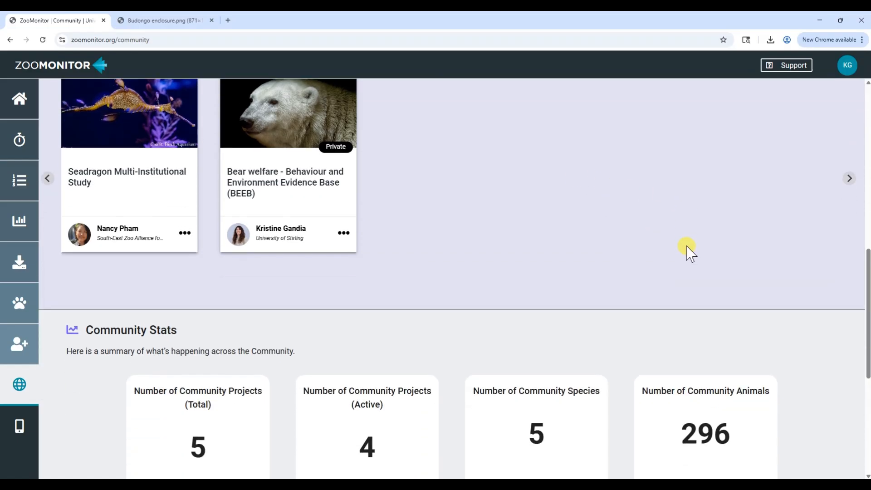
pyautogui.scroll(-6, 705, 225)
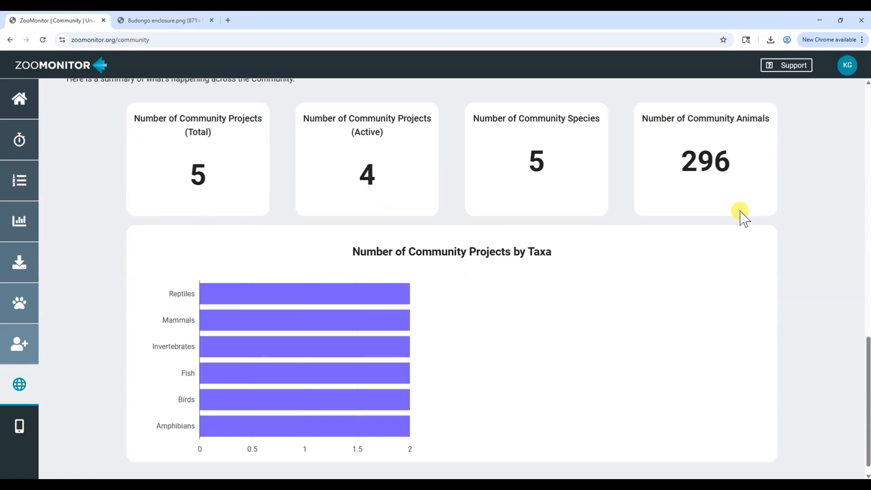
pyautogui.scroll(12, 764, 223)
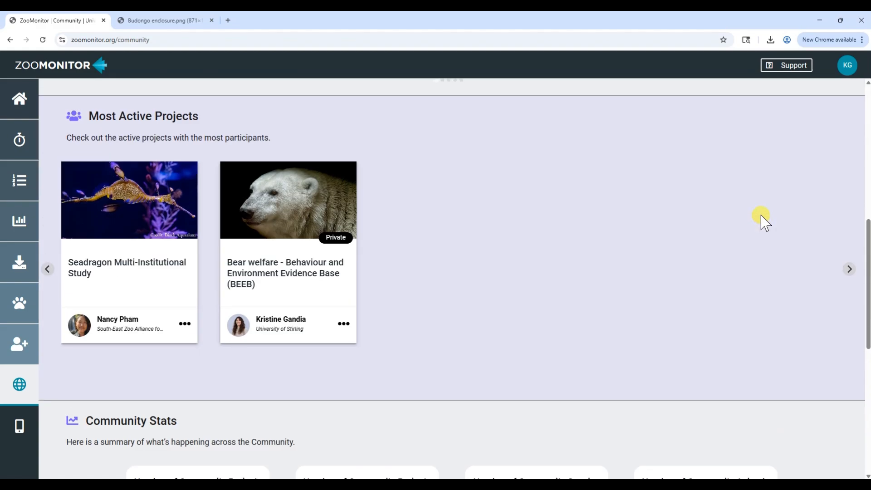
pyautogui.scroll(5, 764, 224)
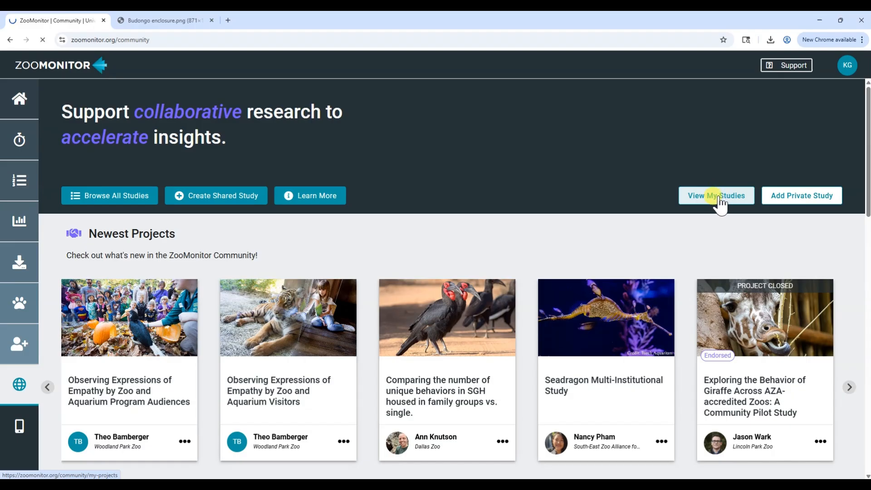
# - Open the BEEB for Bears project details from the studies list
pyautogui.scroll(-2, 583, 233)
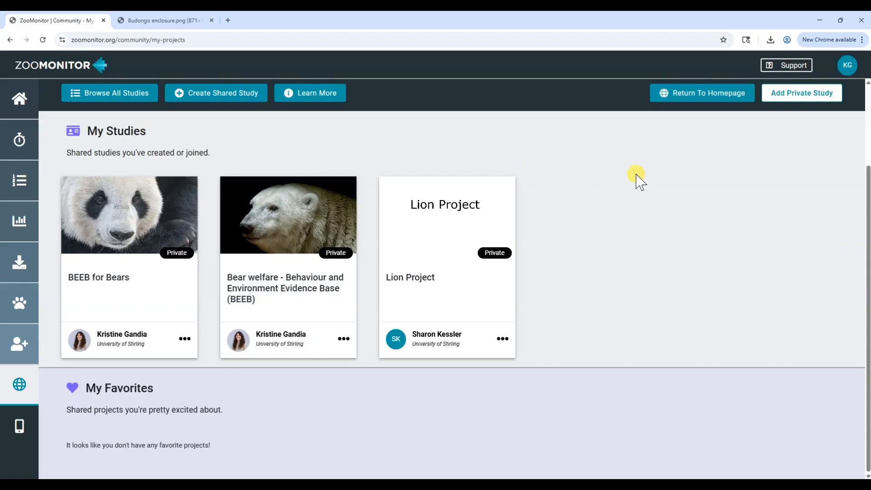
pyautogui.scroll(2, 636, 181)
pyautogui.scroll(-2, 615, 213)
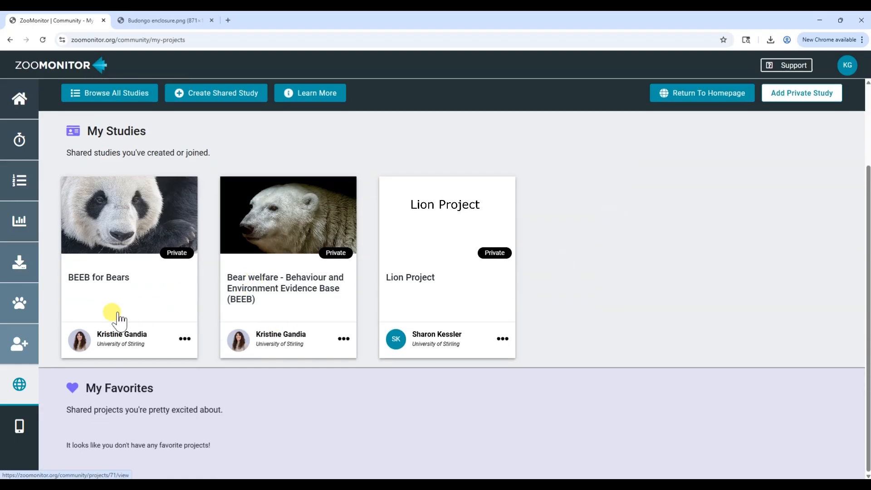
pyautogui.click(93, 286)
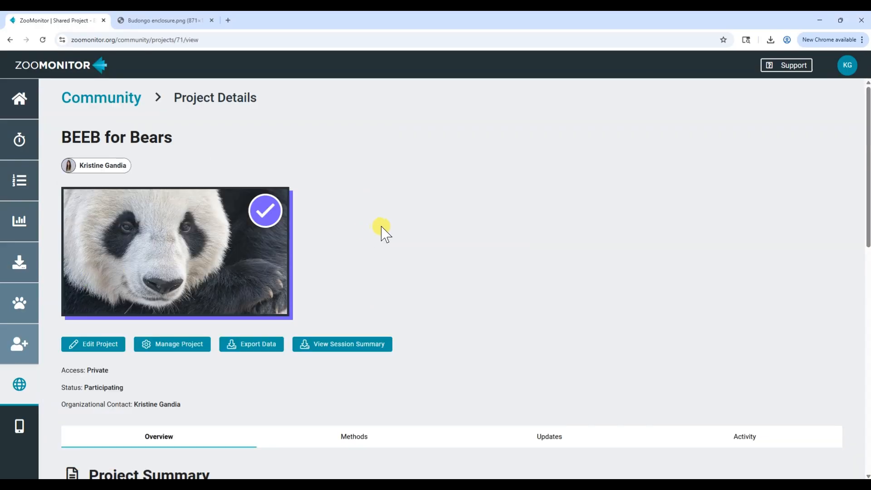
# - Scroll through the BEEB for Bears Project Details page to review its information
pyautogui.scroll(-2, 391, 230)
pyautogui.scroll(-8, 599, 254)
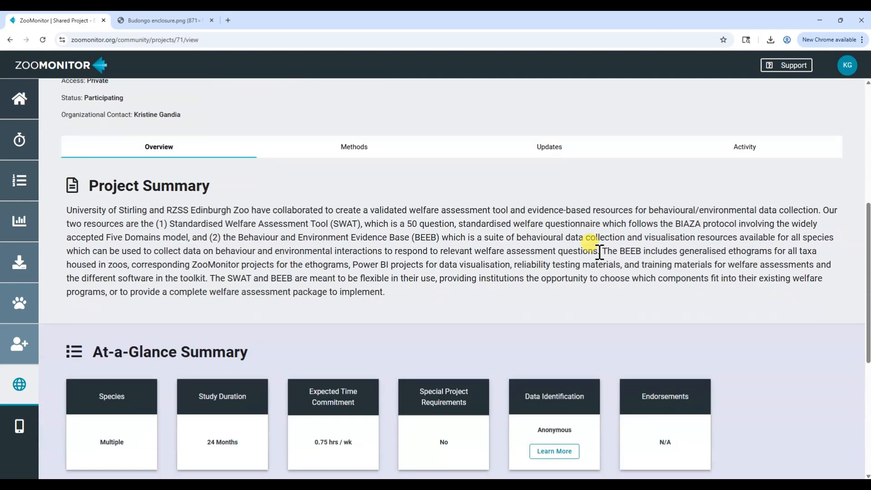
pyautogui.scroll(-2, 771, 244)
pyautogui.scroll(6, 773, 245)
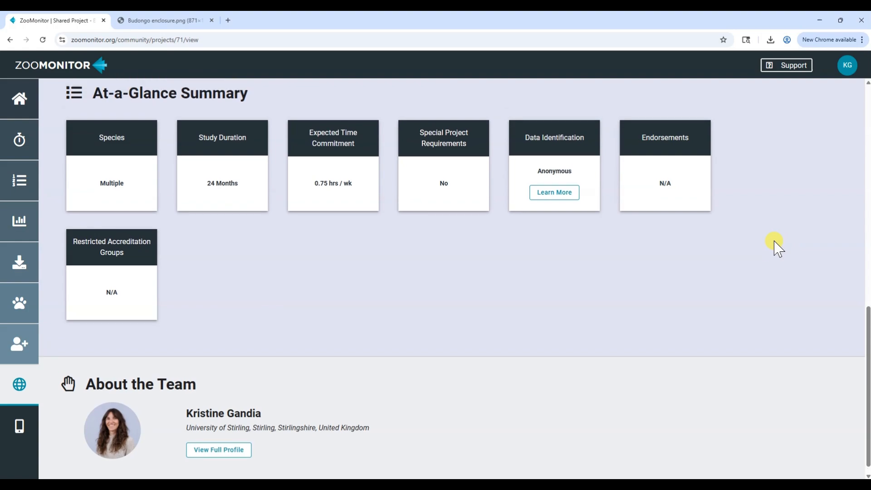
pyautogui.scroll(3, 762, 249)
pyautogui.scroll(3, 604, 221)
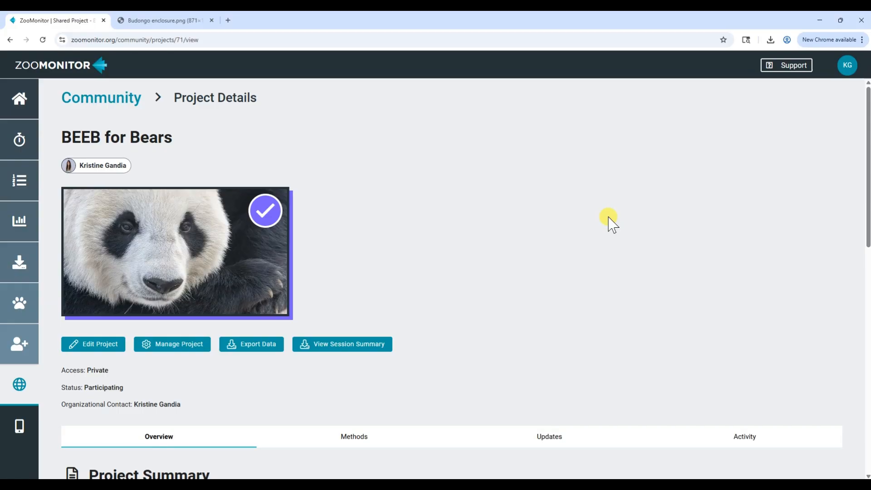
pyautogui.scroll(-2, 648, 200)
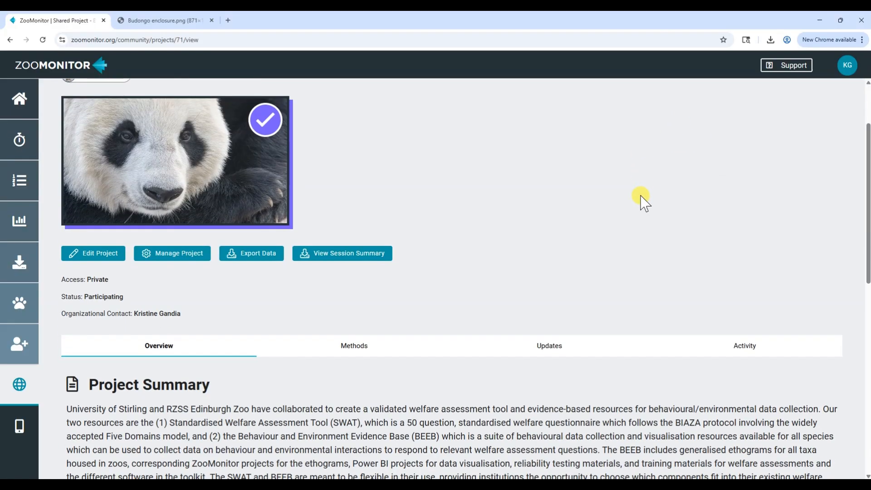
pyautogui.scroll(-6, 644, 200)
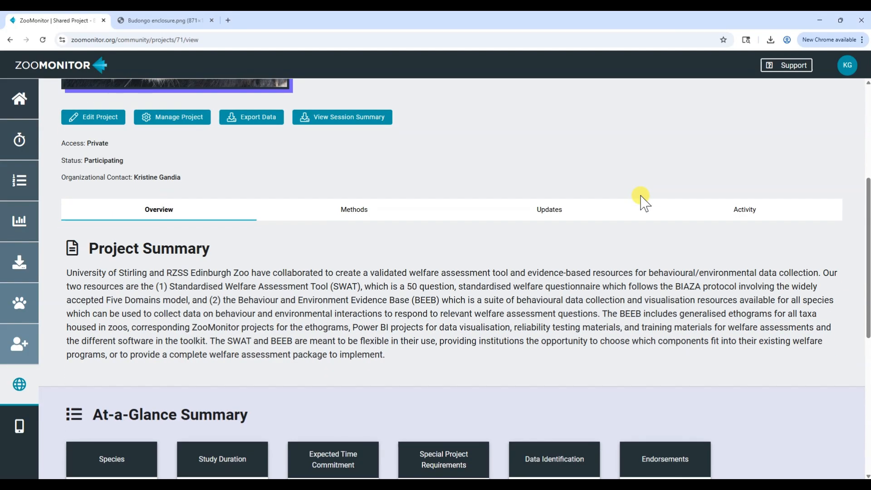
pyautogui.scroll(8, 639, 222)
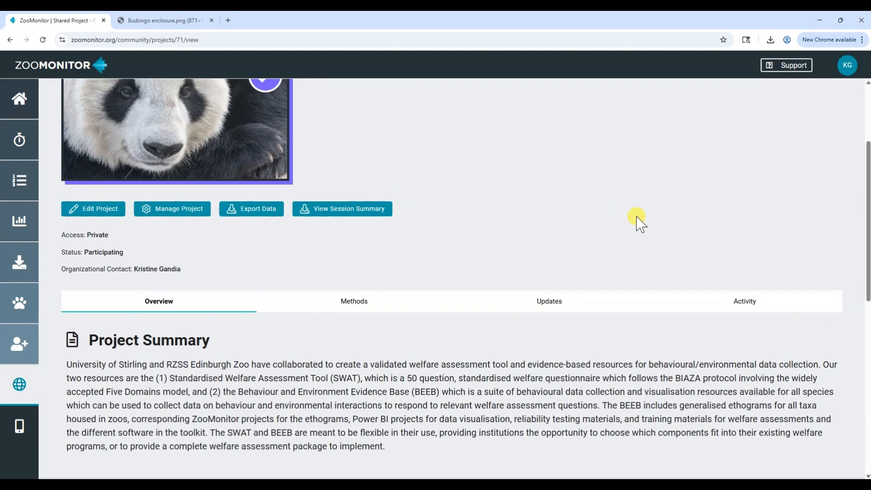
pyautogui.scroll(-1, 637, 222)
pyautogui.scroll(1, 636, 223)
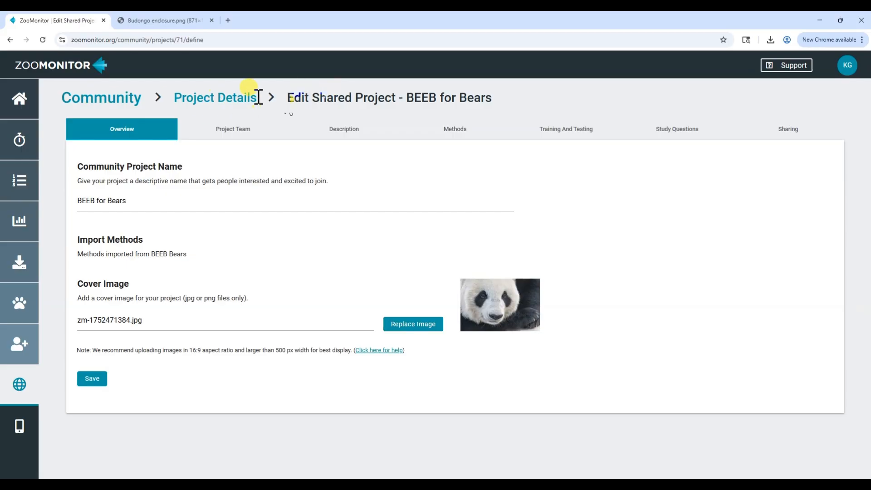
# - Return to the BEEB for Bears details and open its Manage Project page
pyautogui.click(203, 103)
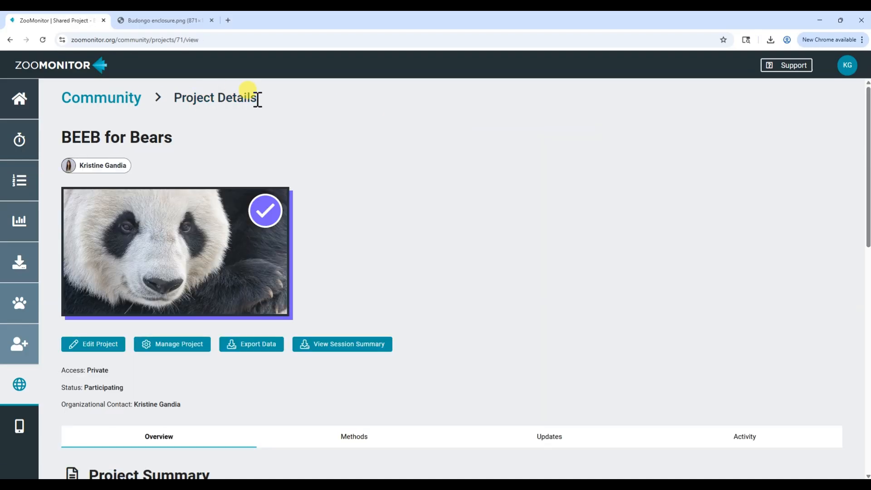
pyautogui.scroll(-1, 422, 214)
pyautogui.click(168, 303)
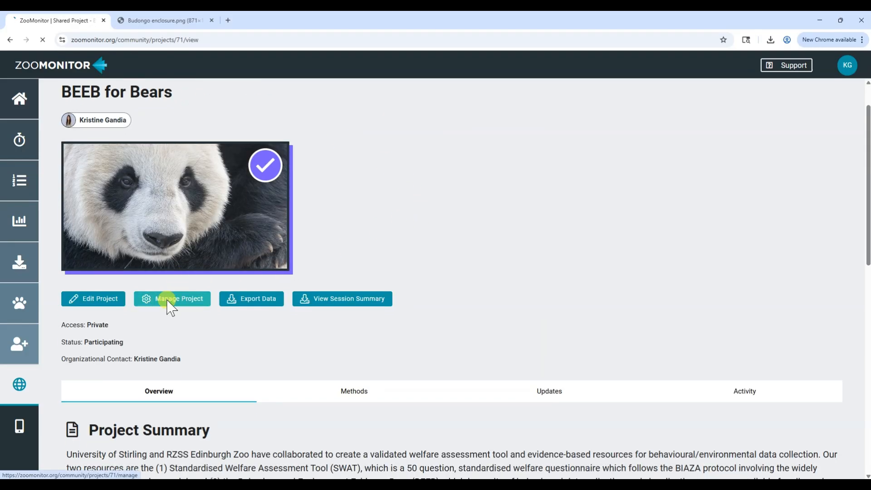
pyautogui.scroll(-1, 426, 193)
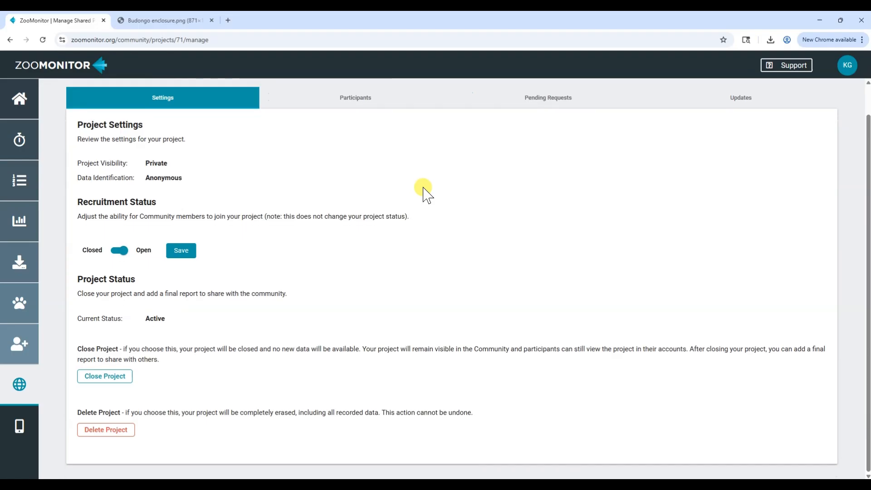
# - Review the Participants, Pending Requests, Updates and Settings tabs of BEEB for Bears
pyautogui.click(352, 106)
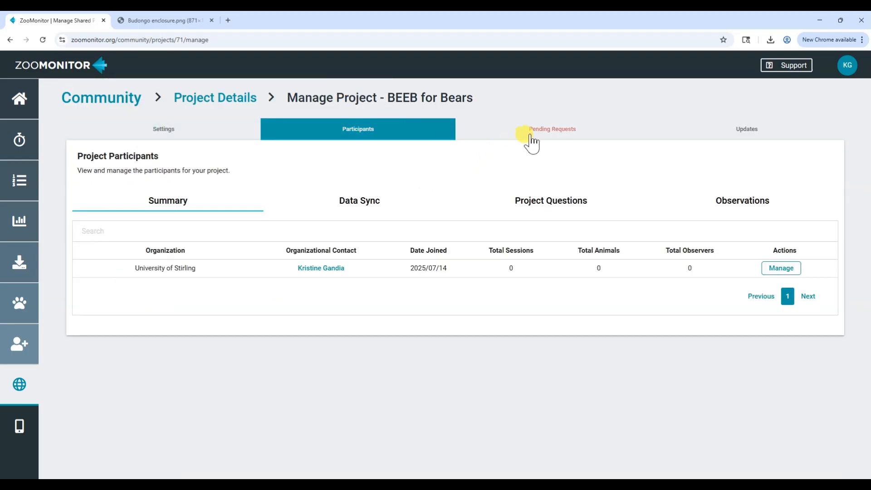
pyautogui.click(546, 139)
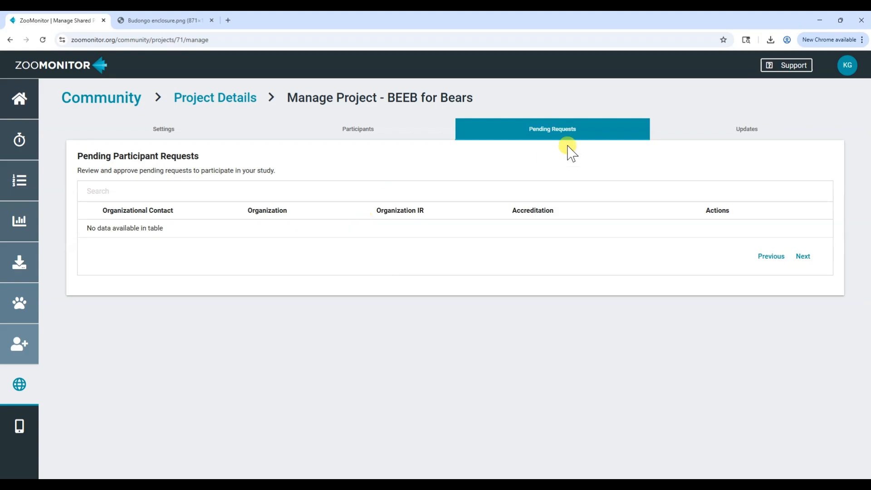
pyautogui.click(750, 132)
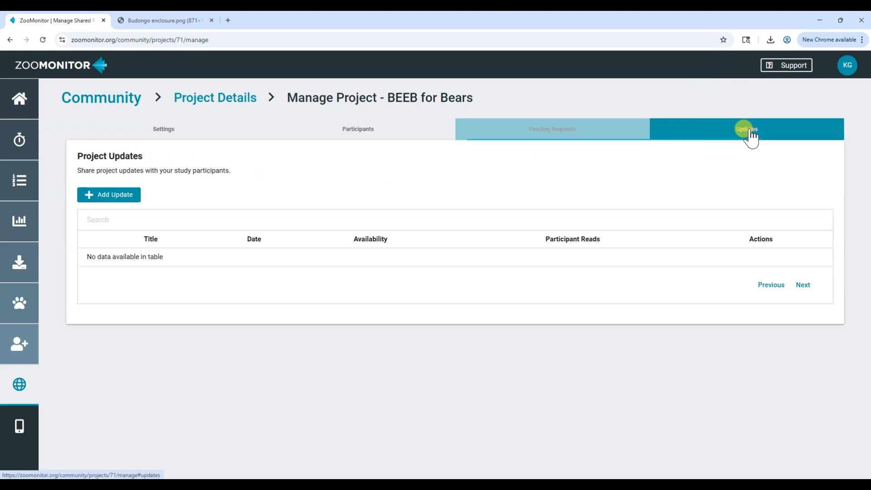
pyautogui.click(169, 132)
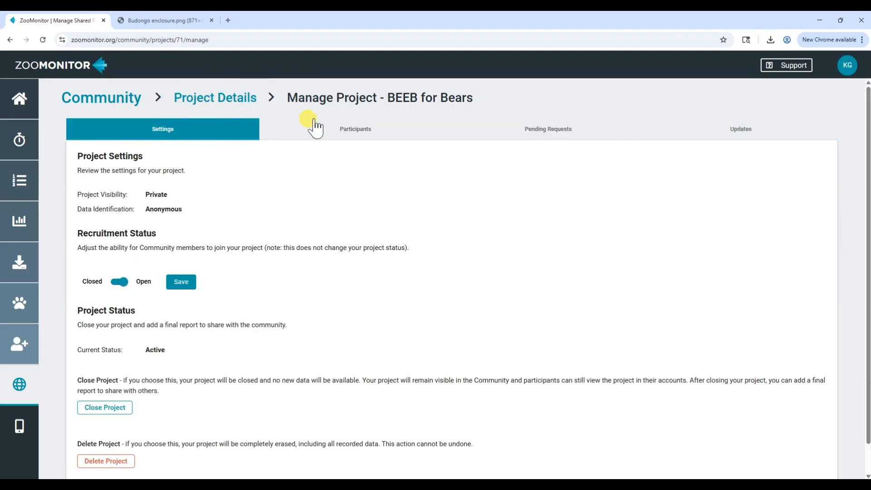
pyautogui.scroll(-1, 449, 210)
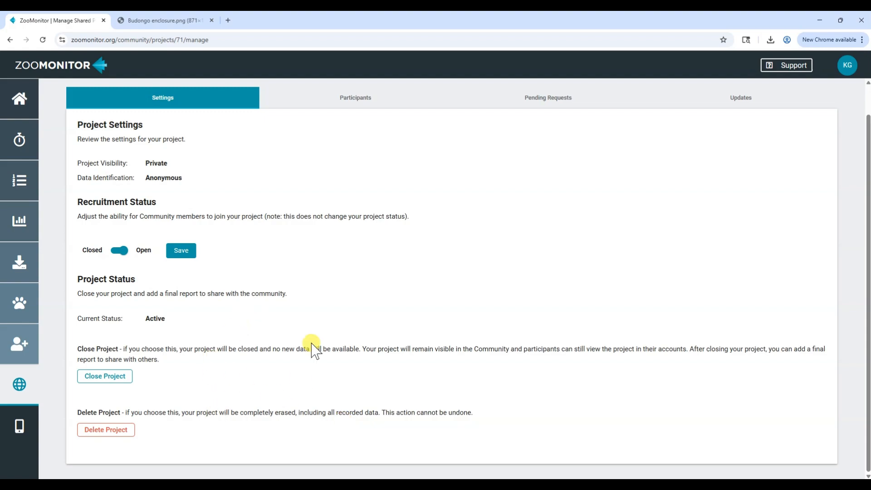
pyautogui.scroll(1, 447, 257)
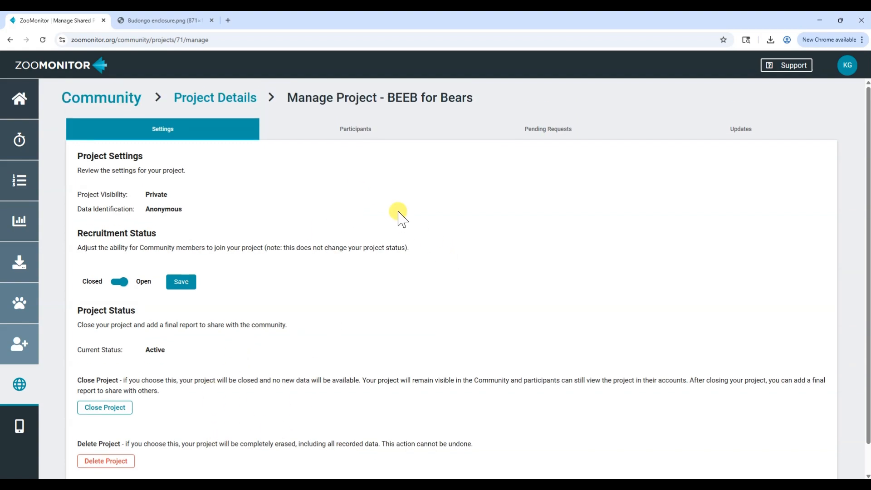
# - Recheck participants, pending requests and settings, then return to the Project Details page
pyautogui.click(358, 133)
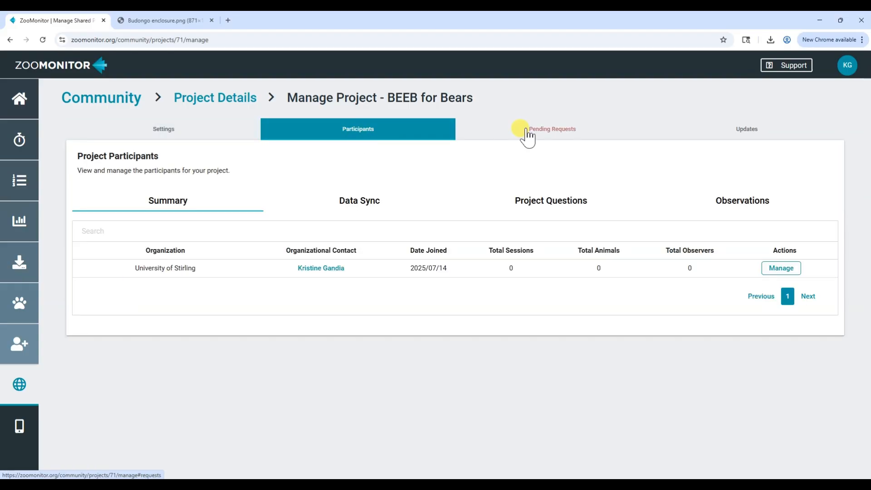
pyautogui.click(551, 134)
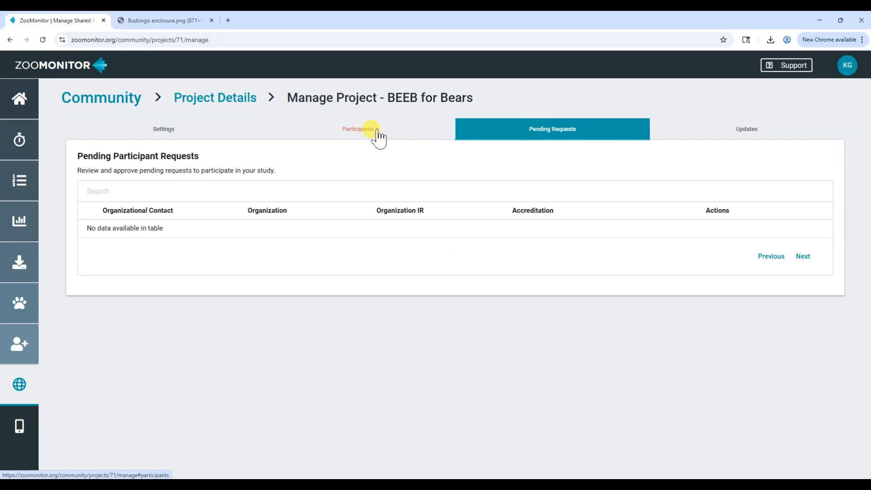
pyautogui.click(725, 132)
pyautogui.click(384, 135)
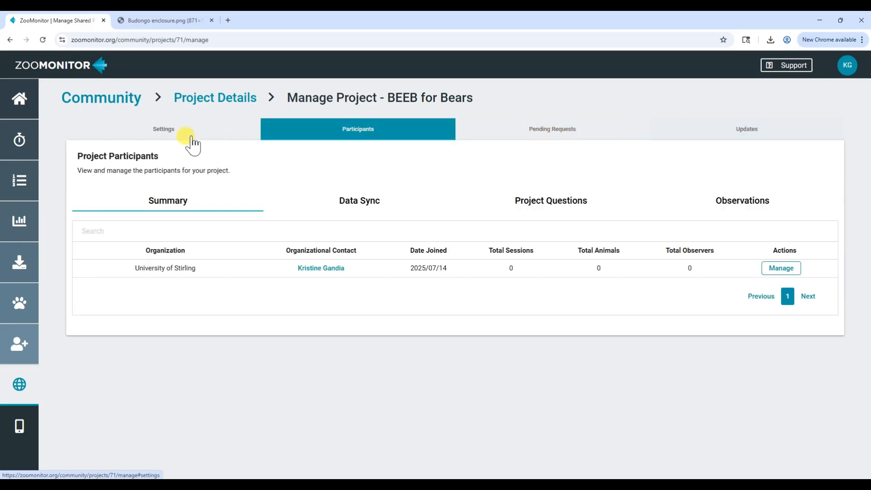
pyautogui.click(192, 137)
pyautogui.click(211, 103)
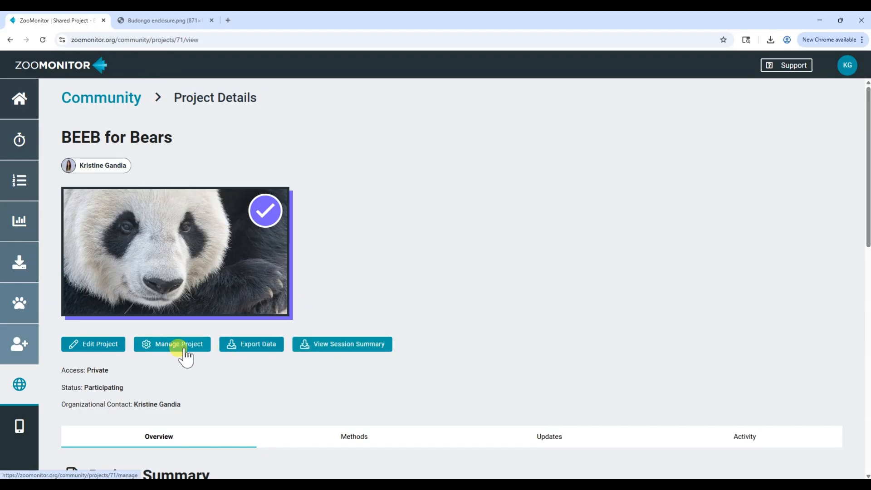
# - View the BEEB for Bears session summary chart, then return to its details page
pyautogui.click(343, 347)
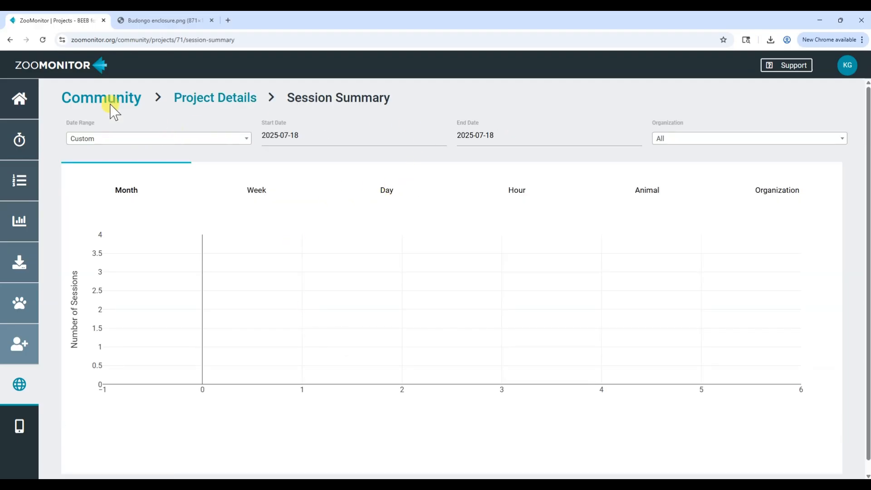
pyautogui.click(200, 100)
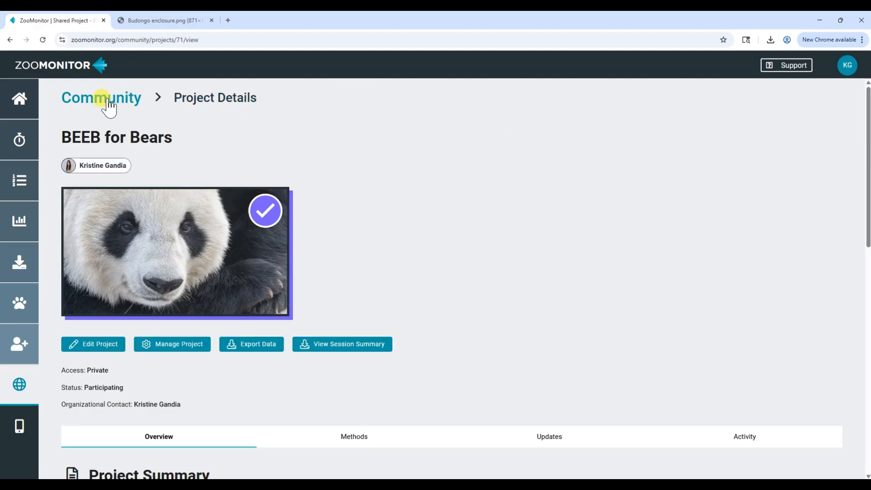
pyautogui.scroll(-5, 406, 234)
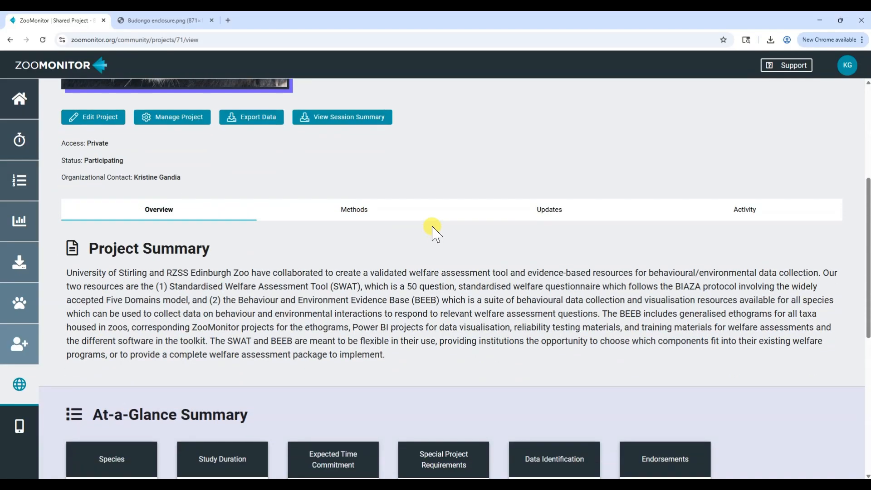
pyautogui.scroll(-7, 502, 229)
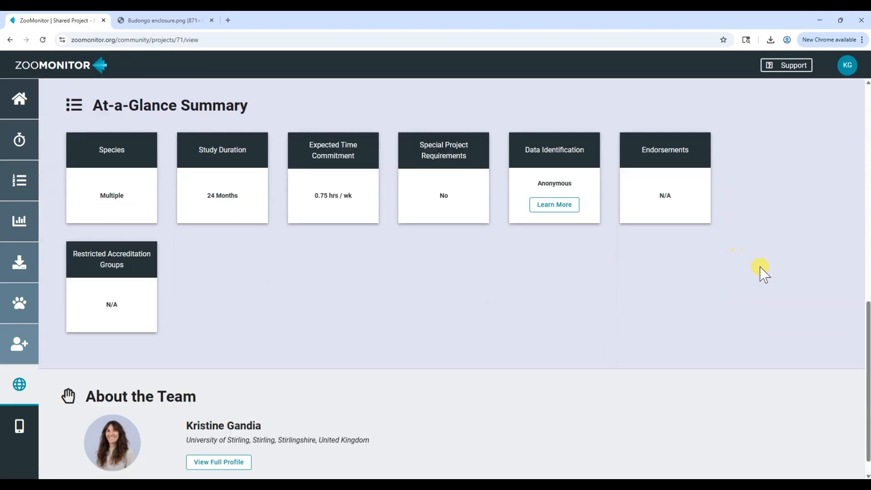
pyautogui.scroll(12, 763, 270)
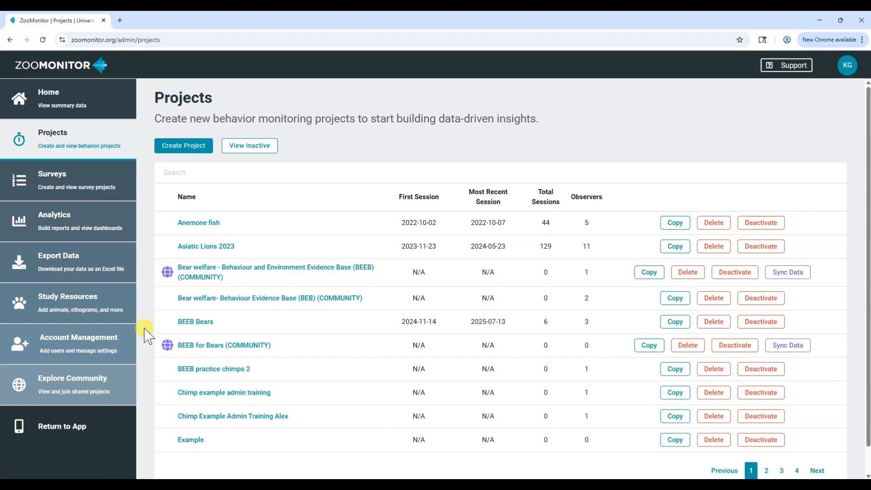
# - Copy the BEEB for Bears (COMMUNITY) project from the Projects list
pyautogui.scroll(-1, 146, 329)
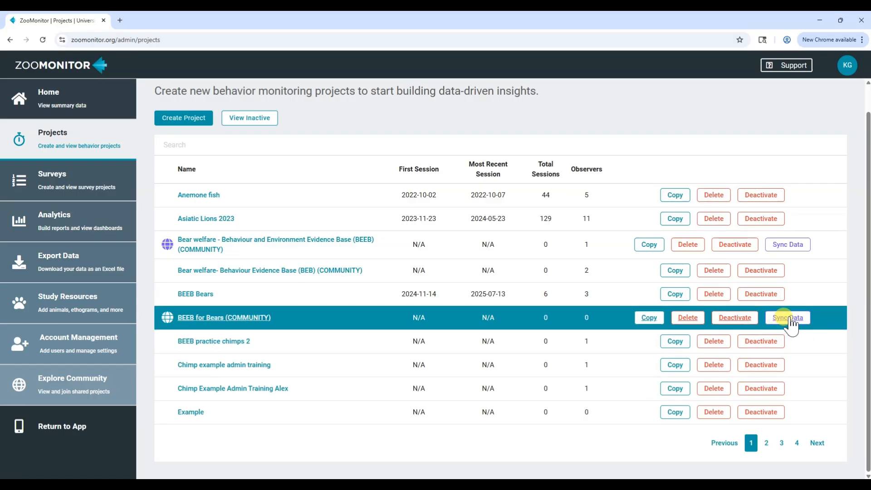
pyautogui.click(651, 318)
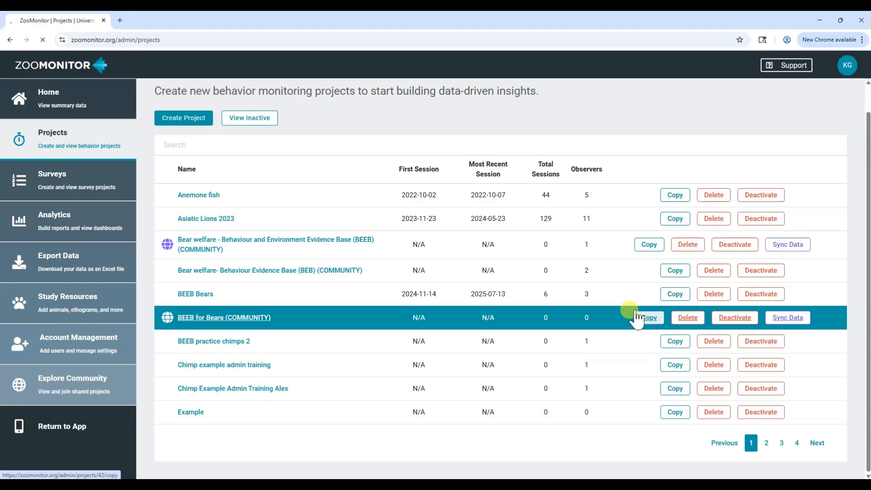